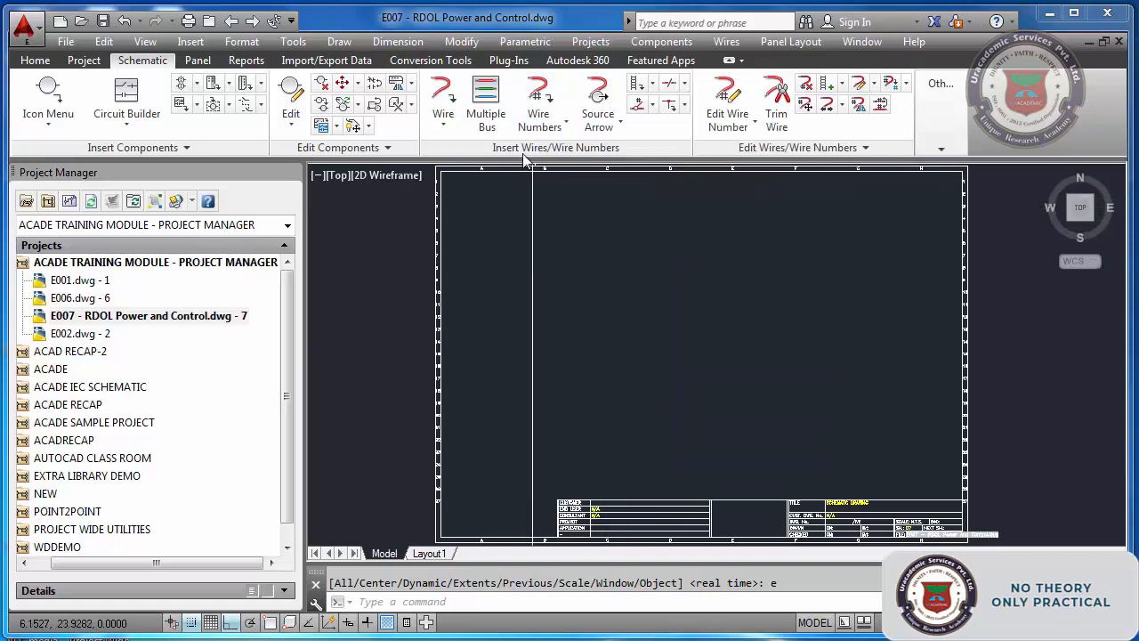
Draw a three-wire horizontal bus from empty space with 0.7500 spacing, about 20.5 units long, near the sheet's upper edge
click(491, 100)
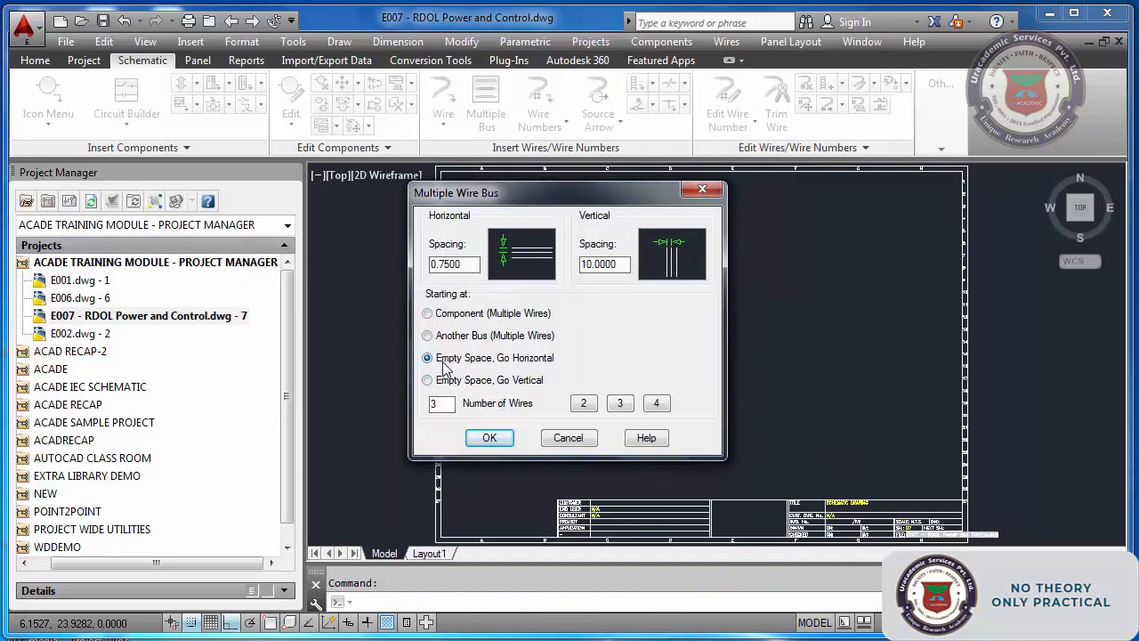
click(494, 440)
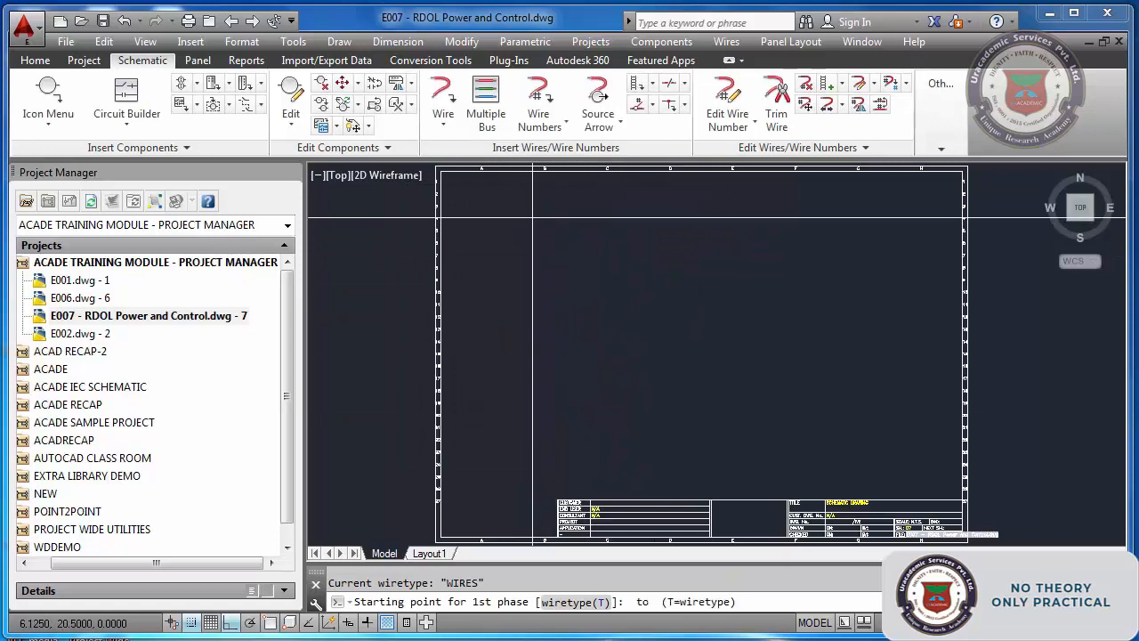
click(533, 216)
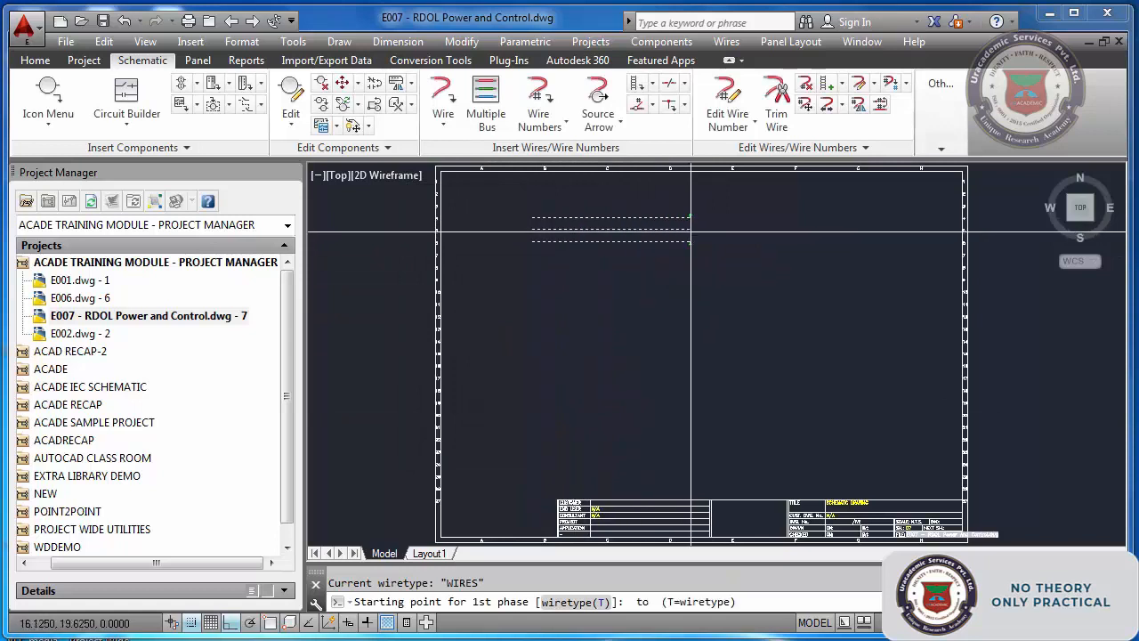
click(856, 216)
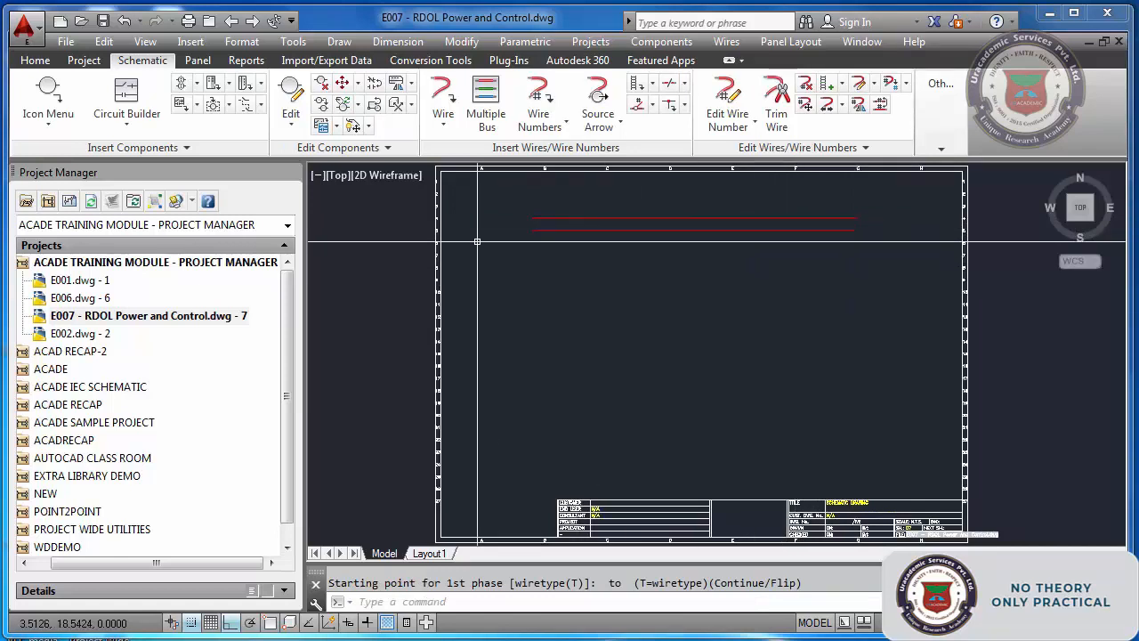
Draw three parallel horizontal single wires below the bus, aligned with its two ends
click(444, 97)
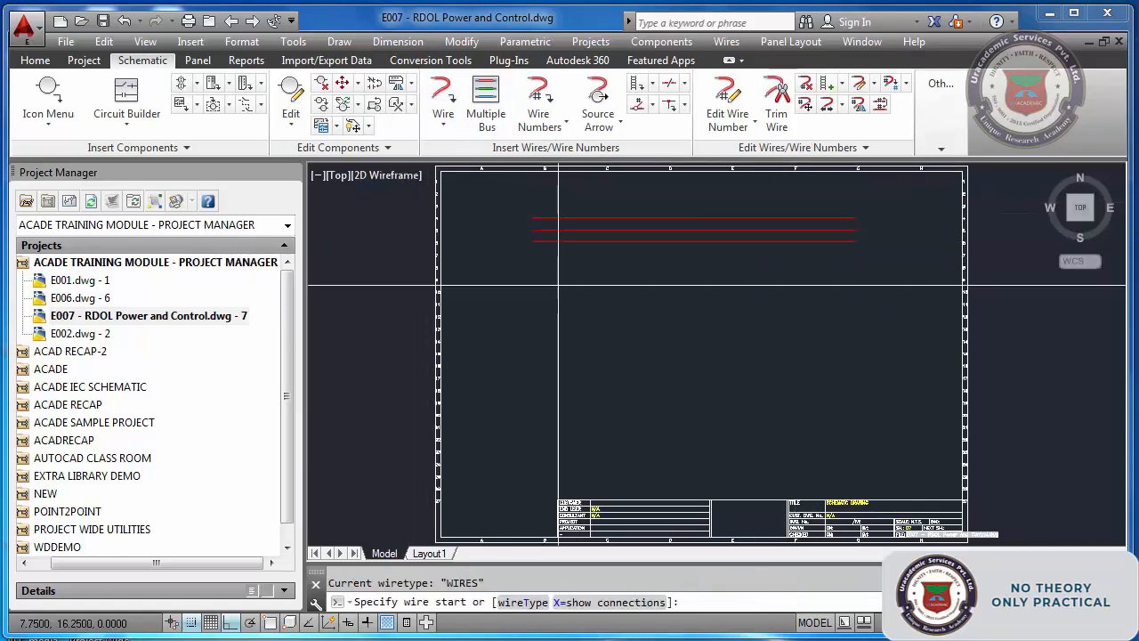
click(531, 278)
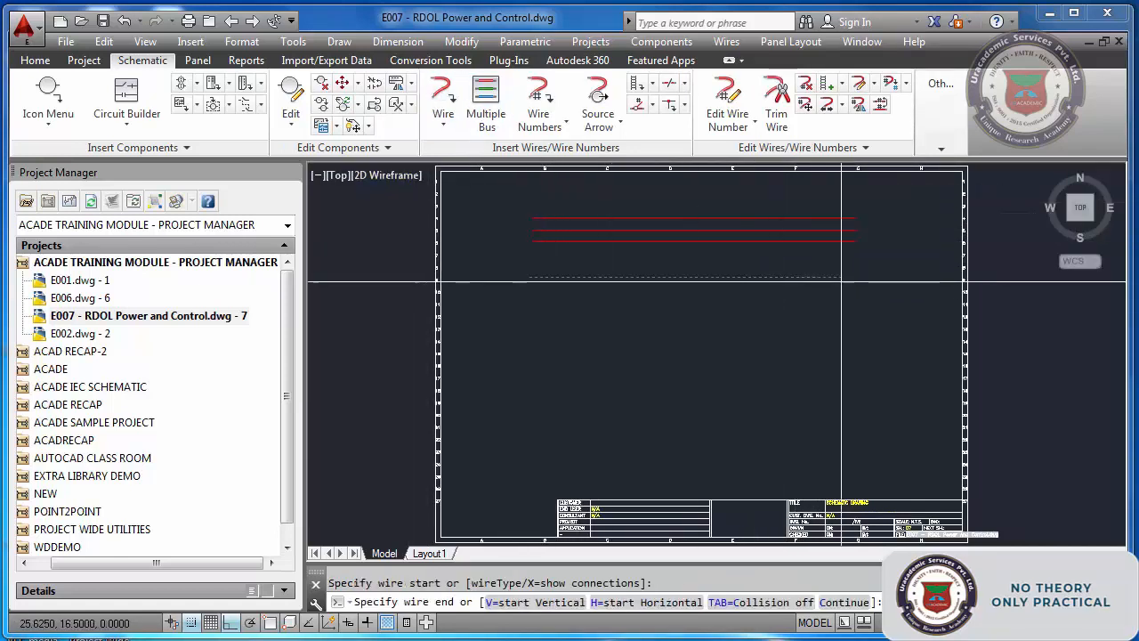
click(856, 278)
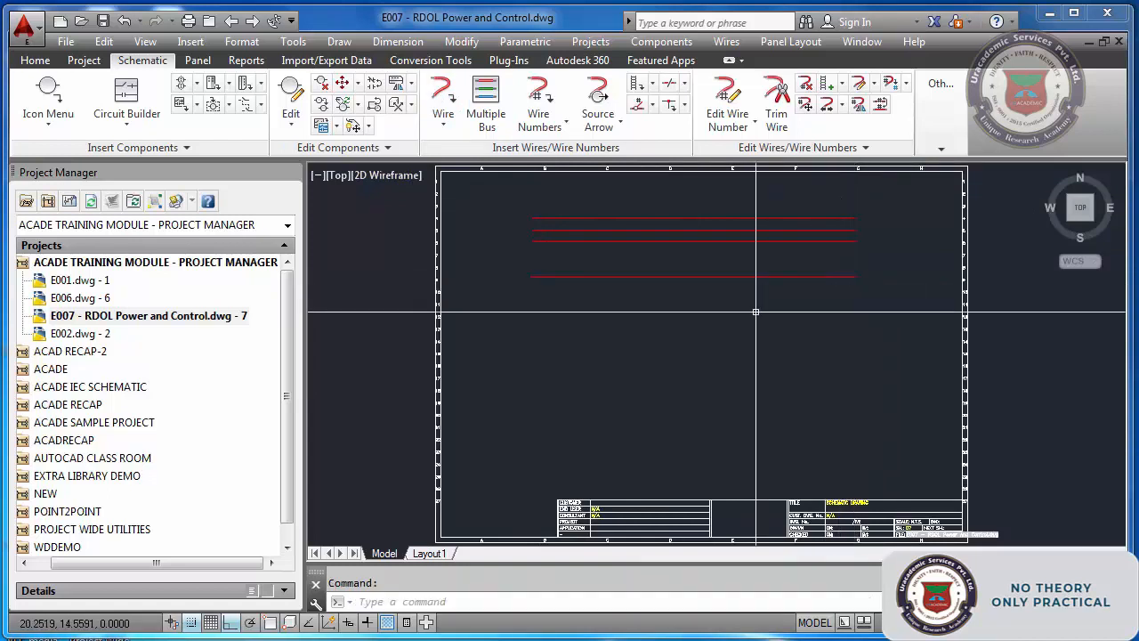
click(532, 291)
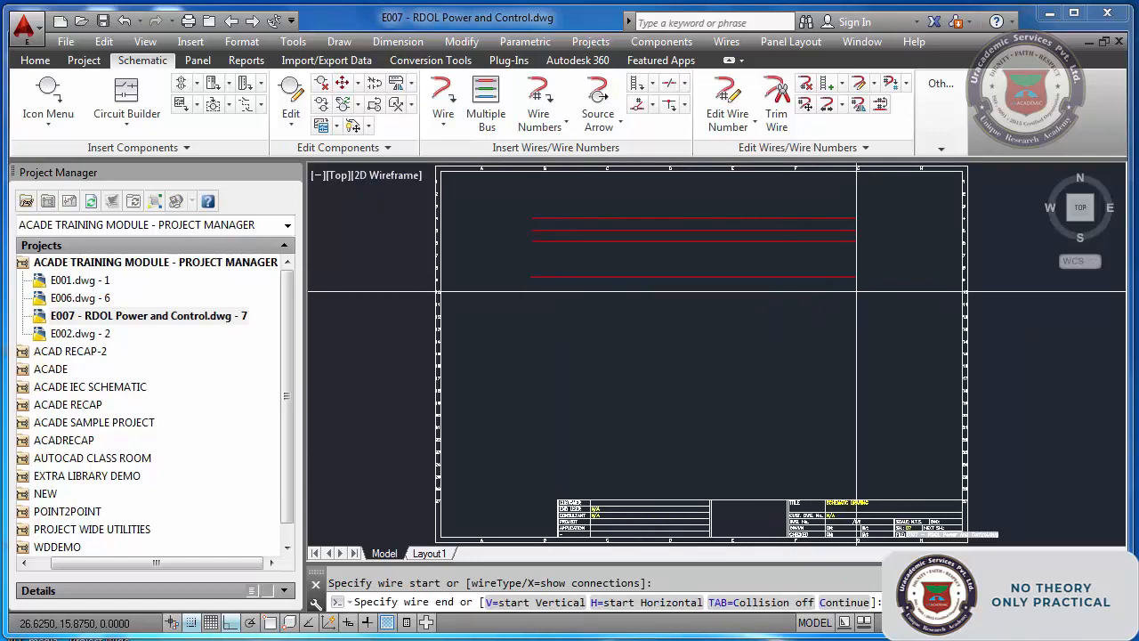
click(856, 291)
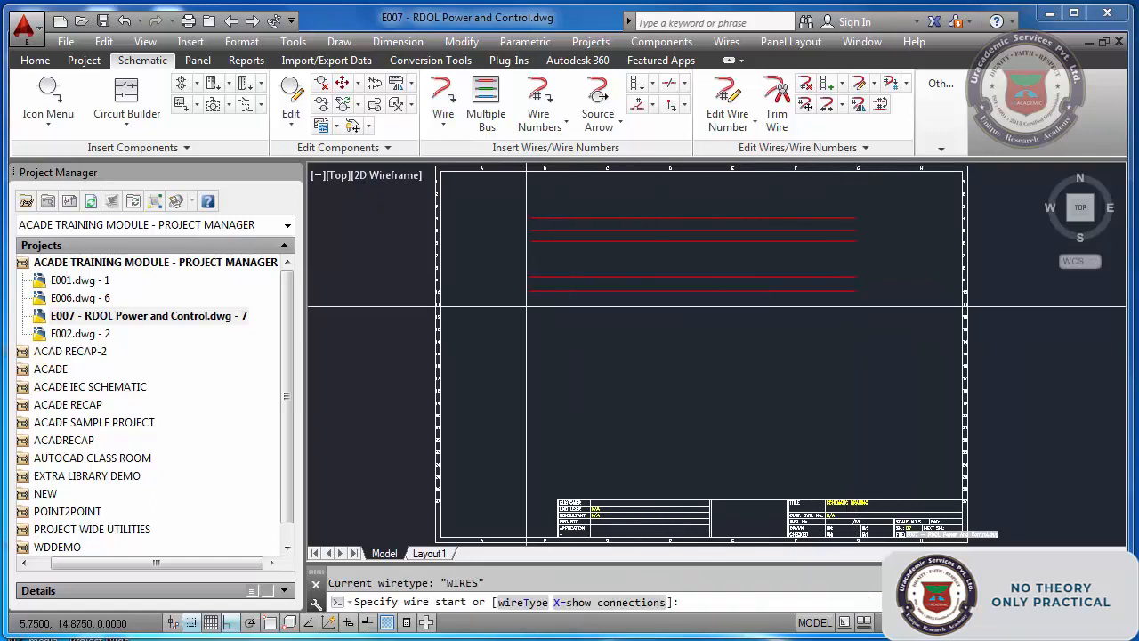
click(531, 304)
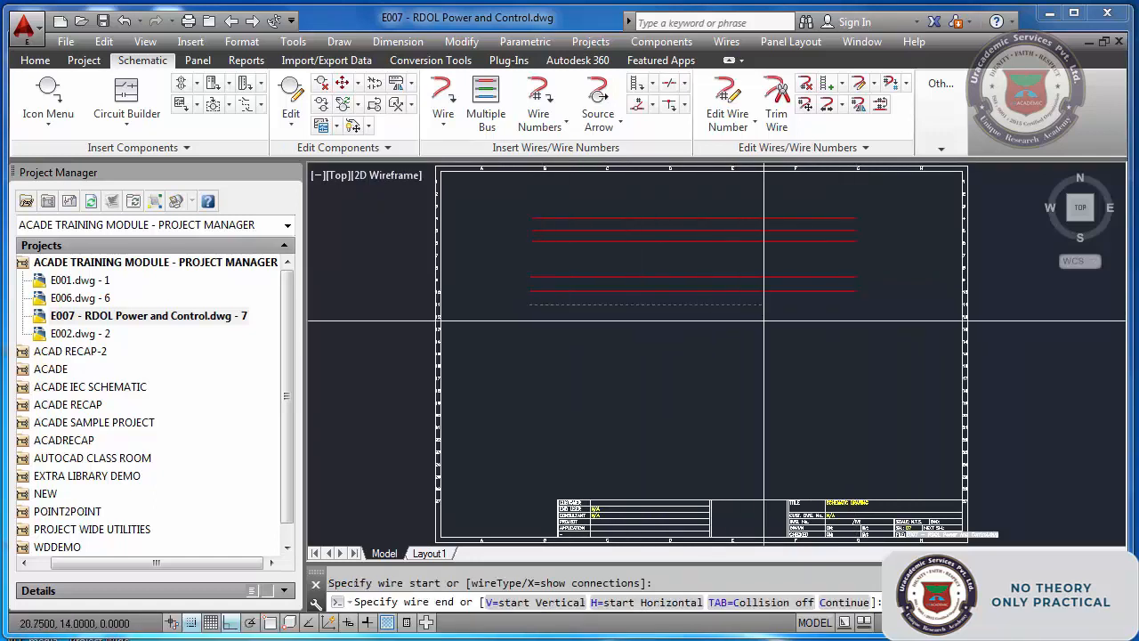
click(856, 305)
key(Escape)
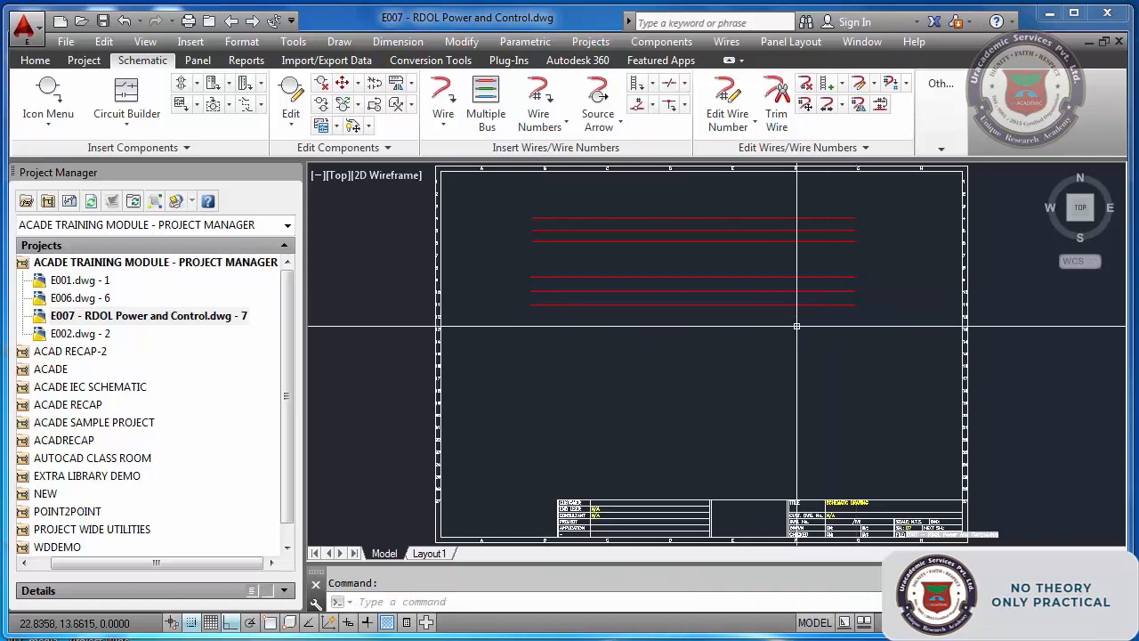
Draw another horizontal single wire of the same length, leaving a gap below the second wire group
key(Return)
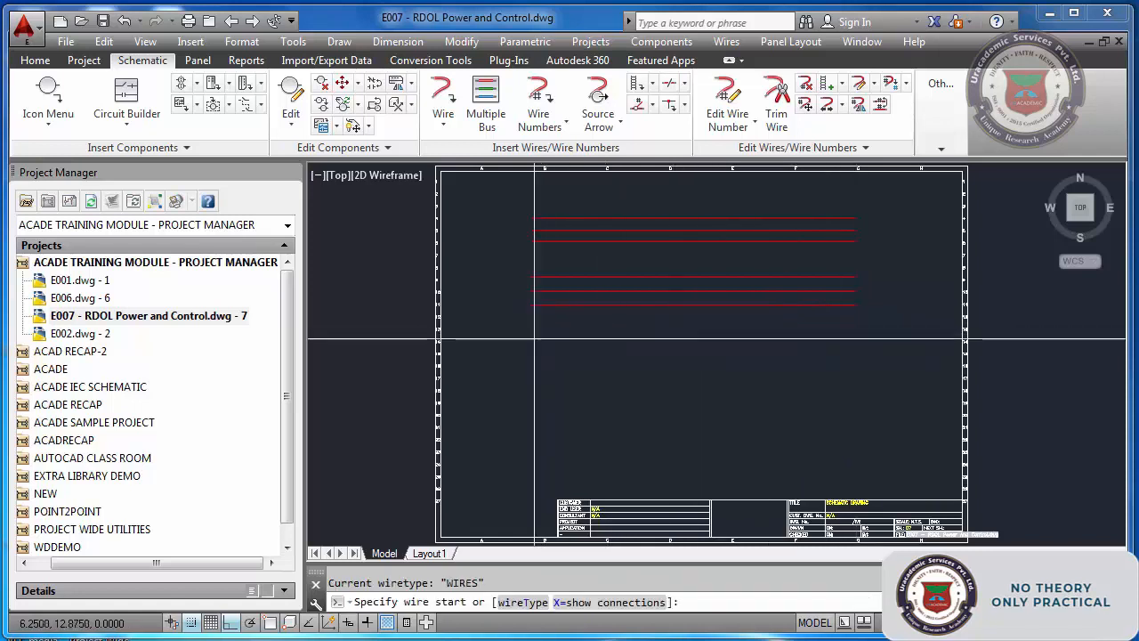
click(532, 337)
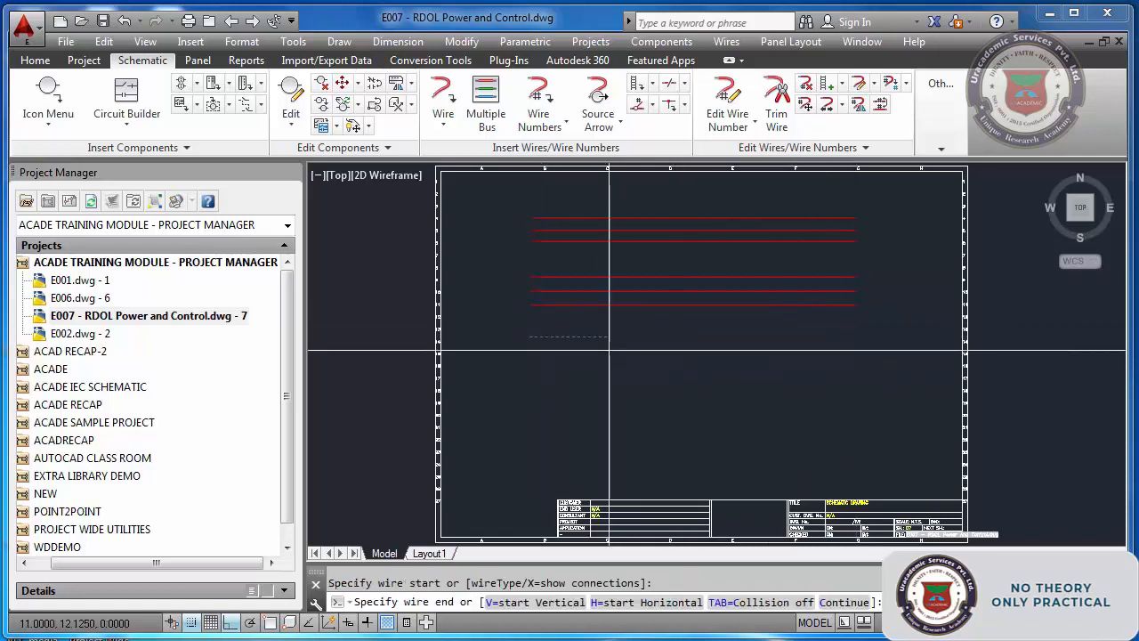
click(856, 337)
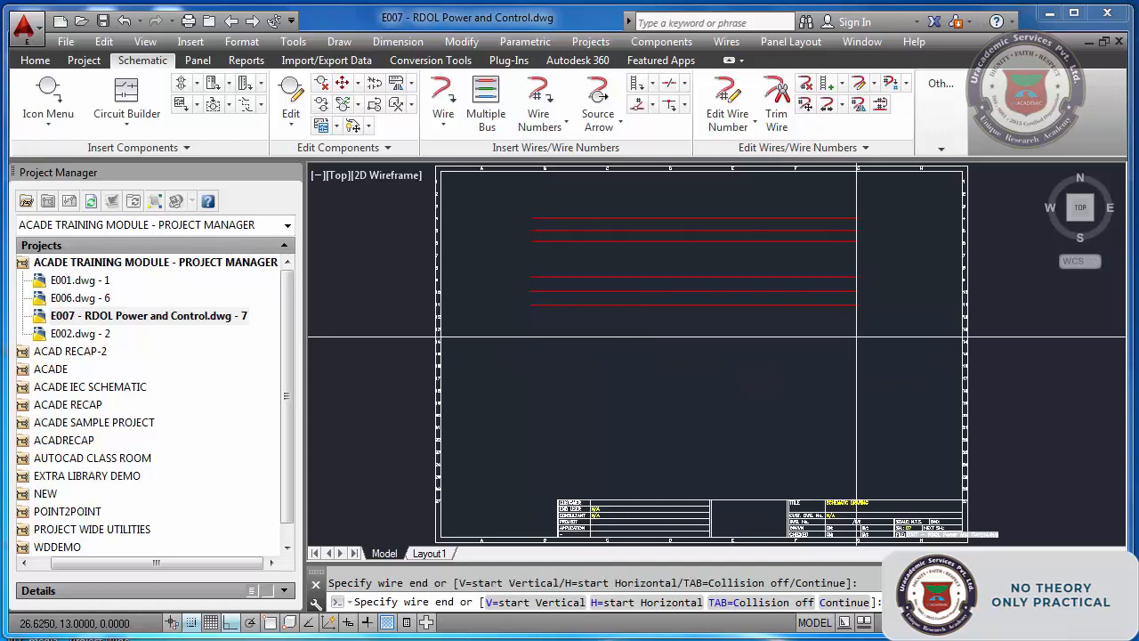
key(Escape)
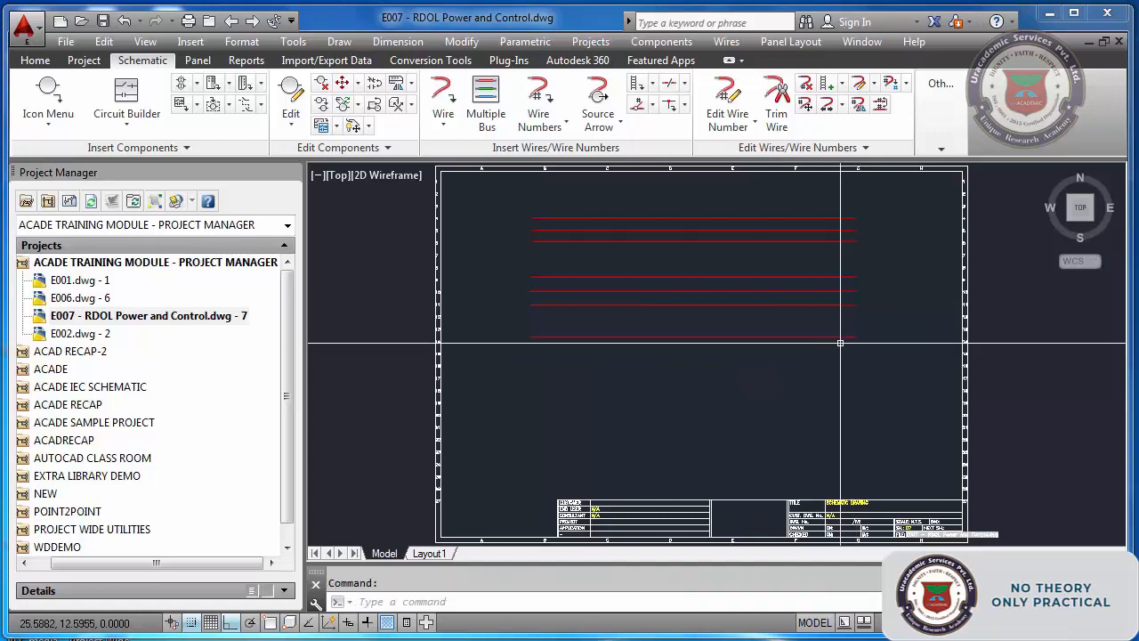
Copy the lowest wire a short distance straight below itself with AECOPYCIRCUIT
text(AECOPYCOMP)
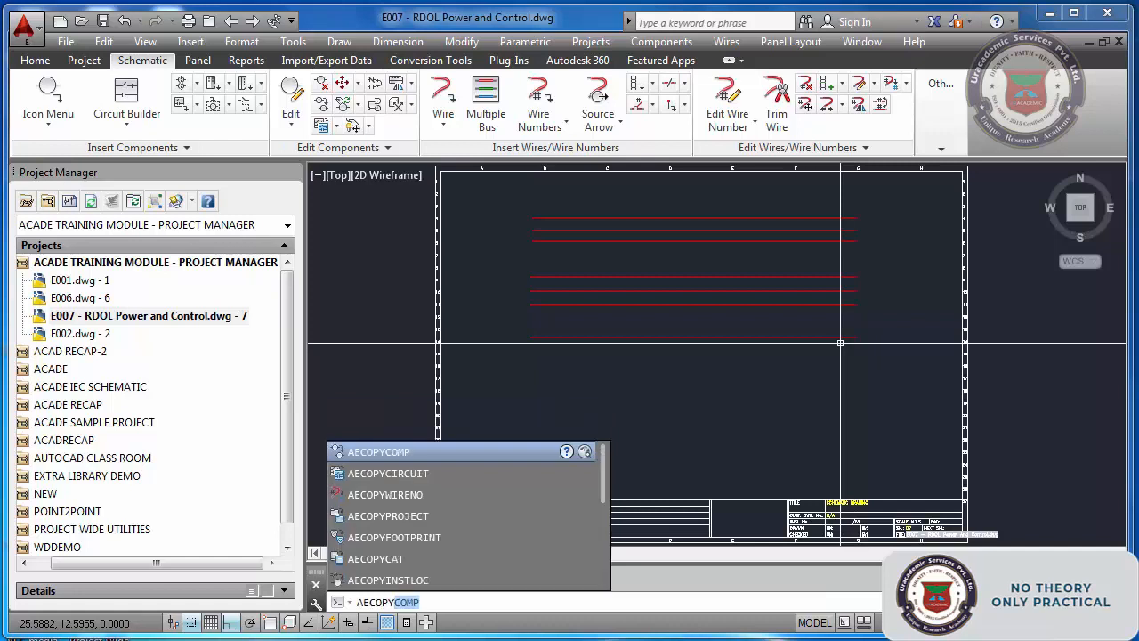
key(Return)
key(Escape)
text(a)
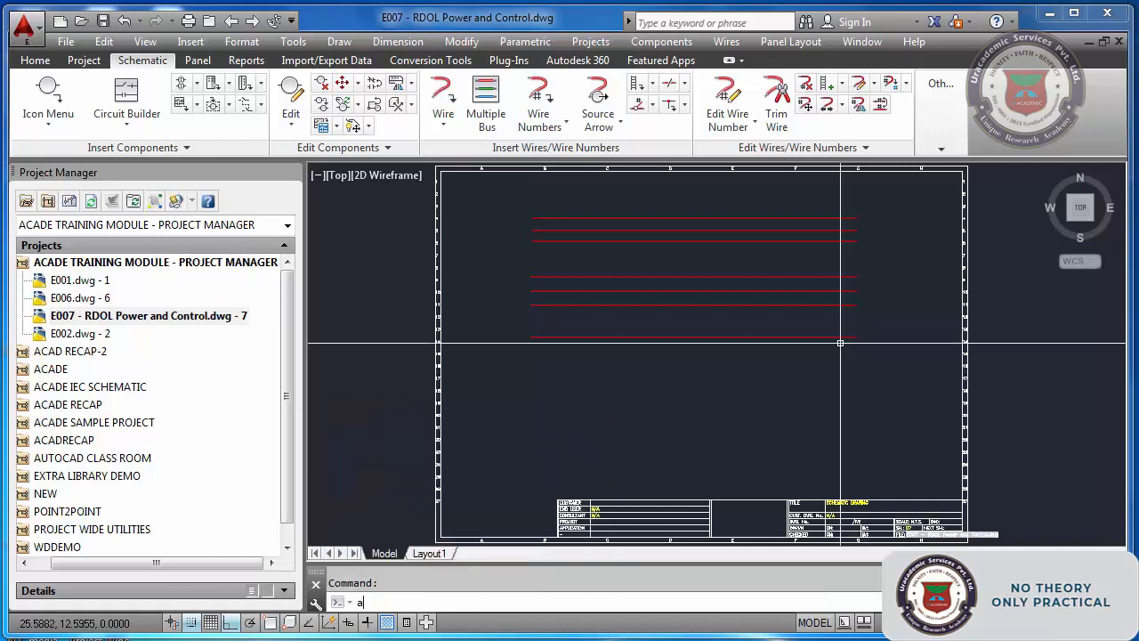
text(ecopycircuit)
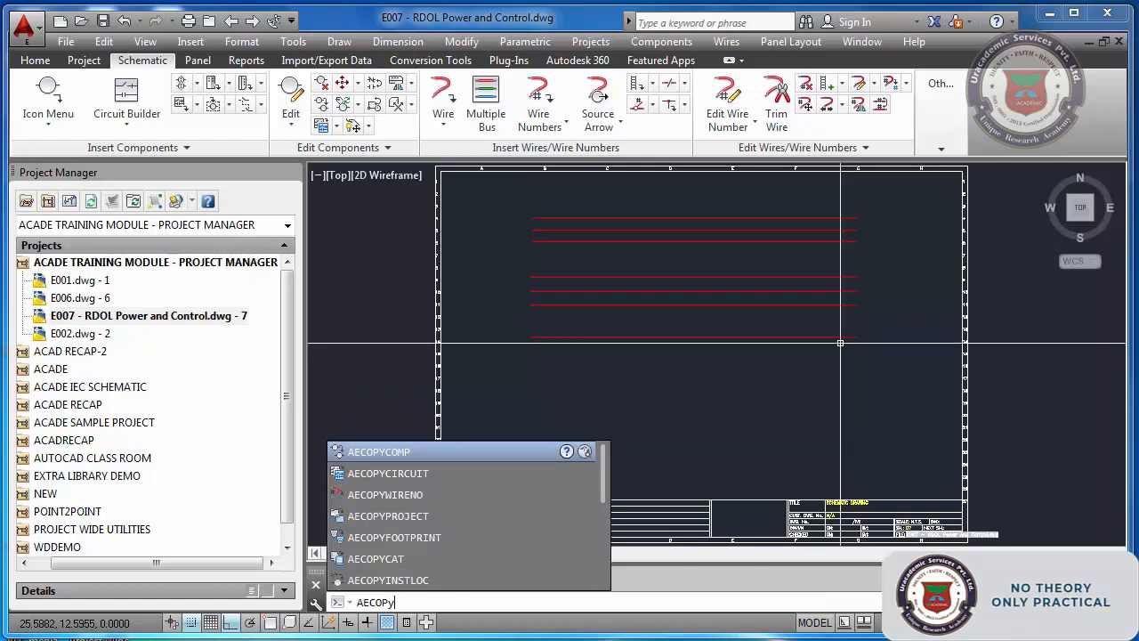
key(Return)
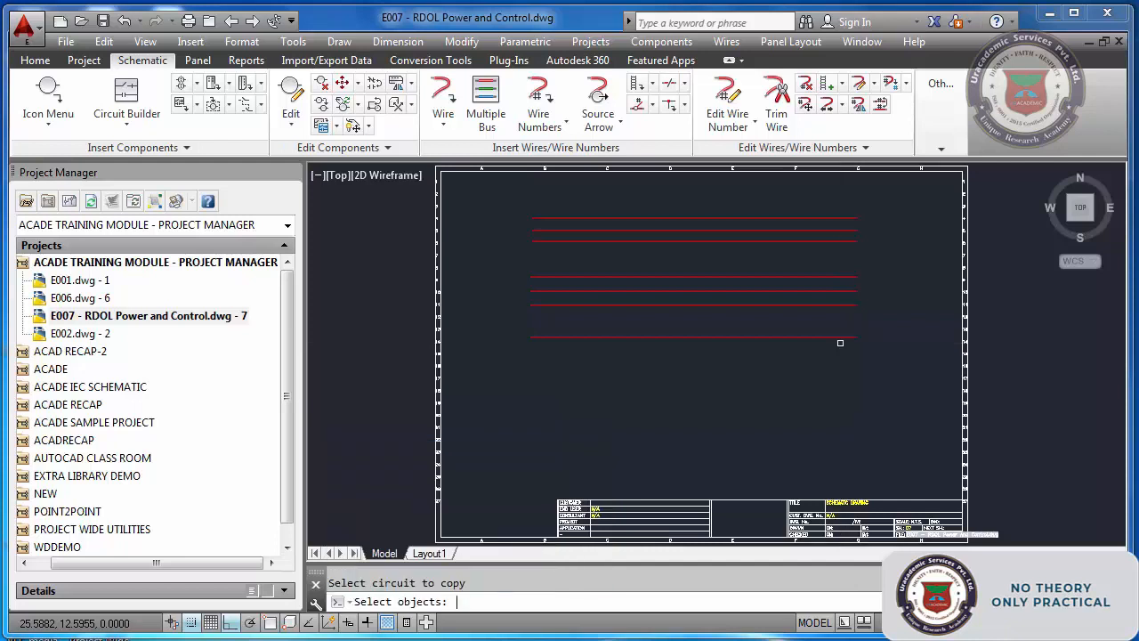
click(840, 338)
key(Return)
click(872, 342)
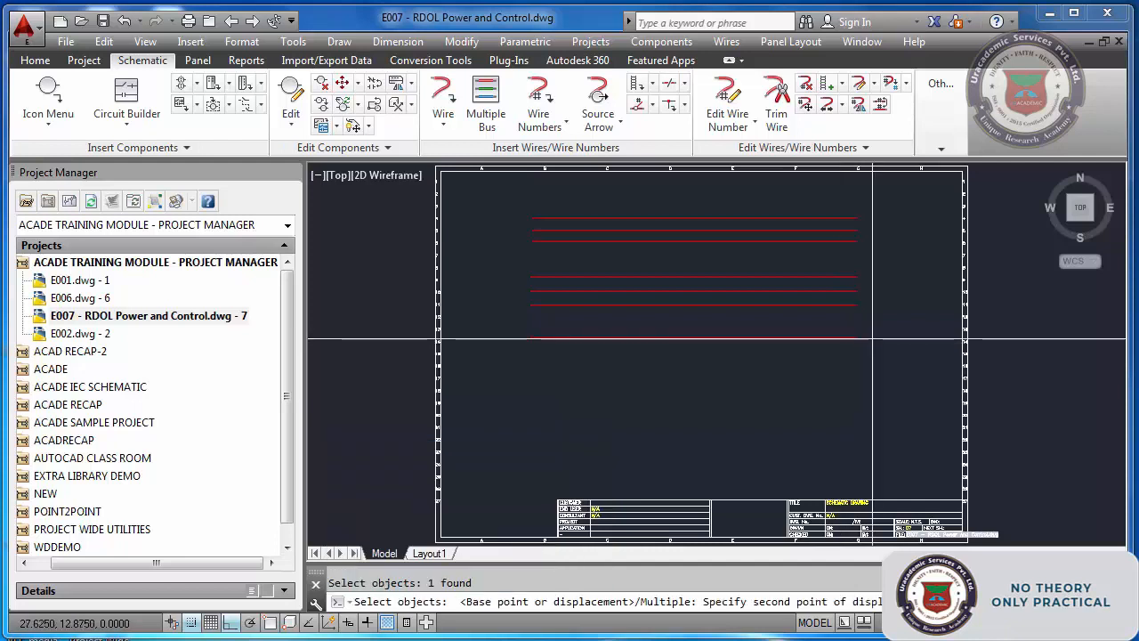
click(872, 353)
Copy the newly copied wire downward once more to form a third group of three wires
key(Return)
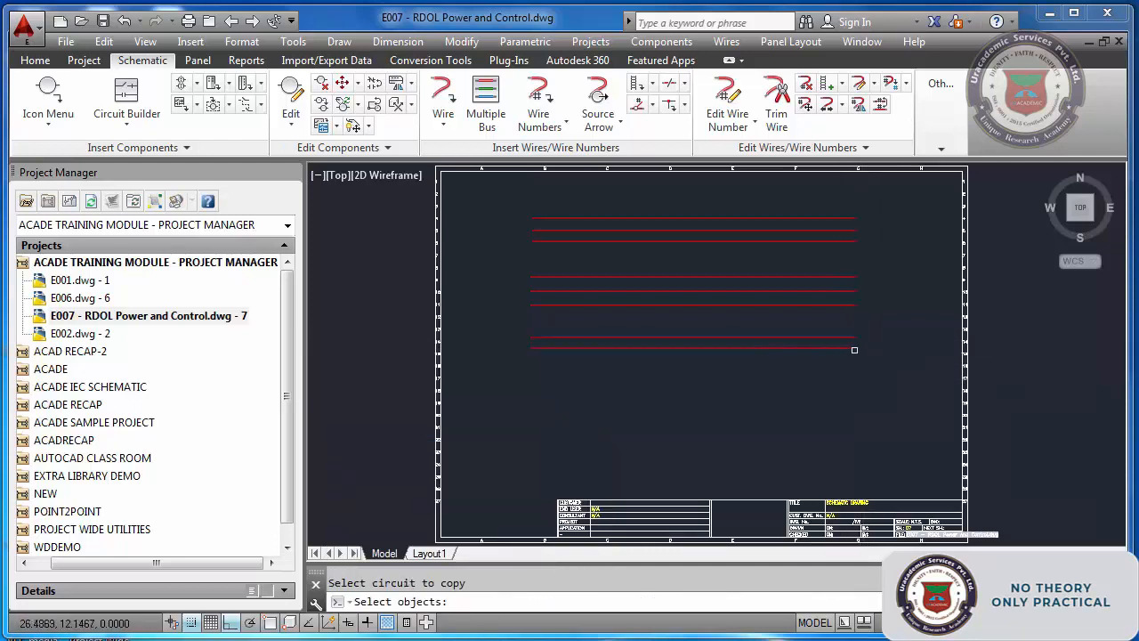
key(Return)
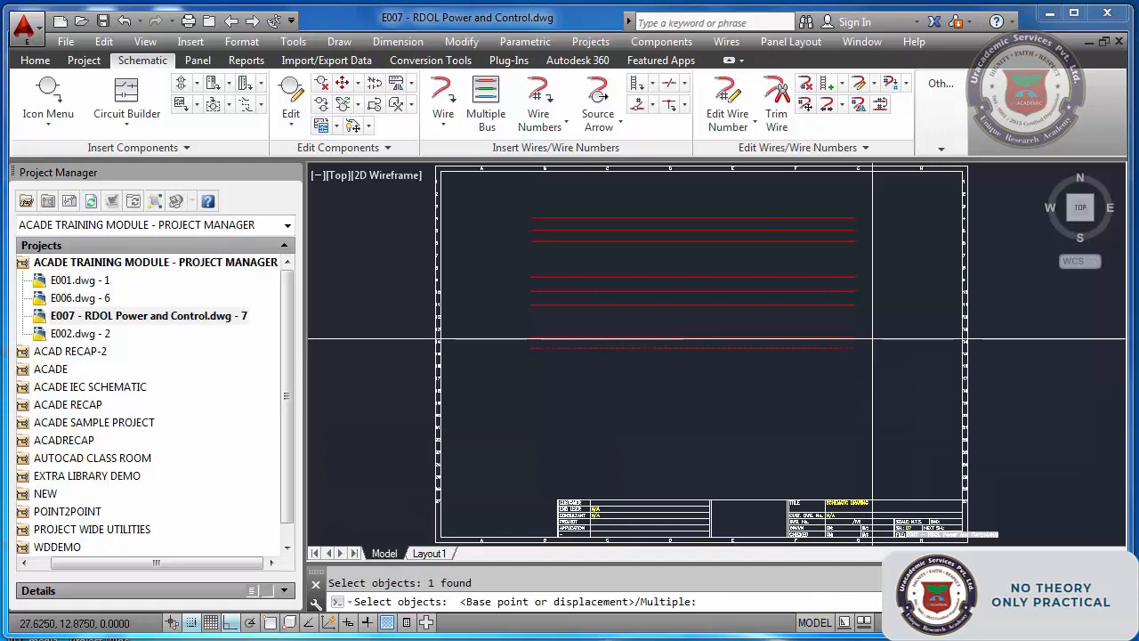
click(873, 340)
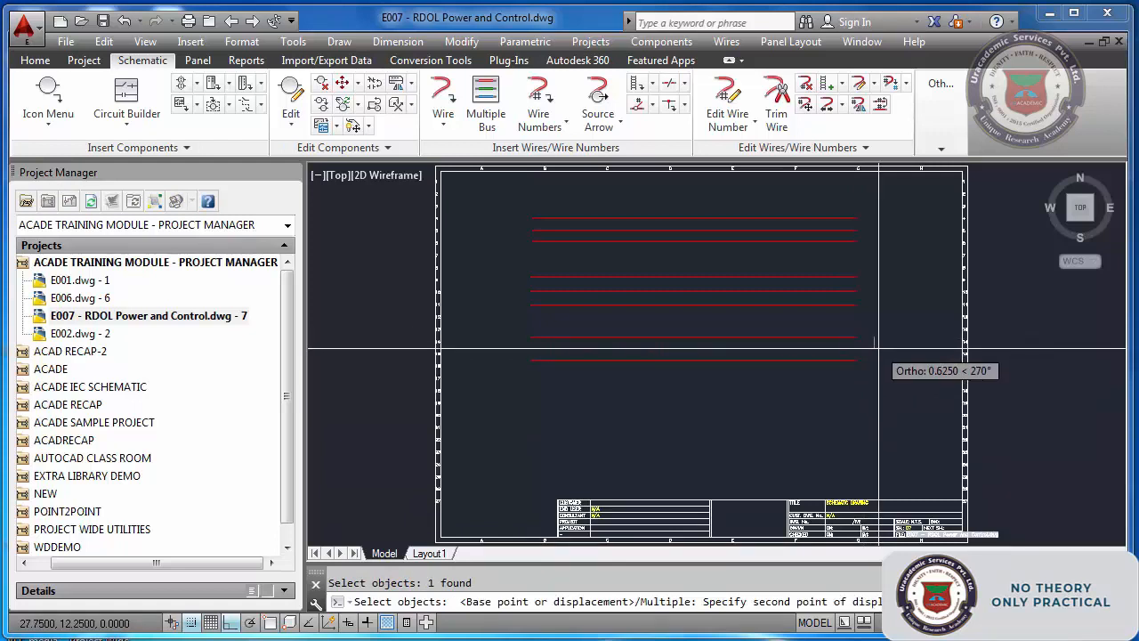
click(876, 350)
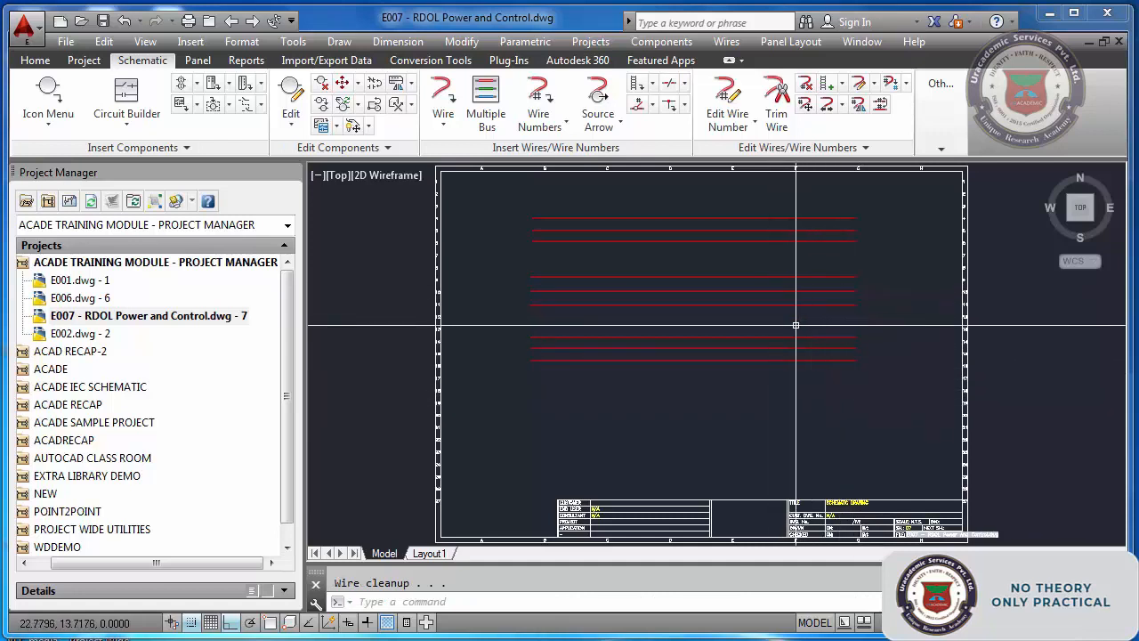
Erase the six individually drawn and copied wires below the three-wire bus
click(486, 96)
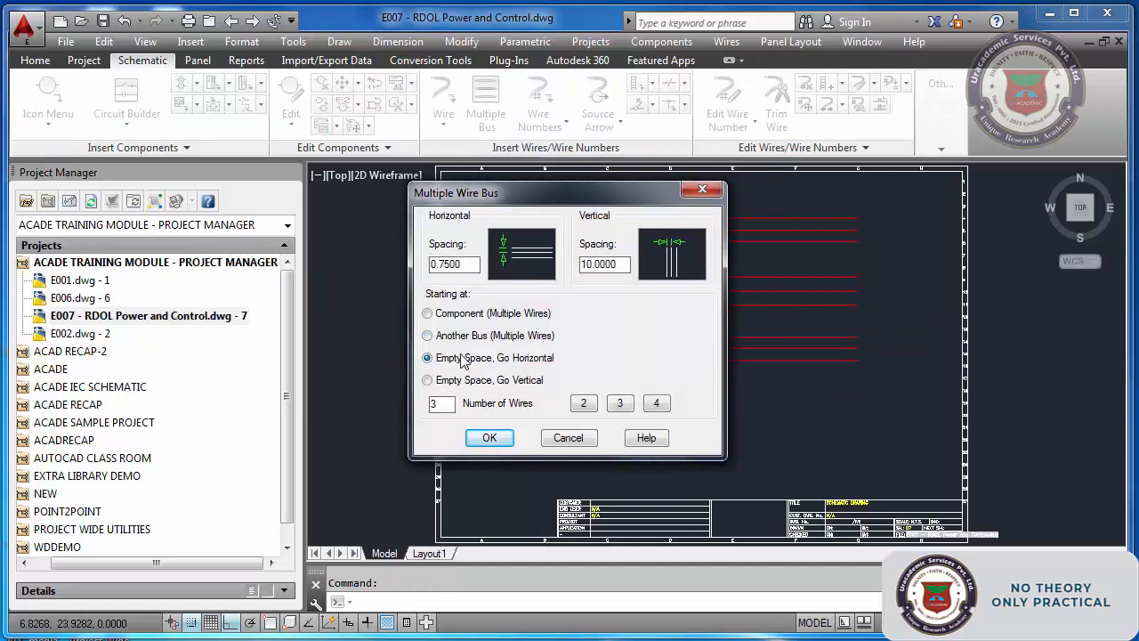
click(618, 403)
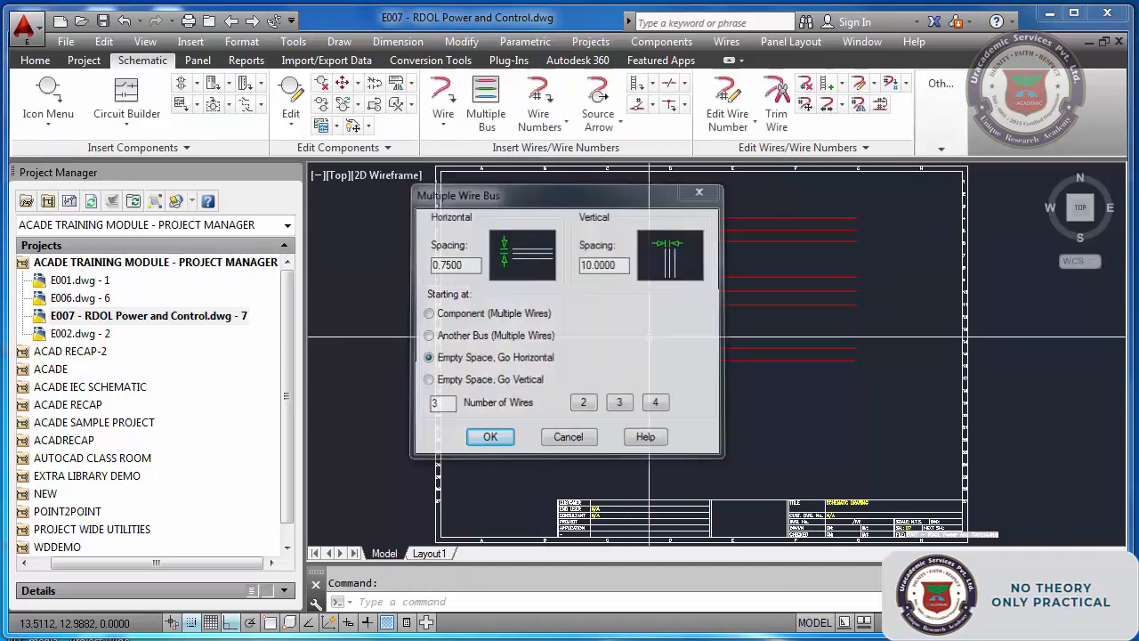
click(707, 267)
click(671, 393)
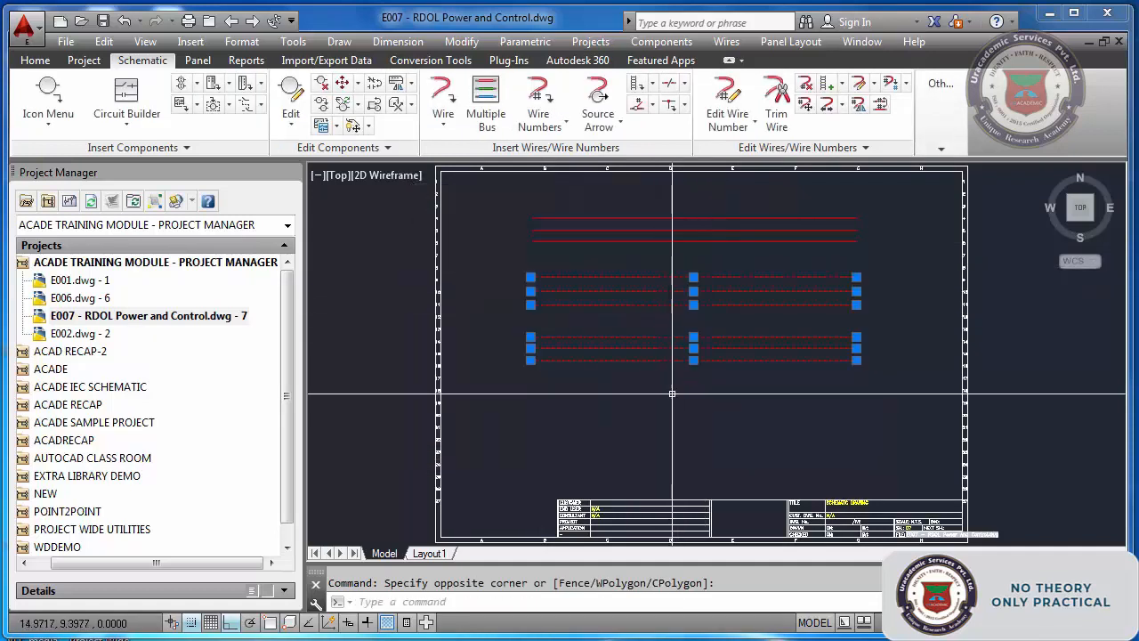
key(Delete)
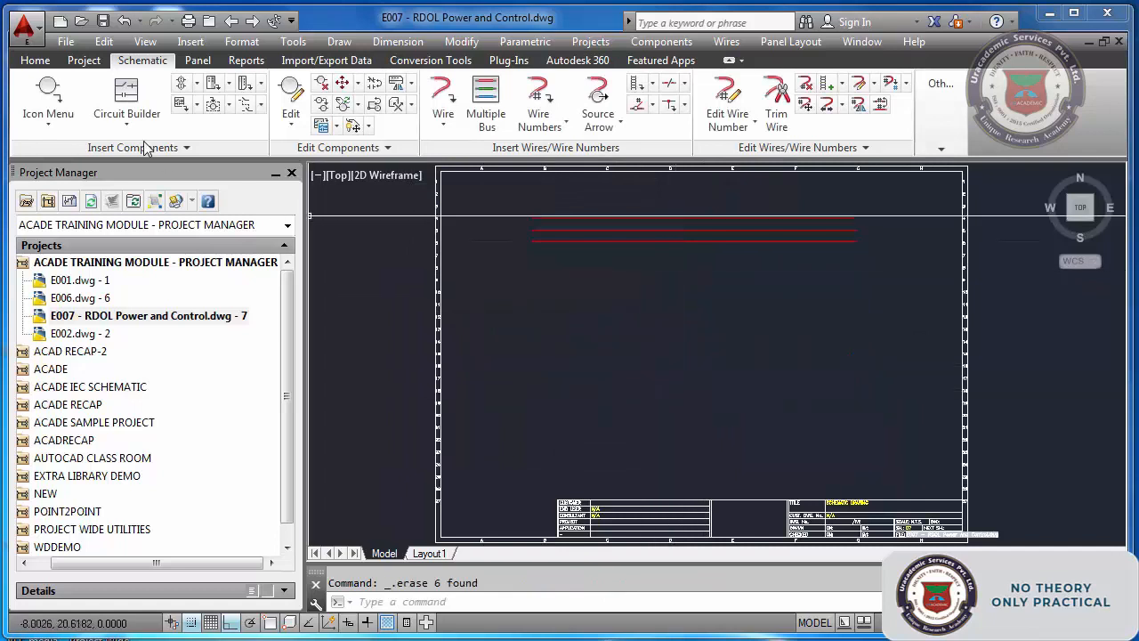
Insert a 3 Pole Motor Circuit Protector at about X 9, Y 20.5, built down across the three bus wires, with a 125A rating
click(54, 96)
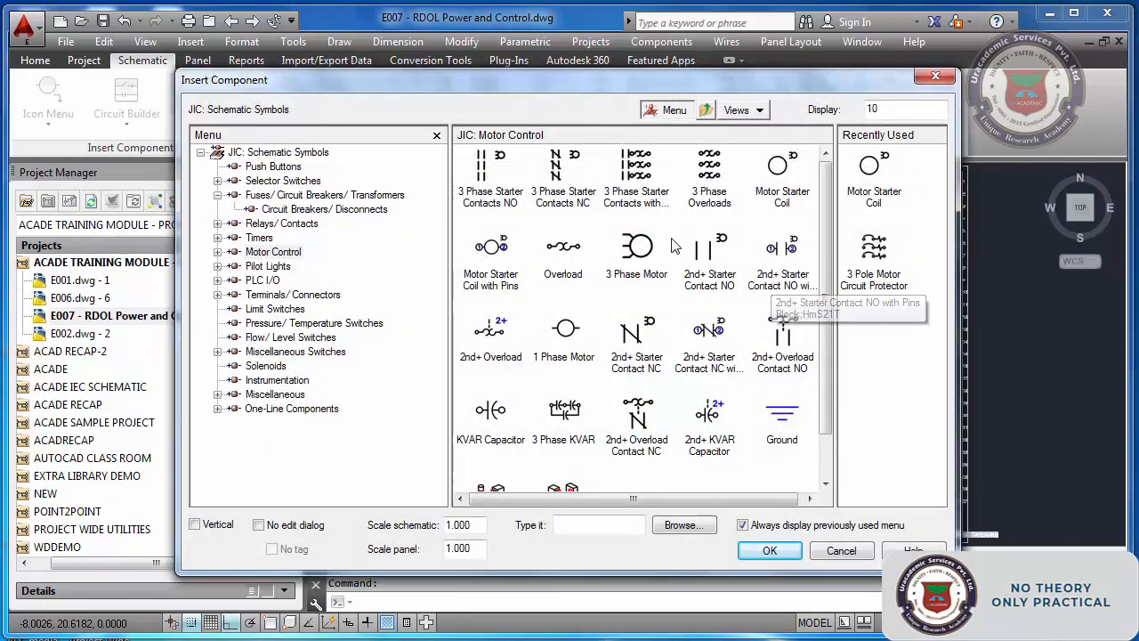
click(327, 213)
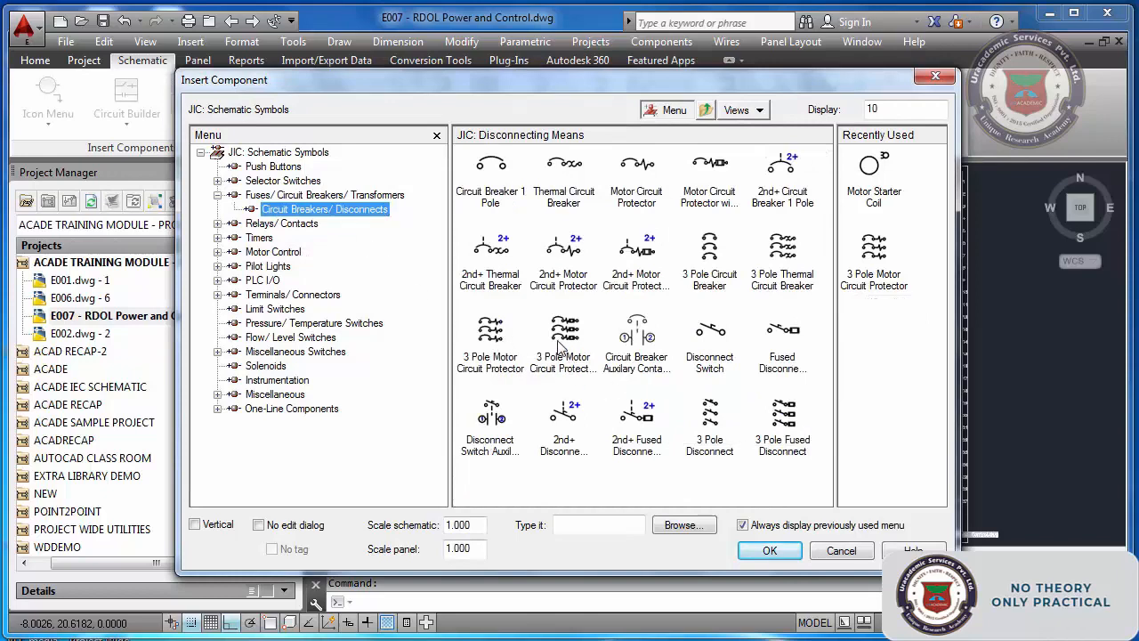
click(496, 345)
scroll(574, 231, up, 3)
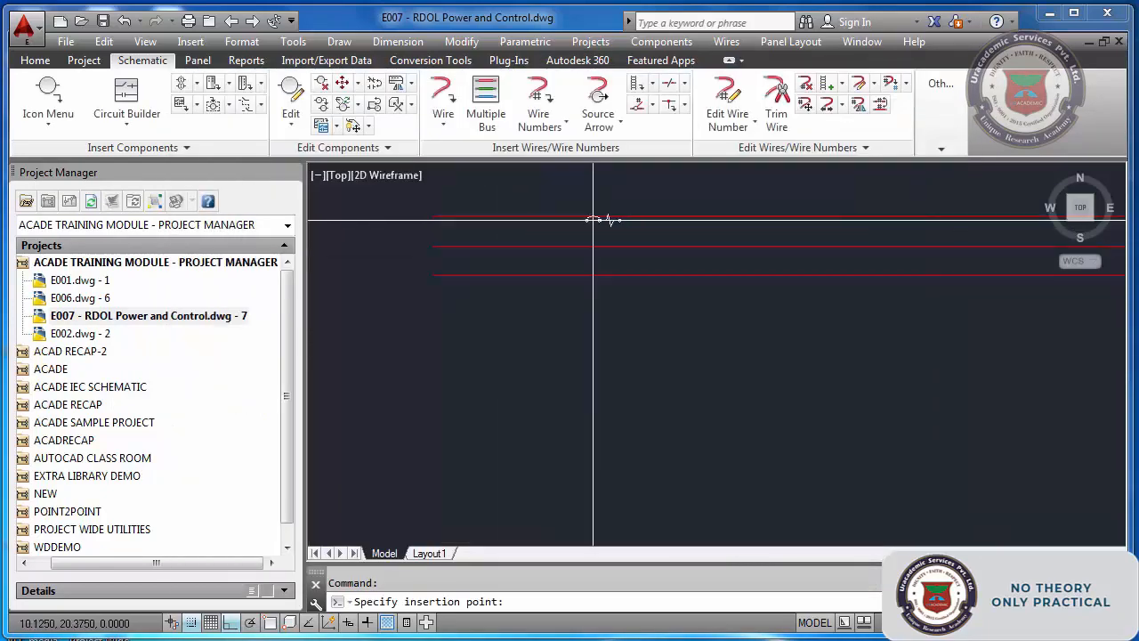
scroll(570, 224, up, 3)
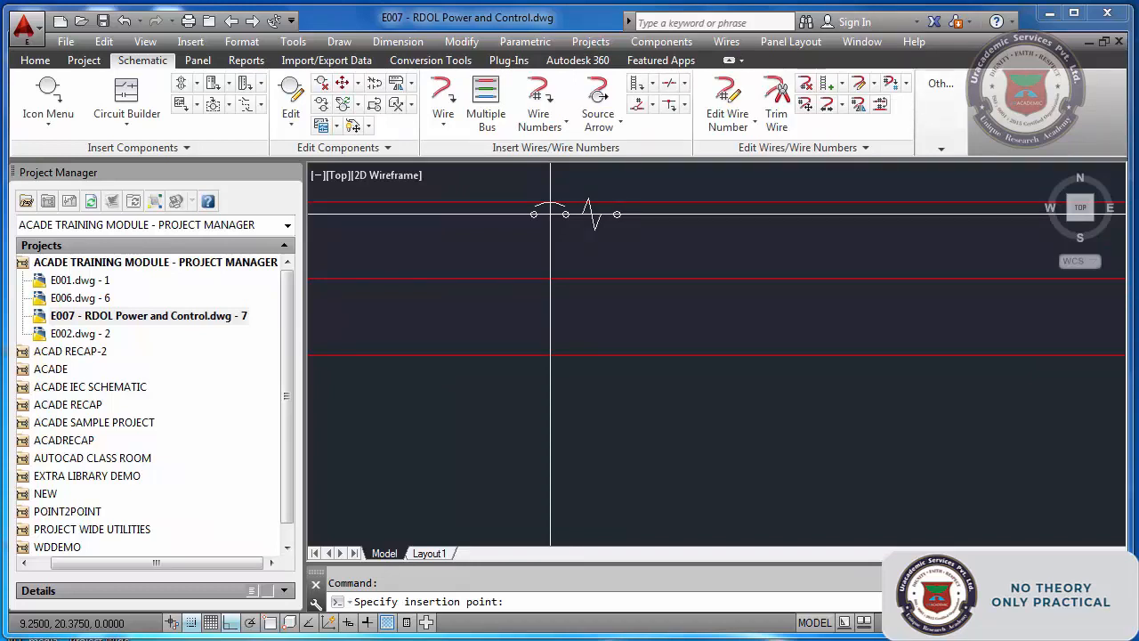
scroll(596, 213, down, 4)
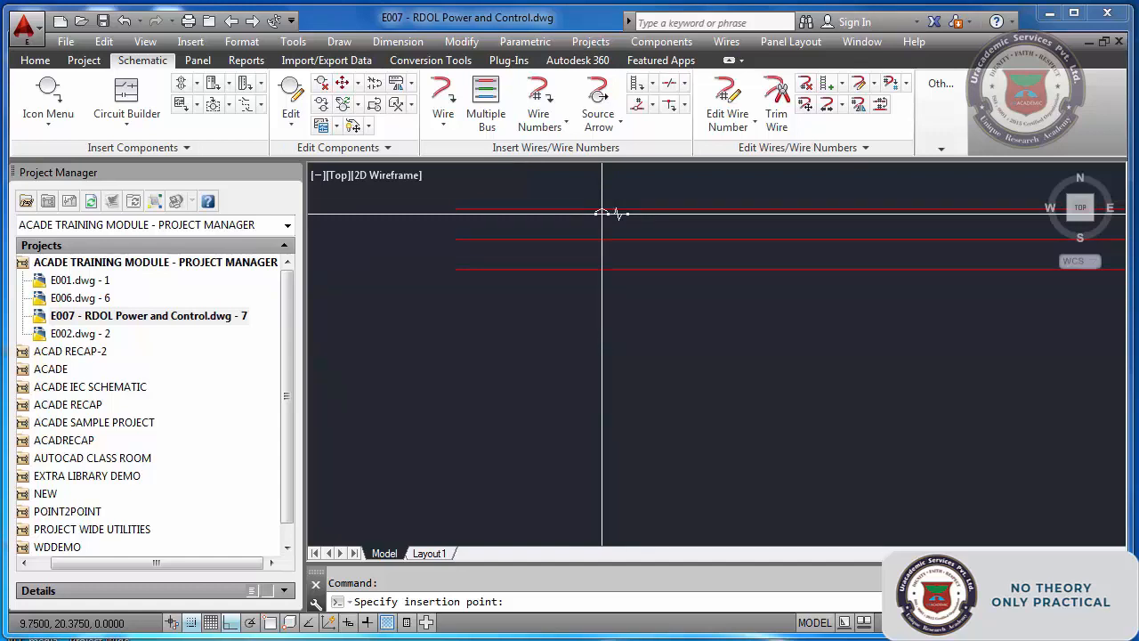
scroll(588, 213, up, 4)
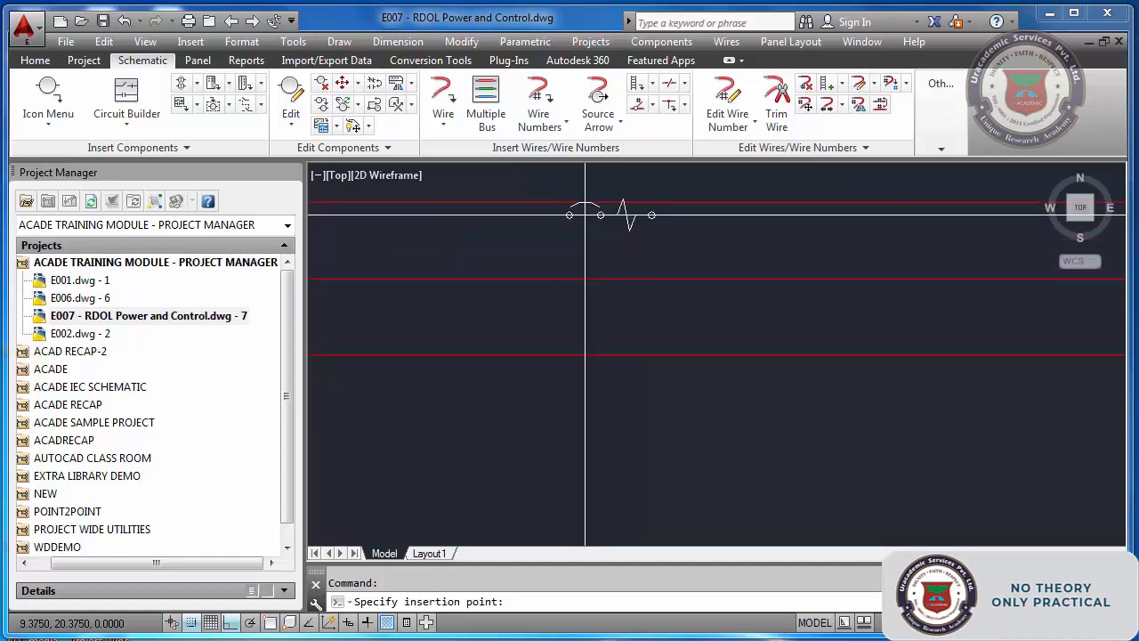
scroll(585, 213, down, 2)
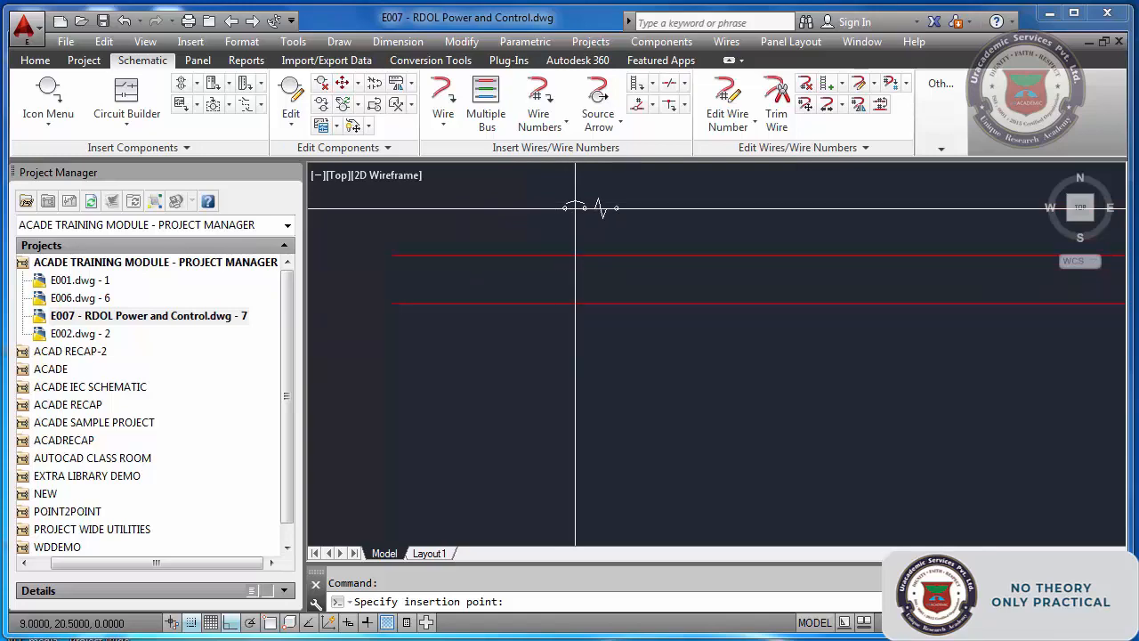
click(576, 208)
click(568, 326)
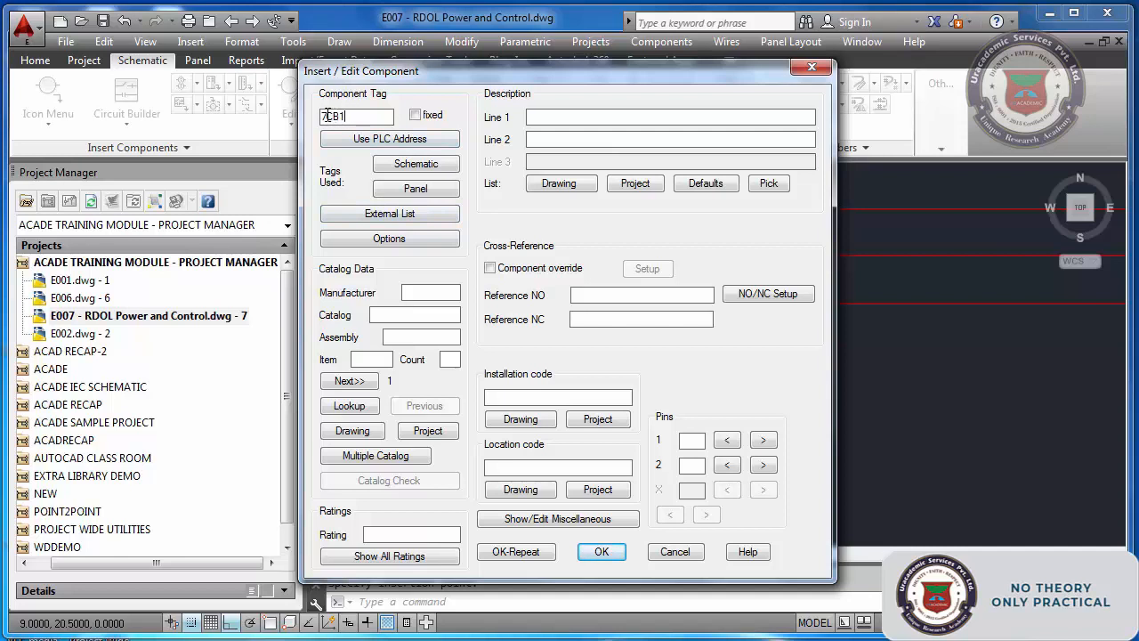
drag(327, 116, 342, 116)
click(600, 553)
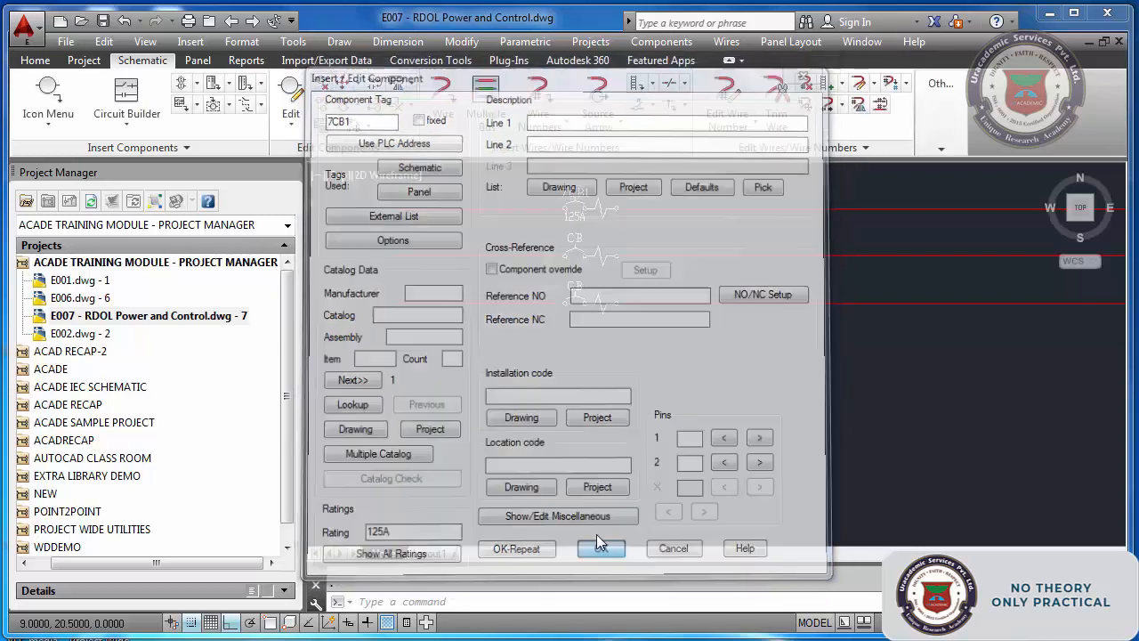
Hide the 125A rating attribute on the upper and middle poles of the motor circuit protector with Hide Attribute (Single Pick)
scroll(566, 311, up, 5)
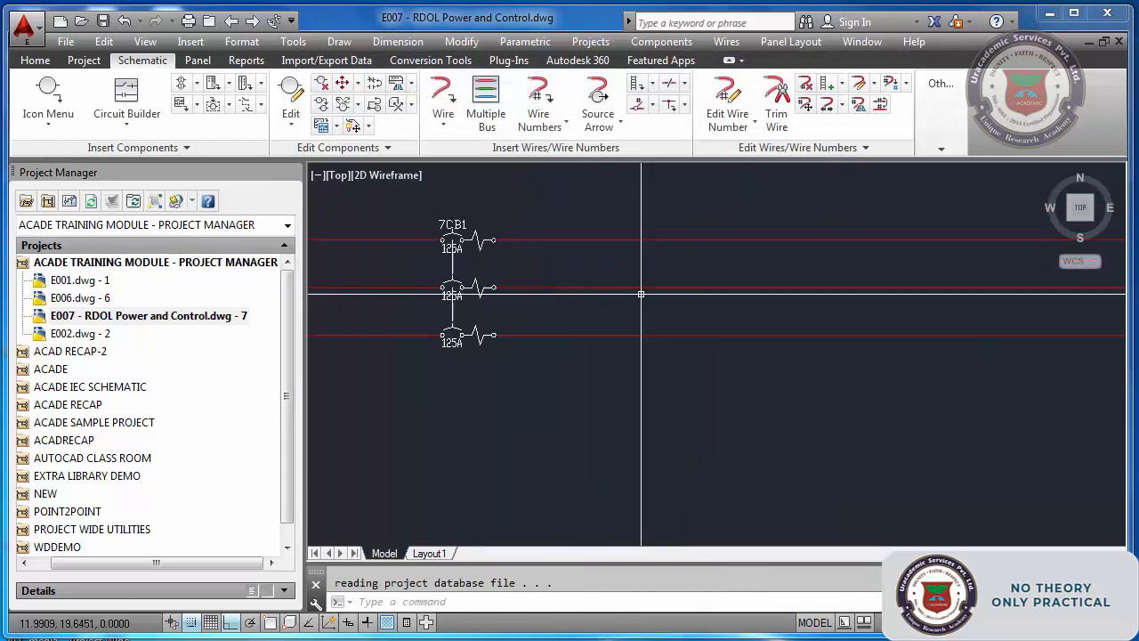
scroll(346, 244, up, 2)
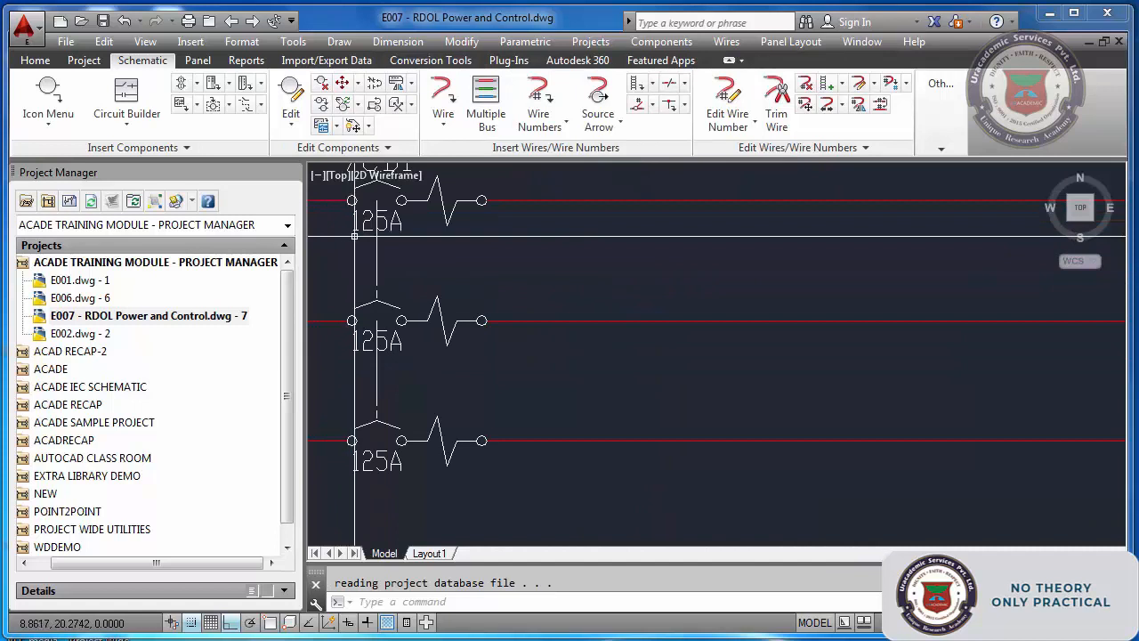
click(368, 126)
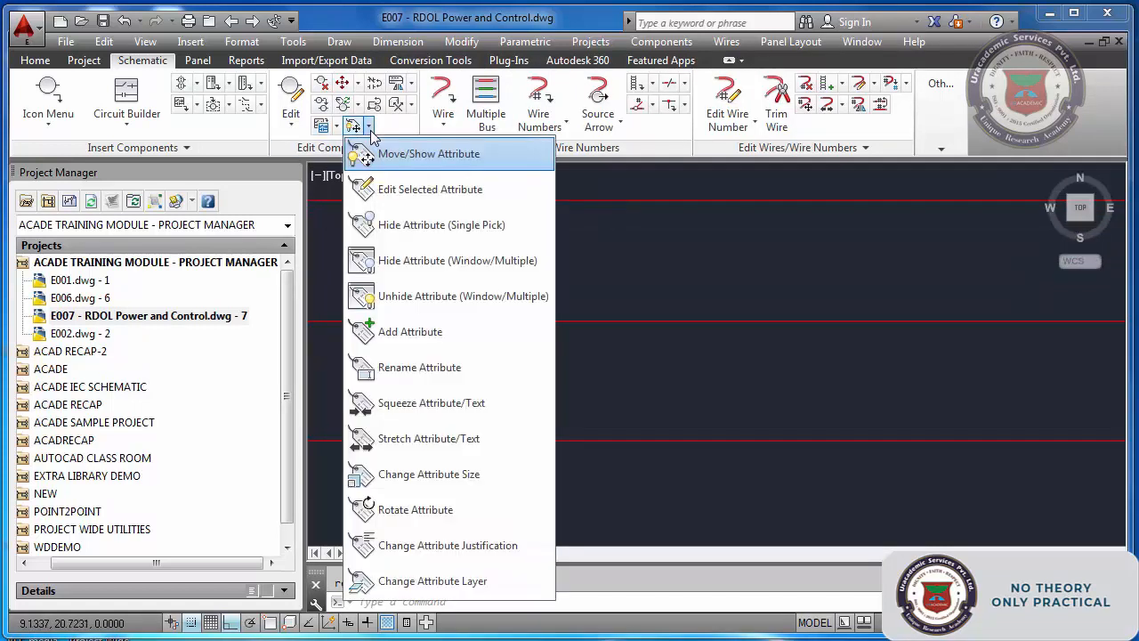
click(427, 224)
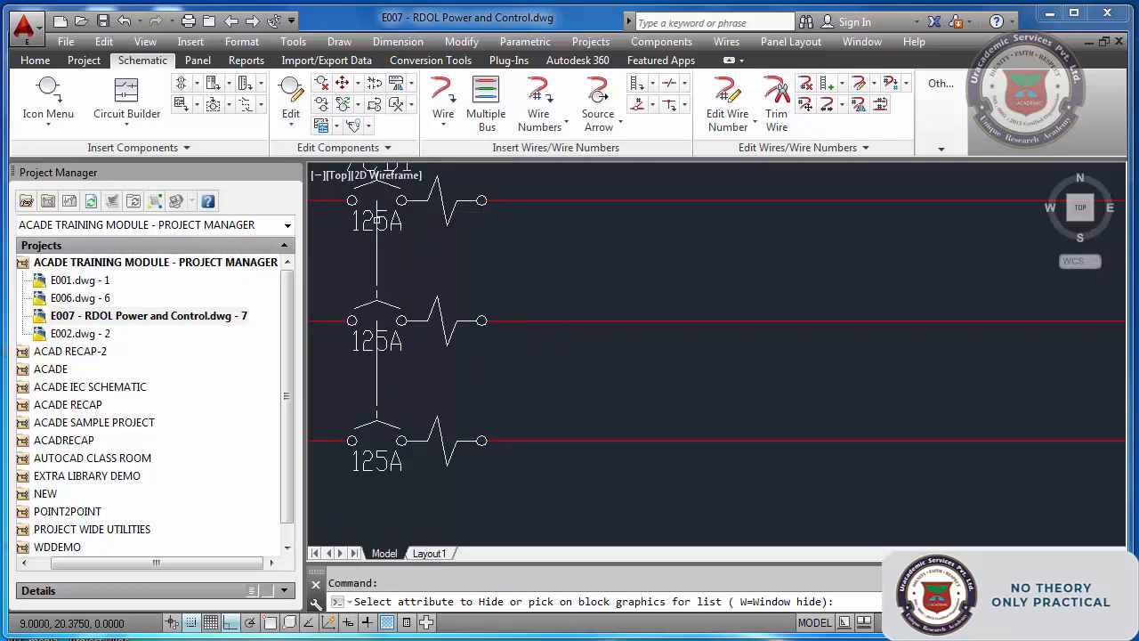
click(377, 221)
click(397, 339)
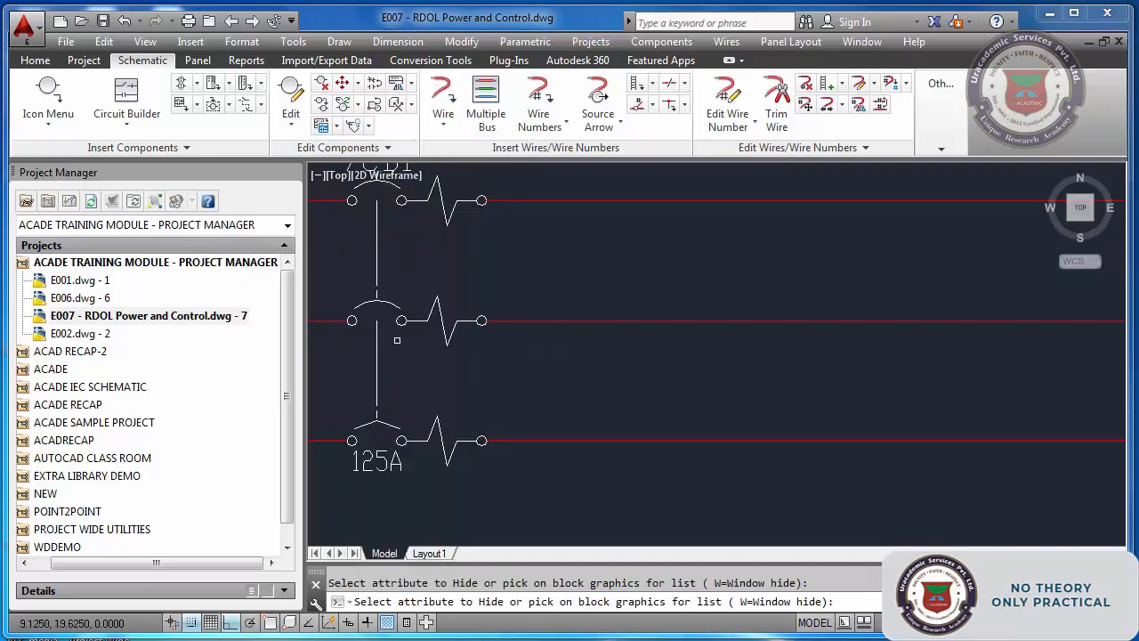
key(Return)
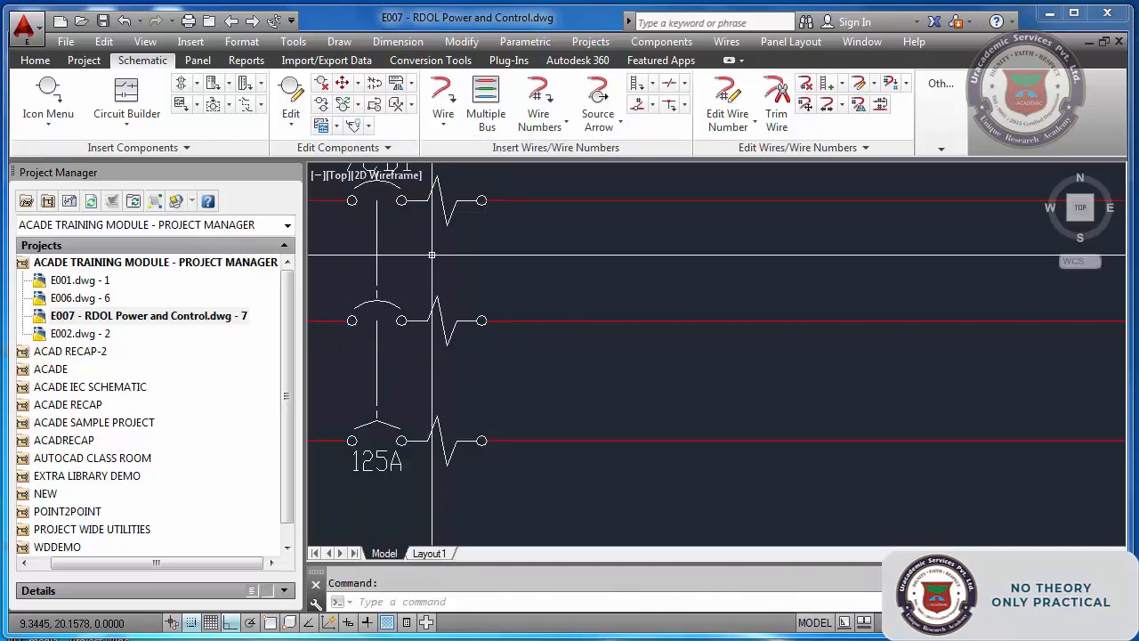
right_click(395, 427)
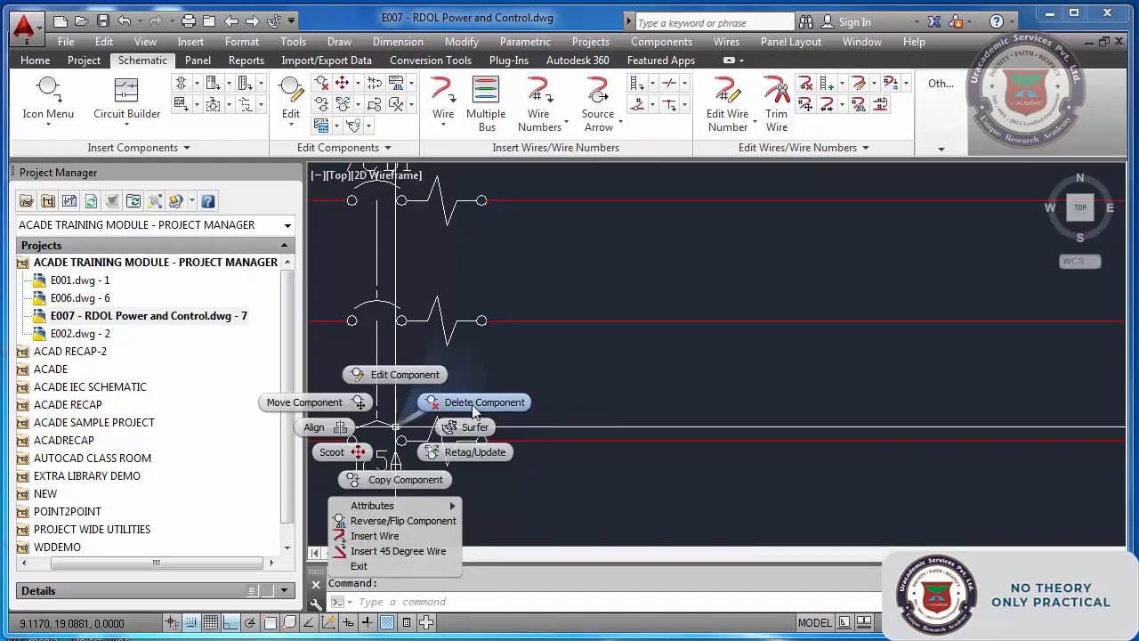
mouse_move(412, 502)
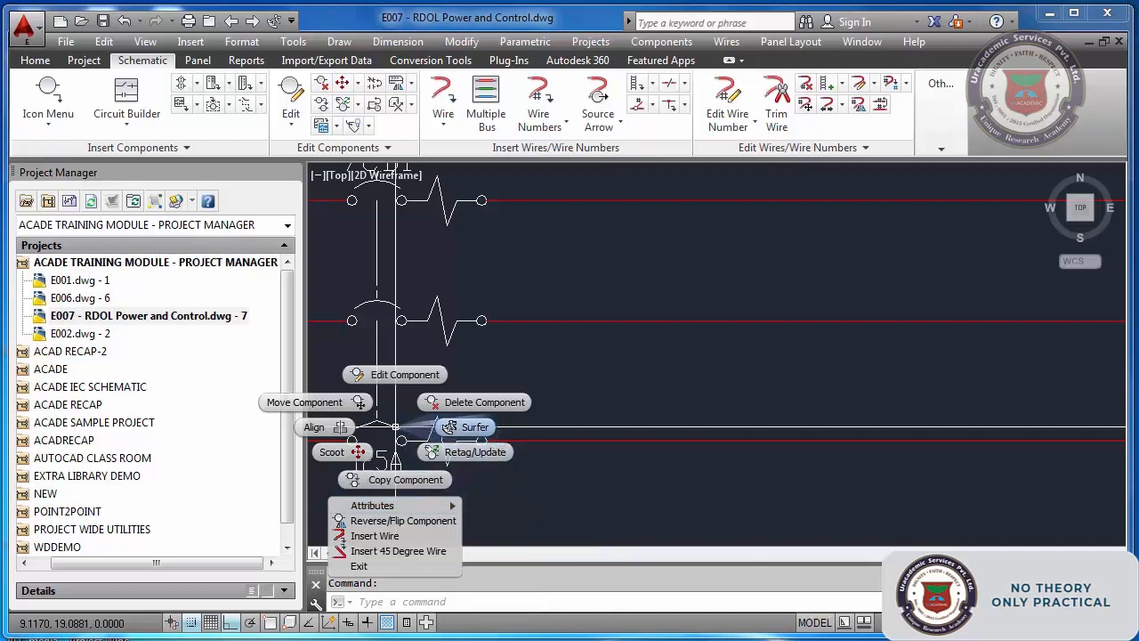
key(Escape)
Insert a 3 Phase Overloads symbol at about X 18, Y 20.5, built down across the three bus wires, with an 80-125A rating
scroll(508, 351, down, 2)
scroll(498, 329, down, 4)
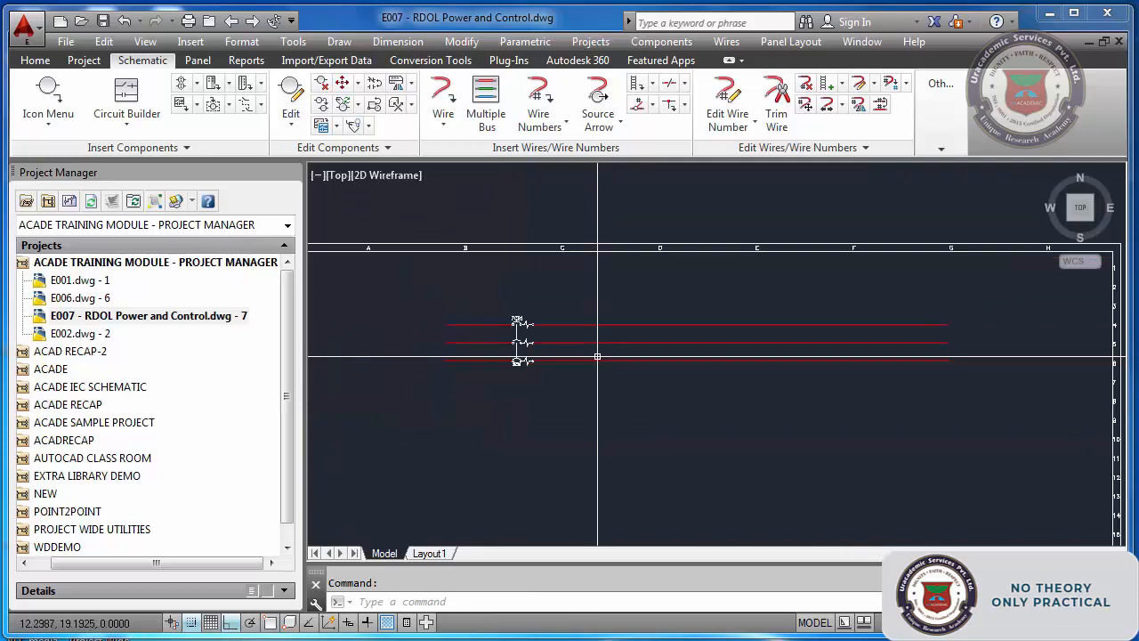
scroll(790, 374, up, 2)
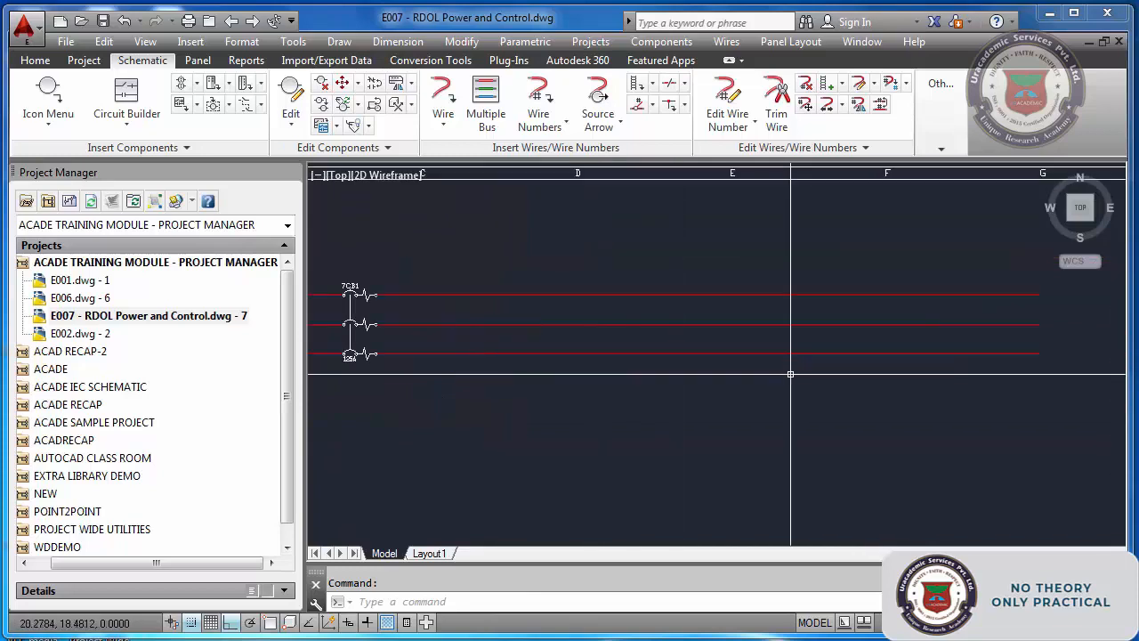
click(50, 96)
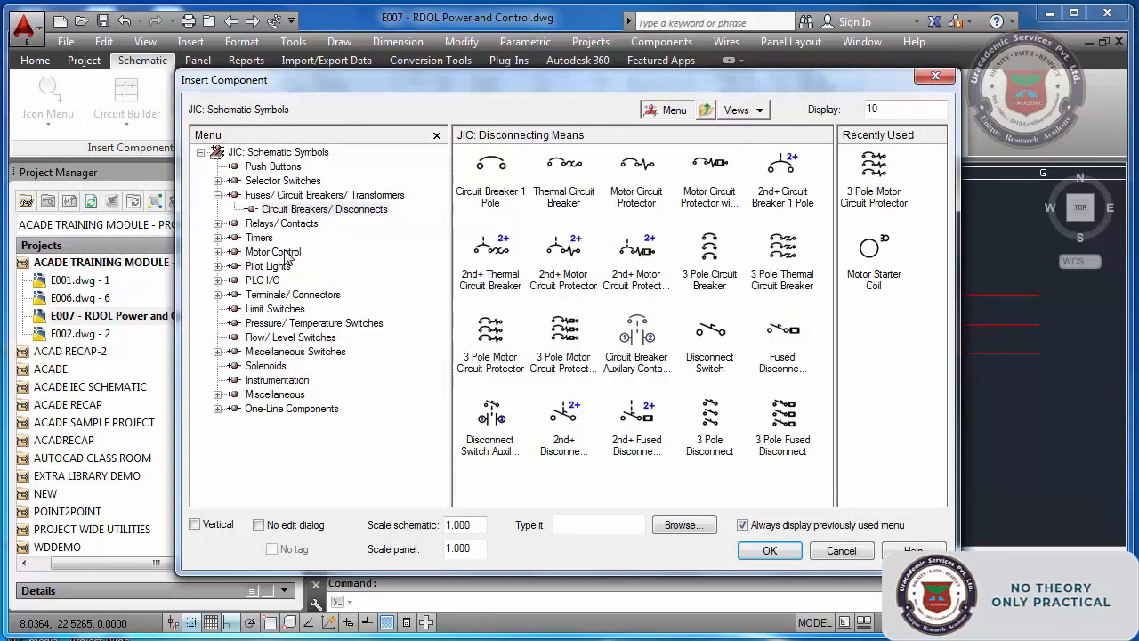
click(308, 226)
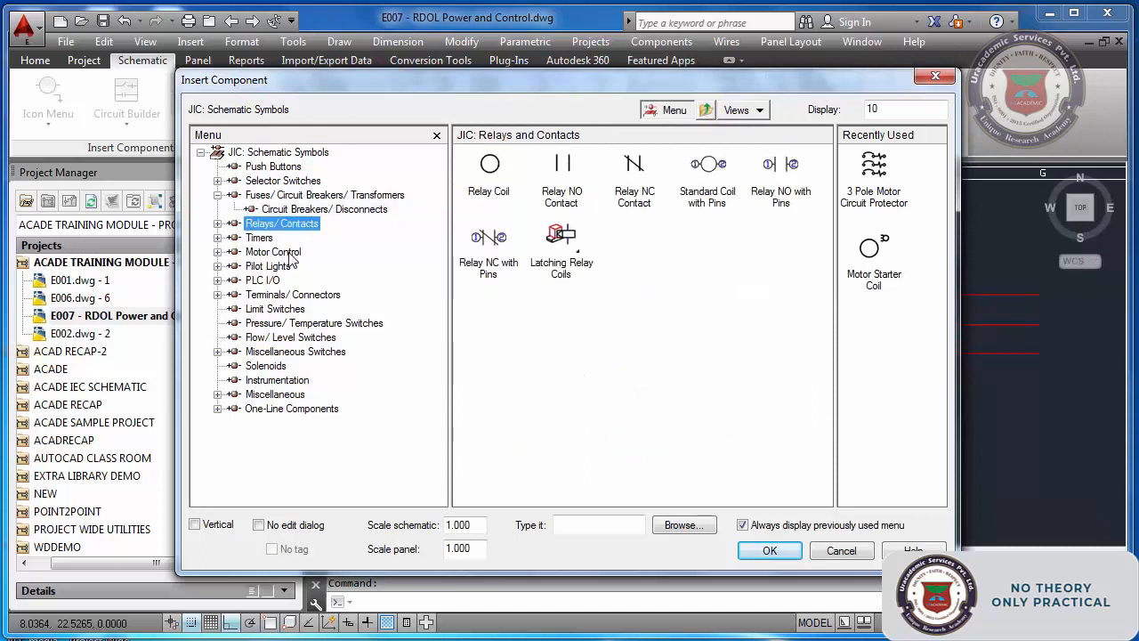
click(283, 254)
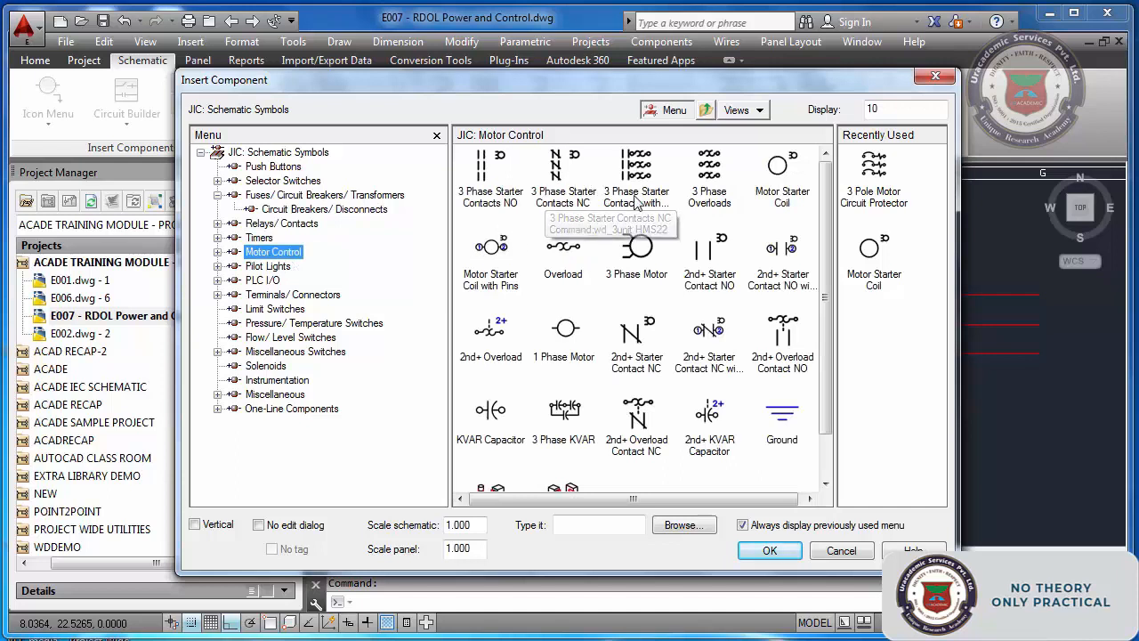
click(709, 166)
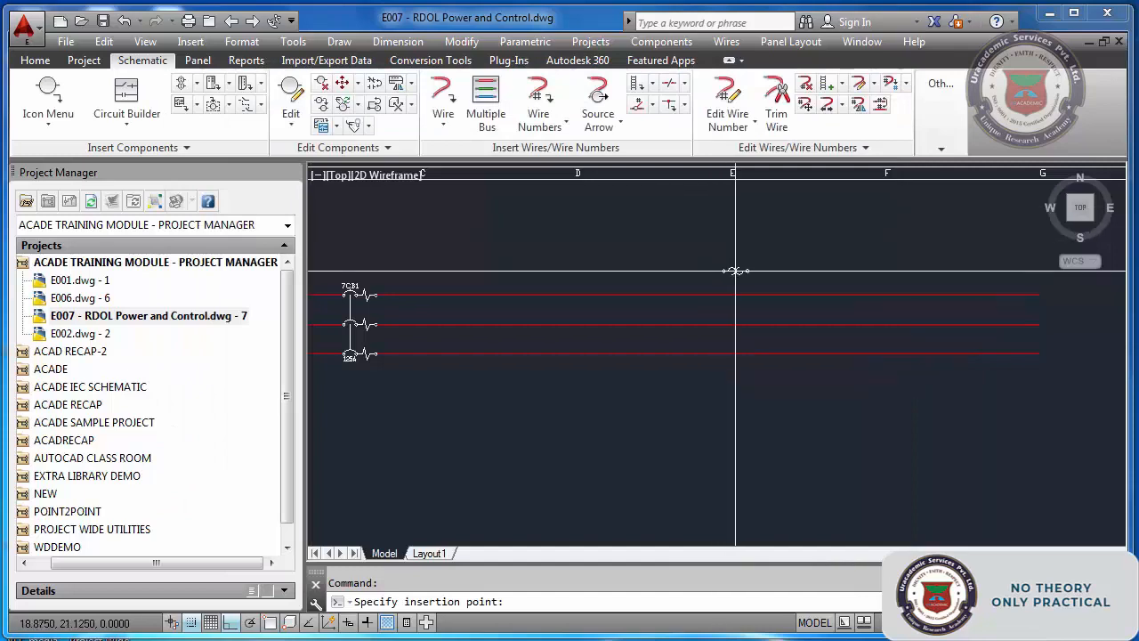
scroll(723, 273, up, 2)
click(692, 303)
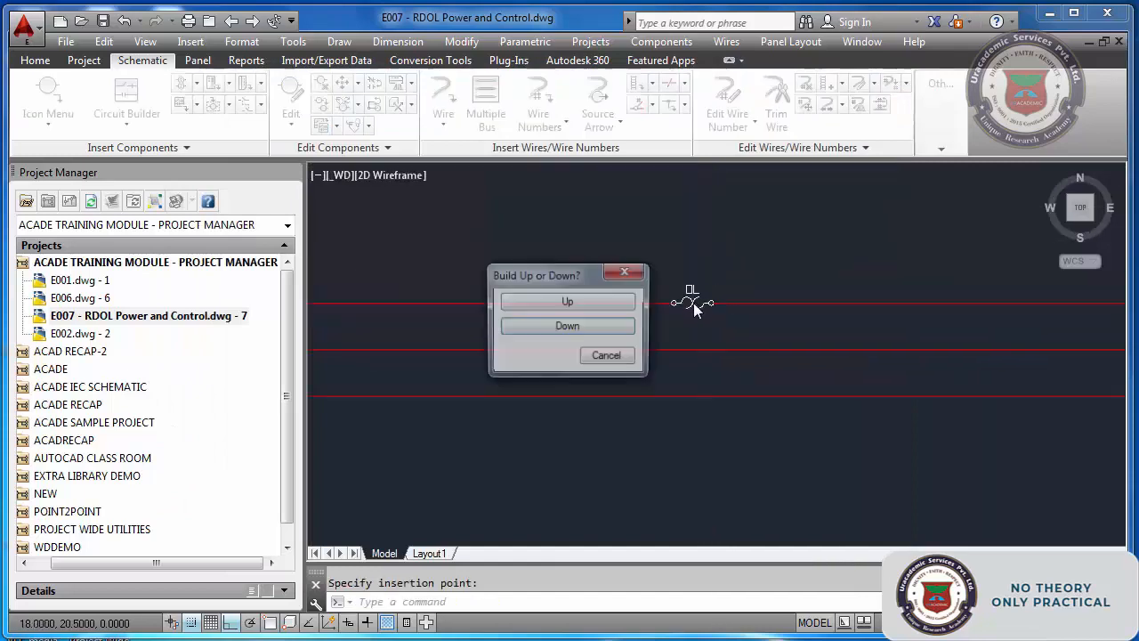
click(579, 329)
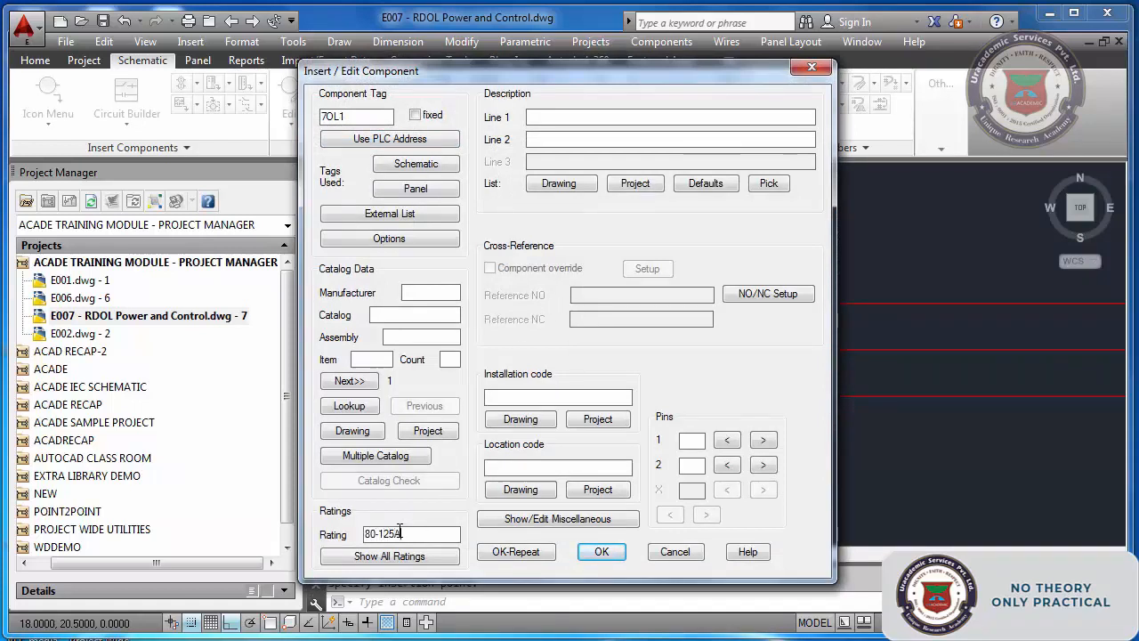
click(603, 552)
Move the overload's 80-125A rating attribute straight down to just below its lowest pole
scroll(730, 371, up, 2)
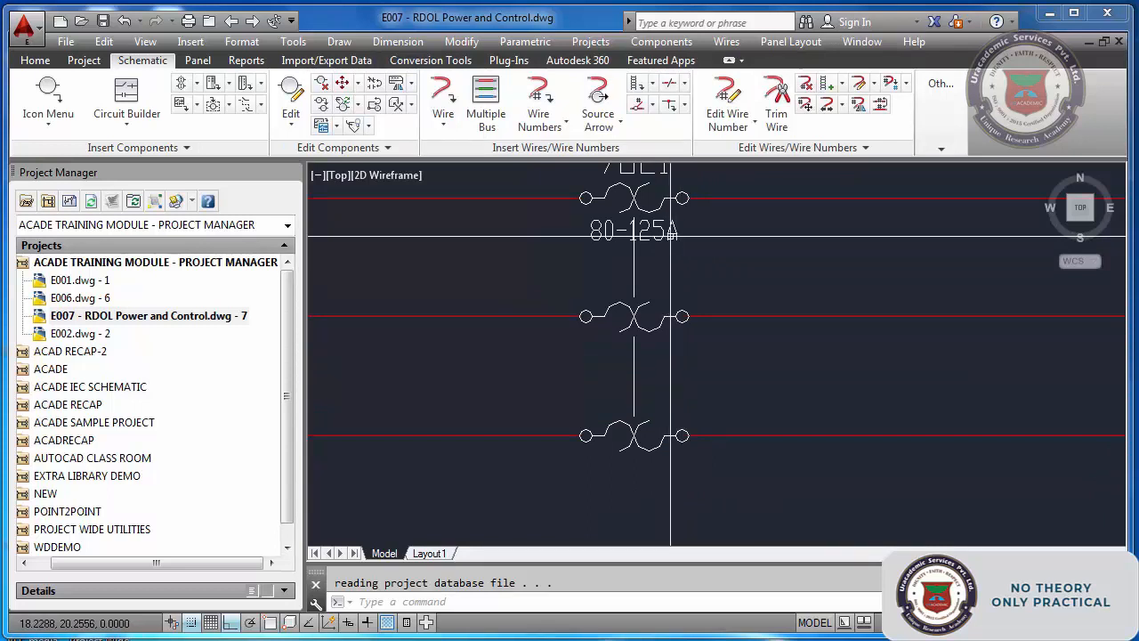
right_click(664, 235)
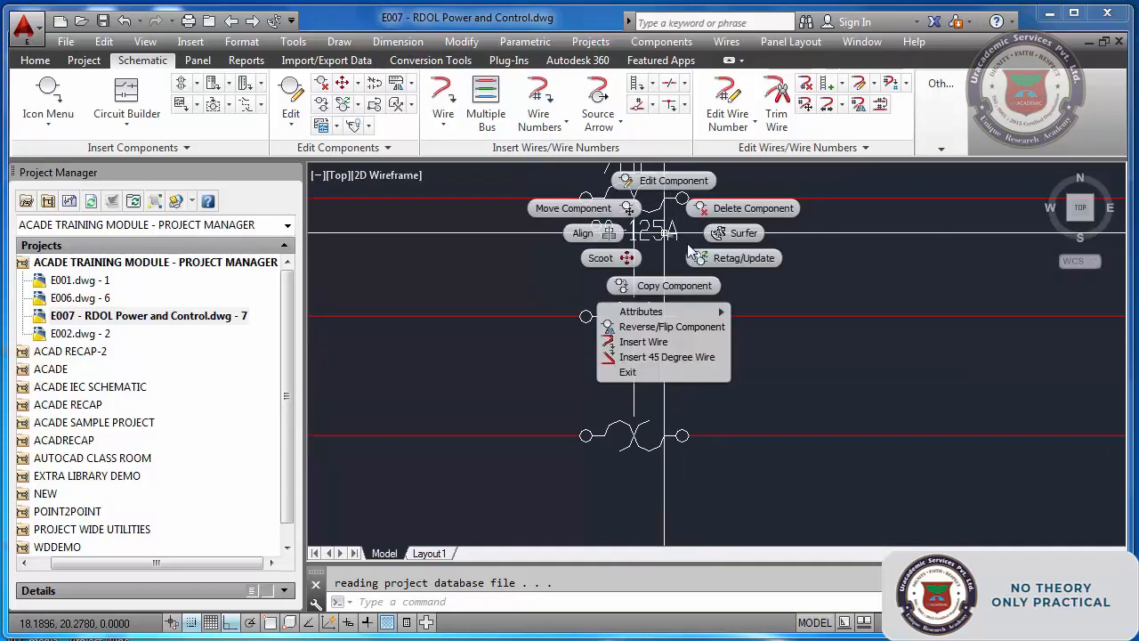
mouse_move(672, 312)
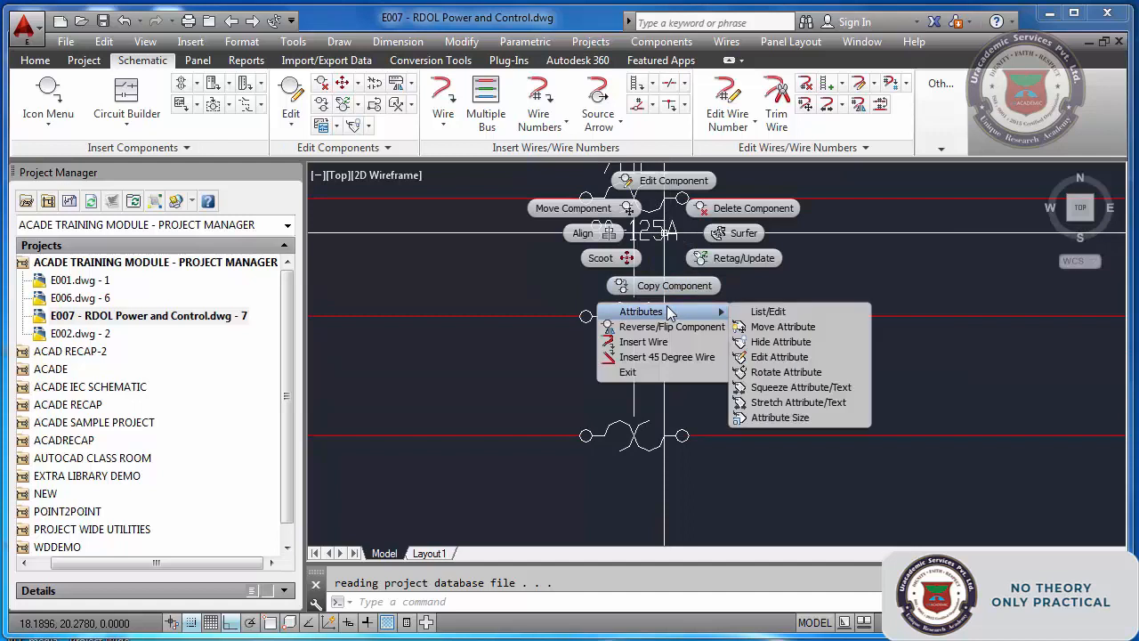
click(779, 326)
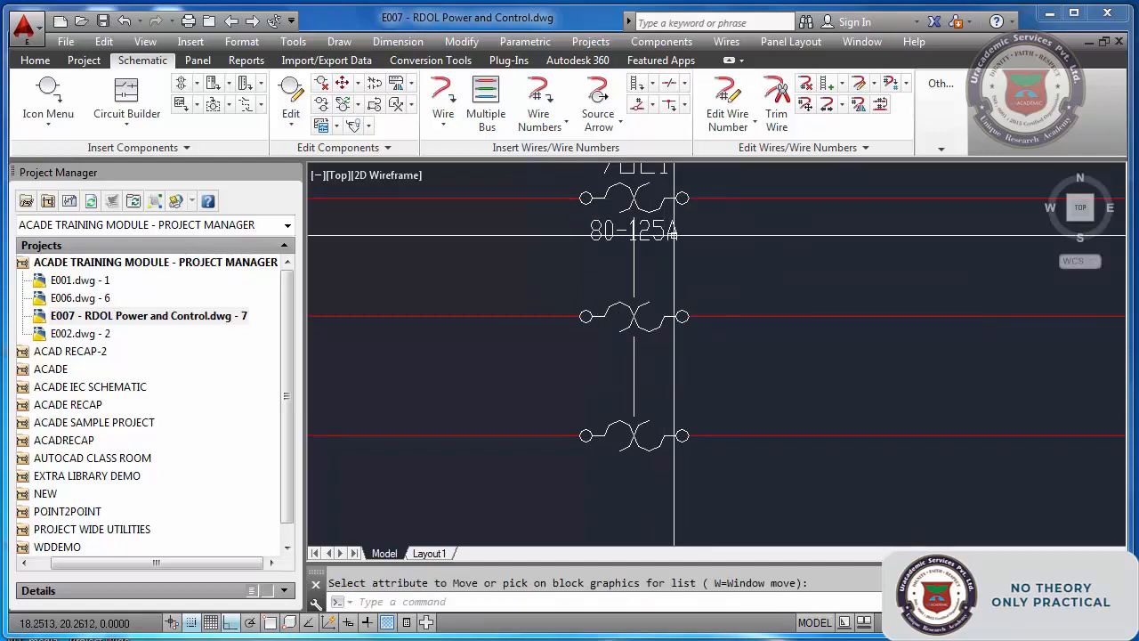
click(660, 233)
key(Return)
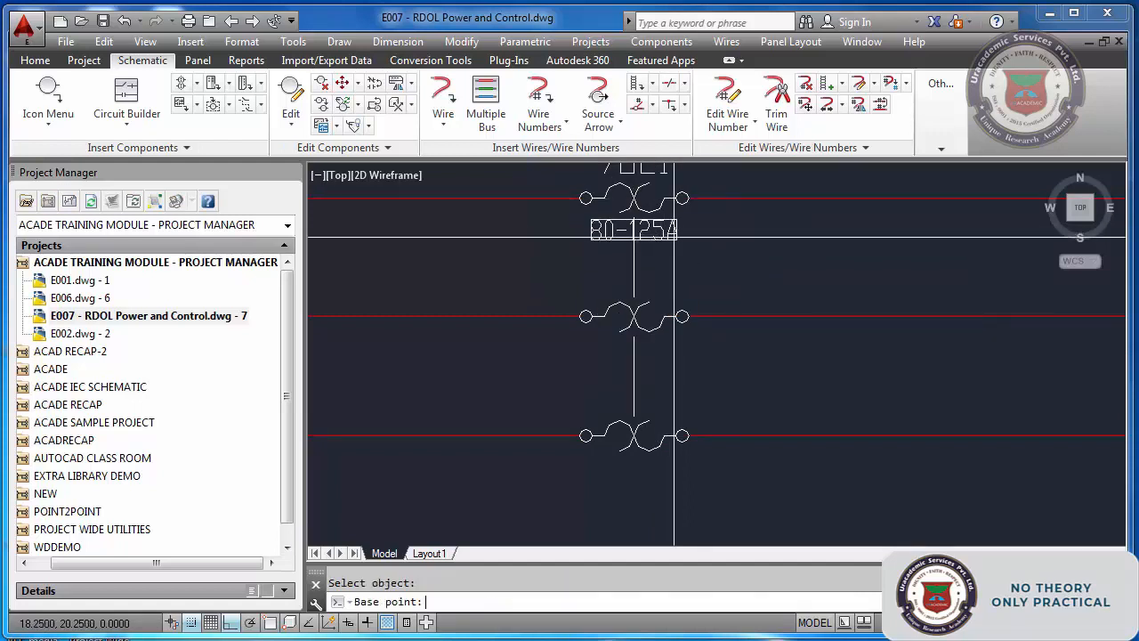
click(694, 231)
click(693, 475)
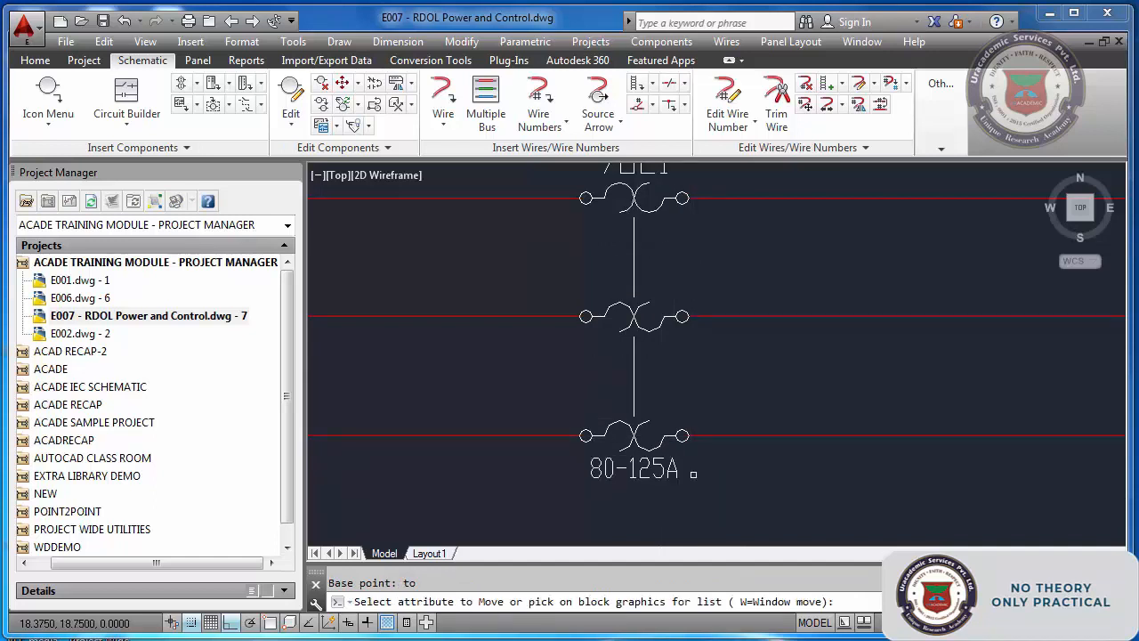
scroll(693, 435, down, 5)
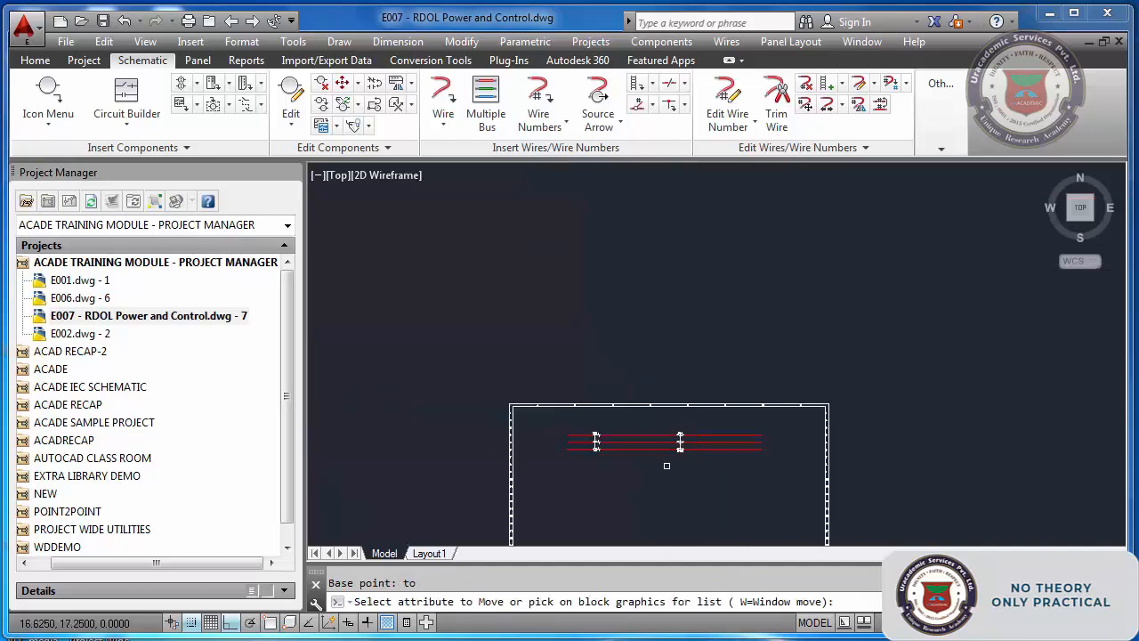
scroll(667, 464, down, 1)
scroll(700, 447, up, 4)
scroll(702, 446, down, 4)
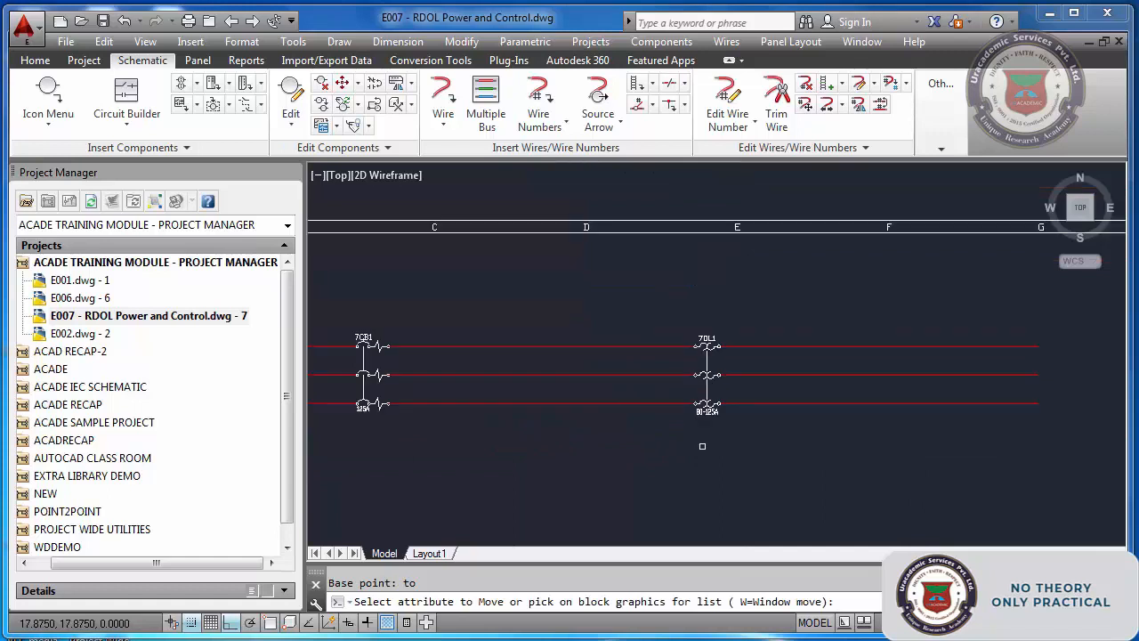
scroll(682, 446, down, 4)
key(Escape)
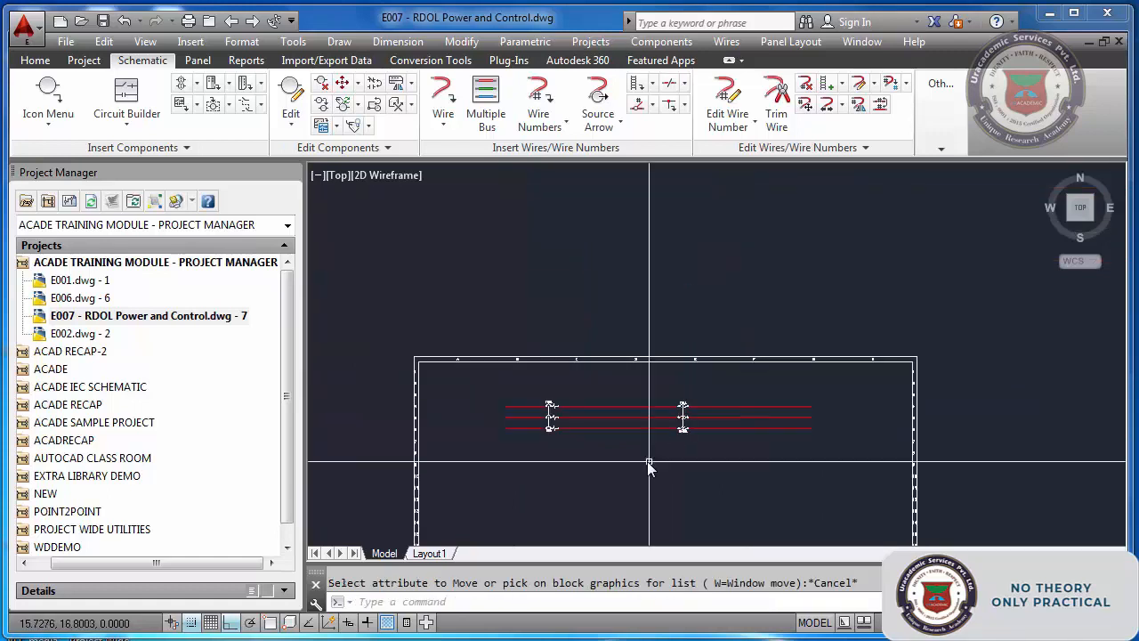
Zoom to the drawing extents to view the whole schematic sheet
scroll(642, 465, up, 2)
text(z)
key(Return)
text(e)
key(Return)
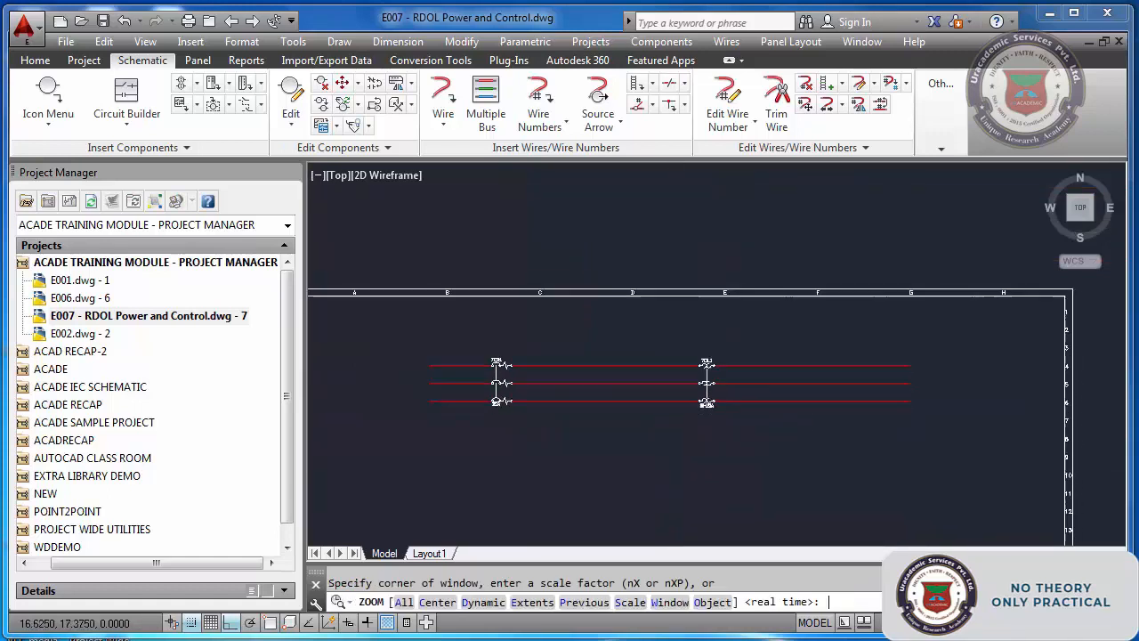
Insert a 3 Phase Motor symbol at the free ends of the three bus wires, at about X 26.5, Y 19.75
click(48, 98)
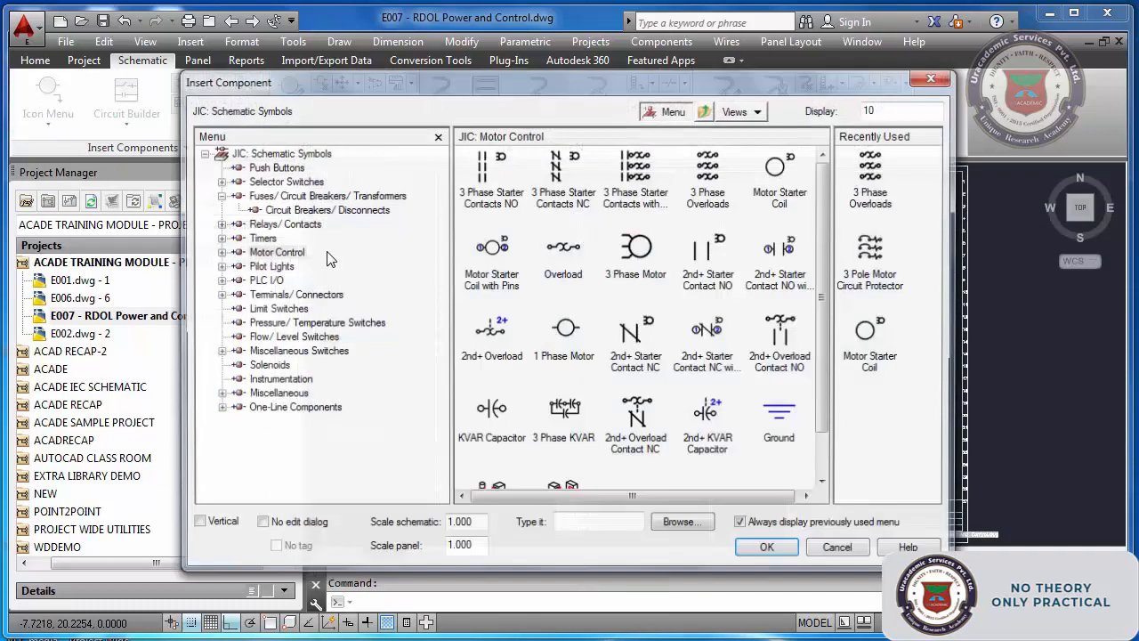
click(645, 252)
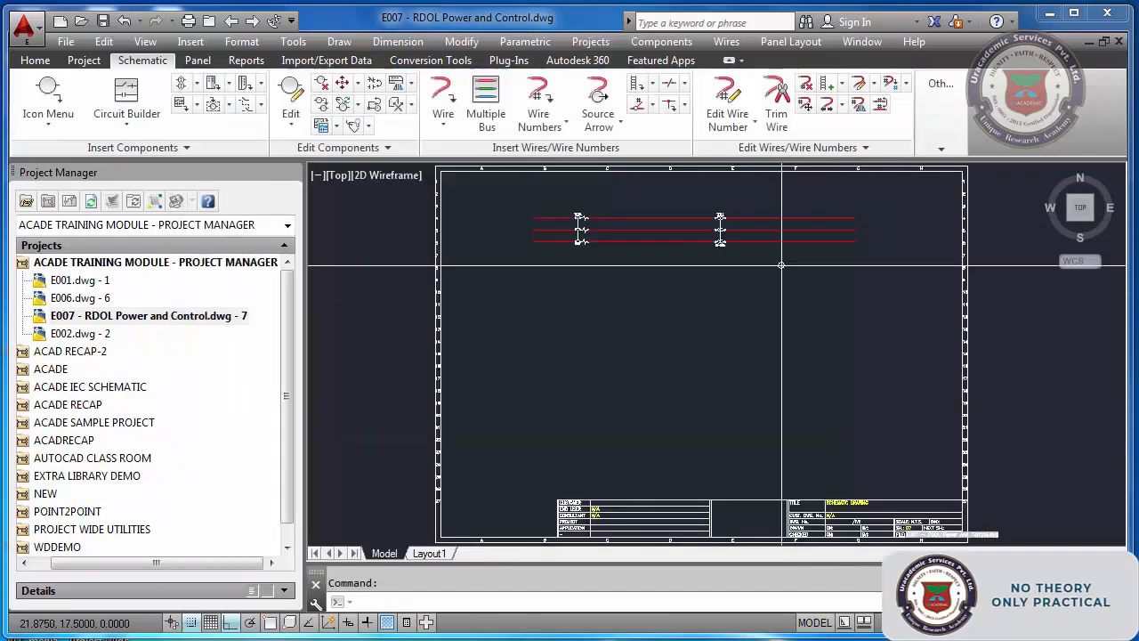
click(791, 272)
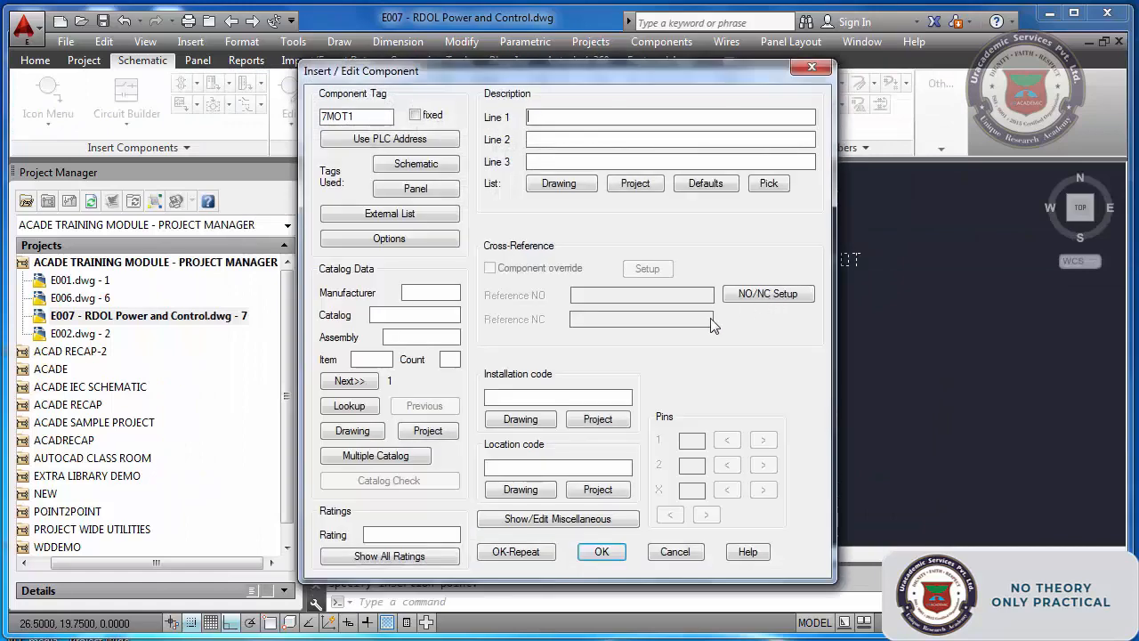
click(599, 550)
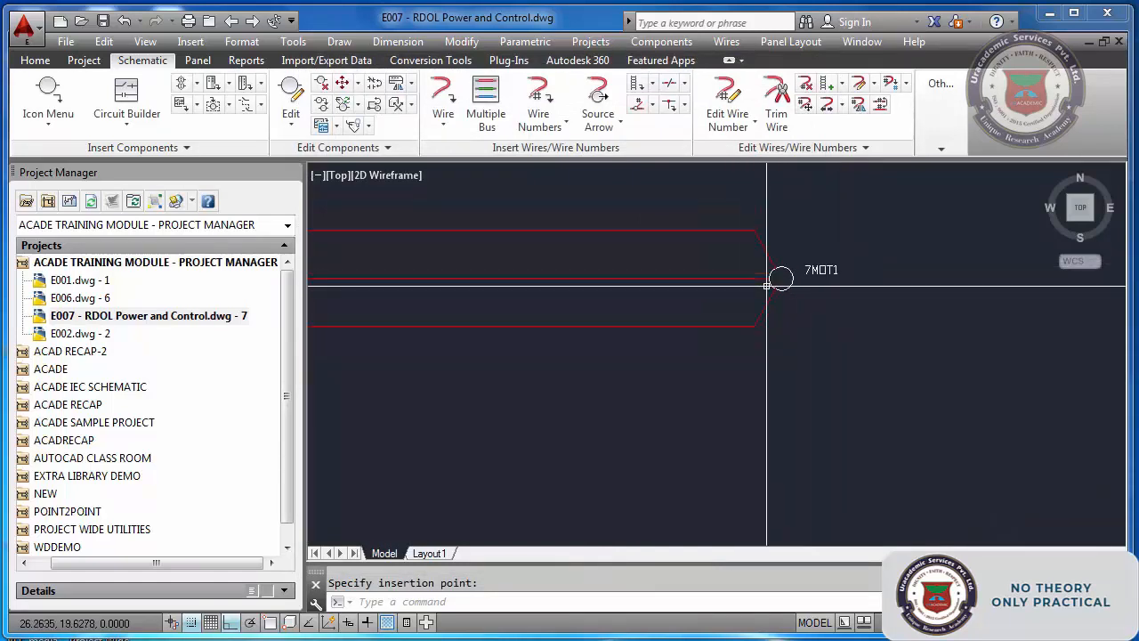
scroll(766, 287, down, 5)
scroll(600, 288, down, 2)
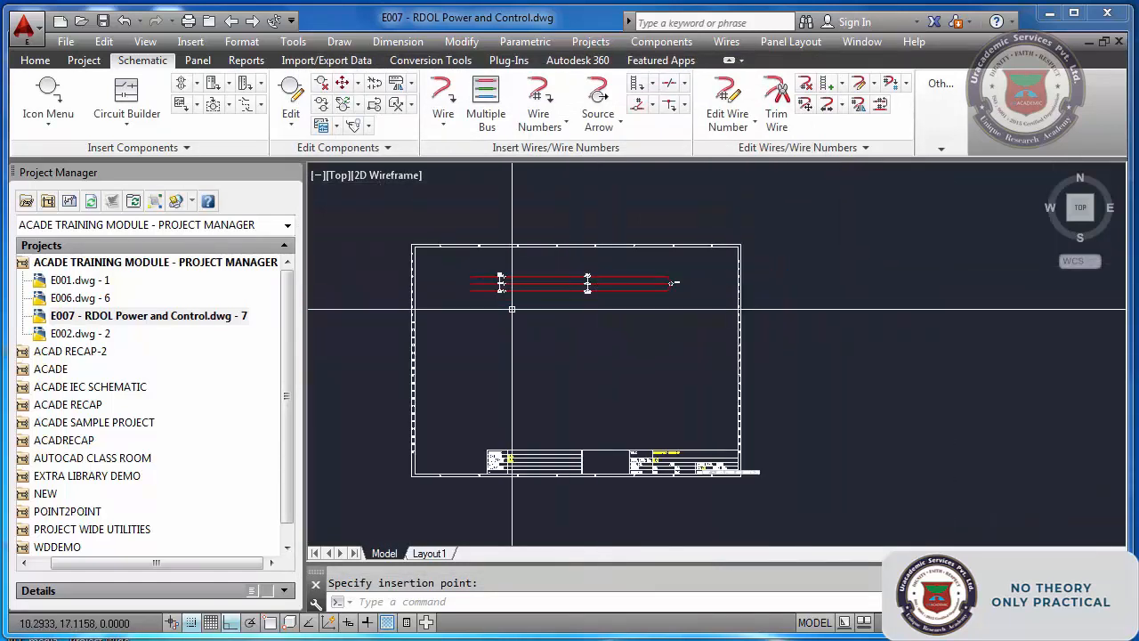
Draw a square line bracket about 0.25 wide and 1.875 high, opening toward the supply ends of the three bus wires
scroll(472, 267, up, 2)
scroll(471, 292, up, 3)
scroll(440, 287, down, 2)
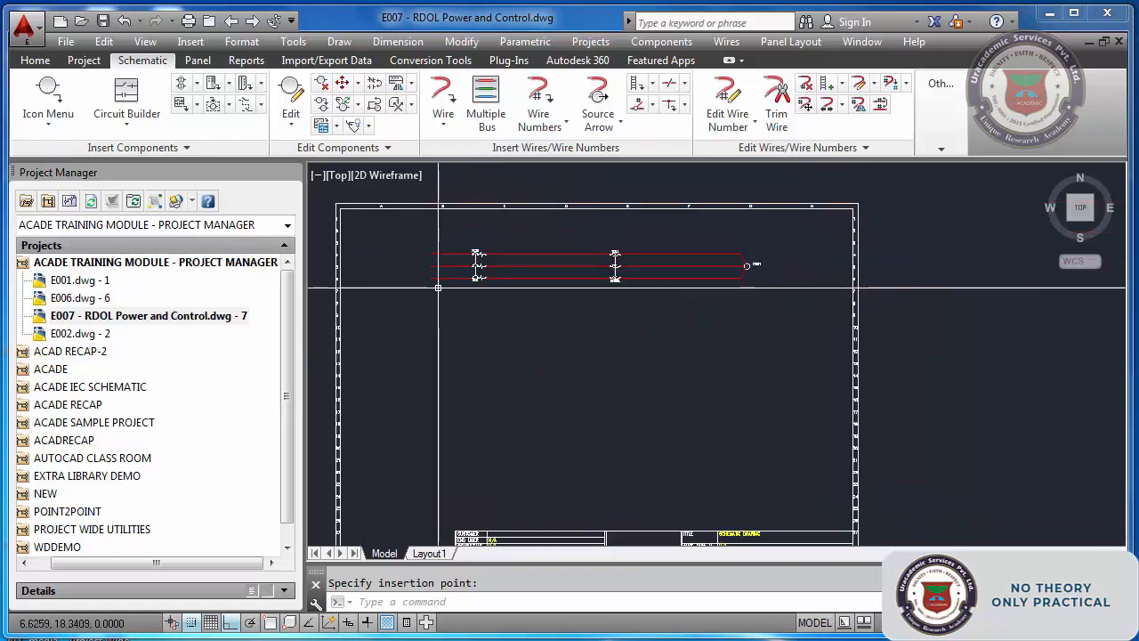
text(l)
key(Return)
scroll(417, 256, up, 3)
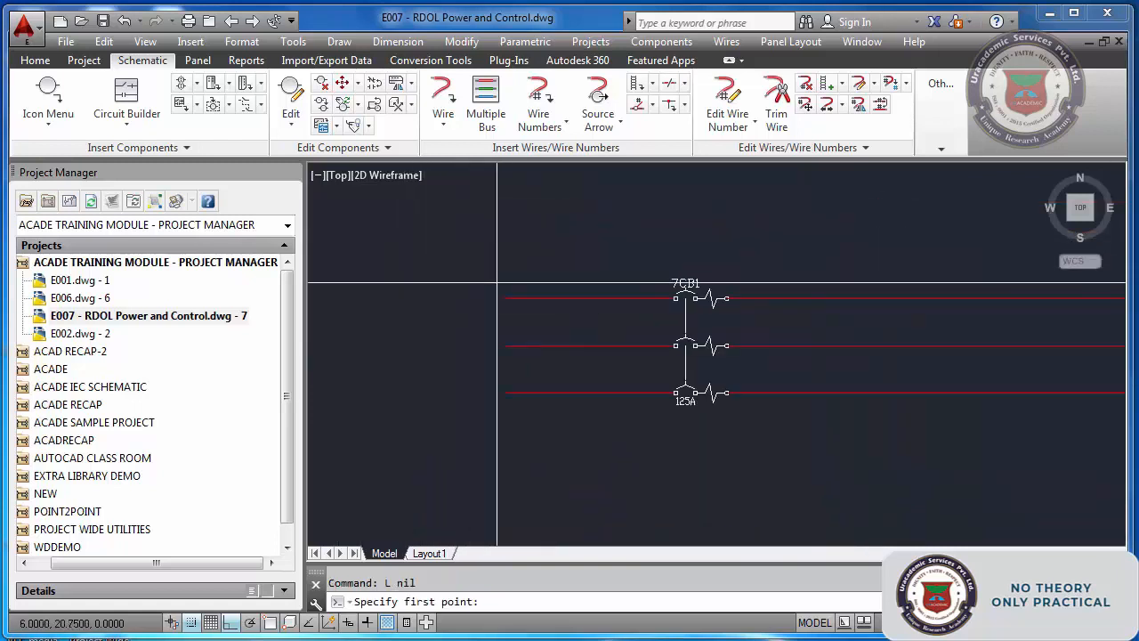
click(496, 283)
click(481, 283)
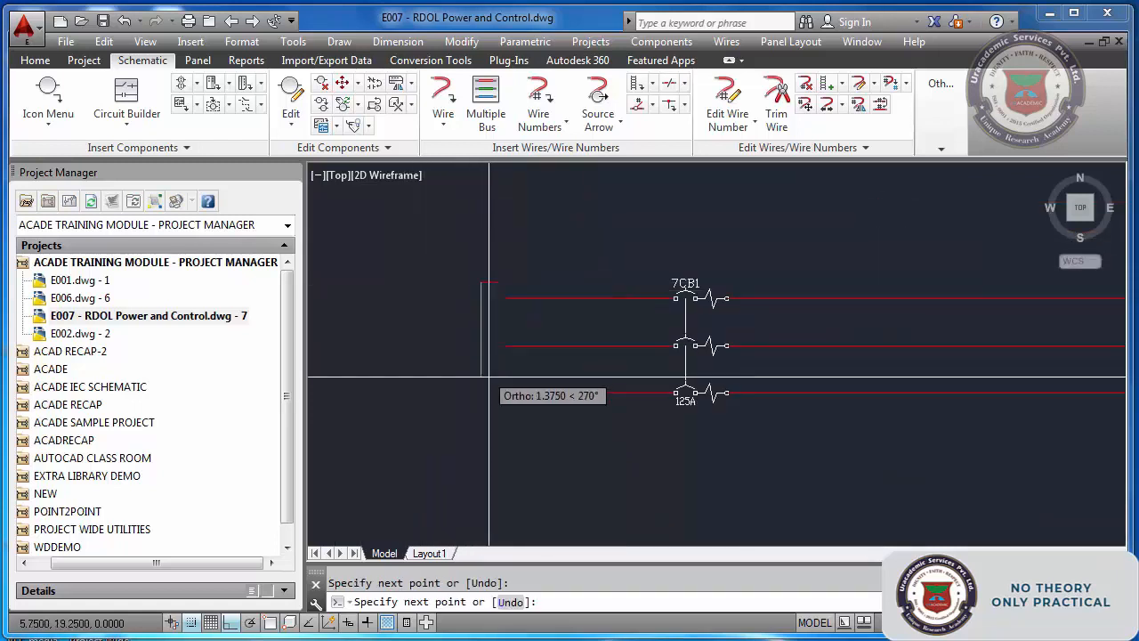
click(481, 401)
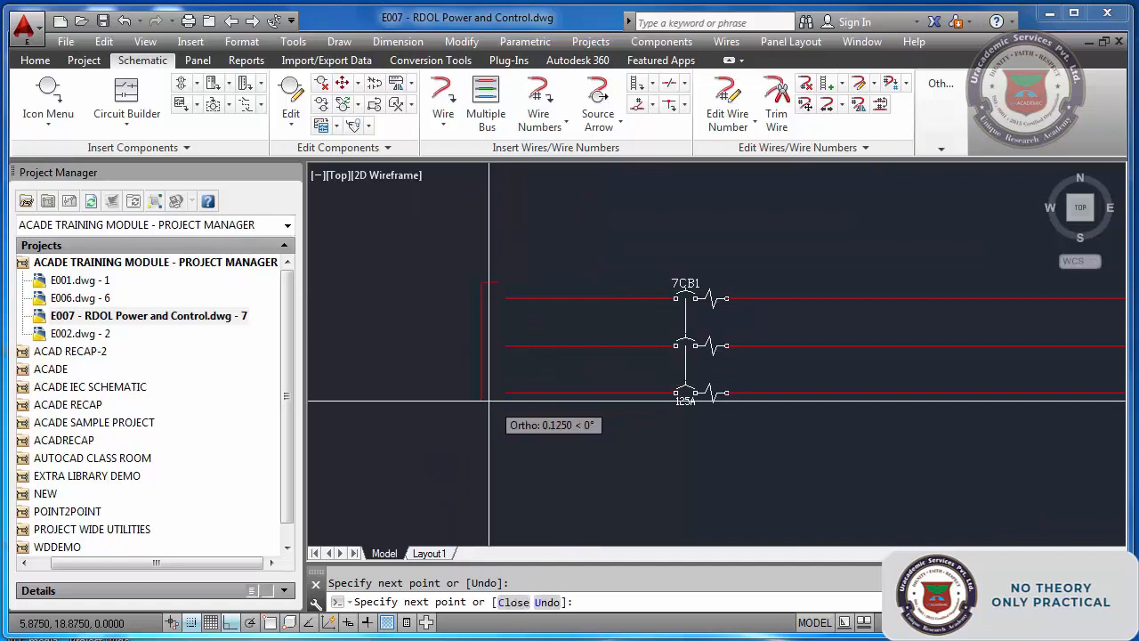
click(496, 400)
key(Escape)
Add right-justified single-line text, 0.125 high, outside the bracket, reading "415VAC", "INCOMING SUPPLY" and "(FROM INTER PANEL BUSBARS" on three lines
text(DT)
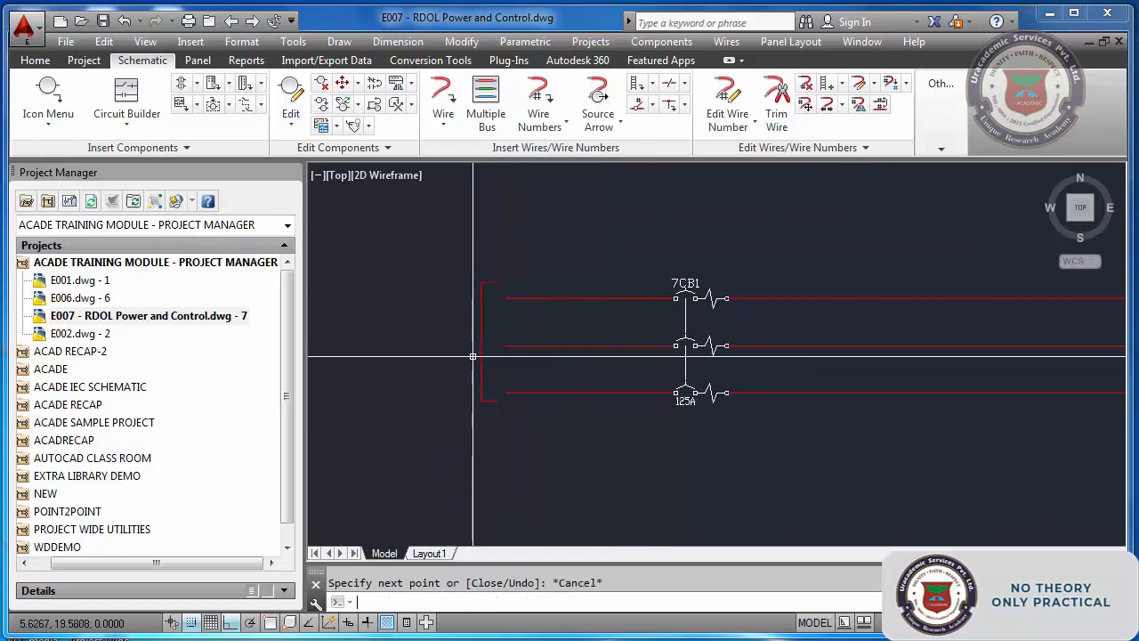
key(Return)
text(R)
key(Return)
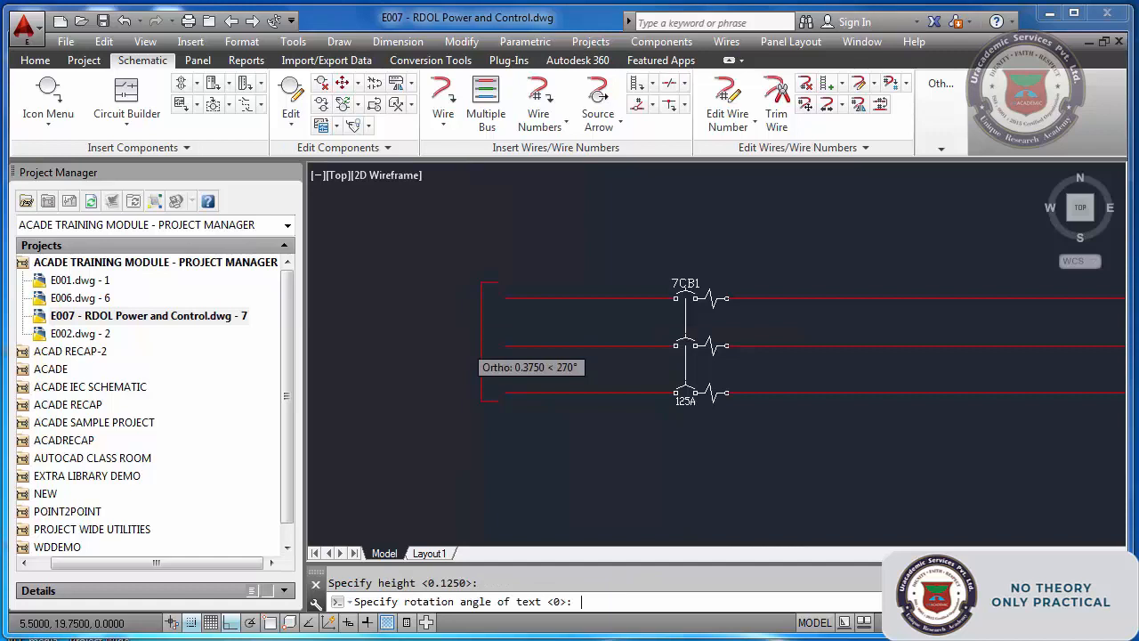
key(Return)
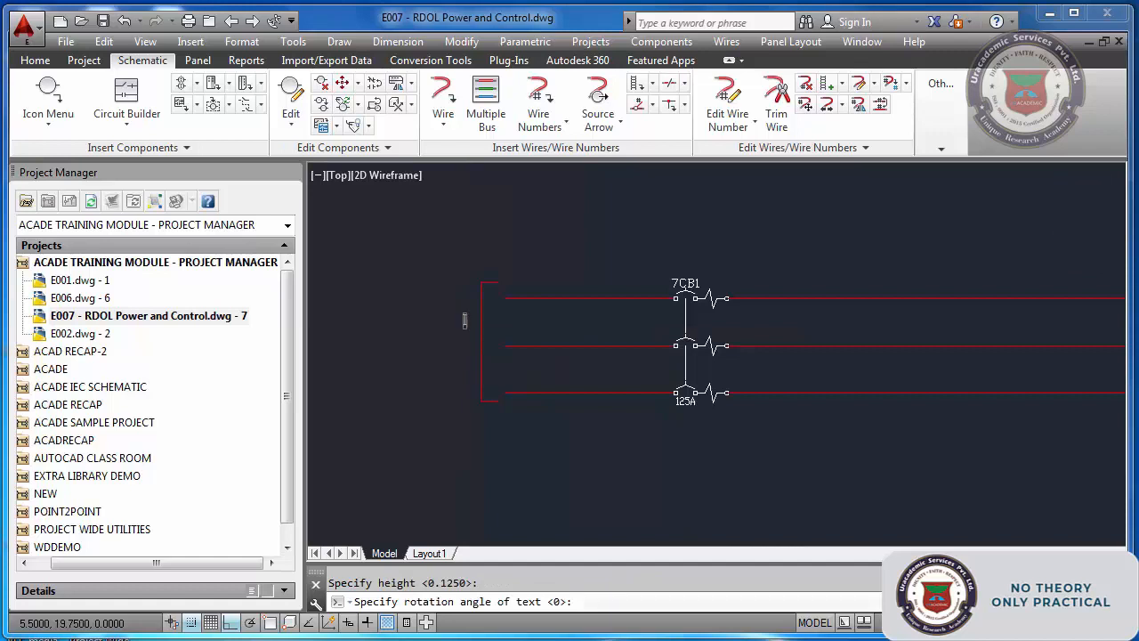
text(+15VAC)
key(Return)
text(INCOMING)
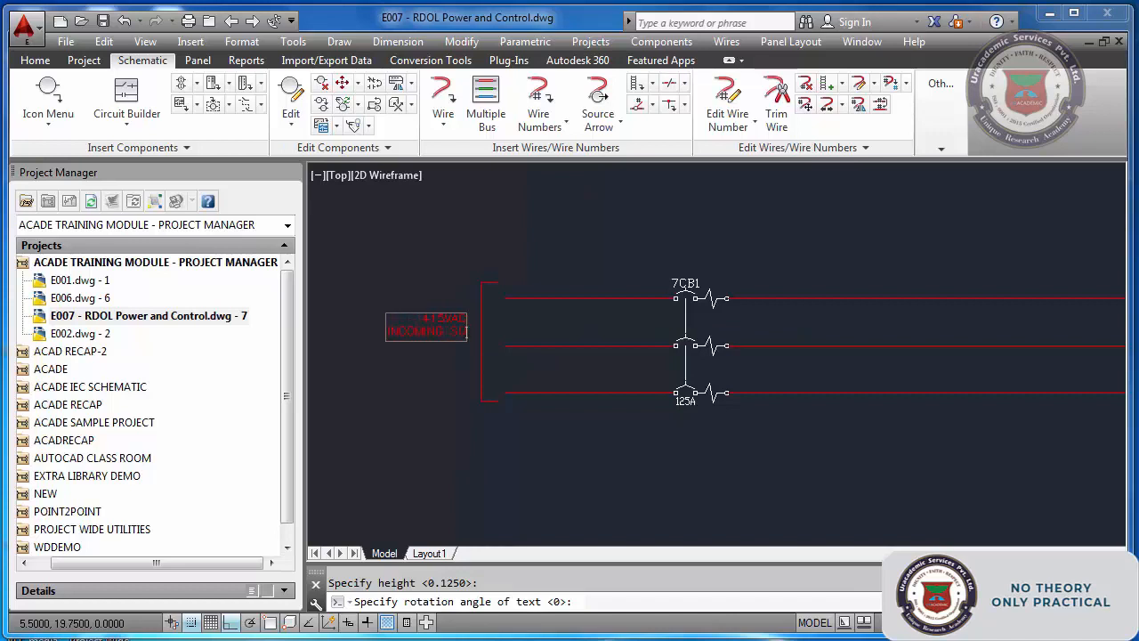
text( SUPPLY)
key(Return)
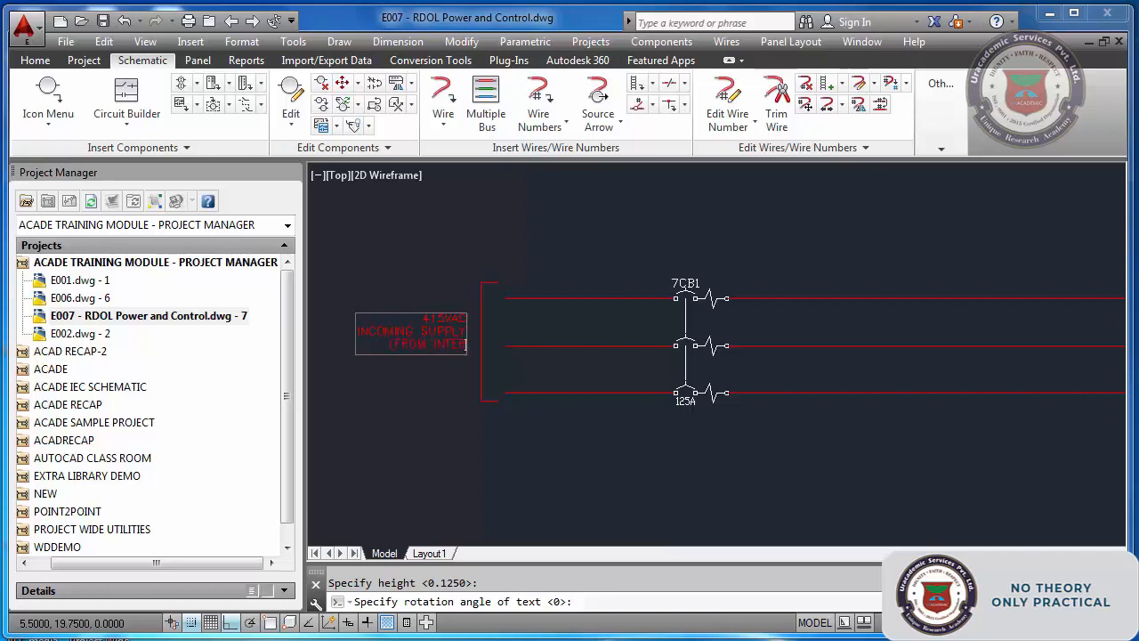
text(BUSBARS)
key(Return)
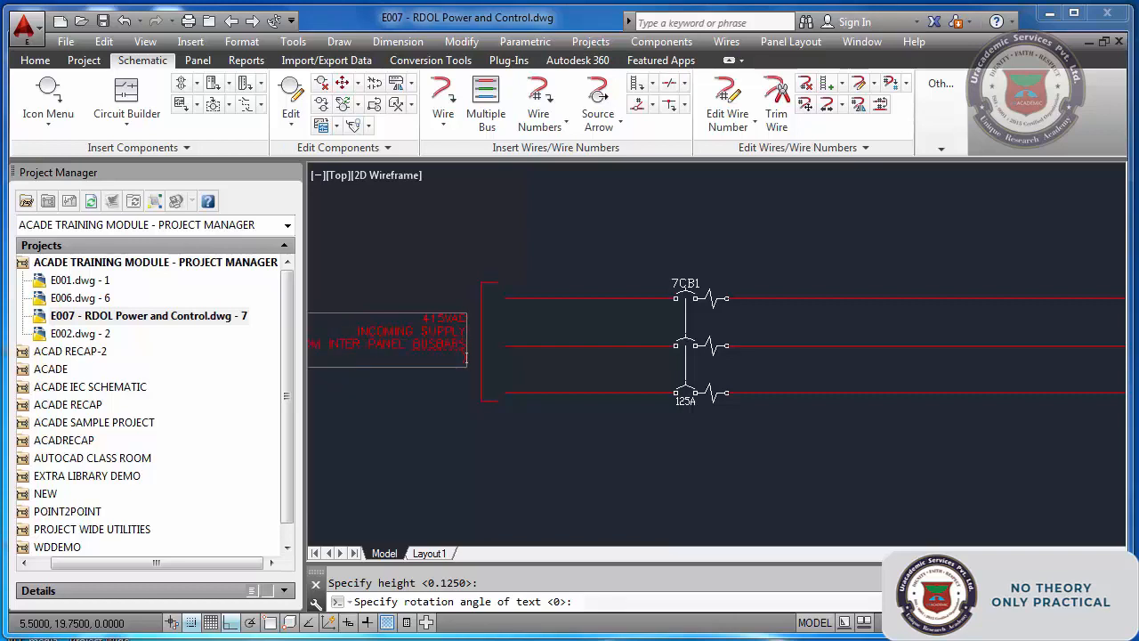
key(Return)
key(Return)
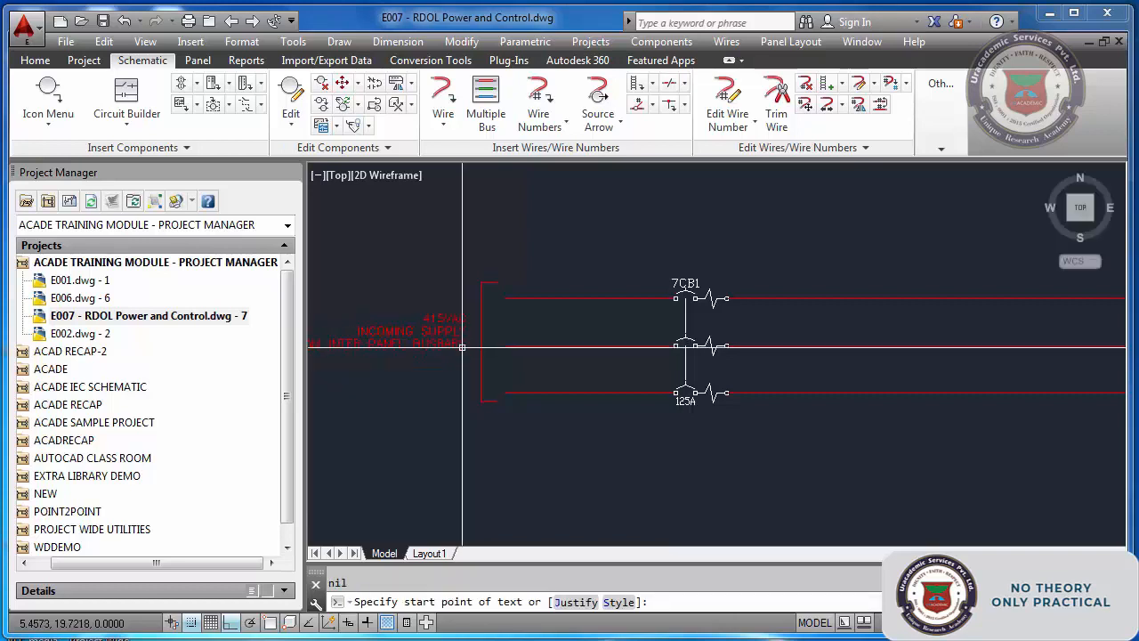
key(Escape)
Add the missing closing parenthesis to the end of the BUSBARS text line
scroll(431, 361, up, 2)
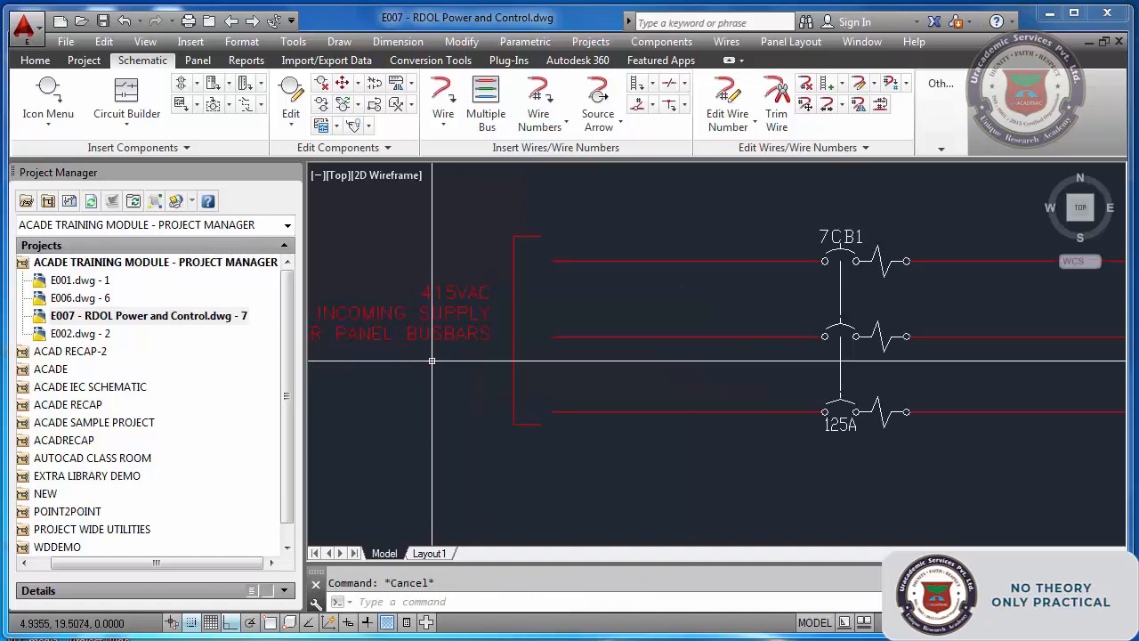
double_click(473, 343)
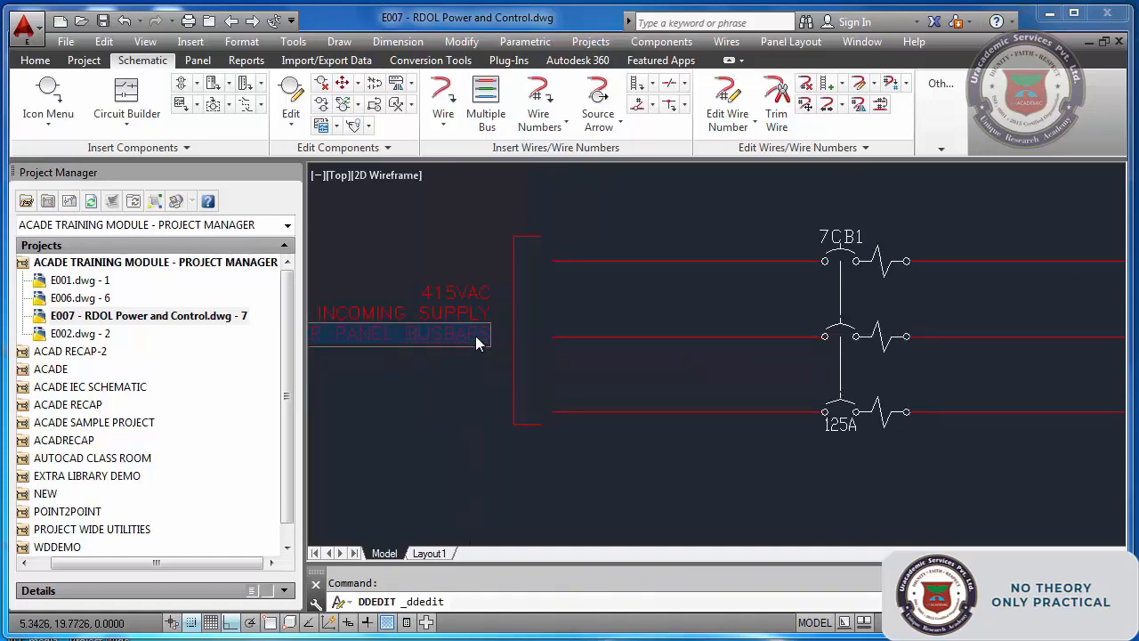
text())
key(Return)
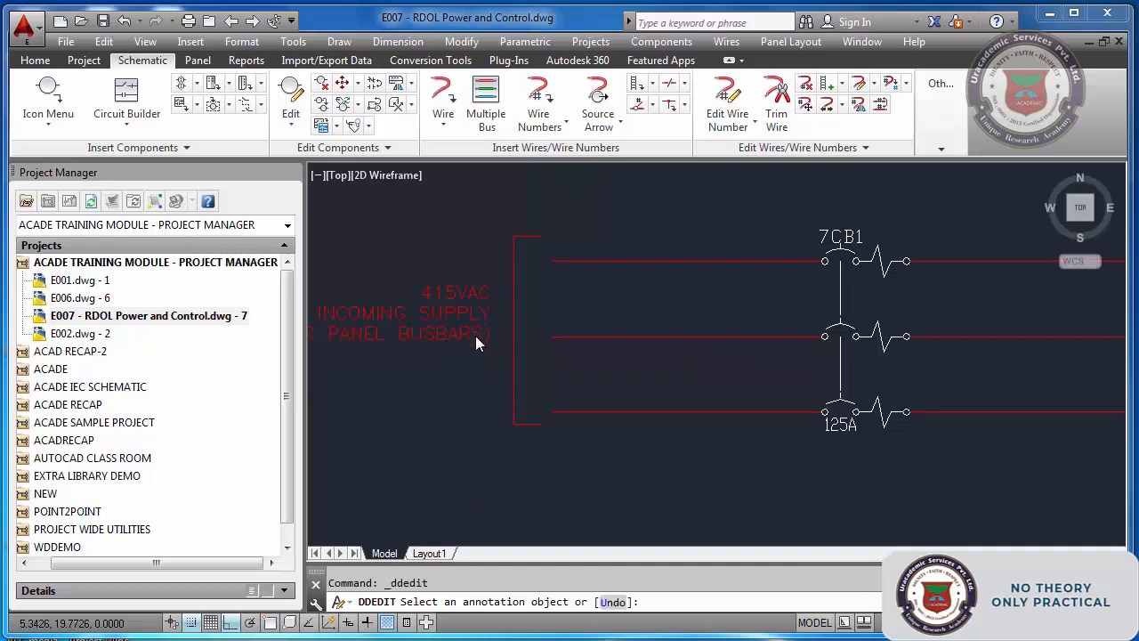
key(Return)
Move the three incoming supply text lines straight down by about 0.125 to centre them on the bracket
scroll(478, 327, down, 3)
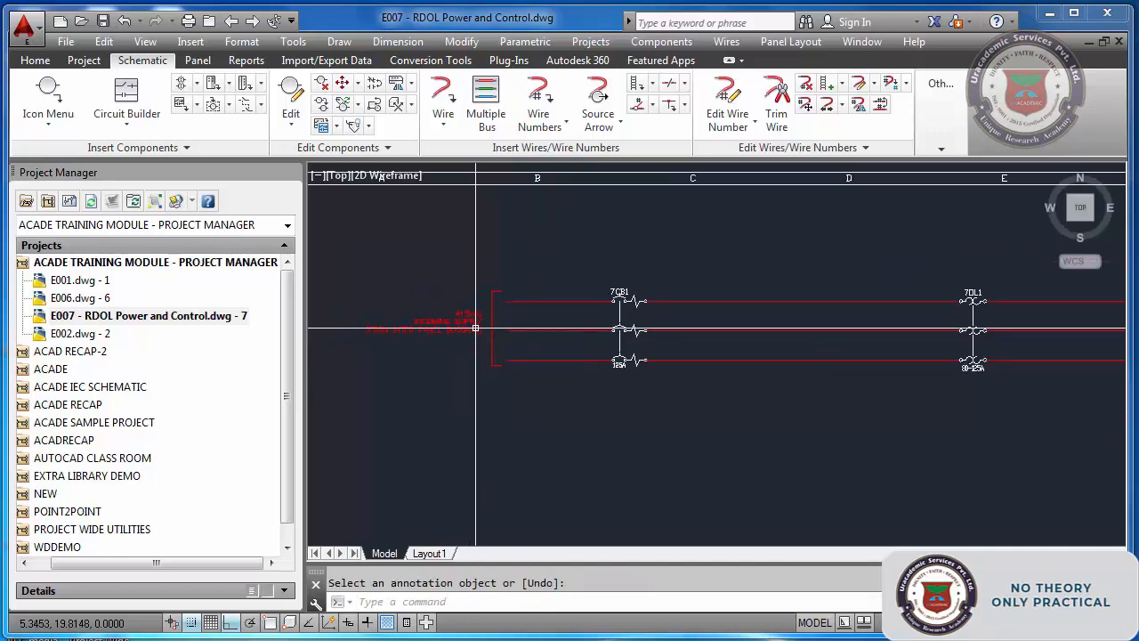
text(m)
key(Return)
click(480, 303)
click(454, 348)
key(Return)
click(456, 347)
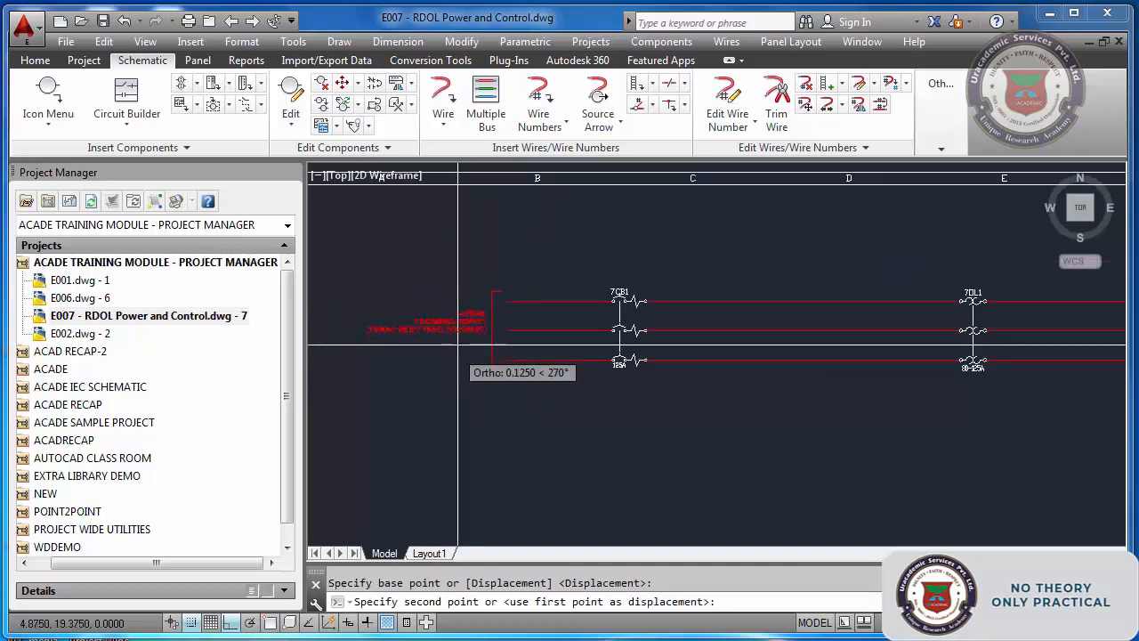
scroll(492, 330, up, 2)
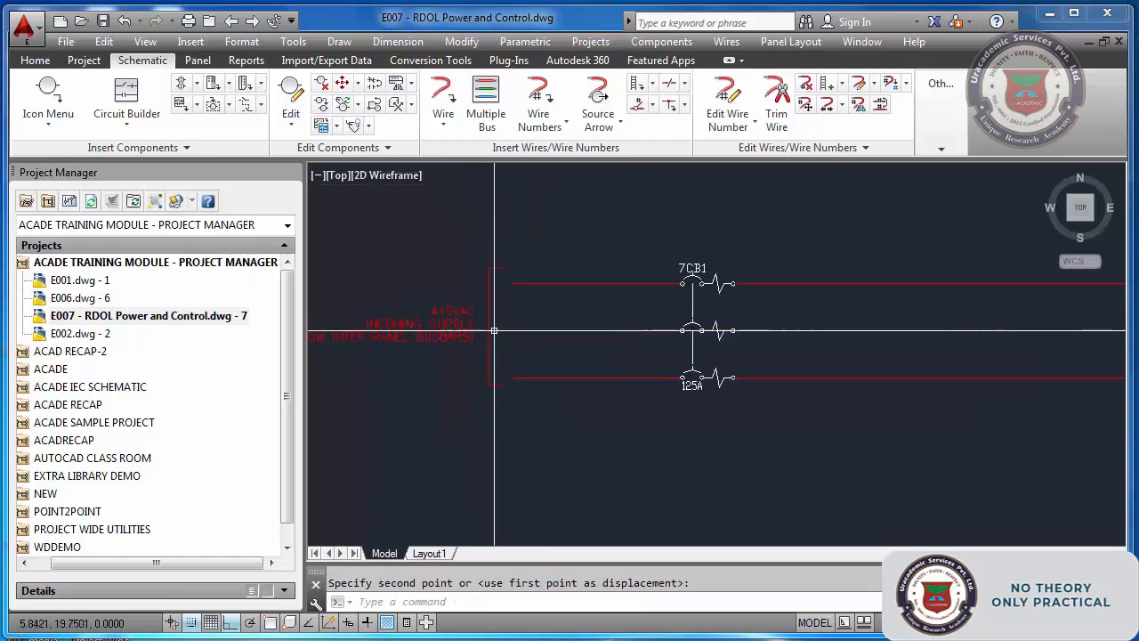
Inspect the layer used by the bus wires and the bracket lines
scroll(648, 282, up, 2)
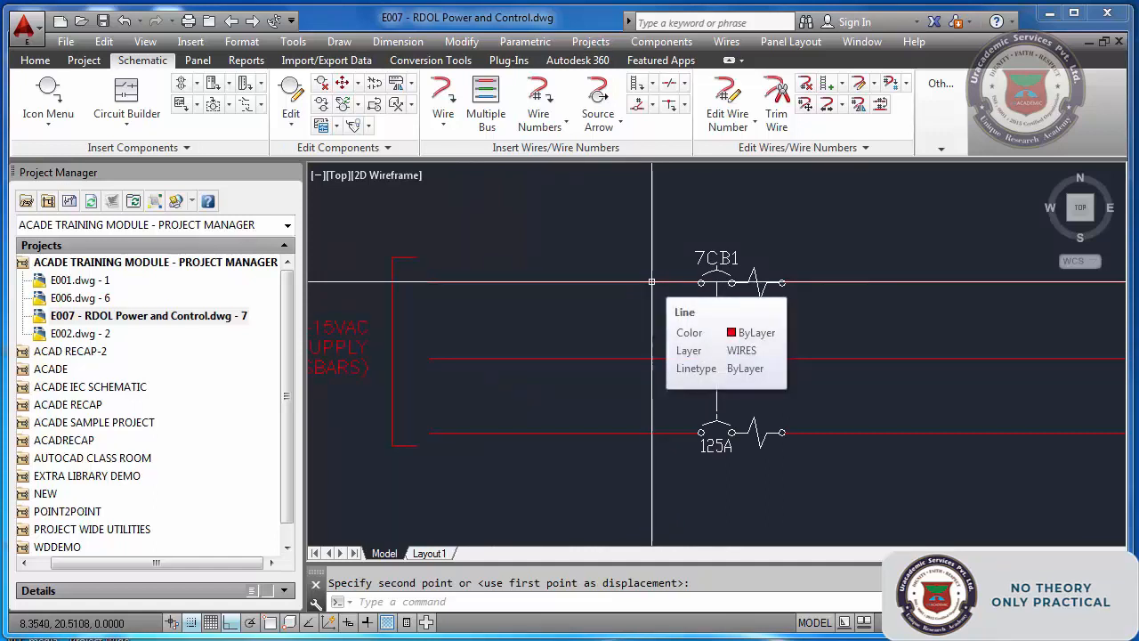
click(37, 59)
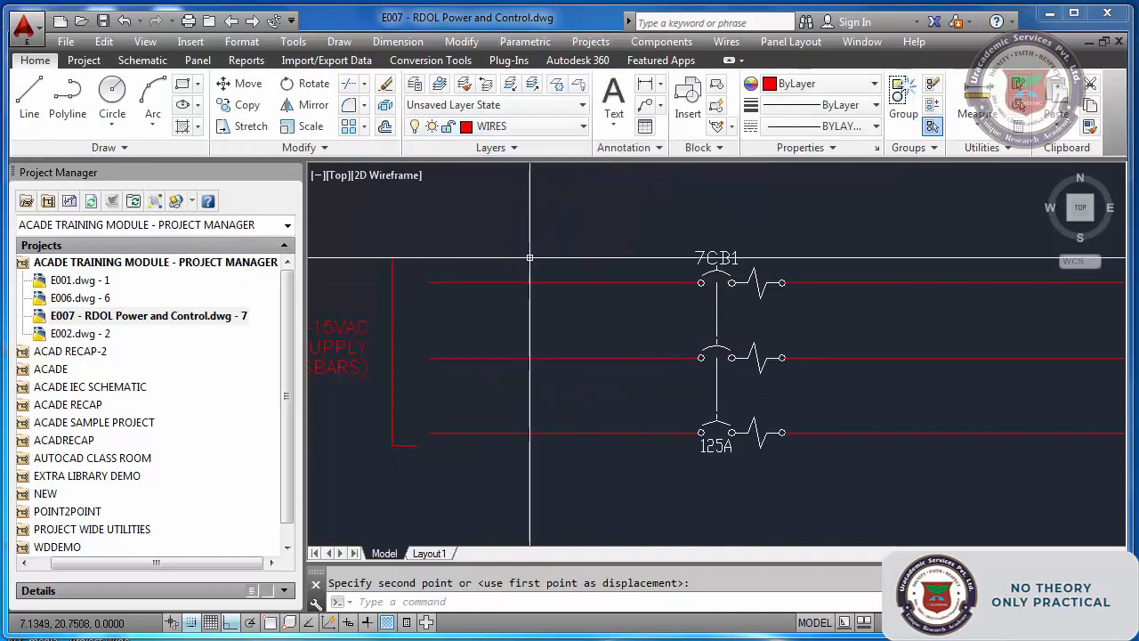
scroll(528, 259, down, 2)
scroll(407, 318, up, 2)
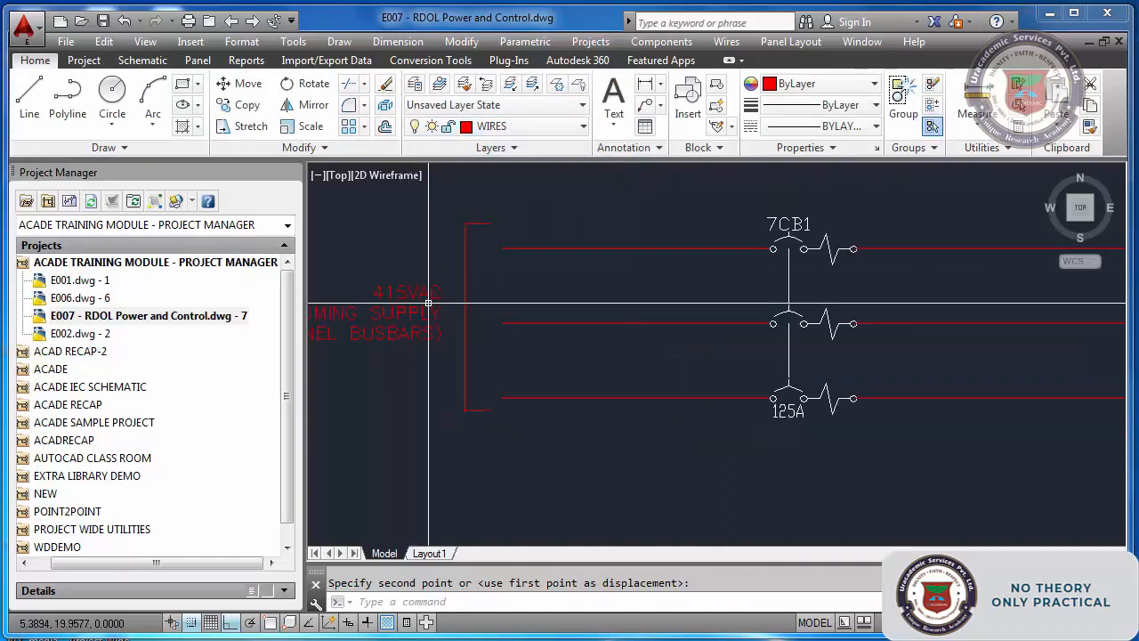
key(Escape)
click(457, 224)
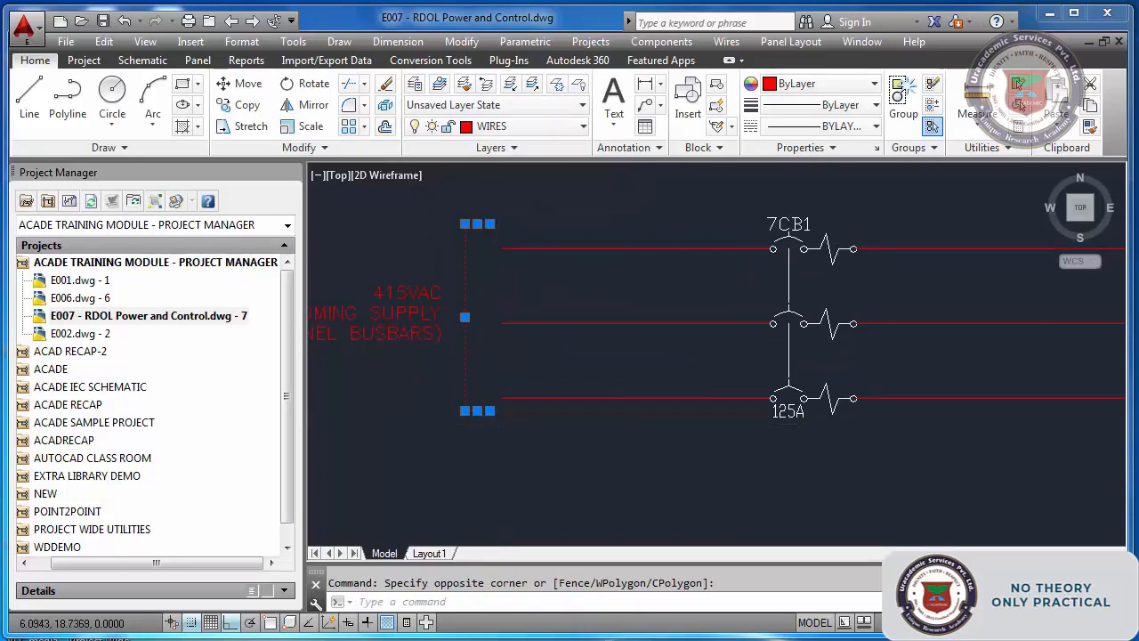
key(Escape)
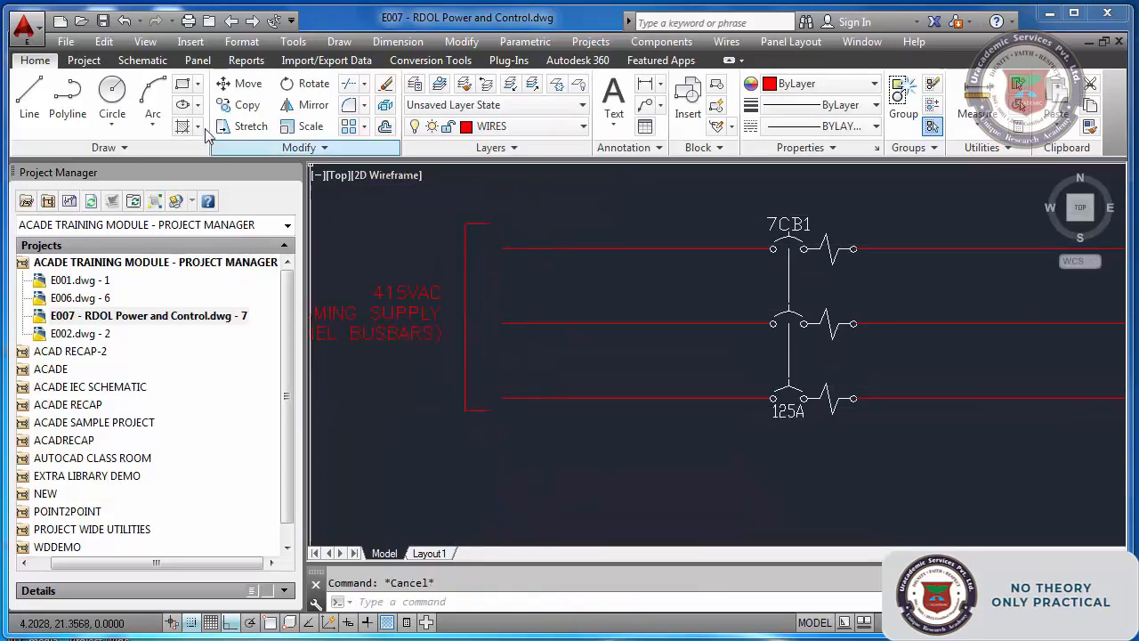
Try tagging all wires drawing-wide with line-reference wire numbers, then undo the numbering
click(142, 60)
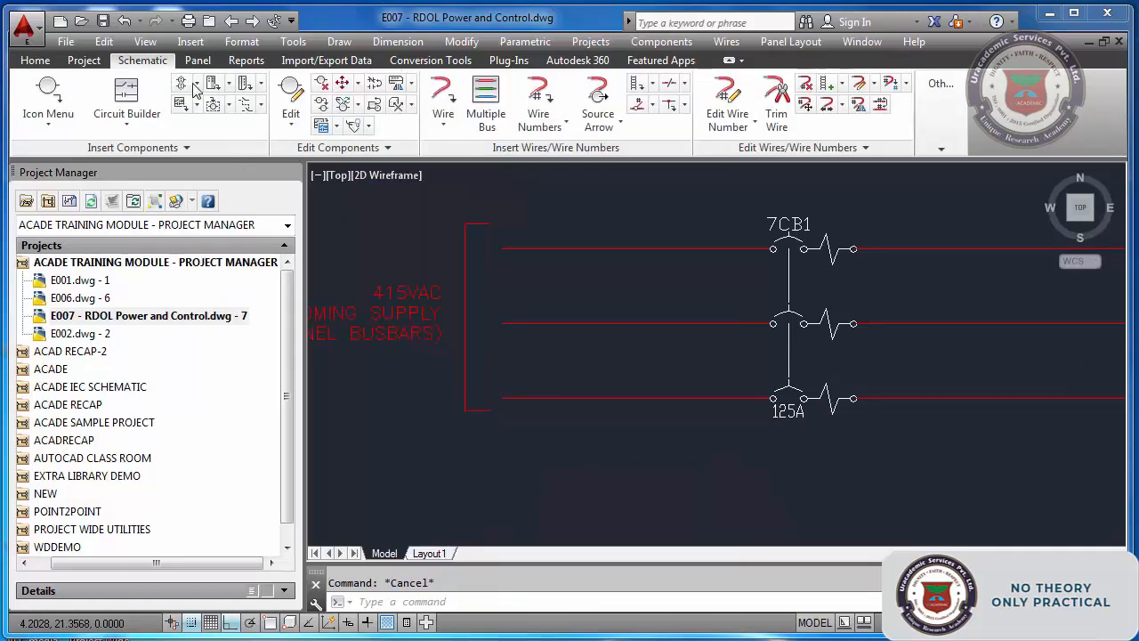
click(544, 102)
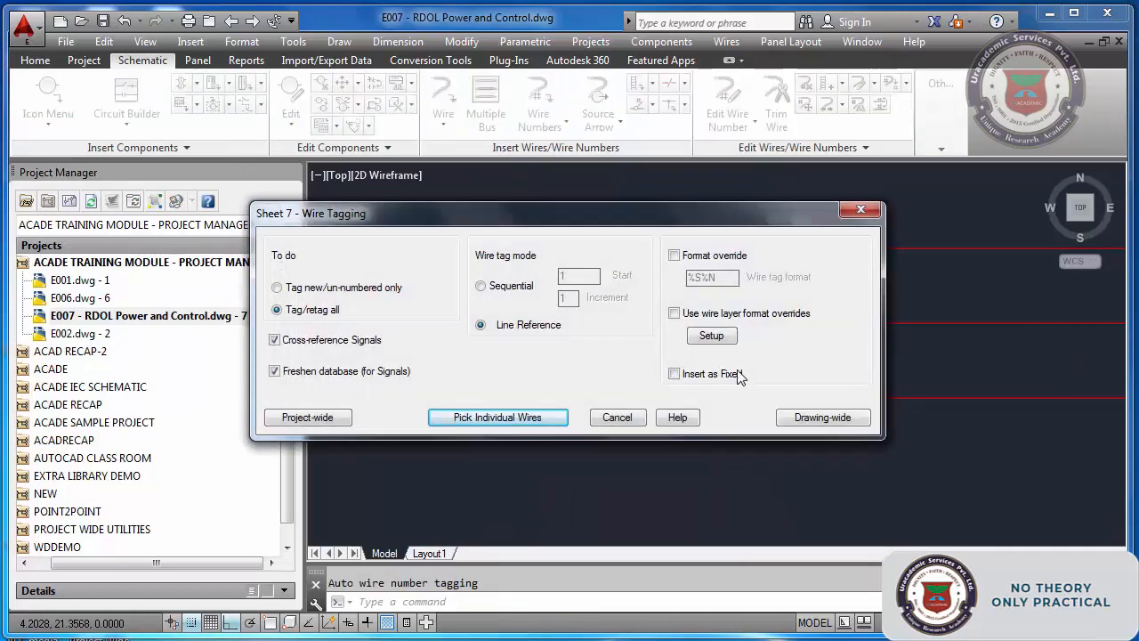
click(817, 418)
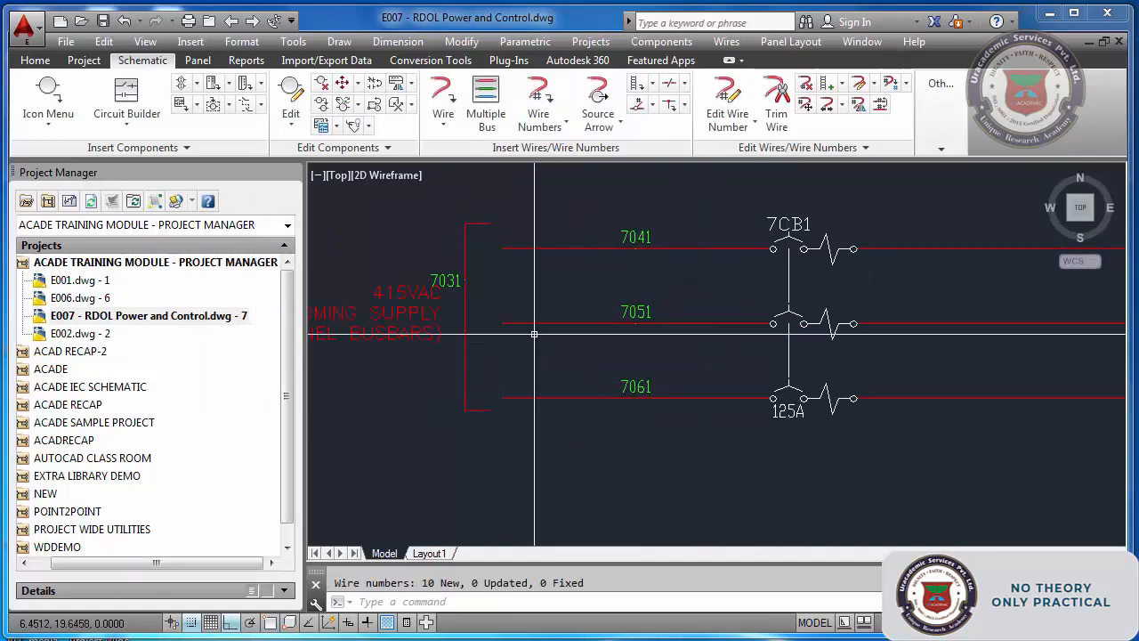
scroll(441, 285, up, 5)
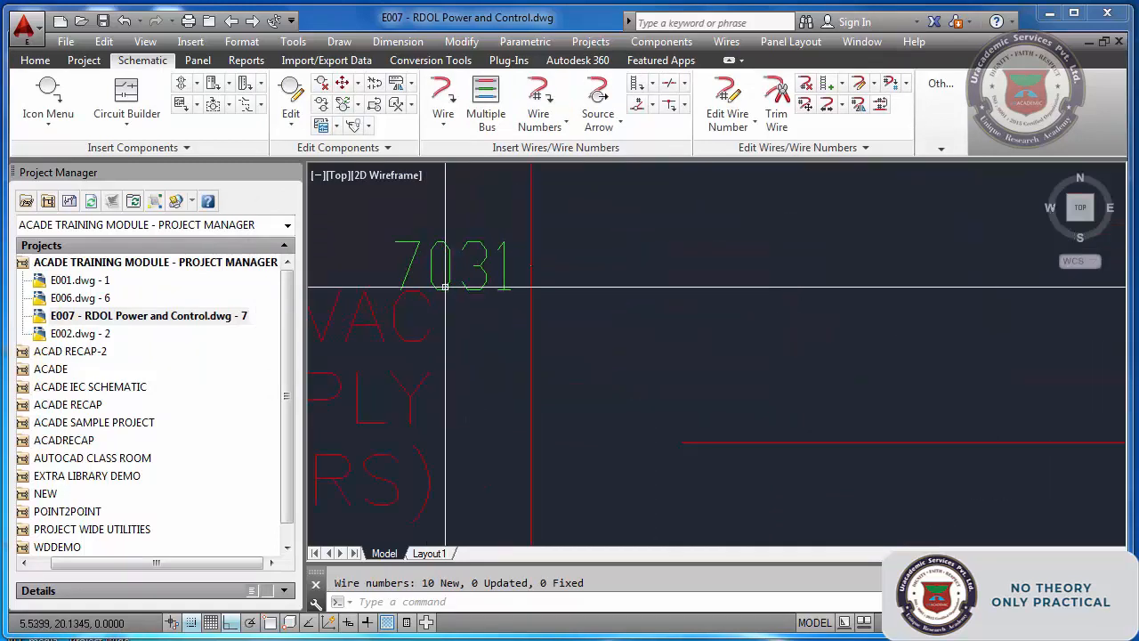
key(Escape)
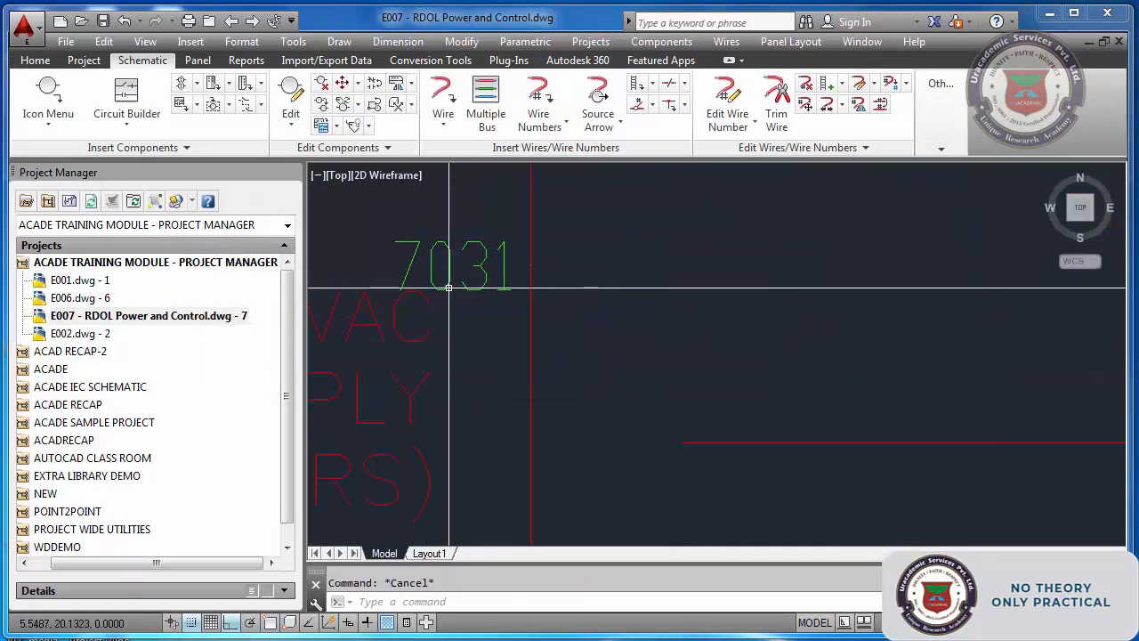
scroll(448, 288, down, 5)
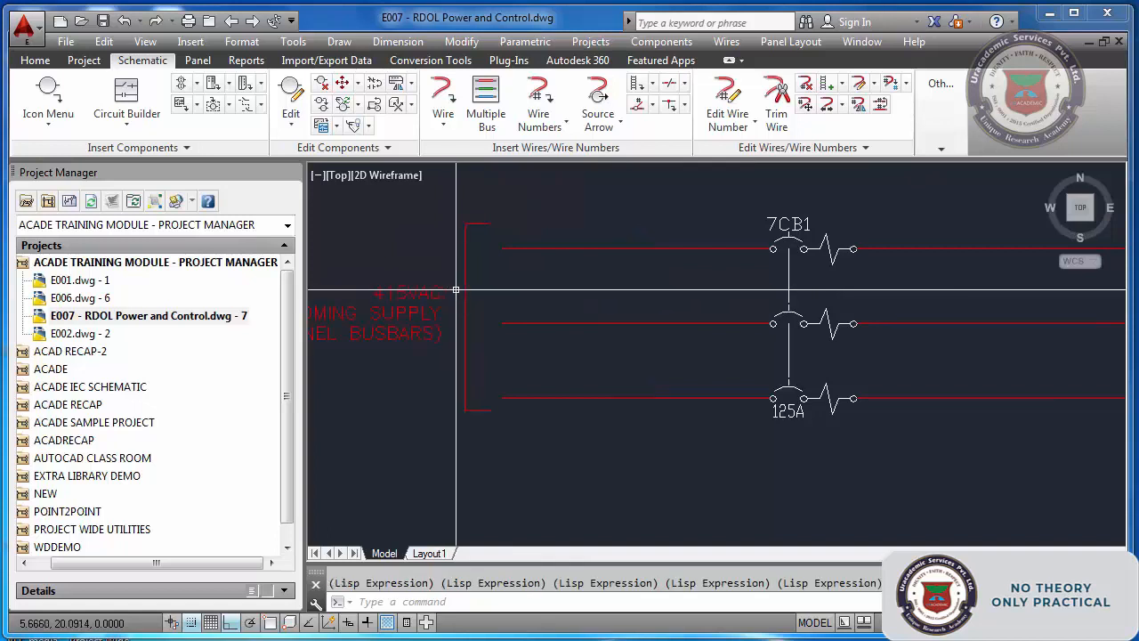
Change the layer of the three incoming supply text lines and the bracket lines to 0
scroll(455, 289, down, 2)
text(CH)
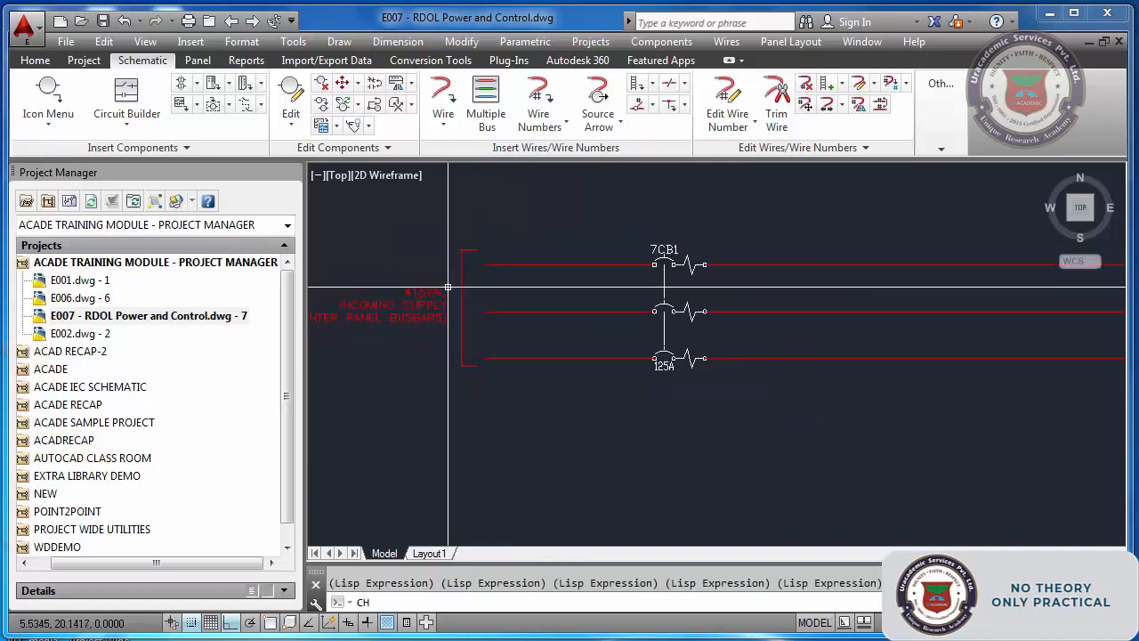
key(Return)
click(437, 253)
click(421, 337)
click(451, 224)
click(513, 465)
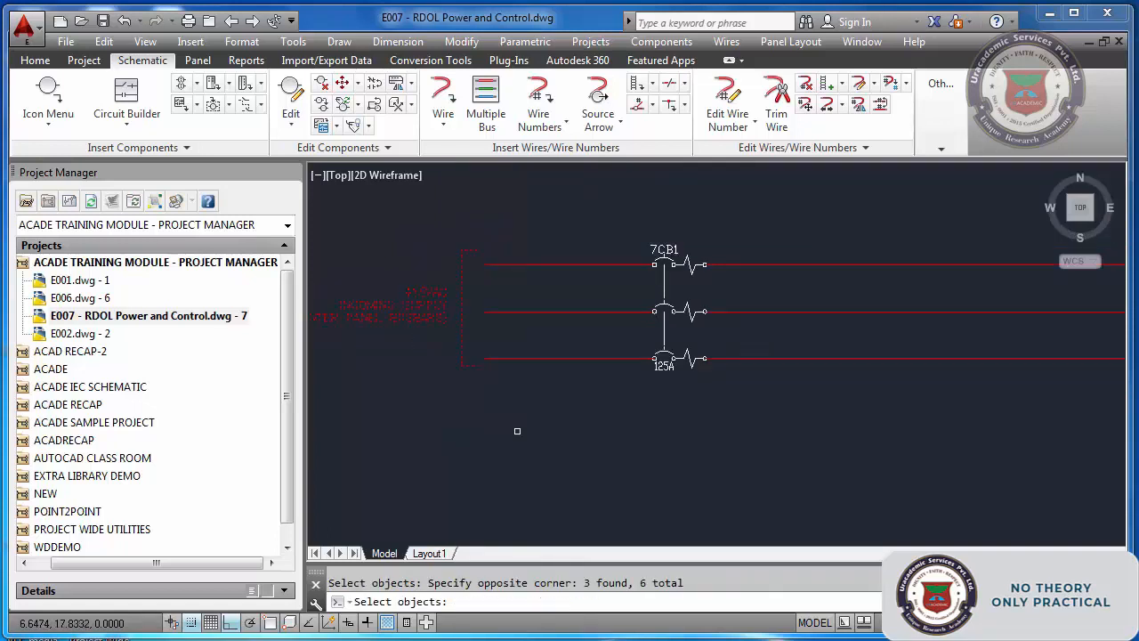
key(Return)
text(P)
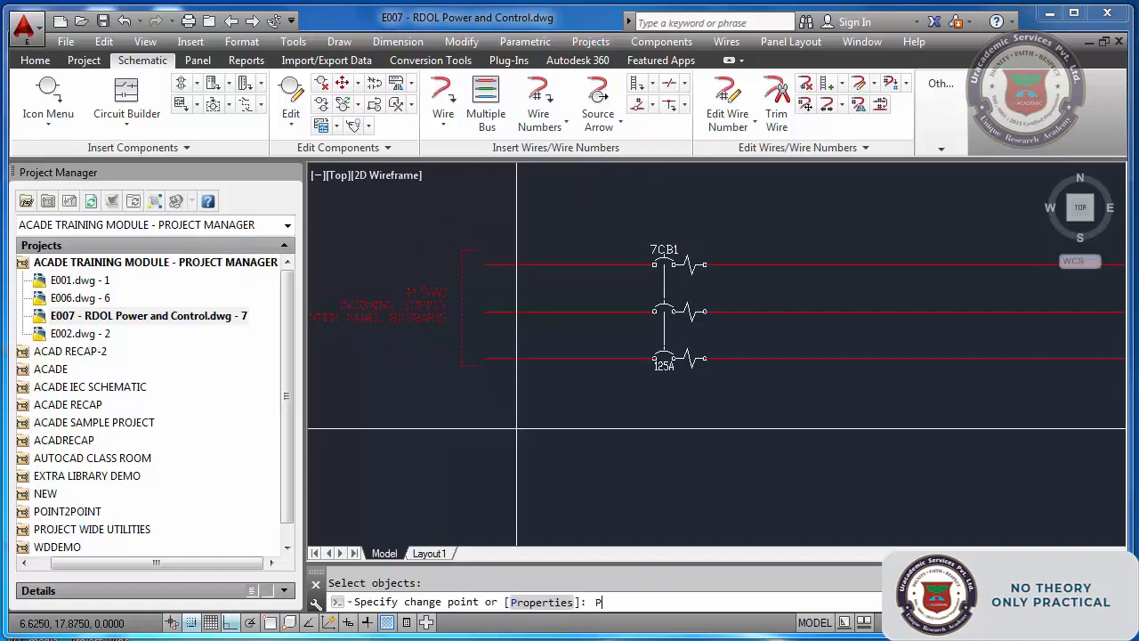
key(Return)
text(LA)
key(Return)
text(0)
key(Return)
key(Return)
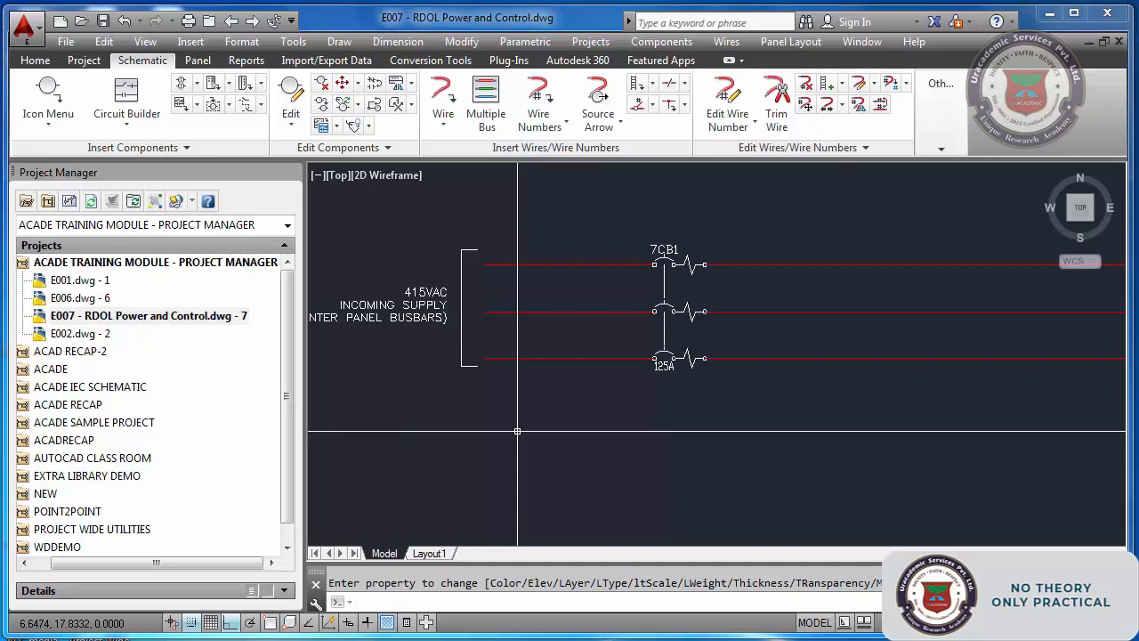
Check which layer is current in the drawing's layer list
click(36, 61)
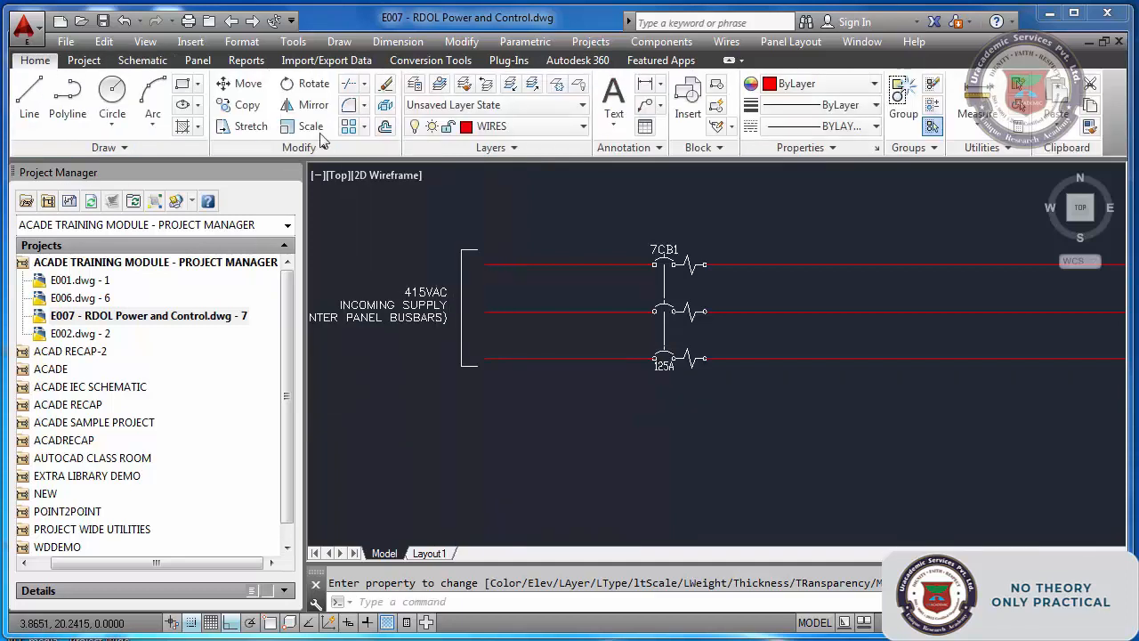
click(555, 129)
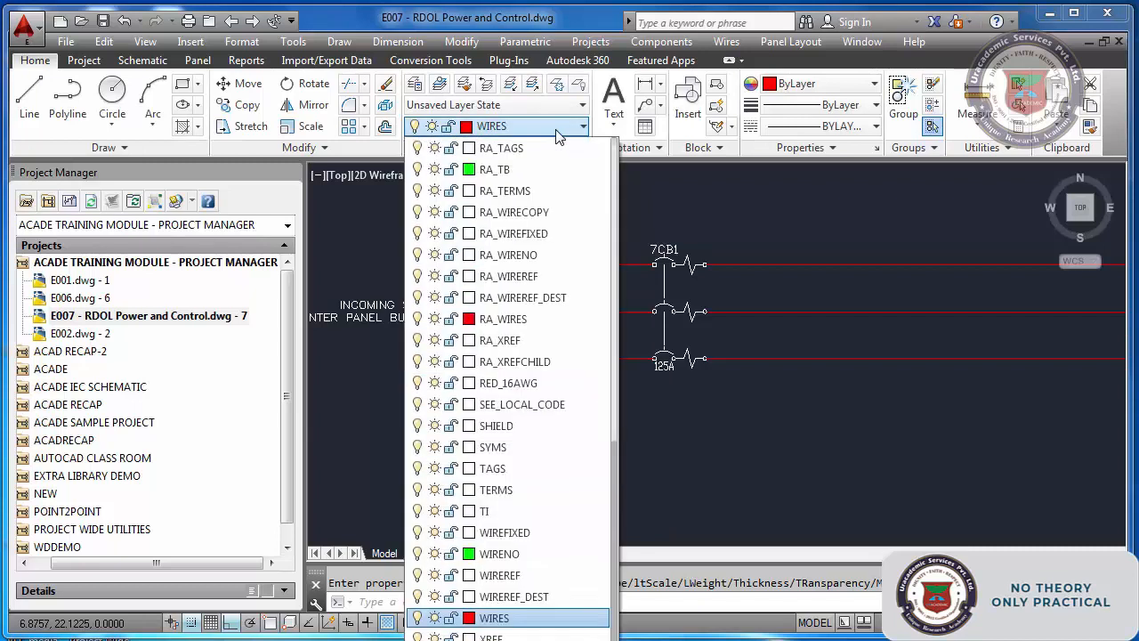
click(556, 130)
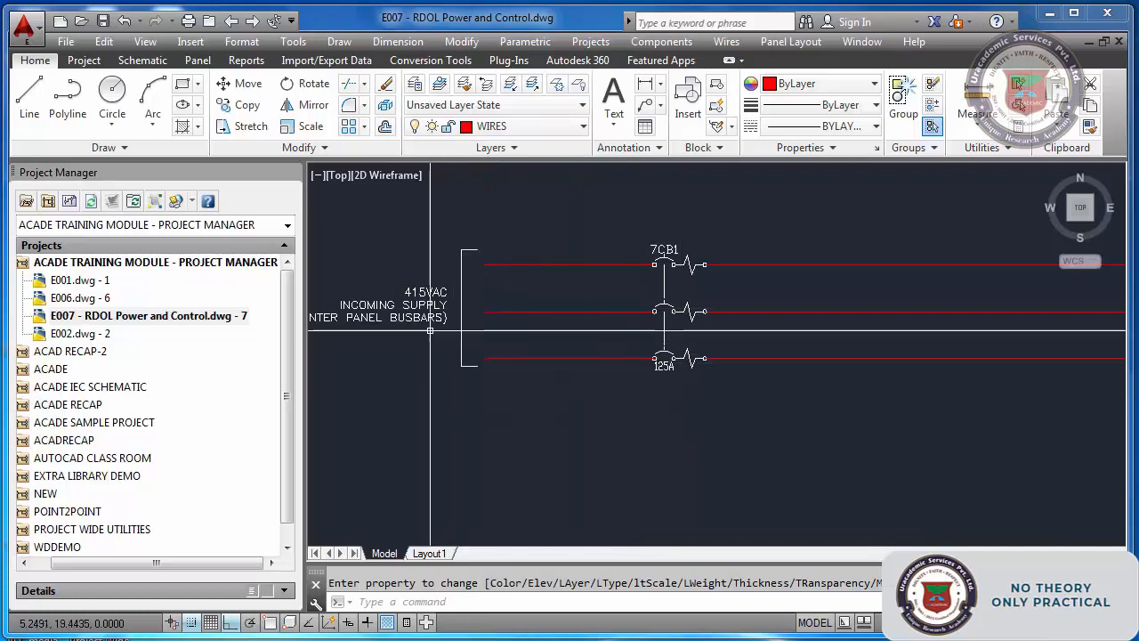
Scoot the 7OL1 overload about 2.75 units along the wires towards the motor, together with its two linked overload poles
text(z)
key(Return)
text(e)
key(Return)
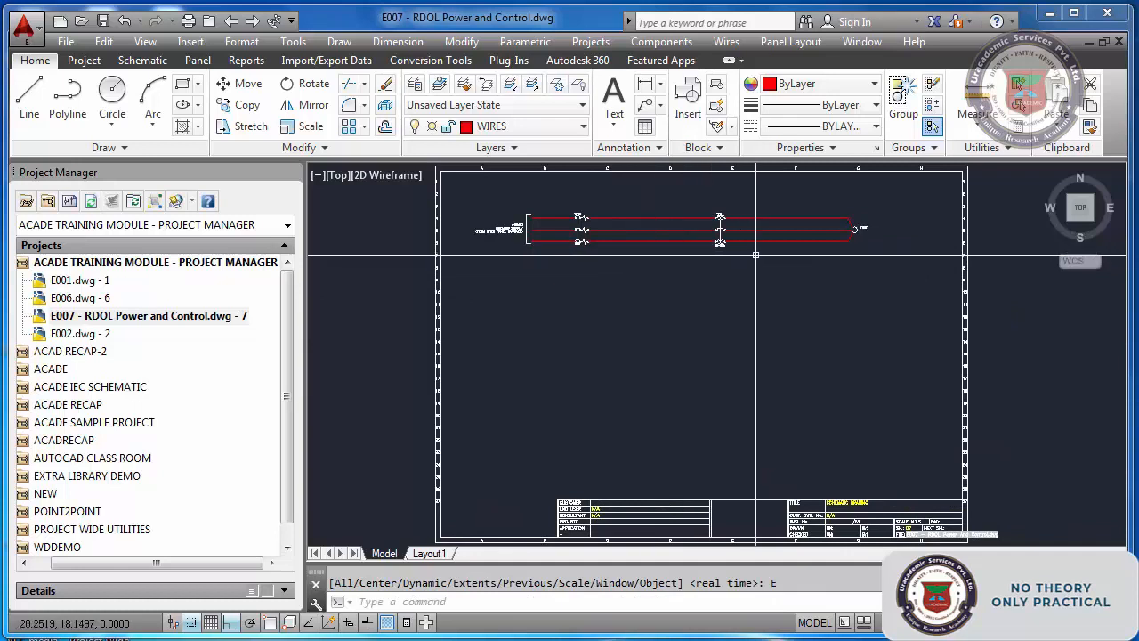
scroll(756, 255, up, 10)
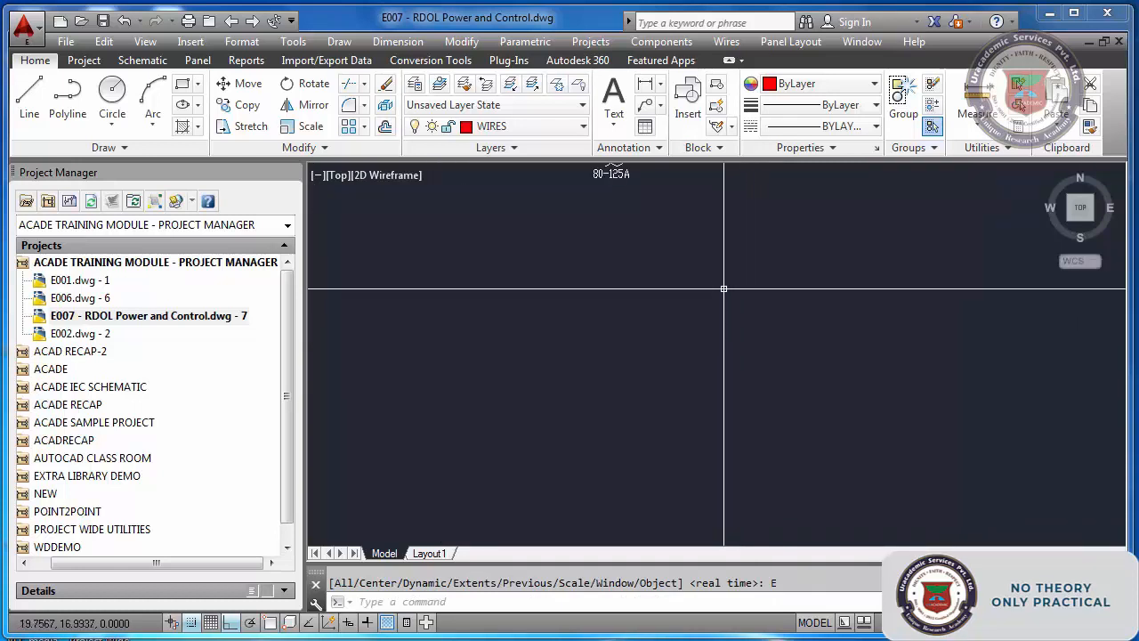
key(Escape)
text(z)
key(Return)
text(e)
key(Return)
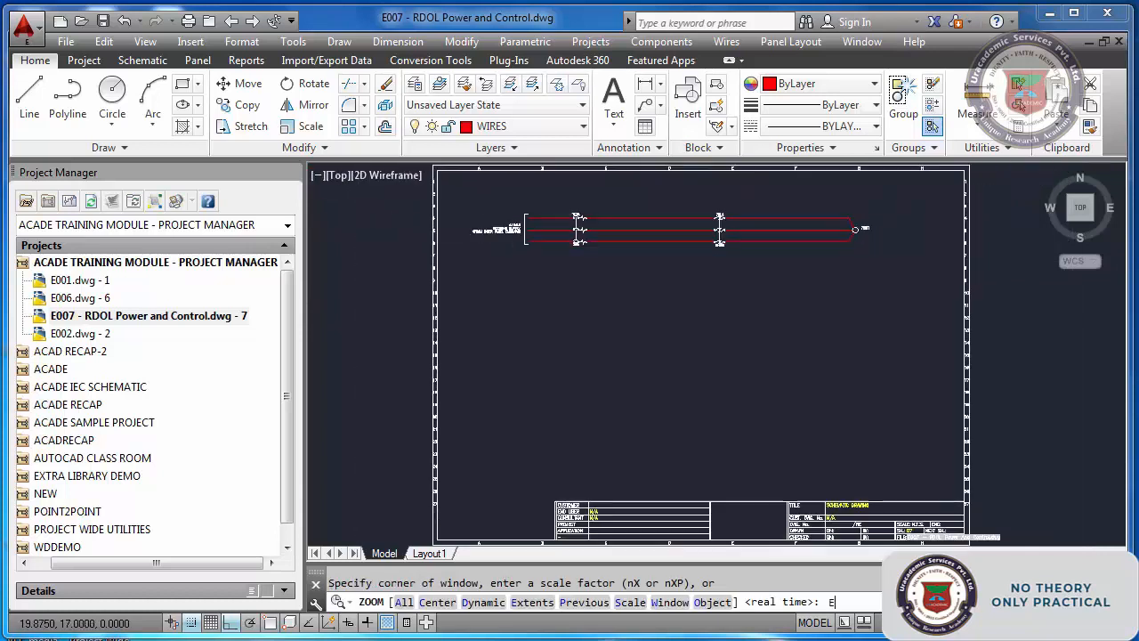
scroll(745, 218, up, 10)
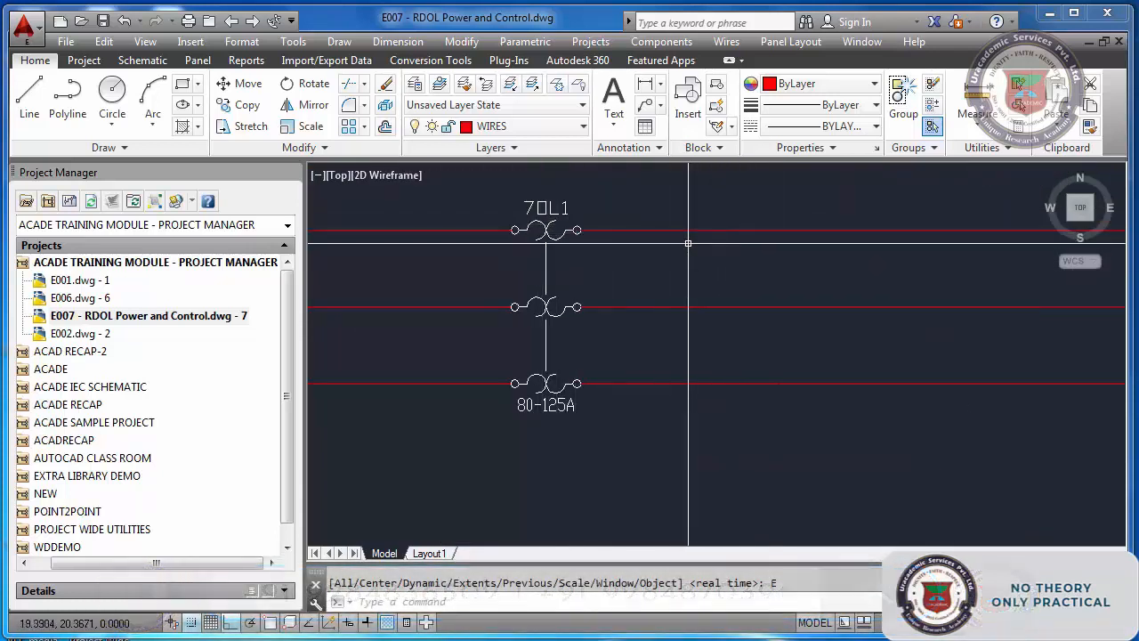
click(143, 60)
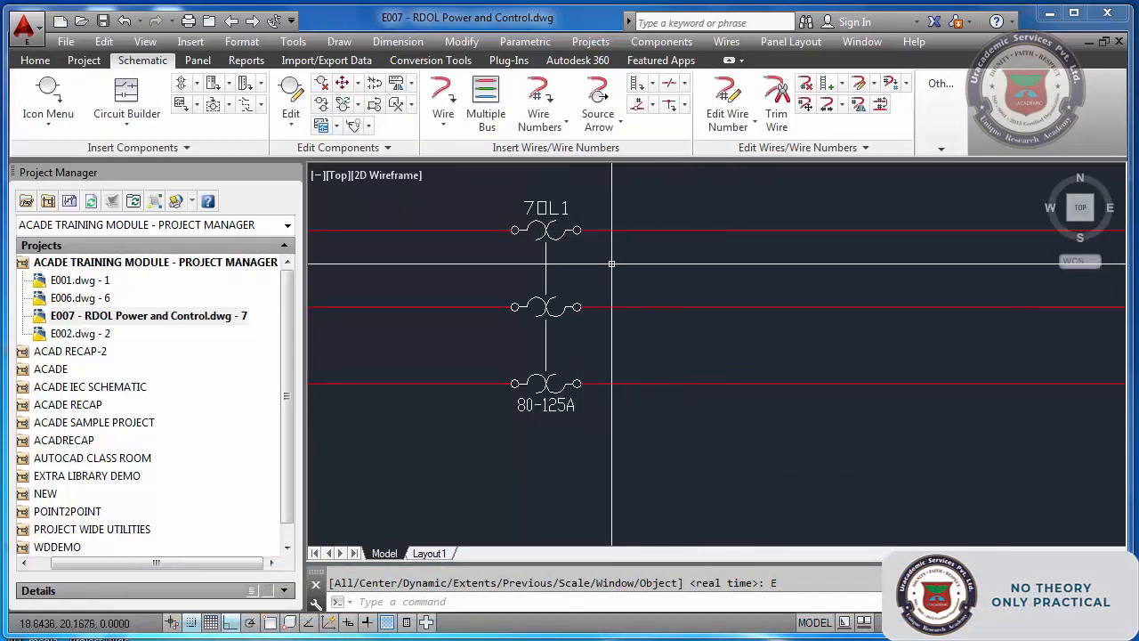
click(353, 91)
text(to)
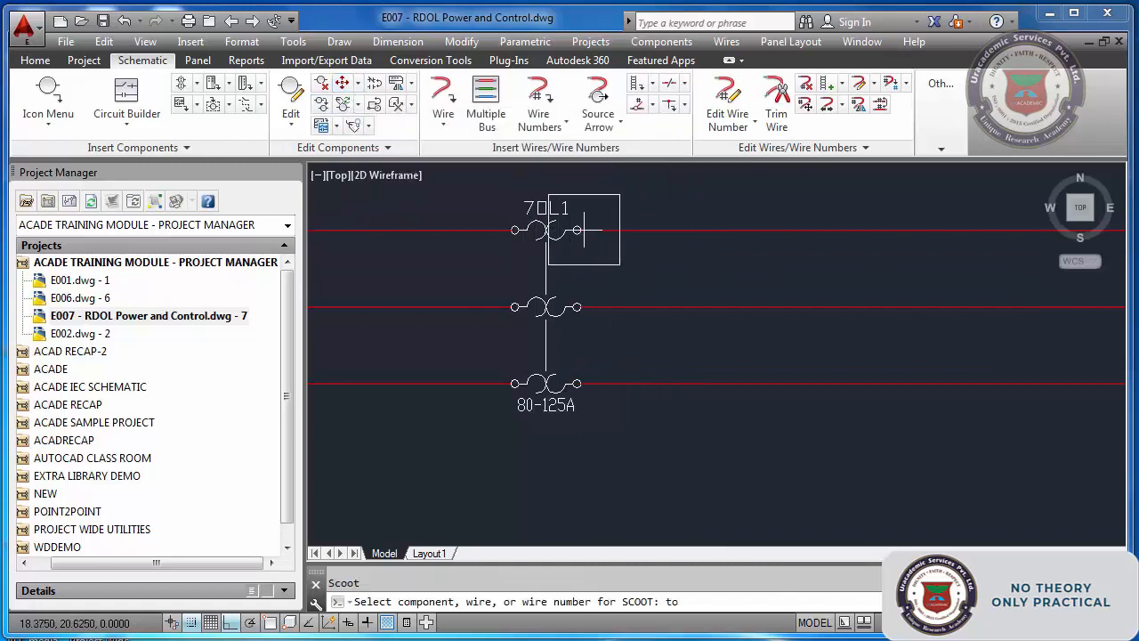
click(827, 230)
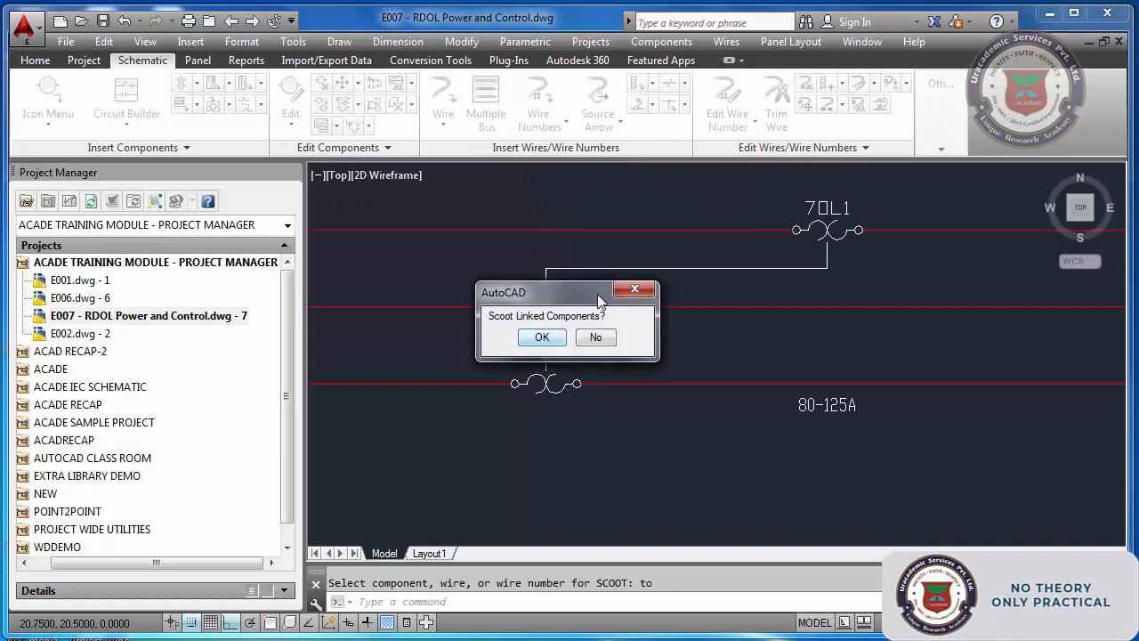
drag(599, 301, 408, 252)
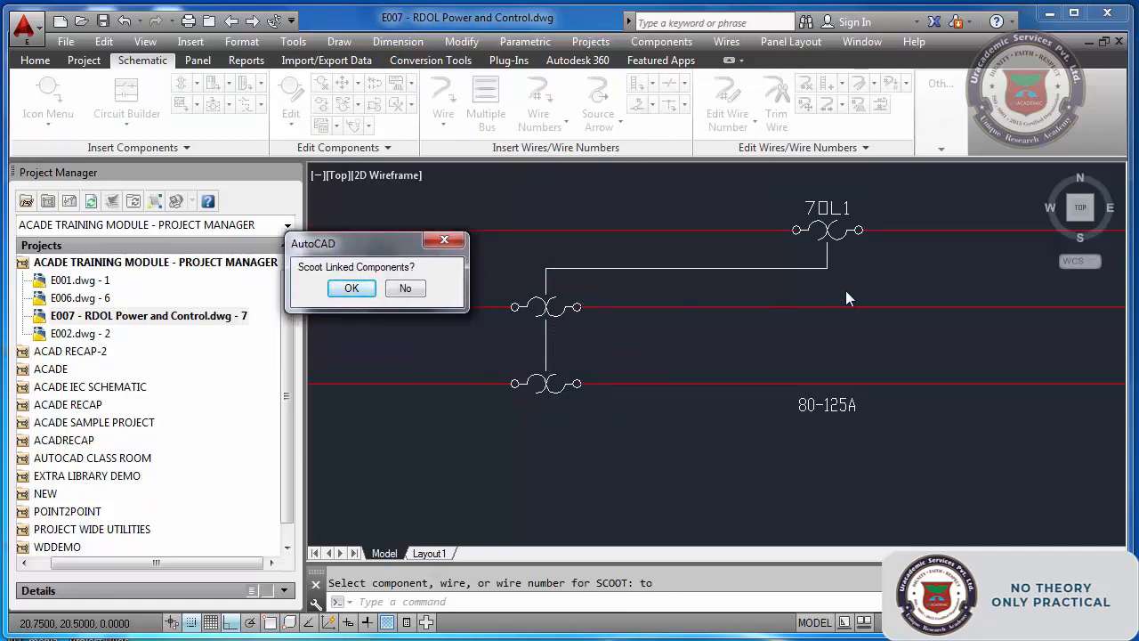
click(353, 287)
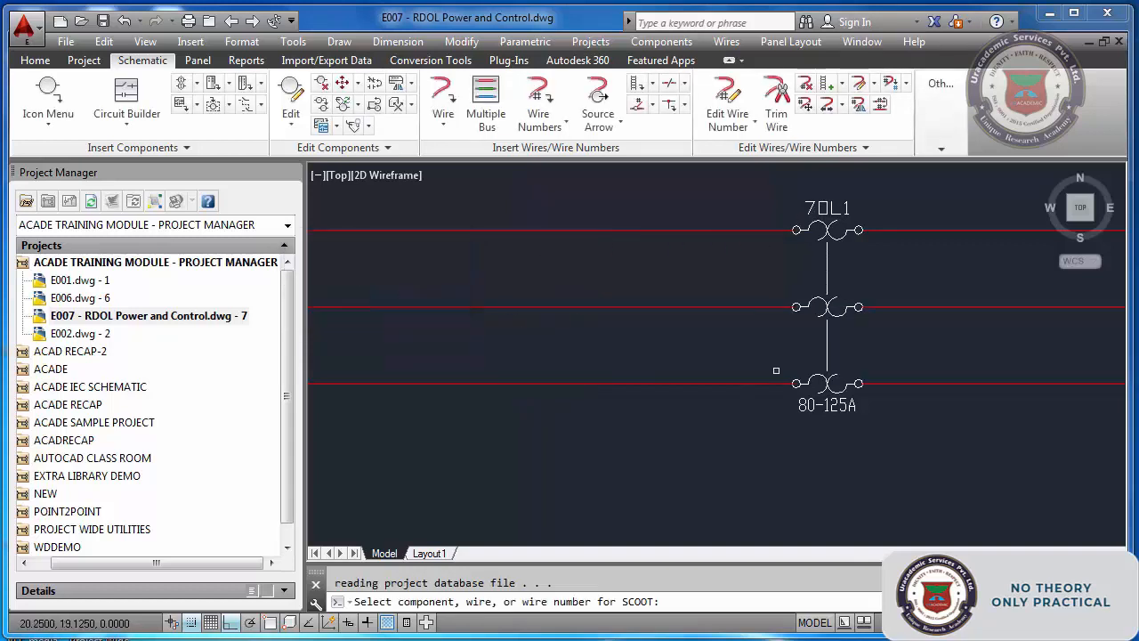
scroll(802, 371, down, 4)
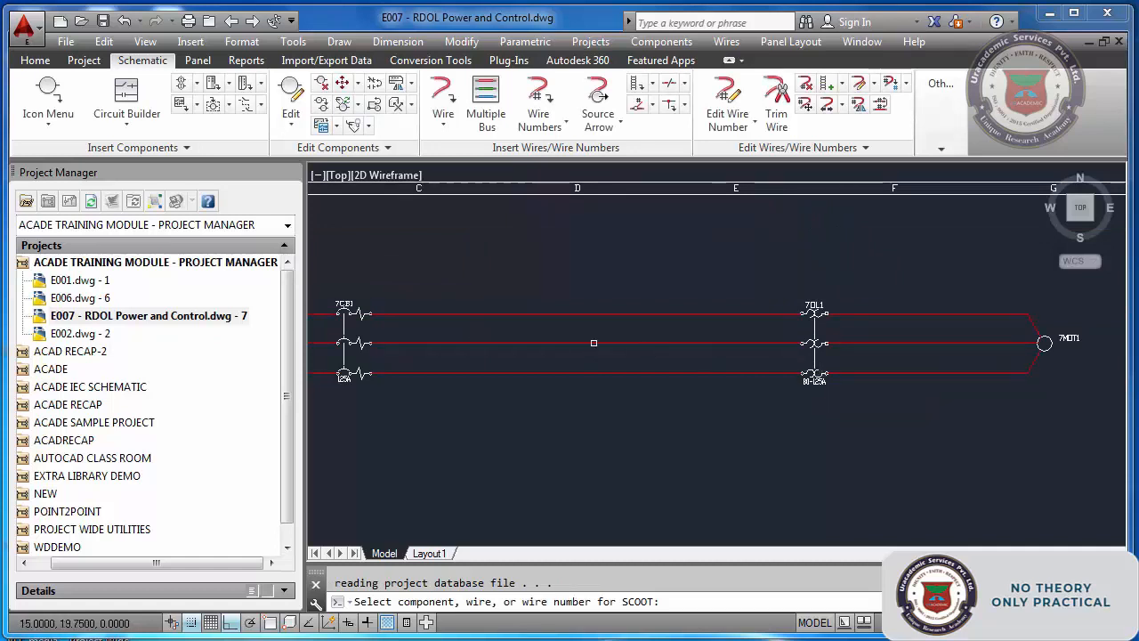
key(Escape)
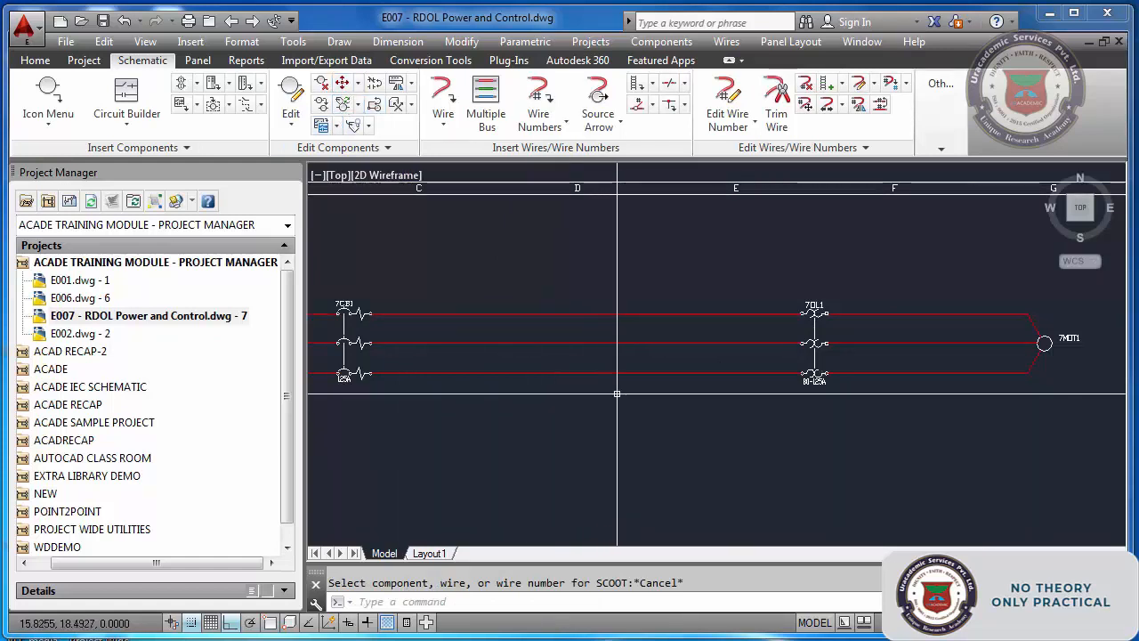
Place 3 Phase Starter Contacts NO across the three wires between 7CB1 and 7OL1, starting on the uppermost wire
text(z)
key(Return)
text(E)
key(Return)
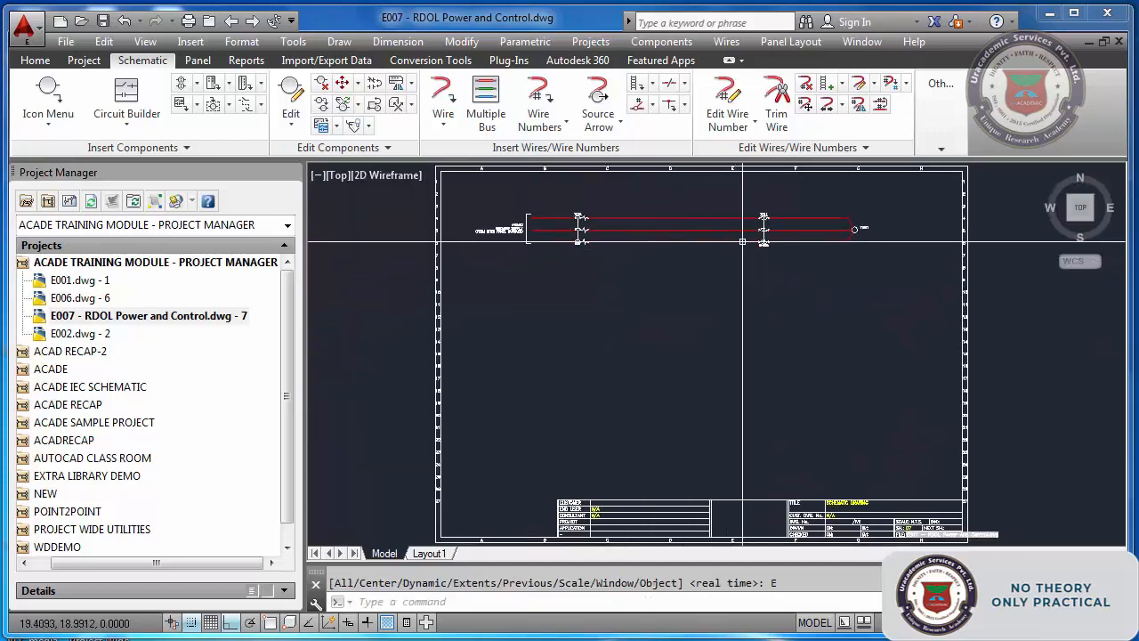
scroll(740, 223, up, 4)
scroll(740, 223, down, 4)
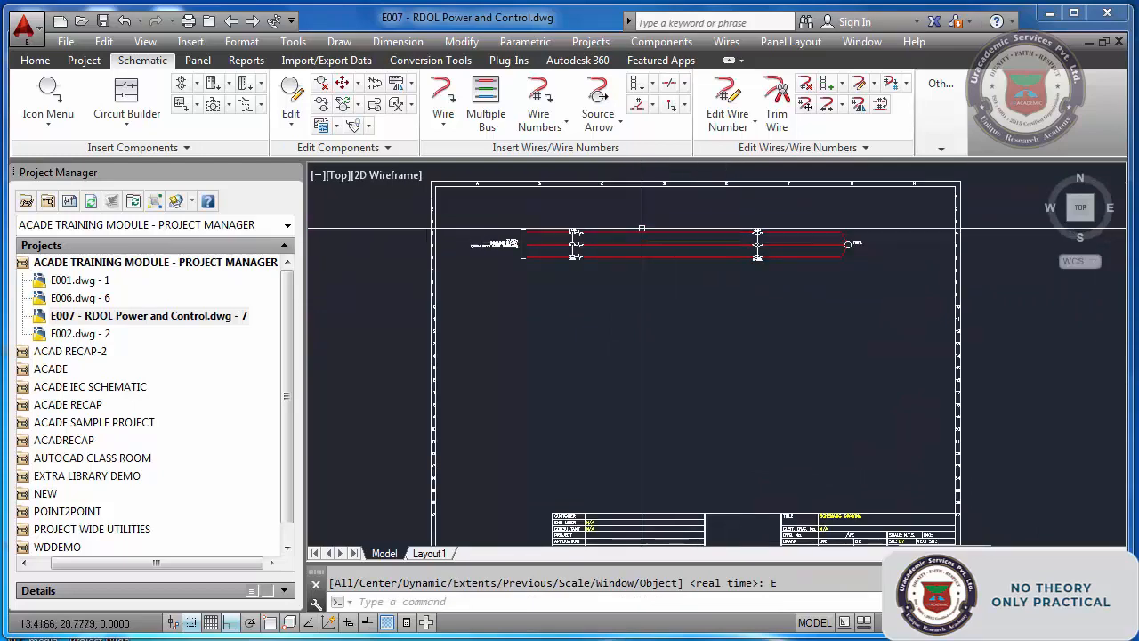
scroll(644, 223, up, 4)
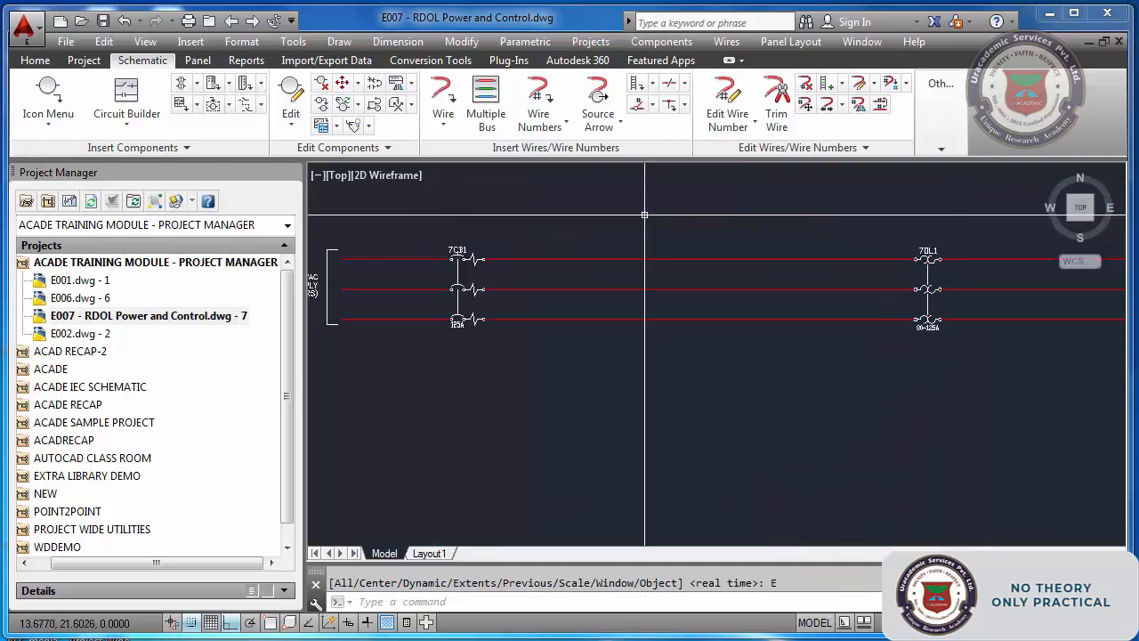
click(49, 100)
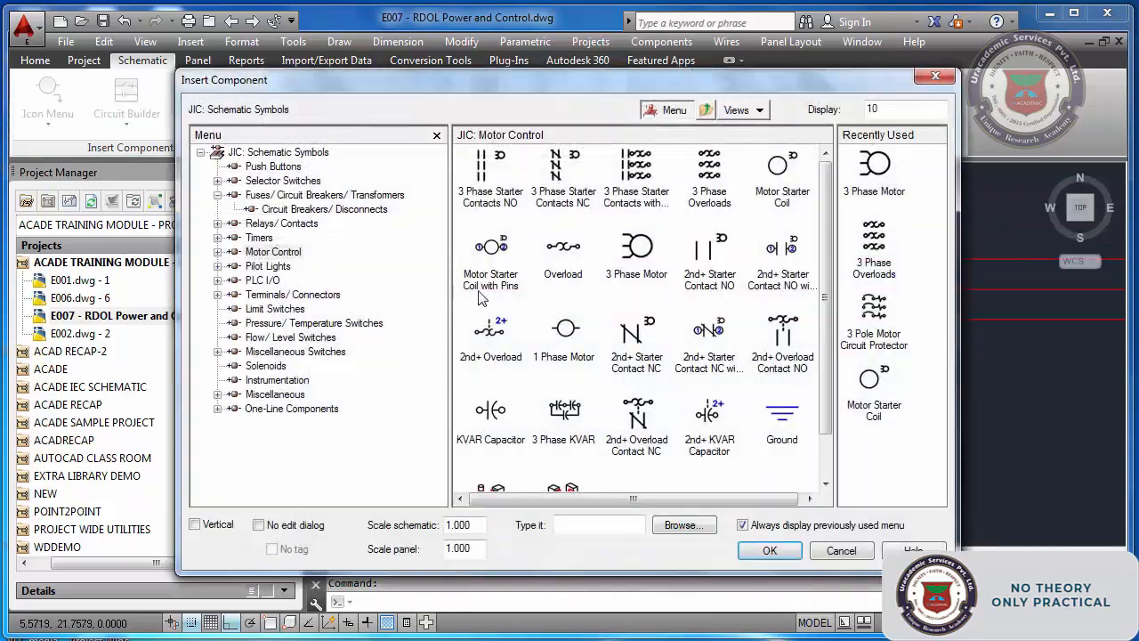
click(490, 169)
scroll(593, 263, up, 3)
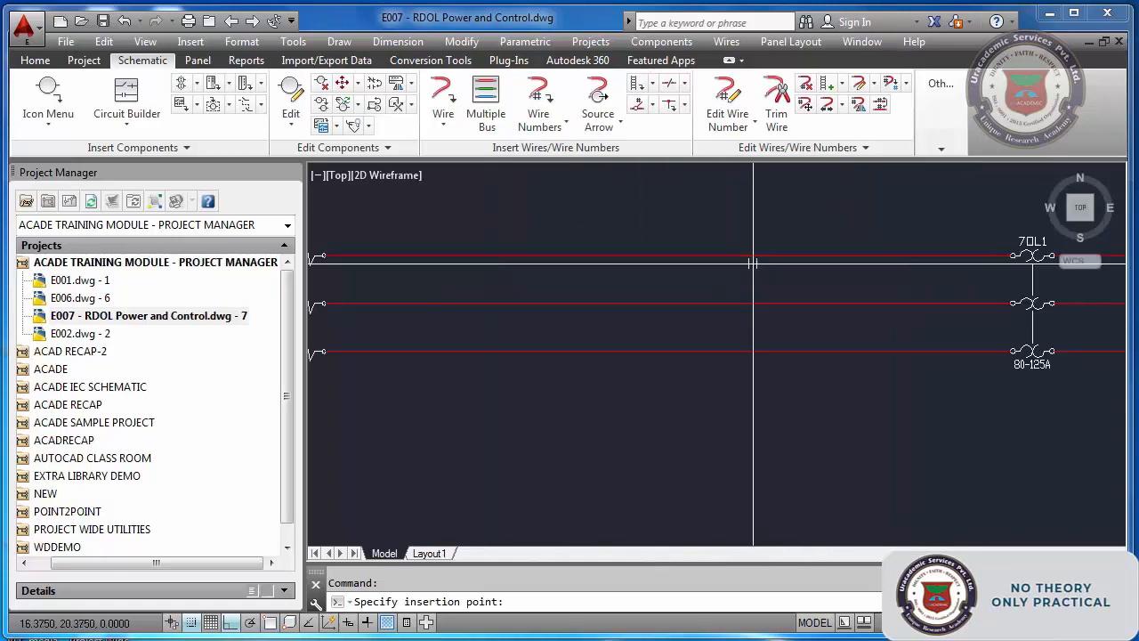
click(674, 256)
click(562, 331)
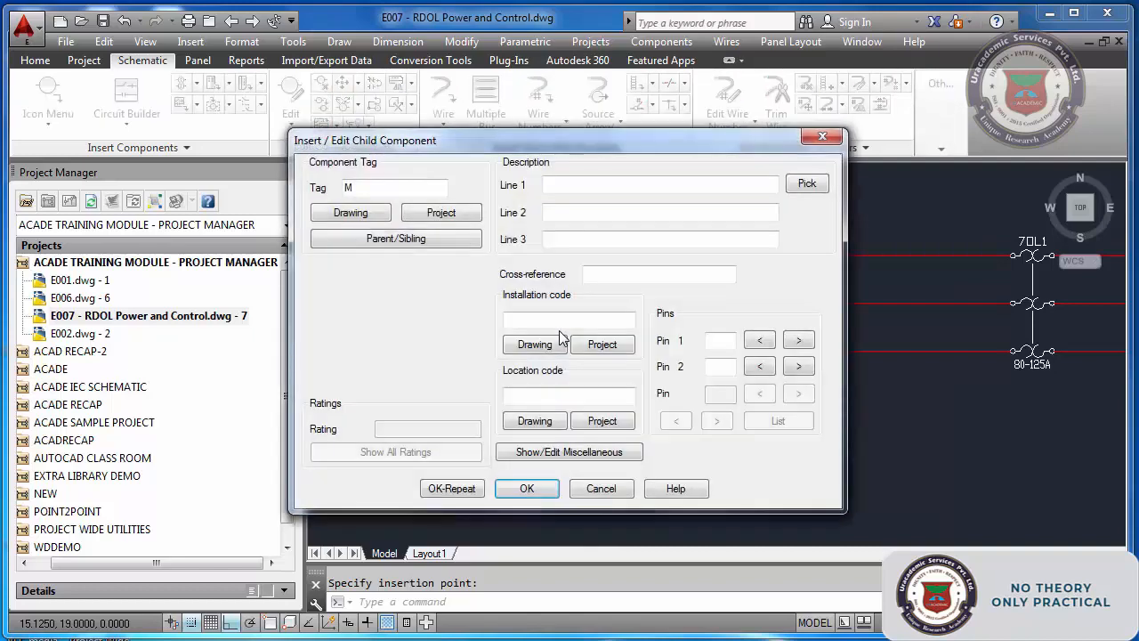
Accept the new starter contacts with tag M, leaving their description, cross-reference, codes and pins blank
drag(436, 139, 471, 167)
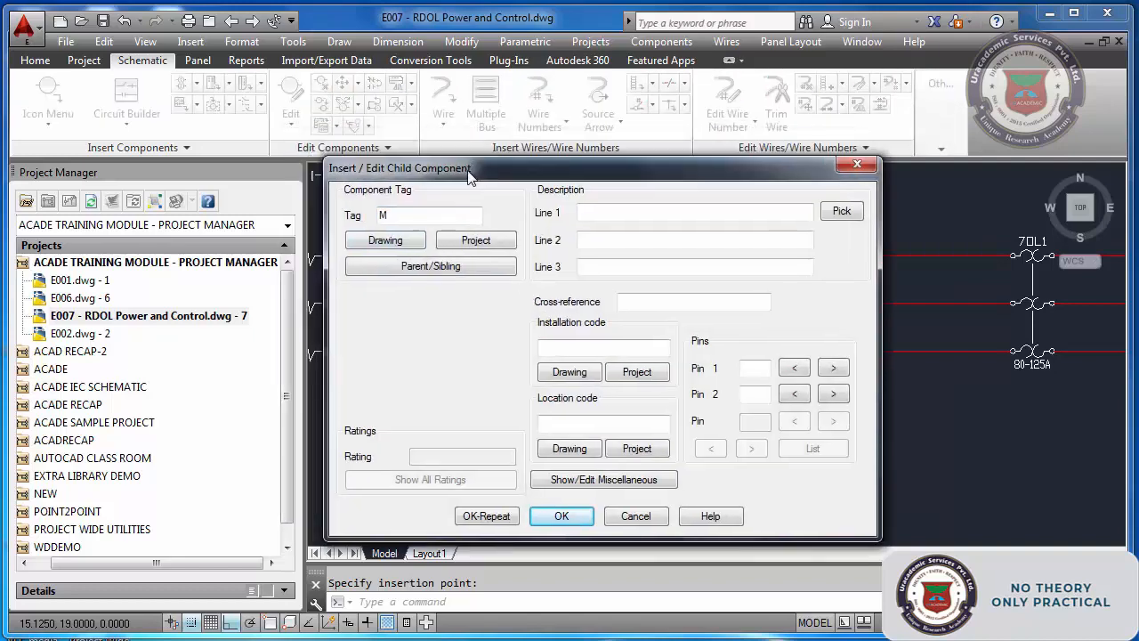
click(399, 215)
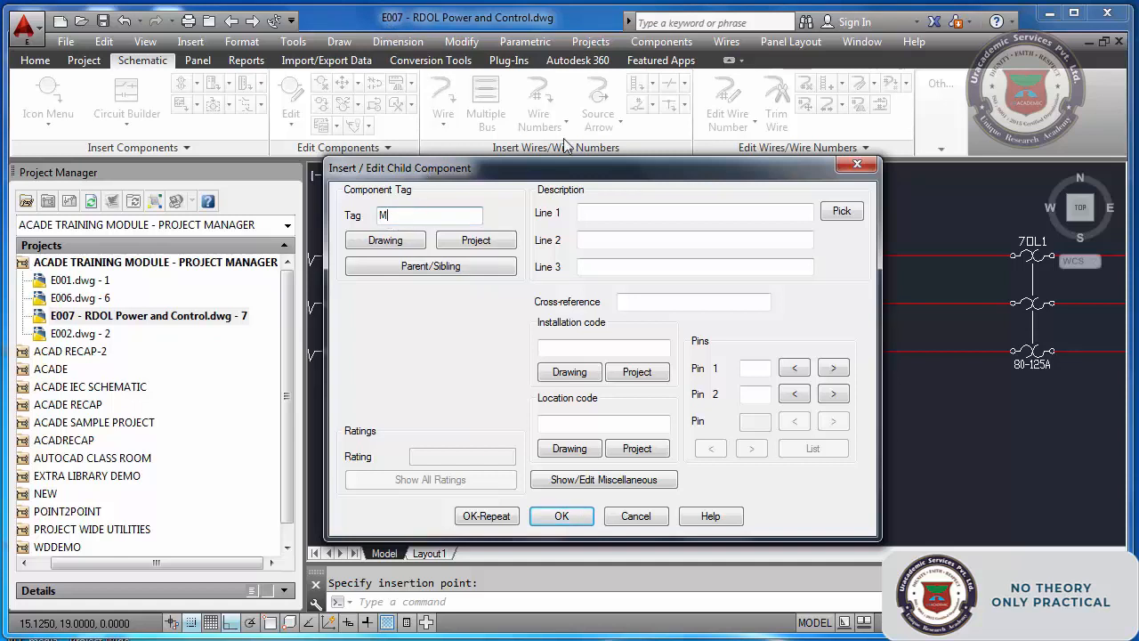
drag(559, 175, 521, 320)
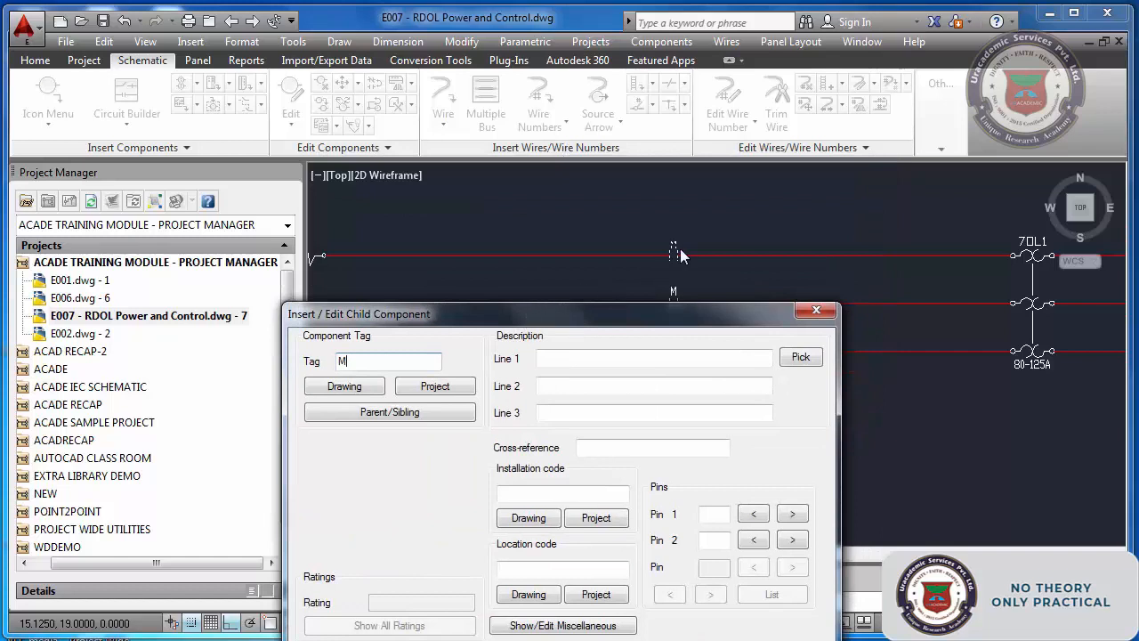
mouse_move(655, 313)
mouse_down()
mouse_move(484, 194)
mouse_move(446, 153)
mouse_up()
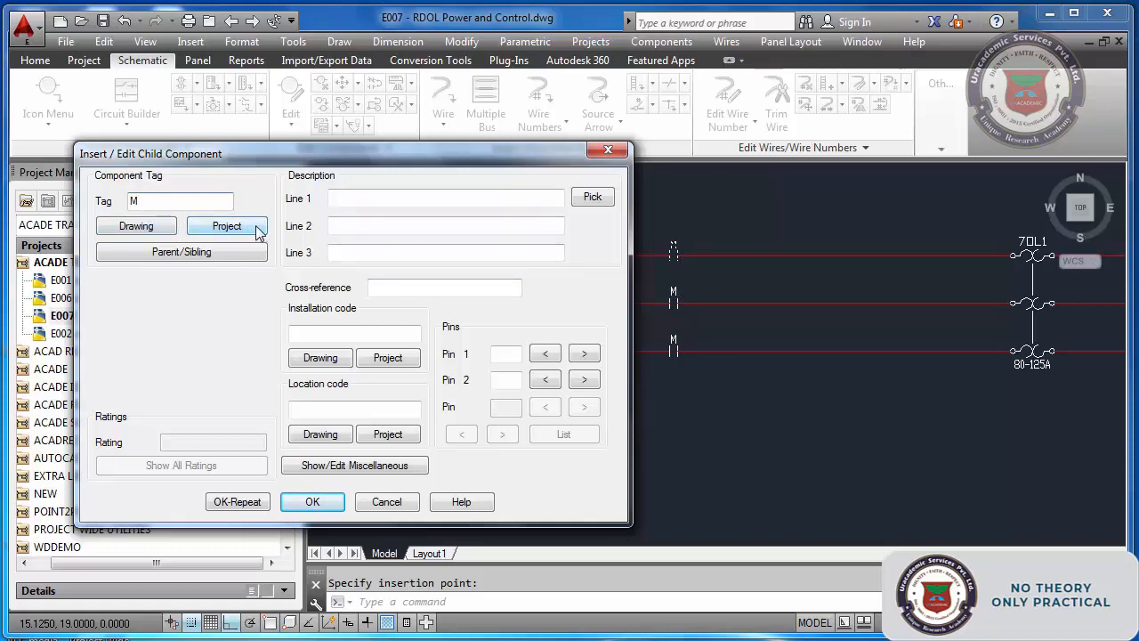
click(314, 502)
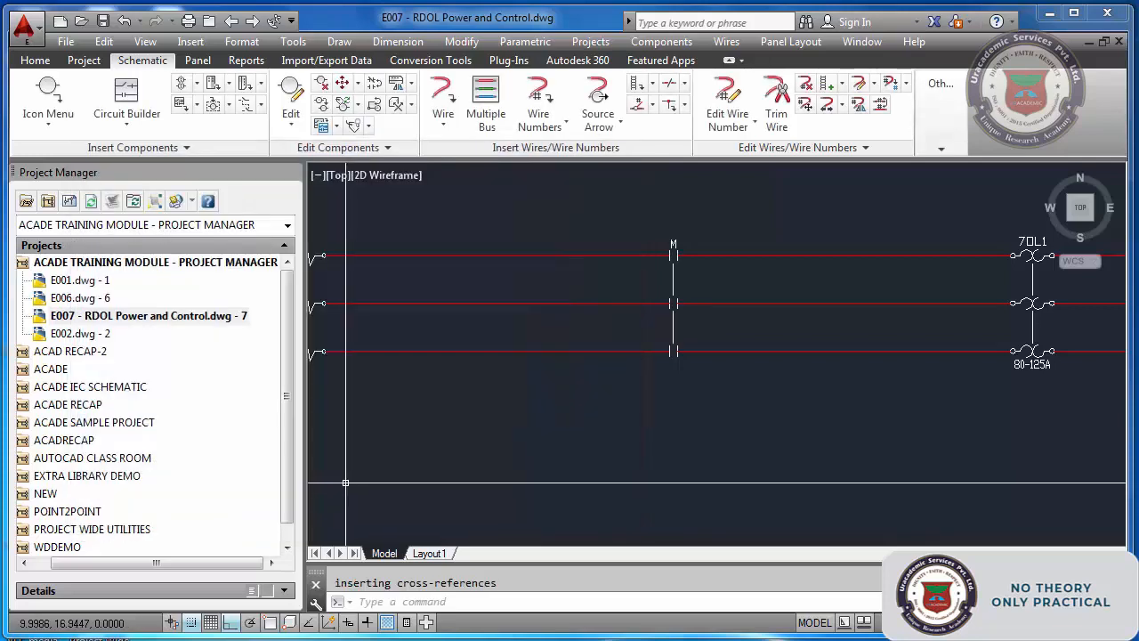
Copy the three-pole M starter contacts with their attached wires about 2.375 units straight down using Copy Circuit
scroll(653, 335, down, 2)
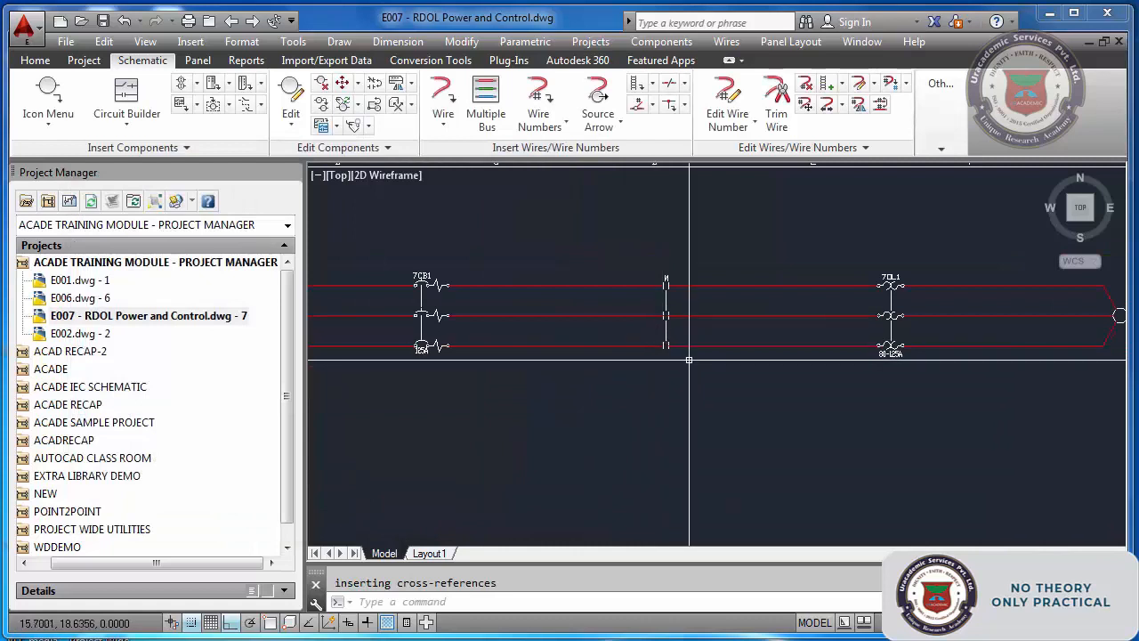
scroll(694, 372, up, 2)
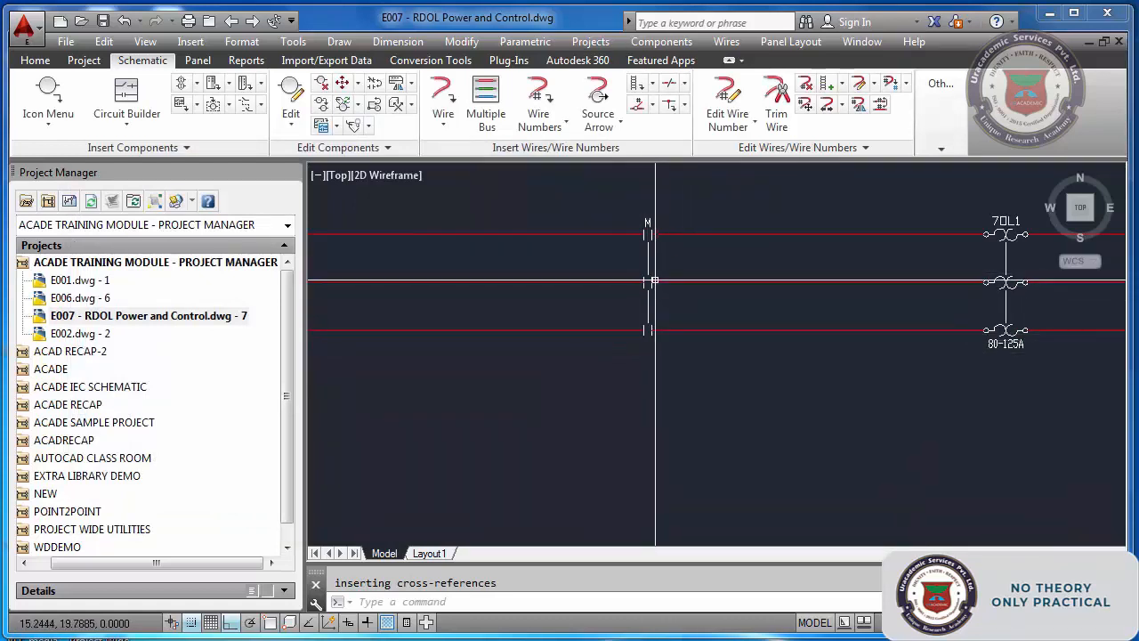
scroll(660, 329, down, 3)
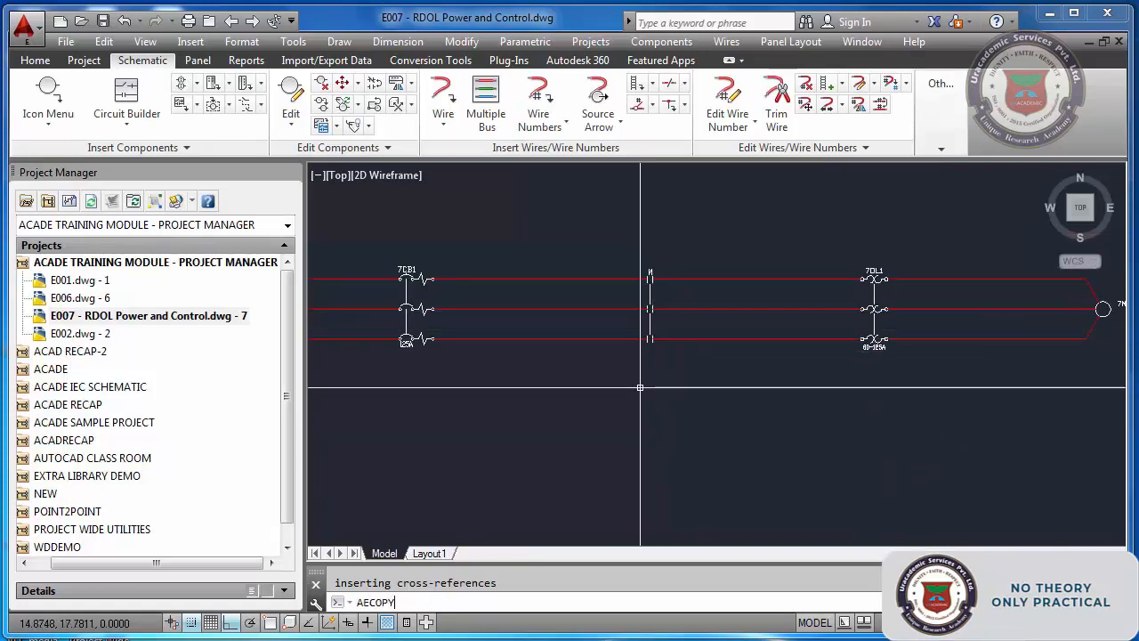
text(R)
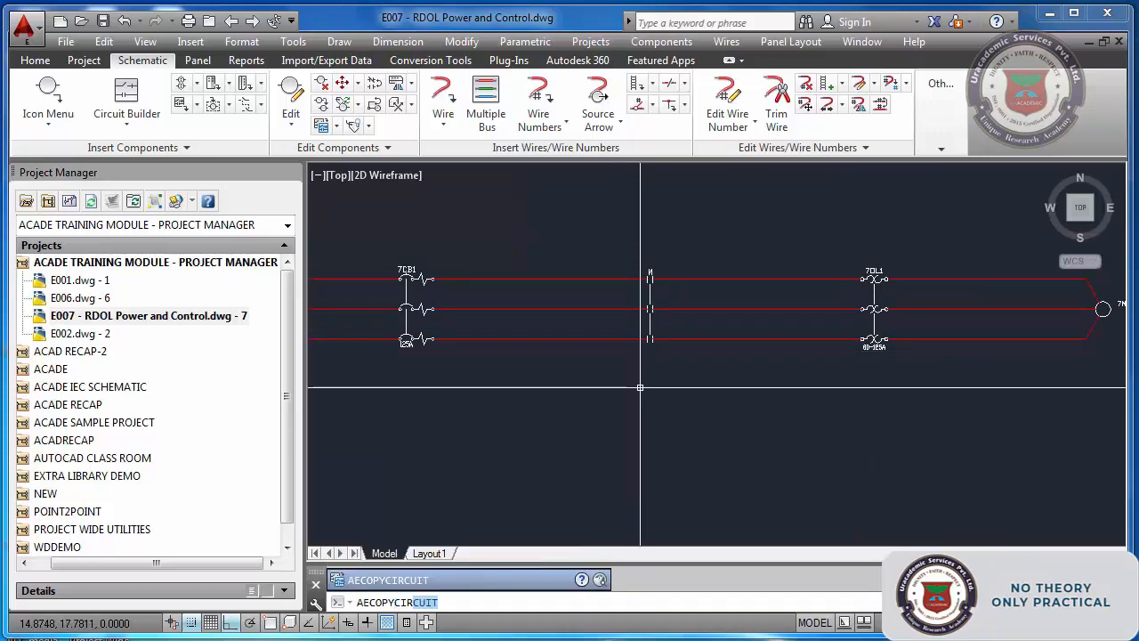
key(Return)
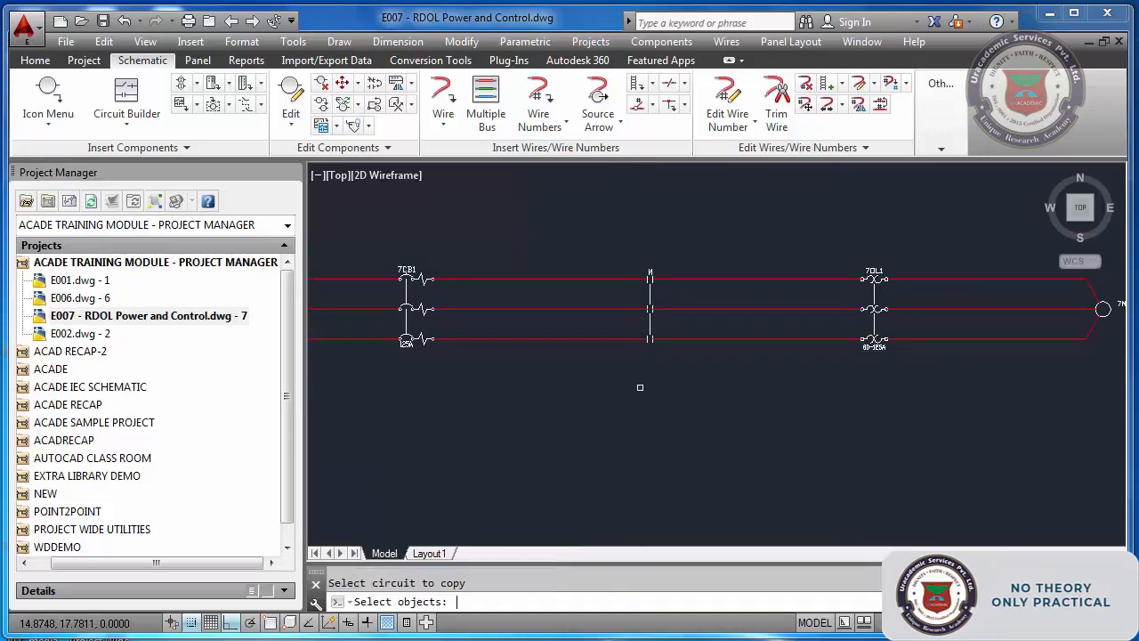
scroll(669, 375, up, 2)
click(671, 373)
click(579, 237)
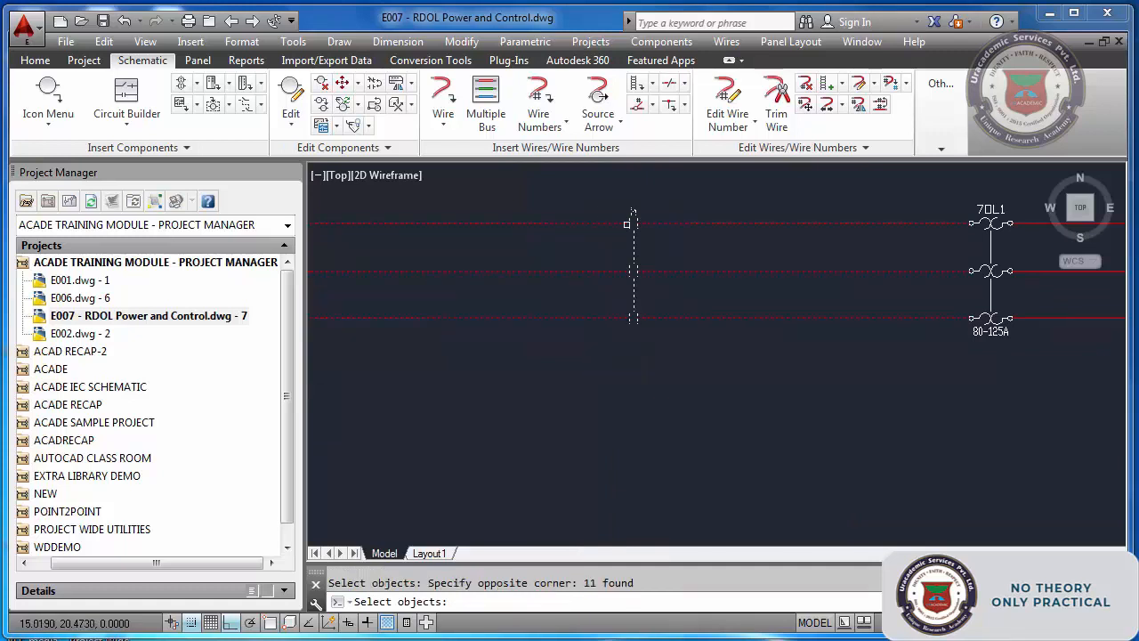
key(Return)
click(697, 247)
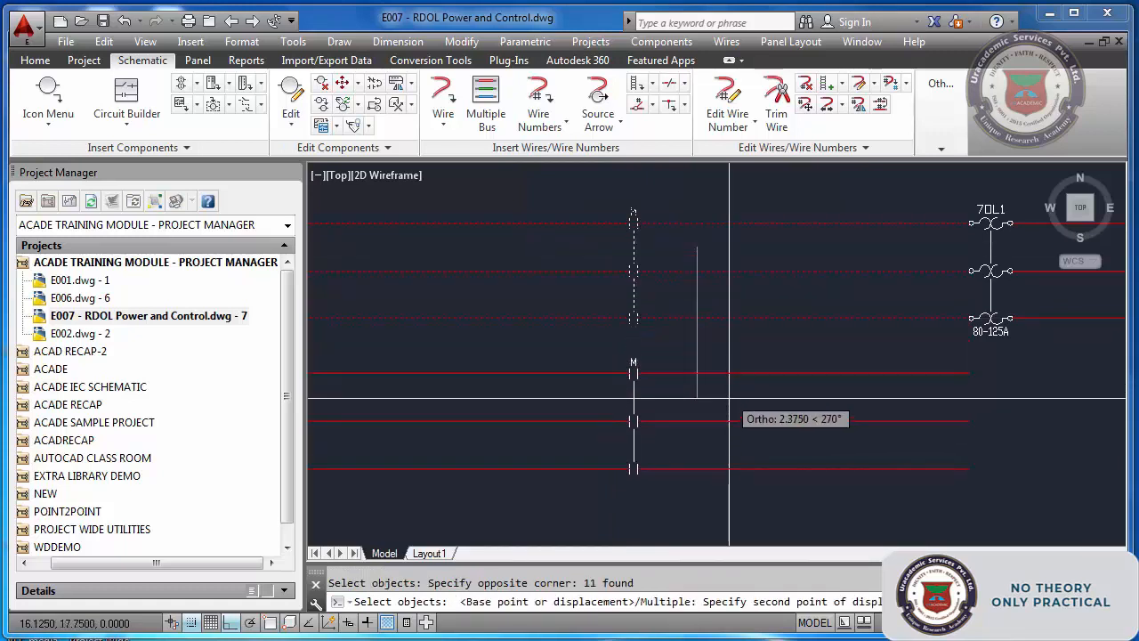
click(729, 397)
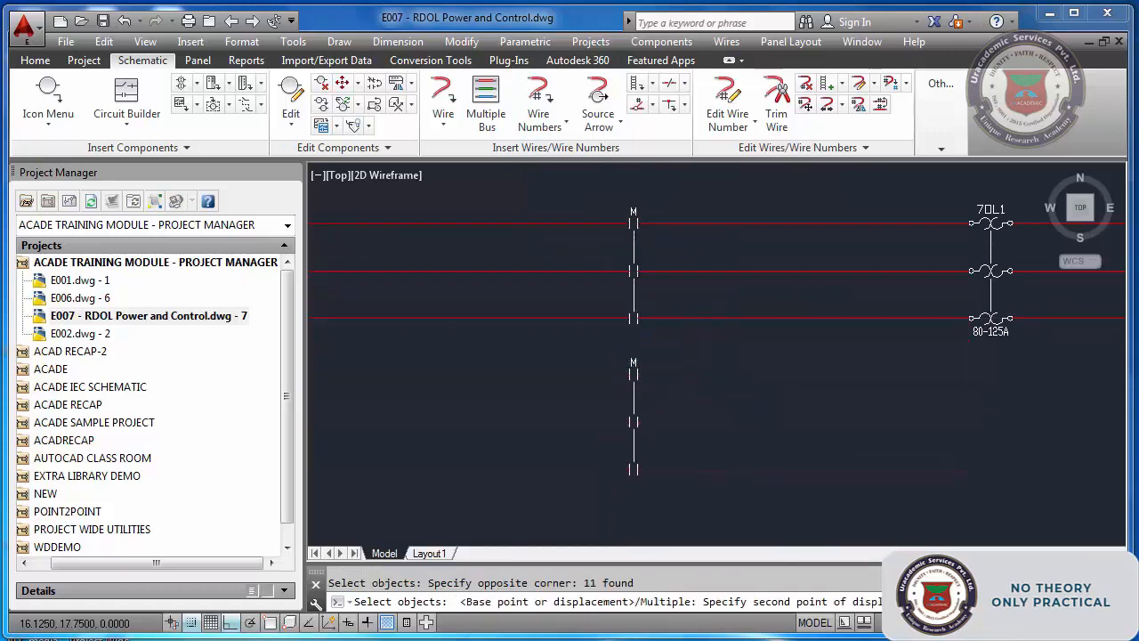
Wire the uppermost main wire to the copied contacts' first pole before the contacts, and that pole's outgoing wire to the middle main wire
click(443, 96)
click(554, 223)
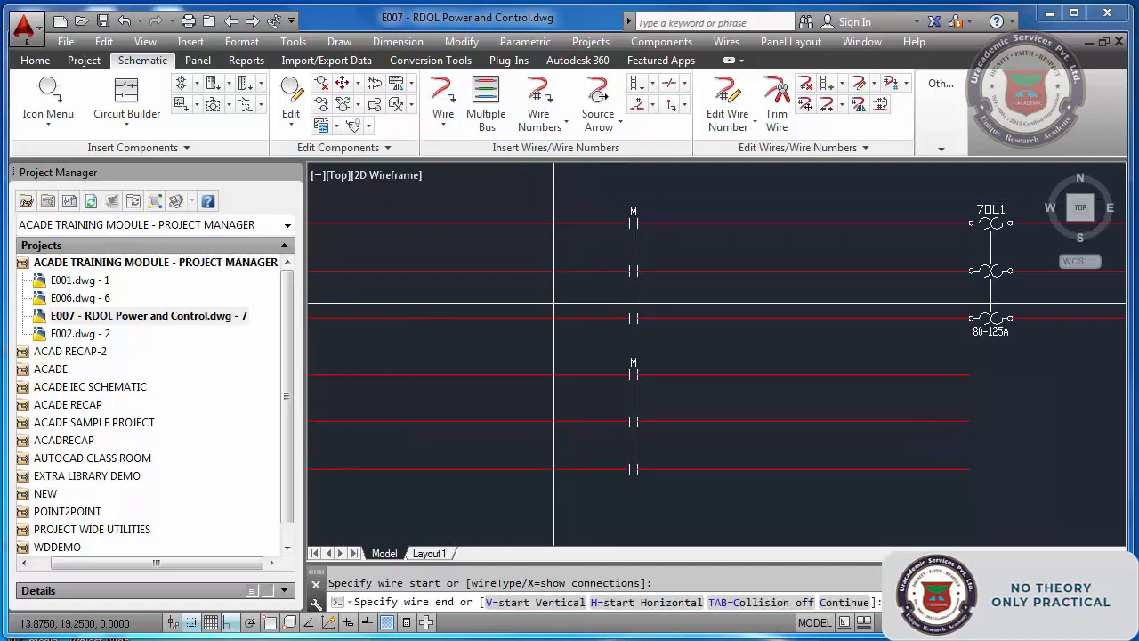
click(554, 374)
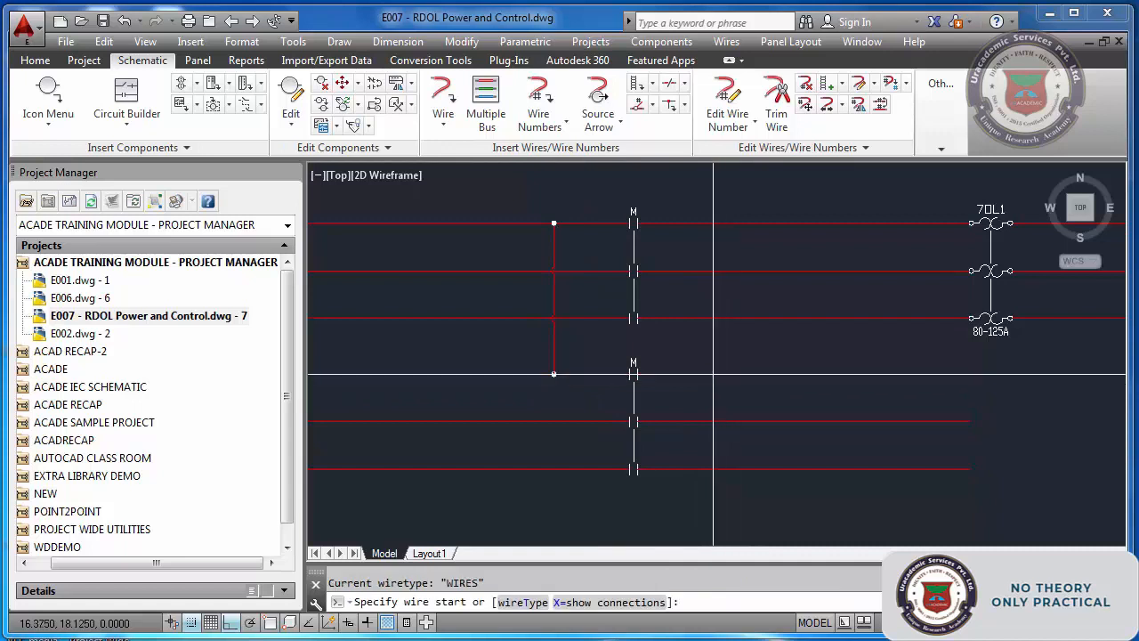
click(713, 374)
click(712, 270)
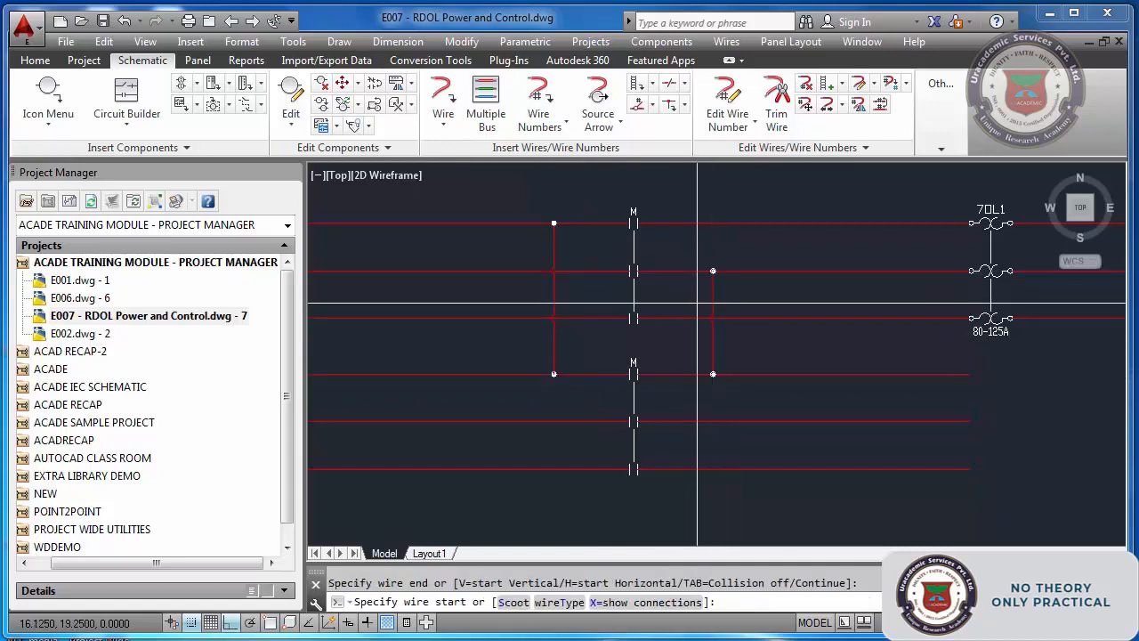
key(Escape)
Wire the middle main wire to the copied contacts' second pole before the contacts, and that pole's outgoing wire to the uppermost main wire
key(space)
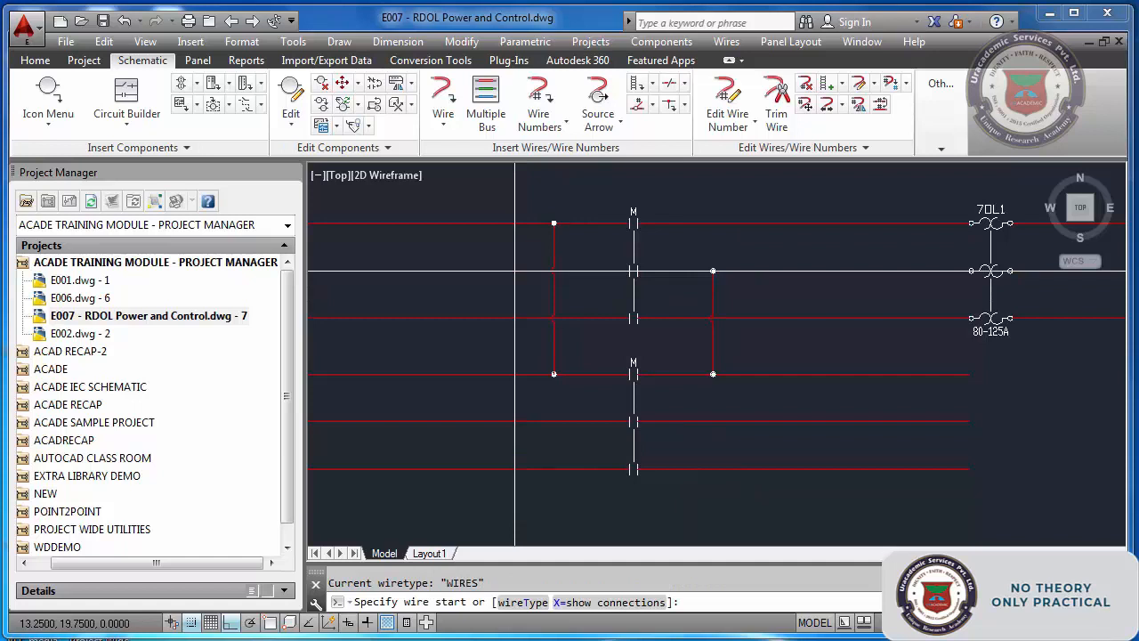
click(514, 270)
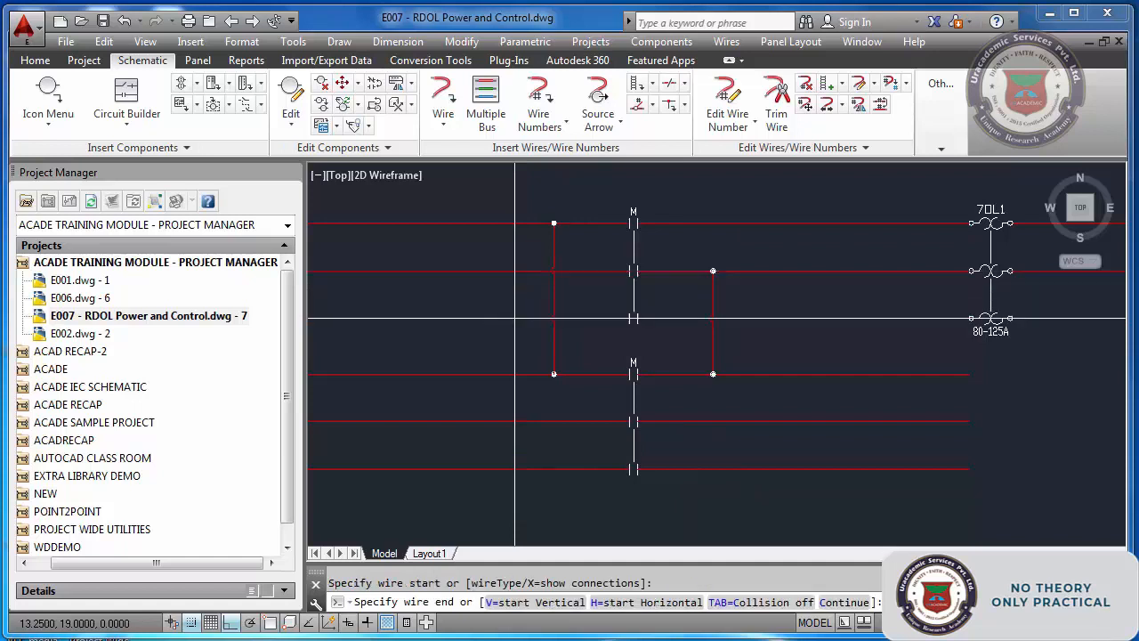
click(514, 421)
key(Escape)
key(space)
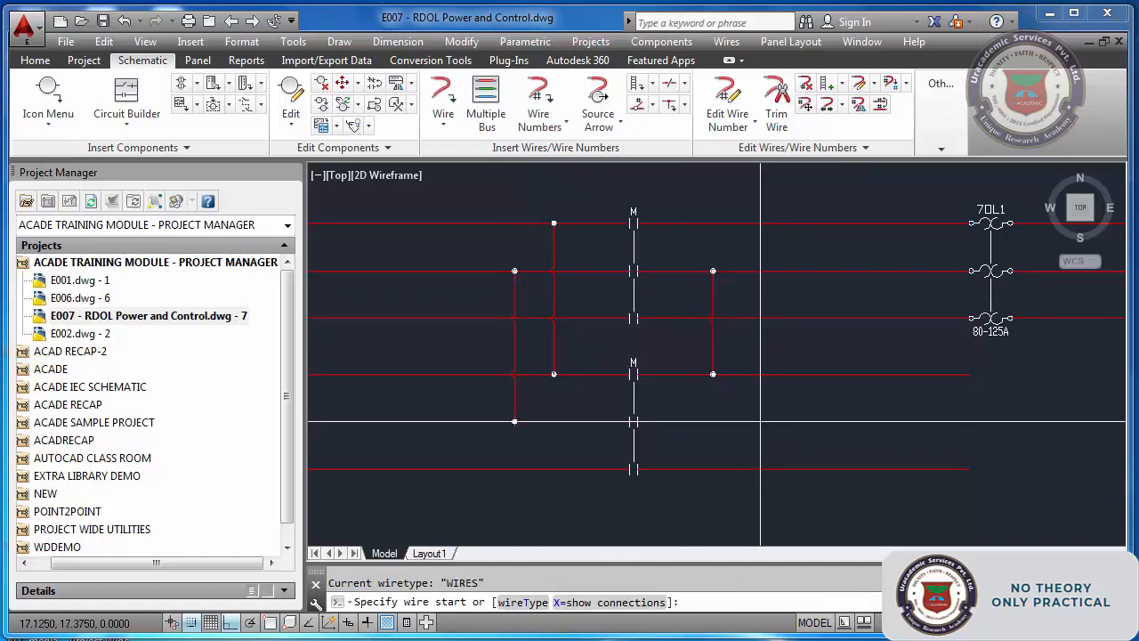
click(761, 420)
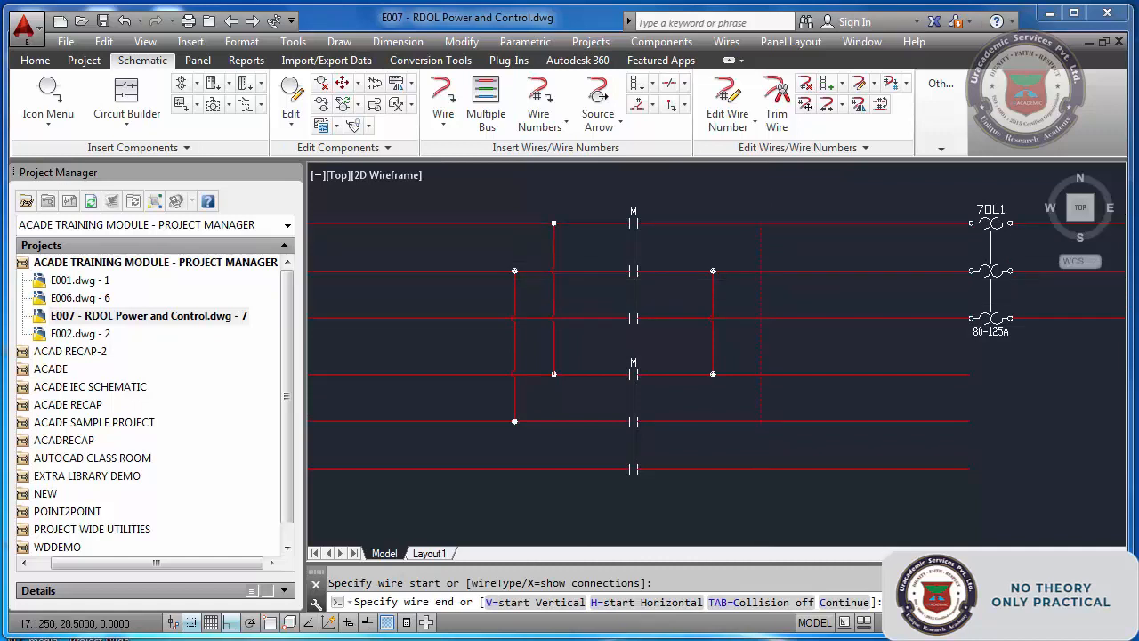
click(760, 223)
key(Escape)
Wire the lowest main wire to the copied contacts' third pole before the contacts, and that pole's outgoing wire back to the lowest main wire
key(space)
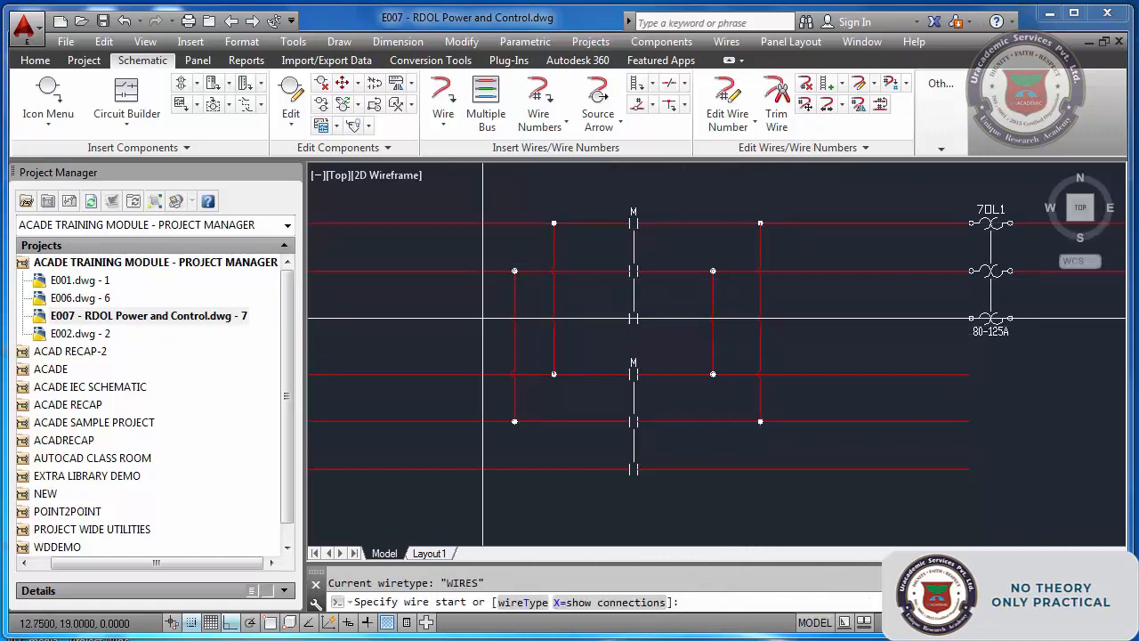
click(483, 318)
click(482, 469)
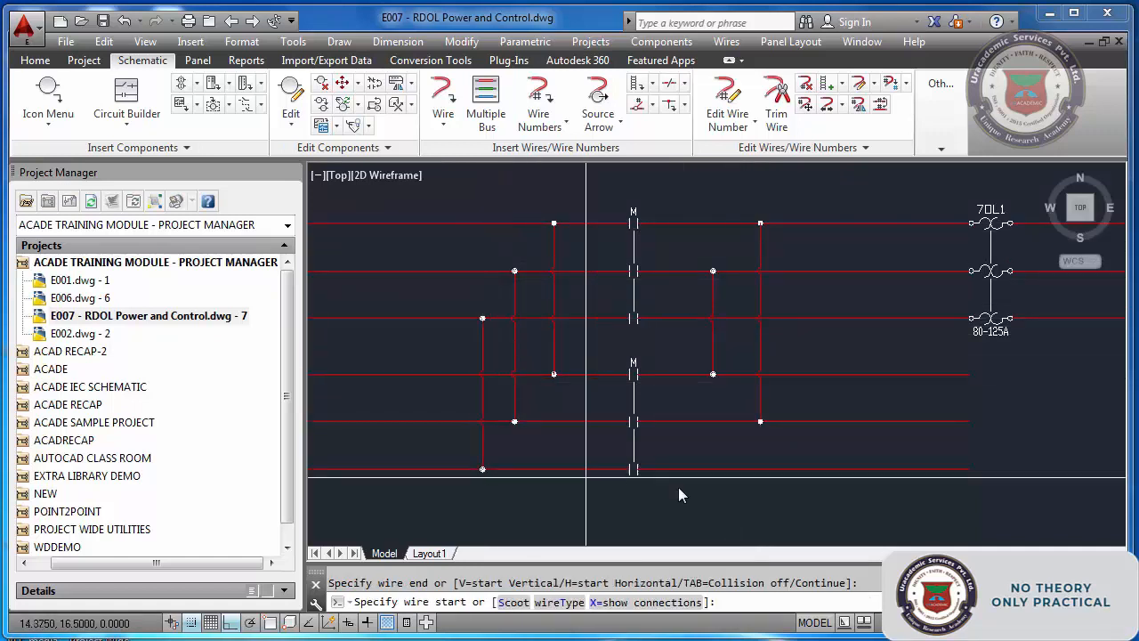
key(Escape)
key(space)
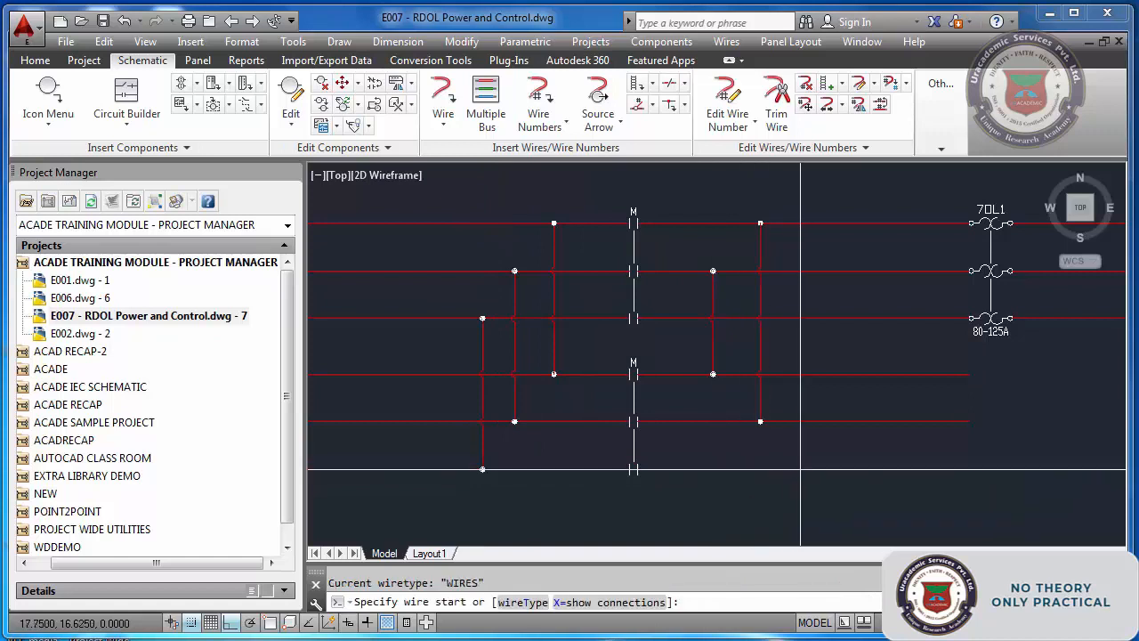
click(800, 469)
click(800, 318)
key(Escape)
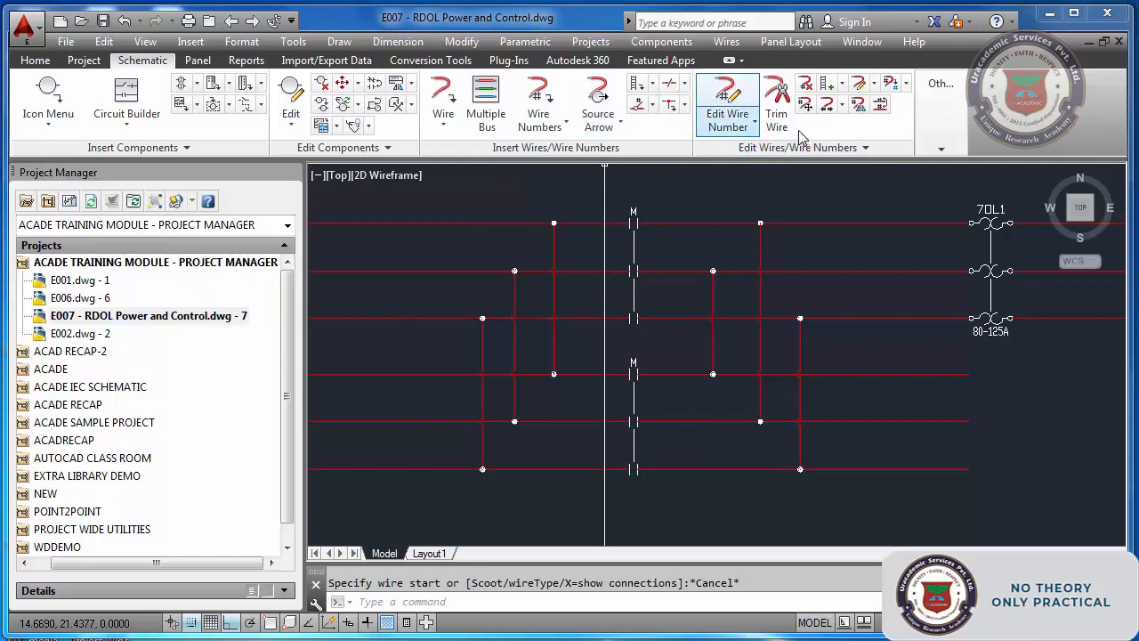
Trim the excess ends of the three copied wires beyond their vertical connections on both sides of the lower contacts
click(777, 102)
click(832, 375)
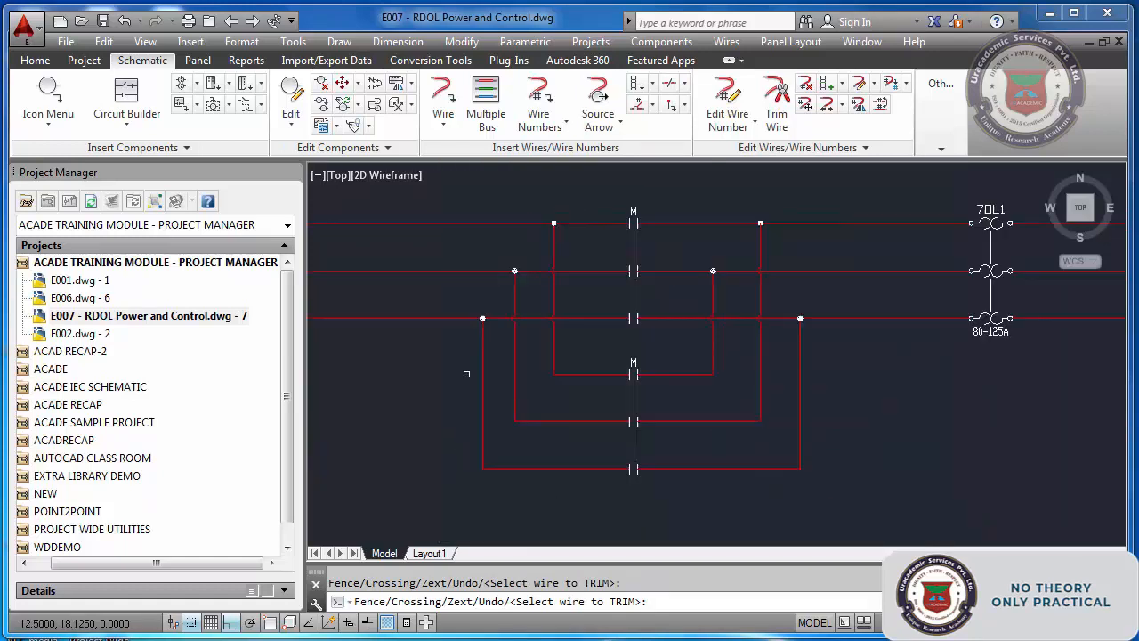
key(Escape)
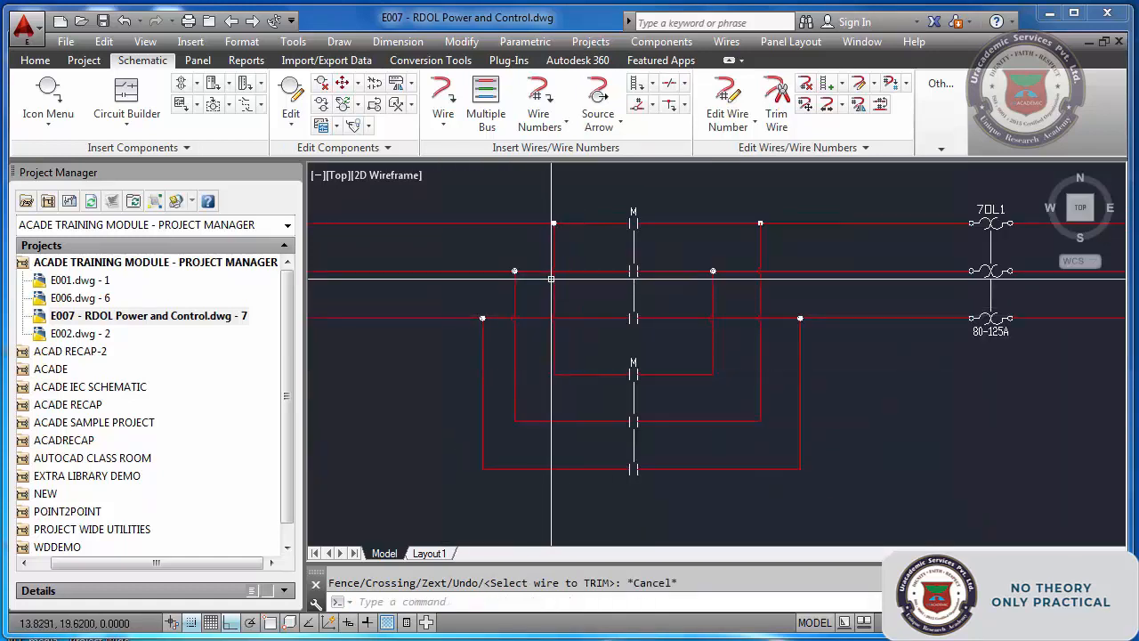
Examine the crossed wire connections around both starter contact sets between 7CB1 and 7OL1
scroll(549, 230, up, 2)
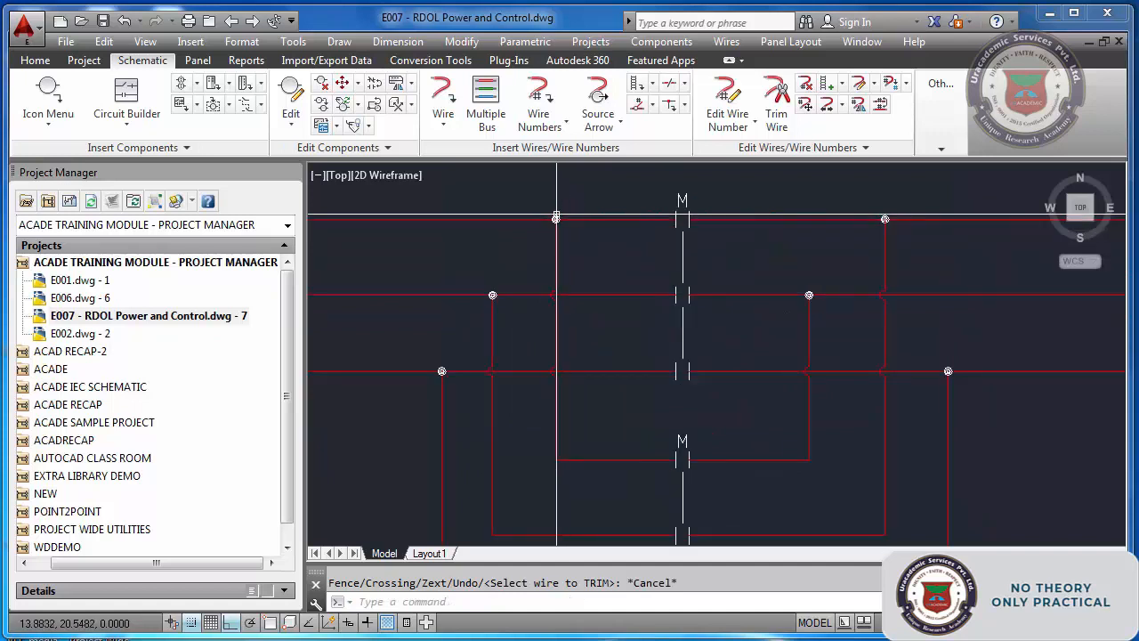
scroll(586, 231, down, 4)
scroll(637, 222, up, 4)
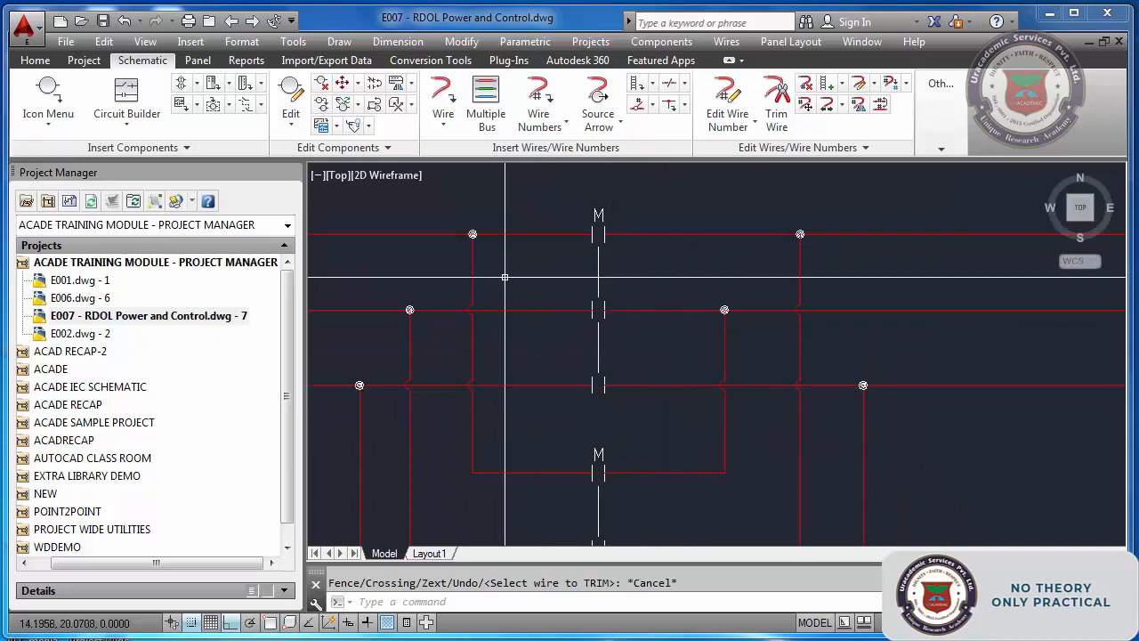
scroll(580, 305, down, 3)
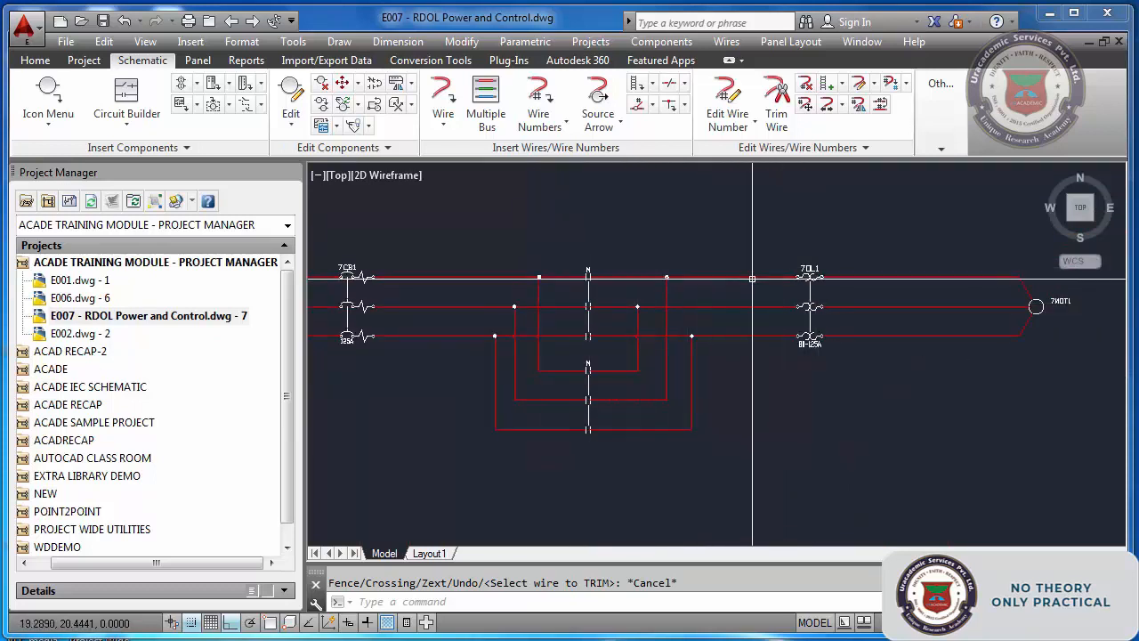
scroll(579, 378, up, 2)
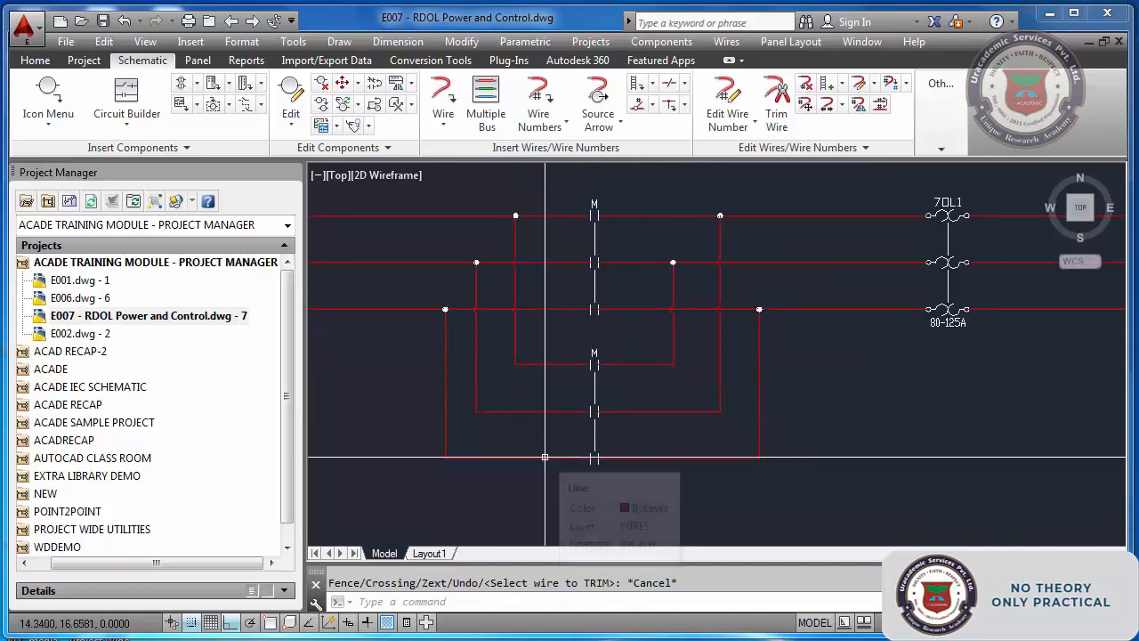
scroll(545, 456, down, 2)
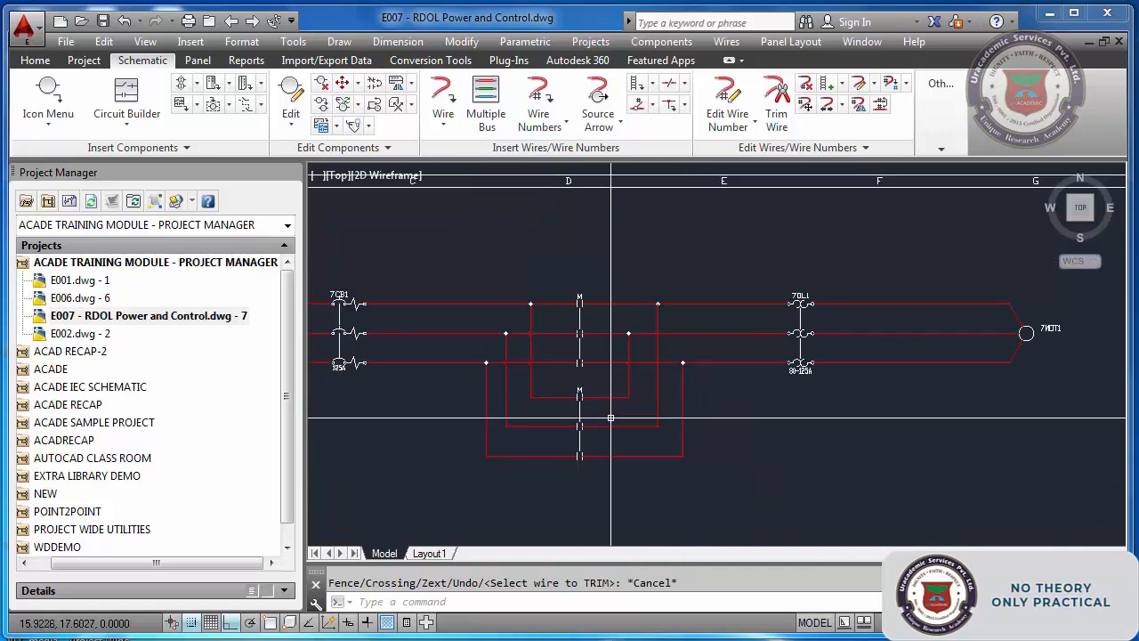
scroll(648, 377, down, 3)
right_click(640, 381)
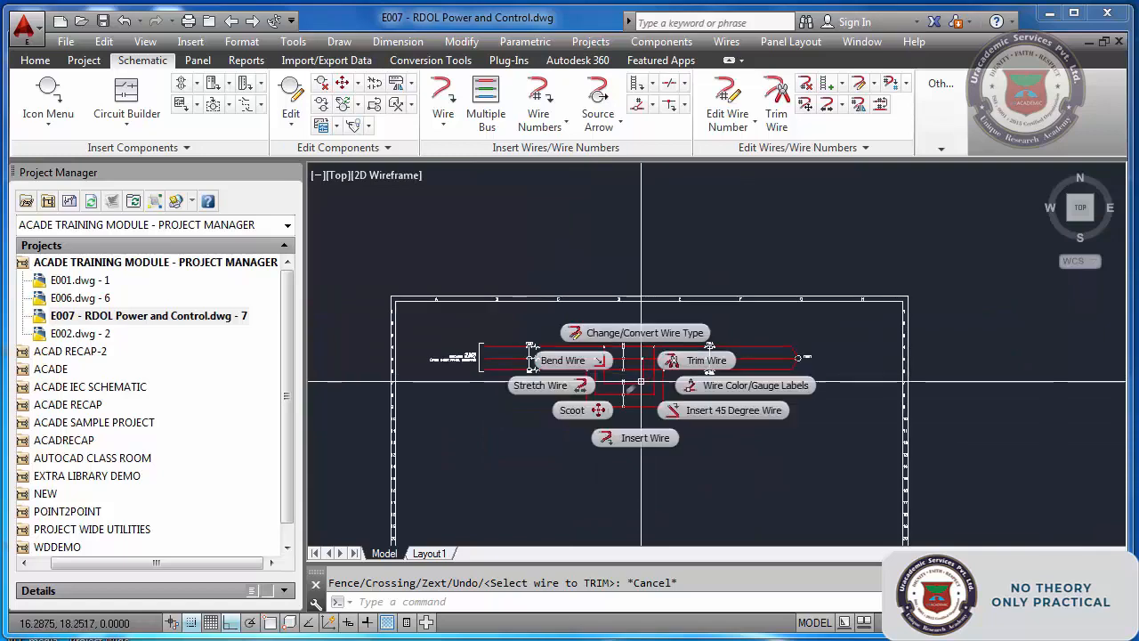
right_click(698, 319)
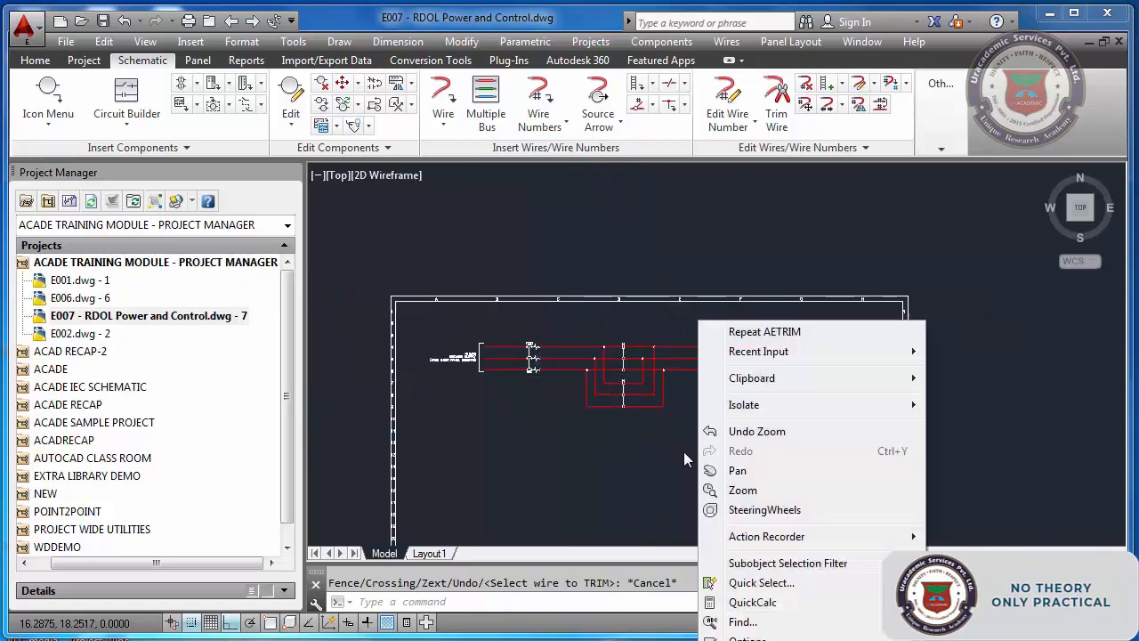
click(626, 451)
key(Escape)
Move the entire power circuit straight up, closer to the drawing frame's upper edge, with the Move Circuit command
text(z)
key(Return)
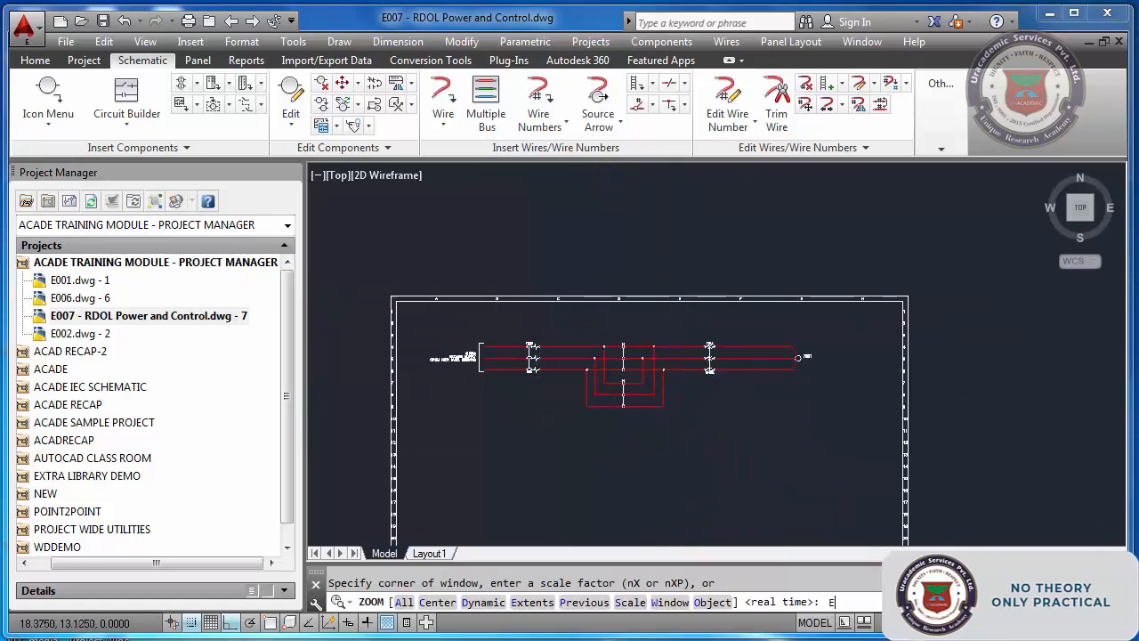
text(E)
key(Return)
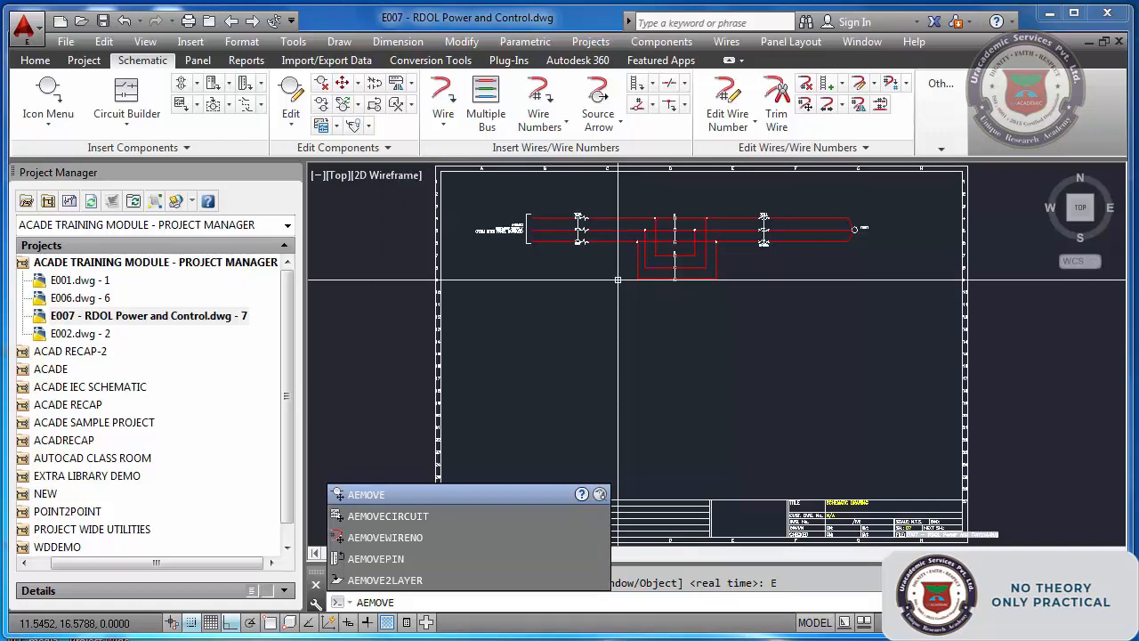
key(Return)
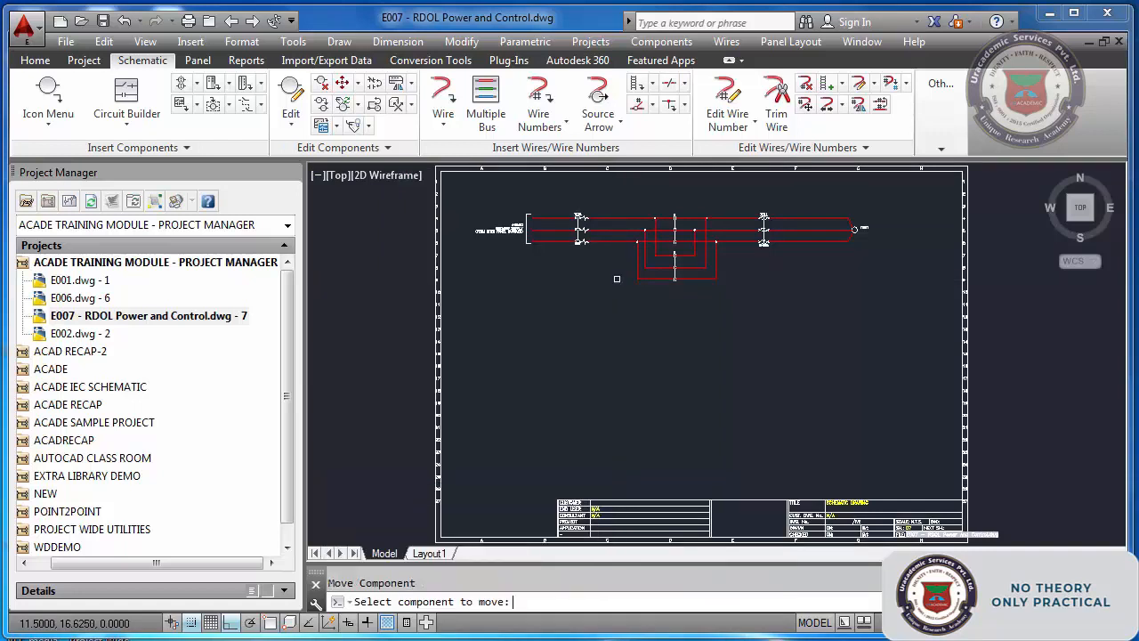
key(Escape)
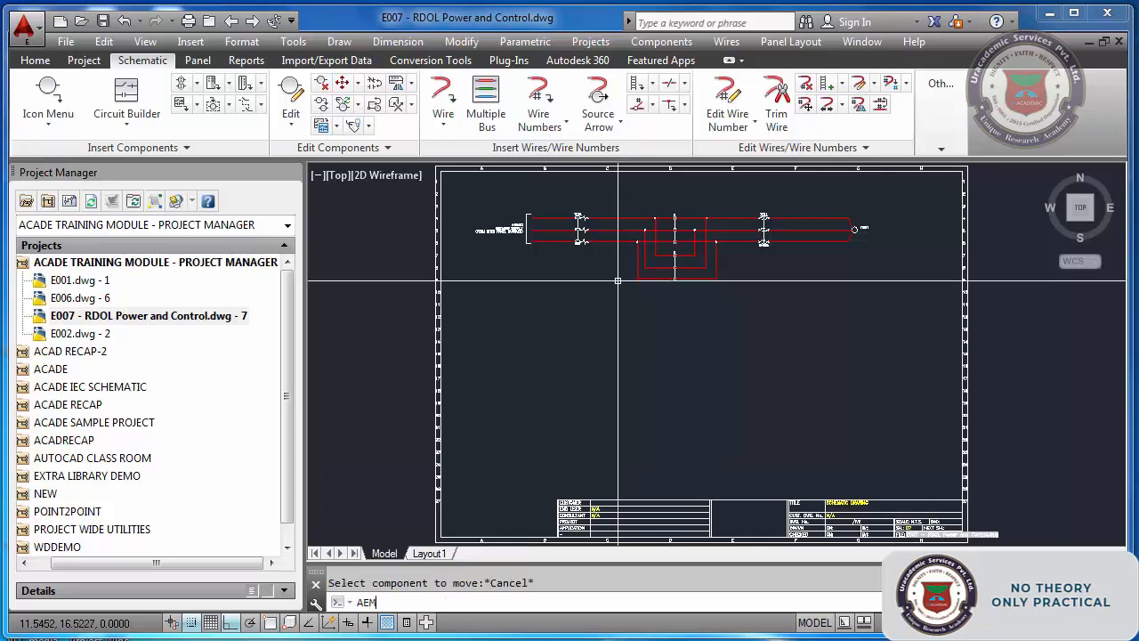
text(AEMOVECIRCUIT)
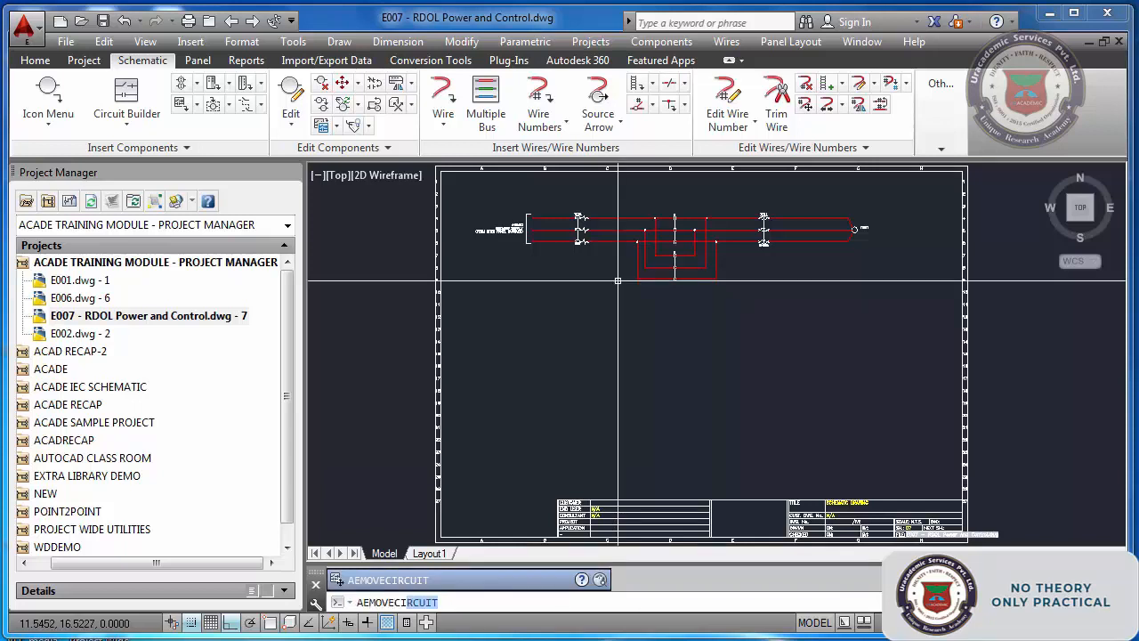
key(Return)
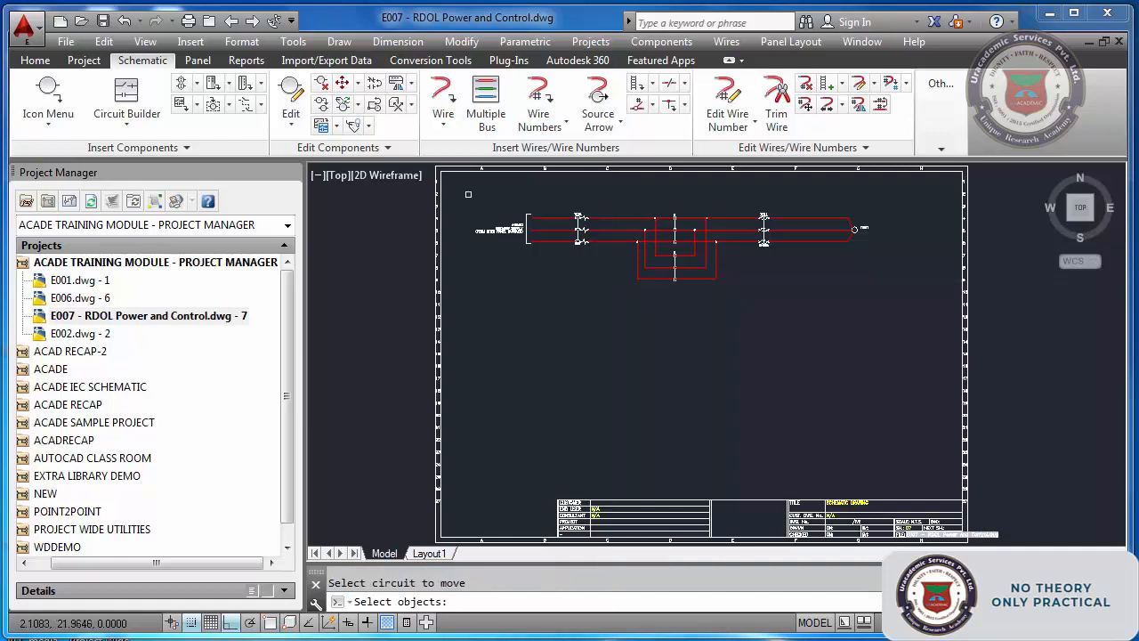
click(468, 194)
click(881, 341)
key(Return)
click(830, 350)
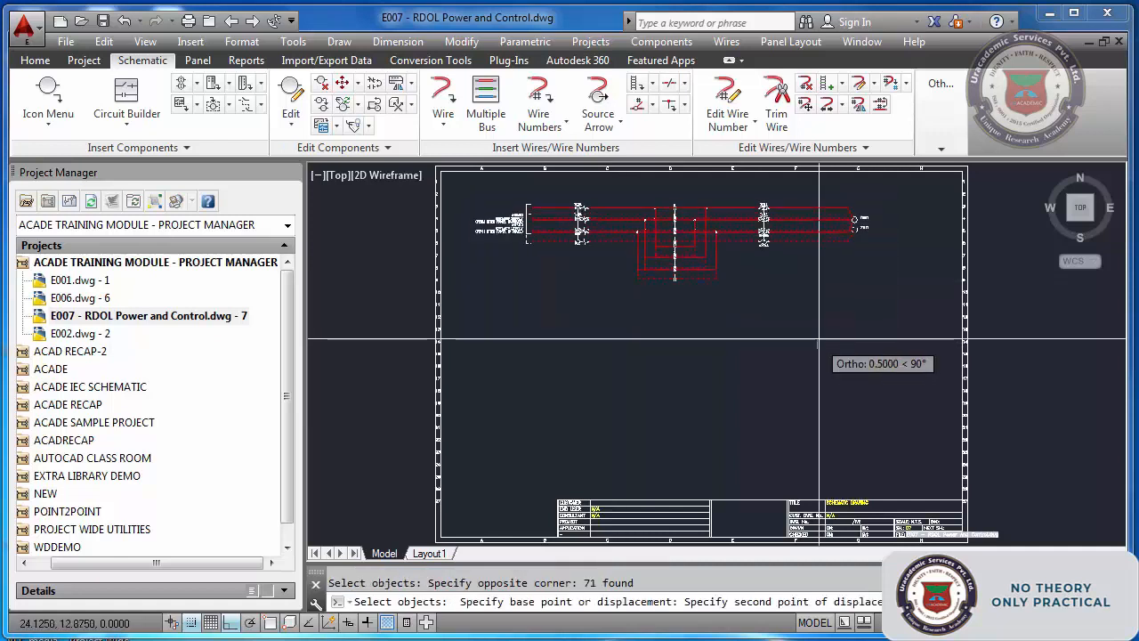
click(831, 328)
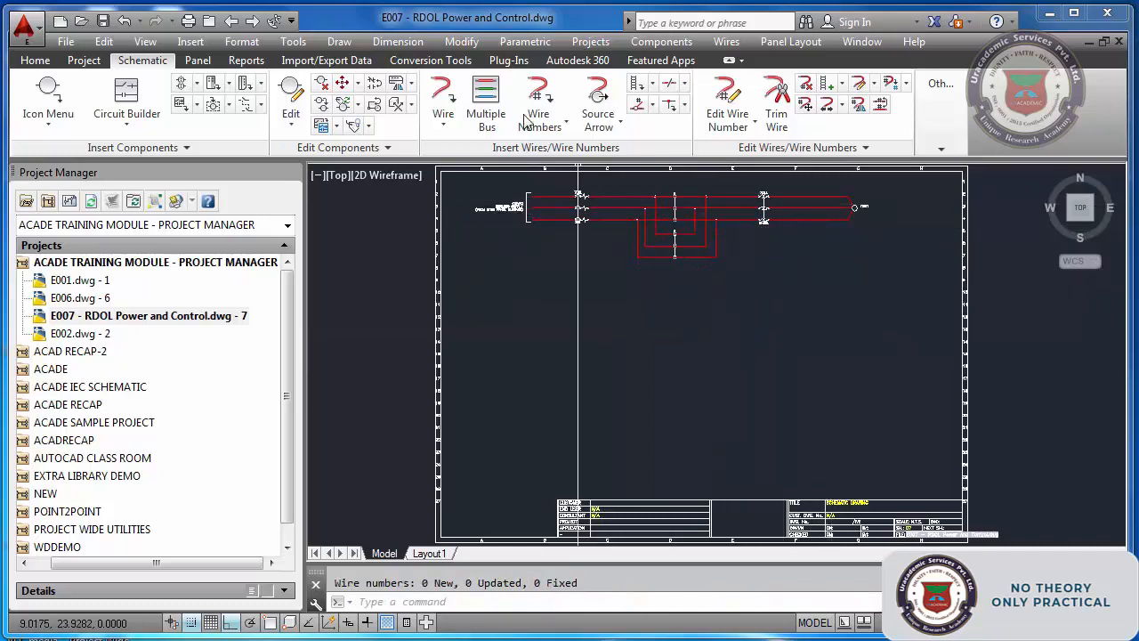
click(661, 42)
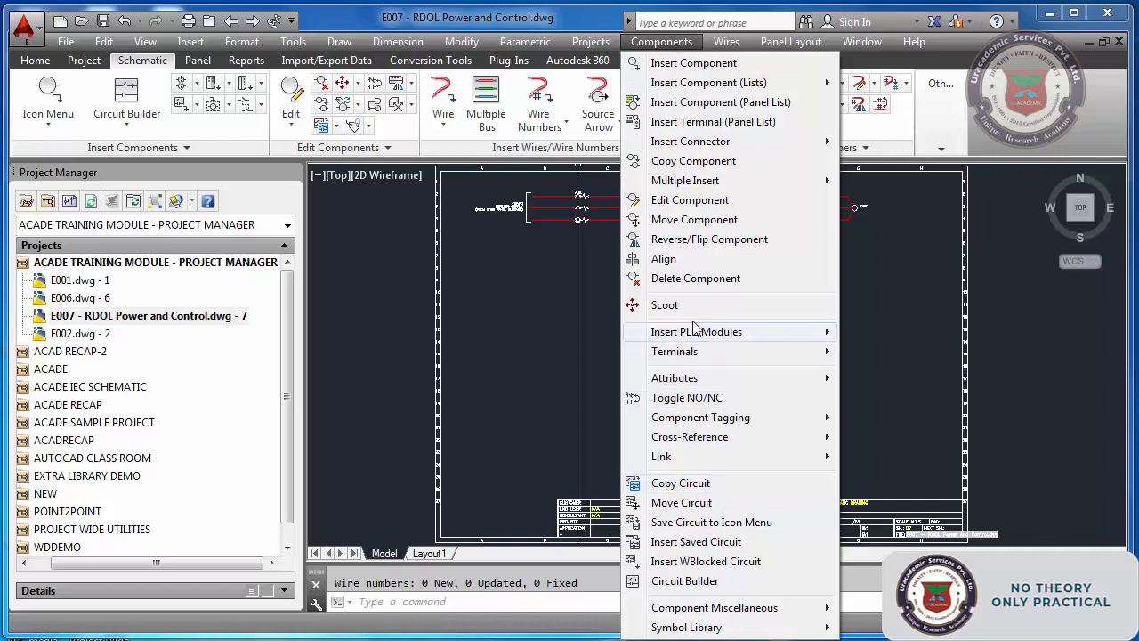
click(564, 321)
click(645, 353)
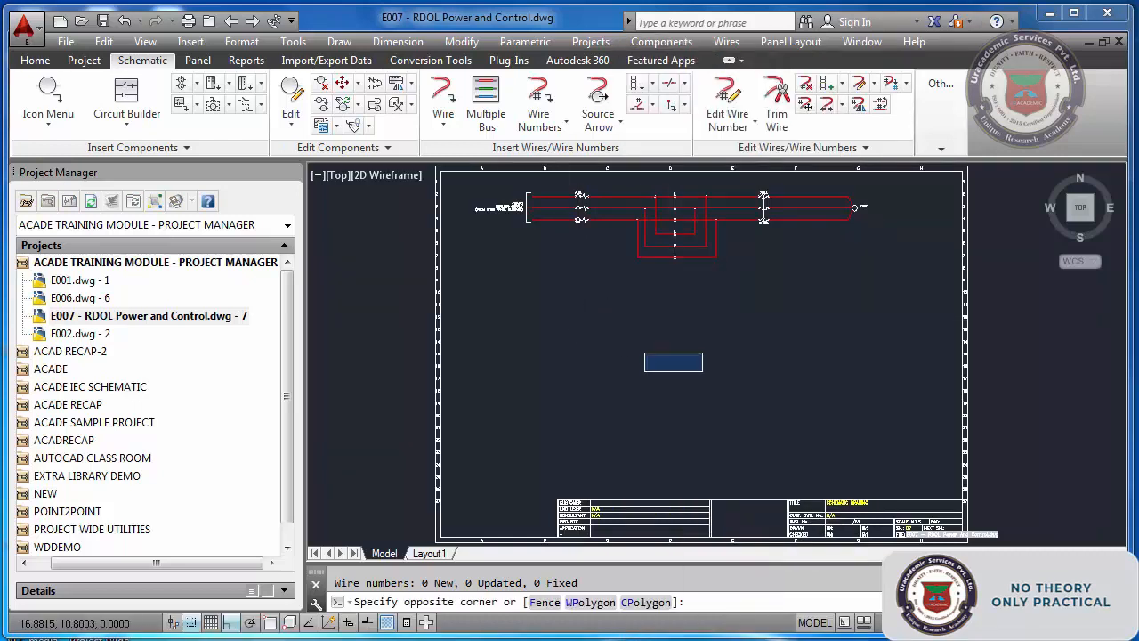
key(Escape)
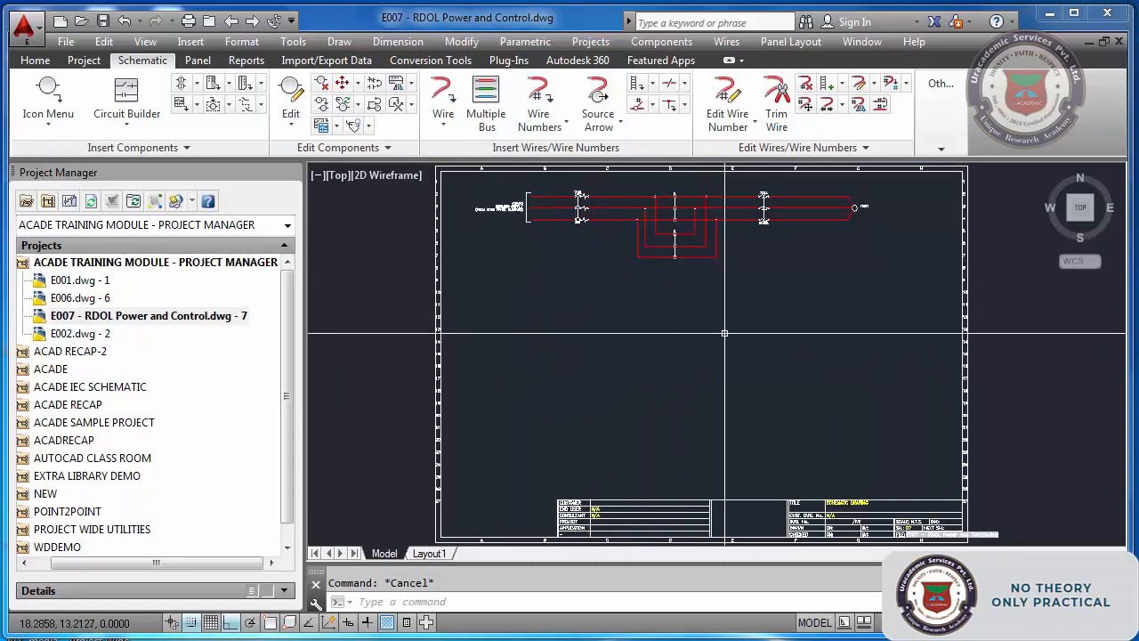
scroll(732, 317, up, 2)
scroll(731, 319, down, 2)
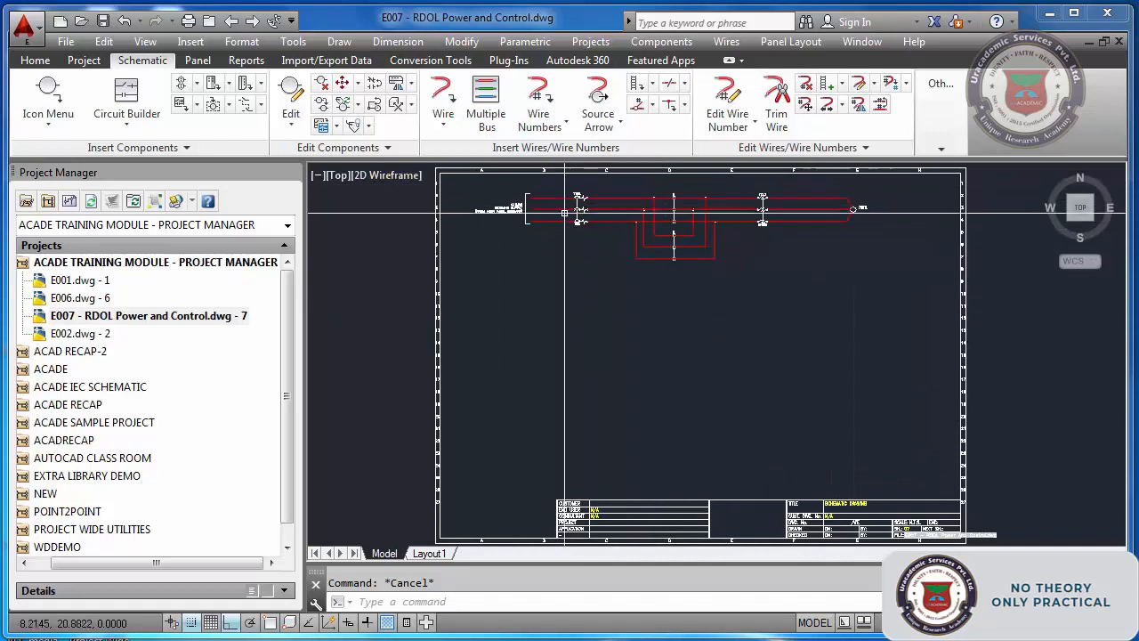
Draw two parallel horizontal control wires about 0.9 units apart below the power circuit, spanning from the supply end to the motor
click(443, 96)
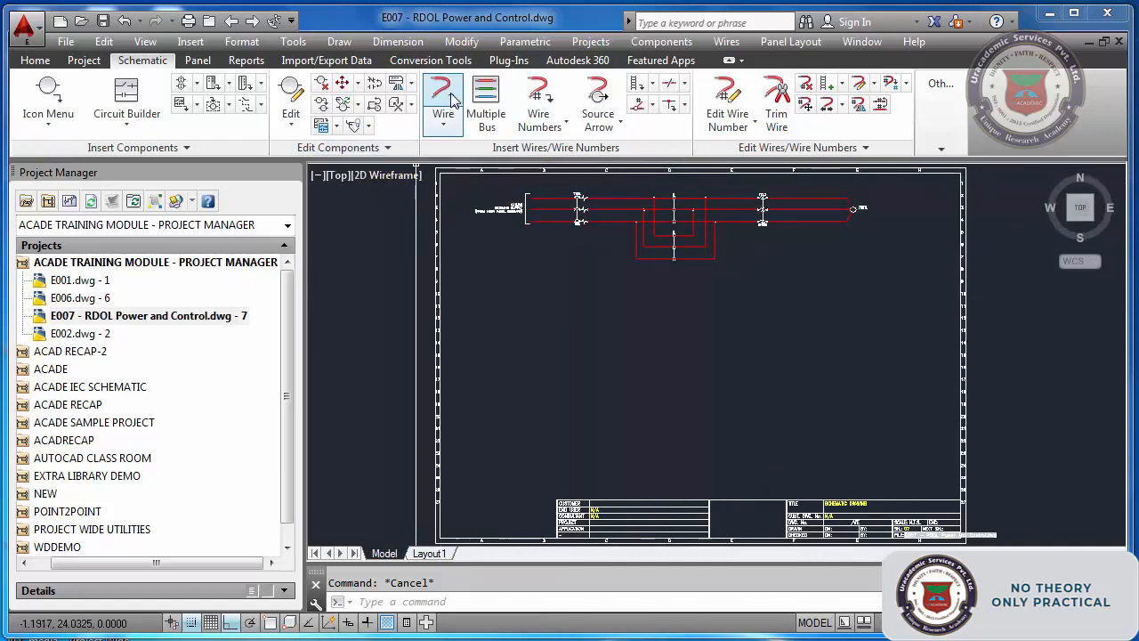
click(533, 301)
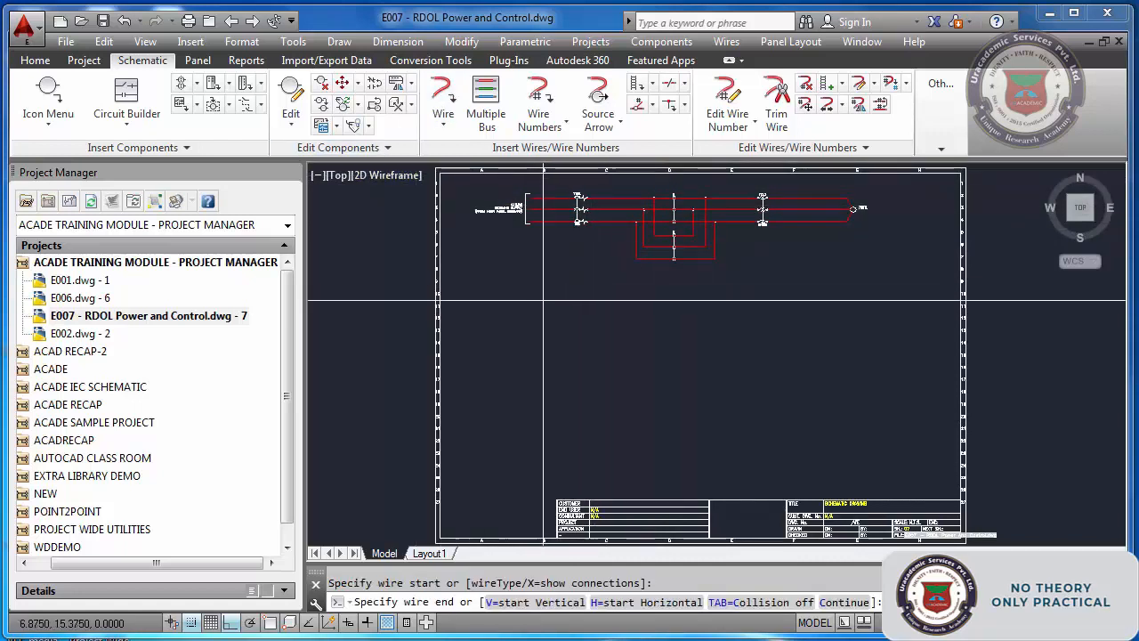
click(853, 301)
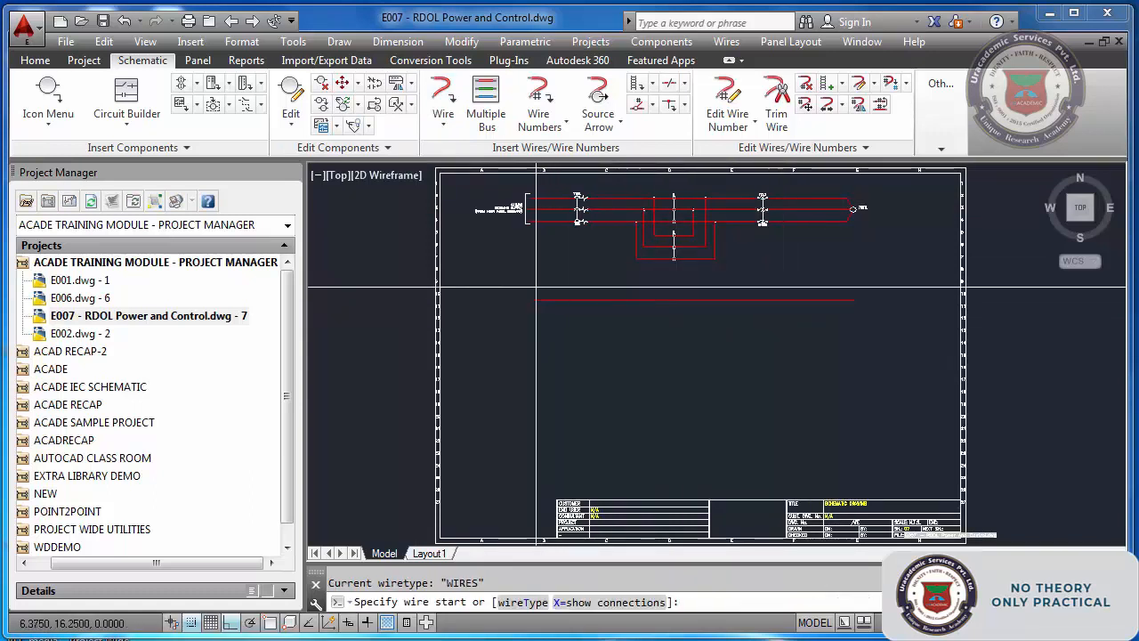
click(533, 287)
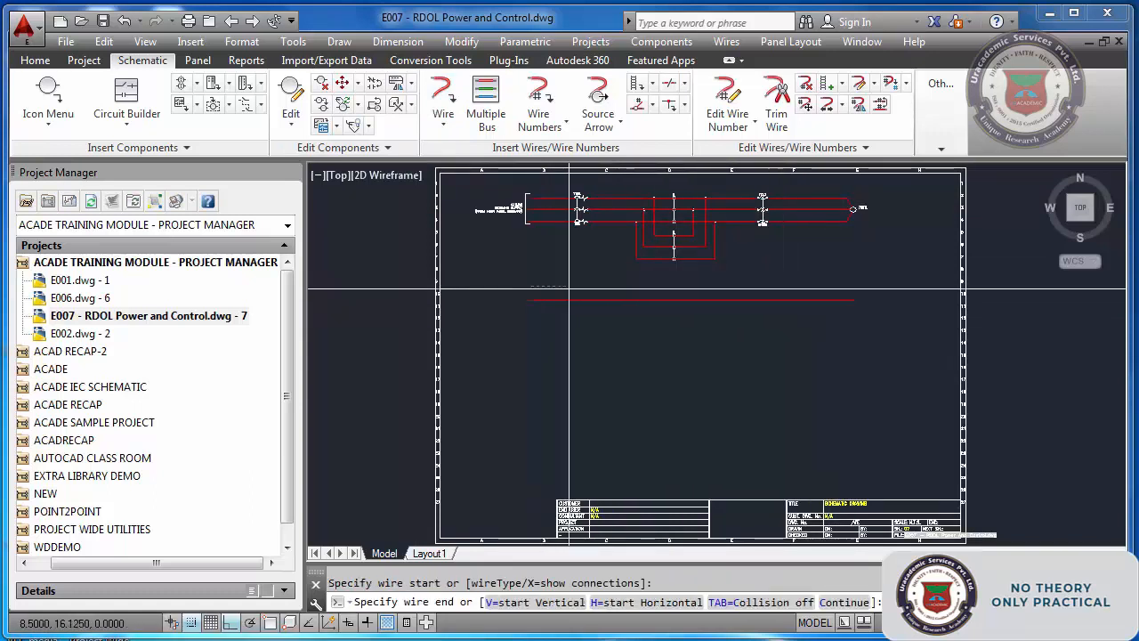
click(852, 286)
Insert a Circuit Breaker 1 Pole on the upper control wire, below the power circuit's motor circuit protector, keeping the proposed tag
scroll(770, 316, up, 2)
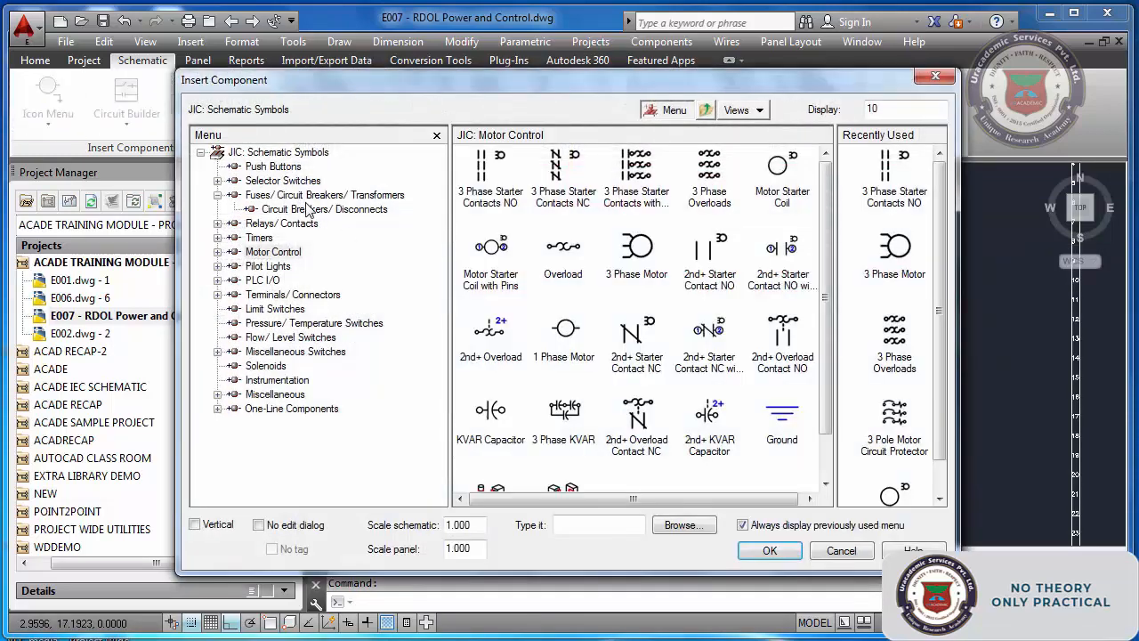
click(307, 210)
click(319, 196)
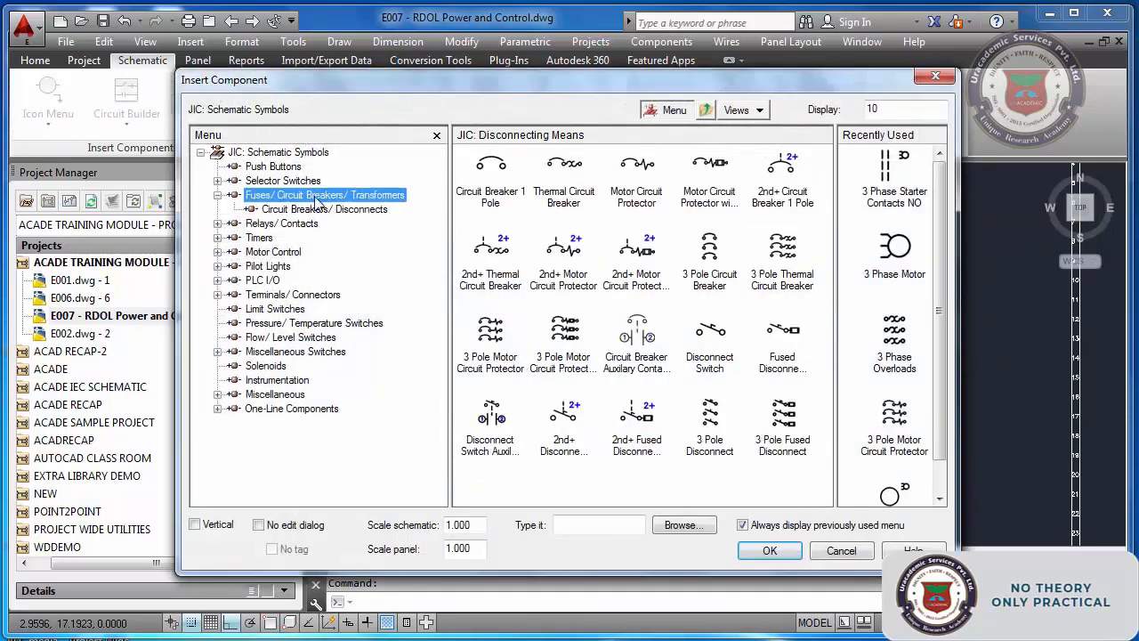
click(340, 211)
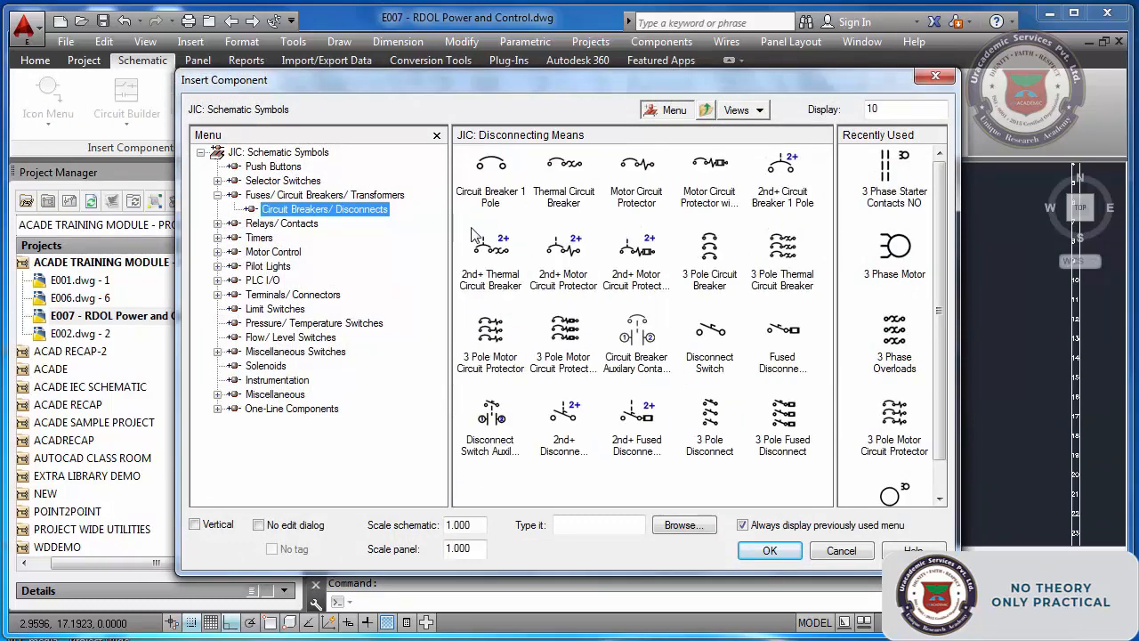
click(494, 173)
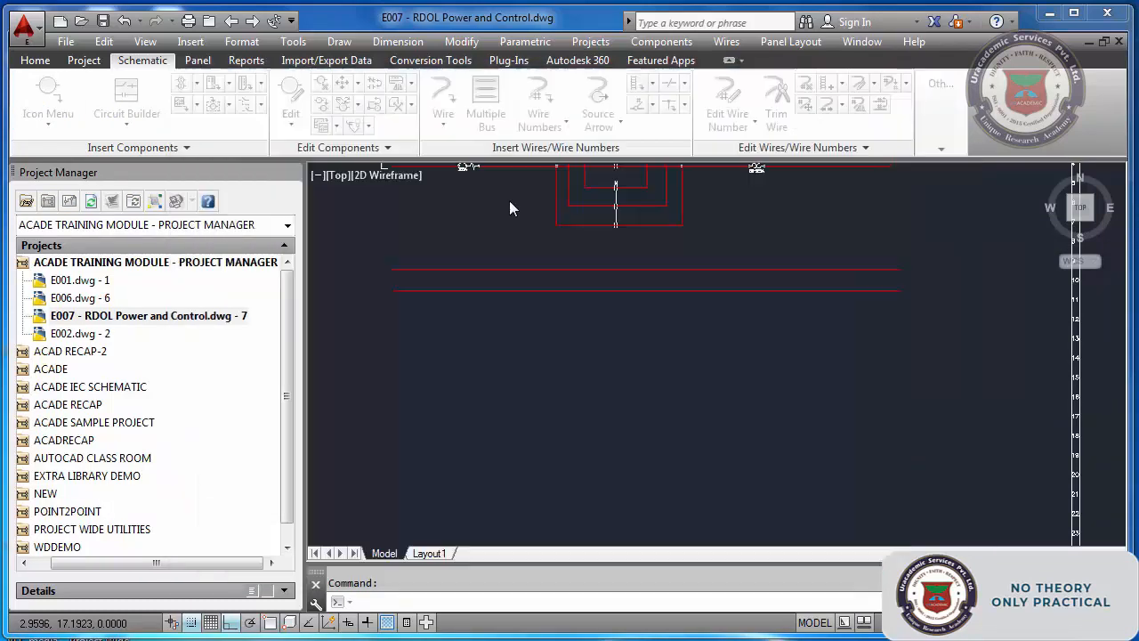
click(468, 268)
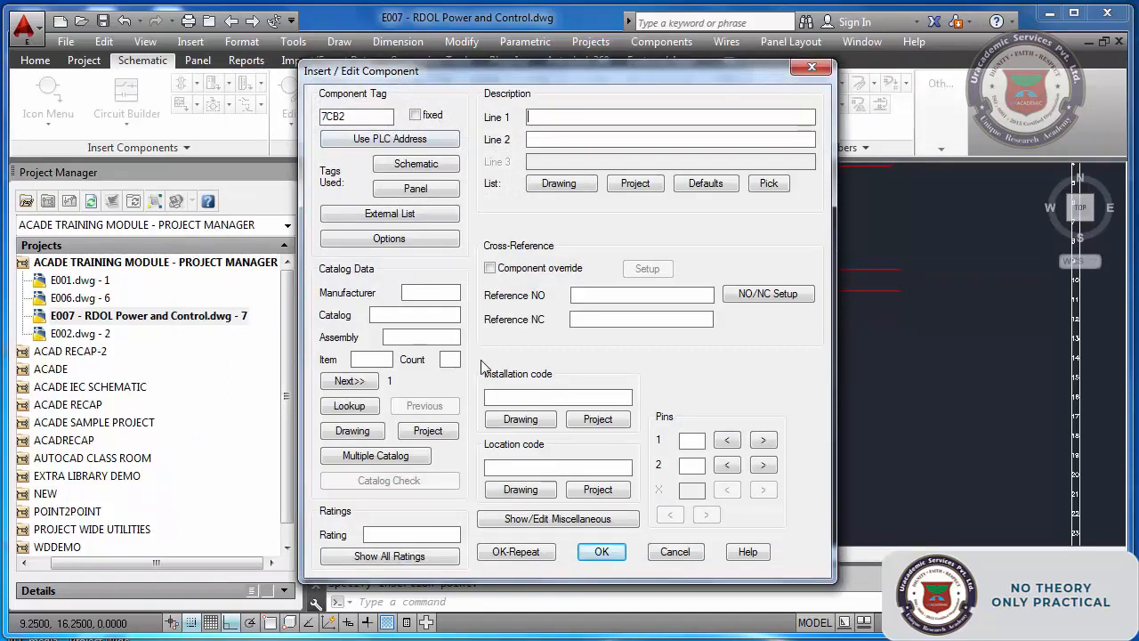
click(600, 552)
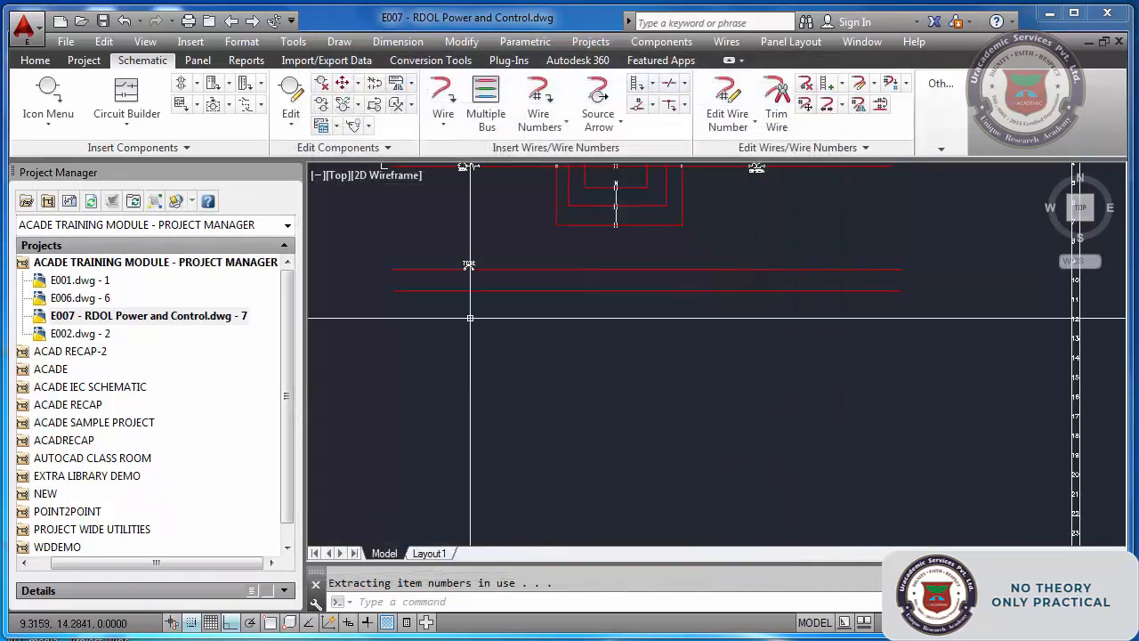
Insert a 2nd+ Circuit Breaker 1 Pole on the lower control wire directly below the first breaker and link it to parent 7CB2
click(48, 93)
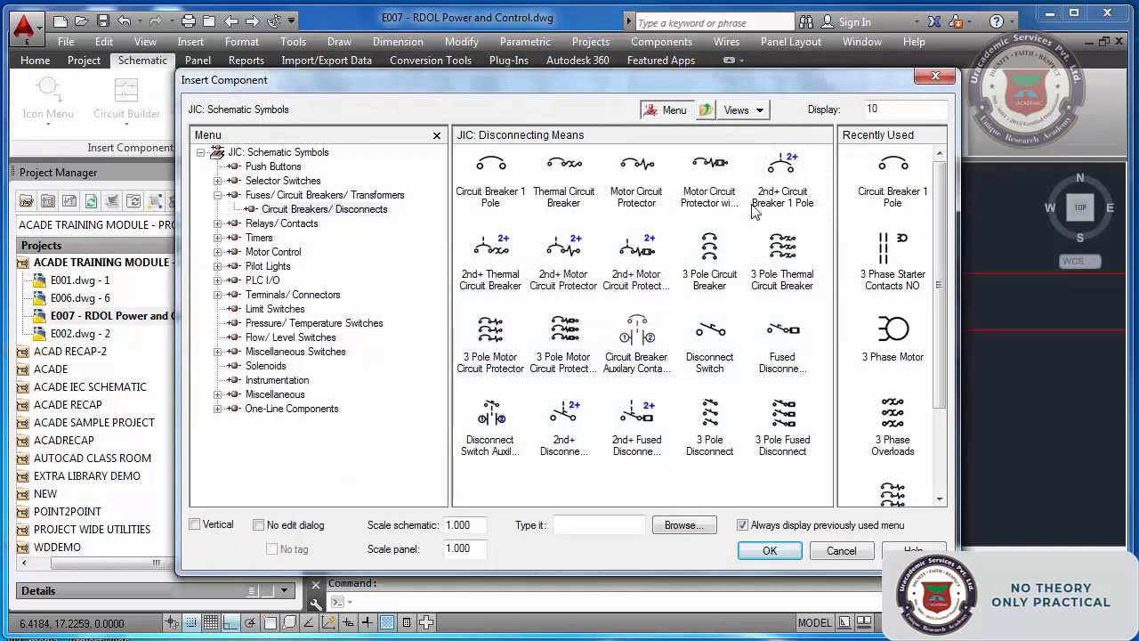
click(798, 203)
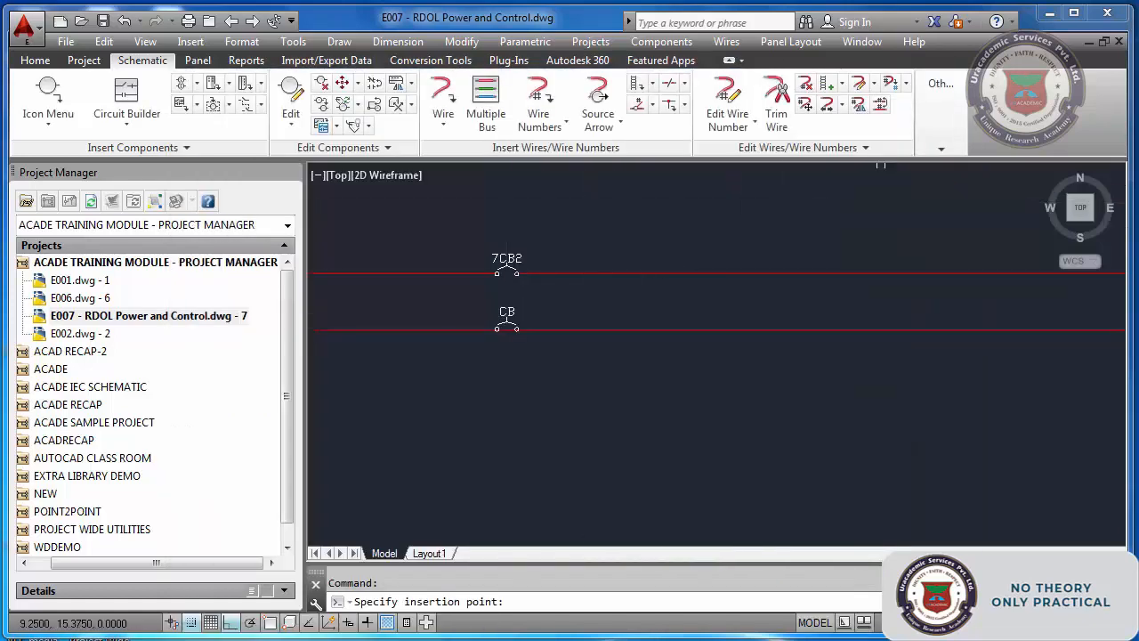
click(506, 329)
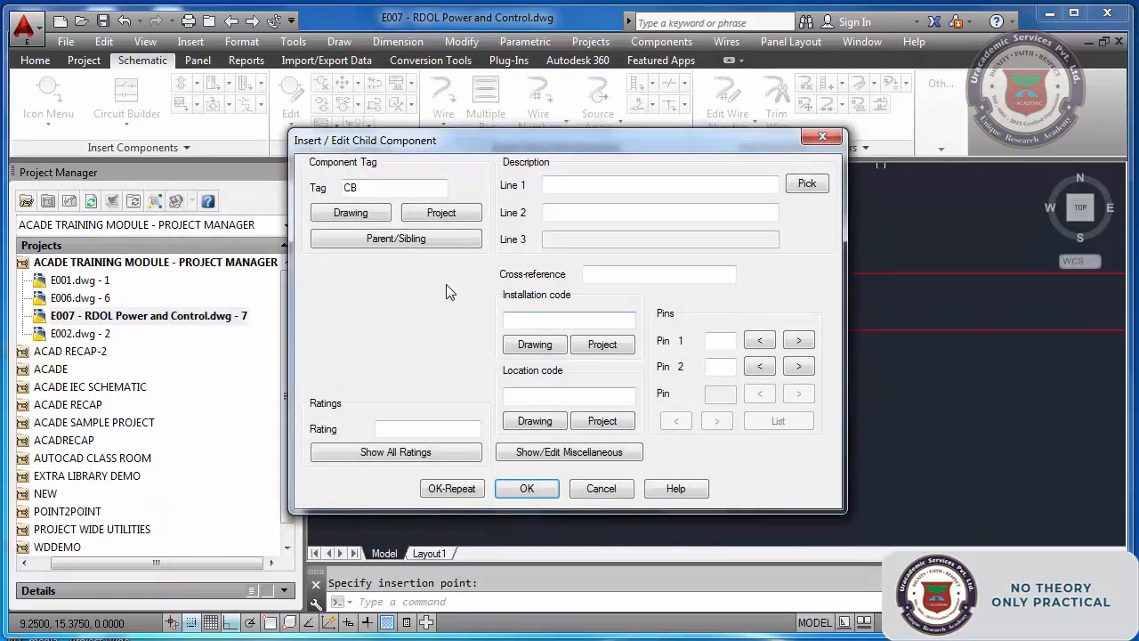
click(411, 246)
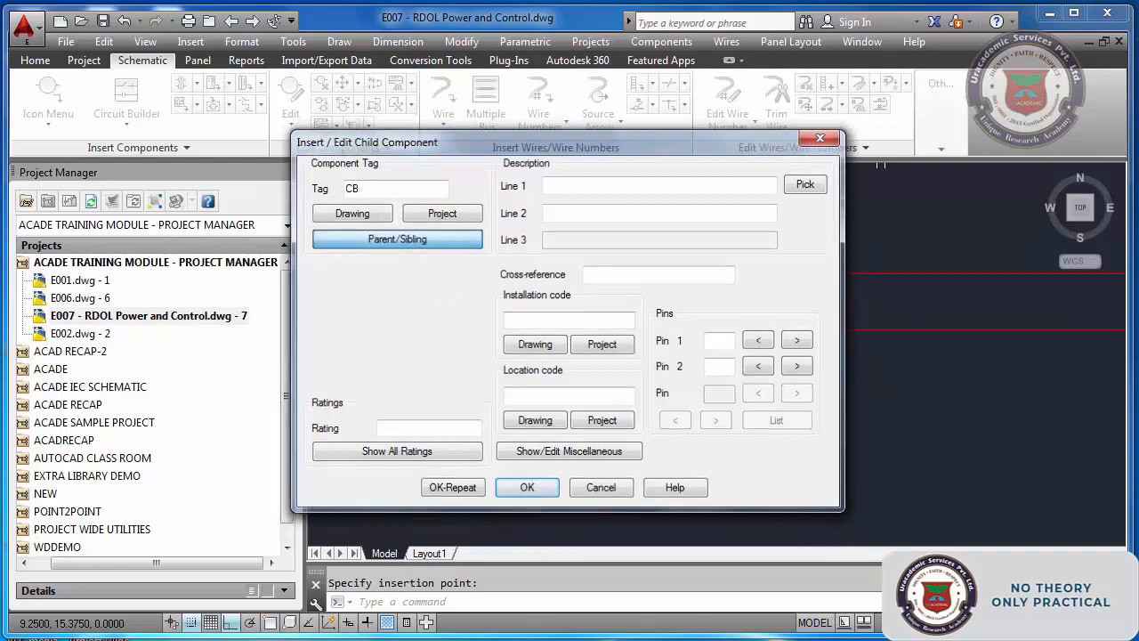
click(506, 260)
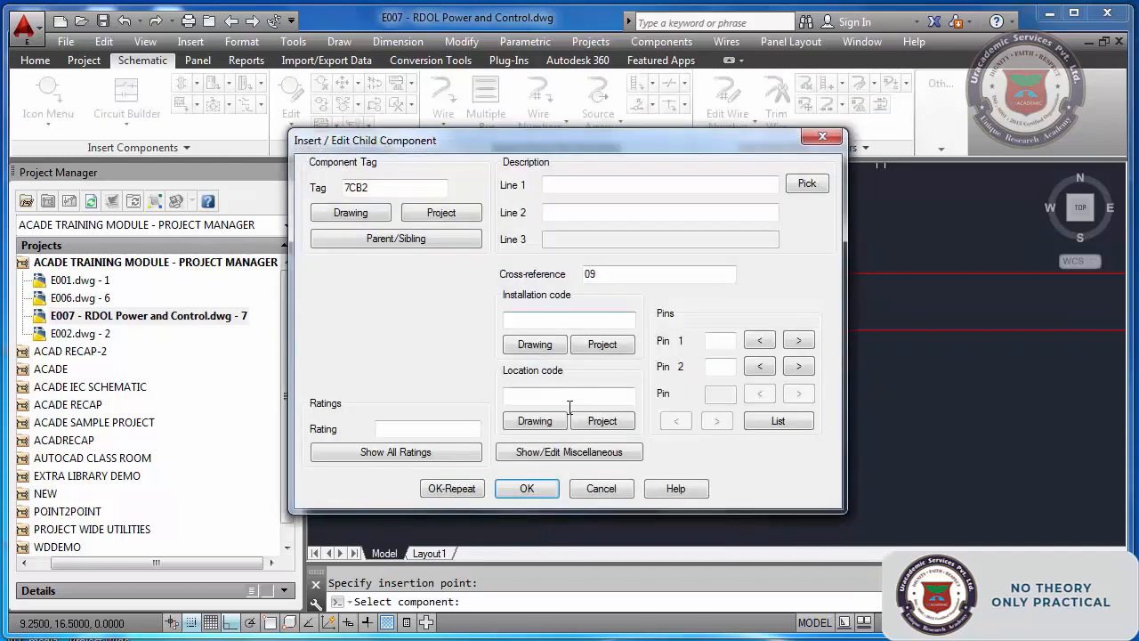
click(530, 489)
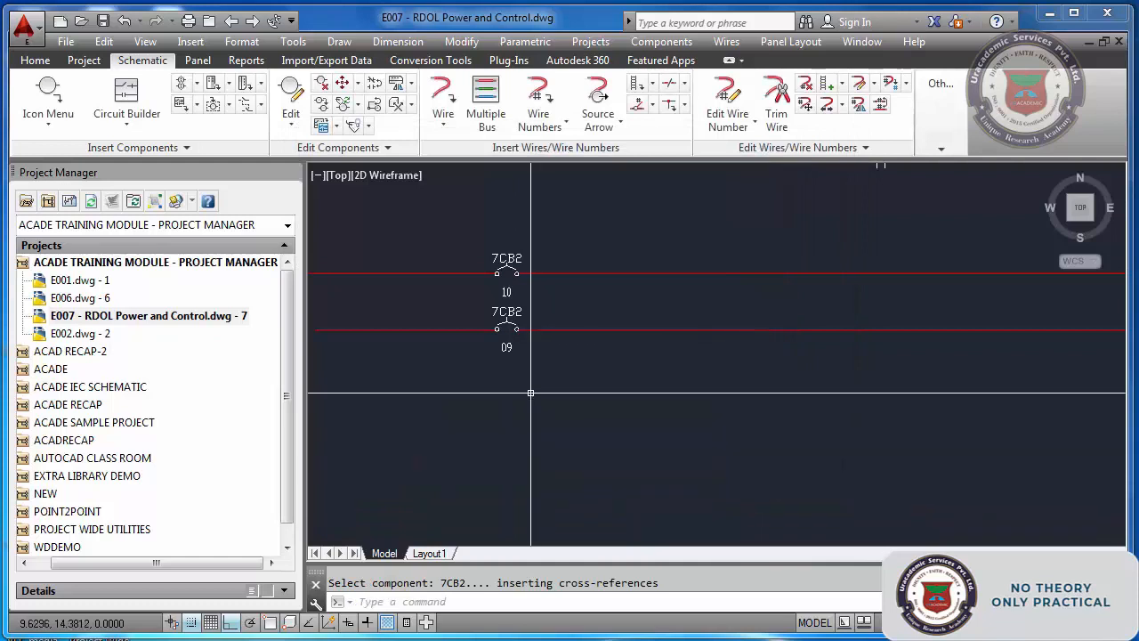
Hide the cross-reference attributes 10 and 09 beneath the two control-circuit breaker poles
scroll(507, 356, up, 2)
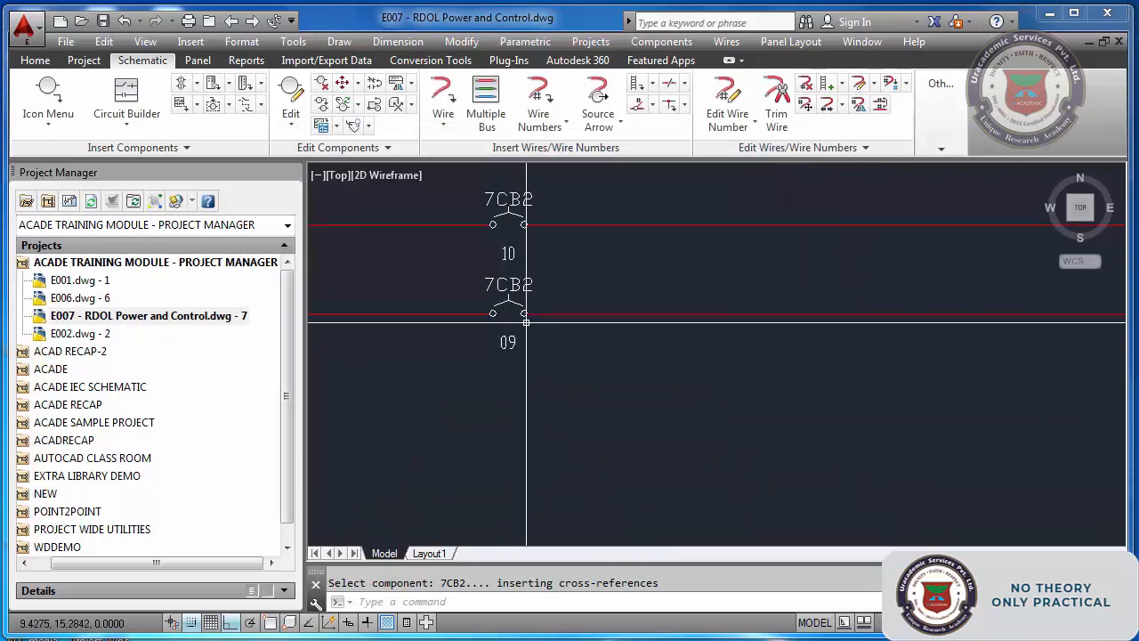
scroll(546, 326, down, 4)
scroll(538, 316, up, 6)
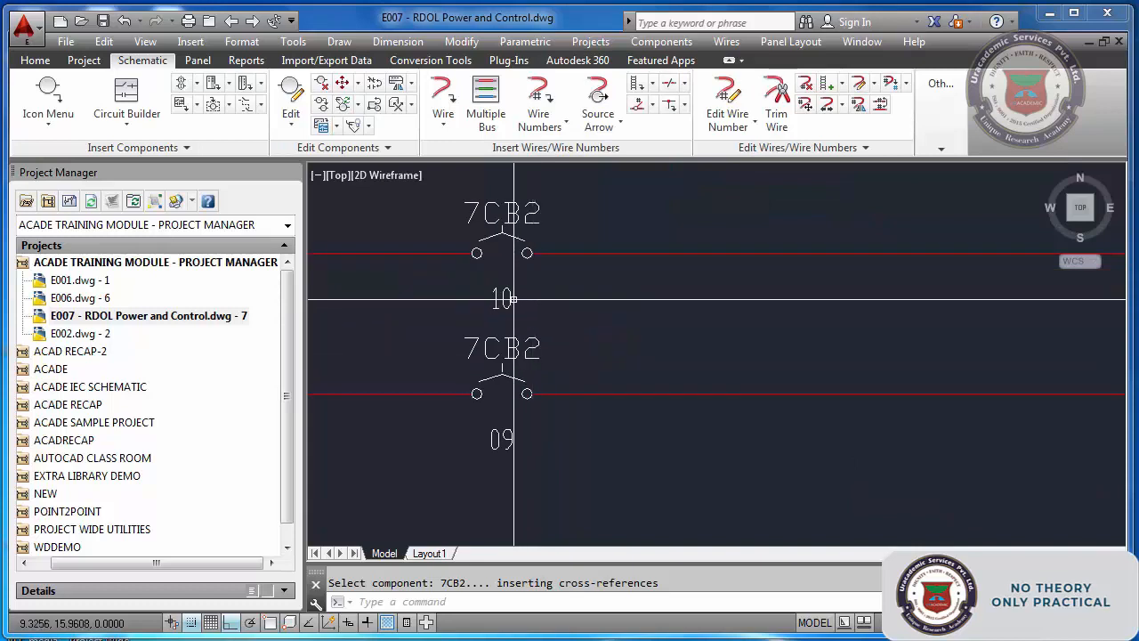
right_click(514, 299)
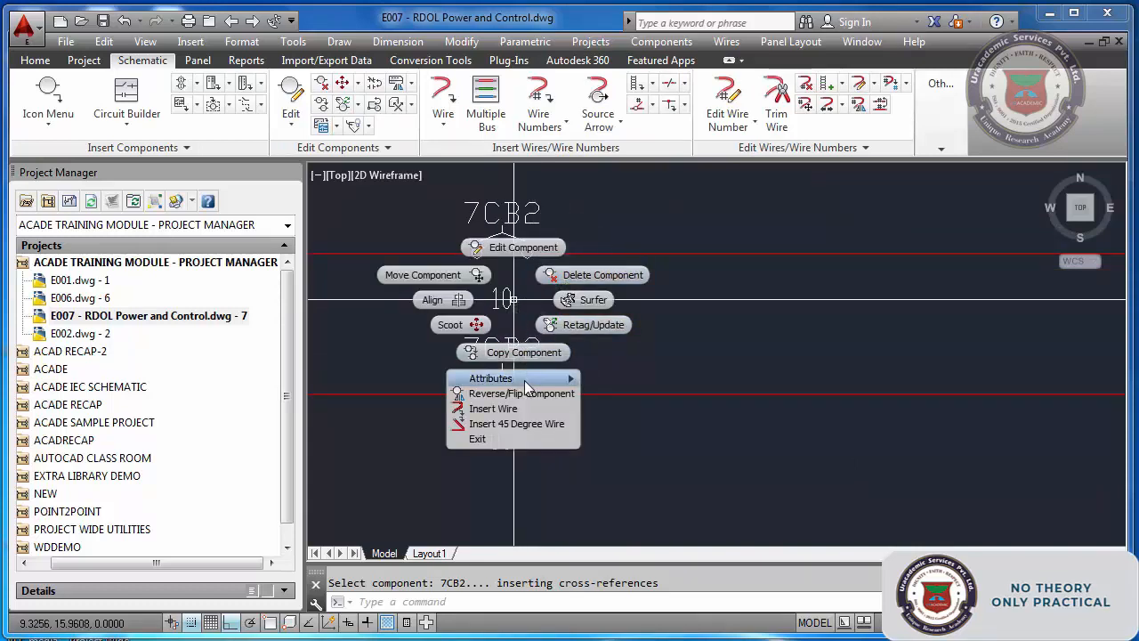
mouse_move(561, 379)
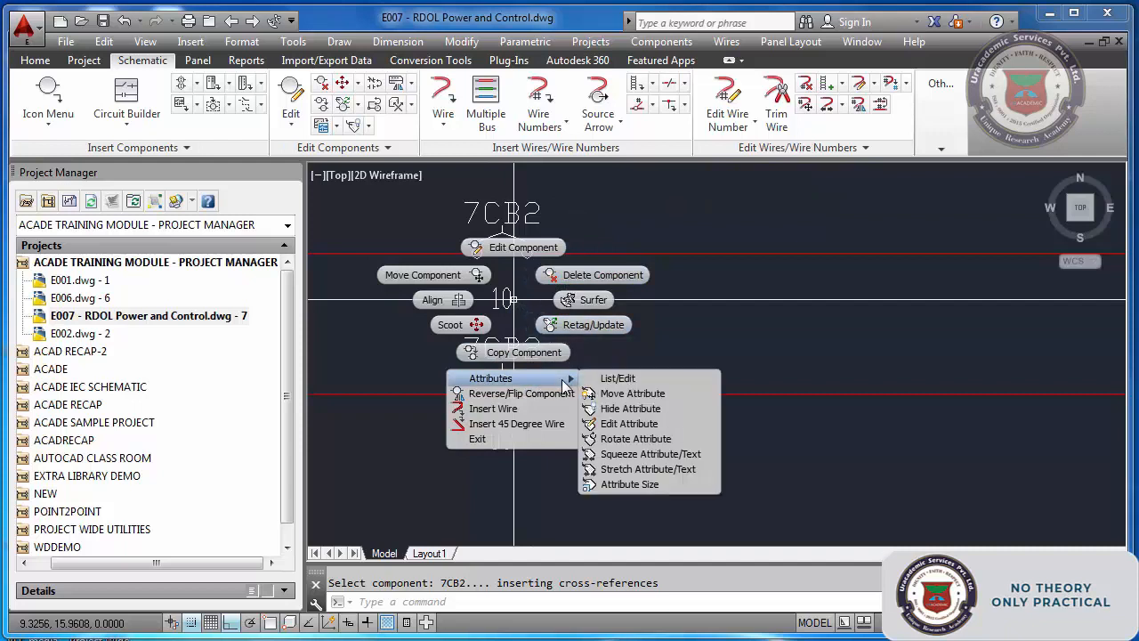
click(622, 412)
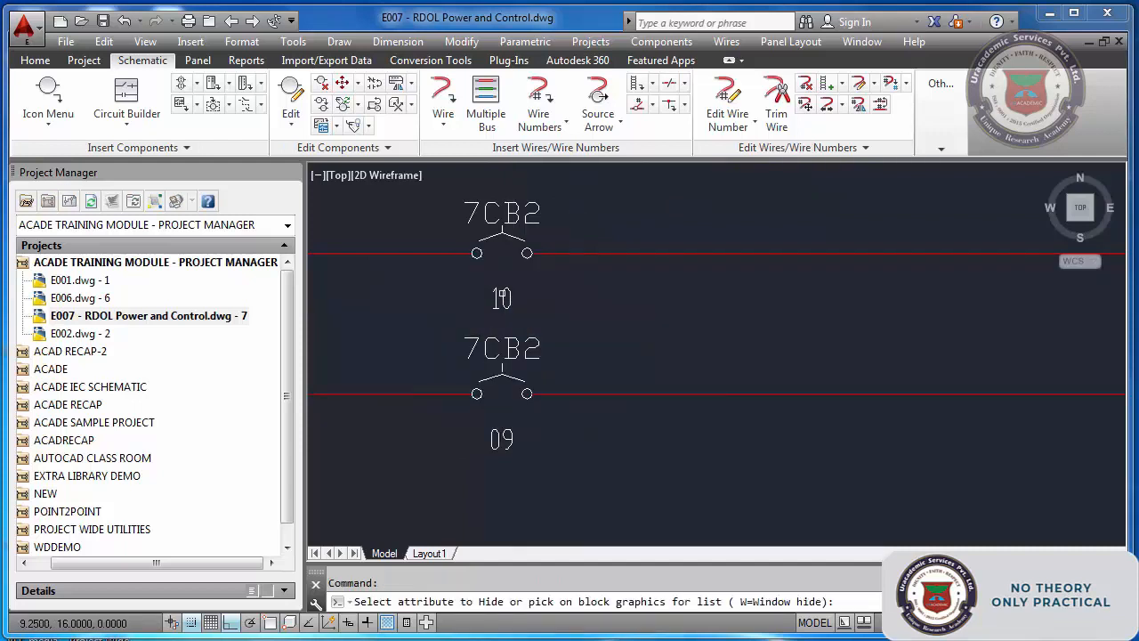
click(502, 297)
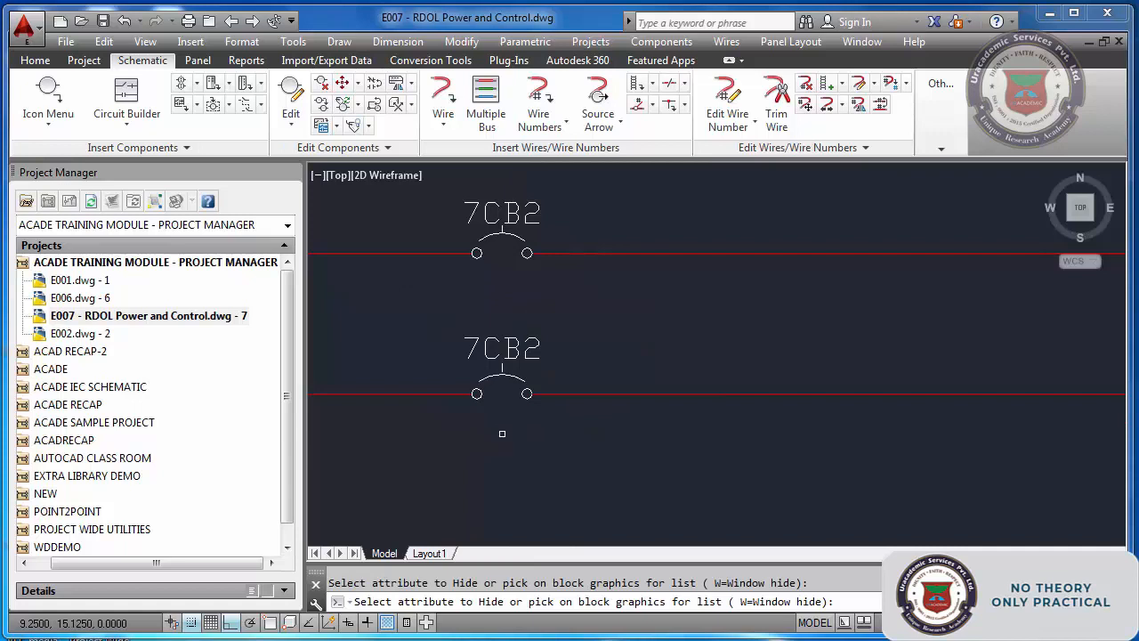
key(Escape)
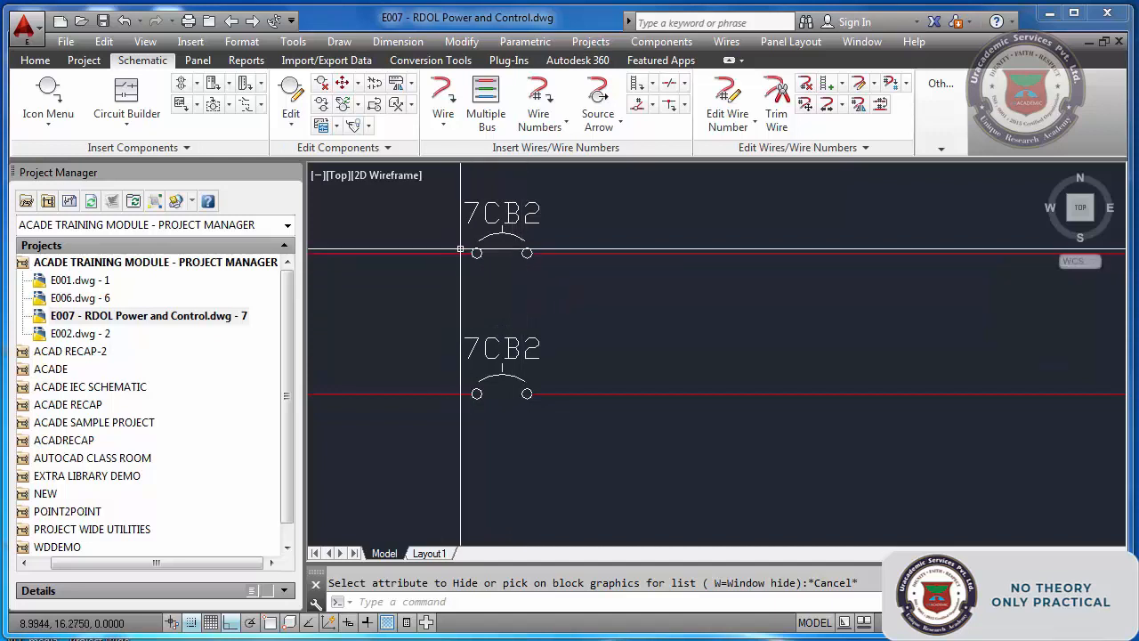
Link the two 7CB2 control-circuit breaker poles with a dashed line, starting from the upper pole
scroll(512, 241, down, 8)
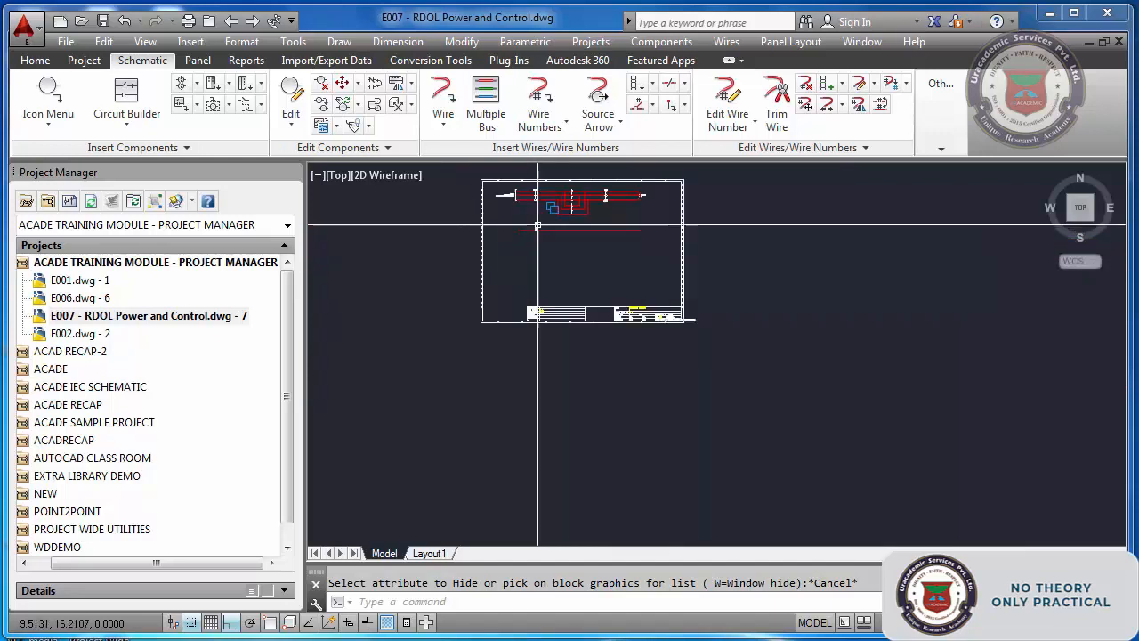
scroll(532, 194, up, 6)
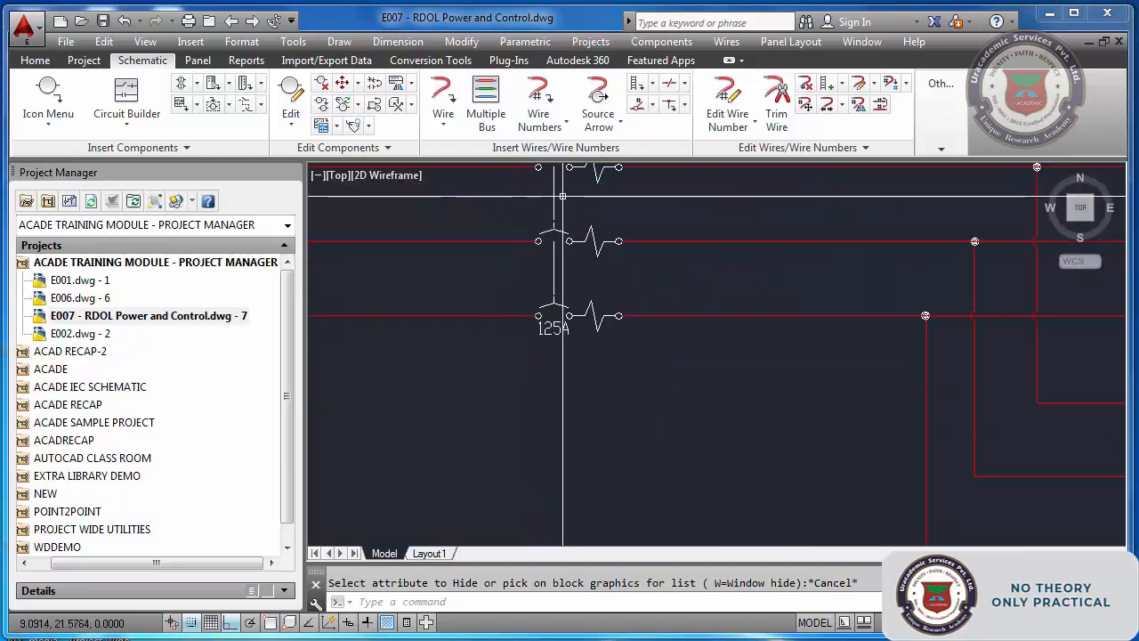
scroll(559, 198, down, 2)
scroll(559, 198, up, 4)
scroll(558, 198, down, 3)
scroll(558, 198, up, 1)
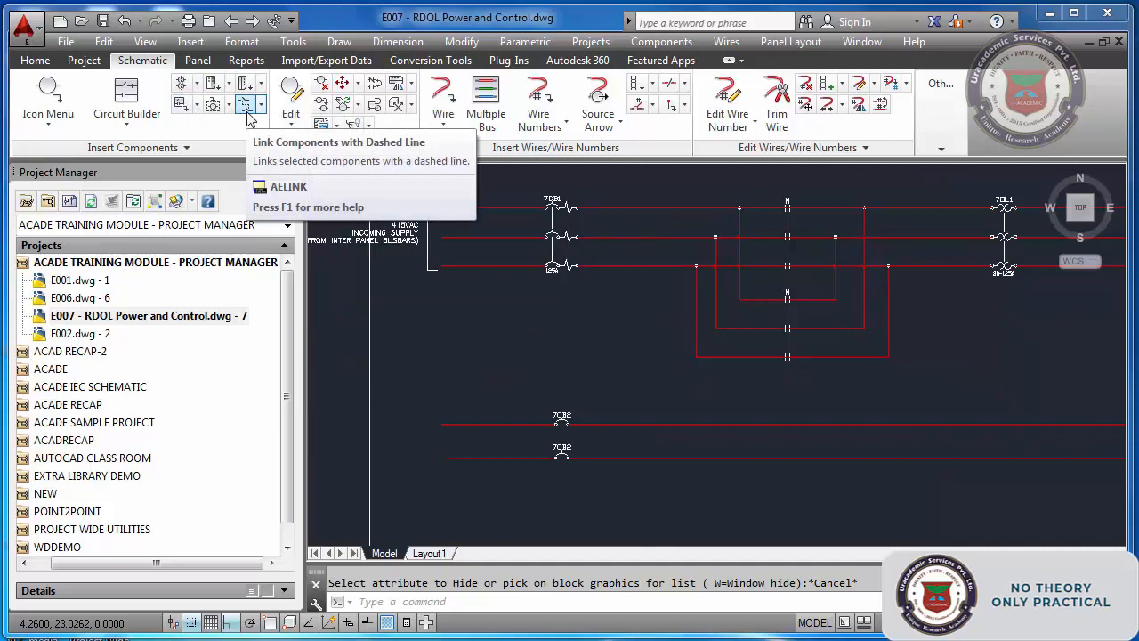
click(247, 113)
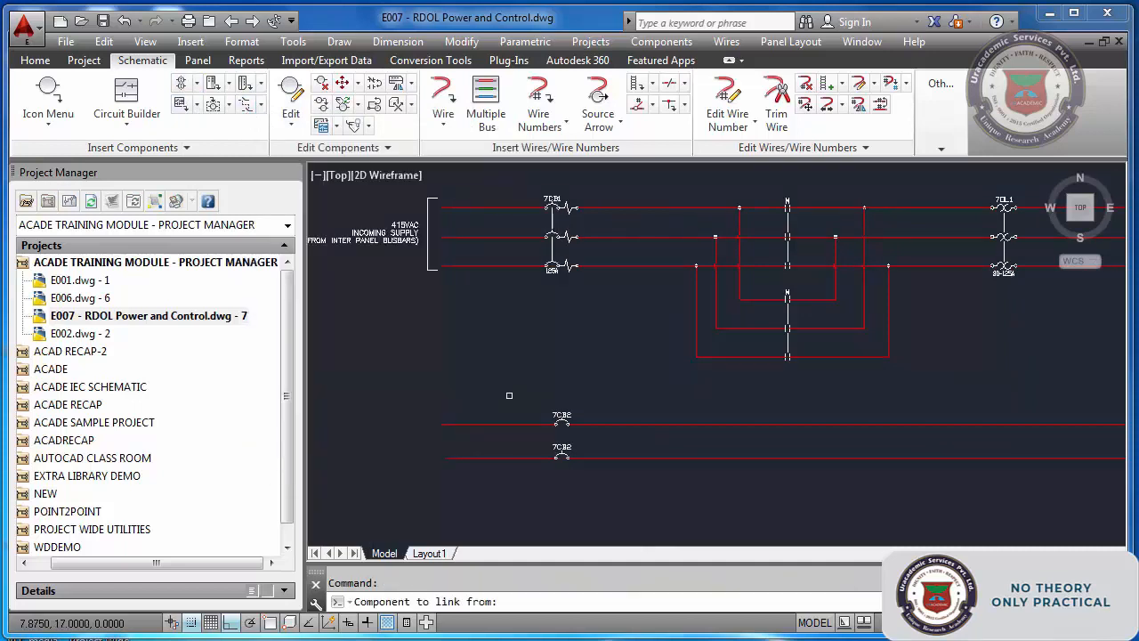
scroll(568, 442, up, 4)
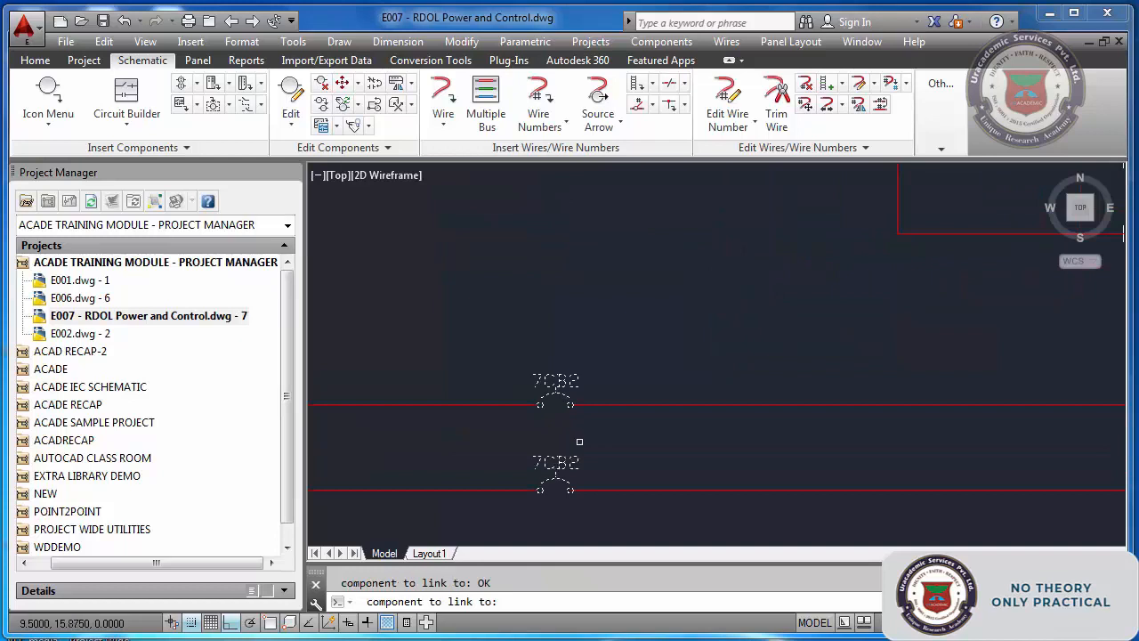
key(Return)
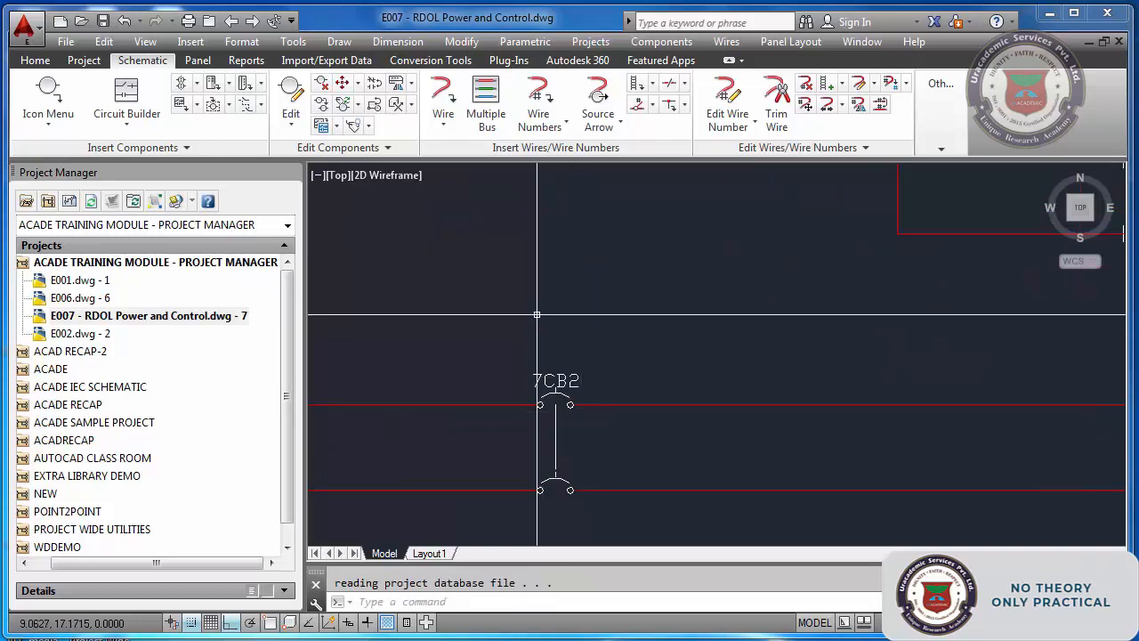
Zoom to the drawing extents and examine the layout of the power circuit and the control wires
scroll(537, 314, down, 4)
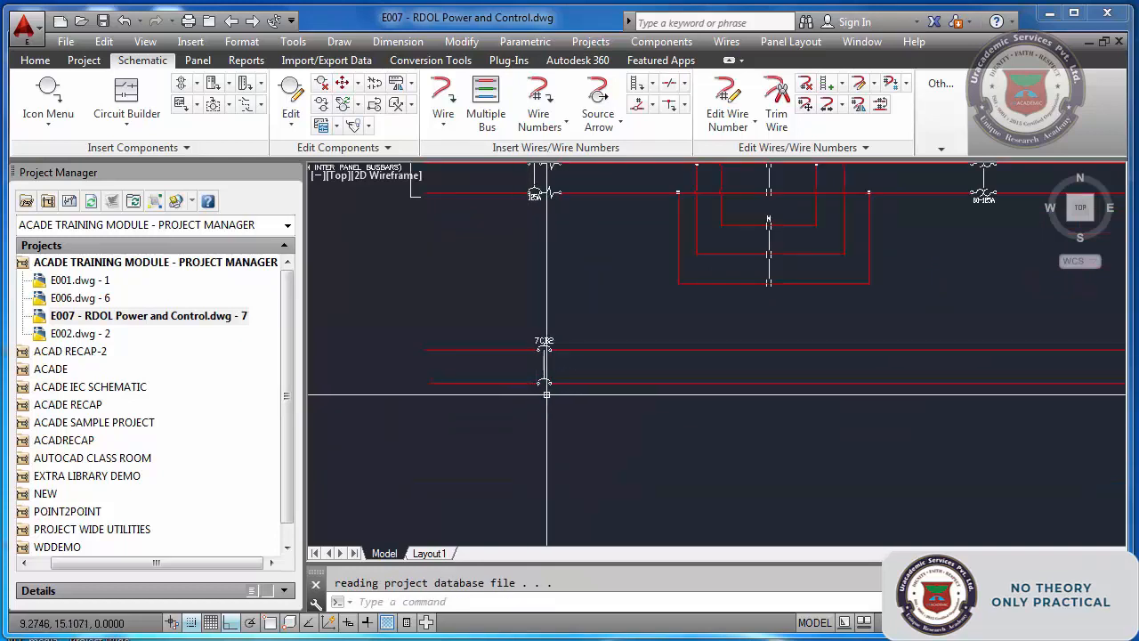
text(z)
key(Return)
text(e)
key(Return)
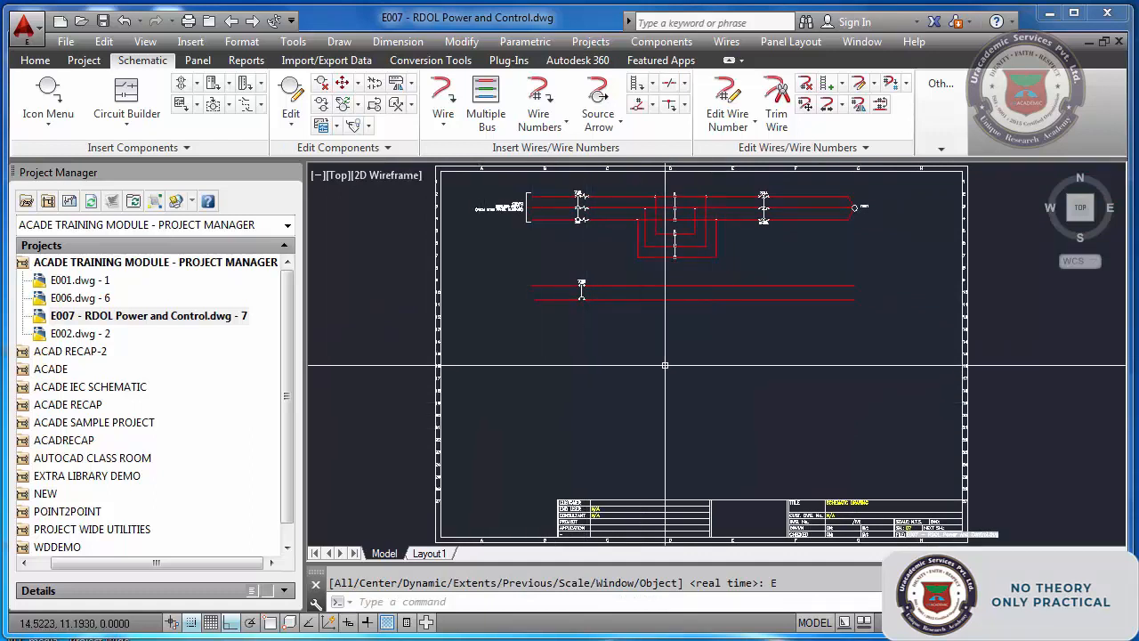
scroll(641, 285, up, 3)
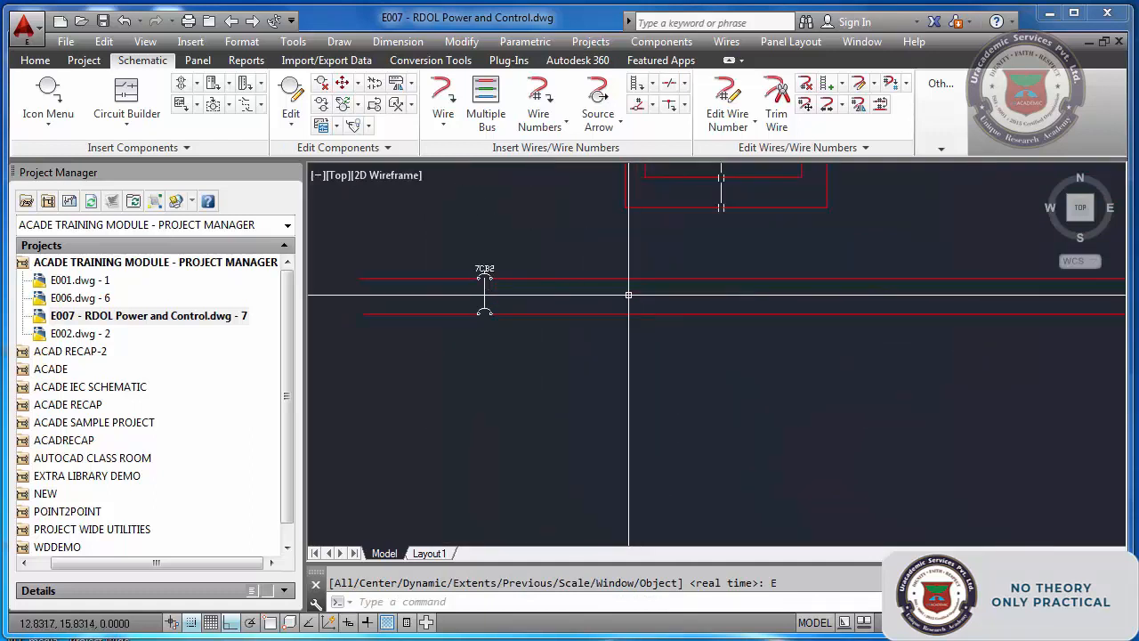
scroll(621, 367, down, 8)
scroll(621, 367, up, 8)
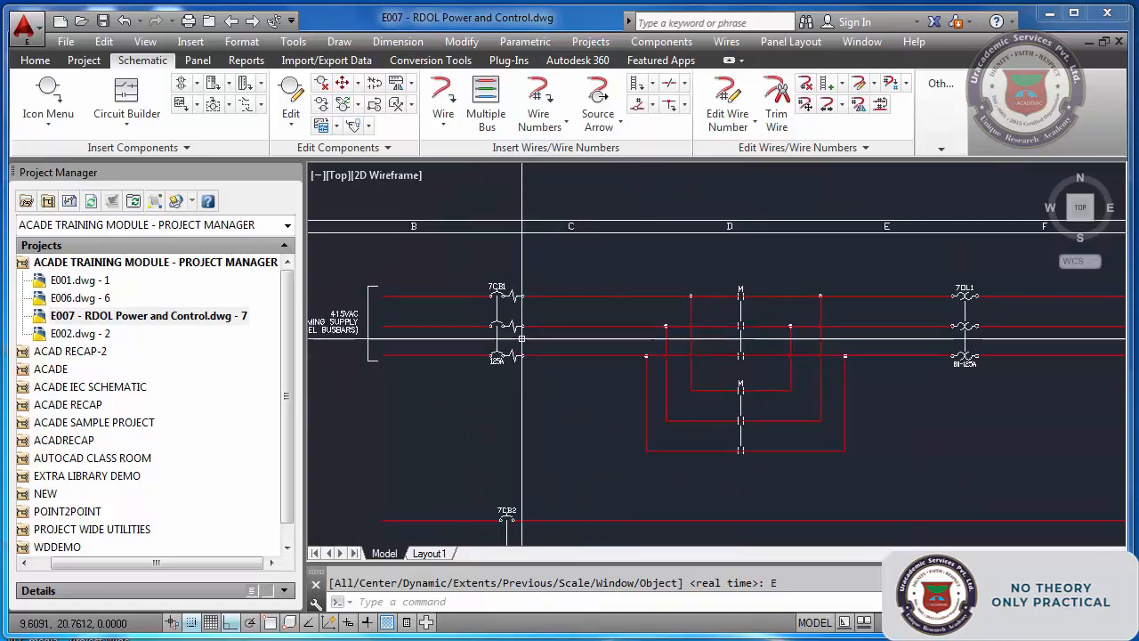
scroll(525, 365, down, 5)
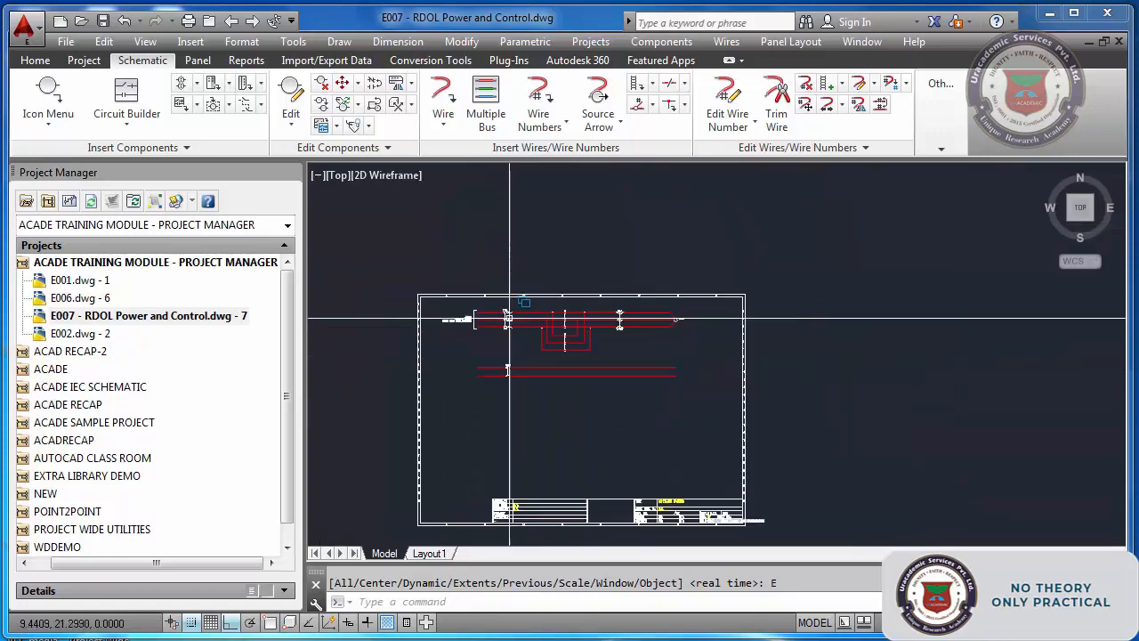
scroll(530, 378, up, 3)
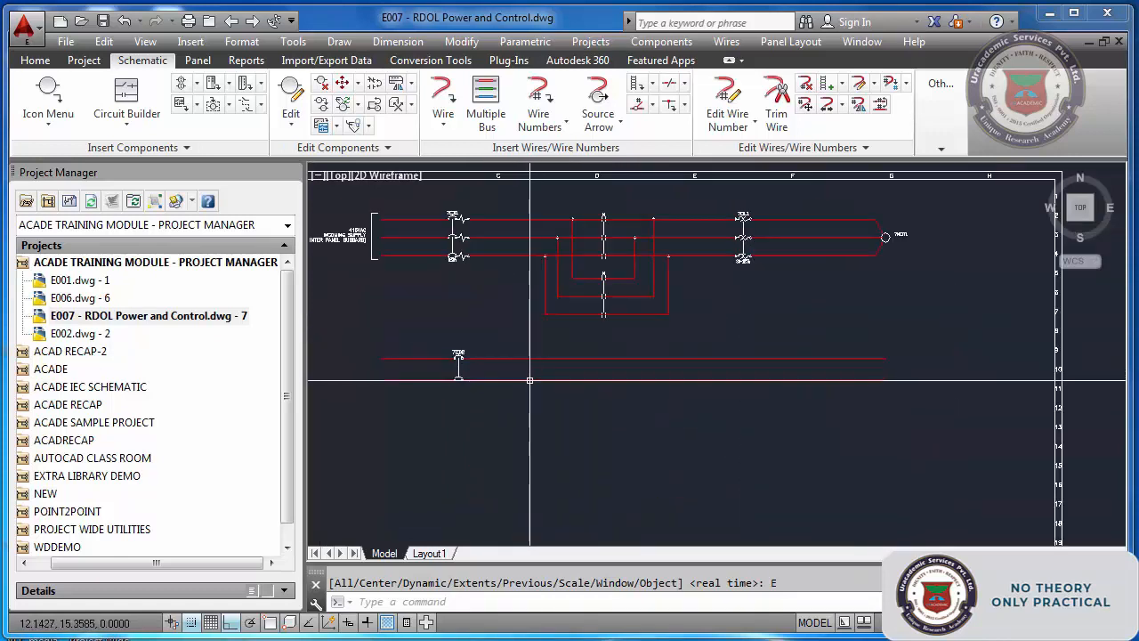
Insert a Circuit Breaker Auxiliary Contact on the lower control wire, to the right of the linked breaker, and link it to parent 7CB1
click(48, 94)
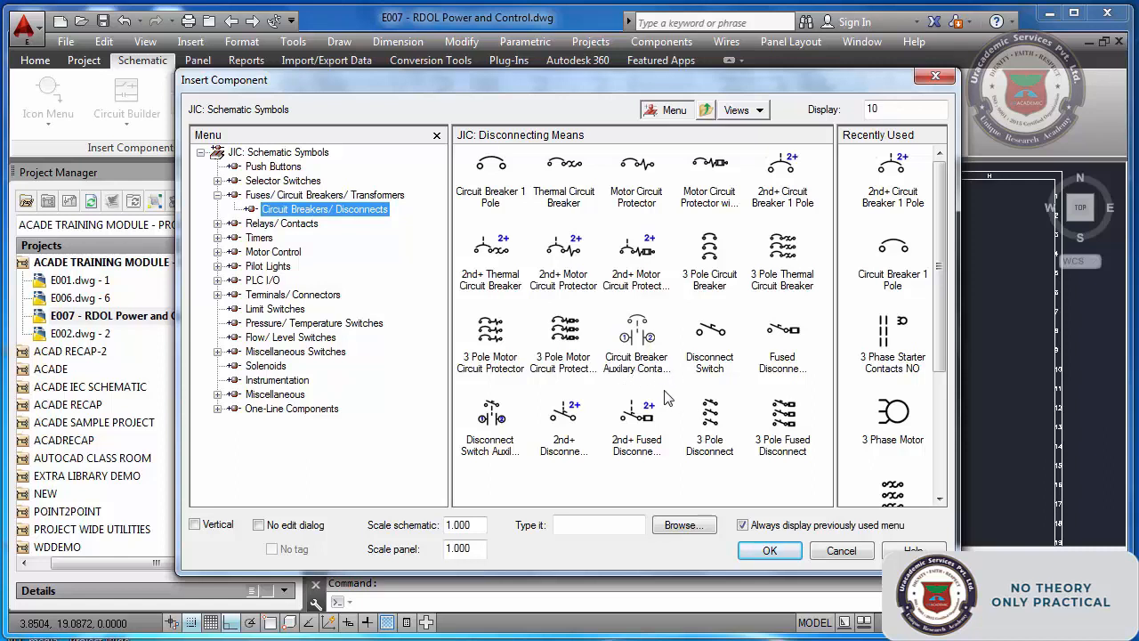
click(645, 345)
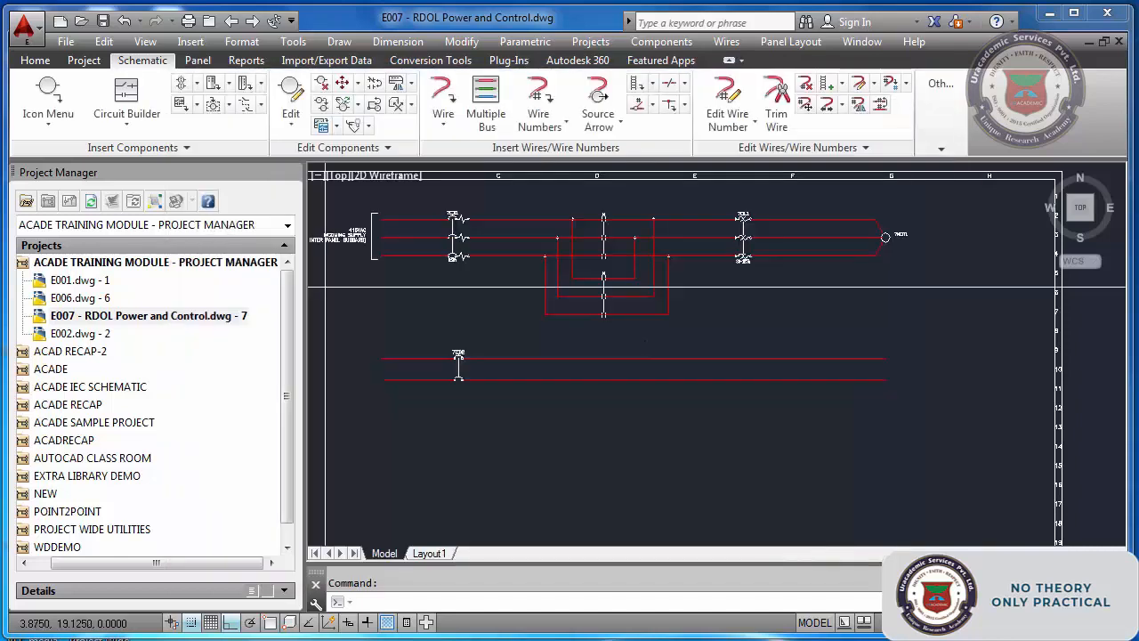
click(535, 381)
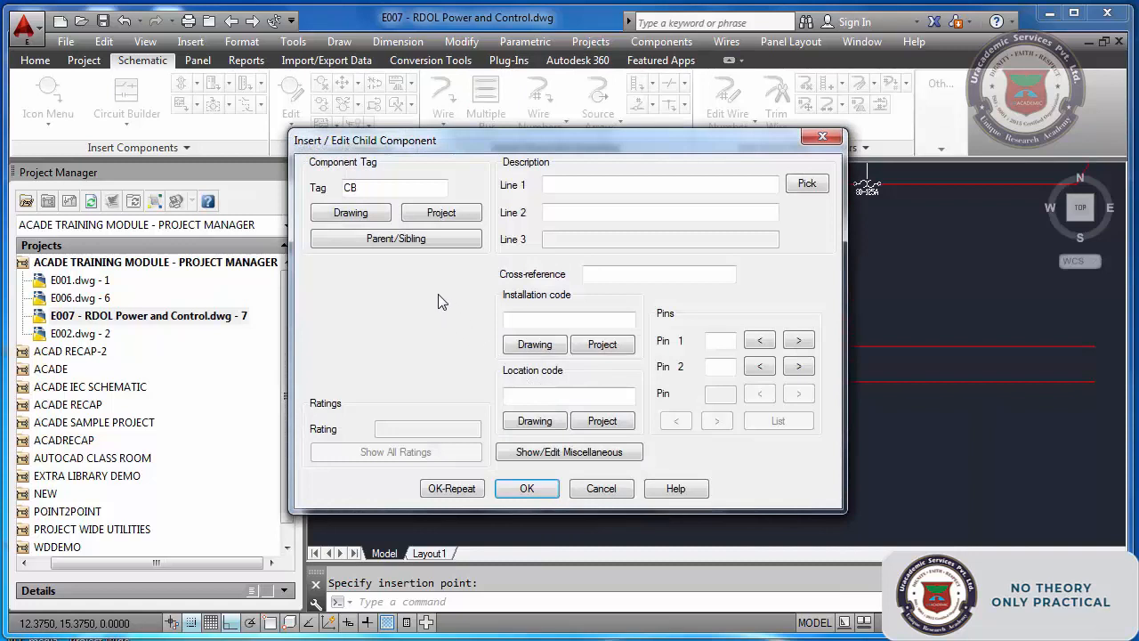
click(416, 239)
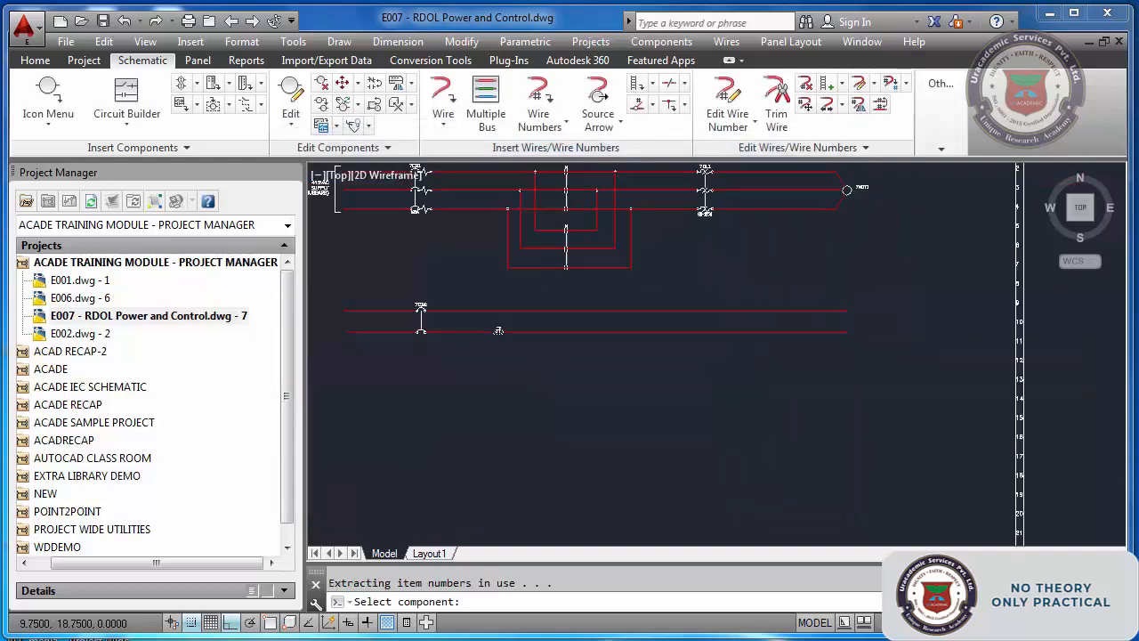
scroll(443, 238, down, 3)
scroll(712, 334, up, 6)
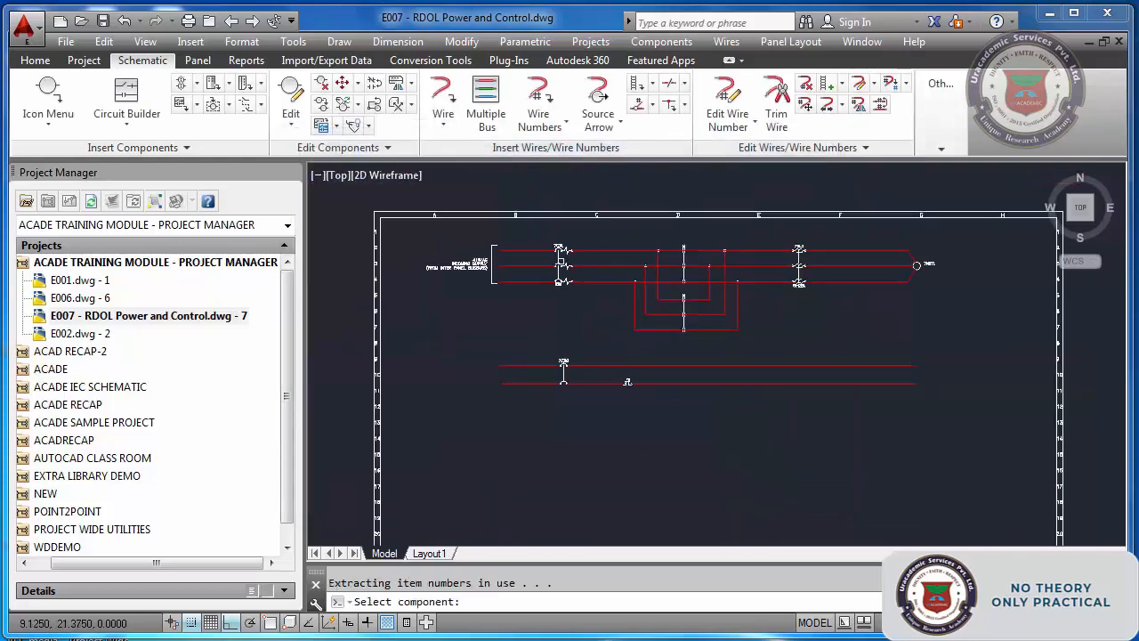
scroll(566, 257, up, 2)
click(554, 239)
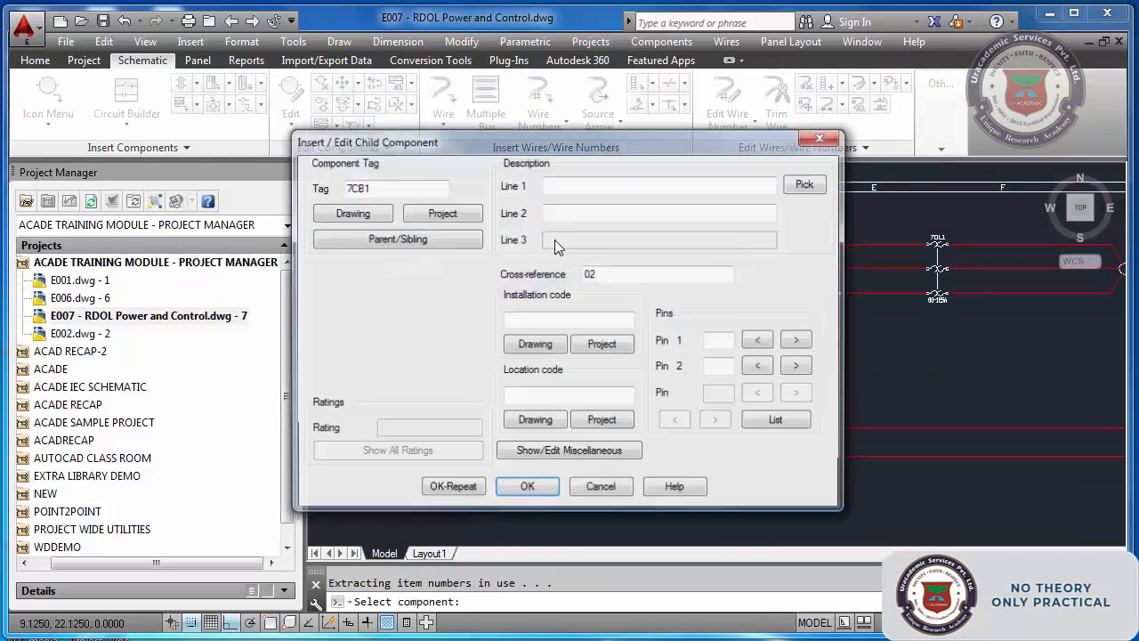
click(527, 489)
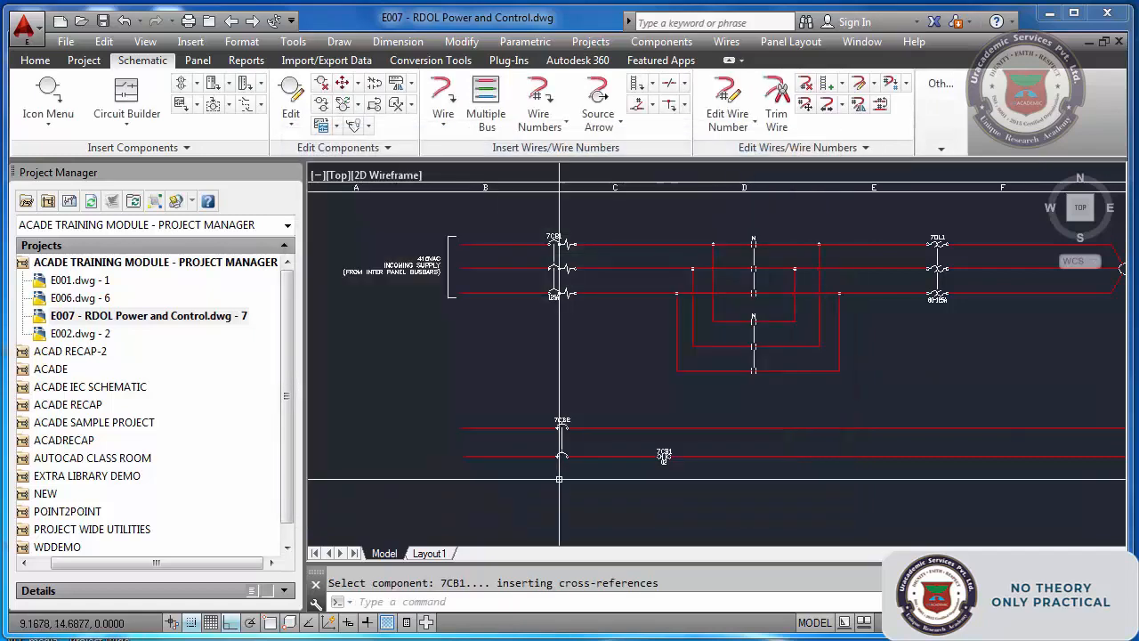
Examine the inserted auxiliary contact and its parent breaker in the power circuit
scroll(674, 469, up, 4)
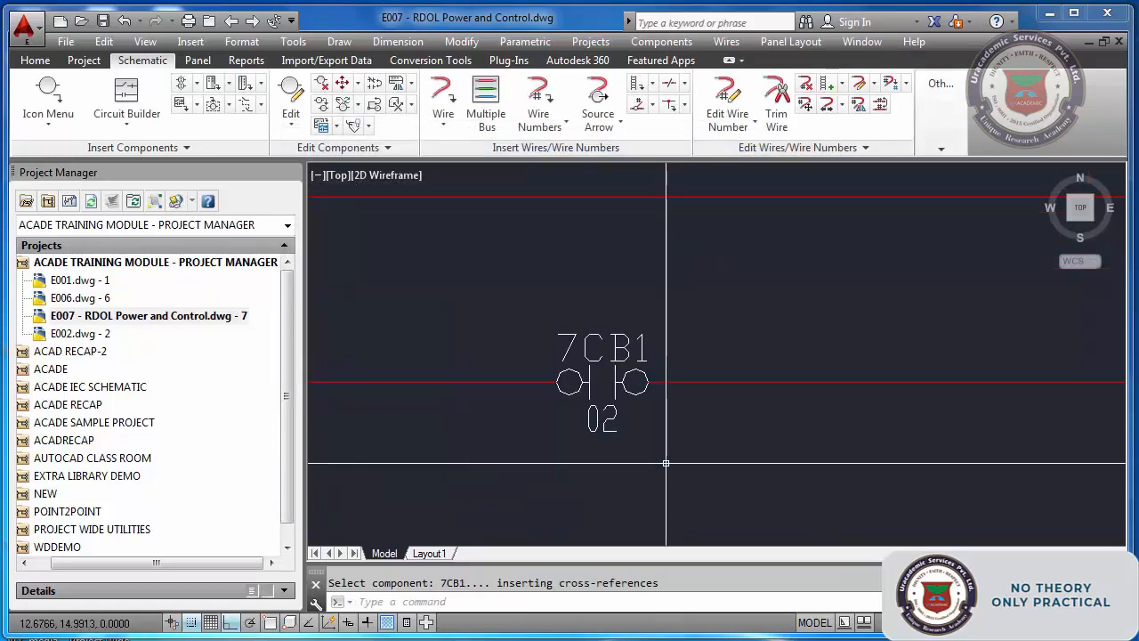
scroll(634, 441, down, 4)
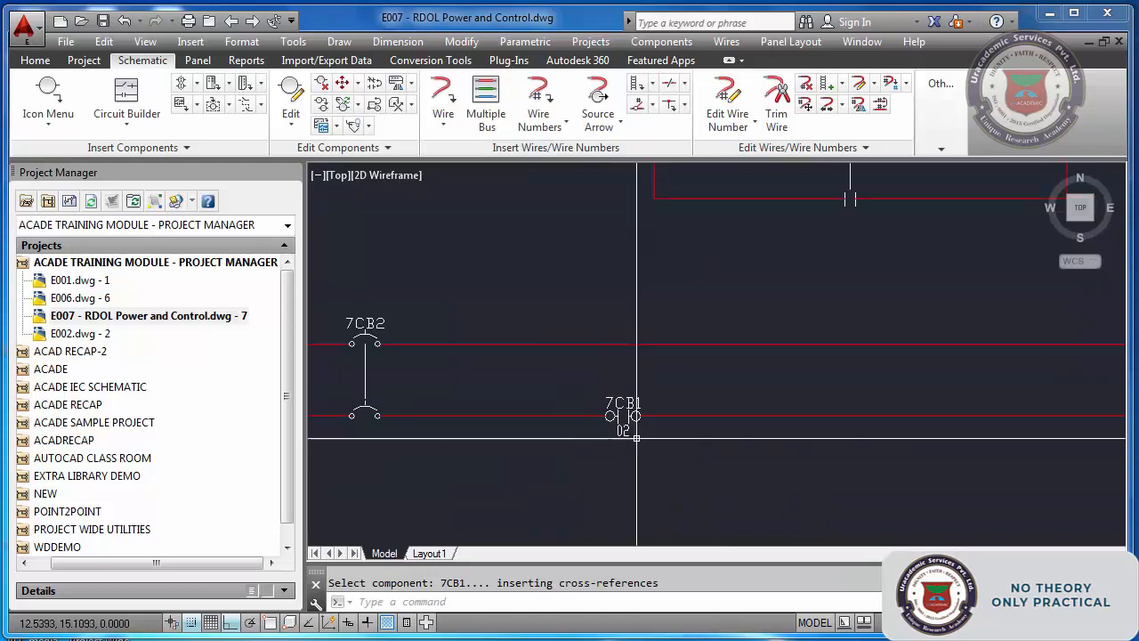
scroll(620, 372, down, 6)
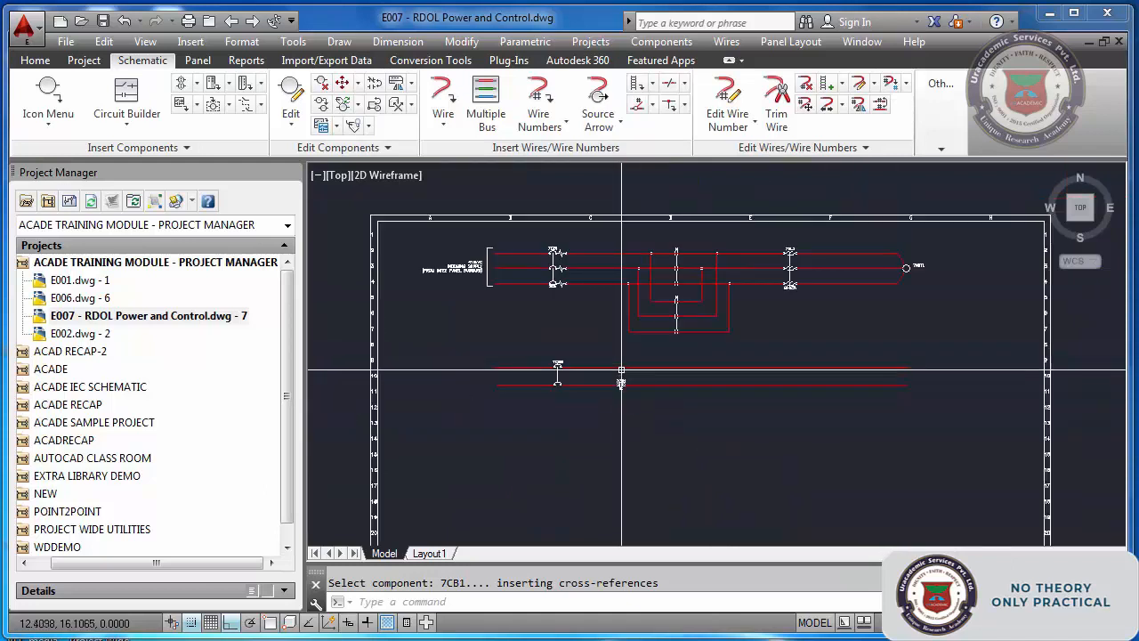
scroll(557, 274, up, 4)
scroll(557, 275, up, 2)
scroll(558, 274, down, 5)
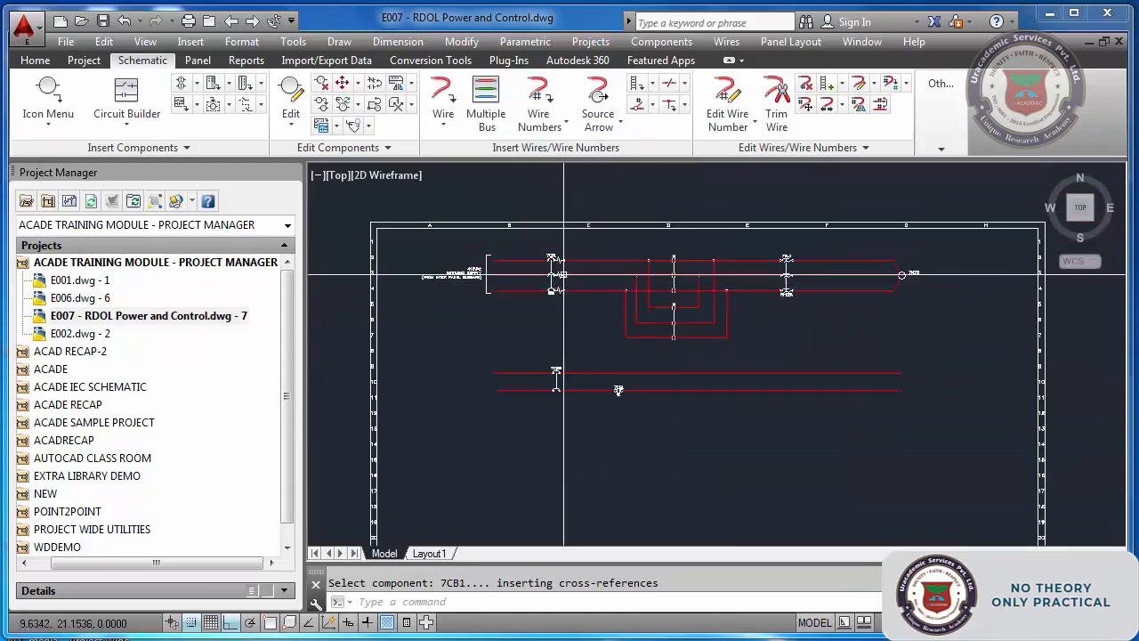
scroll(560, 273, up, 5)
scroll(536, 273, down, 3)
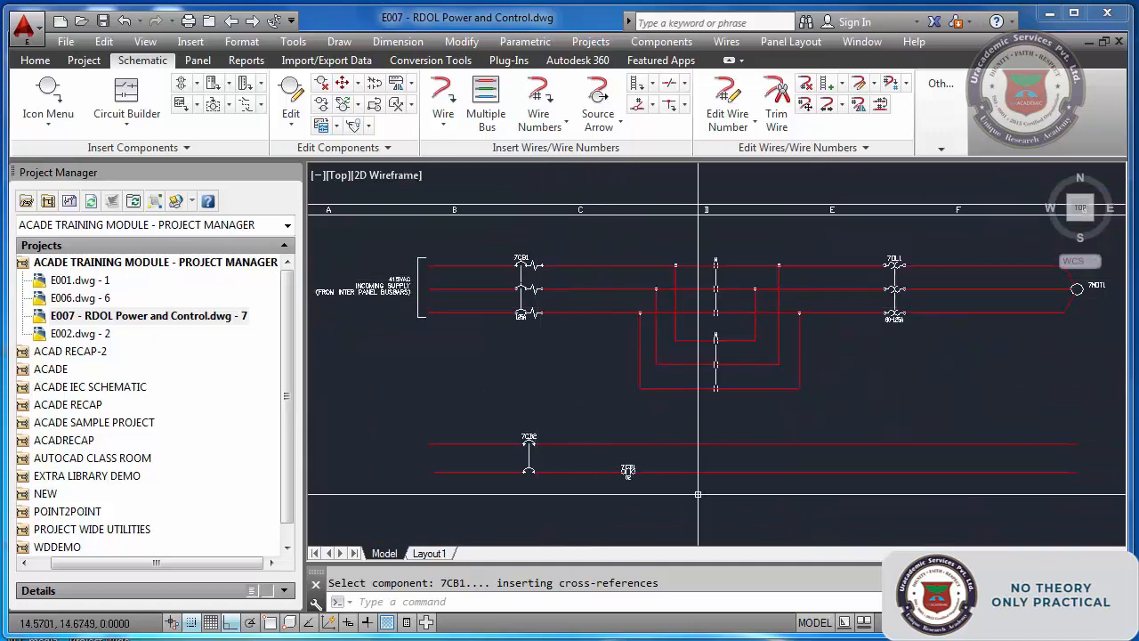
scroll(692, 490, down, 3)
scroll(692, 489, up, 1)
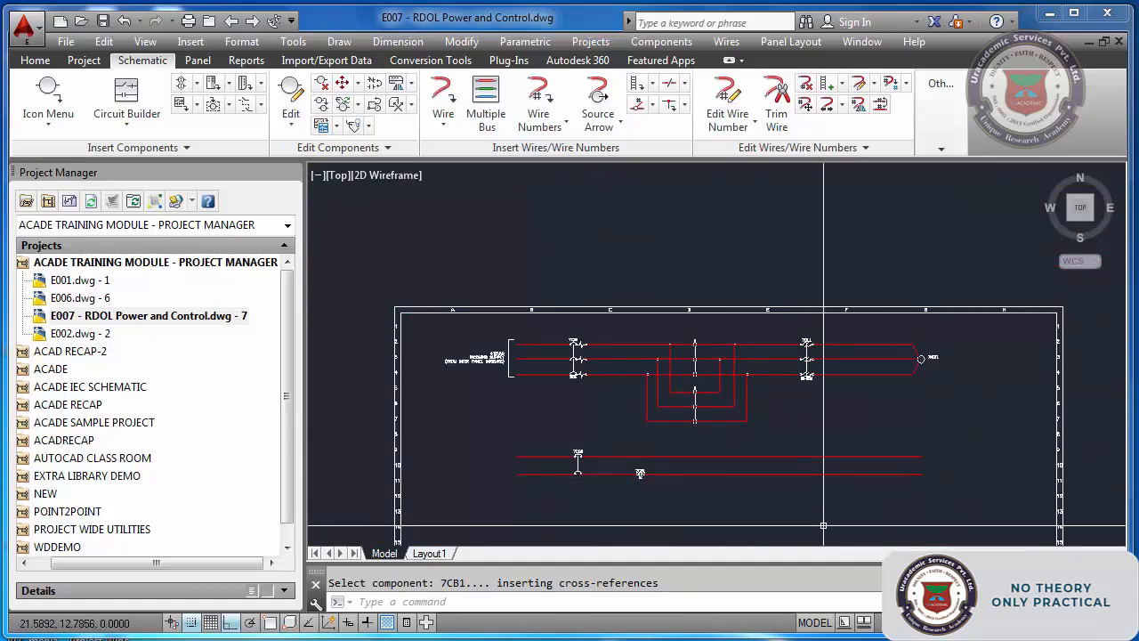
Insert a Relay Coil near the motor end of the lower control wire, keeping the proposed tag 7CR1
scroll(824, 524, up, 2)
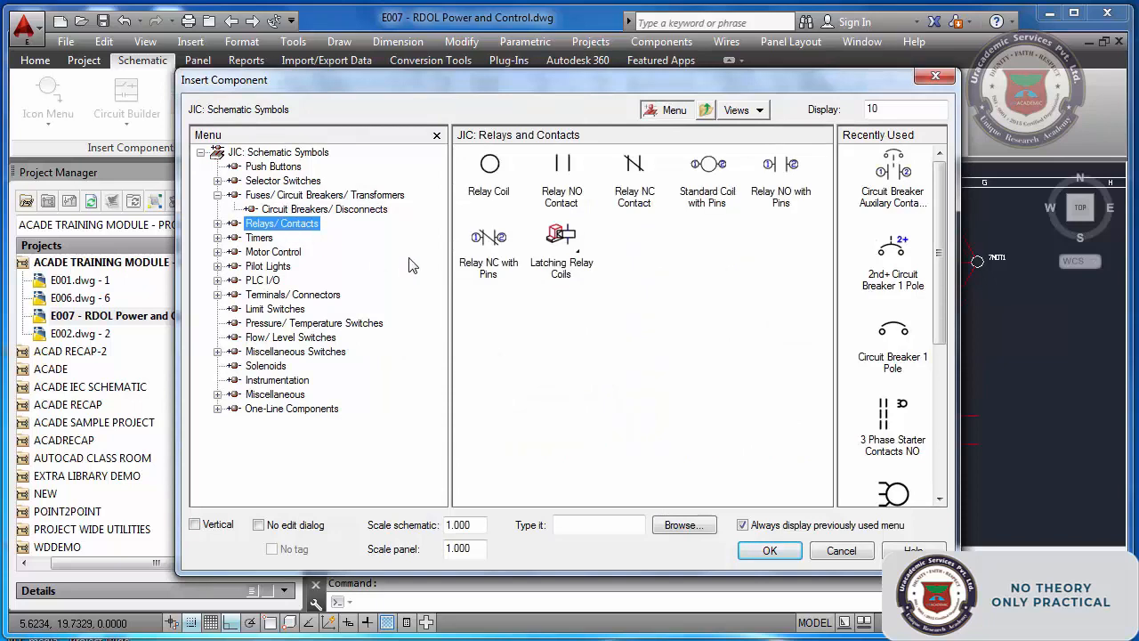
click(491, 169)
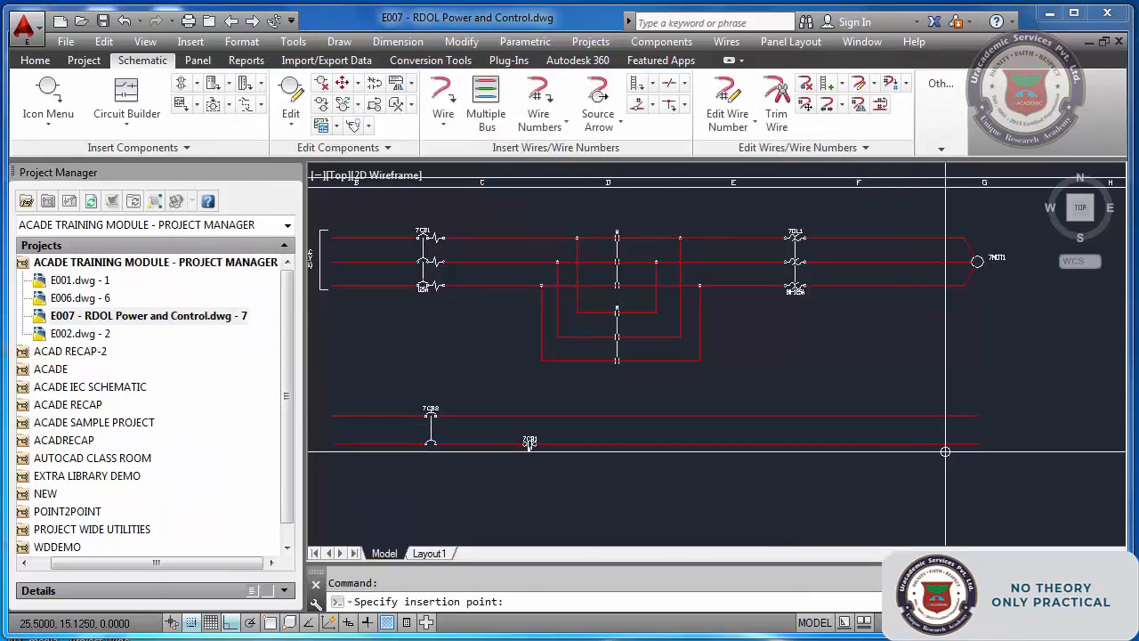
click(530, 443)
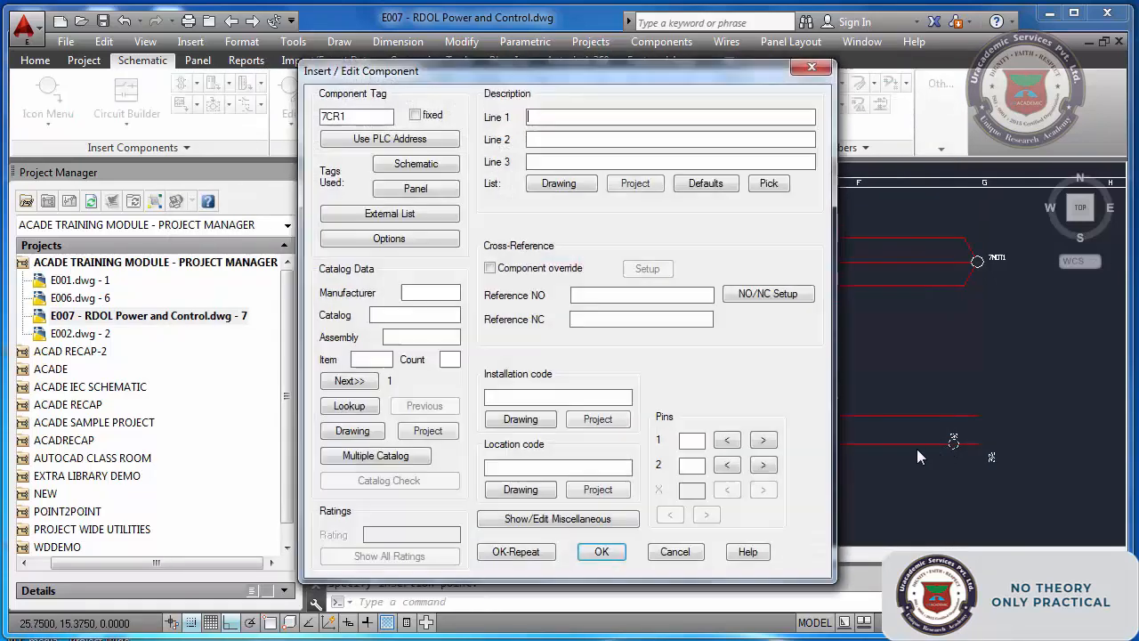
click(602, 552)
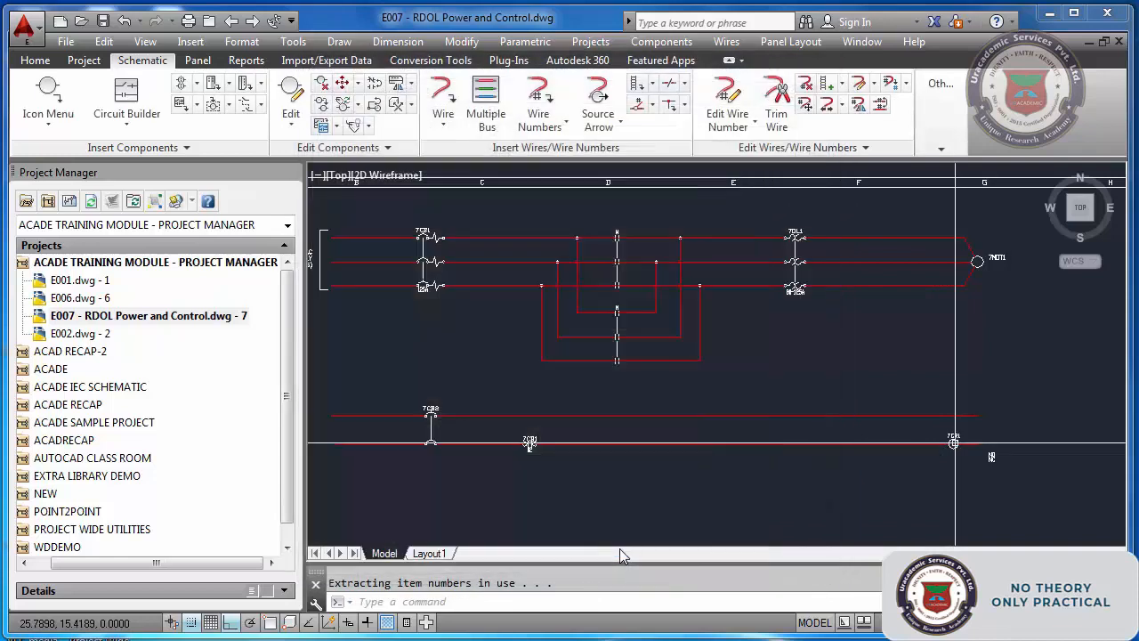
Draw a vertical wire joining the upper and lower control wires at their ends beyond the relay coil
click(444, 93)
click(974, 430)
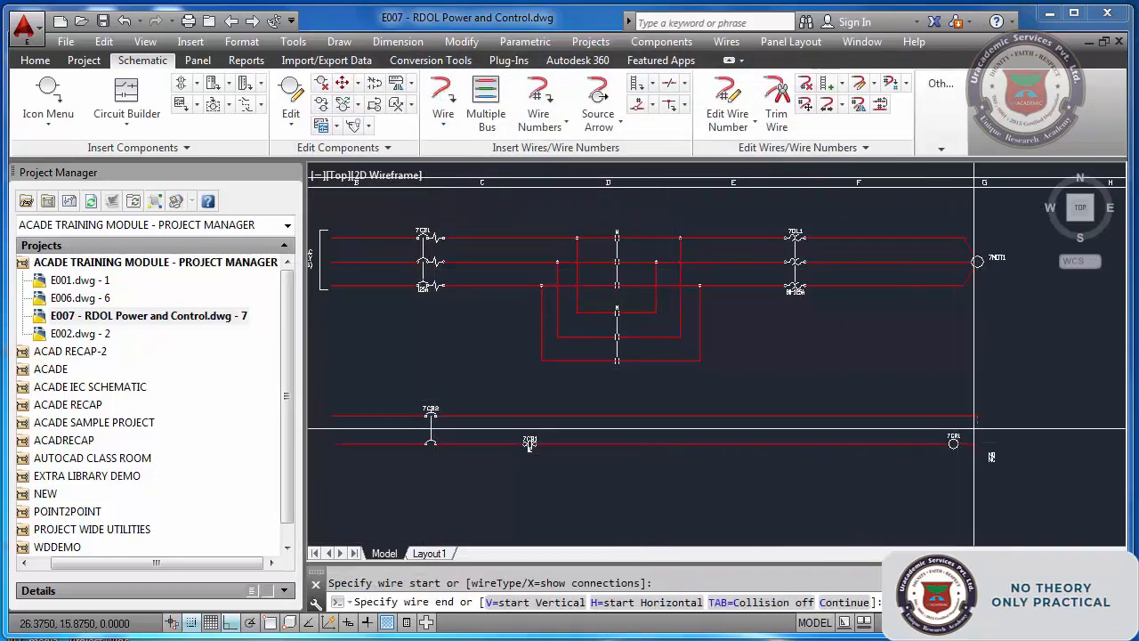
click(976, 444)
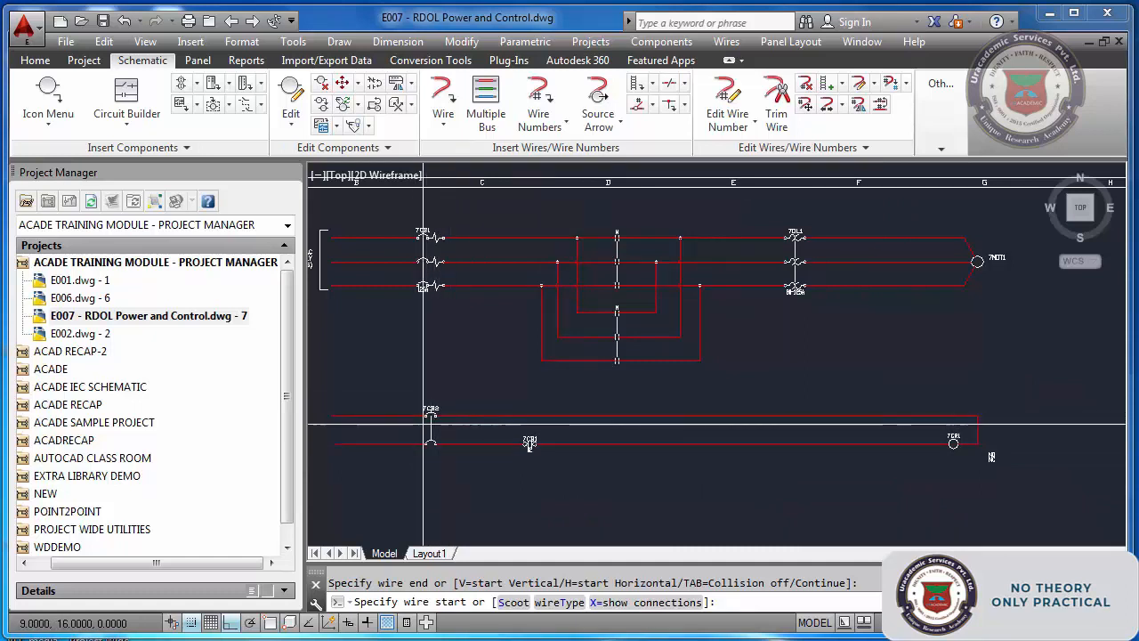
scroll(423, 424, up, 4)
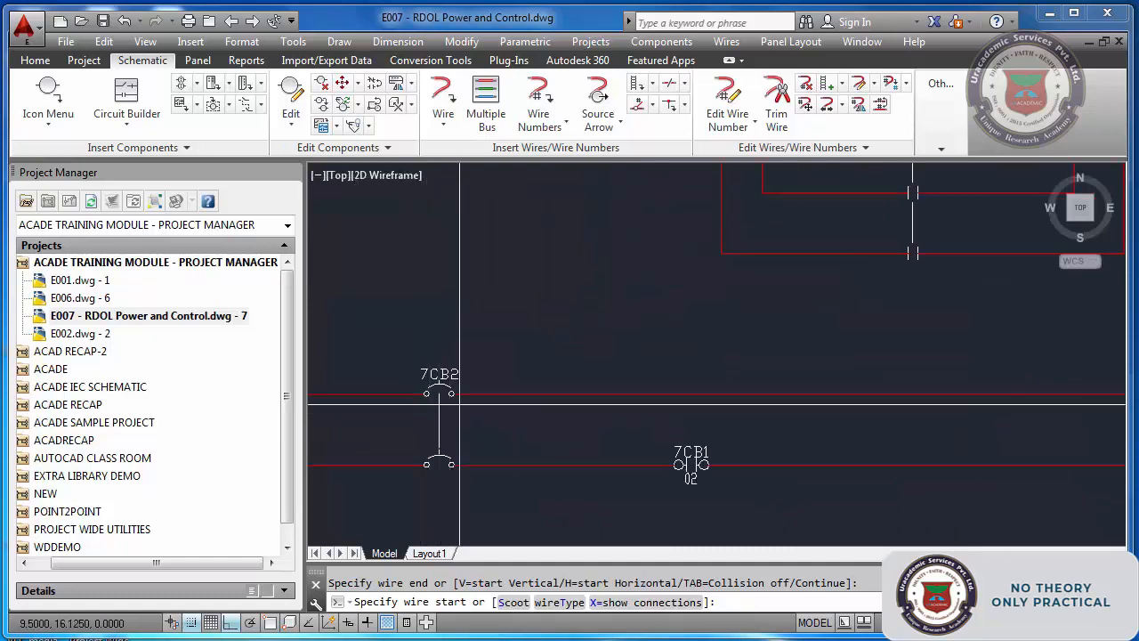
scroll(459, 405, down, 4)
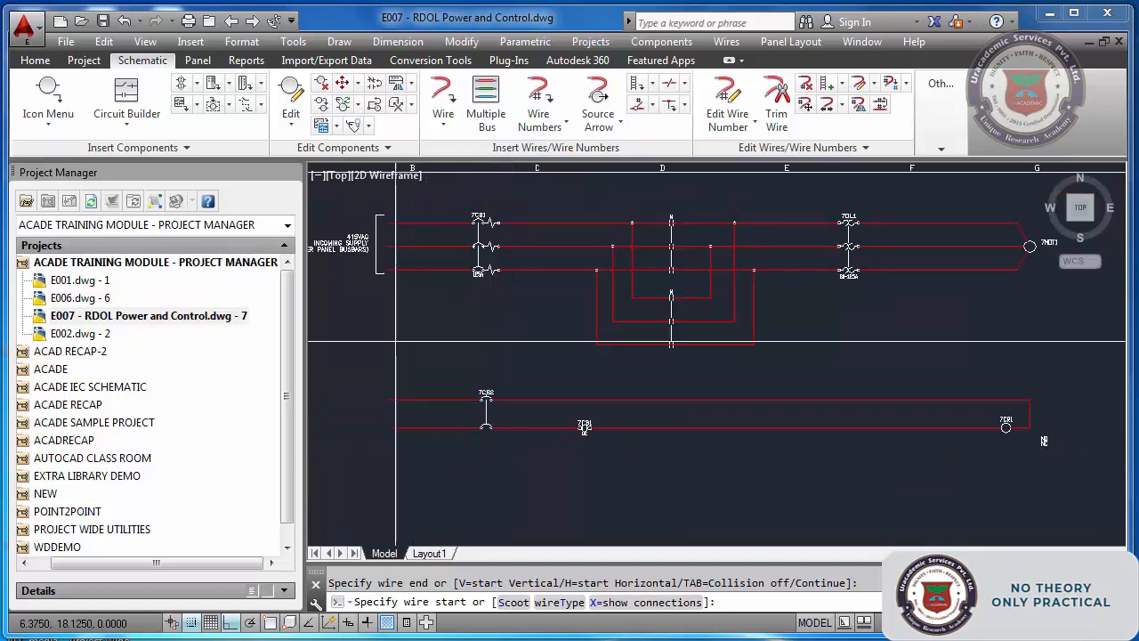
key(Escape)
text(C)
key(Return)
text(C)
key(Return)
click(389, 212)
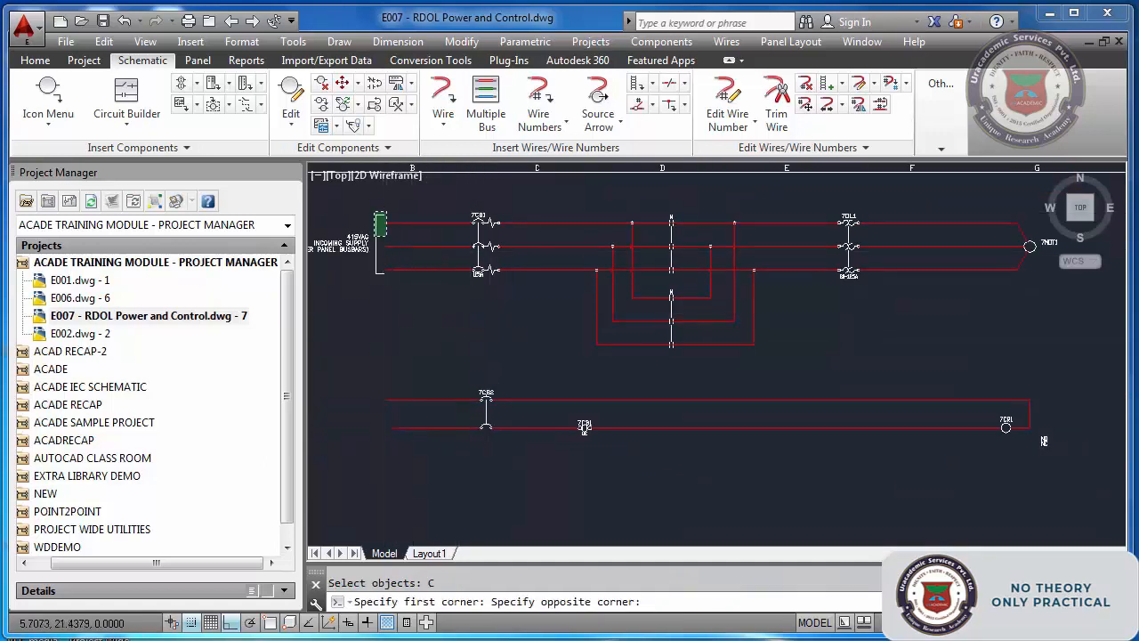
key(Escape)
Copy the incoming supply bracket and its text from the power circuit down to the start of the control wires
key(Return)
text(C)
key(Return)
click(384, 206)
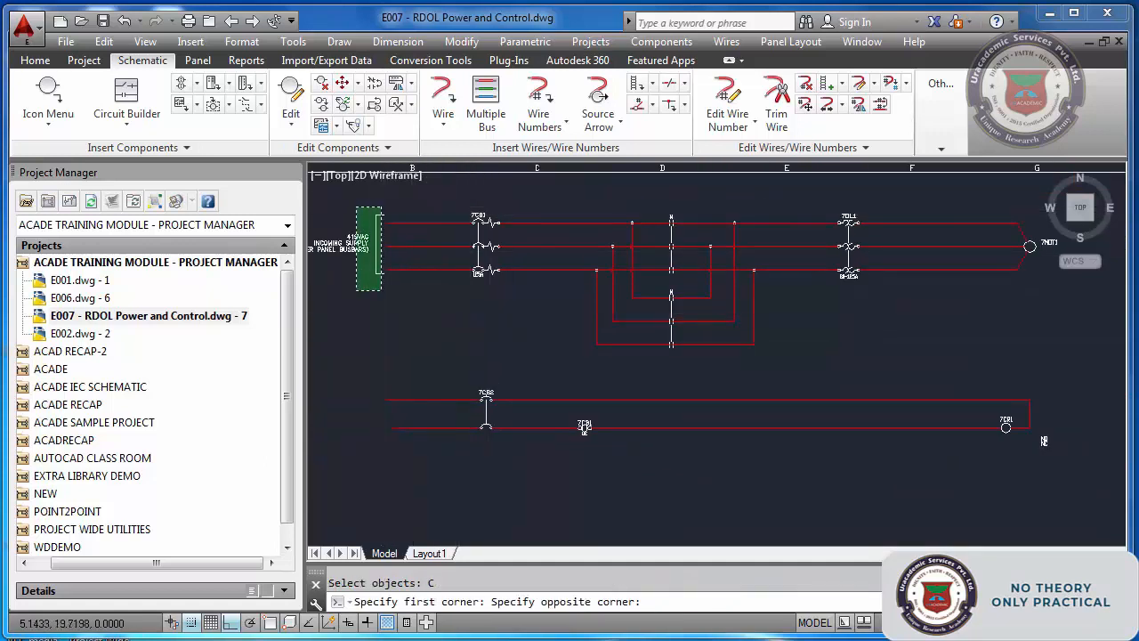
click(338, 292)
key(Return)
click(379, 273)
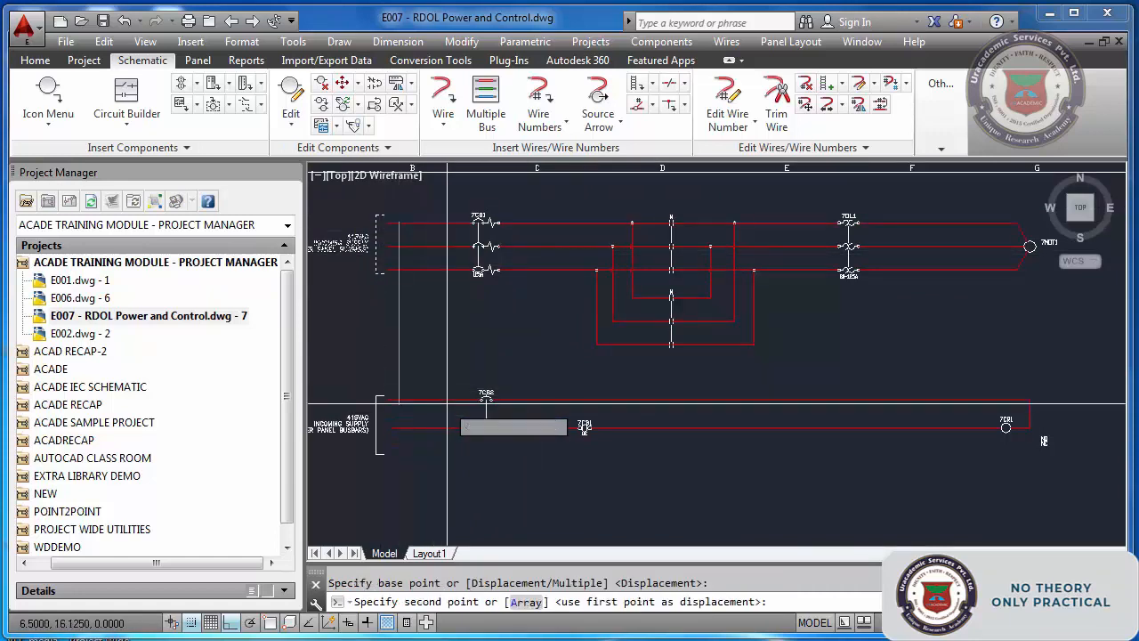
click(378, 454)
key(Escape)
text(SR)
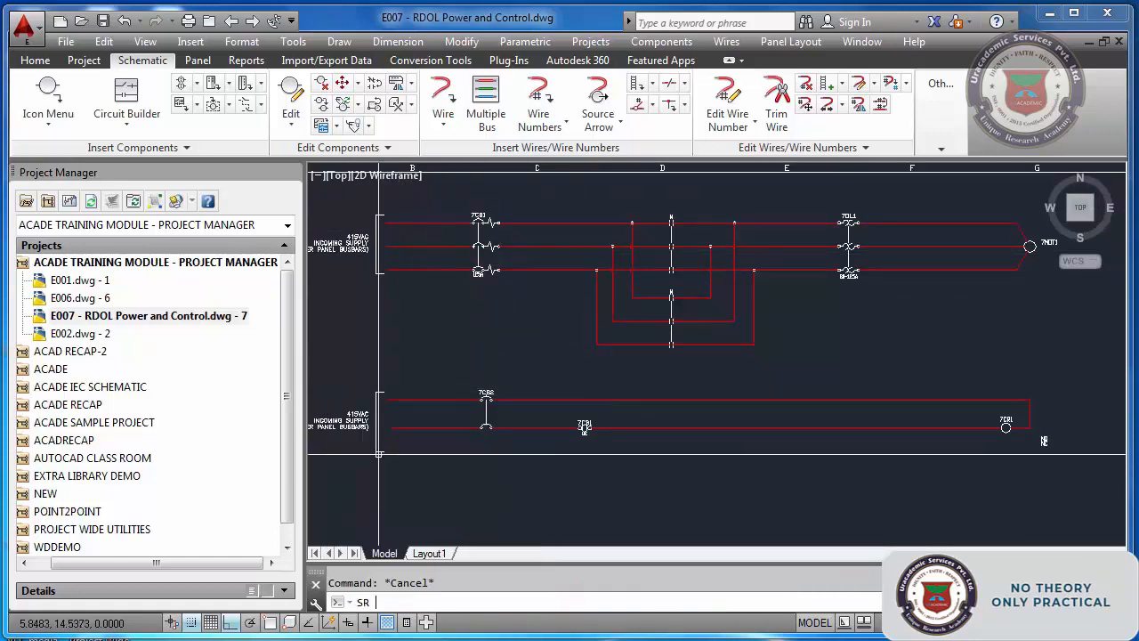
key(Return)
scroll(378, 456, up, 3)
text(SF)
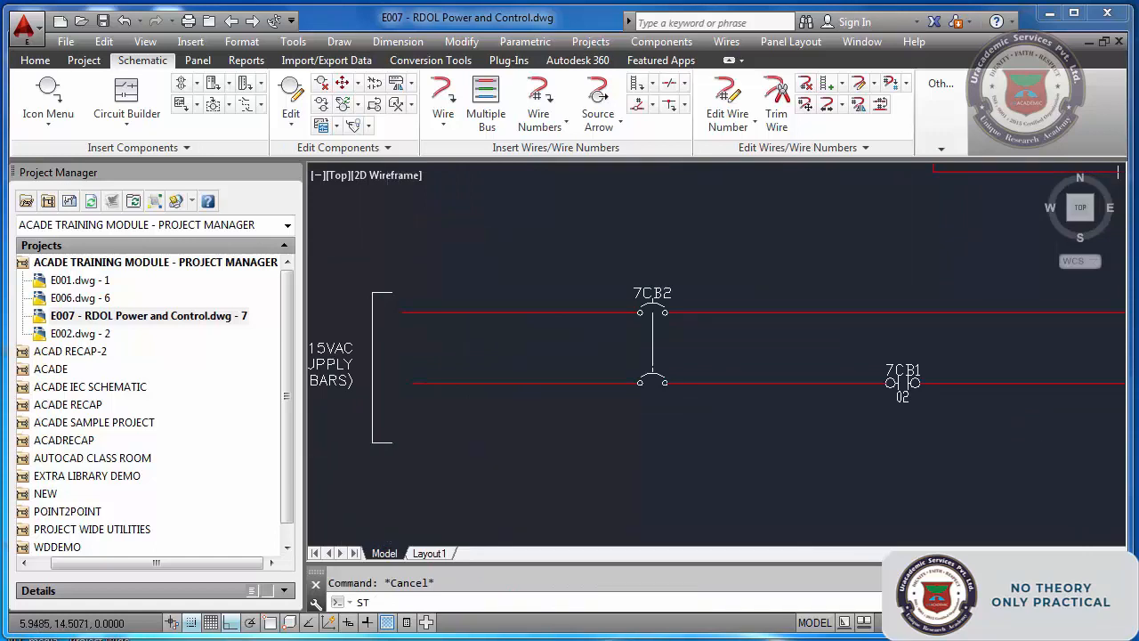
key(Return)
key(Escape)
key(Escape)
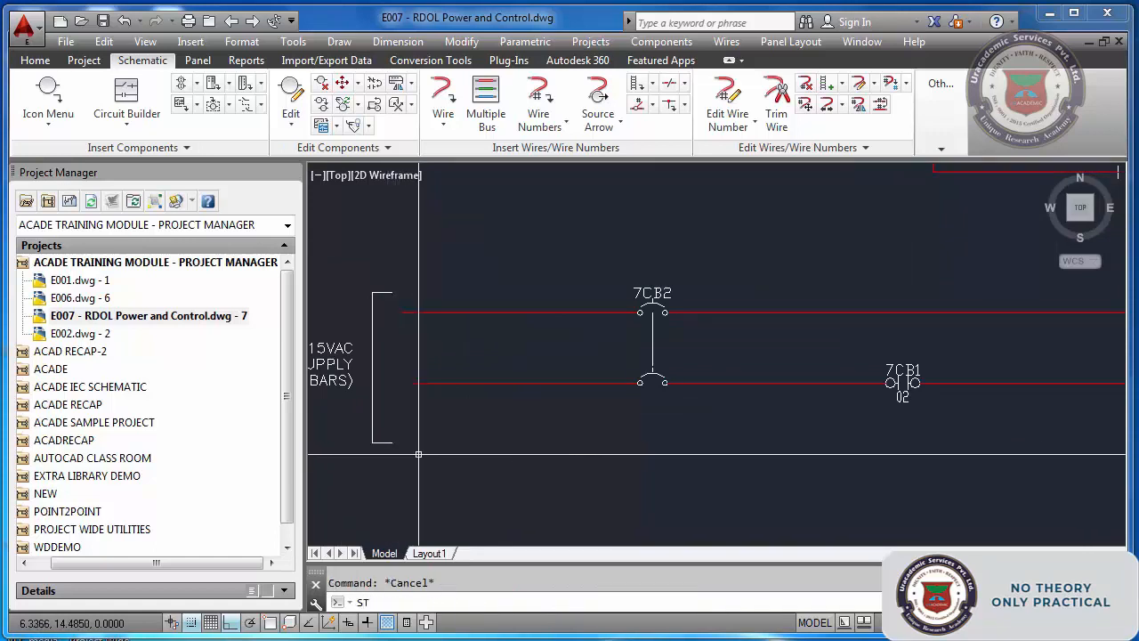
text(R)
key(Return)
click(422, 454)
click(360, 435)
key(Return)
click(424, 452)
key(Escape)
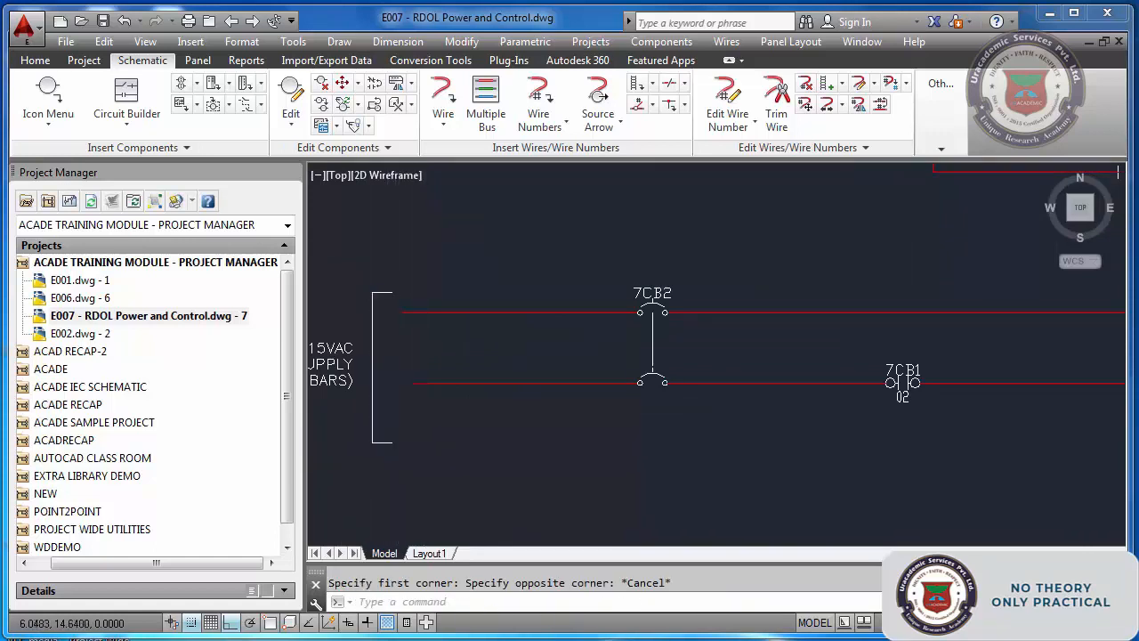
Stretch the lower end of the copied supply bracket upward so it fits closer around the two control wires
key(Escape)
text(STE)
key(Return)
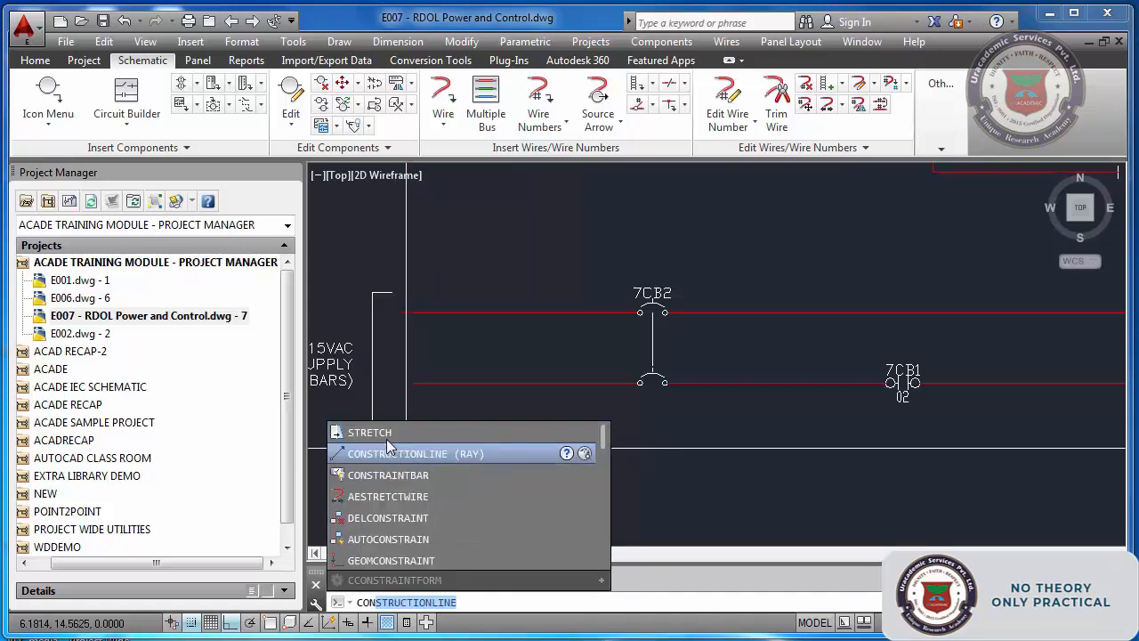
click(389, 433)
click(358, 428)
right_click(410, 452)
click(411, 453)
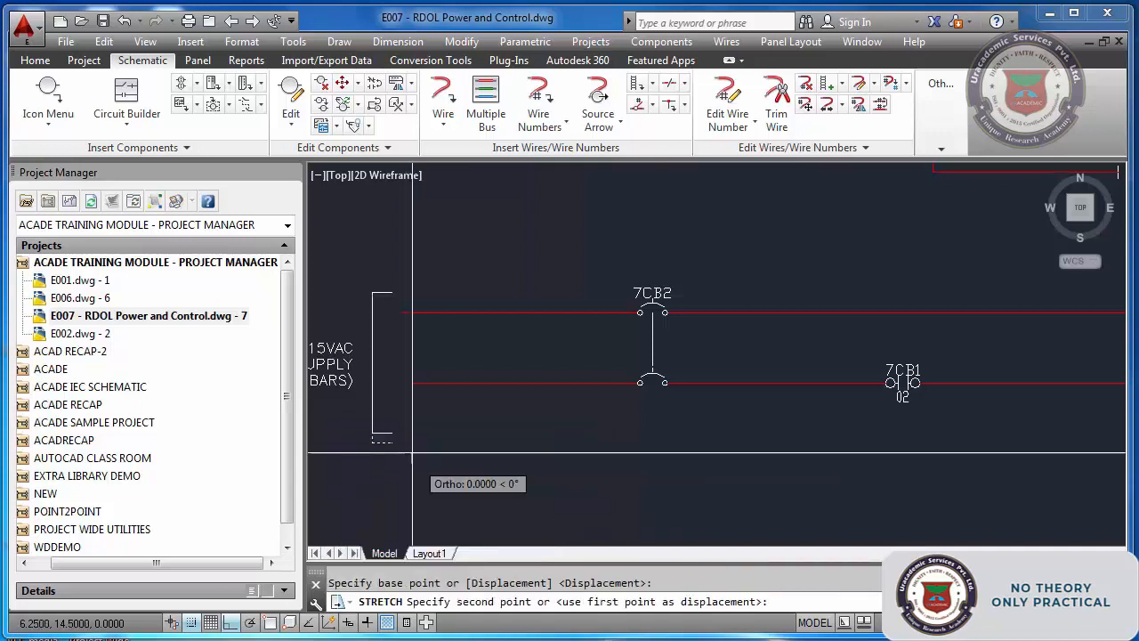
click(421, 414)
Move the control circuit's three supply text lines up by 0.125 units beside the shortened bracket
middle_drag(517, 419, 667, 453)
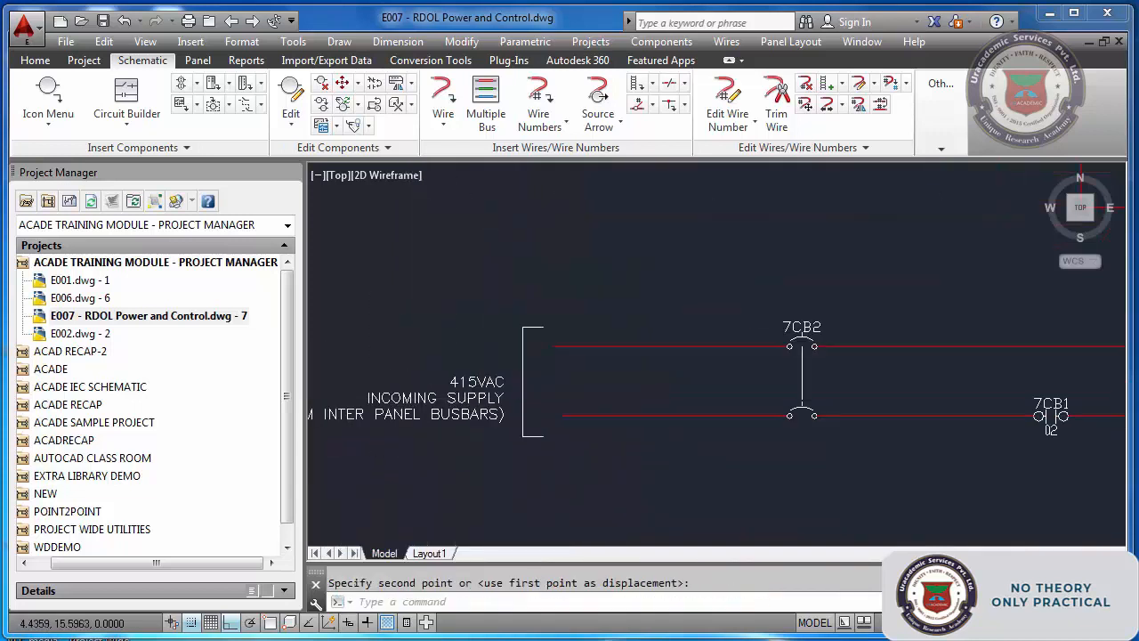
key(Escape)
text(M)
key(Return)
click(484, 359)
click(441, 445)
right_click(447, 461)
click(452, 470)
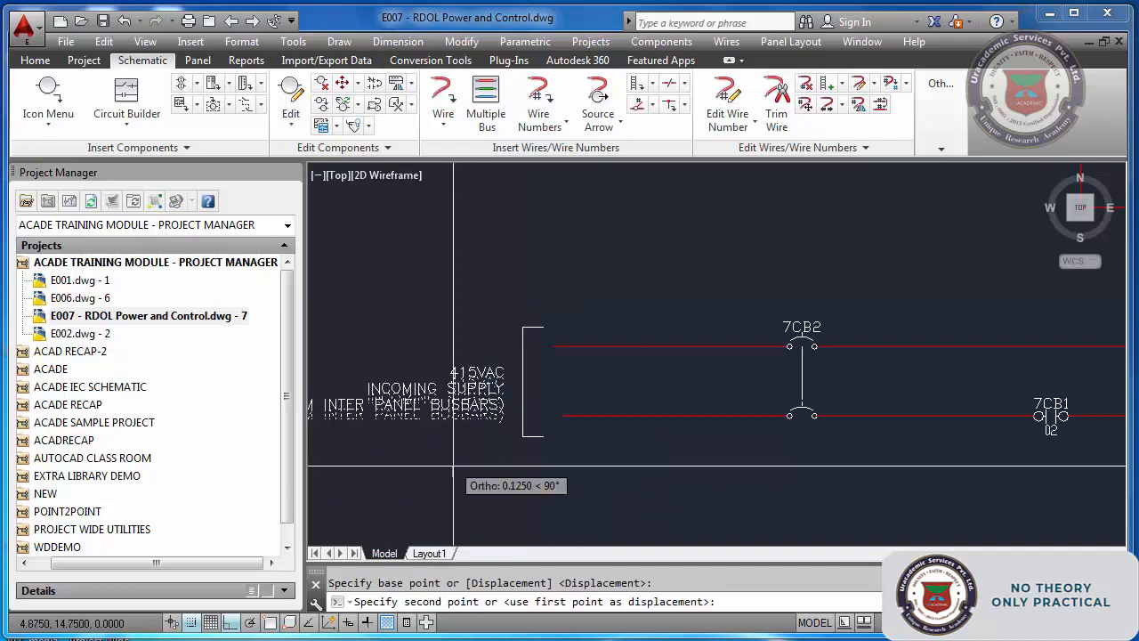
click(452, 460)
key(Escape)
Change the control circuit's supply text to 110VAC on the first line and CONTROL SUPPLY on the second
text(DE)
key(Return)
click(499, 374)
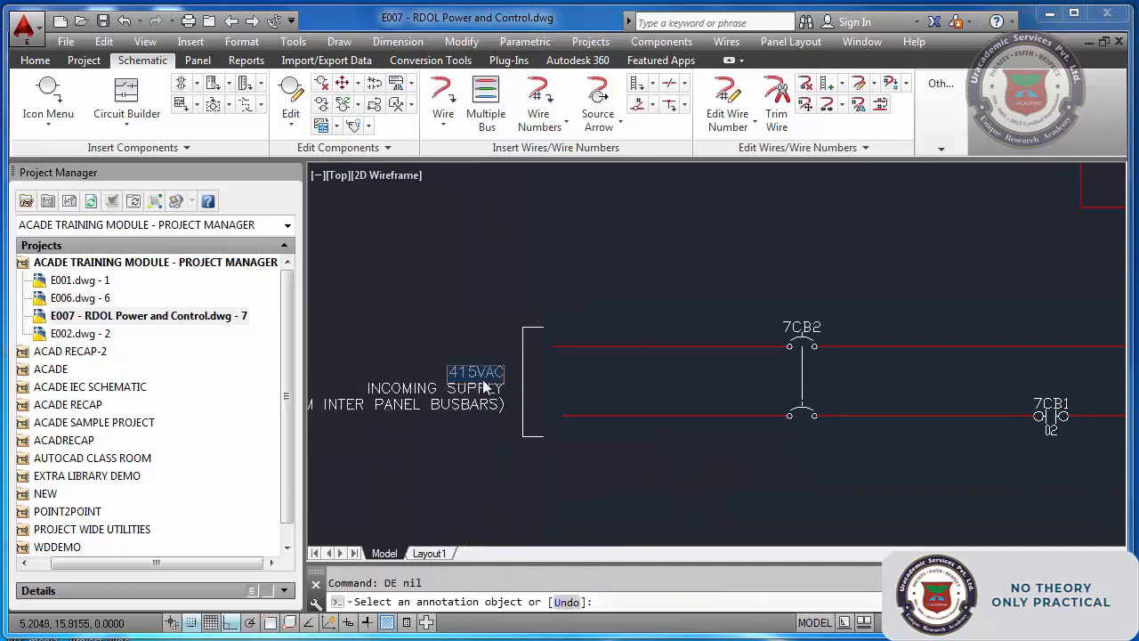
text(110)
key(Return)
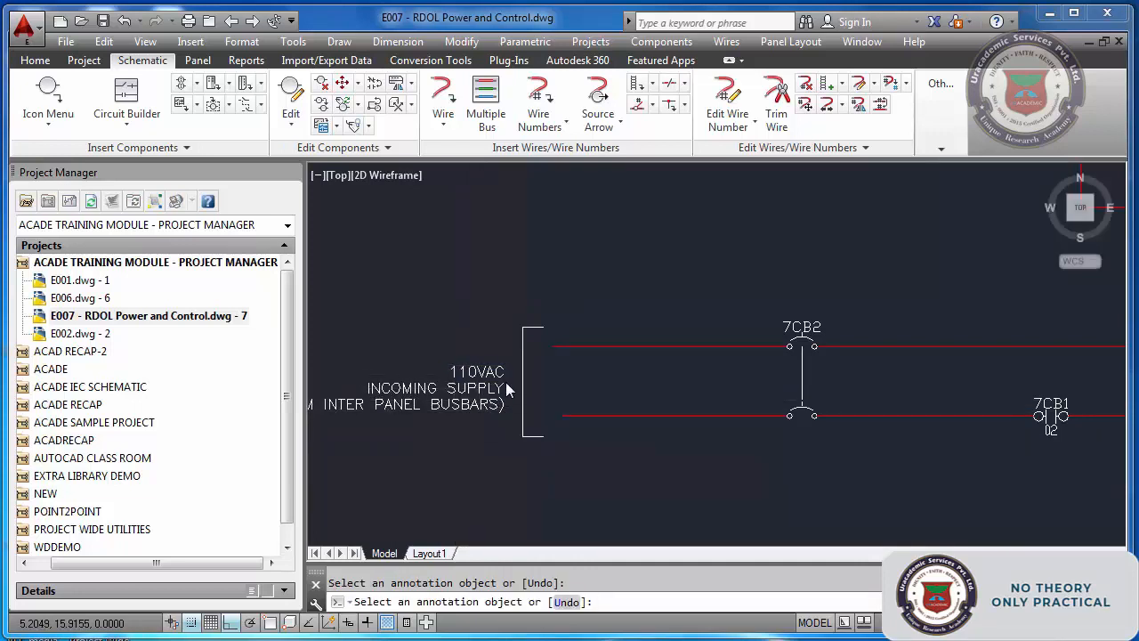
click(450, 387)
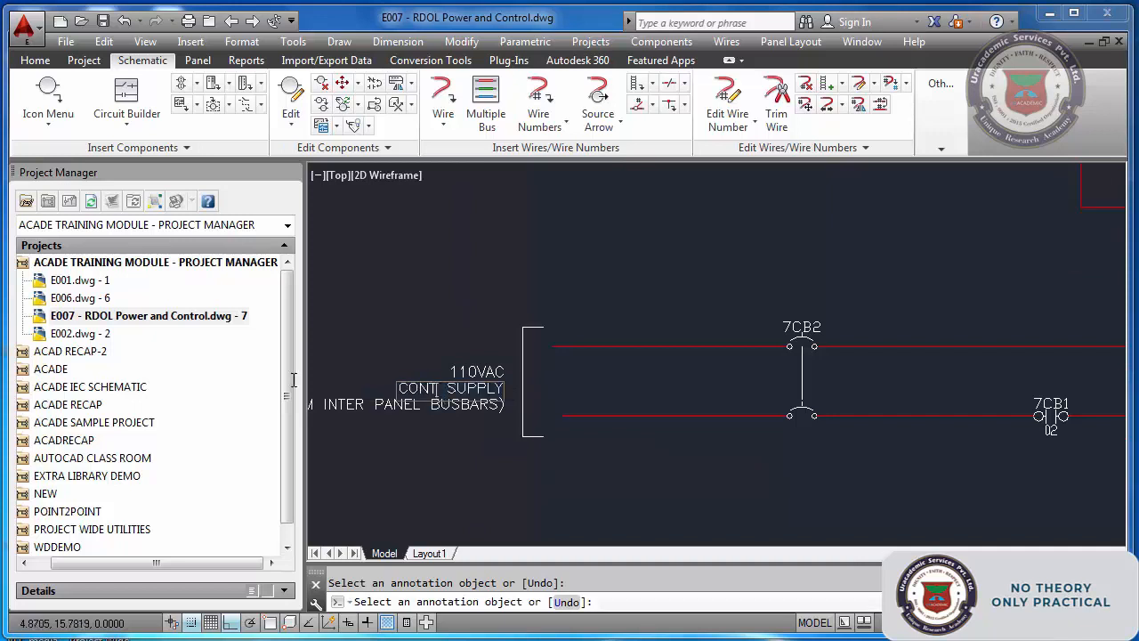
key(Return)
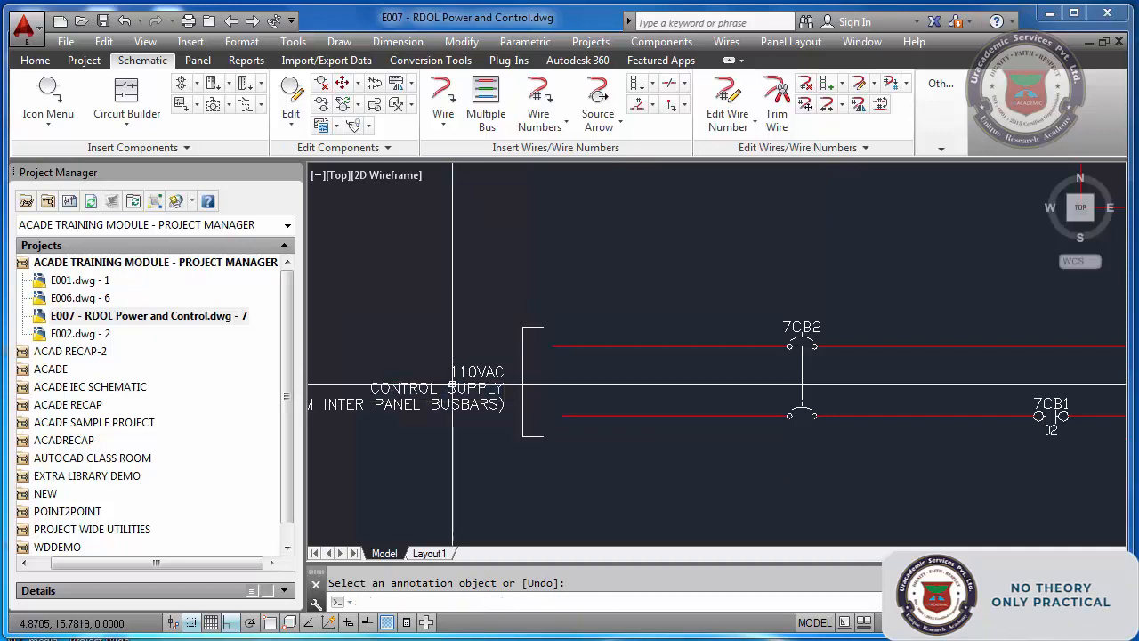
key(Escape)
Erase the inter panel busbars line from the control circuit's supply text
text(e)
key(Return)
key(Return)
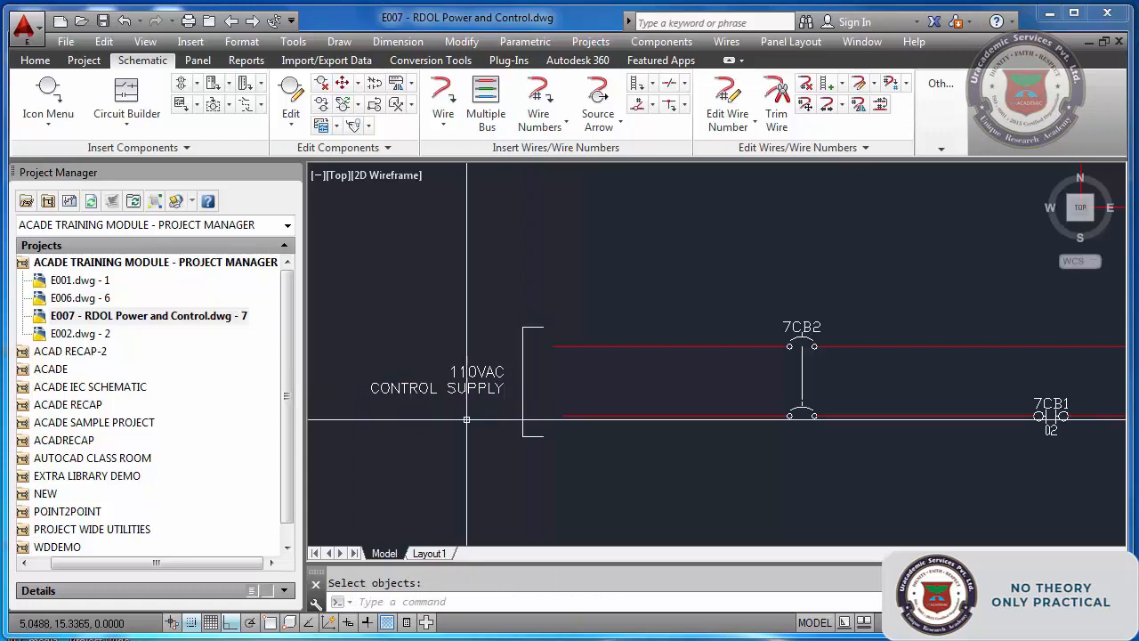
Draw a parallel branch wire below the lower control wire, from between 7CB2 and the 7CB1 auxiliary contact to the end beyond coil 7CR1
scroll(614, 409, down, 4)
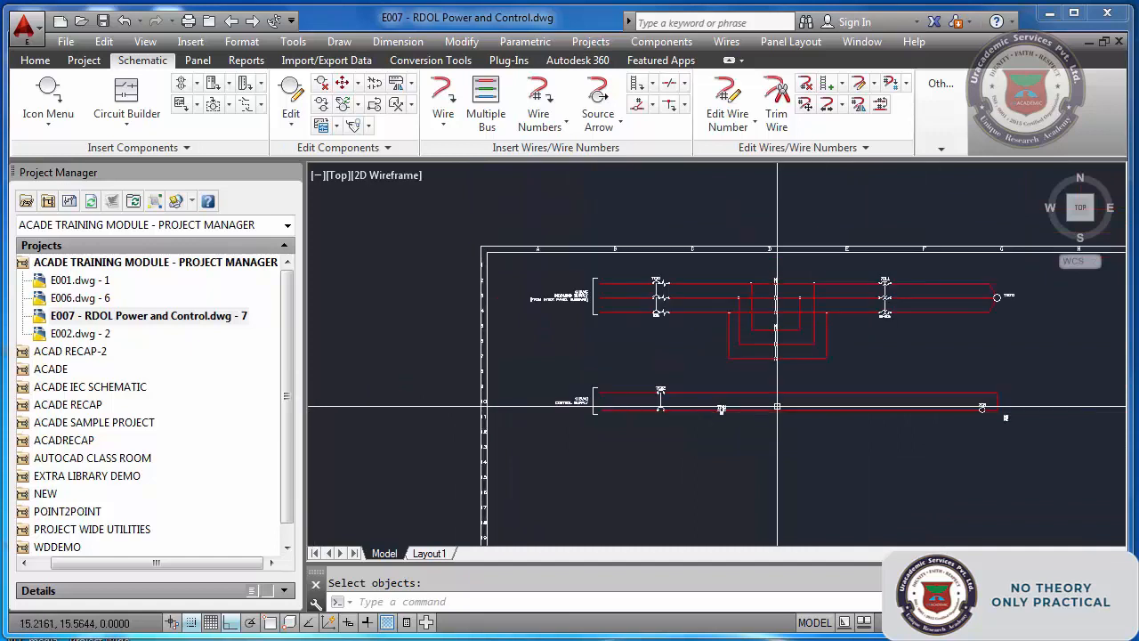
scroll(1015, 427, up, 2)
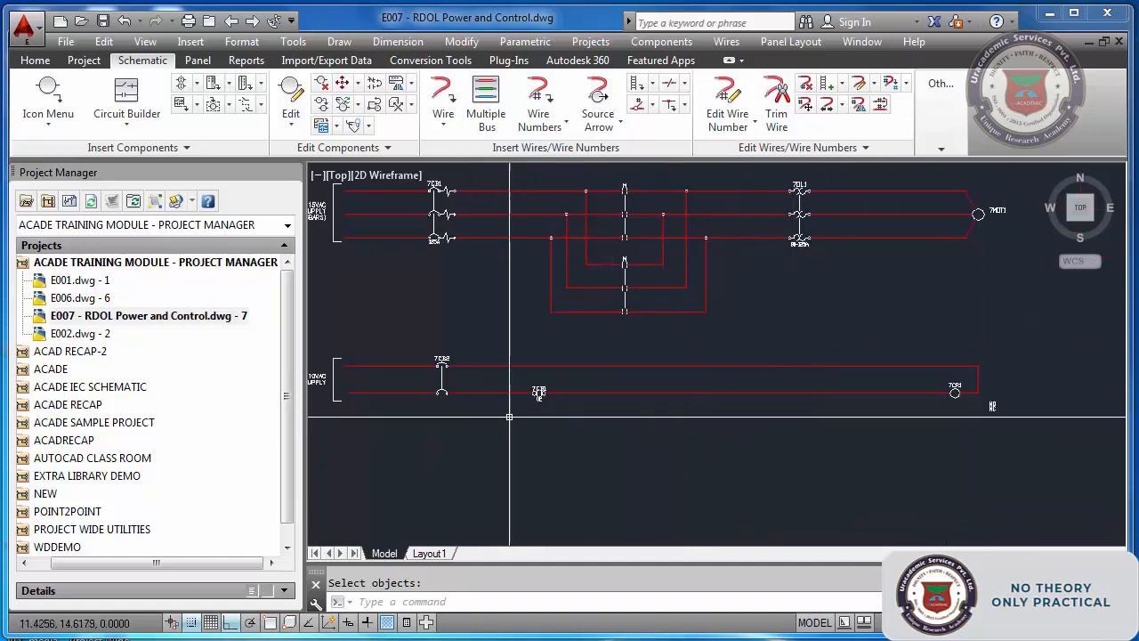
click(442, 92)
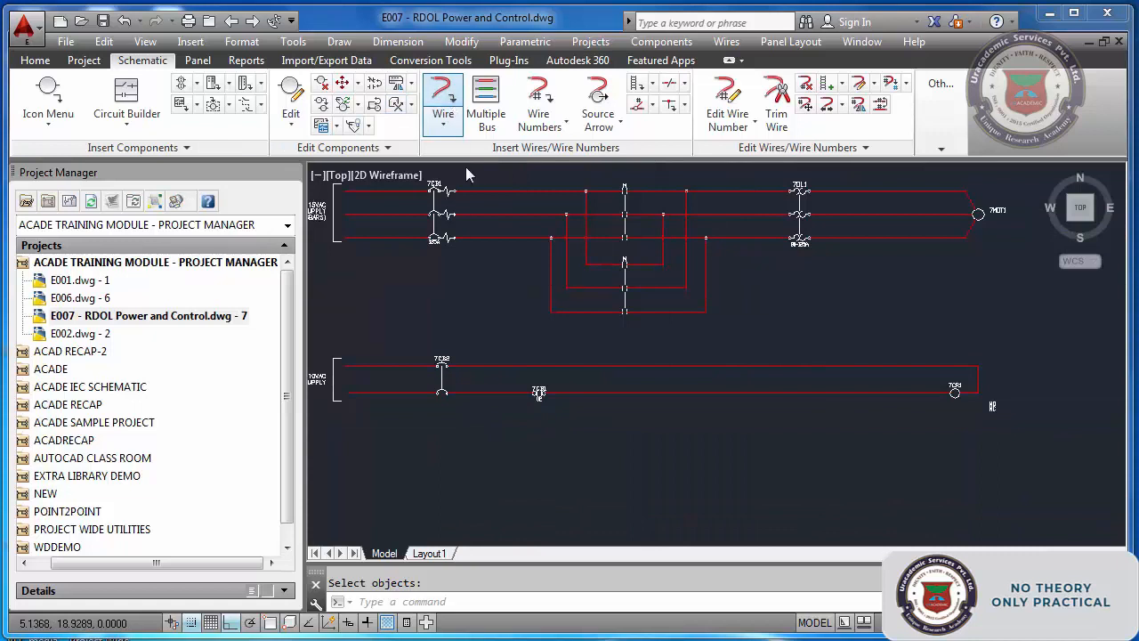
click(495, 392)
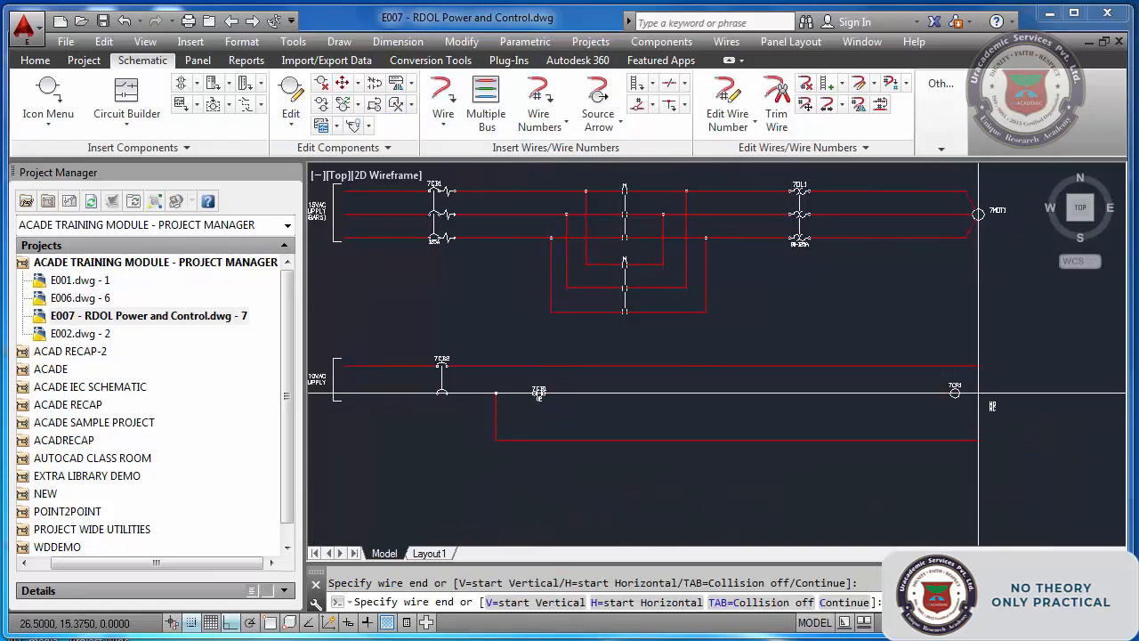
click(979, 392)
key(Escape)
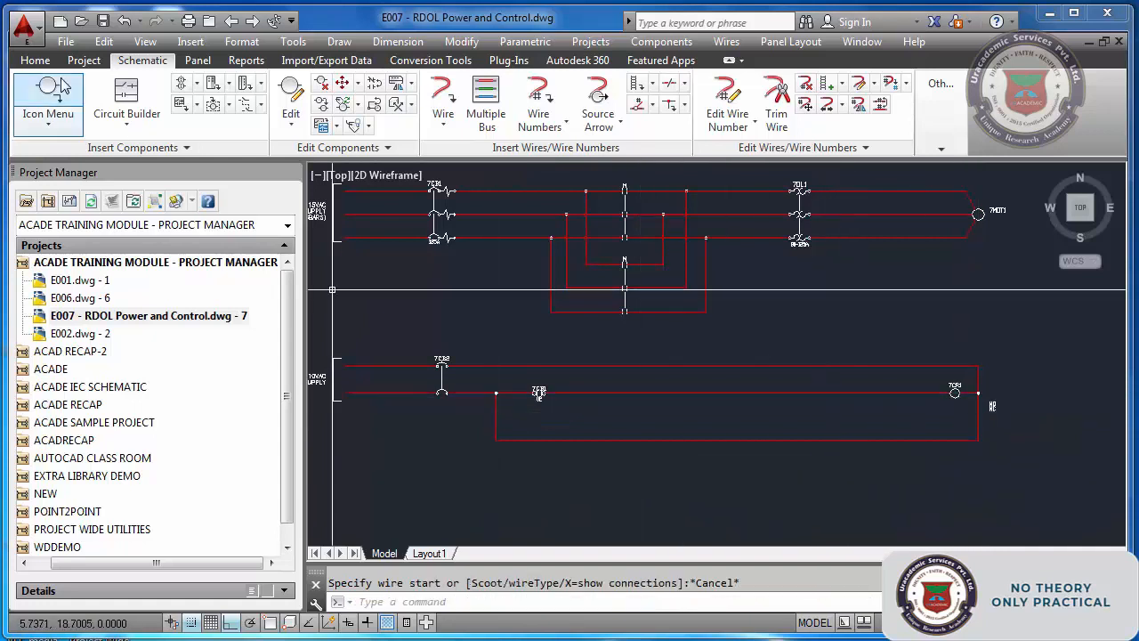
Insert a Relay NO Contact on the branch wire below the 7CB1 auxiliary contact and link it to parent coil 7CR1
scroll(532, 443, up, 4)
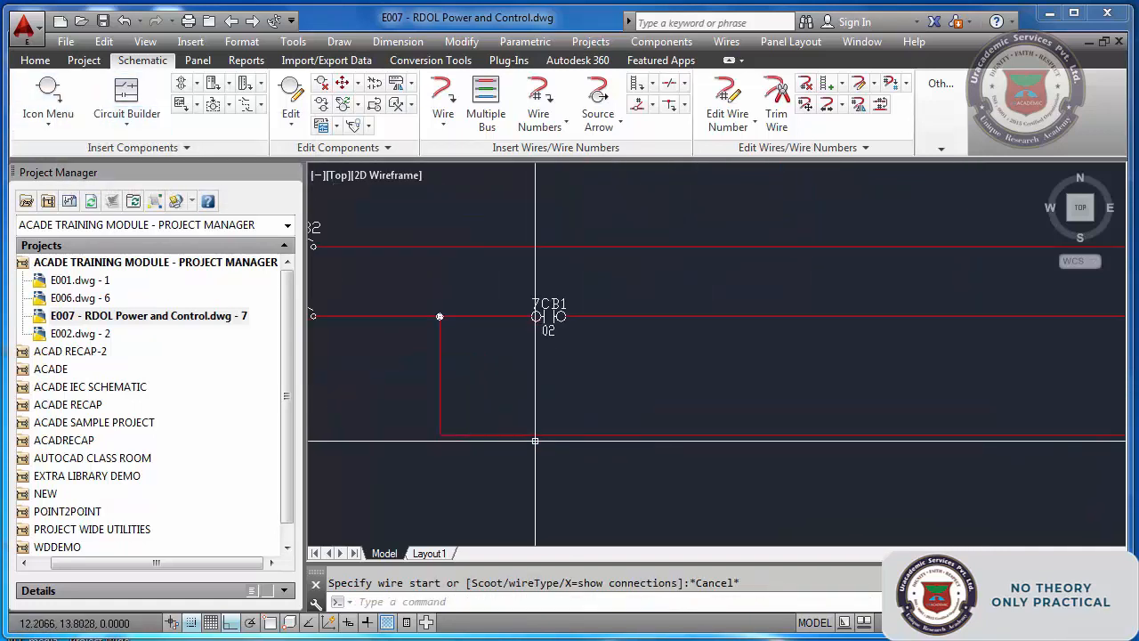
scroll(553, 428, down, 2)
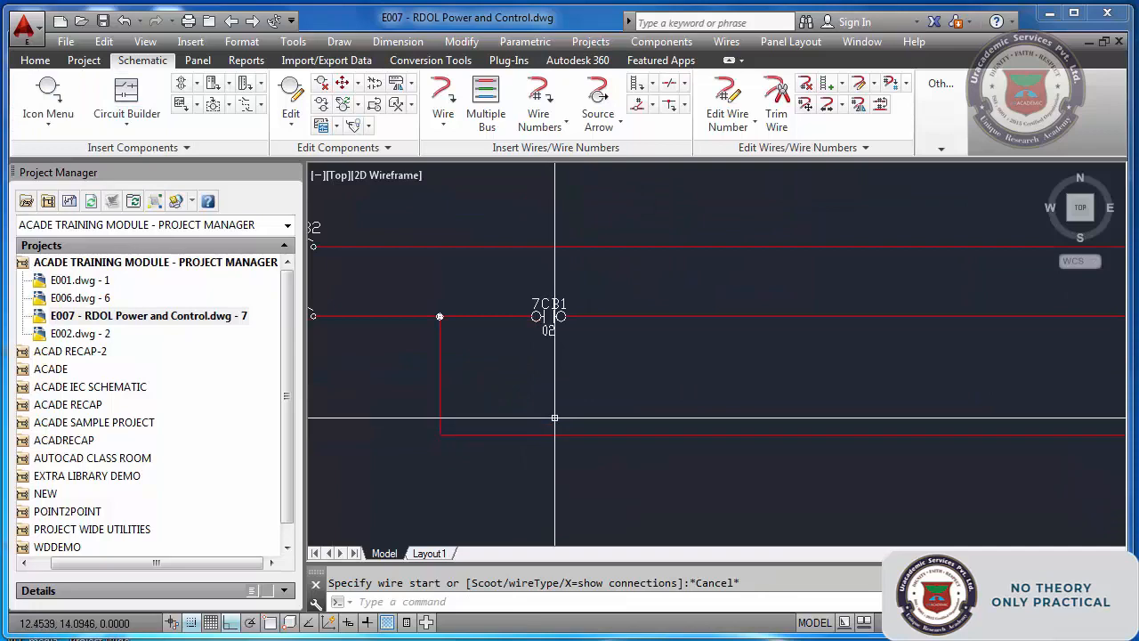
scroll(555, 417, down, 2)
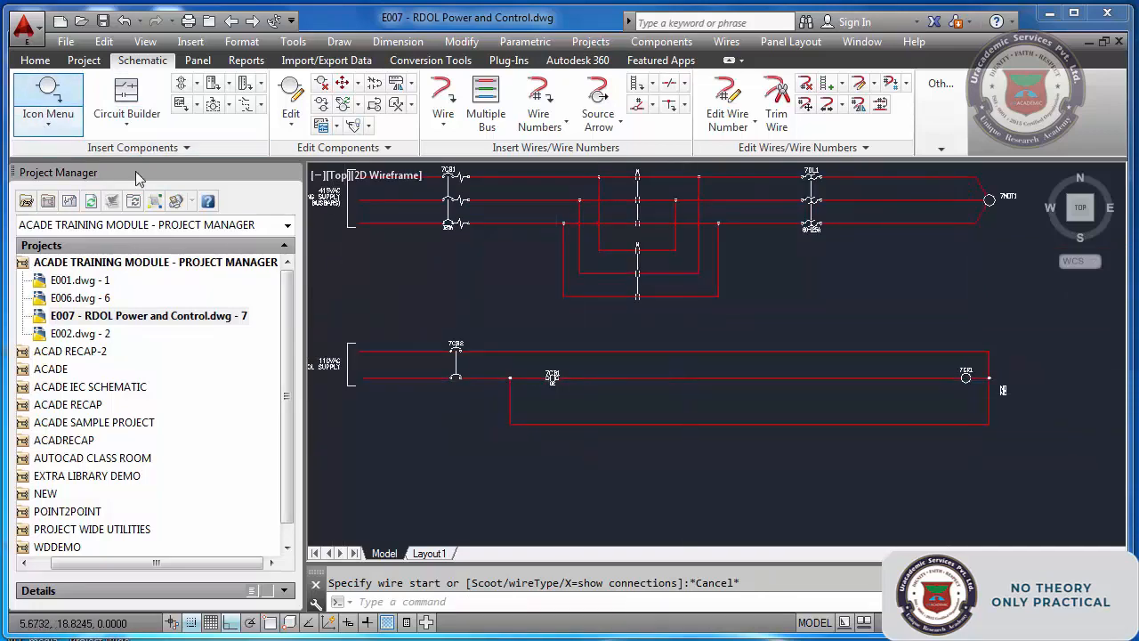
click(48, 93)
click(558, 179)
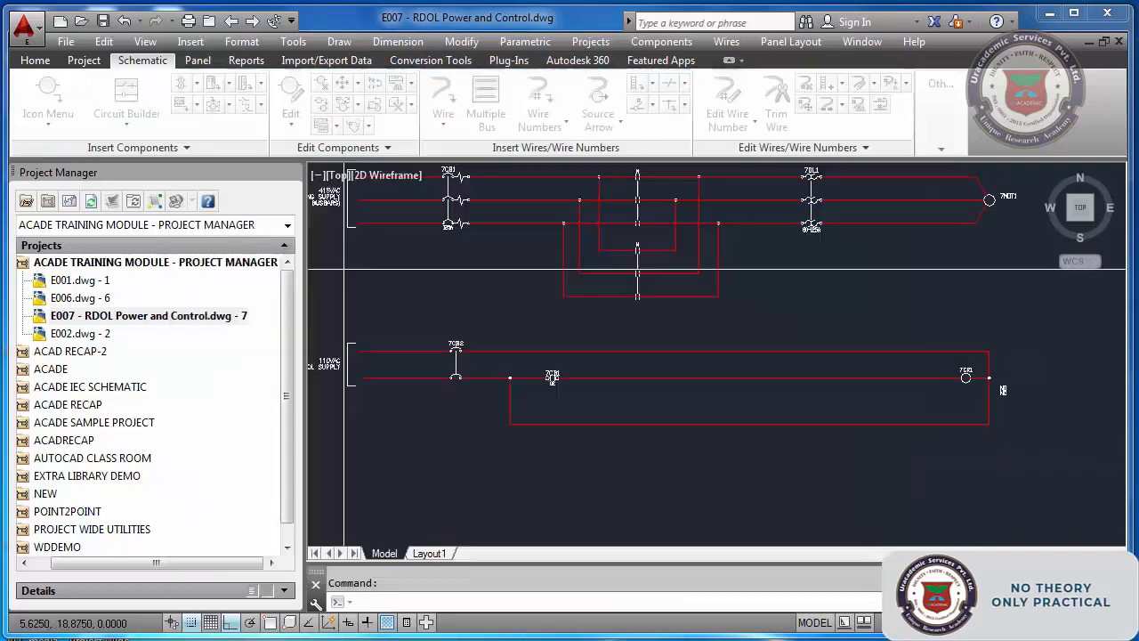
click(552, 422)
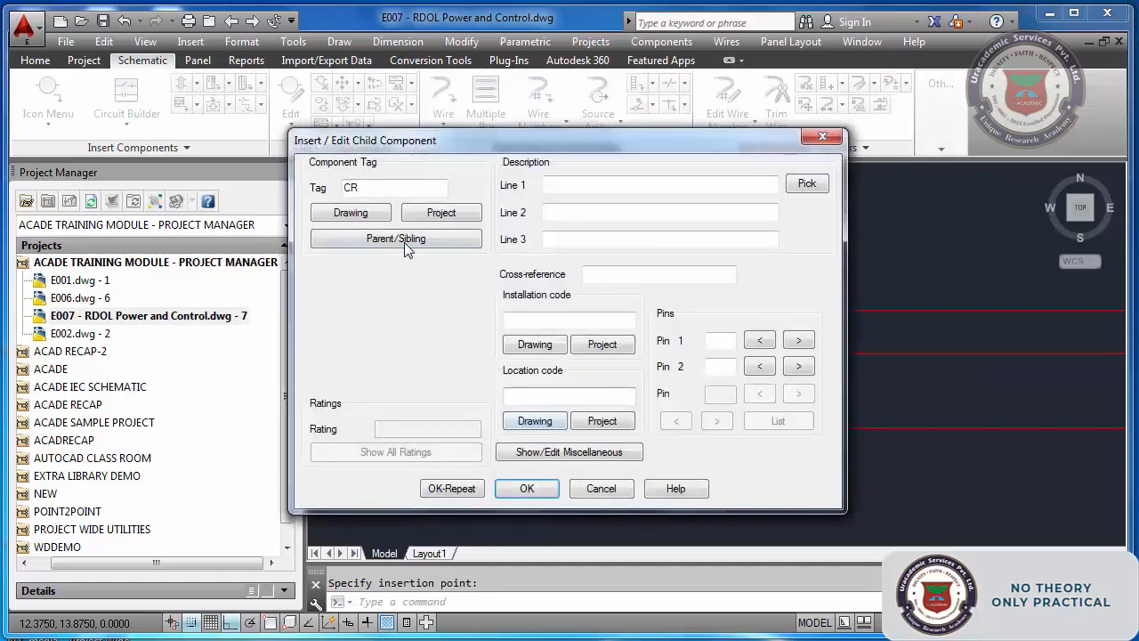
click(404, 238)
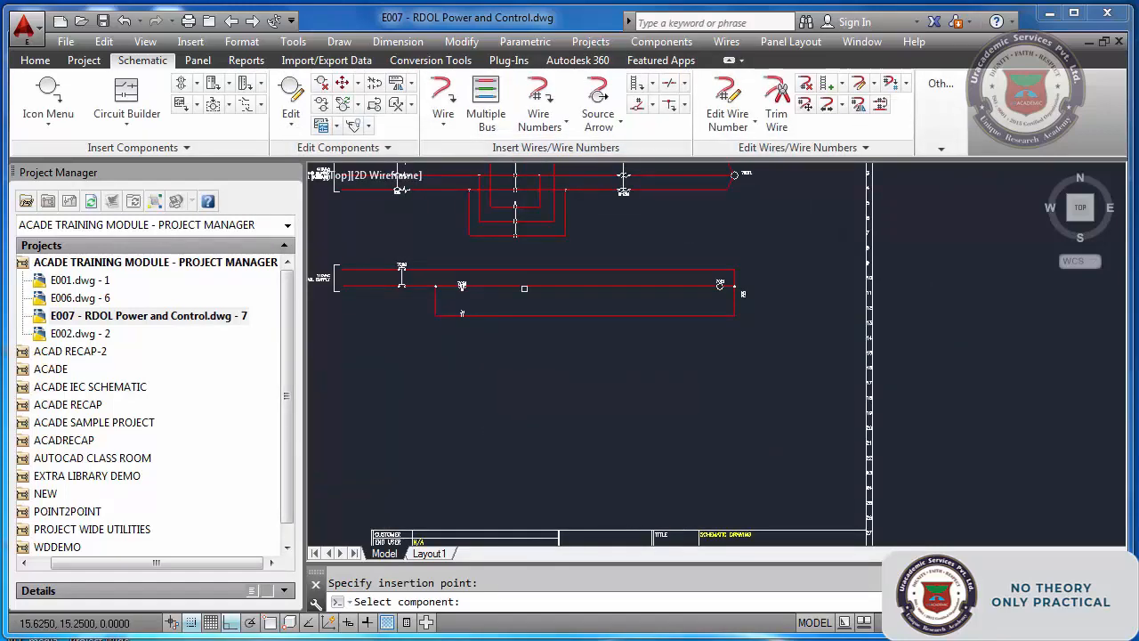
scroll(718, 292, up, 3)
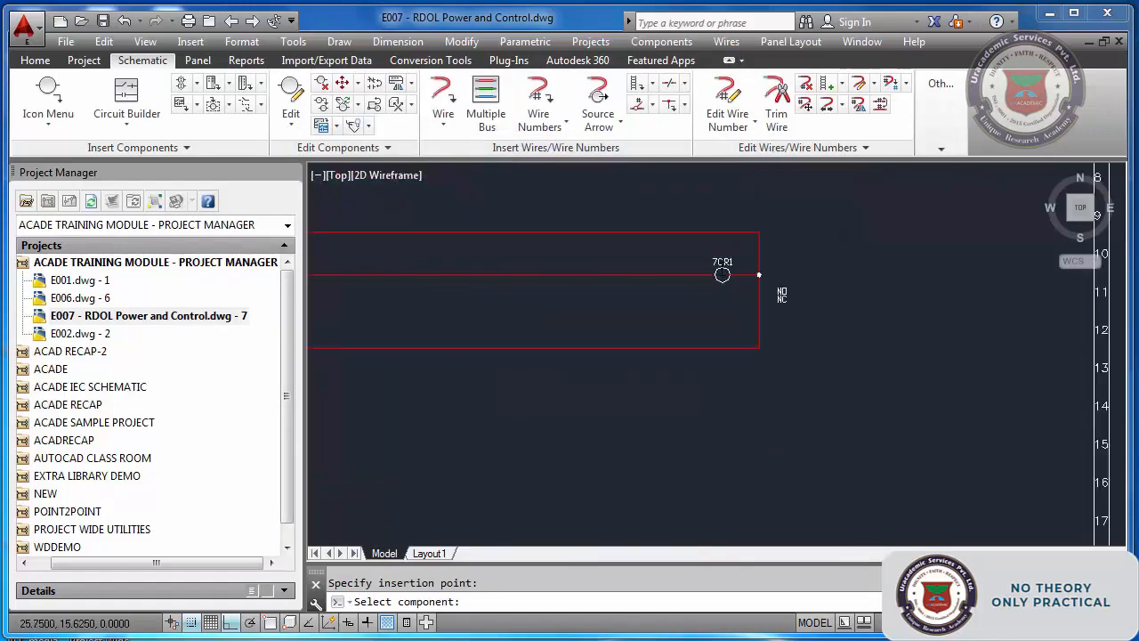
click(722, 275)
click(528, 489)
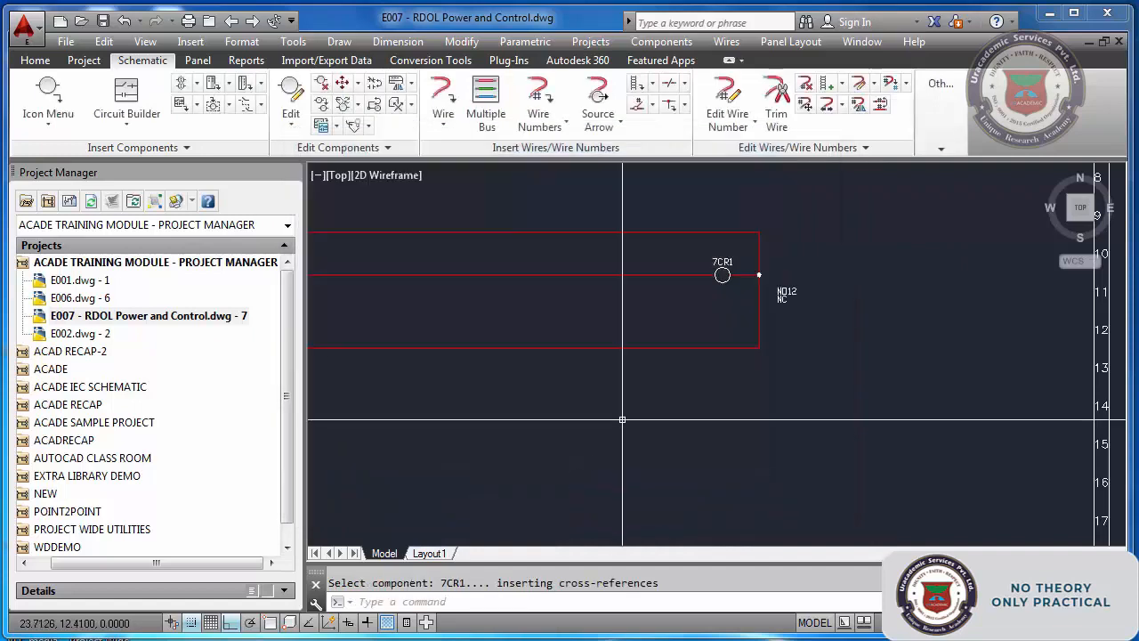
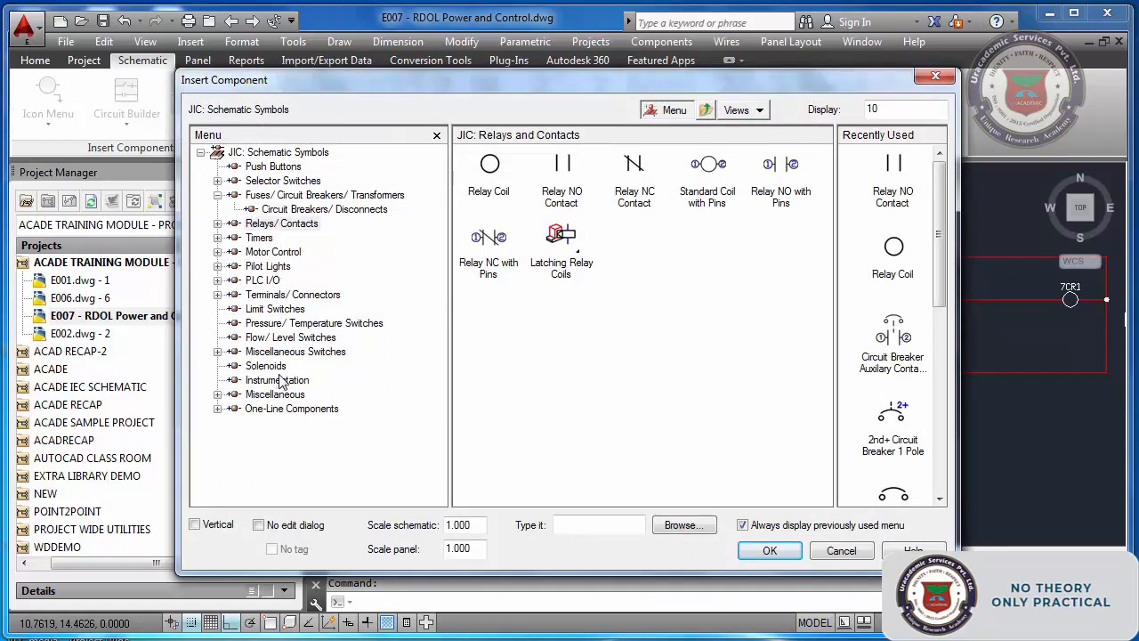
Insert two Round terminals side by side on the branch wire, to the right of the 7CR1 contact
click(276, 295)
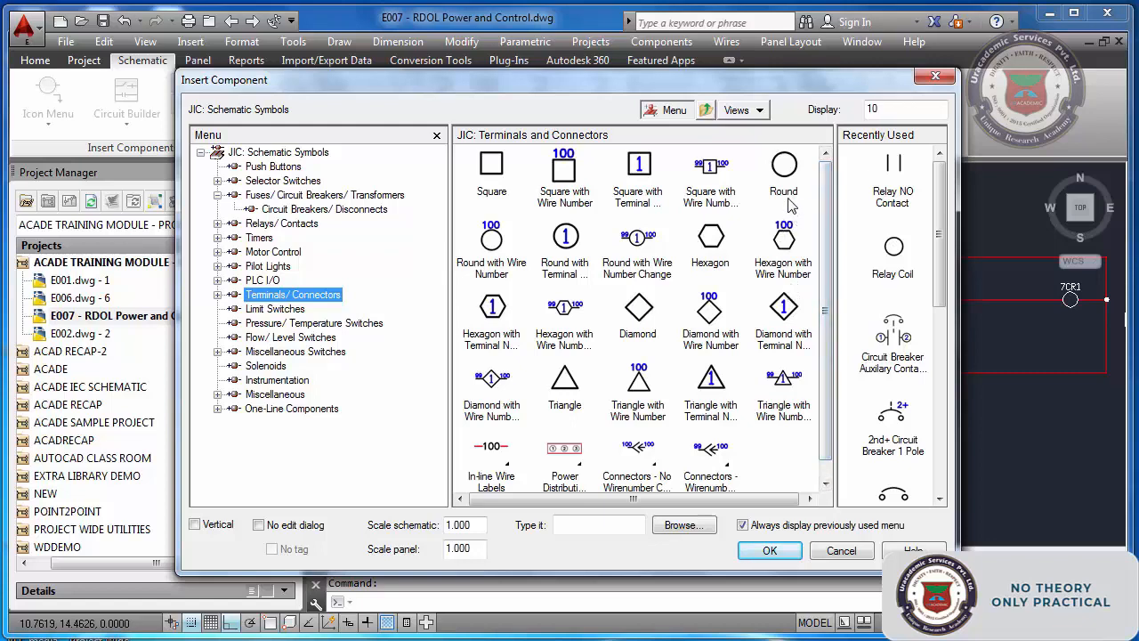
click(785, 169)
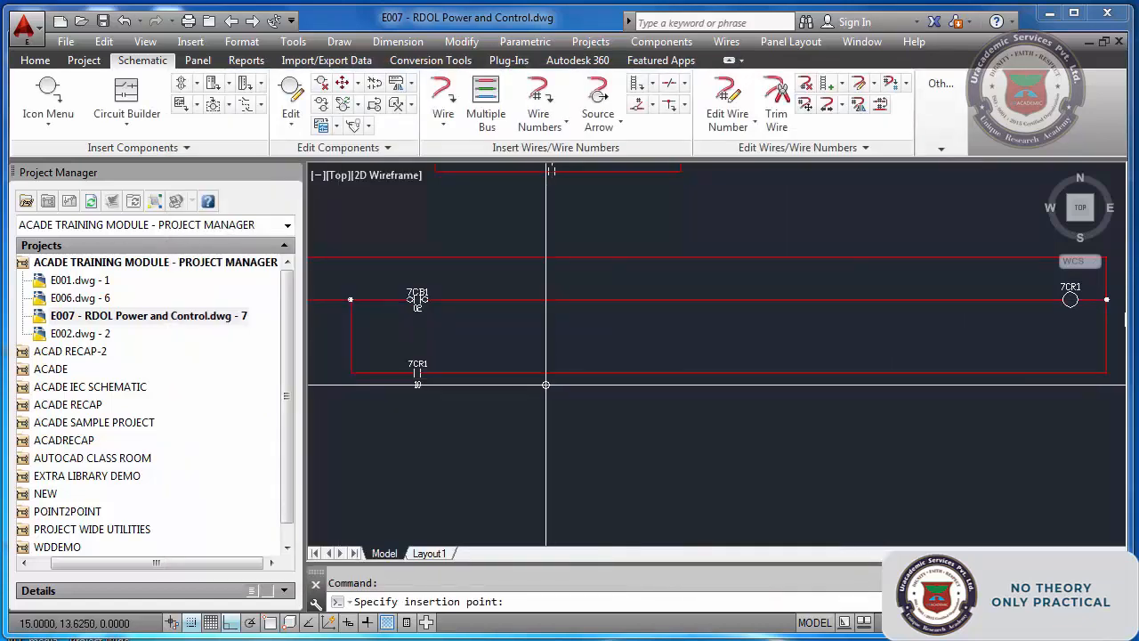
click(521, 372)
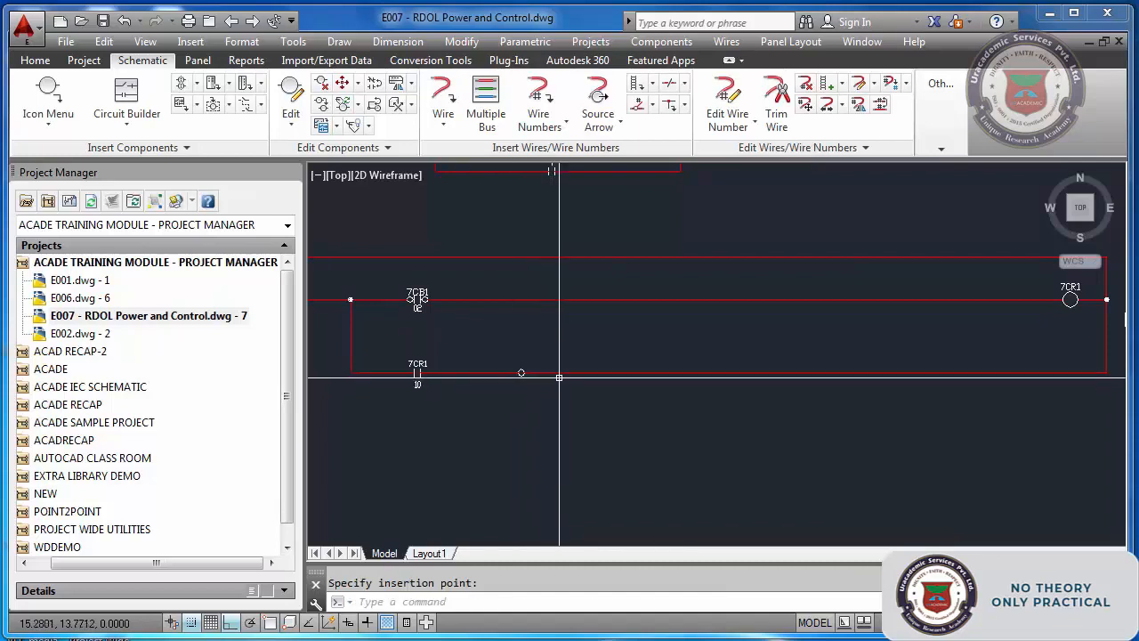
key(Return)
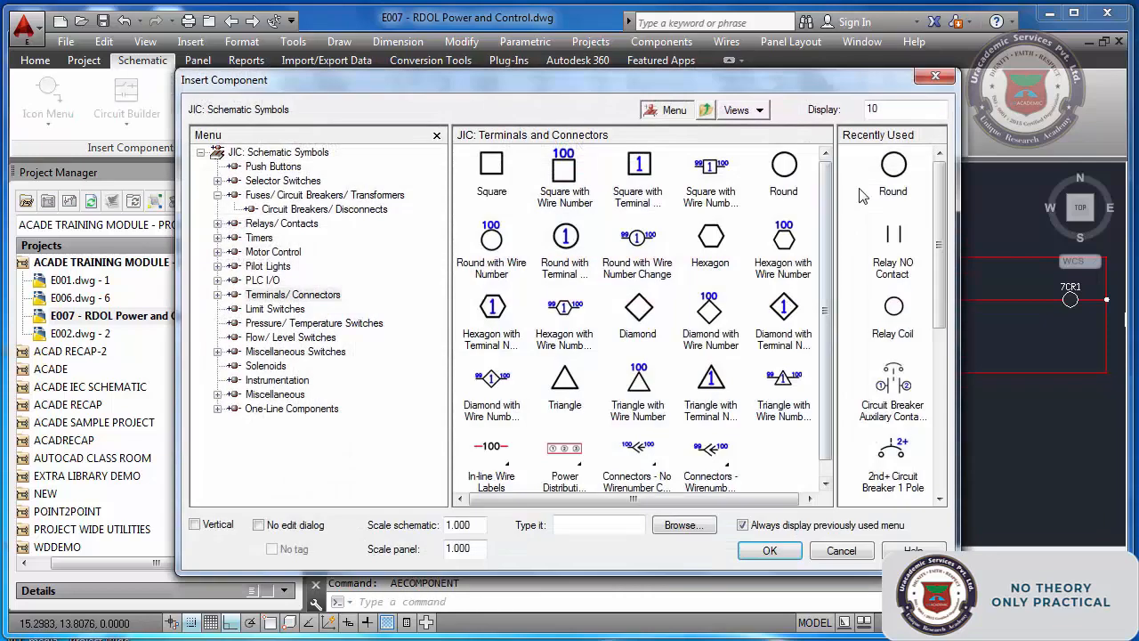
click(891, 173)
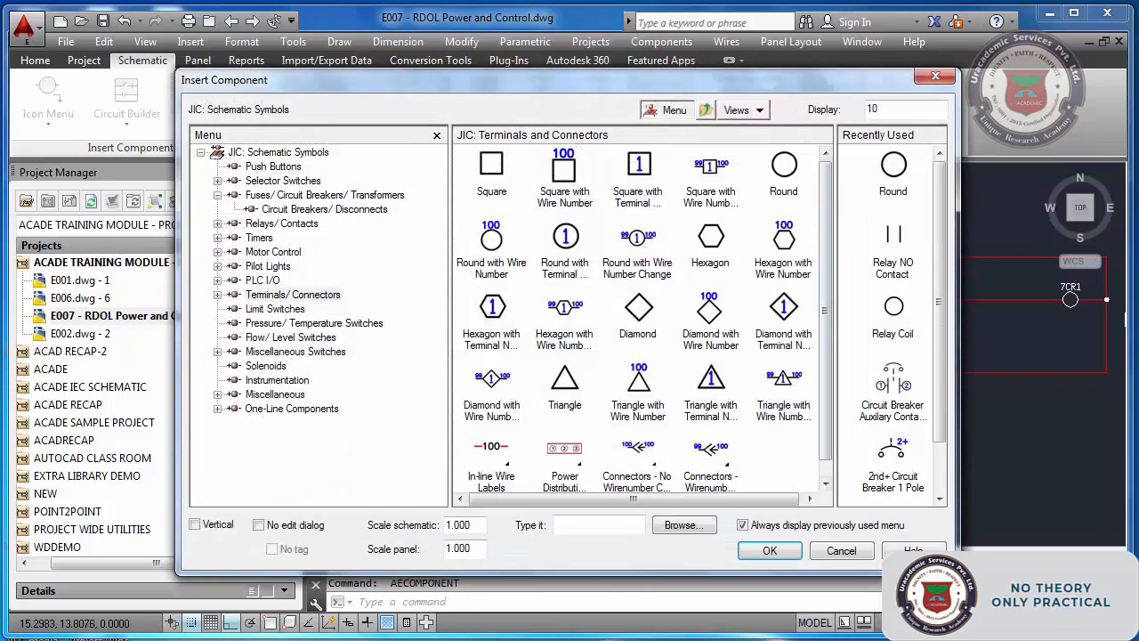
click(582, 372)
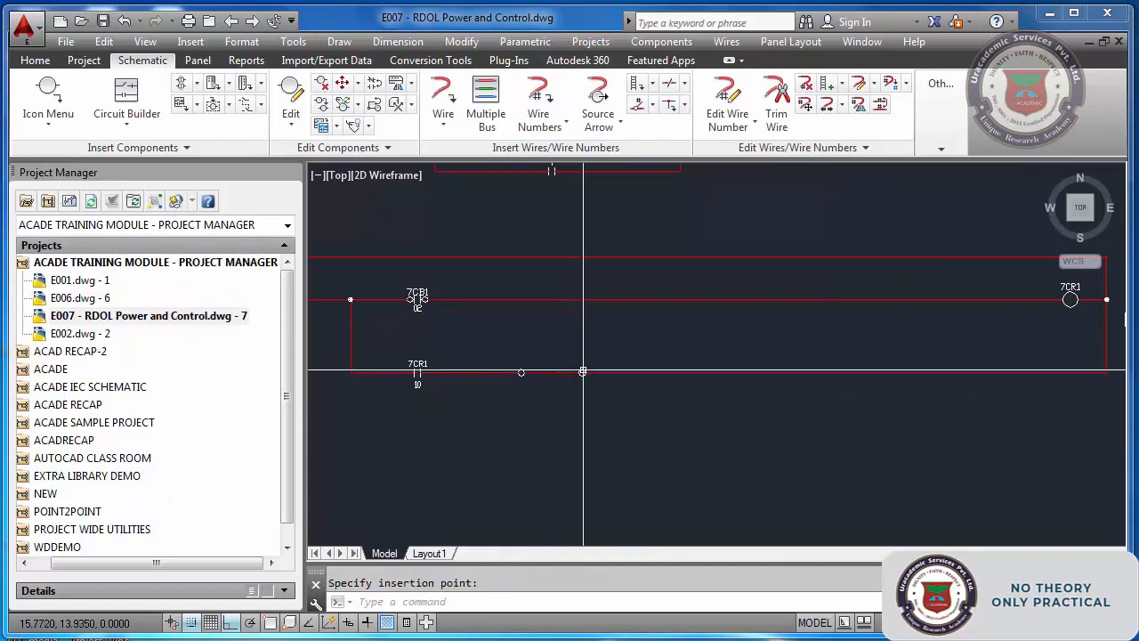
Trim away the branch wire segment between the two round terminals beside the 7CR1 contact
key(Escape)
click(776, 100)
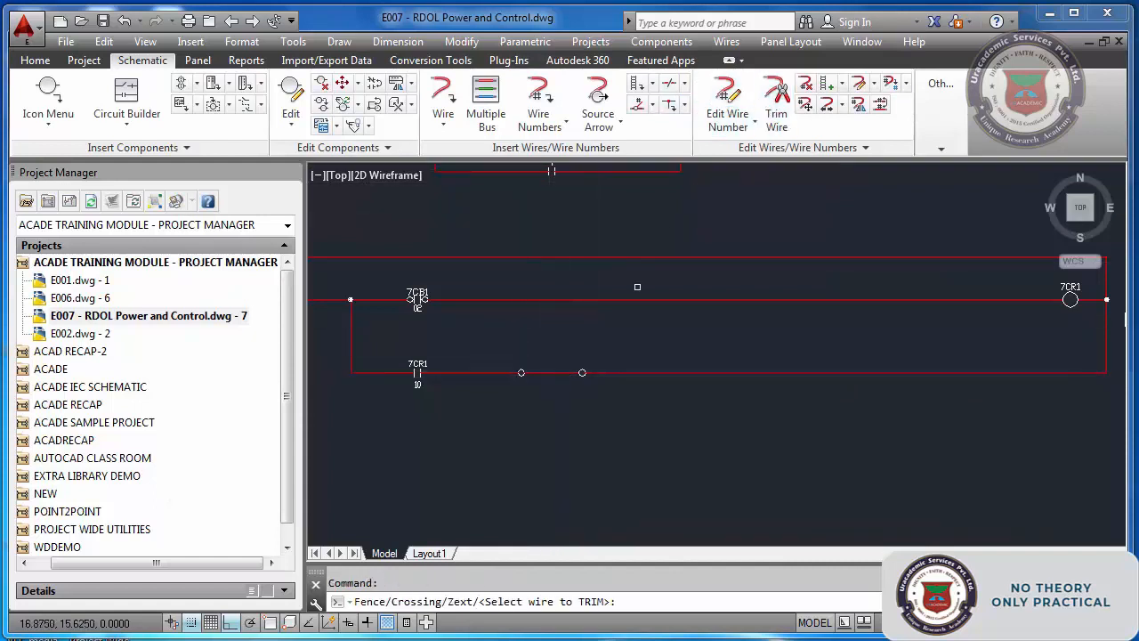
click(552, 372)
key(Escape)
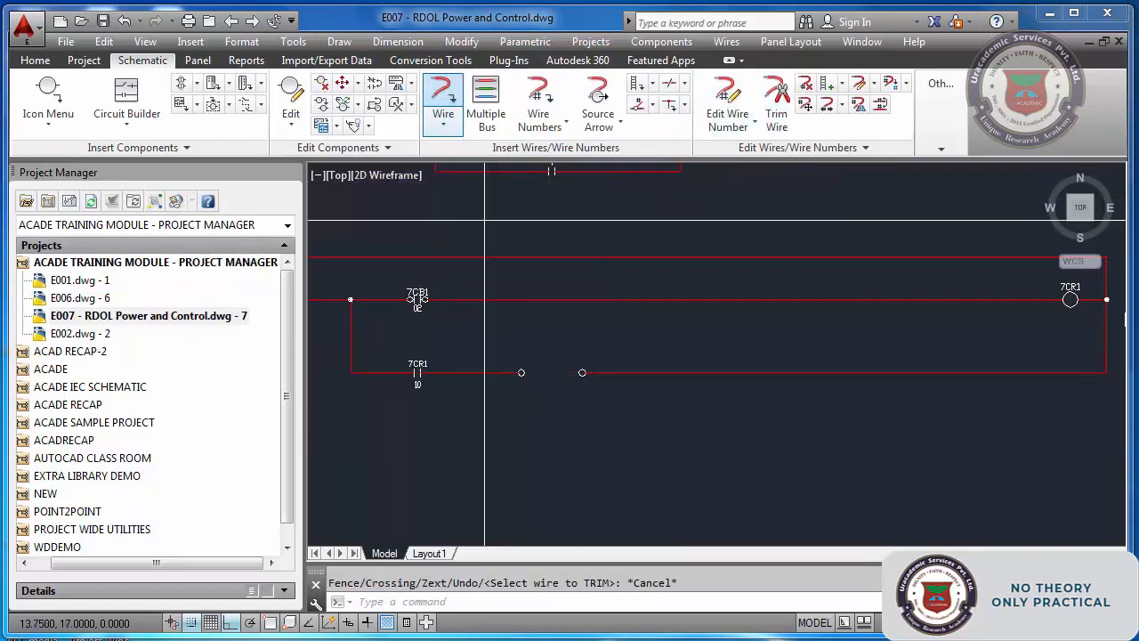
Draw a short vertical wire through each of the two round terminals on the branch wire
click(443, 93)
click(520, 355)
click(520, 397)
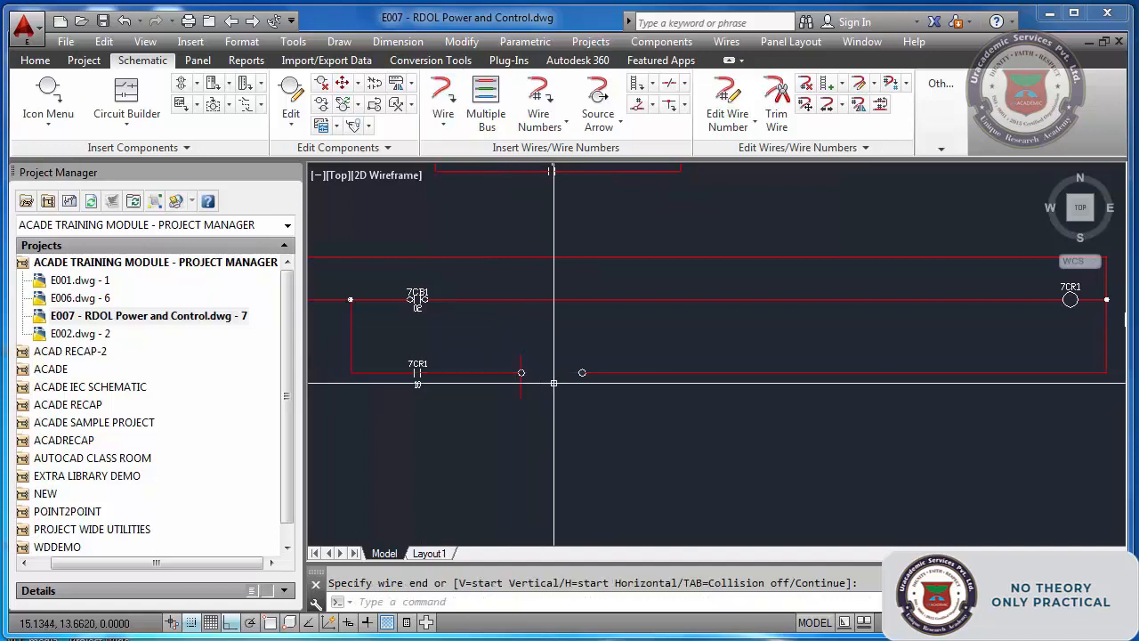
click(583, 355)
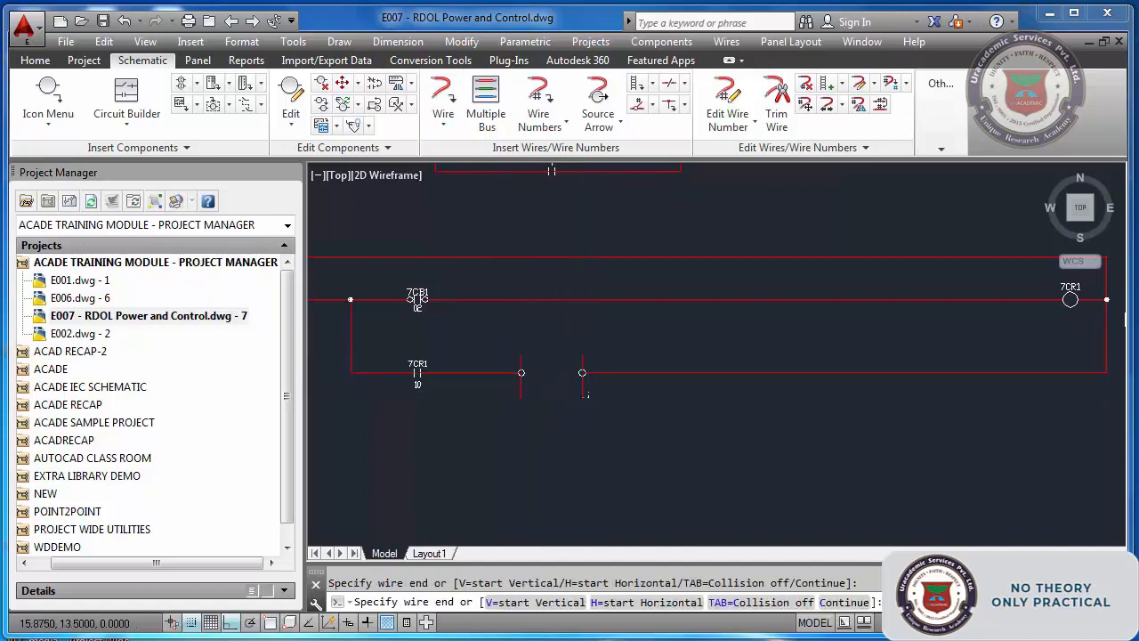
key(Return)
Erase the stubs of the vertical wires above the two terminals, keeping the lower ones
click(599, 361)
click(499, 352)
key(Return)
Draw an upward-opening bracket with lines just below the terminal stubs, about 1.6 wide and 0.25 high
scroll(521, 398, up, 2)
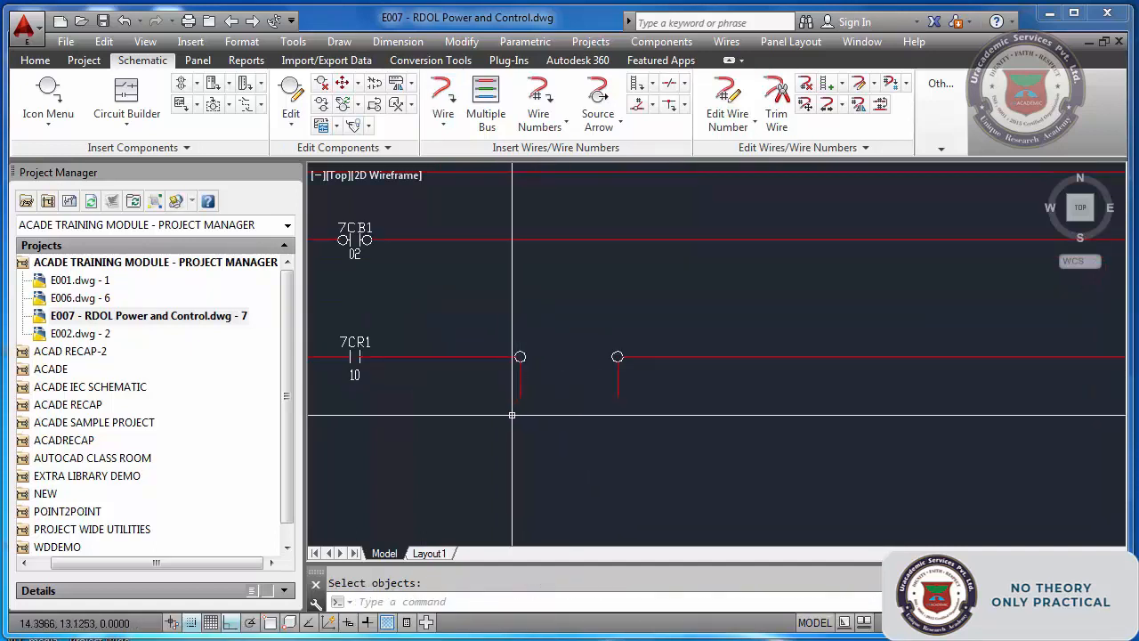
text(l)
key(Return)
click(501, 397)
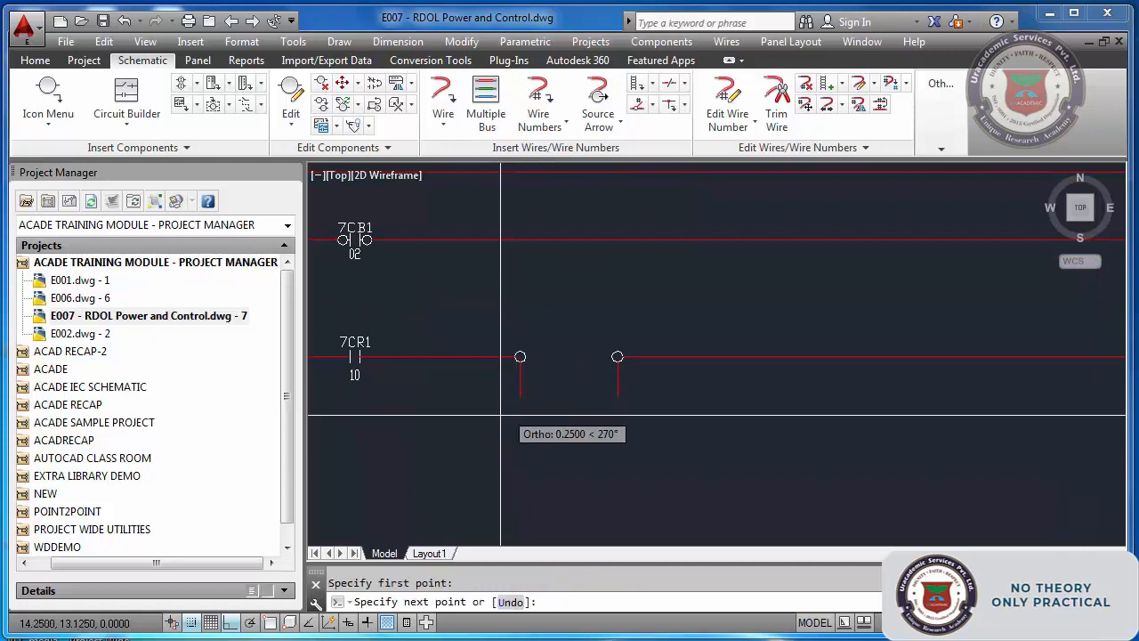
click(628, 415)
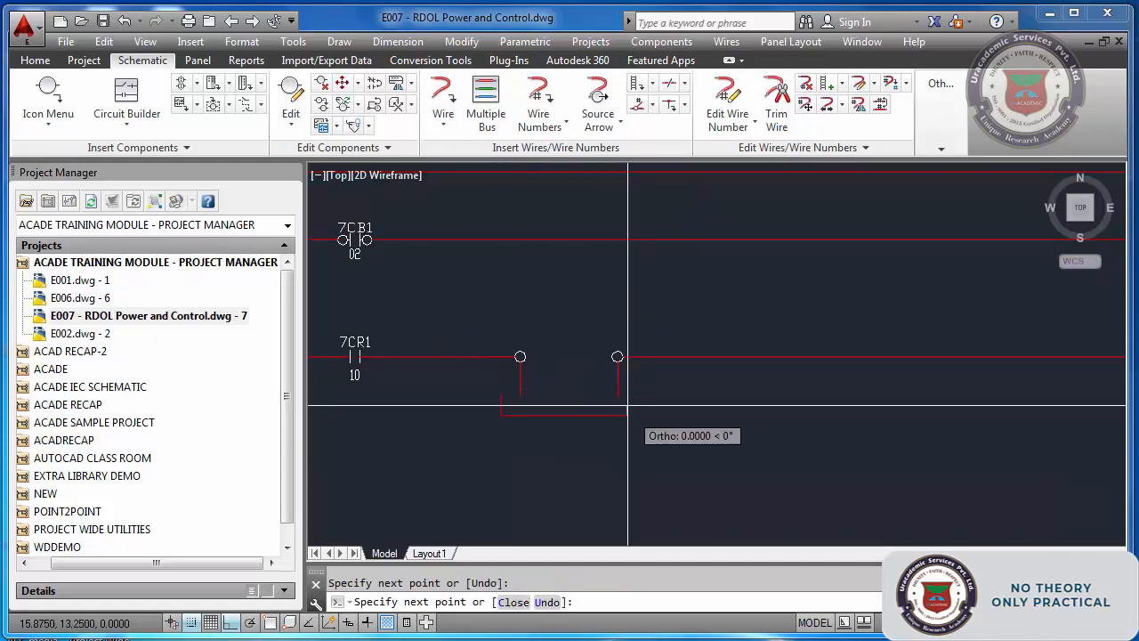
click(628, 396)
key(Escape)
text(l)
key(Return)
key(Escape)
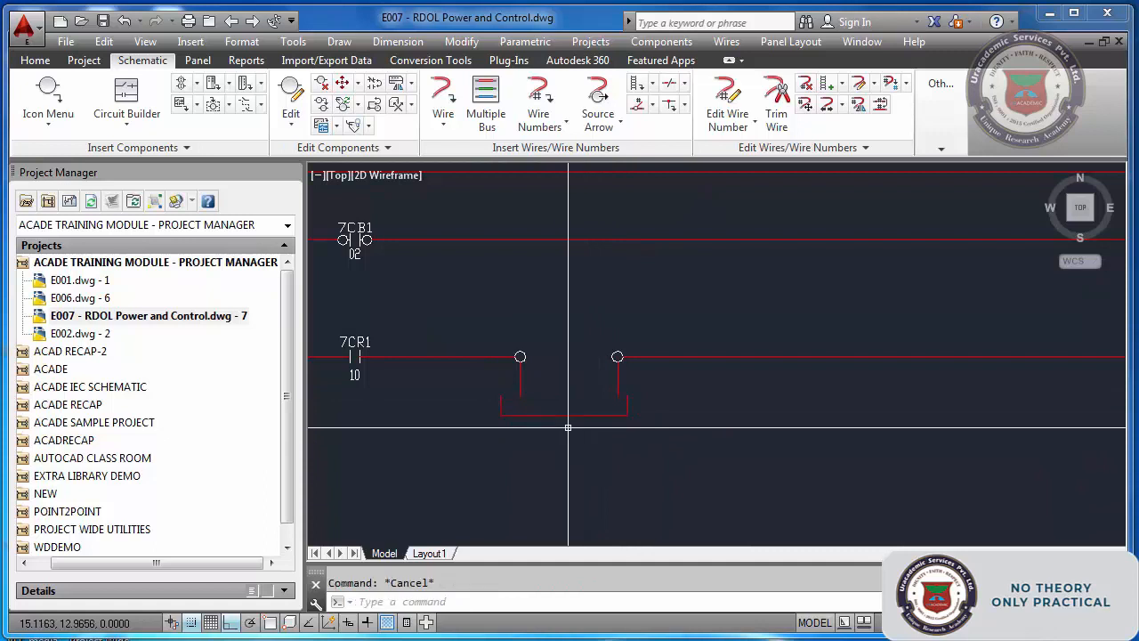
Add middle-justified single-line text CUSTOMER I/L centred below the bracket, with height 0.125 and rotation 0
text(DT)
key(Return)
text(M)
key(Return)
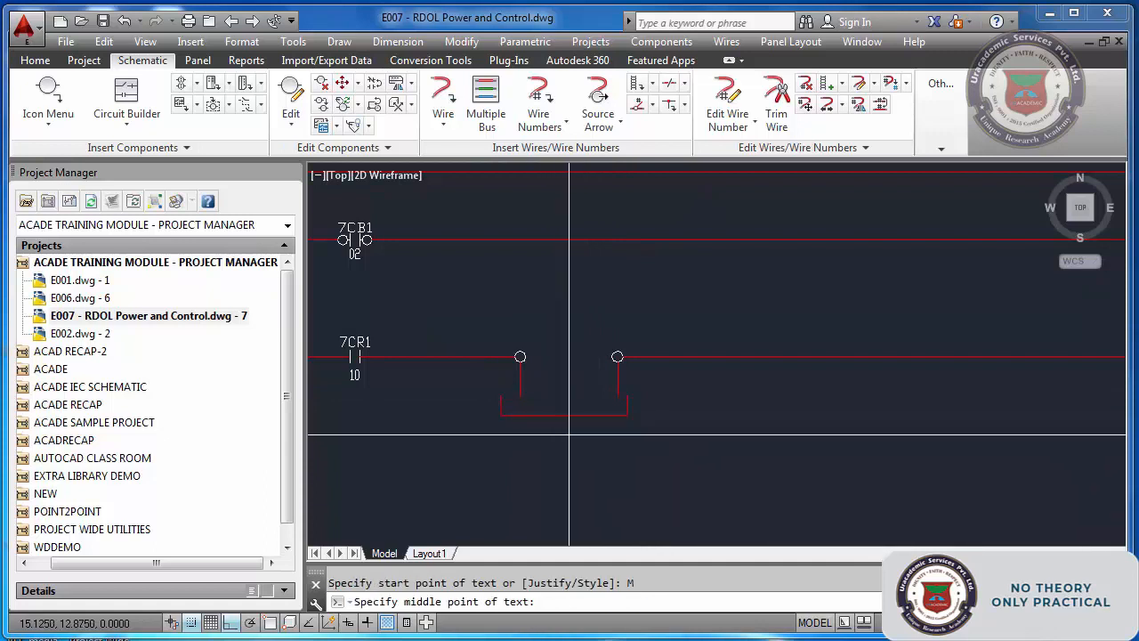
click(568, 434)
key(Return)
key(Return)
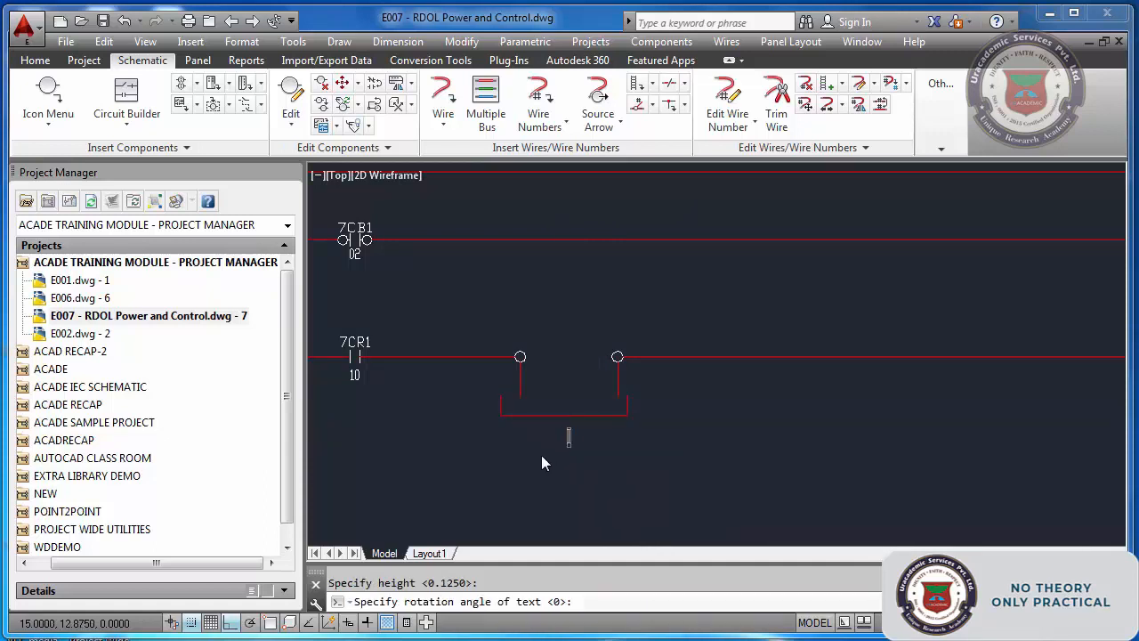
text(CUSTOMER: I/L)
key(Return)
key(Return)
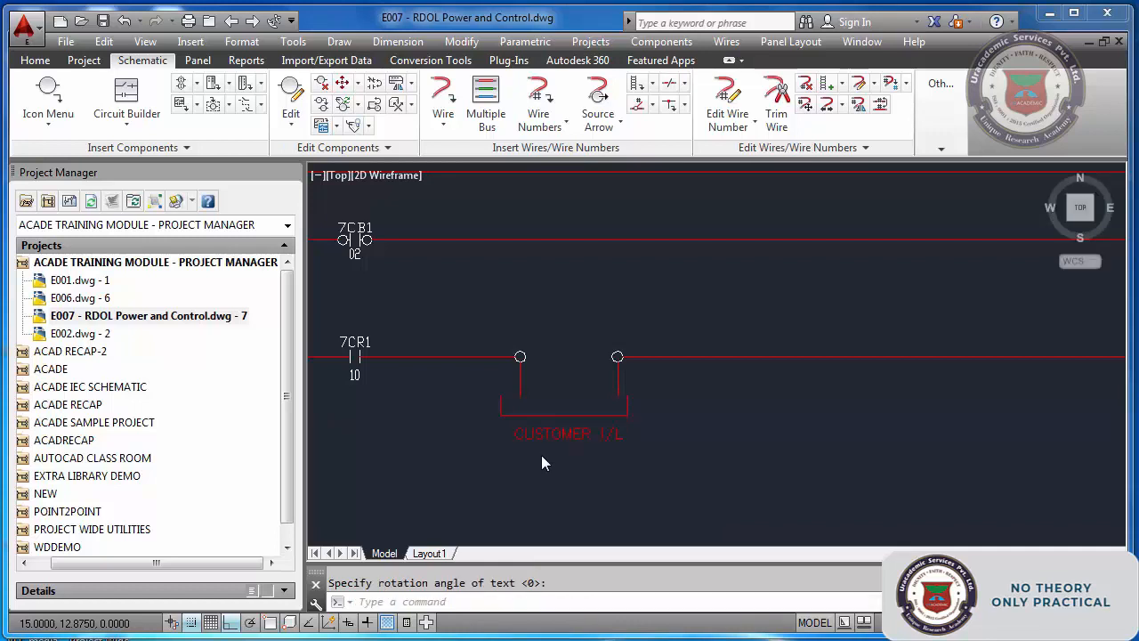
Change the bracket and the CUSTOMER I/L text to layer 0
text(ch)
key(Return)
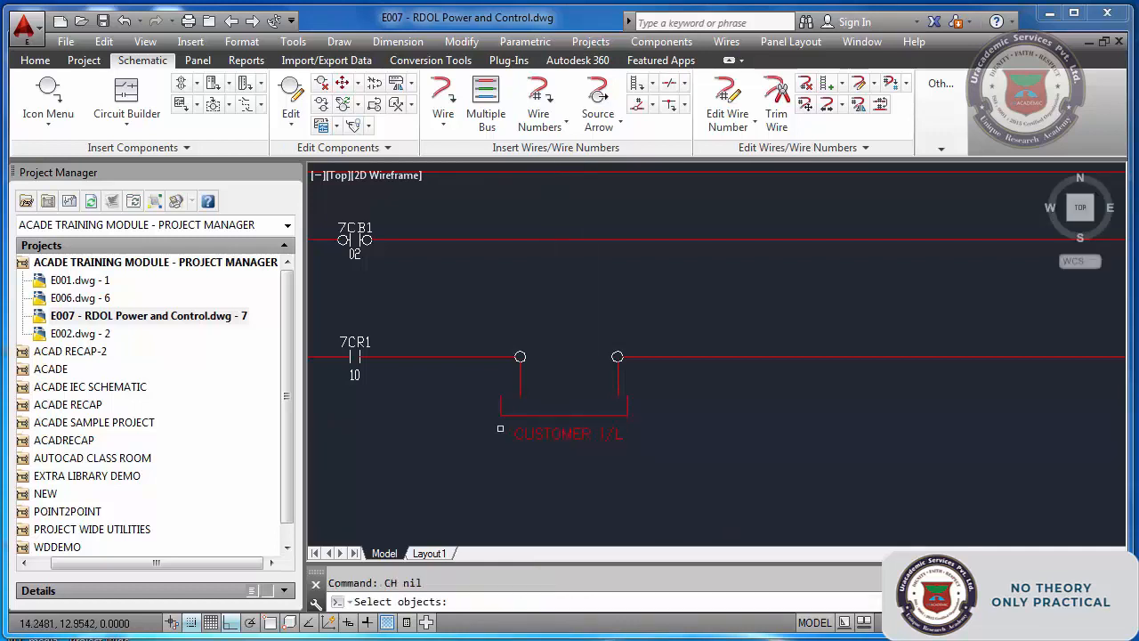
click(475, 389)
click(683, 486)
key(Return)
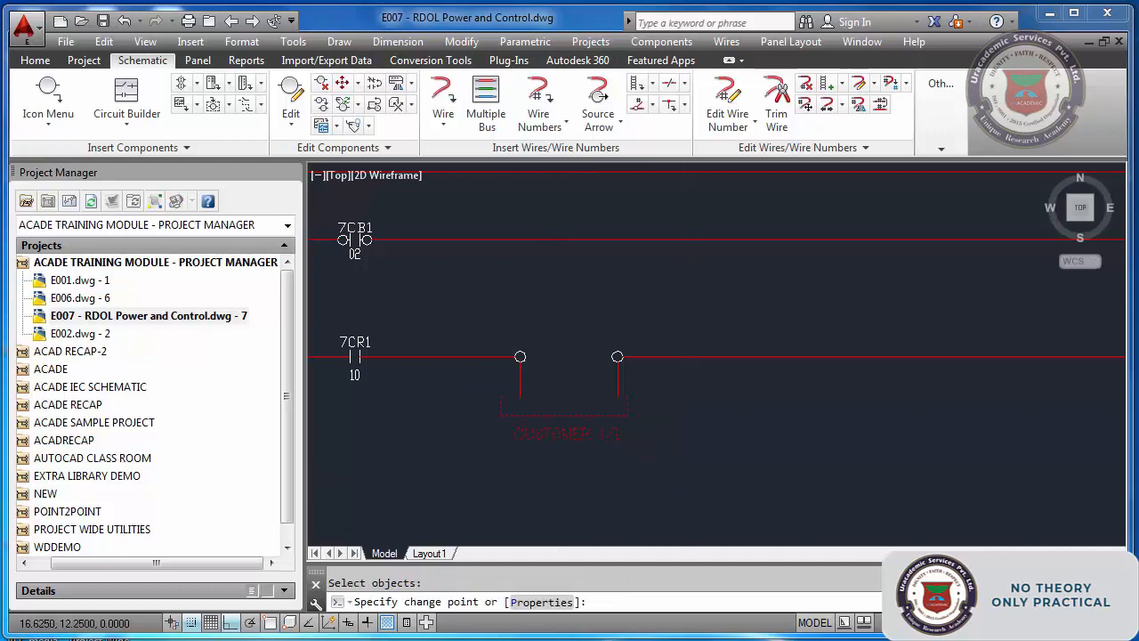
text(p)
key(Return)
text(la)
key(Return)
text(0)
key(Return)
key(Return)
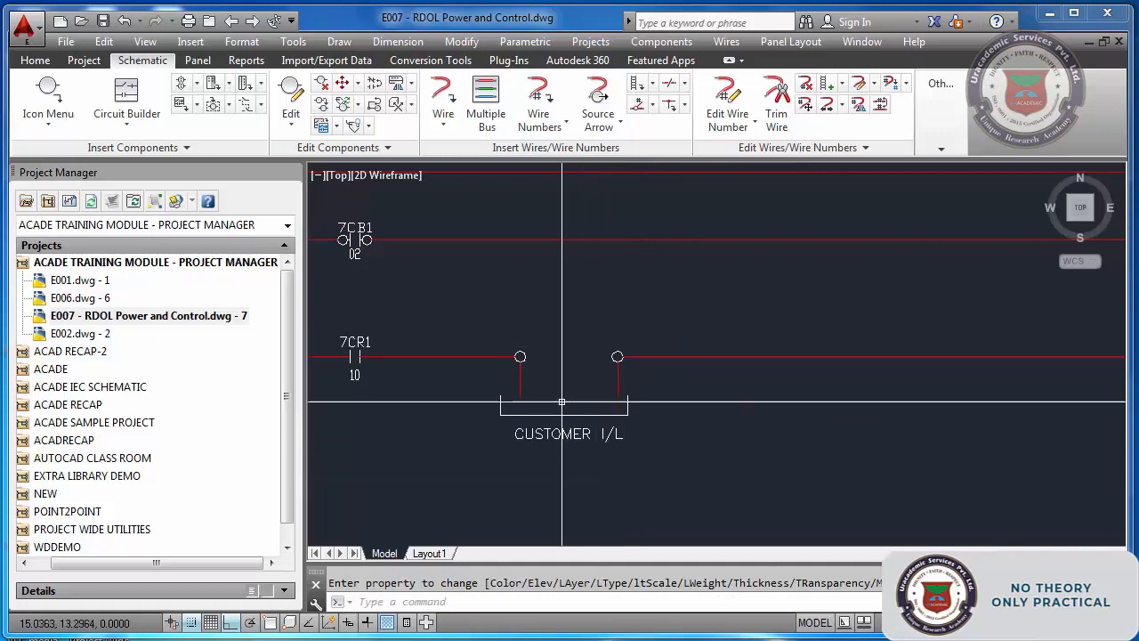
Copy the left customer terminal component onto the branch wire, a short distance beyond the right customer terminal
scroll(561, 402, down, 2)
scroll(587, 415, up, 2)
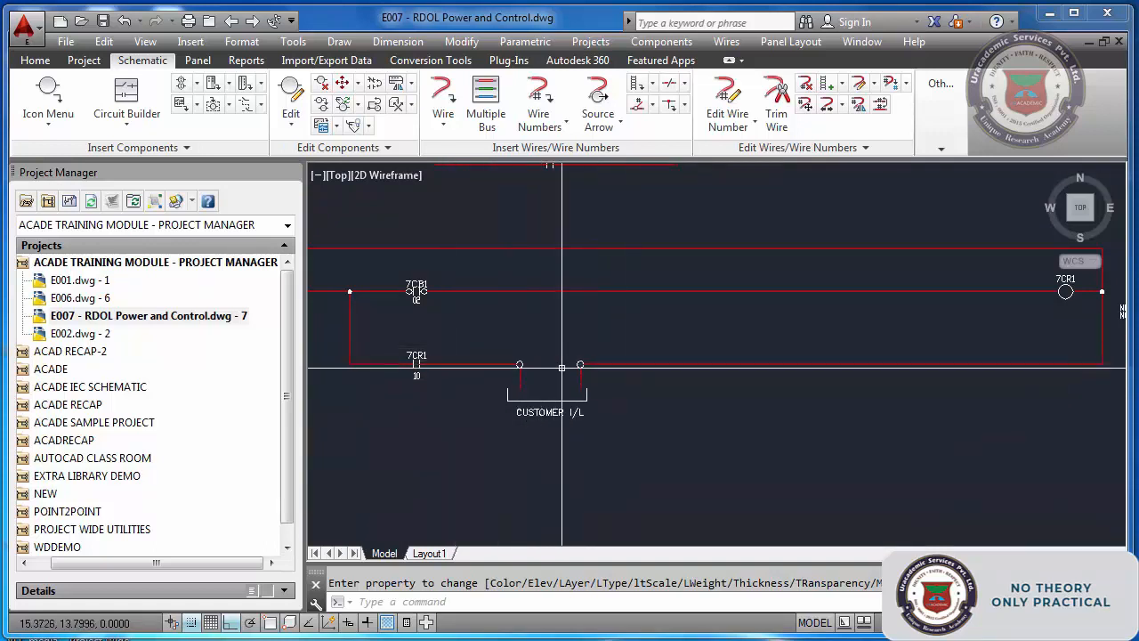
scroll(574, 374, down, 2)
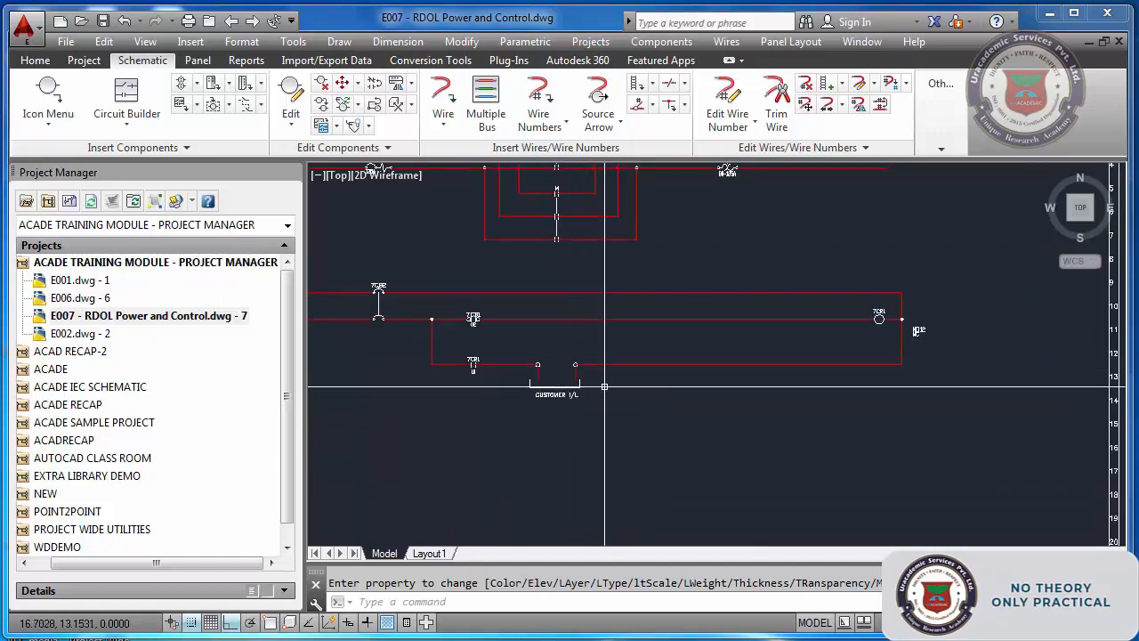
scroll(605, 387, up, 2)
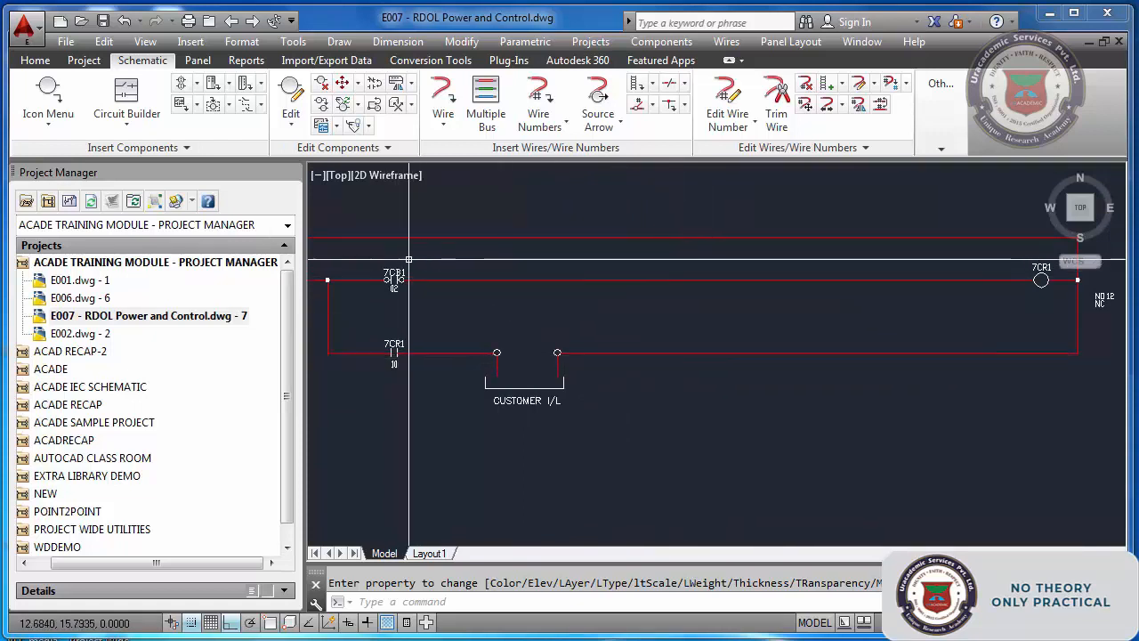
text(AECOP)
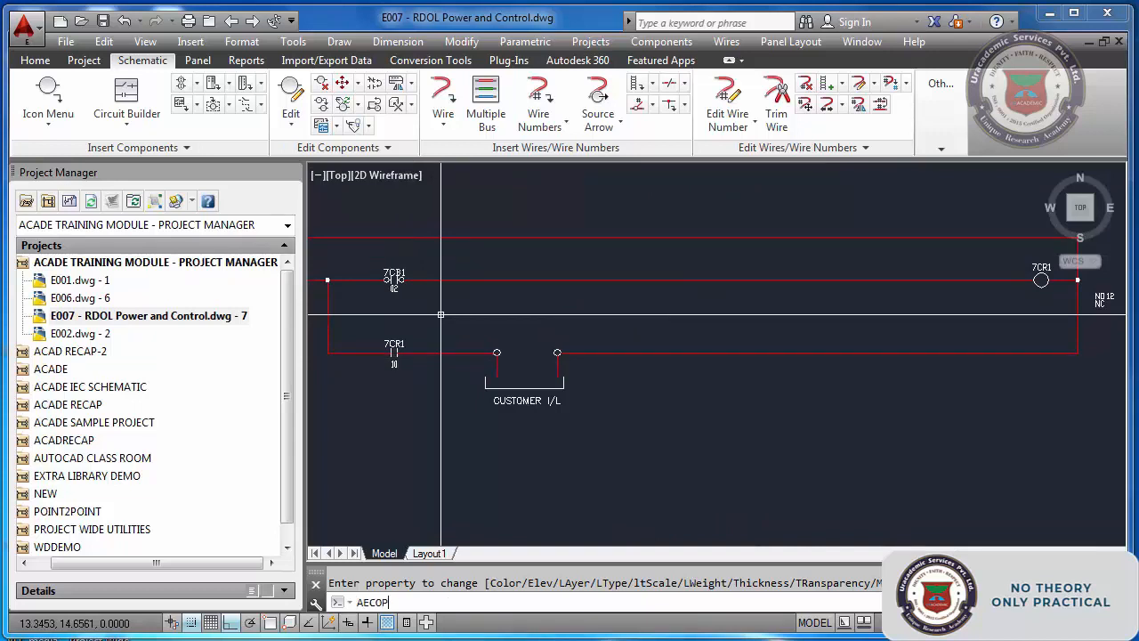
key(Return)
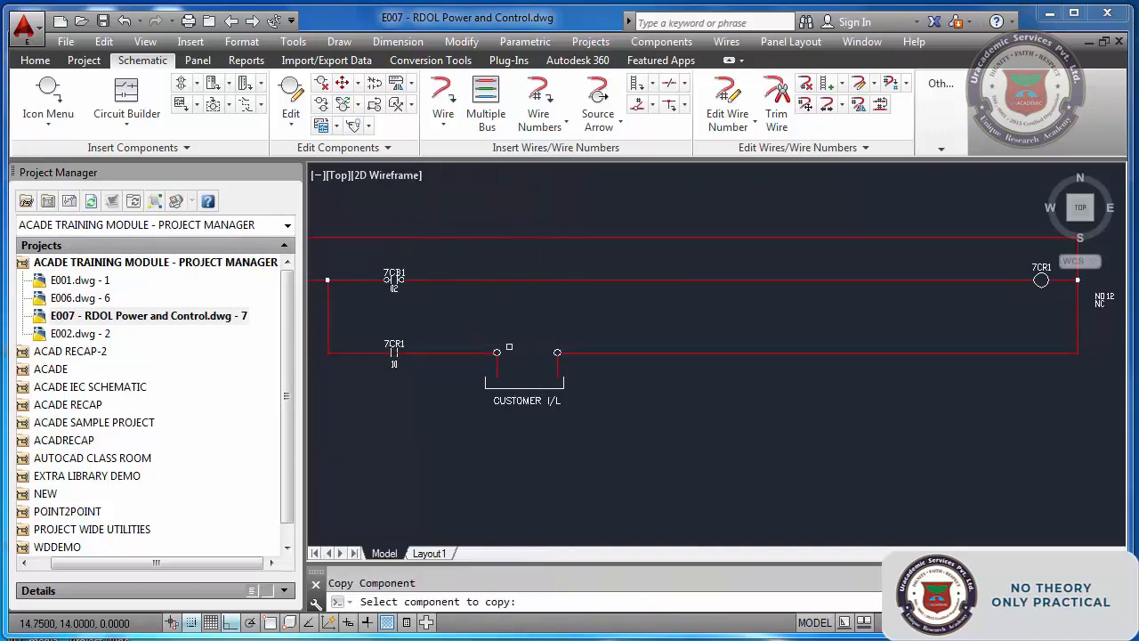
scroll(500, 352, up, 2)
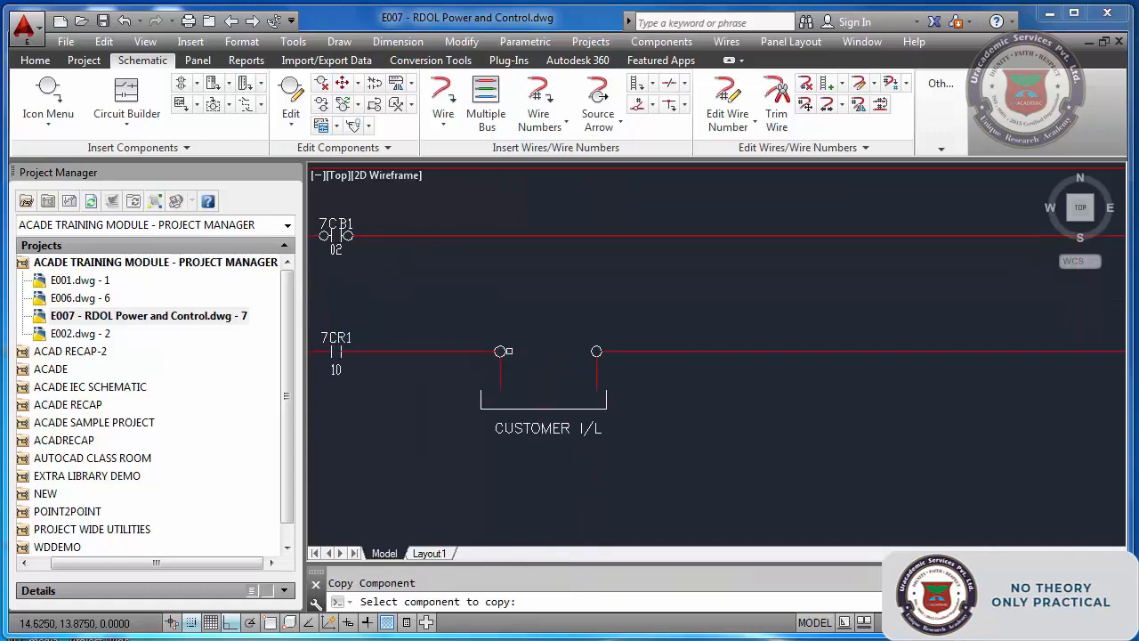
scroll(500, 351, up, 5)
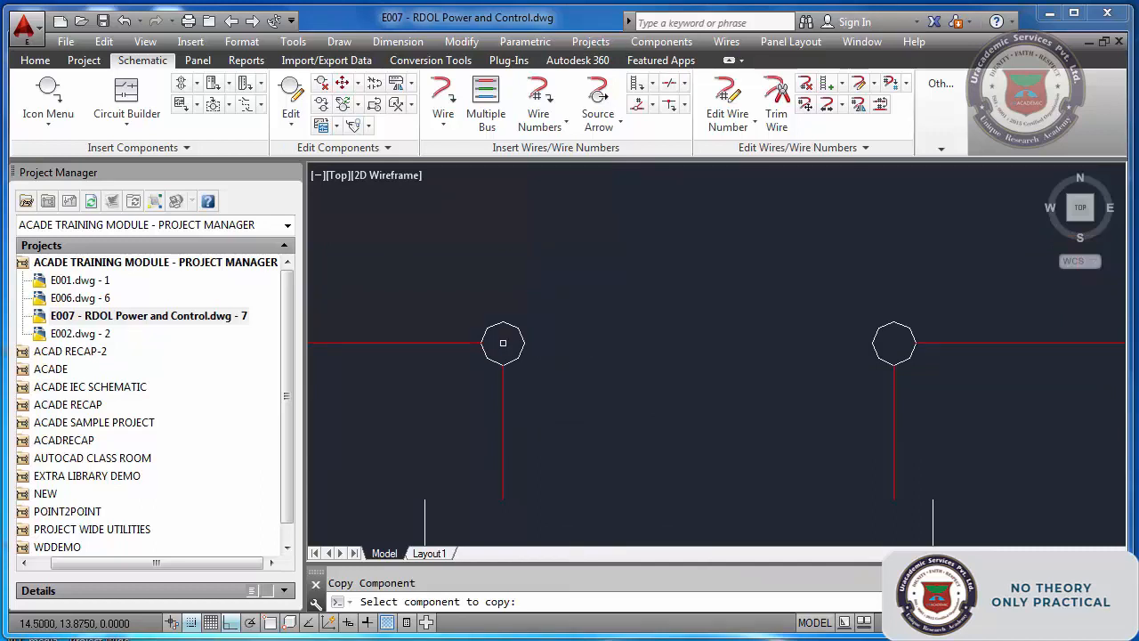
click(192, 622)
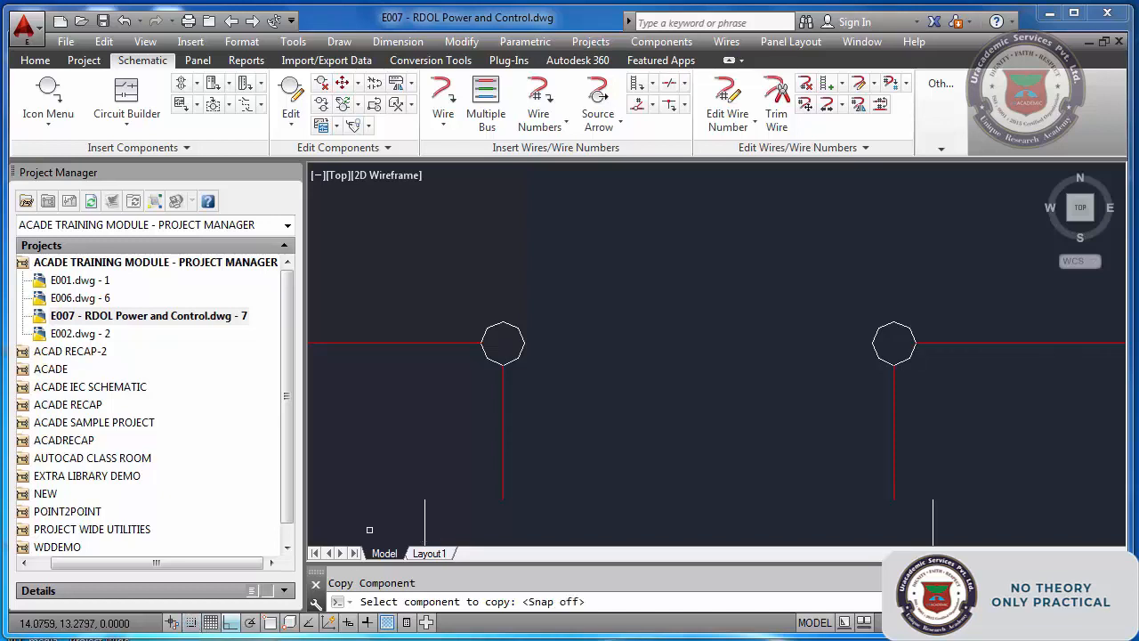
scroll(460, 428, down, 2)
click(500, 368)
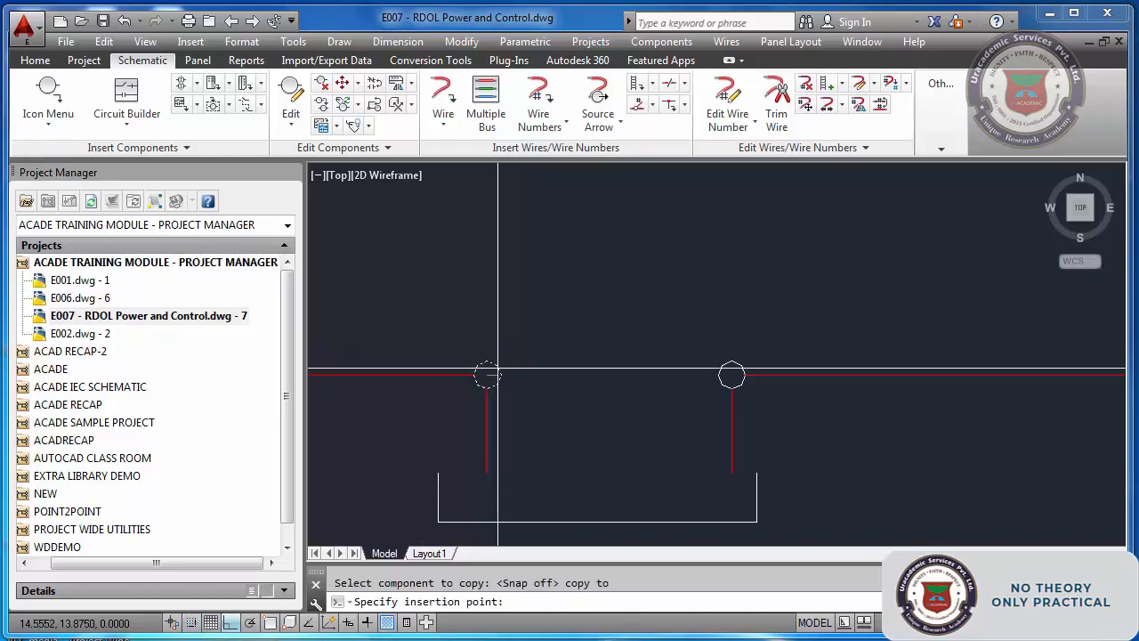
click(192, 622)
scroll(563, 377, down, 2)
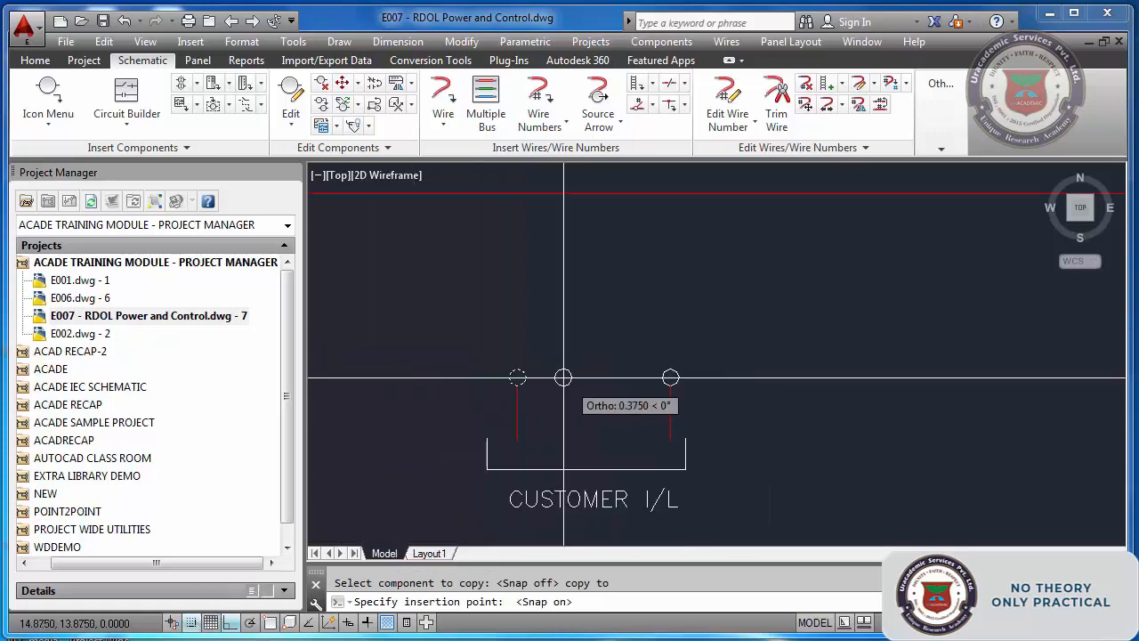
scroll(563, 377, down, 2)
click(756, 379)
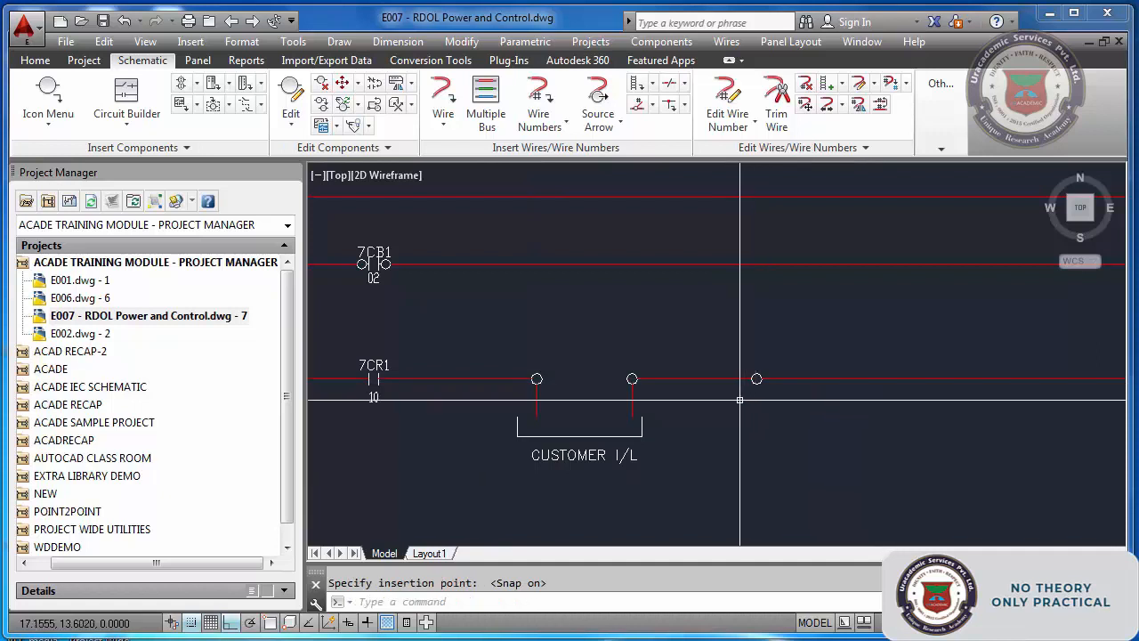
Copy the right customer terminal component onto the branch wire, to the right of the third terminal
scroll(739, 399, up, 4)
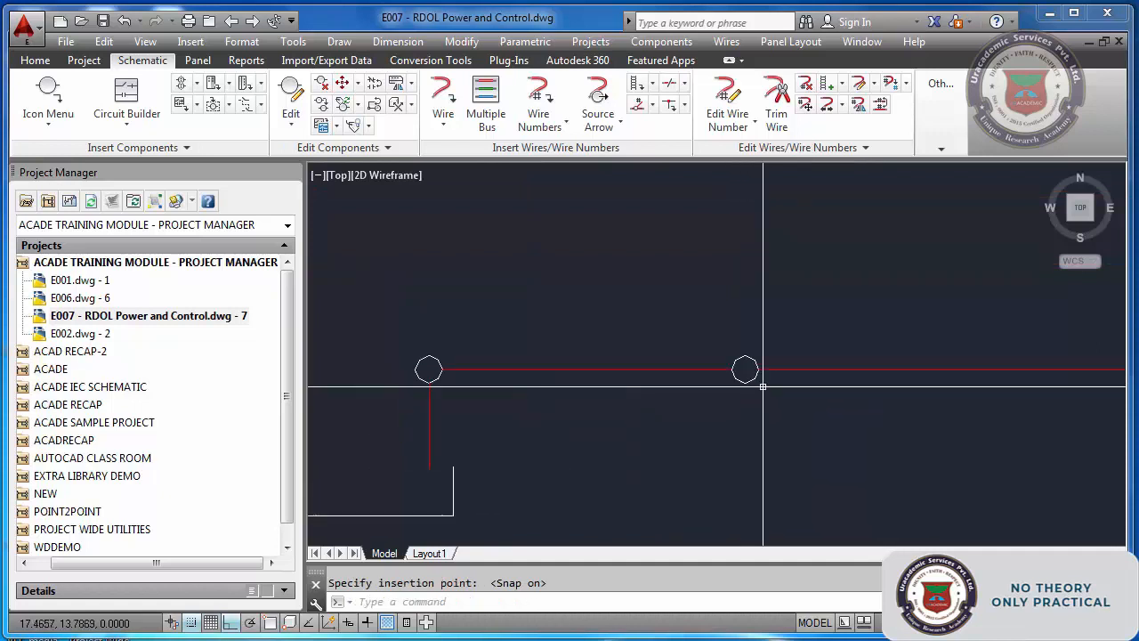
click(192, 622)
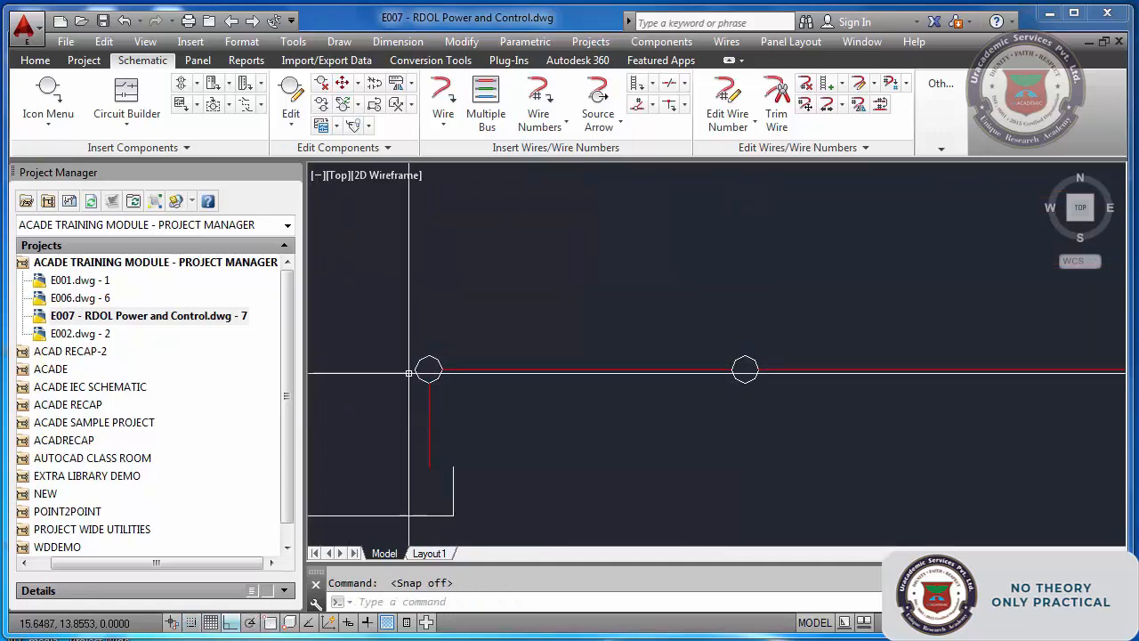
text(AECO)
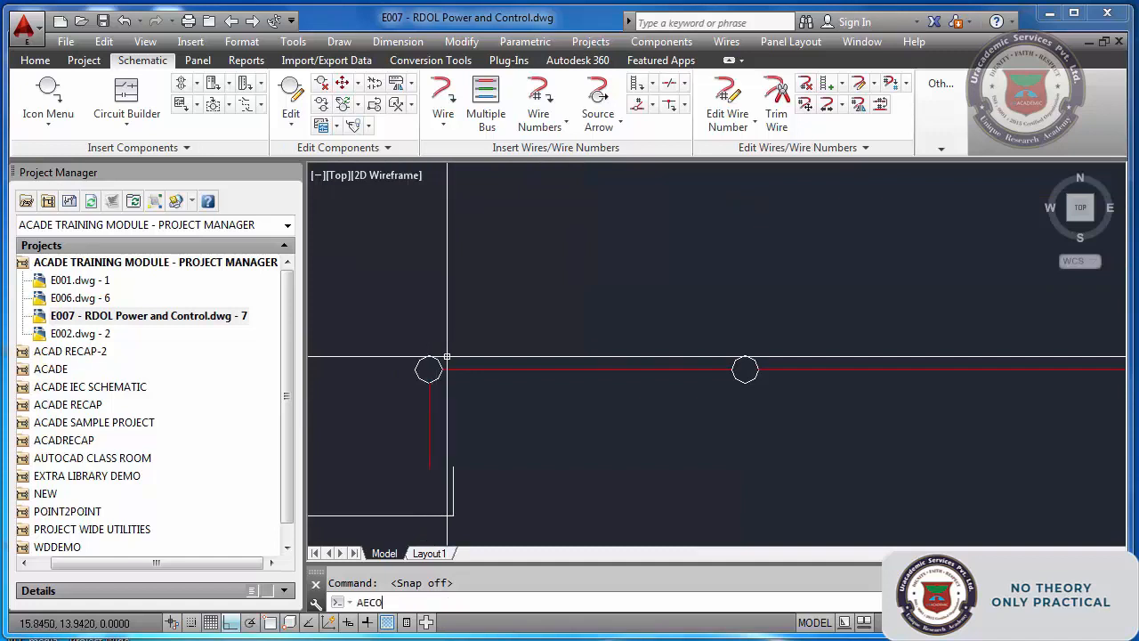
text(PYCOMP)
key(Return)
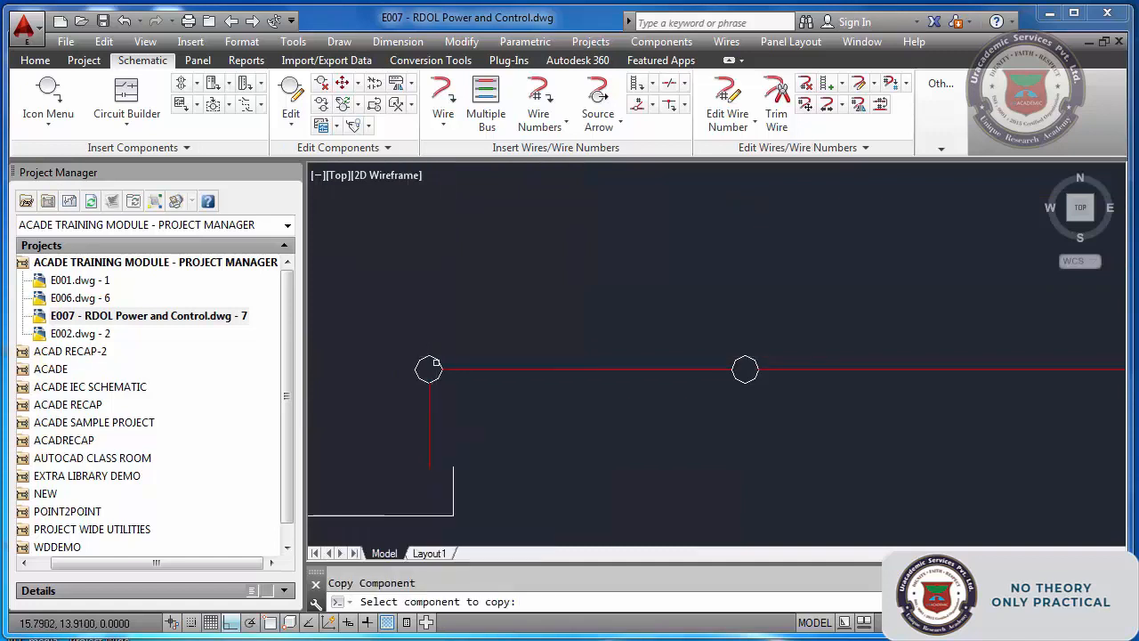
click(431, 366)
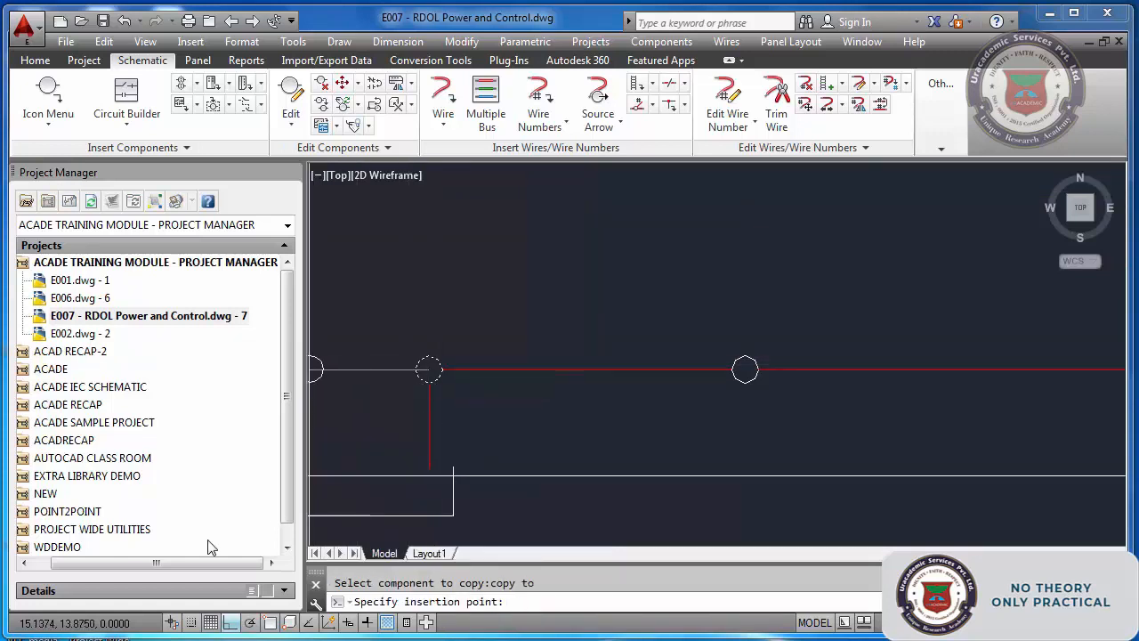
click(189, 622)
scroll(445, 423, down, 3)
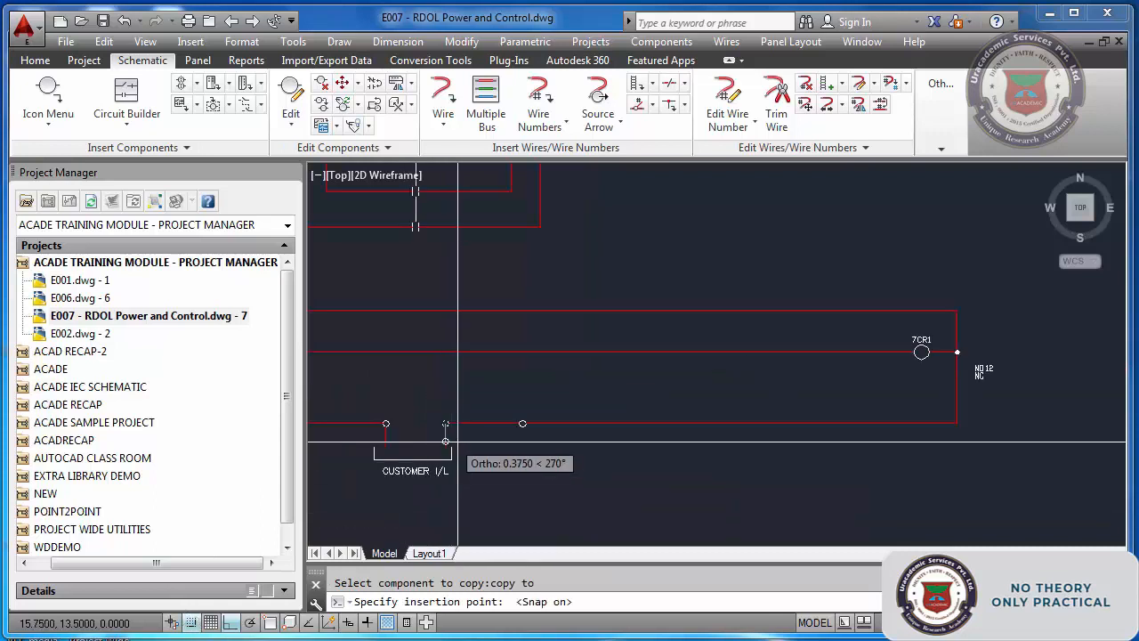
click(587, 424)
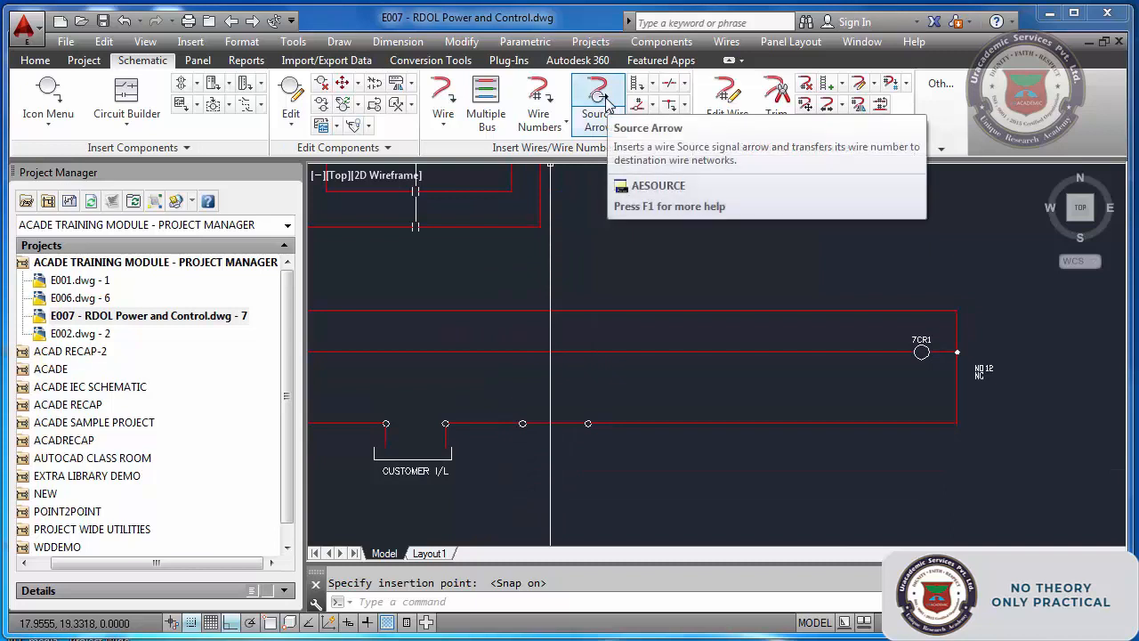
Trim away the branch wire segment between the two copied terminals
click(776, 102)
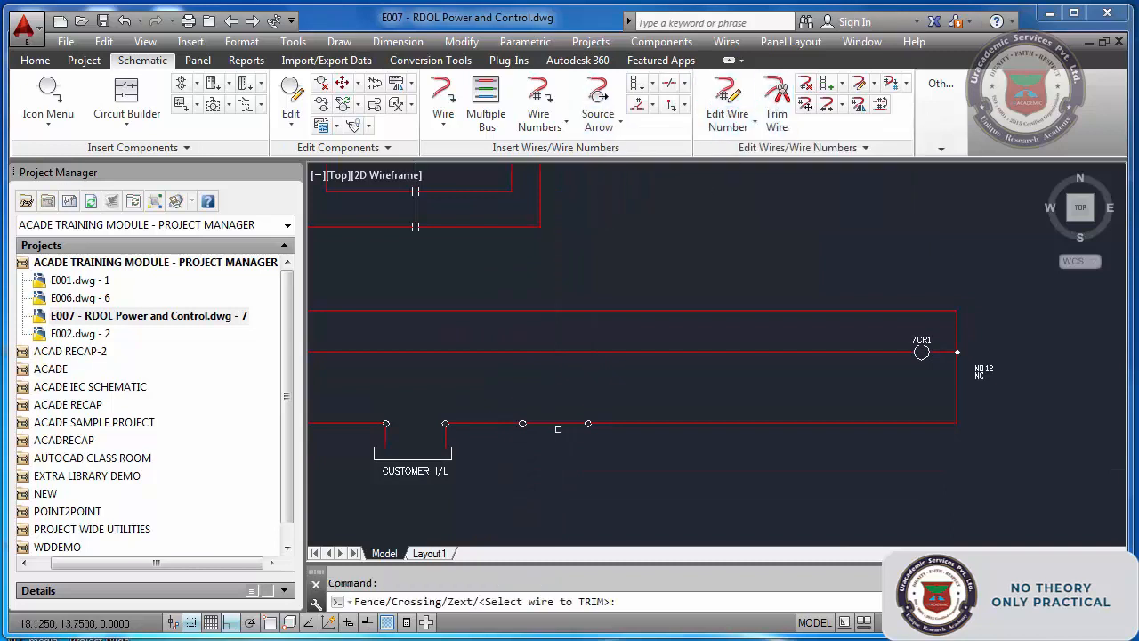
key(Escape)
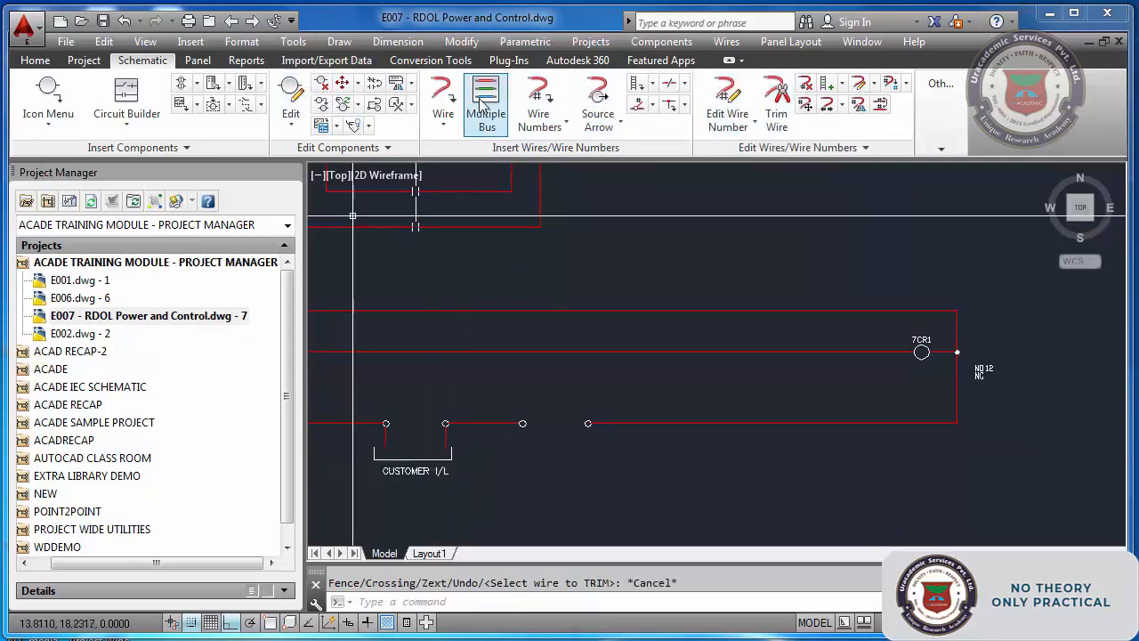
Draw a vertical wire through each of the two copied terminals, extending above and below the branch wire
click(442, 105)
scroll(525, 445, up, 4)
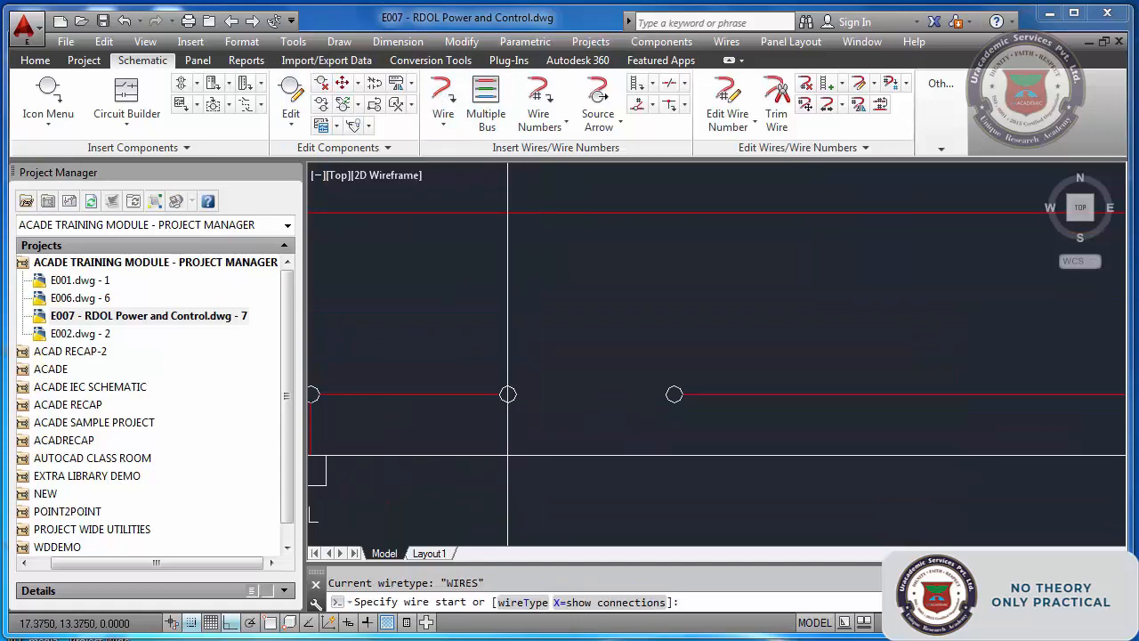
click(507, 334)
click(507, 469)
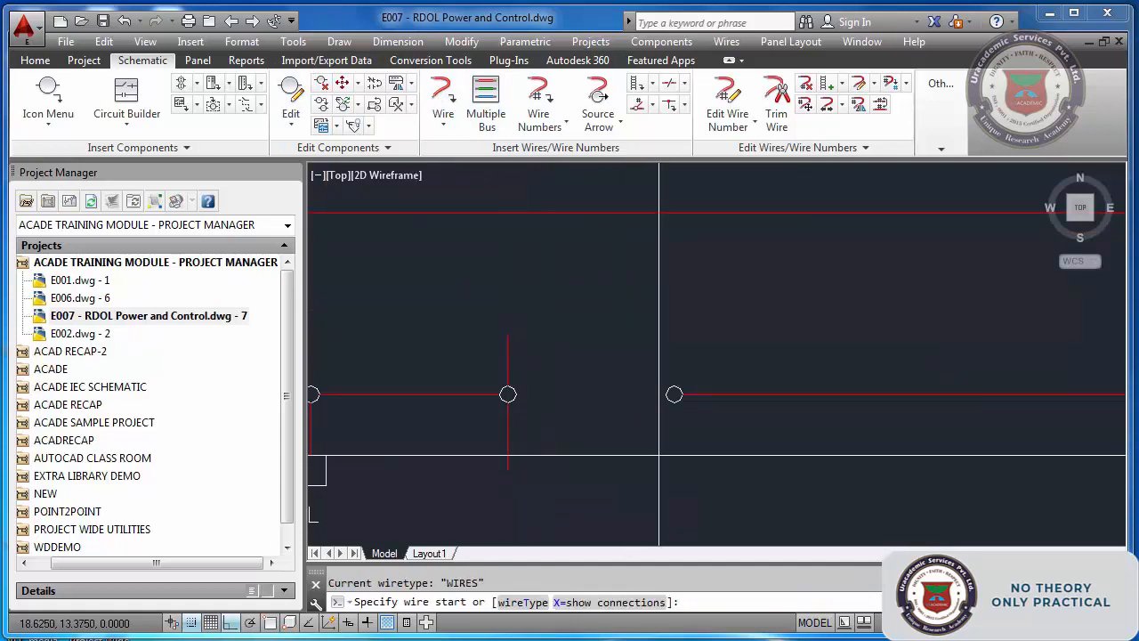
click(673, 469)
click(674, 334)
key(Escape)
Delete the upper wire stubs above the two copied terminals, keeping only the stubs below them
click(703, 350)
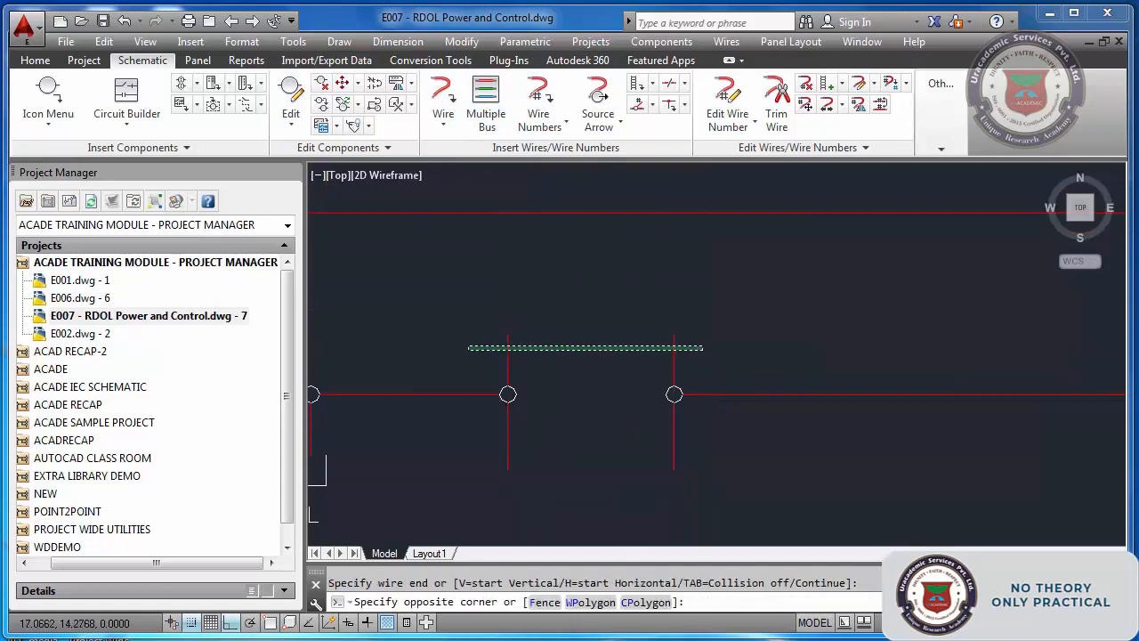
click(468, 344)
key(Delete)
scroll(681, 331, down, 3)
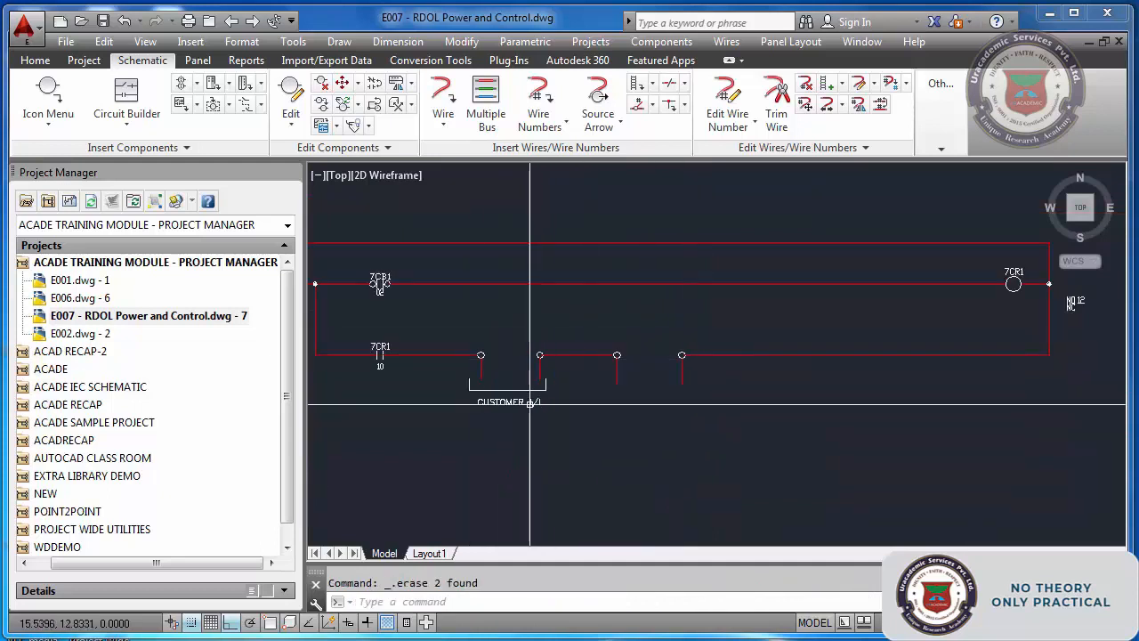
Copy the bracket and CUSTOMER I/L text so that they sit under the second terminal pair
scroll(460, 386, up, 2)
key(Escape)
text(c)
key(Return)
click(438, 359)
click(613, 455)
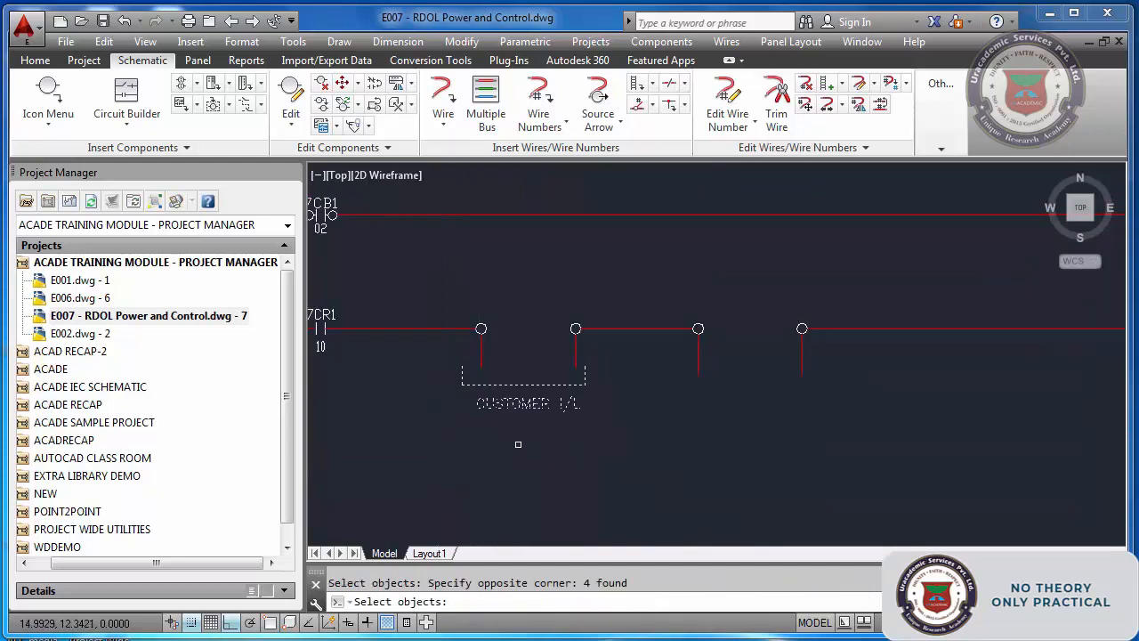
key(Return)
click(519, 442)
click(745, 451)
key(Escape)
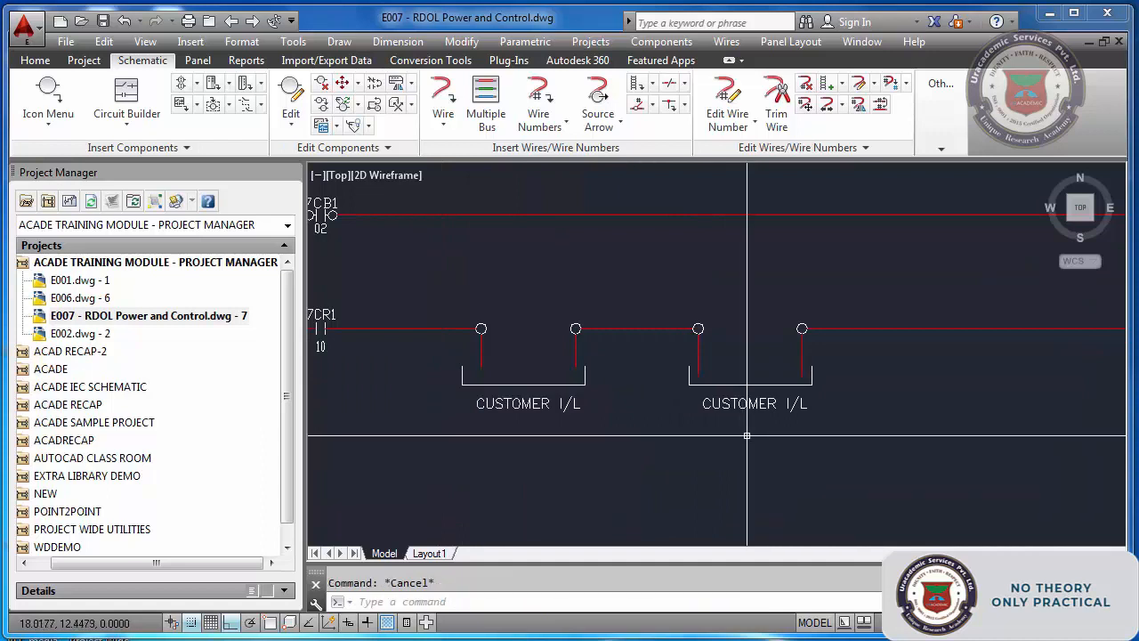
Change the copied CUSTOMER I/L text under the second terminal pair to DO FROM PLC
text(de)
key(Return)
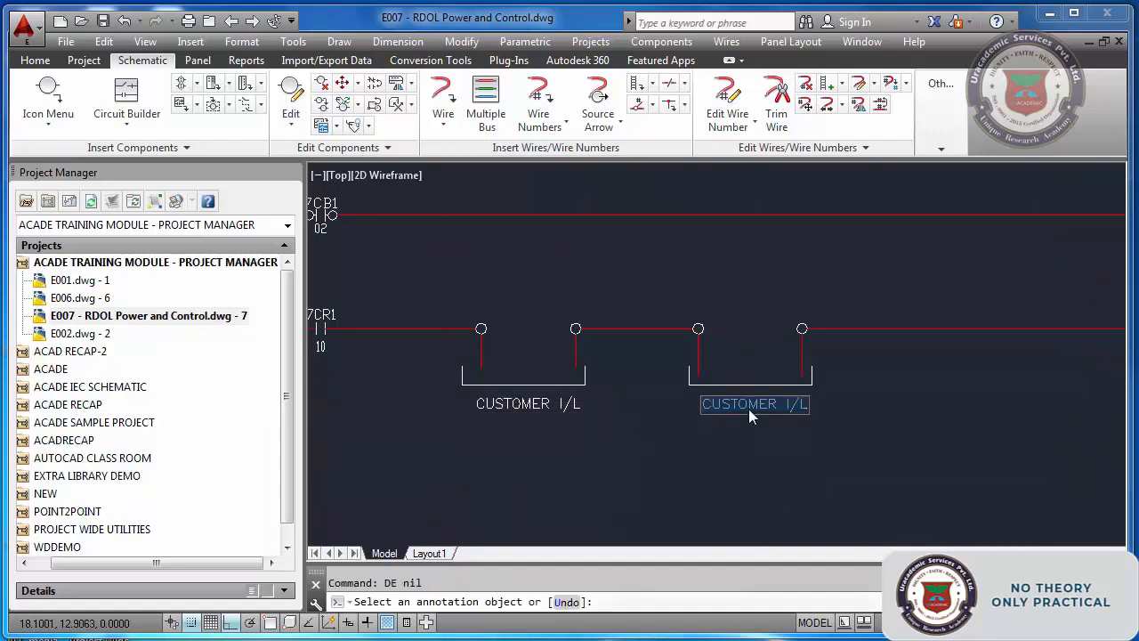
text(DO FROM PLC)
key(Return)
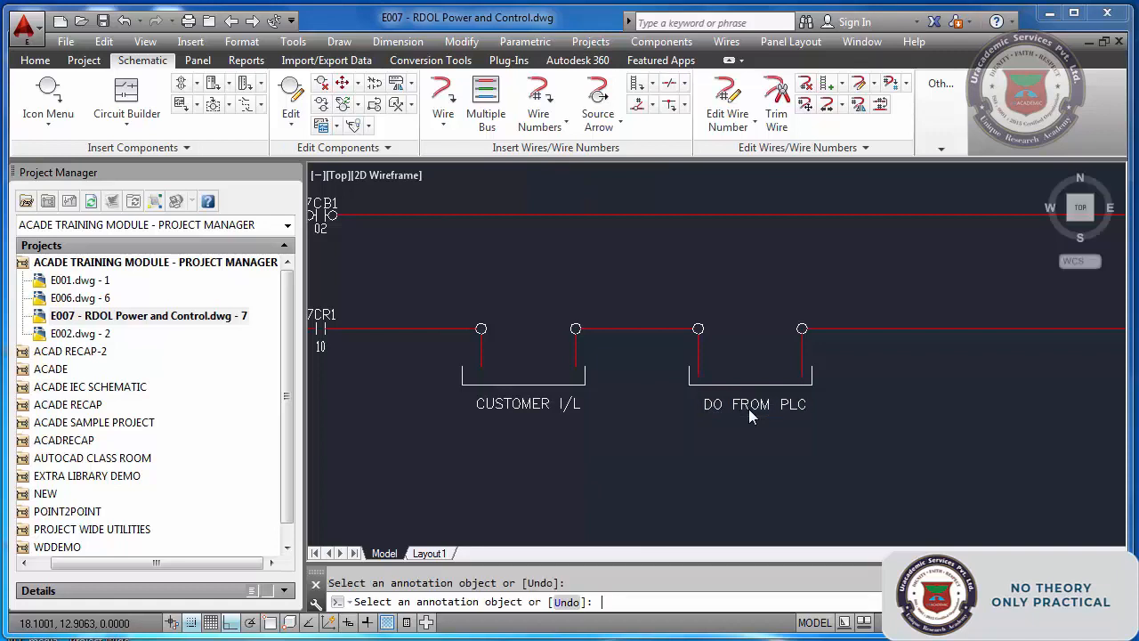
key(Return)
Insert a Motor Starter Coil on the branch wire directly below the 7CR1 coil, with FWD as description line 1
scroll(748, 408, down, 5)
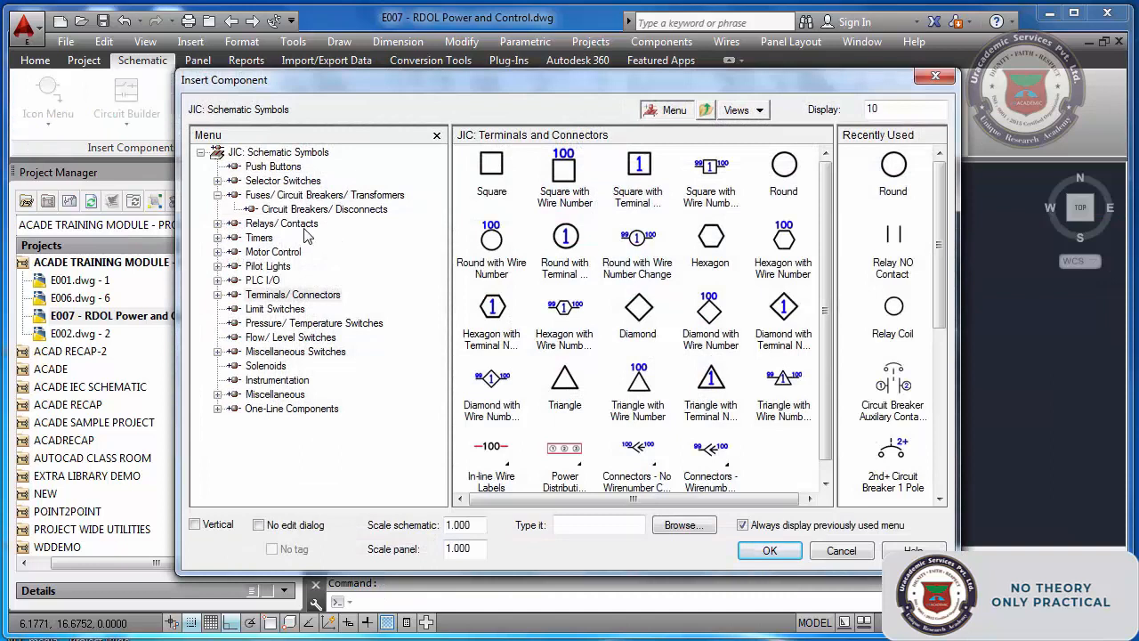
click(294, 224)
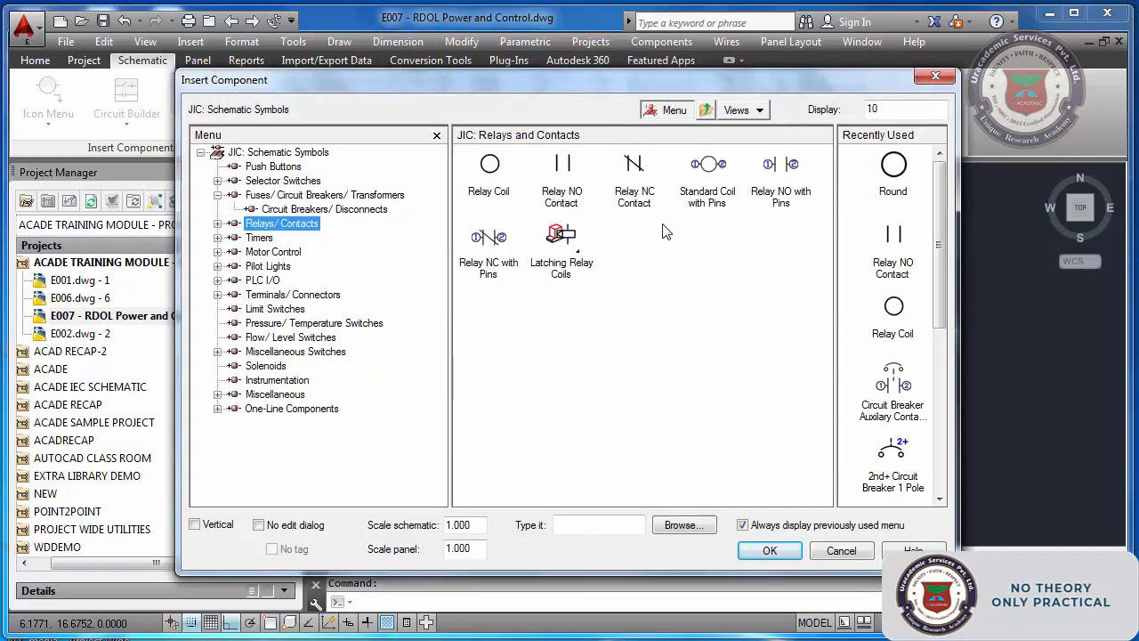
click(273, 252)
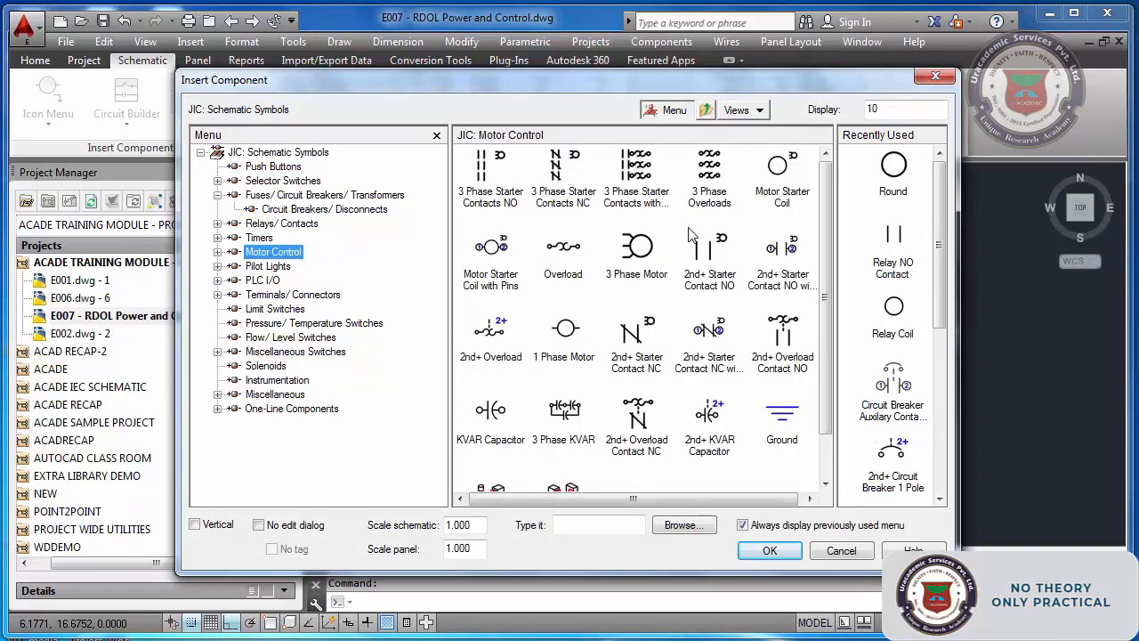
click(776, 171)
scroll(845, 373, down, 3)
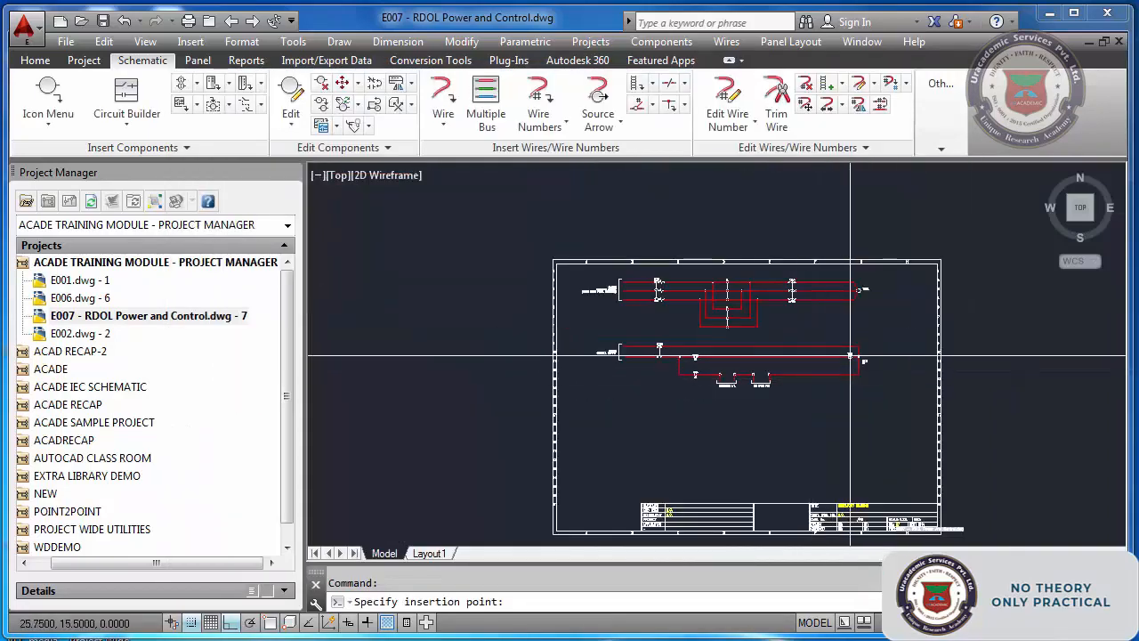
scroll(845, 374, up, 3)
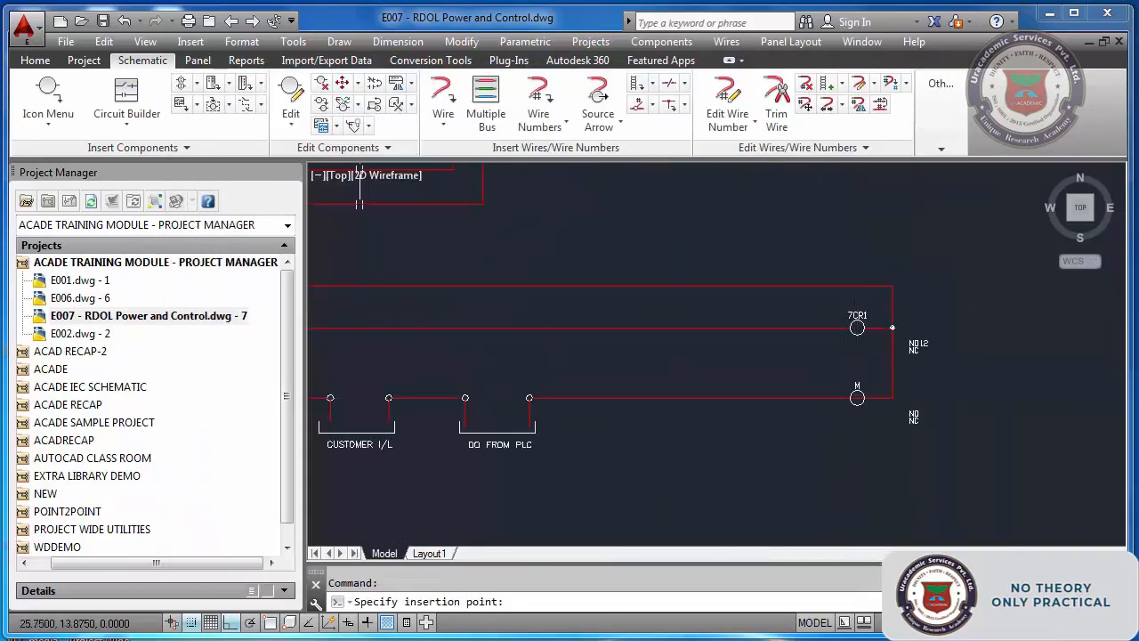
click(857, 398)
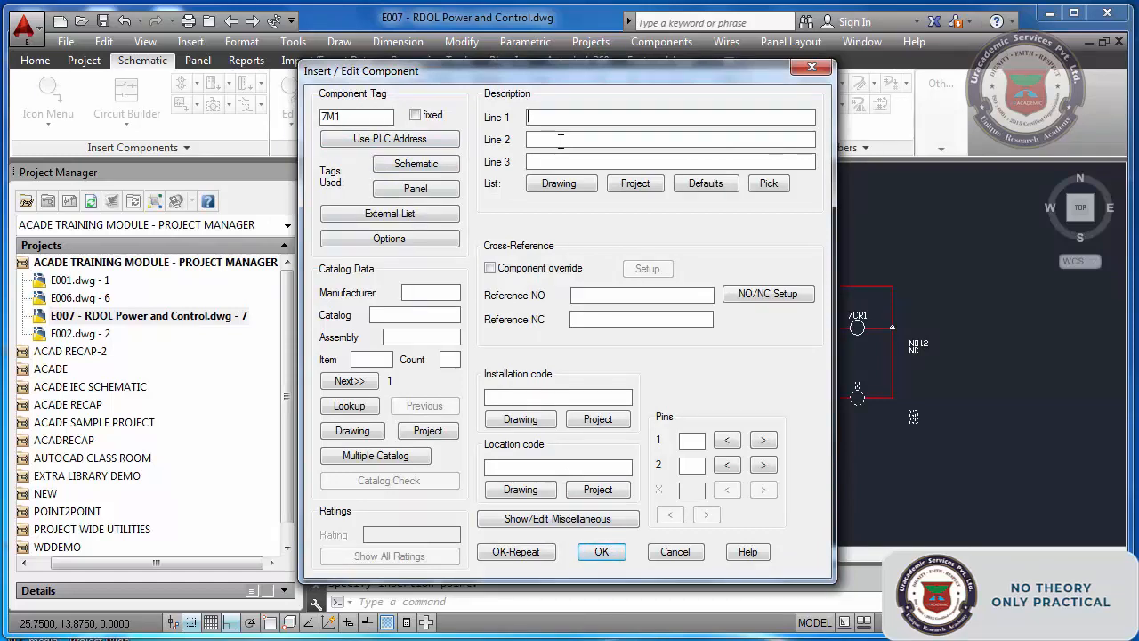
click(601, 551)
Examine the two sets of M contacts in the power circuit and the new motor starter coil in the control circuit
scroll(700, 333, down, 4)
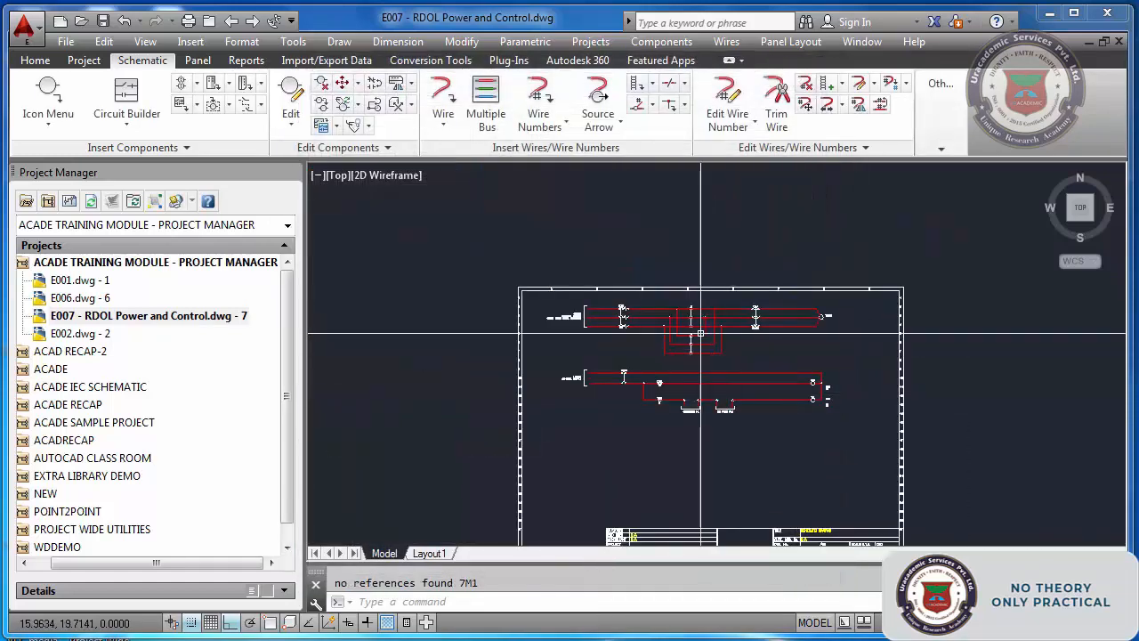
scroll(700, 334, up, 6)
scroll(635, 267, down, 1)
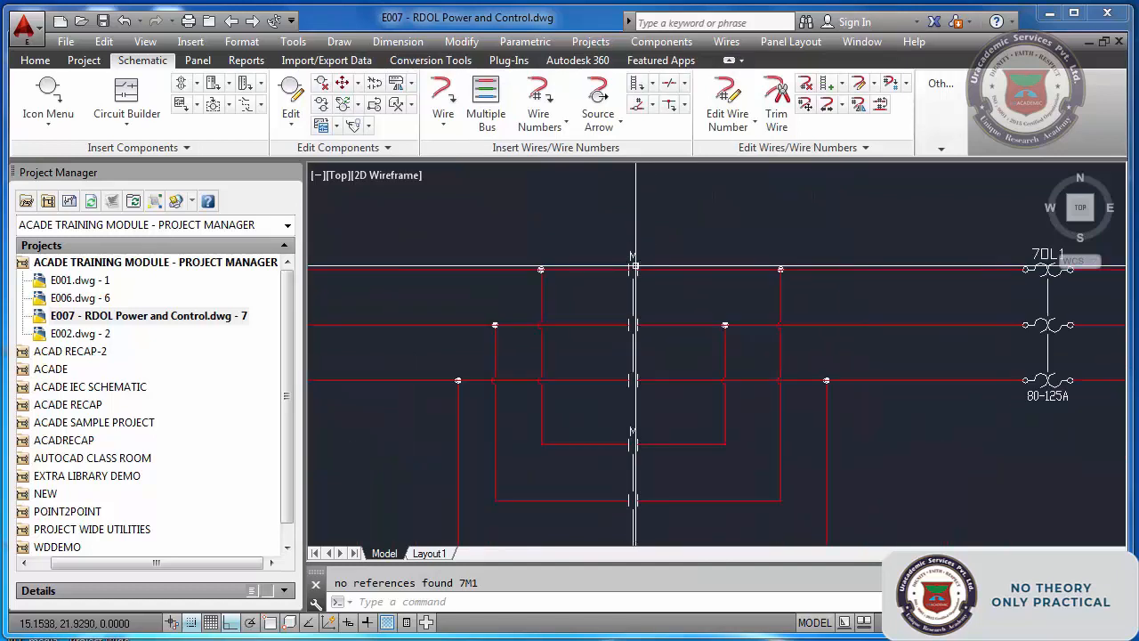
scroll(636, 267, down, 1)
scroll(644, 277, up, 1)
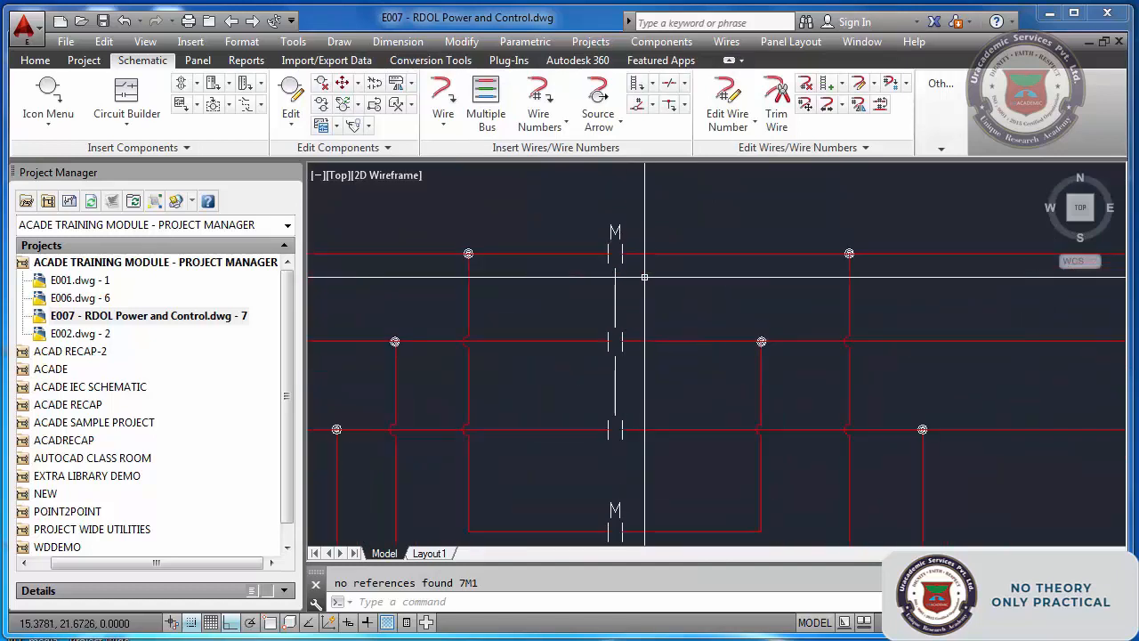
scroll(644, 277, down, 4)
scroll(840, 432, up, 5)
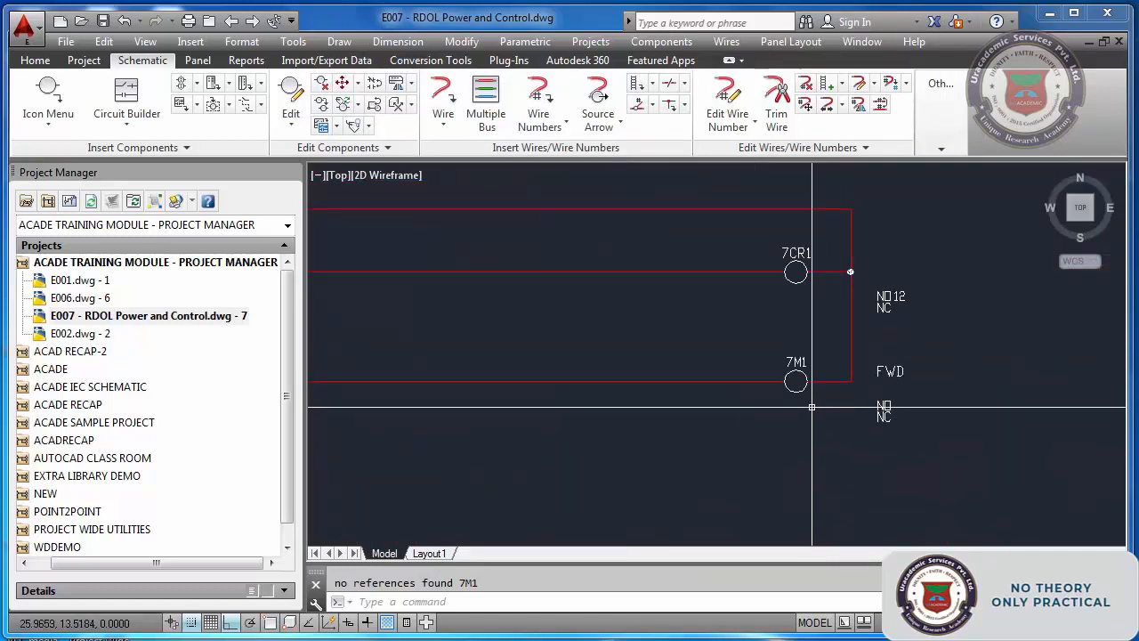
scroll(800, 394, down, 4)
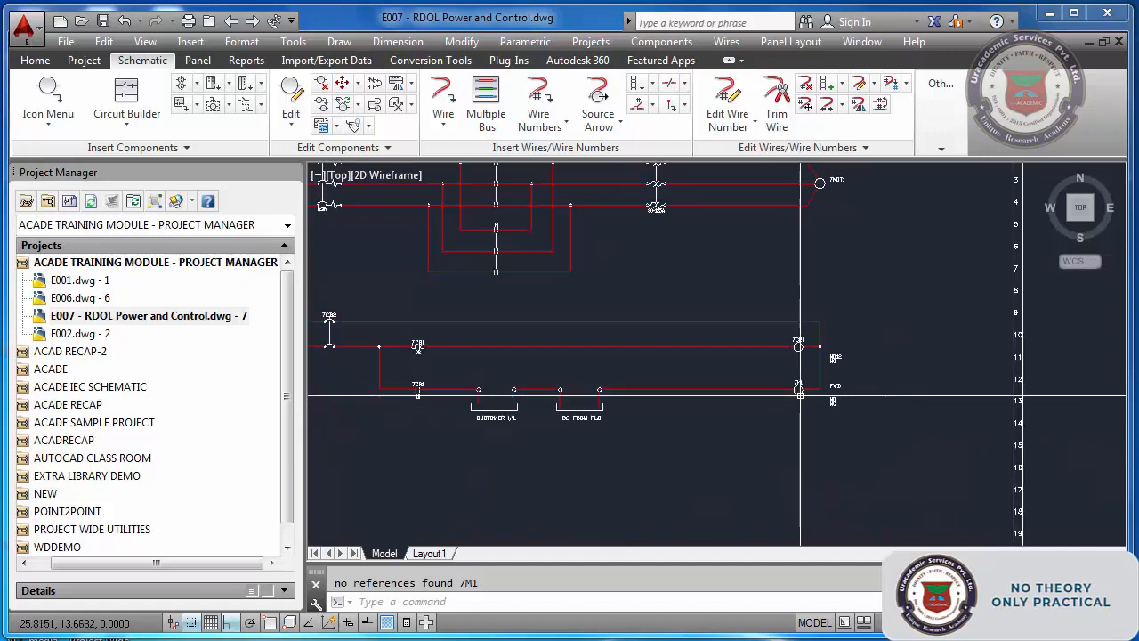
scroll(615, 261, up, 3)
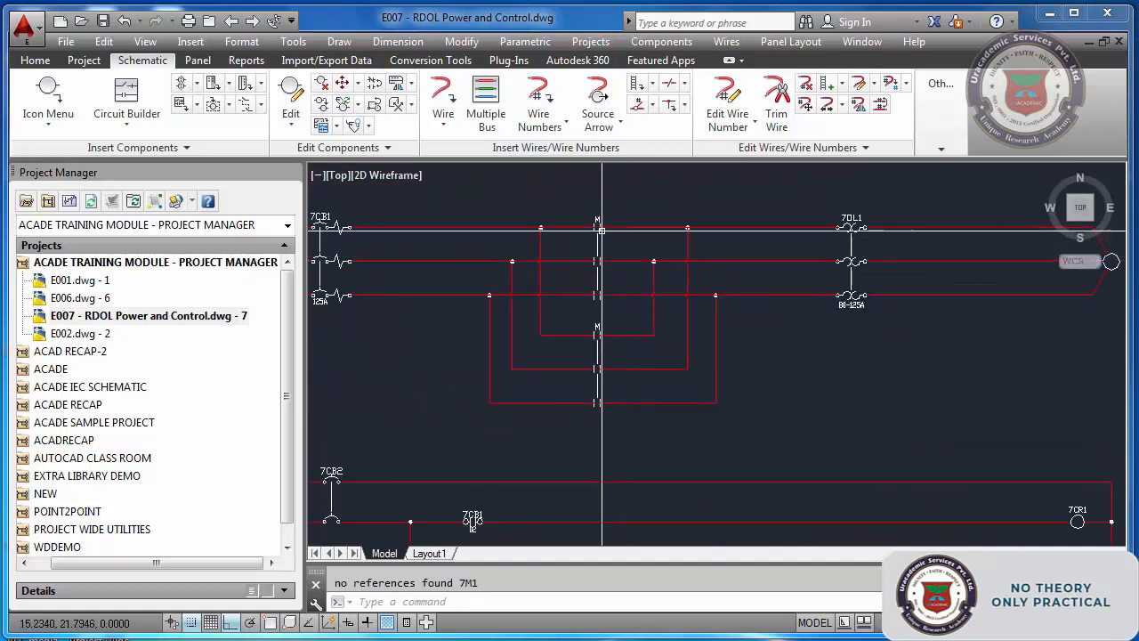
scroll(599, 218, up, 2)
scroll(598, 219, down, 2)
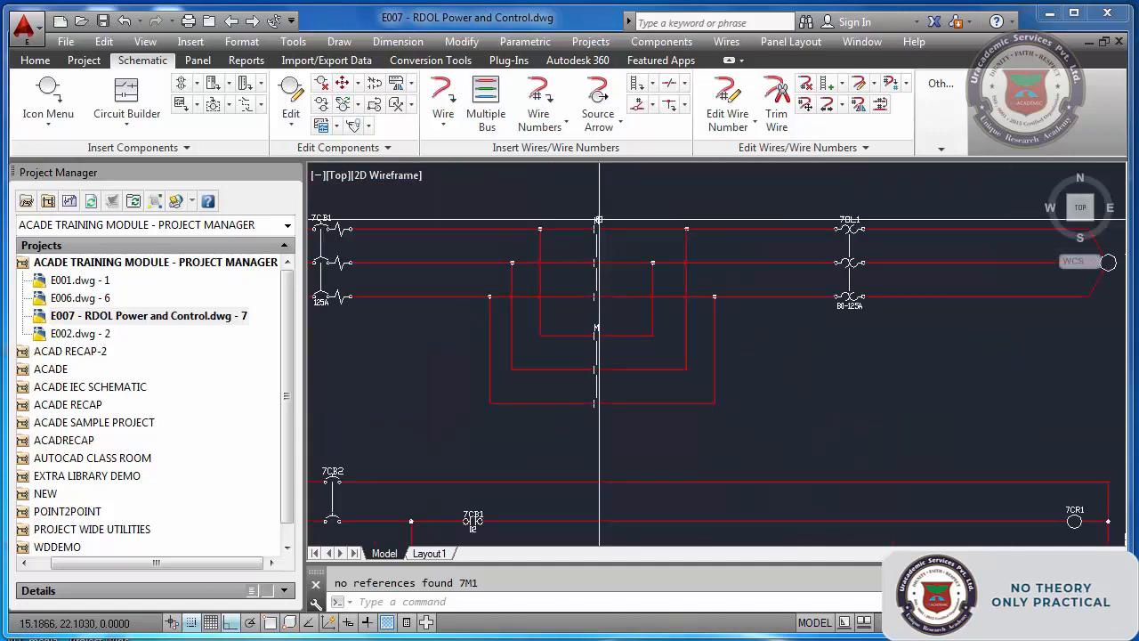
Link the upper M starter contact to its parent coil 7M1 and update the contacts tied to it by the dashed line
click(291, 96)
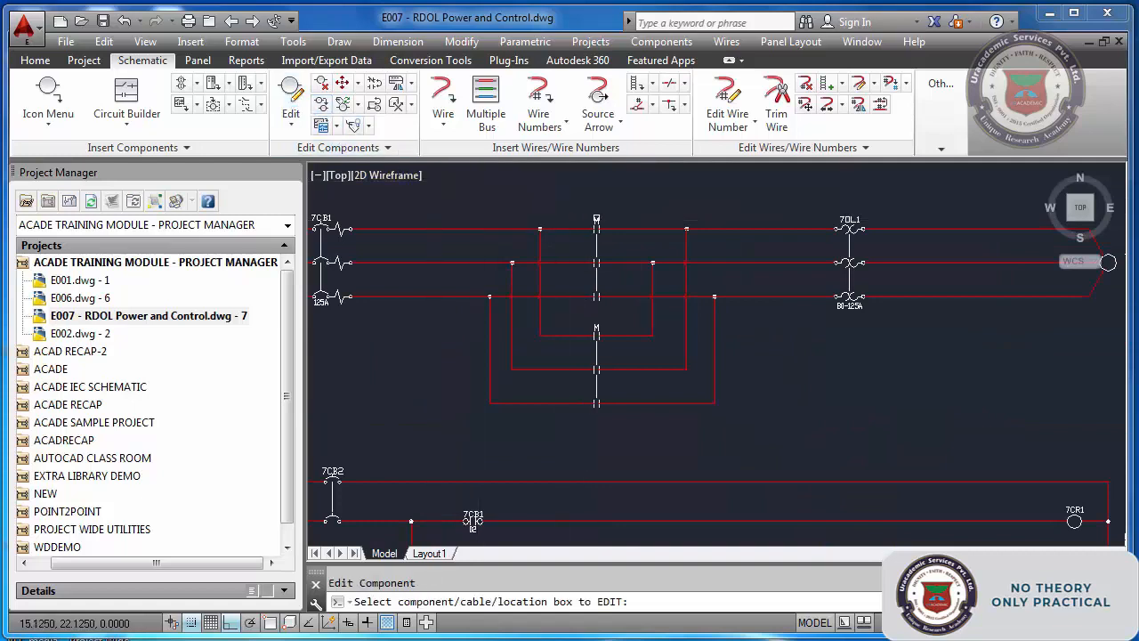
click(596, 218)
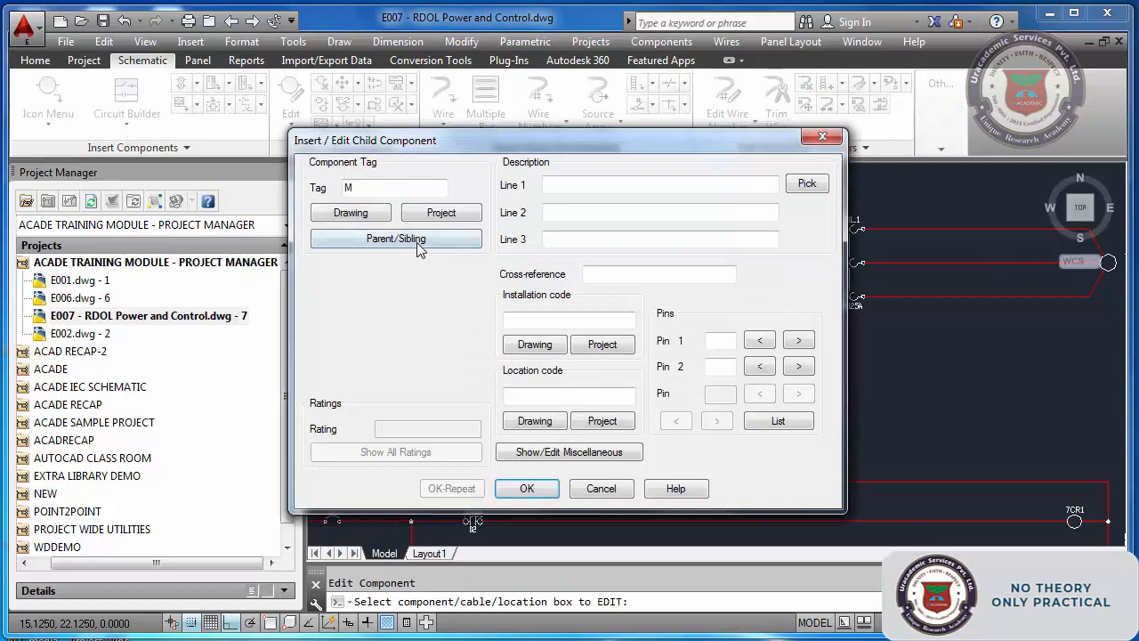
click(417, 246)
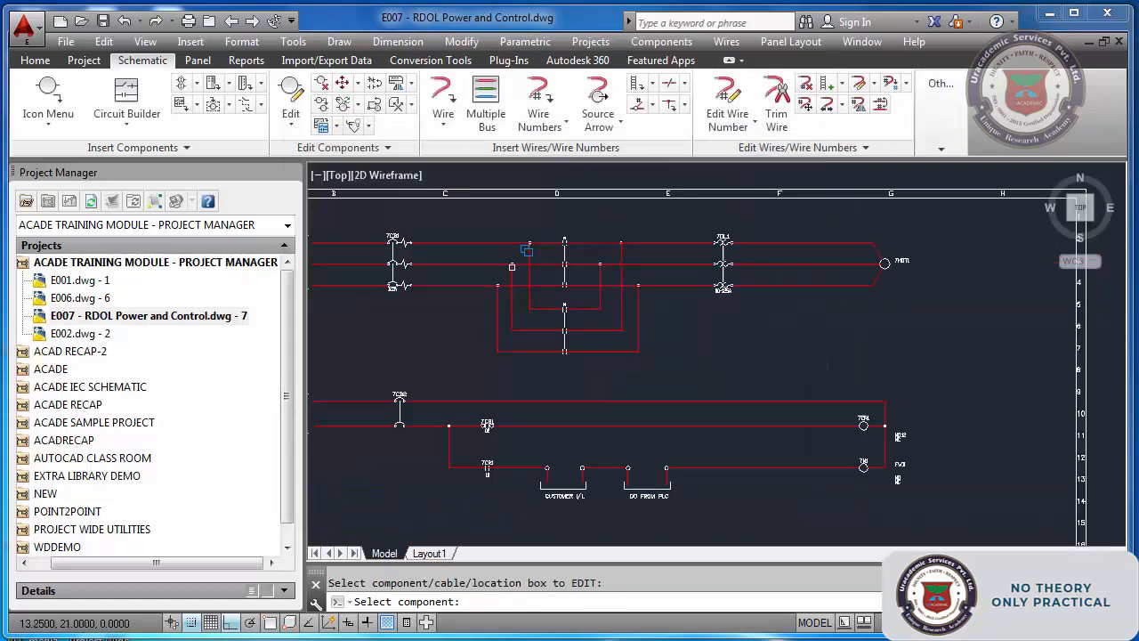
scroll(864, 458, up, 5)
click(862, 492)
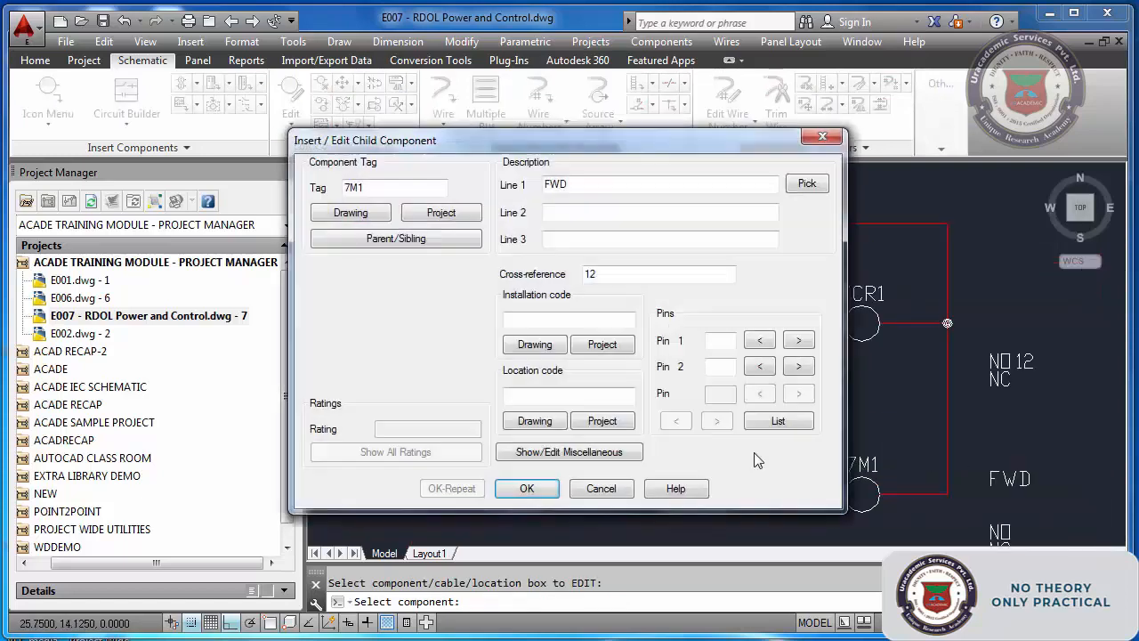
click(527, 487)
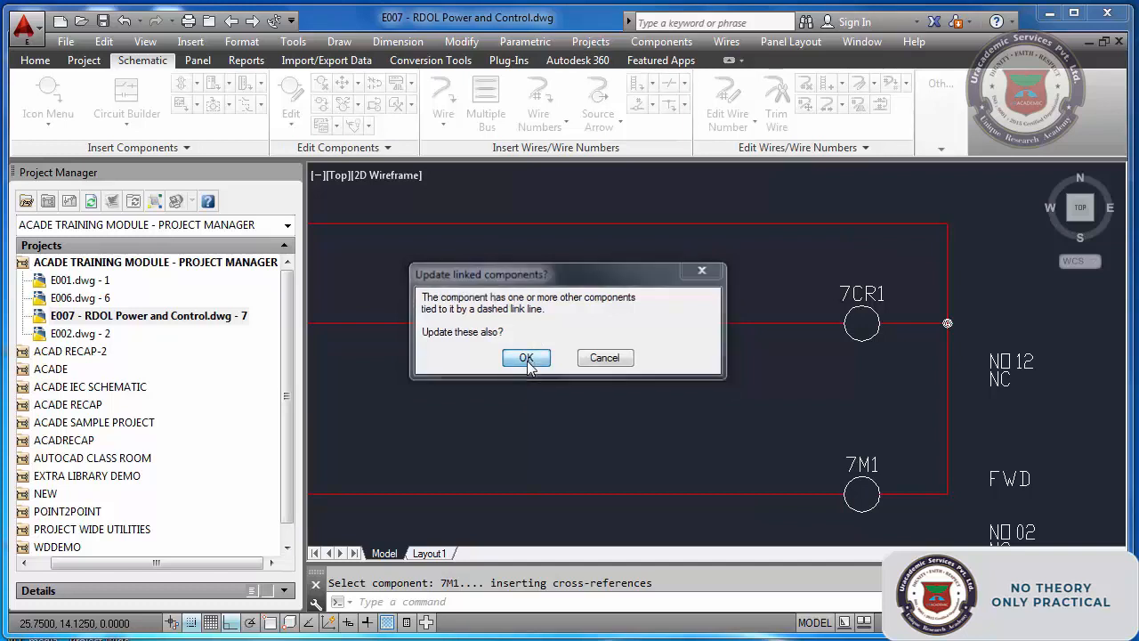
click(526, 358)
Examine the tag, cross-reference and description on the upper 7M1 contacts and the contact references beside the 7M1 coil
scroll(676, 379, down, 2)
scroll(594, 267, down, 2)
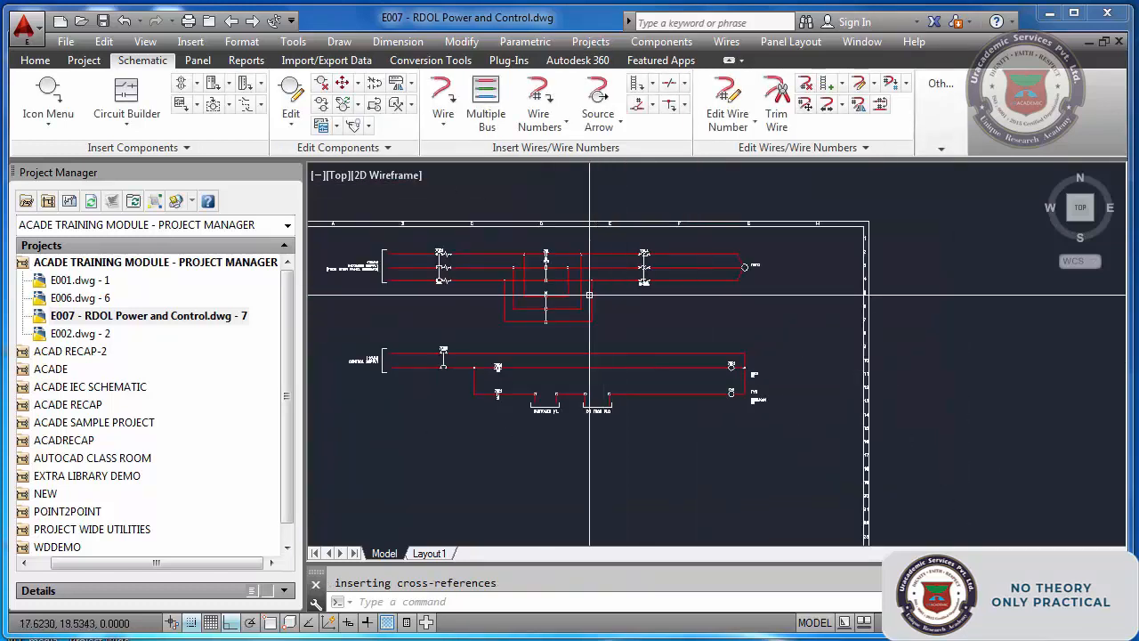
scroll(594, 242, up, 3)
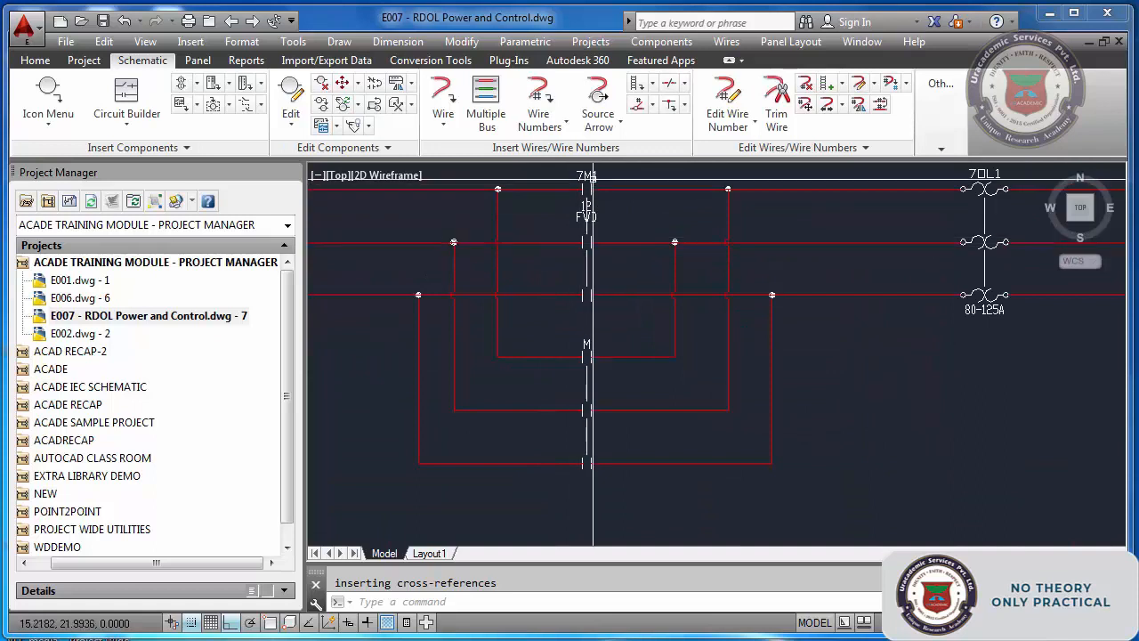
scroll(593, 242, up, 4)
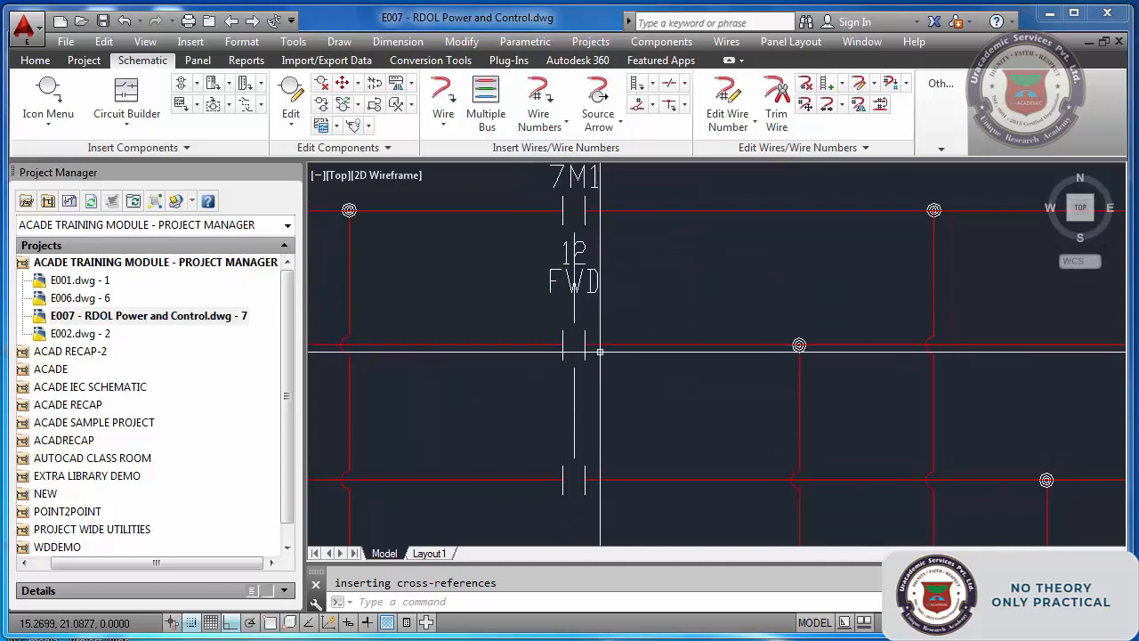
scroll(605, 319, down, 2)
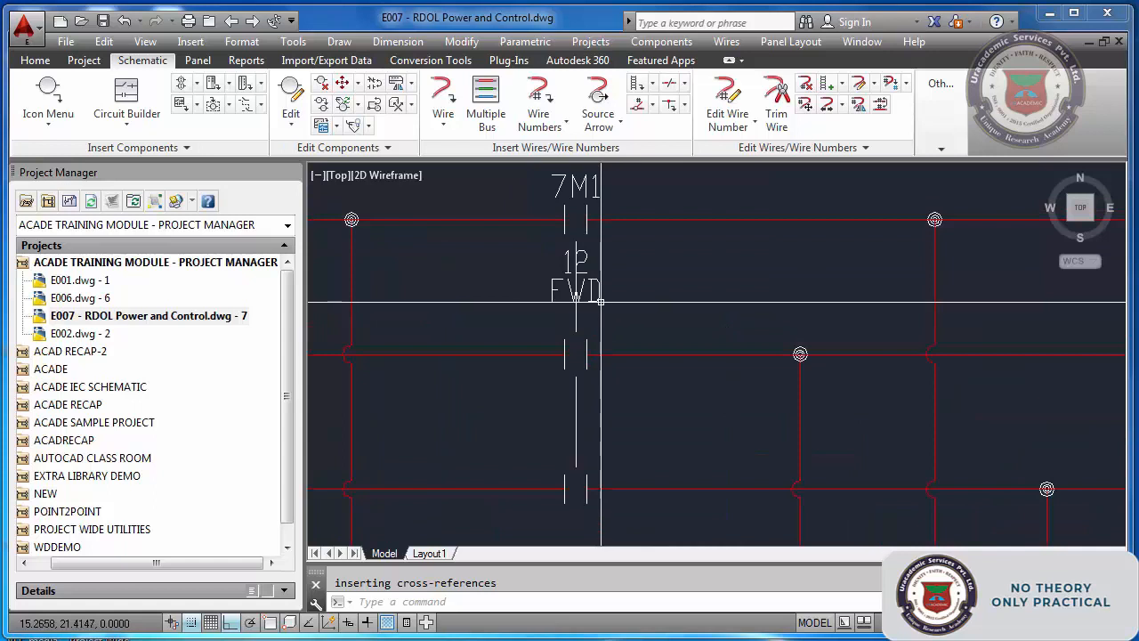
scroll(602, 303, down, 8)
scroll(832, 445, up, 10)
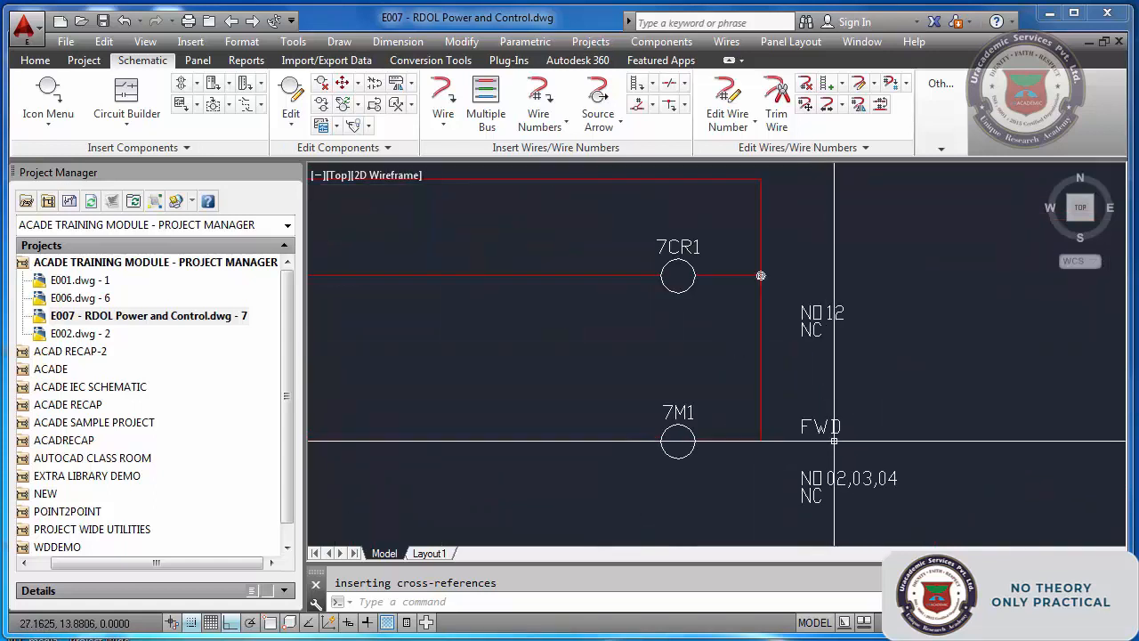
scroll(834, 440, down, 5)
scroll(630, 311, up, 3)
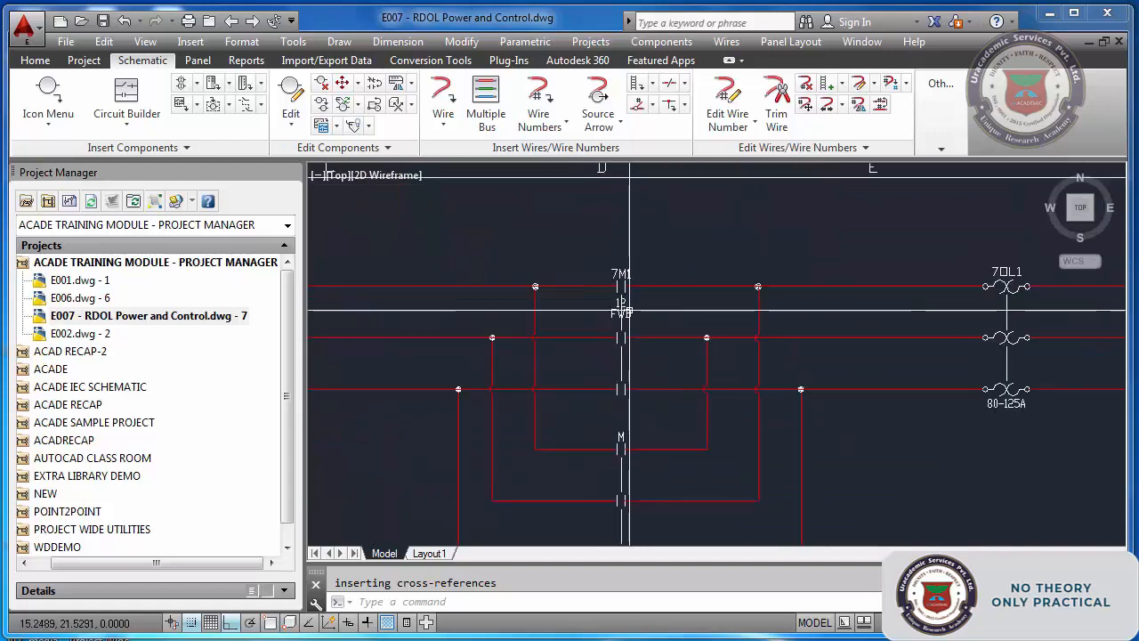
Move the FWD description attribute of the 7M1 contacts to just above the 7M1 tag
scroll(629, 310, up, 4)
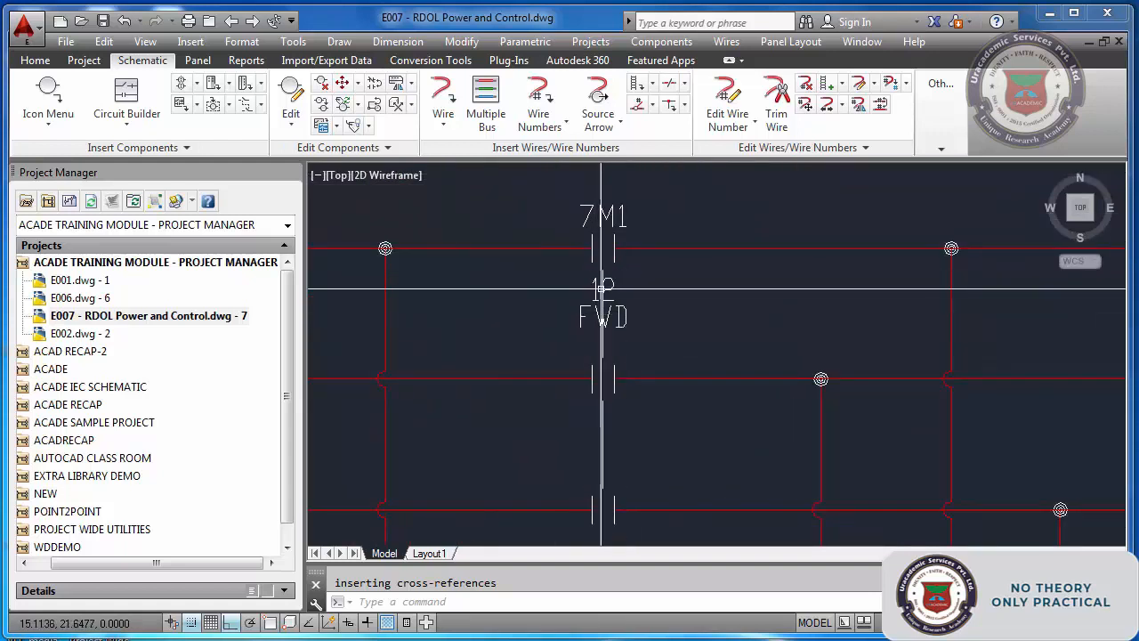
right_click(629, 309)
mouse_move(631, 393)
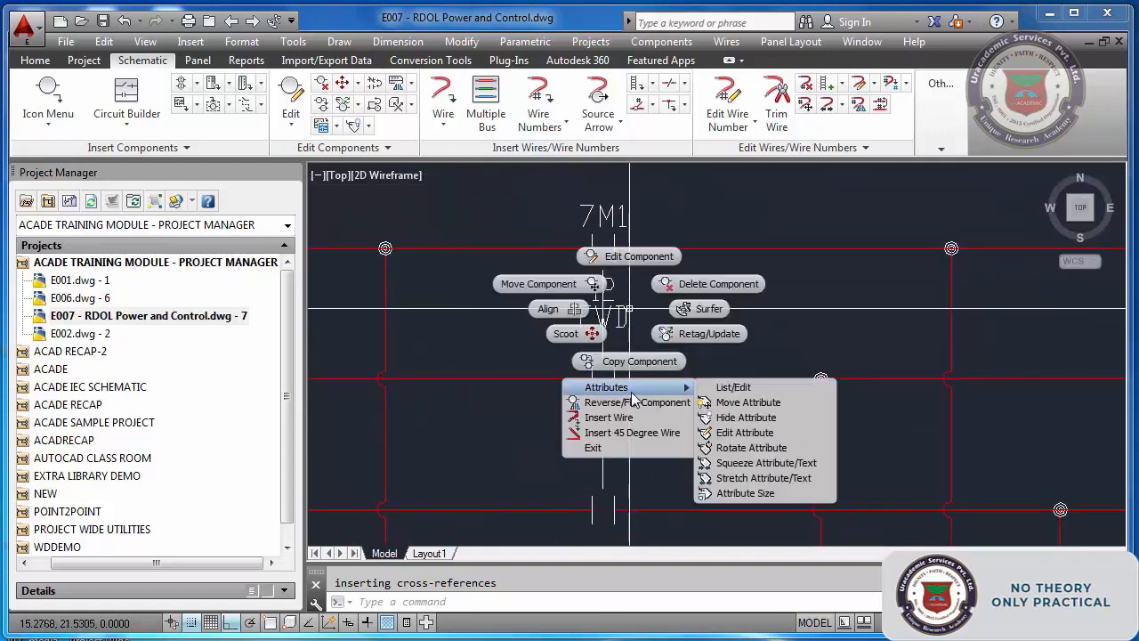
click(749, 402)
click(624, 313)
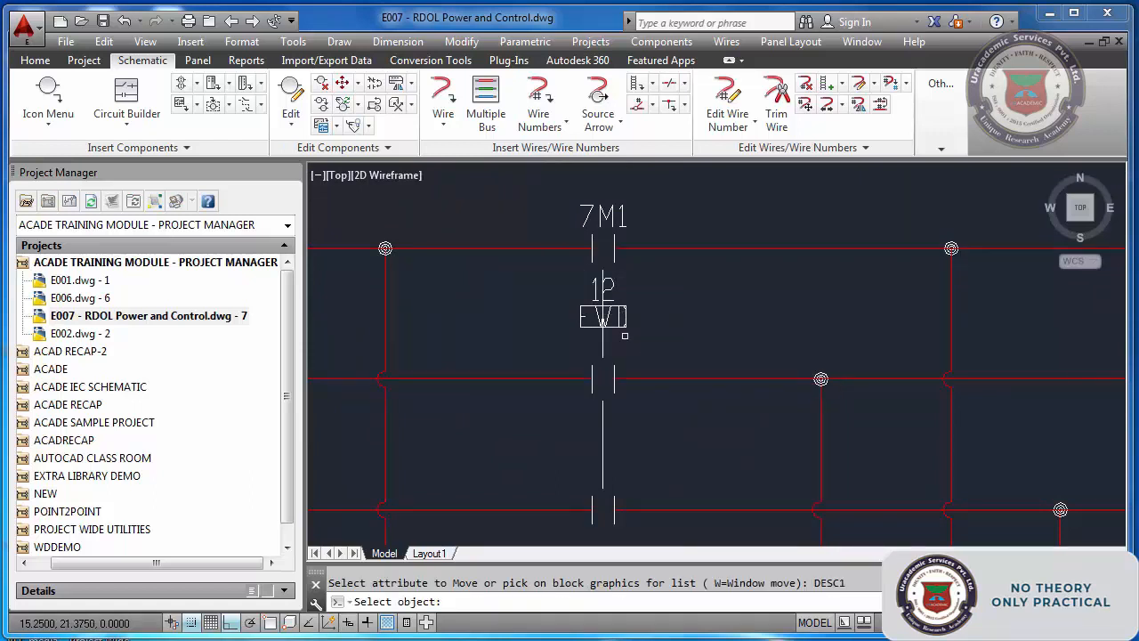
key(Return)
click(646, 206)
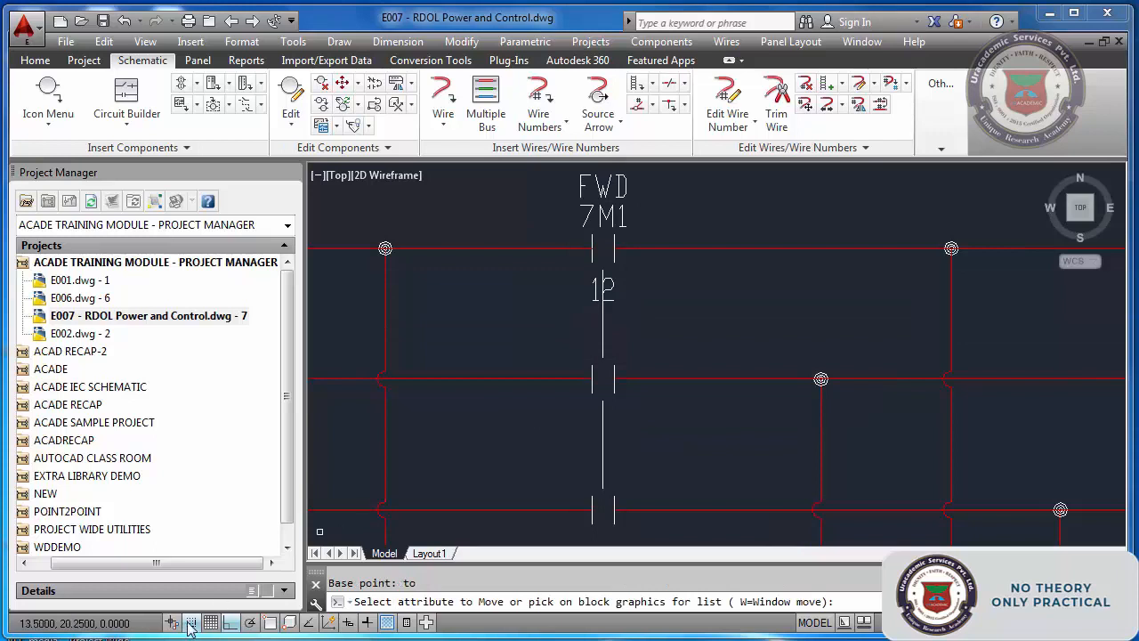
With snap off, move the cross-reference 12 of the 7M1 contacts to just below their lowest contact
click(608, 283)
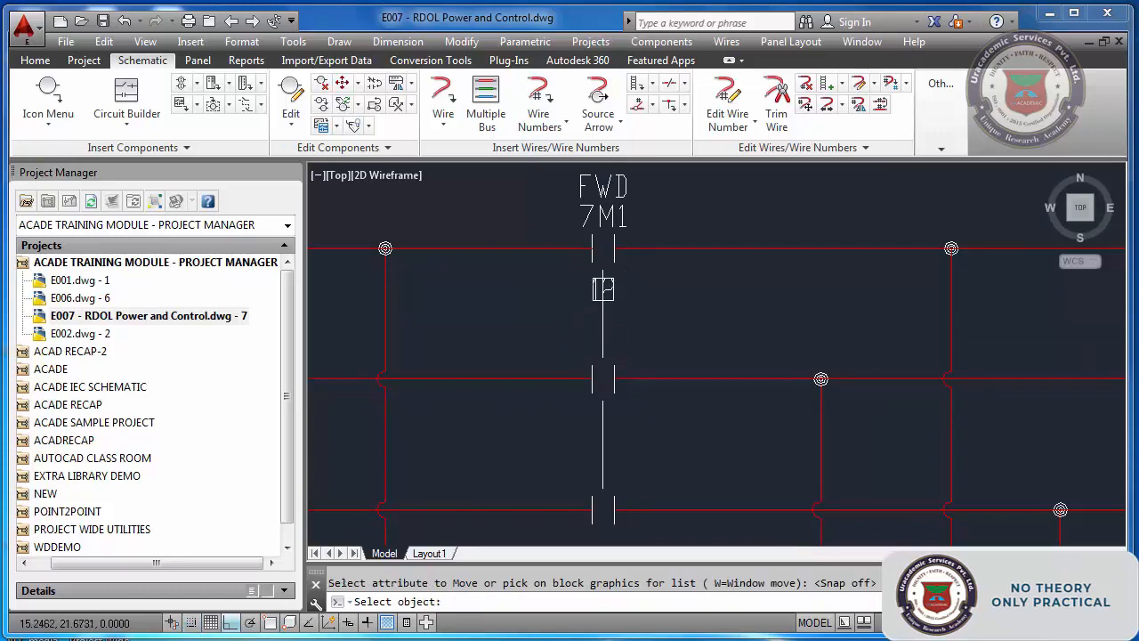
key(Return)
scroll(635, 312, down, 3)
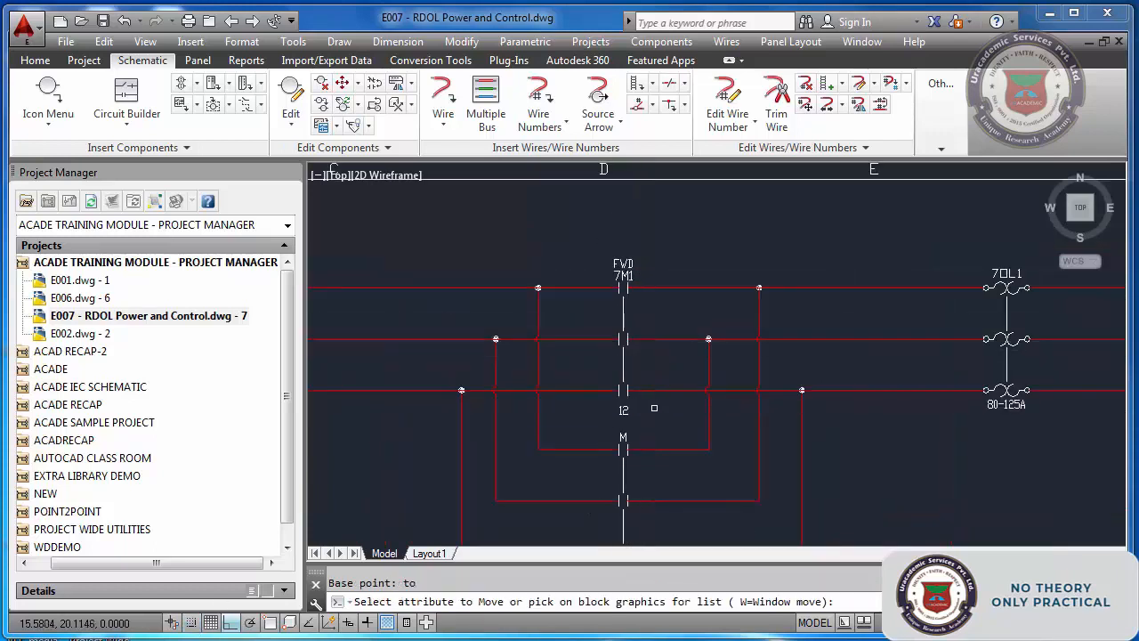
key(Escape)
scroll(666, 370, down, 4)
scroll(656, 461, up, 4)
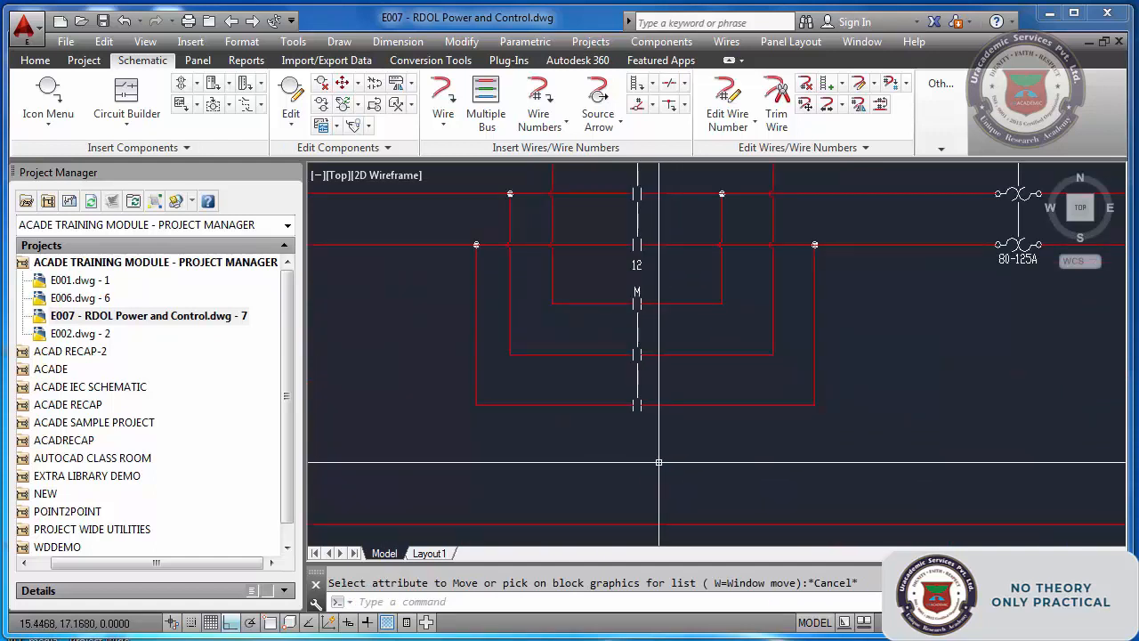
key(Return)
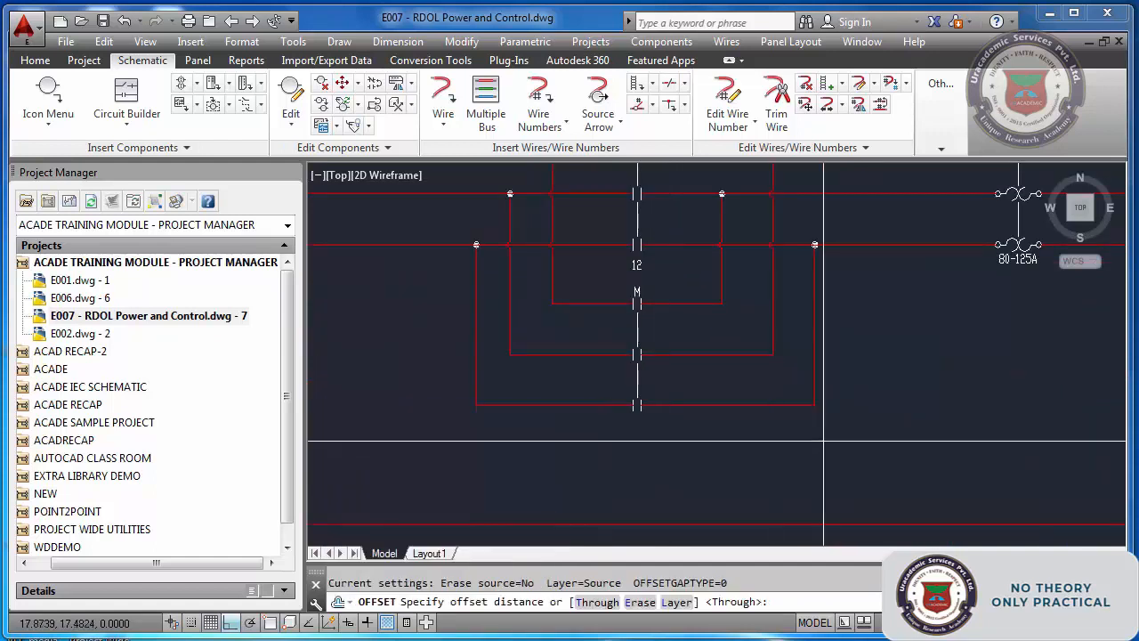
click(826, 447)
key(Escape)
key(Escape)
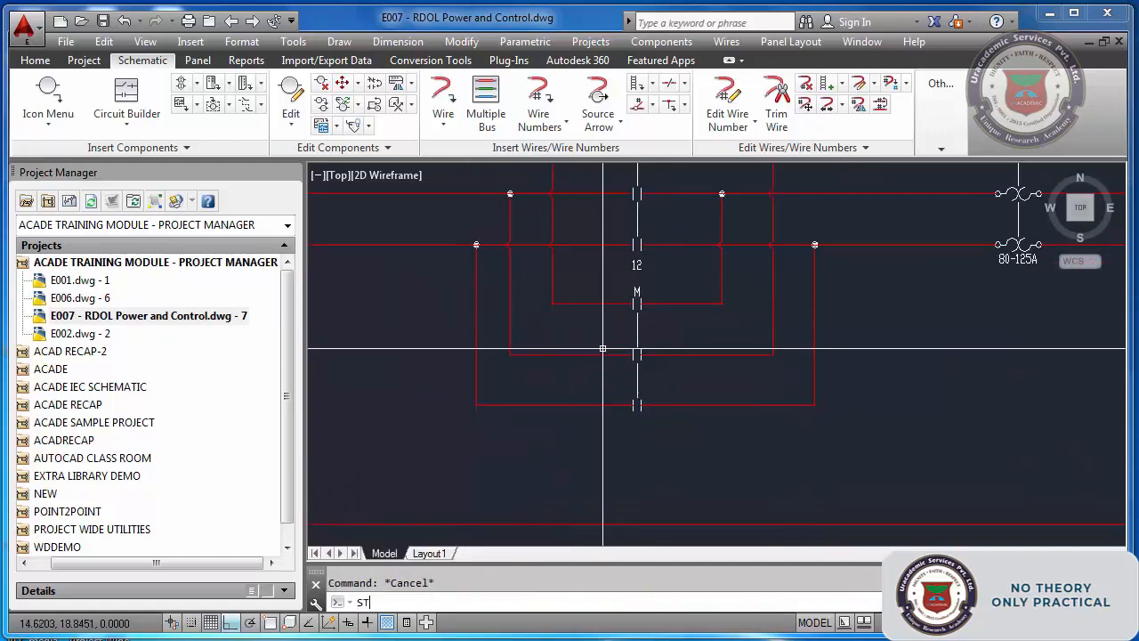
key(Return)
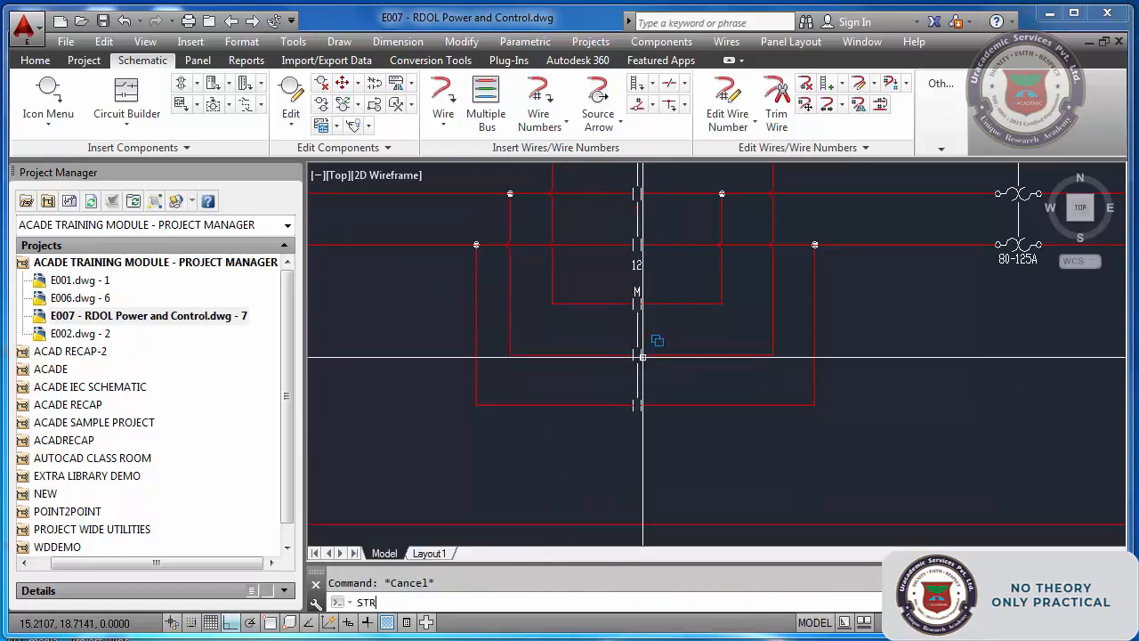
text(STR)
key(Return)
click(872, 456)
click(436, 281)
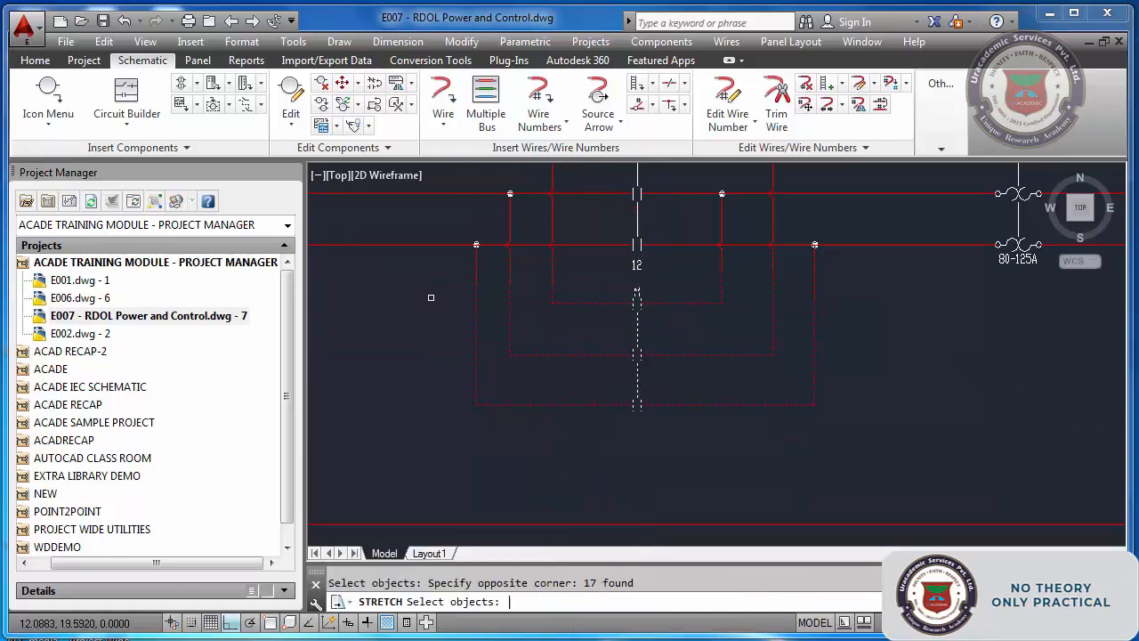
key(Return)
click(435, 298)
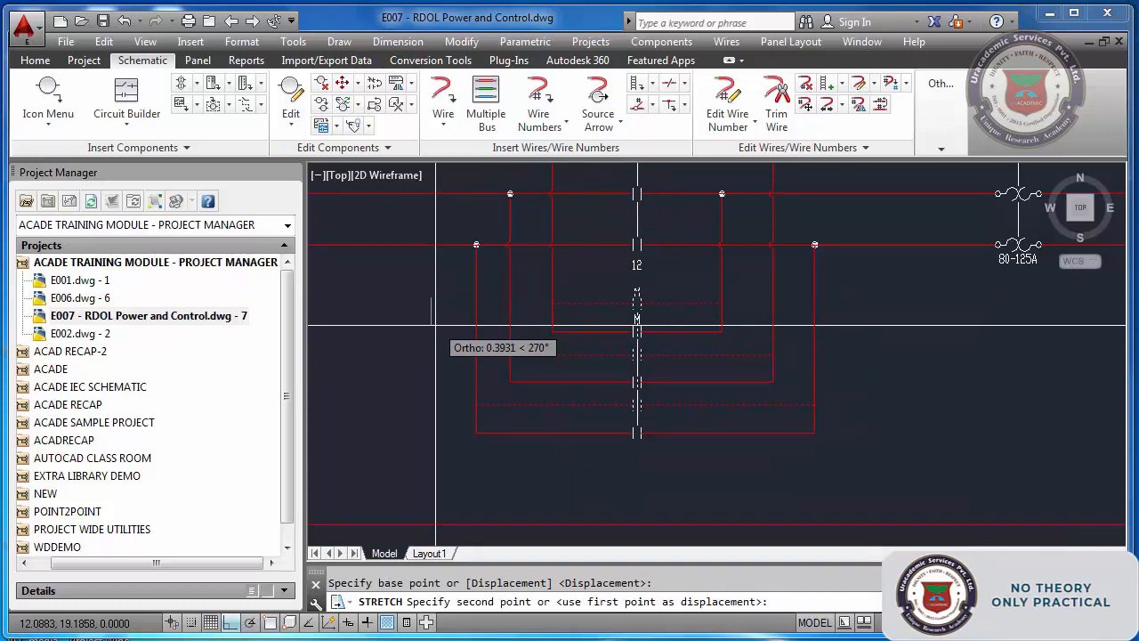
key(Escape)
With snap on, stretch the lower M contact set and its looping wires straight down by 0.3750
key(Return)
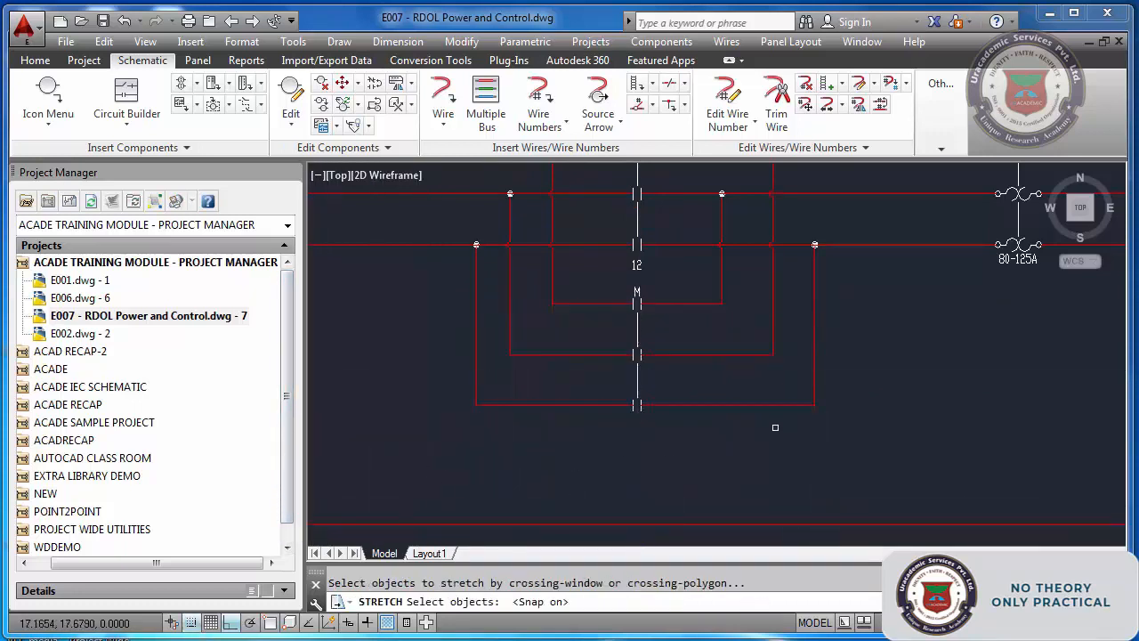
click(872, 452)
click(420, 265)
key(Return)
click(425, 304)
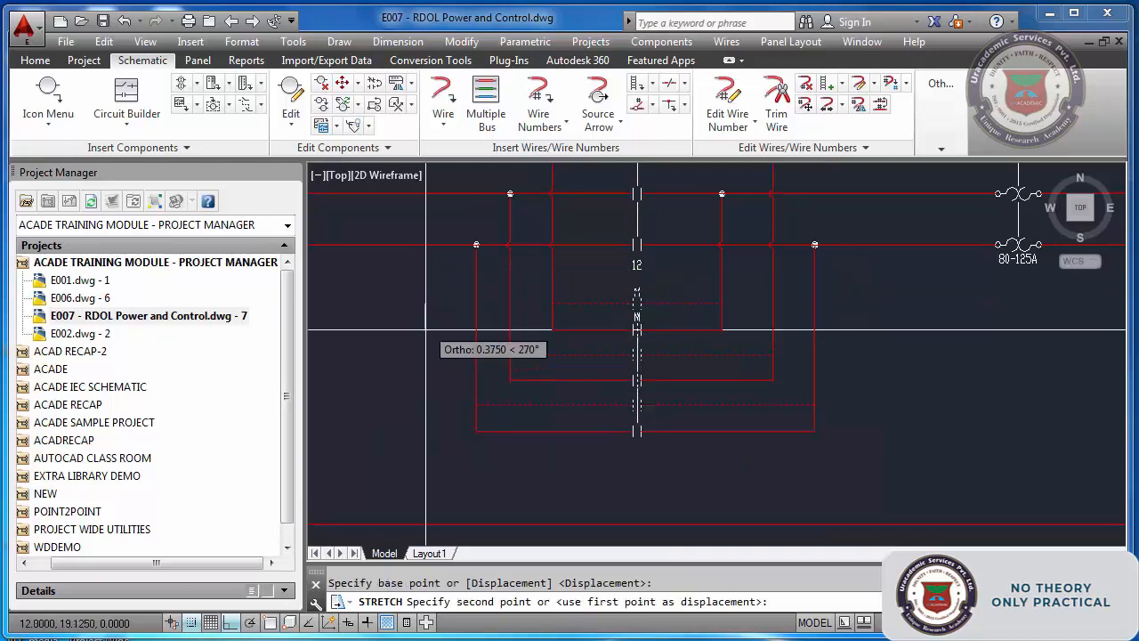
Zoom to the drawing extents and save the drawing
scroll(425, 330, down, 6)
text(z)
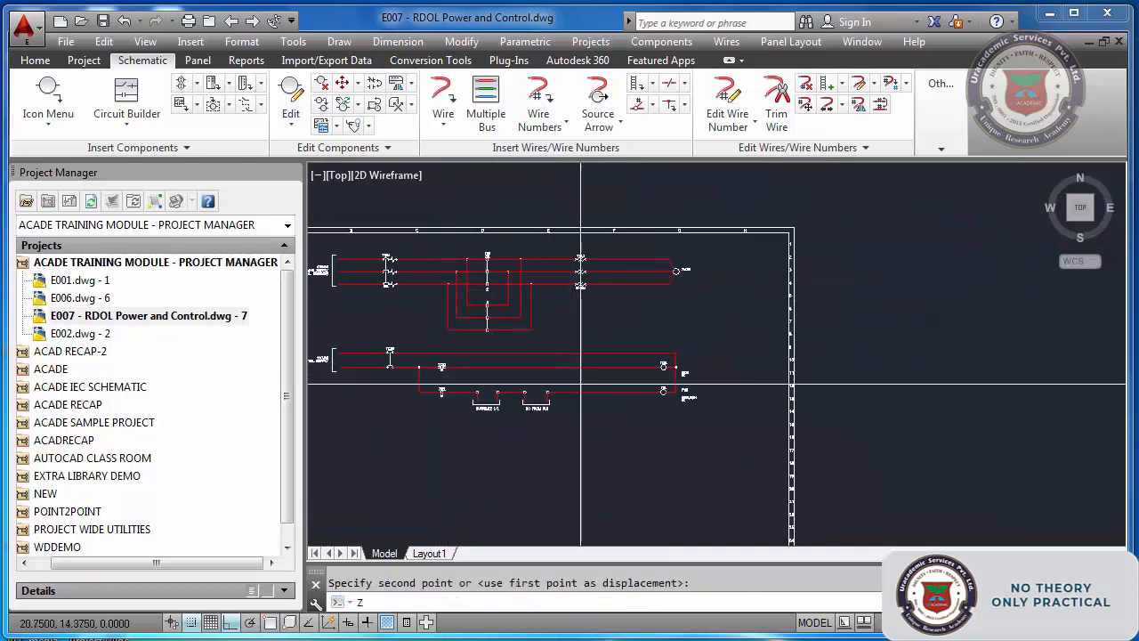
key(Return)
text(e)
key(Return)
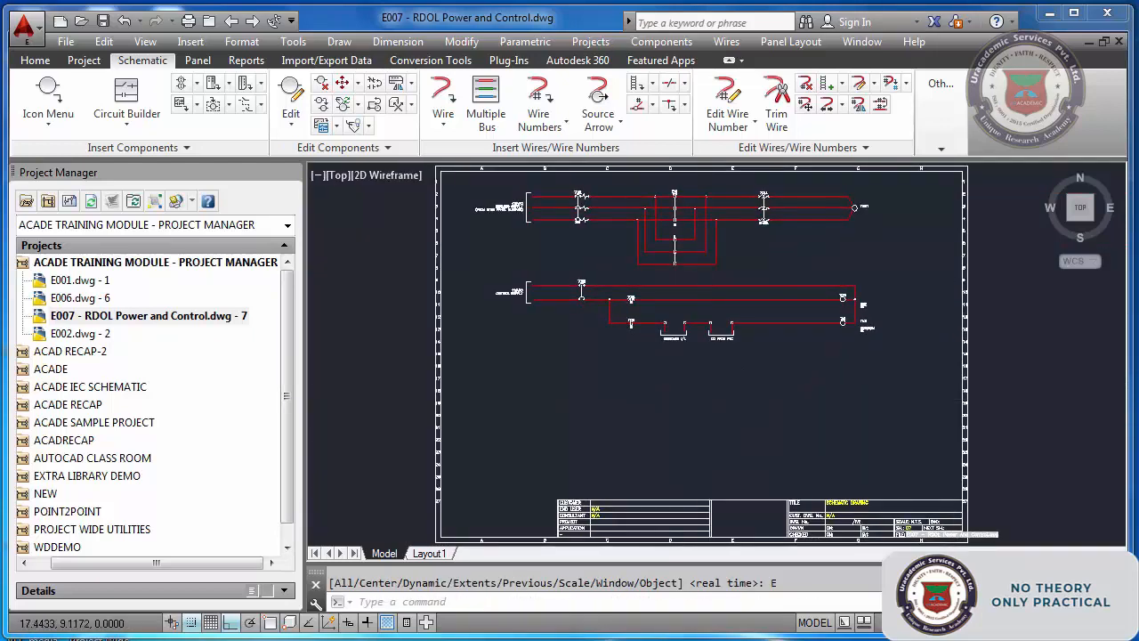
key(ctrl+s)
Copy the control branch circuit containing the DO FROM PLC terminals and the 7M1 coil with Copy Circuit
scroll(651, 322, up, 6)
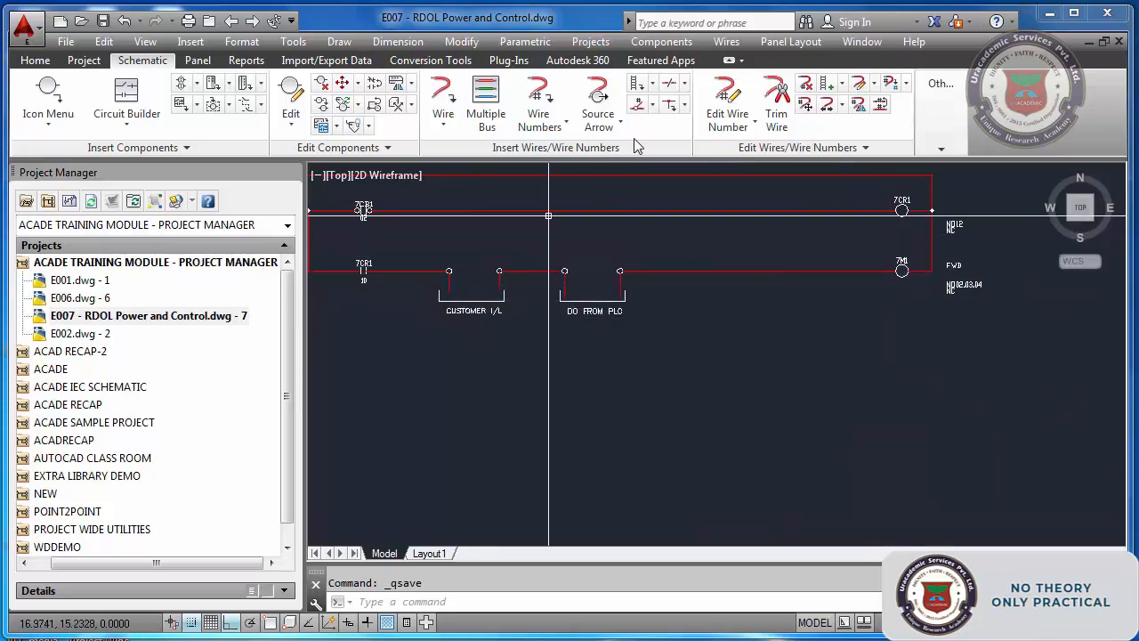
click(661, 41)
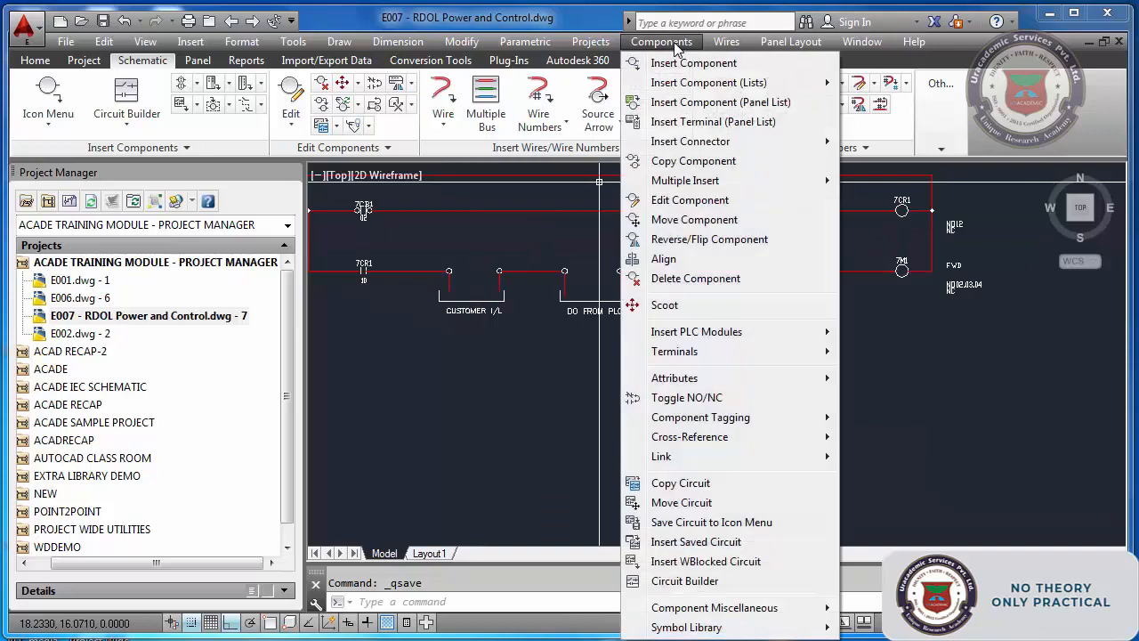
click(699, 488)
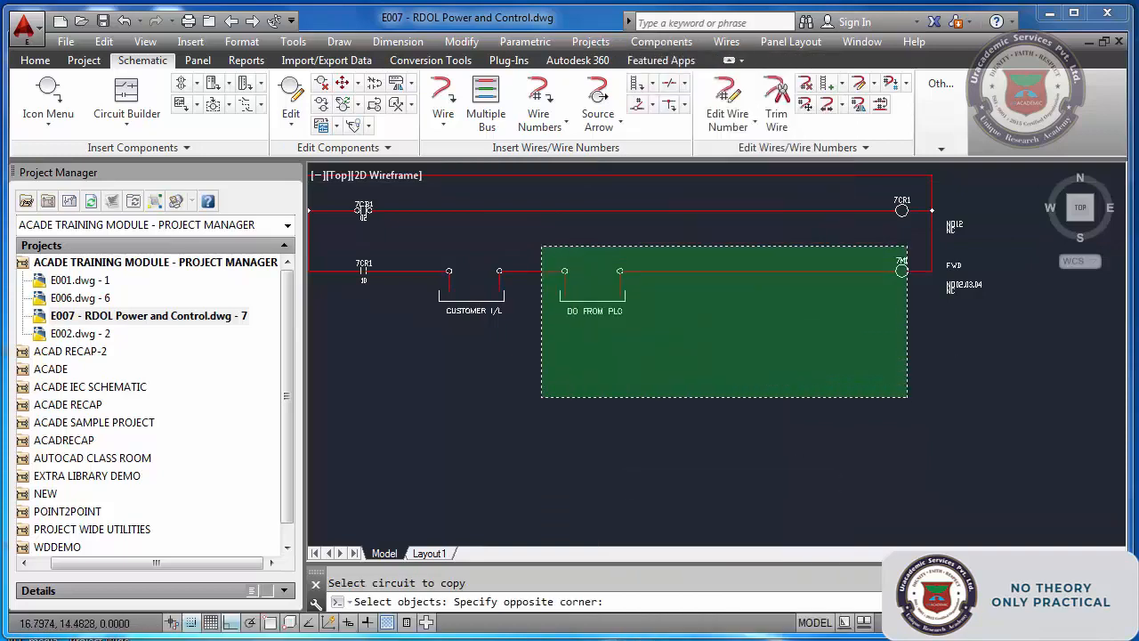
Copy the DO FROM PLC contact and 7M1 coil part of the rung straight down by 1.6250 units
click(540, 245)
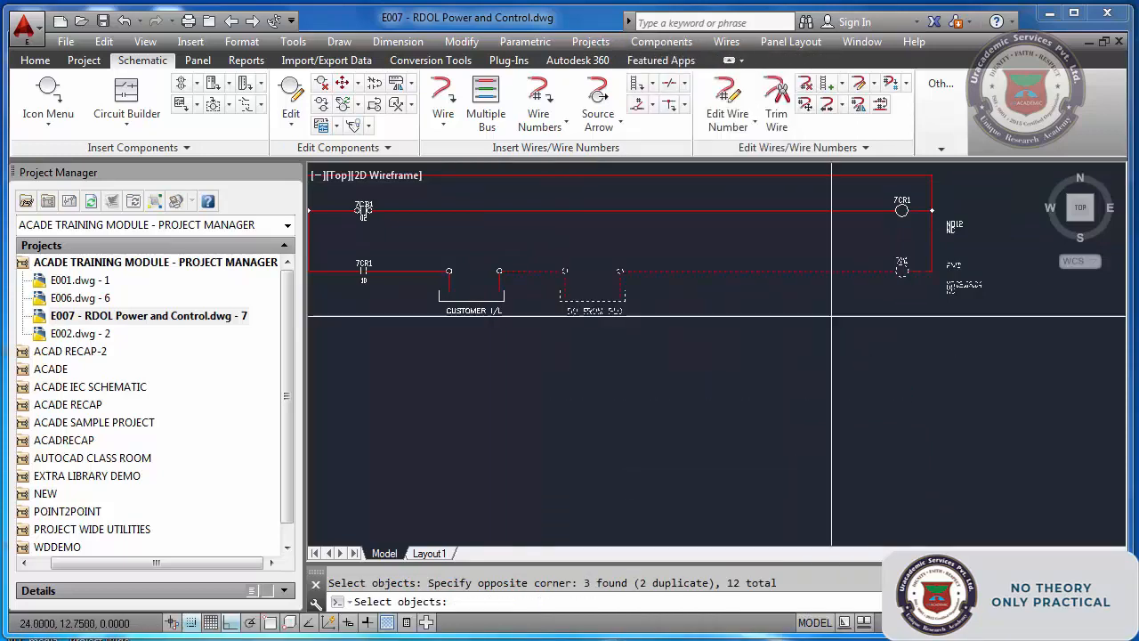
key(Return)
click(832, 316)
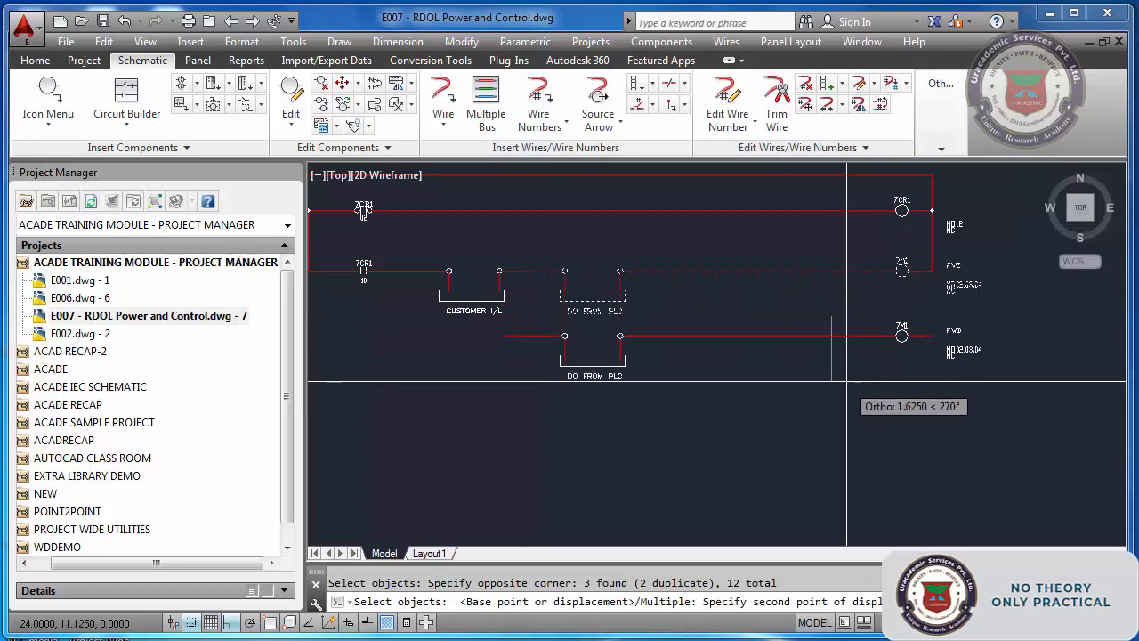
click(847, 382)
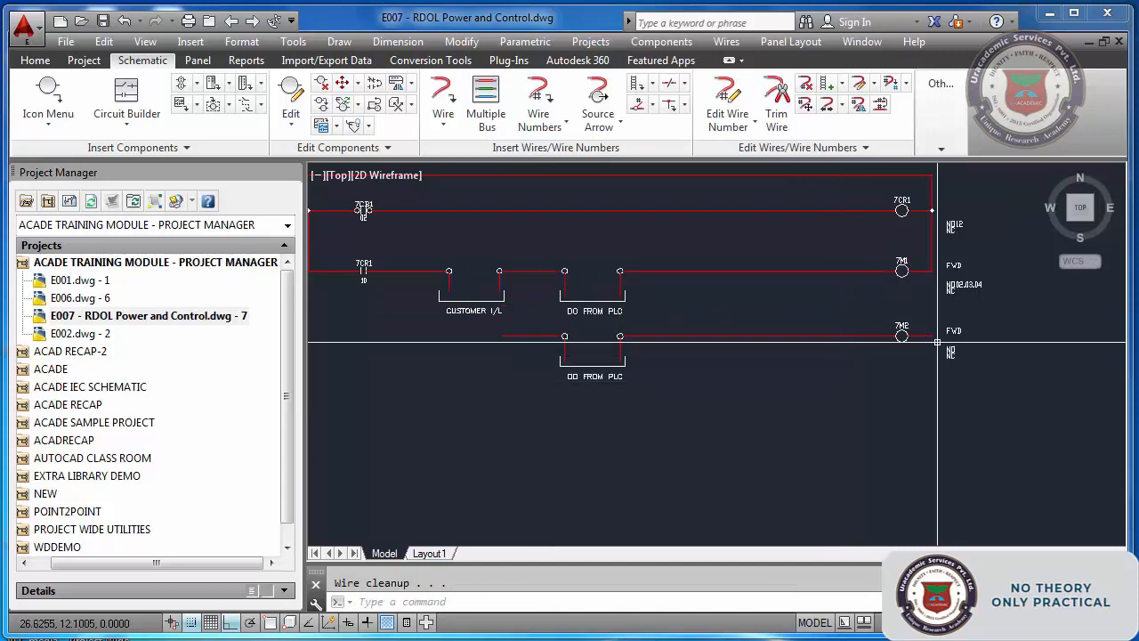
Edit the copied 7M2 coil and set its first description line to REV
scroll(937, 342, up, 4)
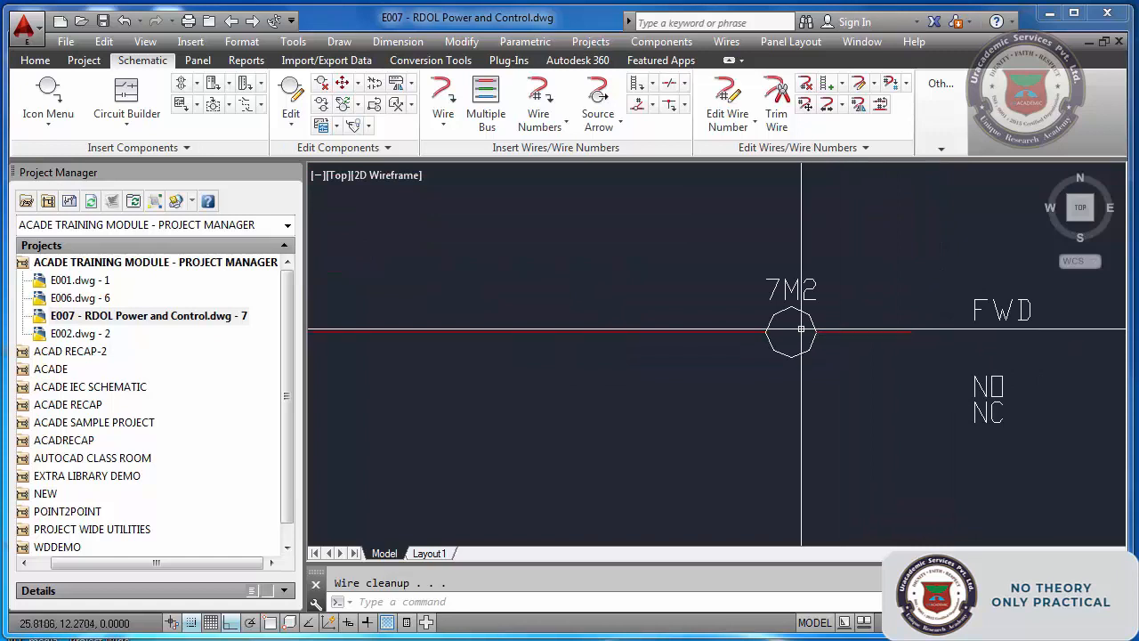
scroll(814, 312, down, 3)
scroll(890, 307, up, 3)
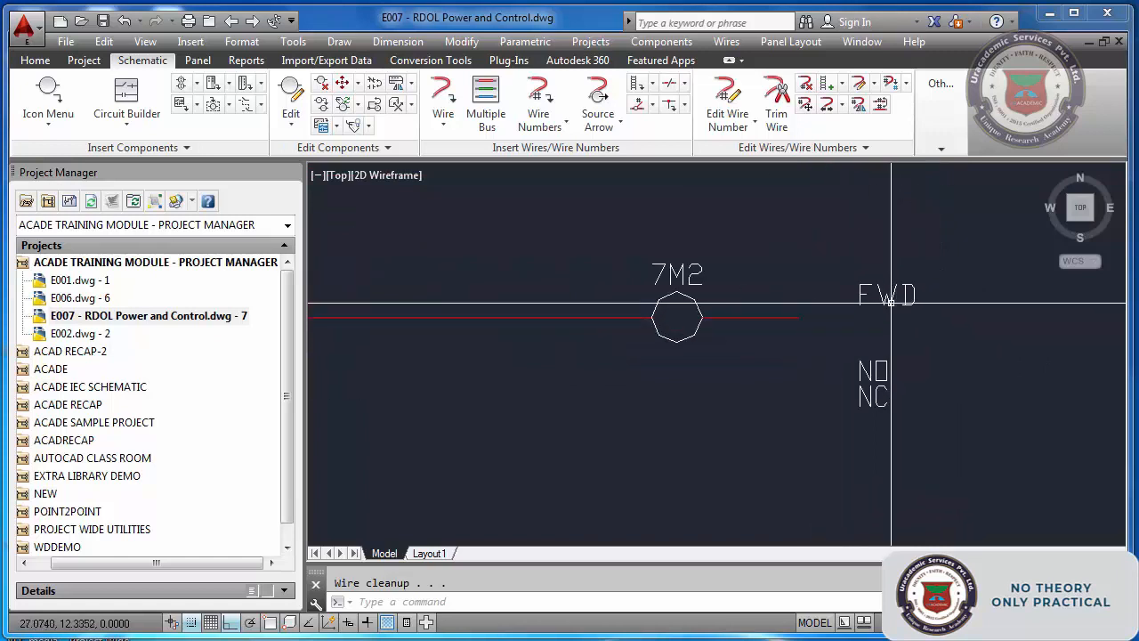
scroll(890, 302, down, 3)
key(Escape)
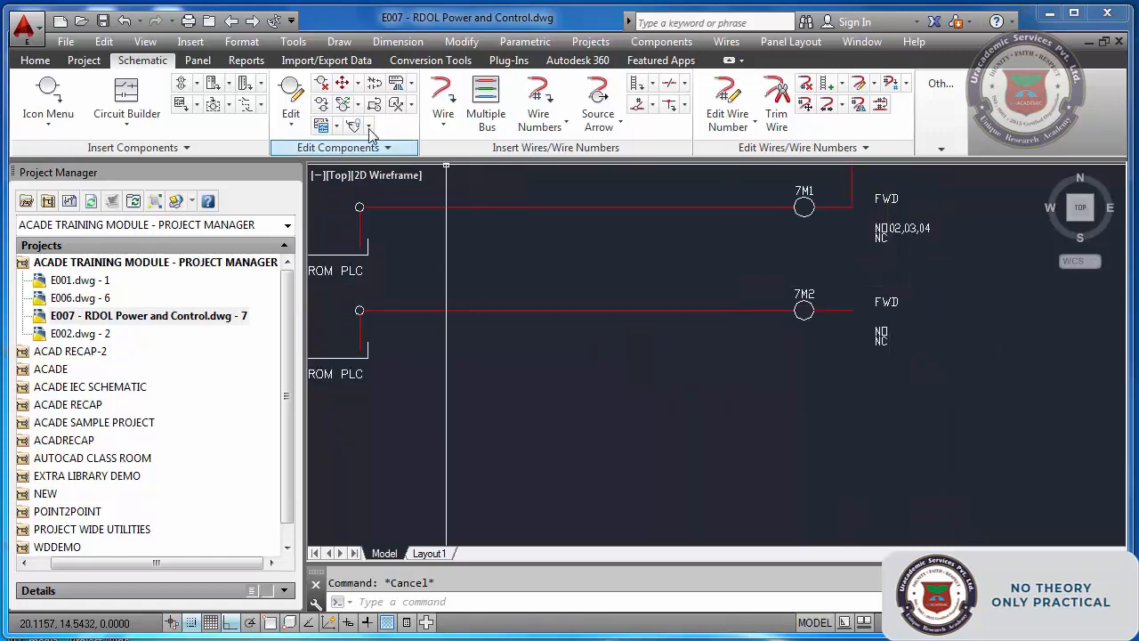
click(291, 94)
click(804, 296)
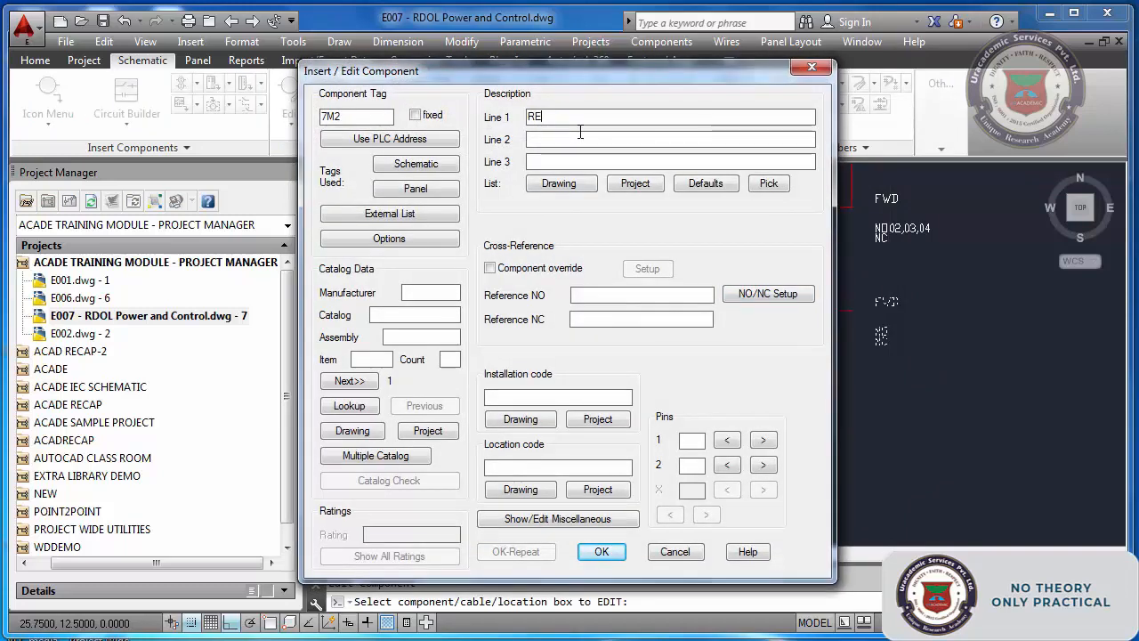
click(601, 551)
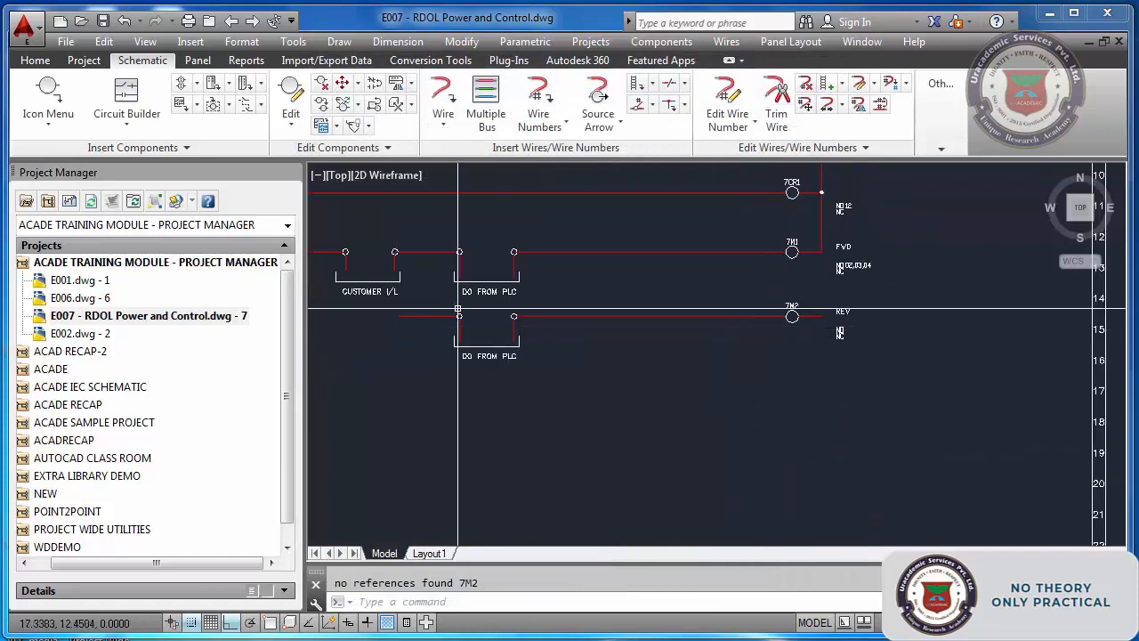
Draw a vertical wire from the lower DO FROM PLC rung up to the 7M1 rung, just before the PLC contacts
key(Escape)
click(443, 97)
scroll(449, 272, up, 4)
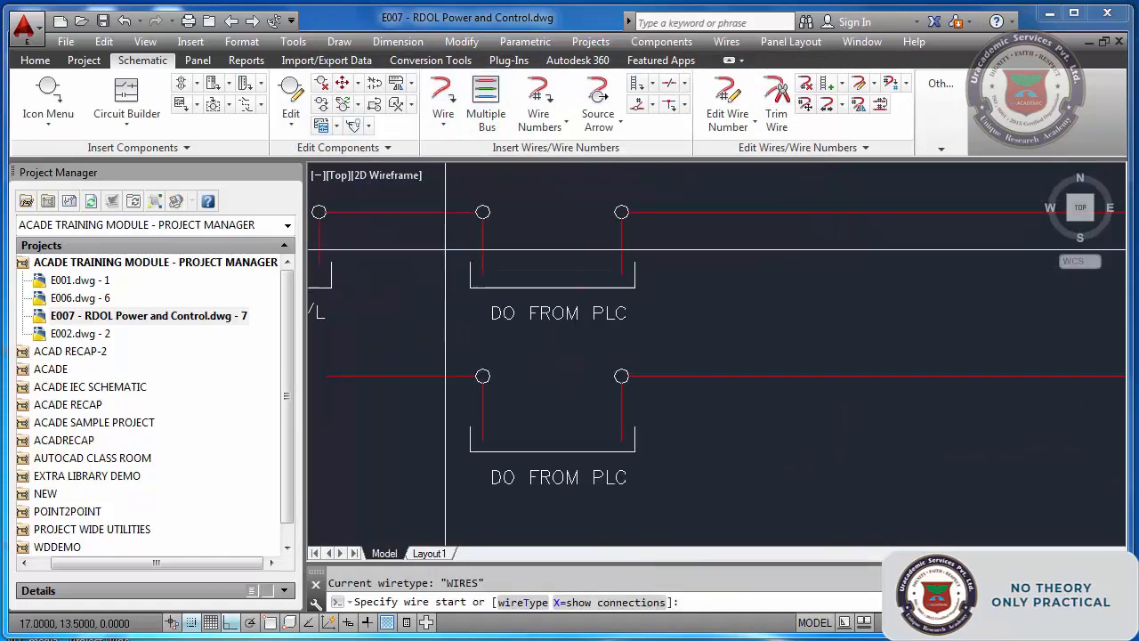
click(442, 381)
click(444, 211)
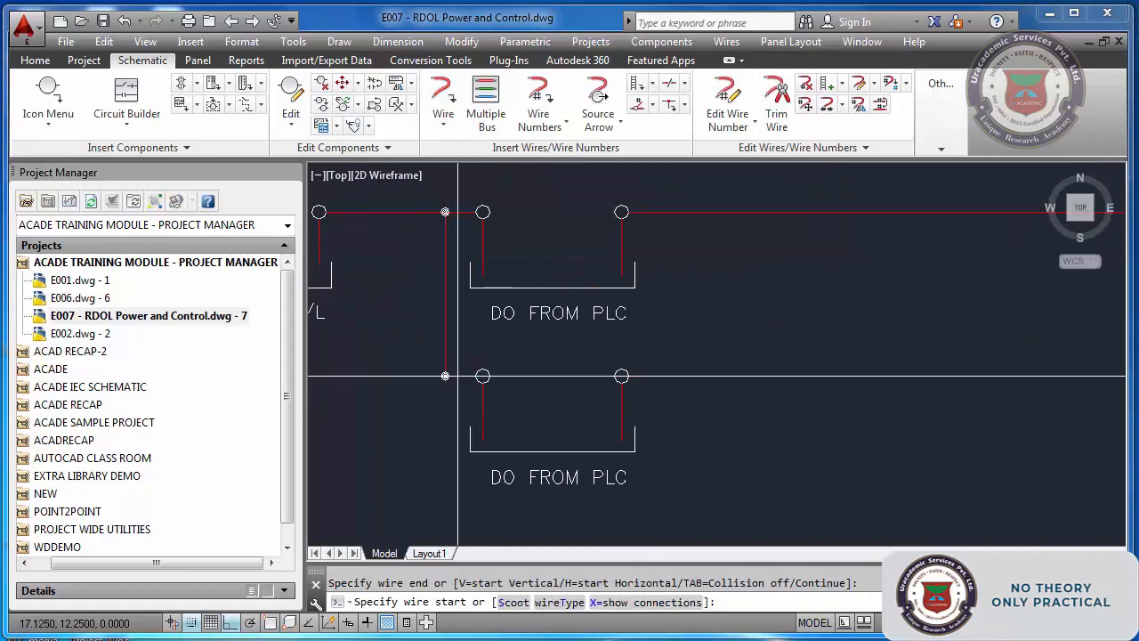
key(Escape)
Trim the loose wire stub extending past the new vertical wire on the 7M2 rung
click(771, 117)
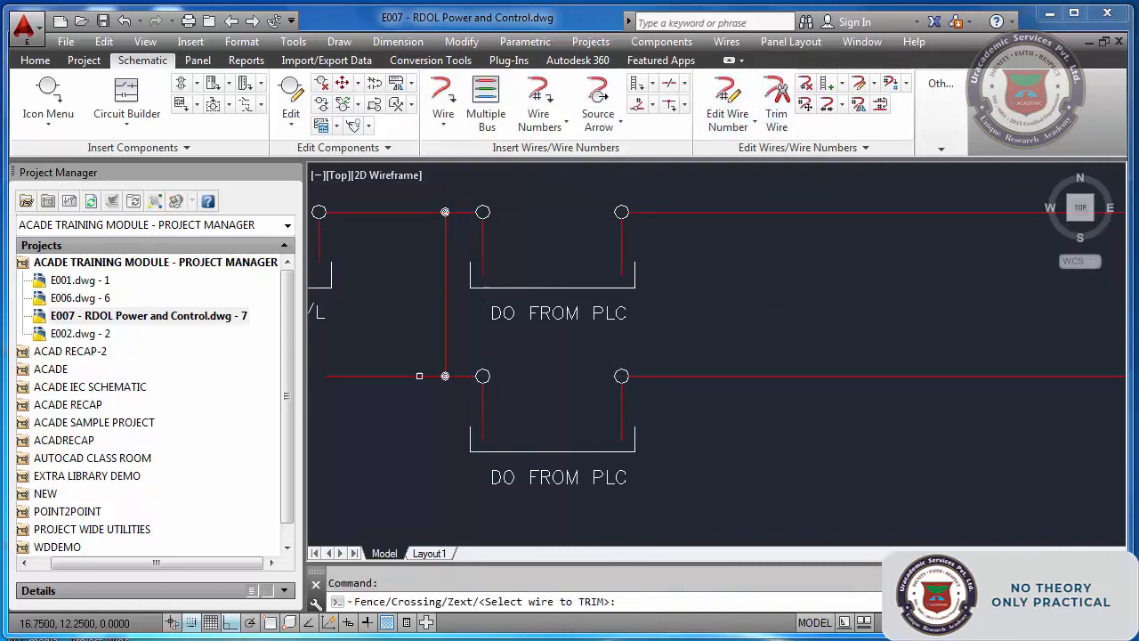
key(Escape)
scroll(534, 339, down, 5)
scroll(534, 339, up, 2)
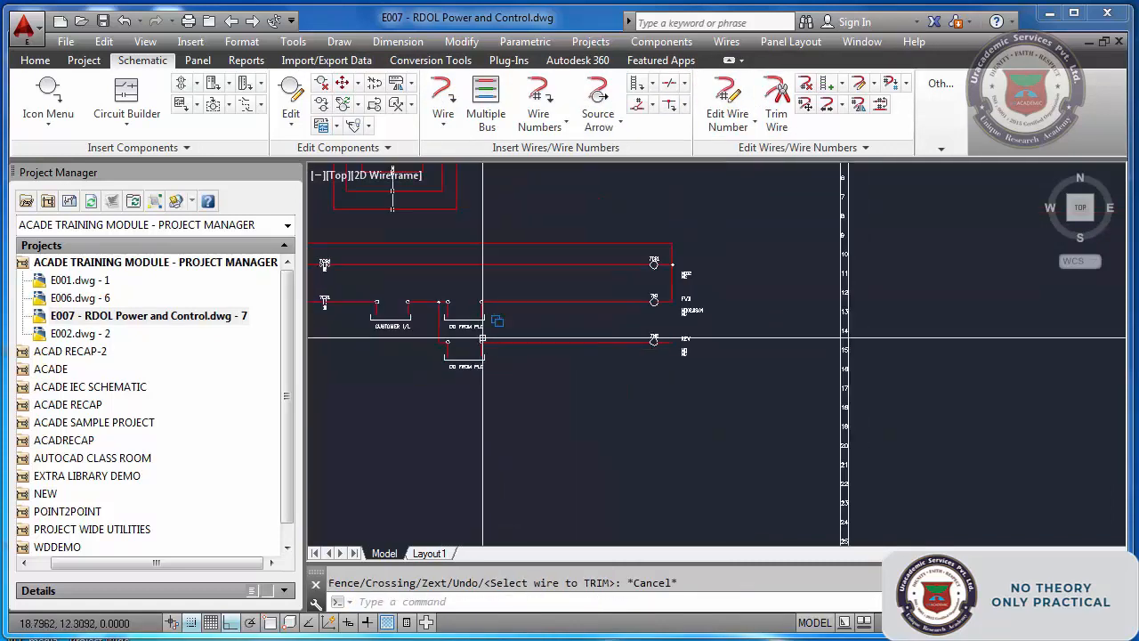
Draw a wire connecting the free end of the 7M2 coil rung up to the common line at 7M1
click(443, 98)
scroll(682, 316, up, 4)
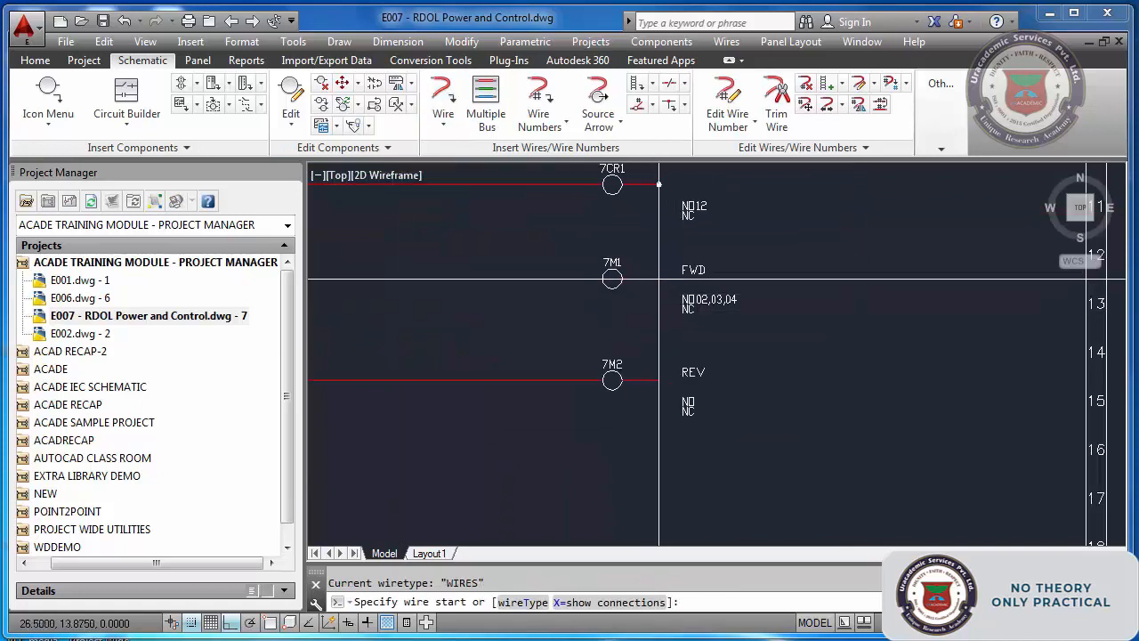
click(659, 380)
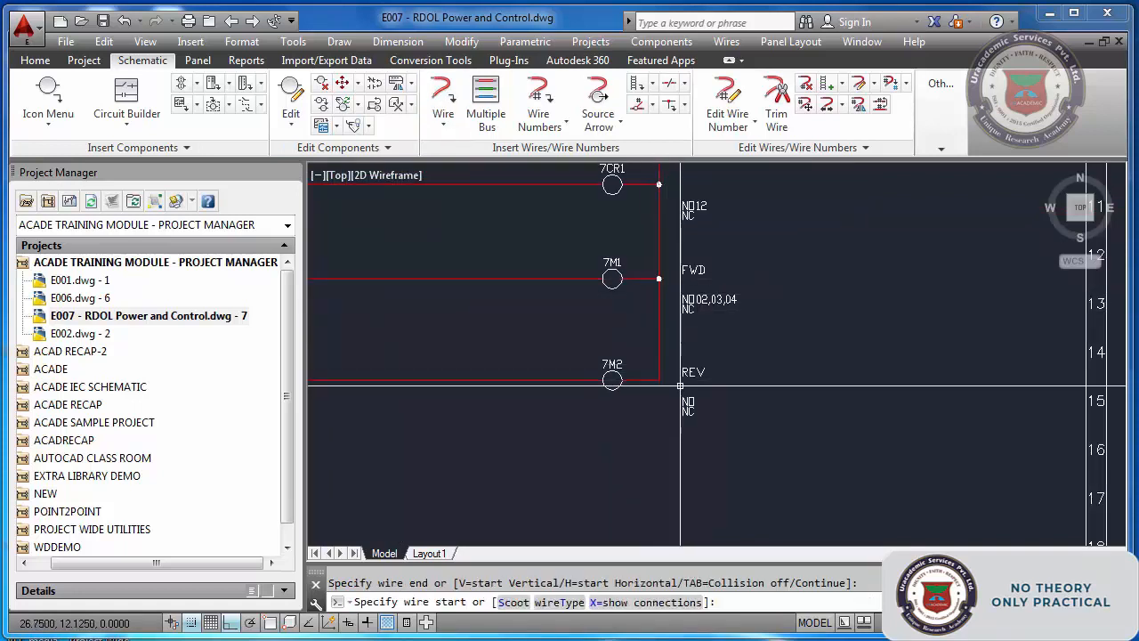
key(Escape)
scroll(765, 330, down, 4)
scroll(552, 379, up, 2)
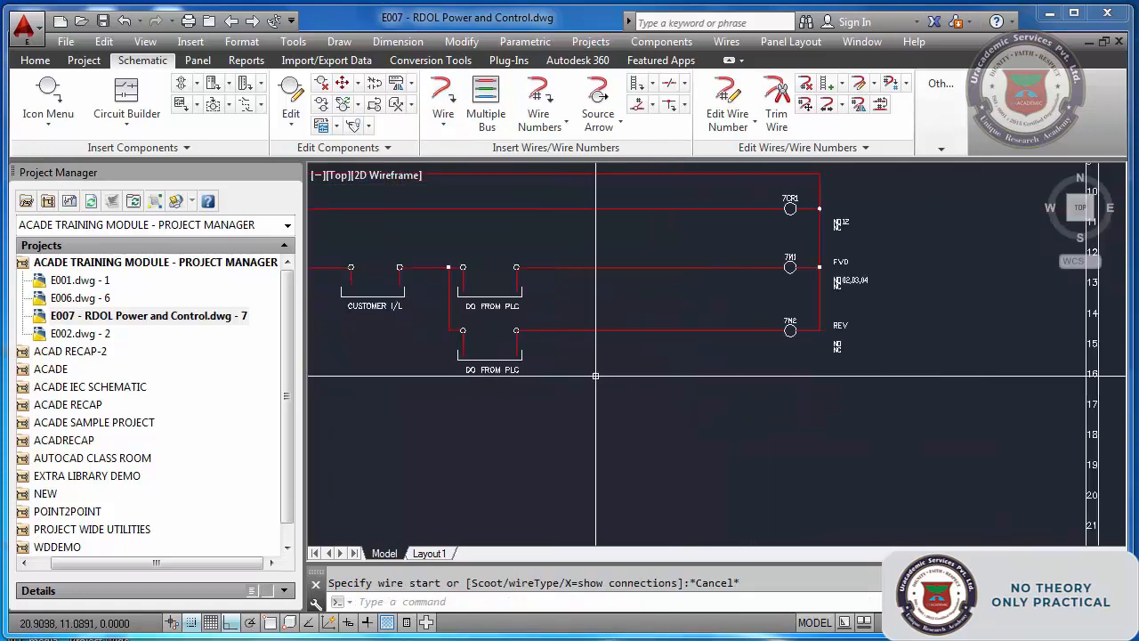
Edit the untagged lower three-pole contactor contact in the power circuit and link it to the 7M2 REV coil as its parent
scroll(628, 363, down, 5)
scroll(550, 257, up, 7)
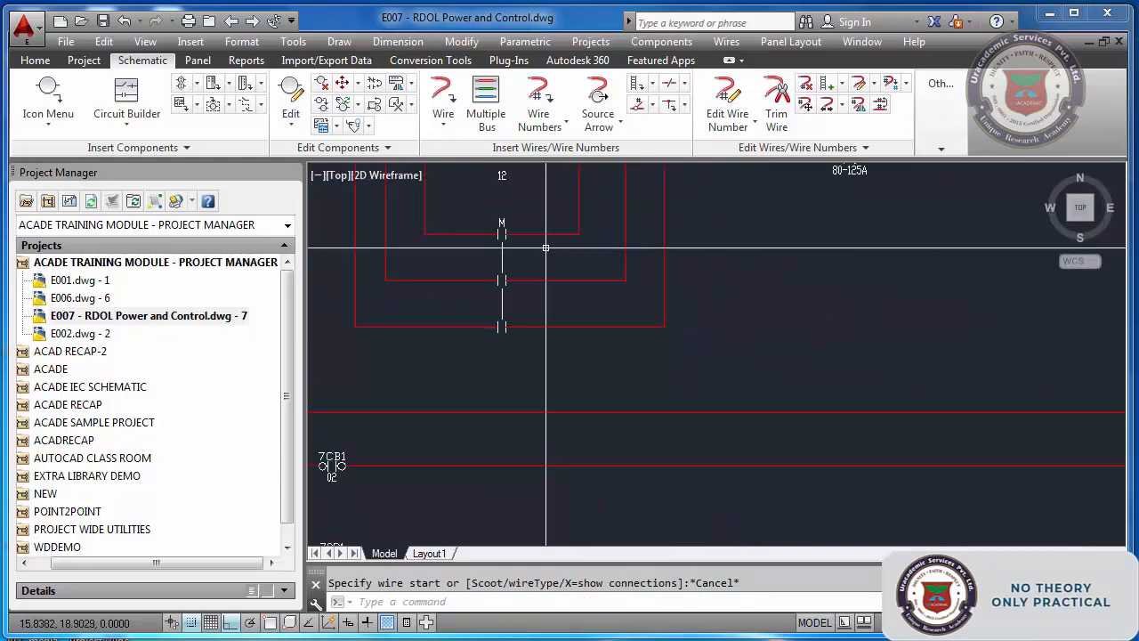
scroll(510, 236, down, 4)
scroll(734, 382, up, 4)
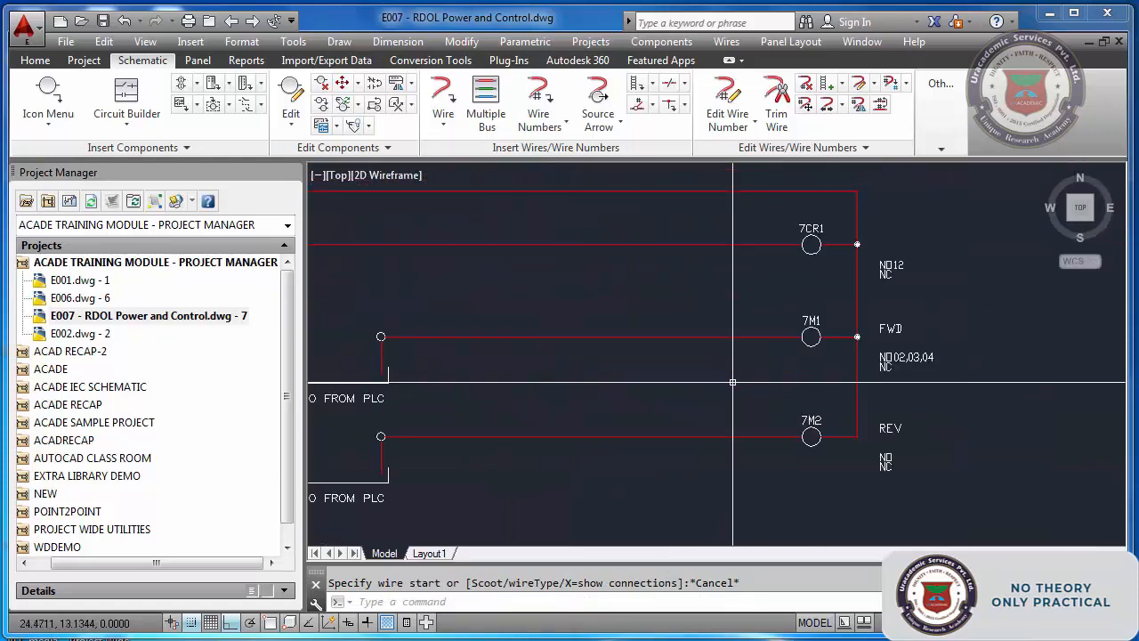
scroll(732, 382, down, 4)
scroll(534, 232, up, 4)
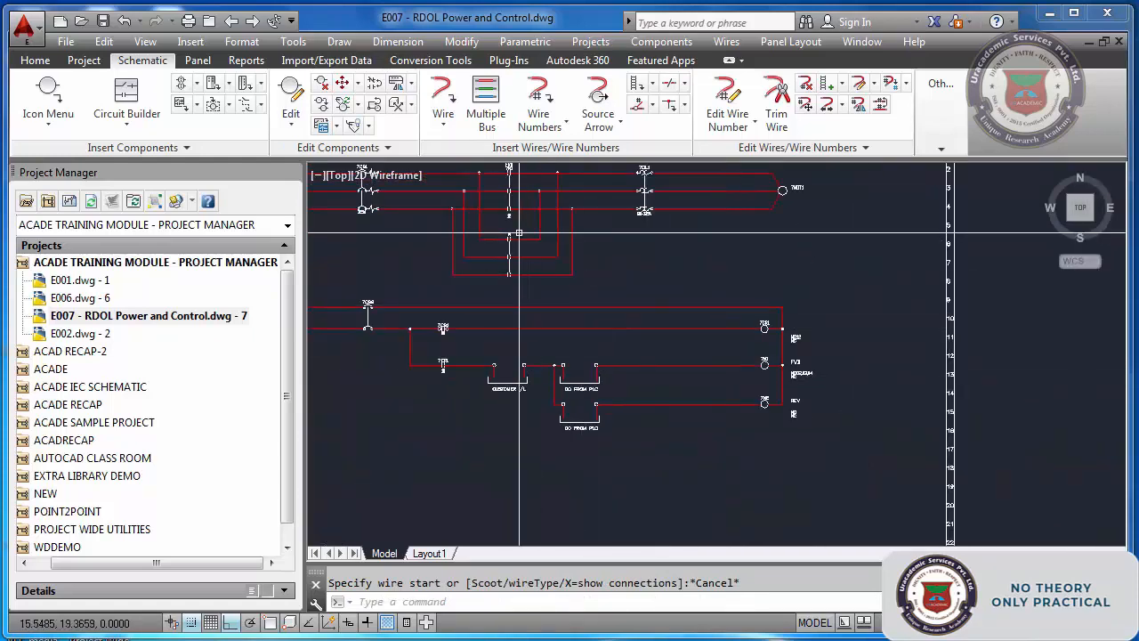
click(291, 98)
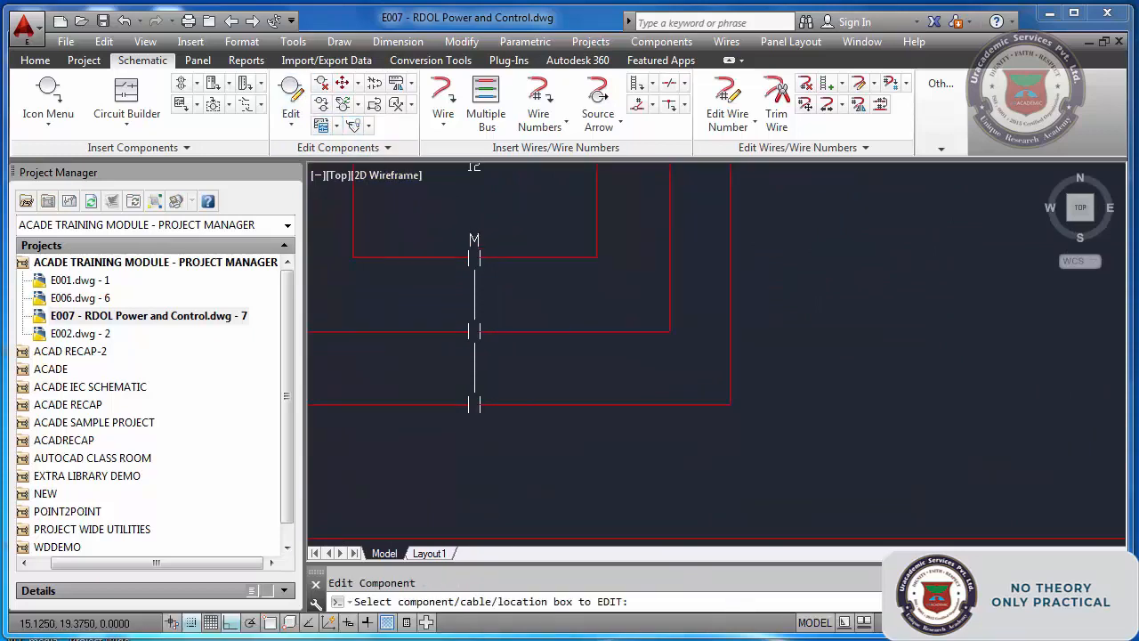
click(475, 253)
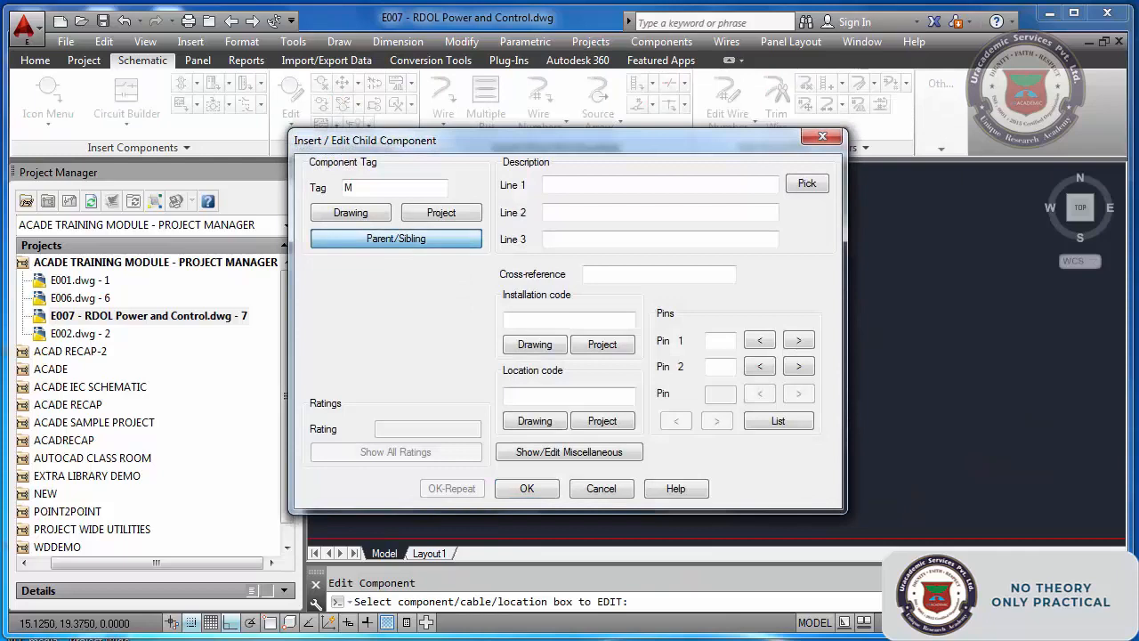
click(438, 238)
scroll(438, 239, down, 4)
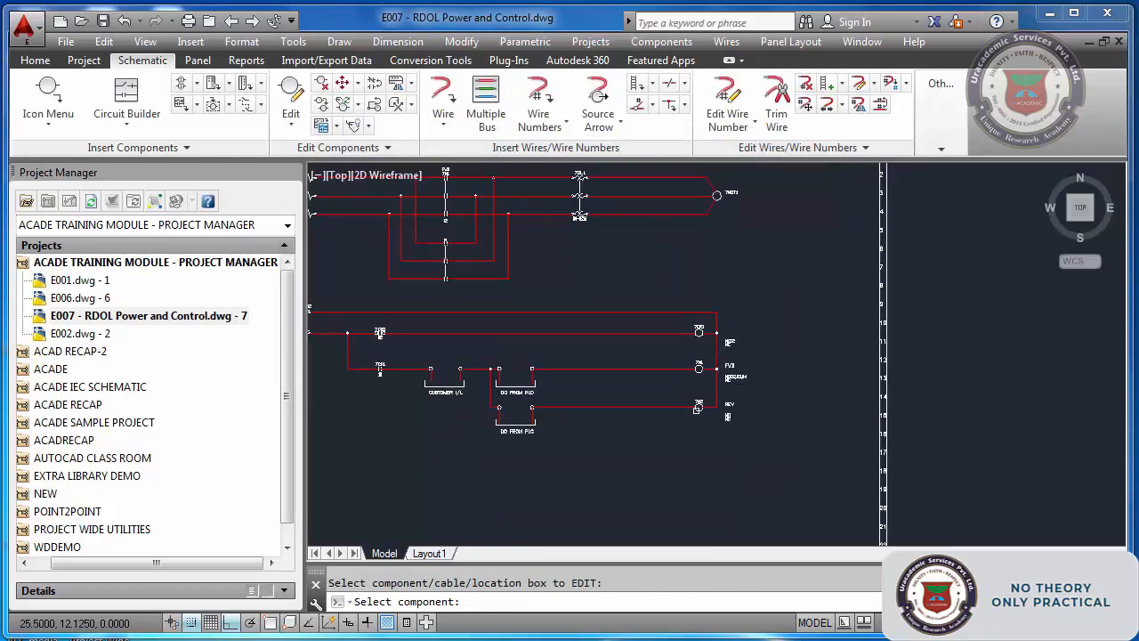
scroll(698, 408, up, 5)
click(686, 407)
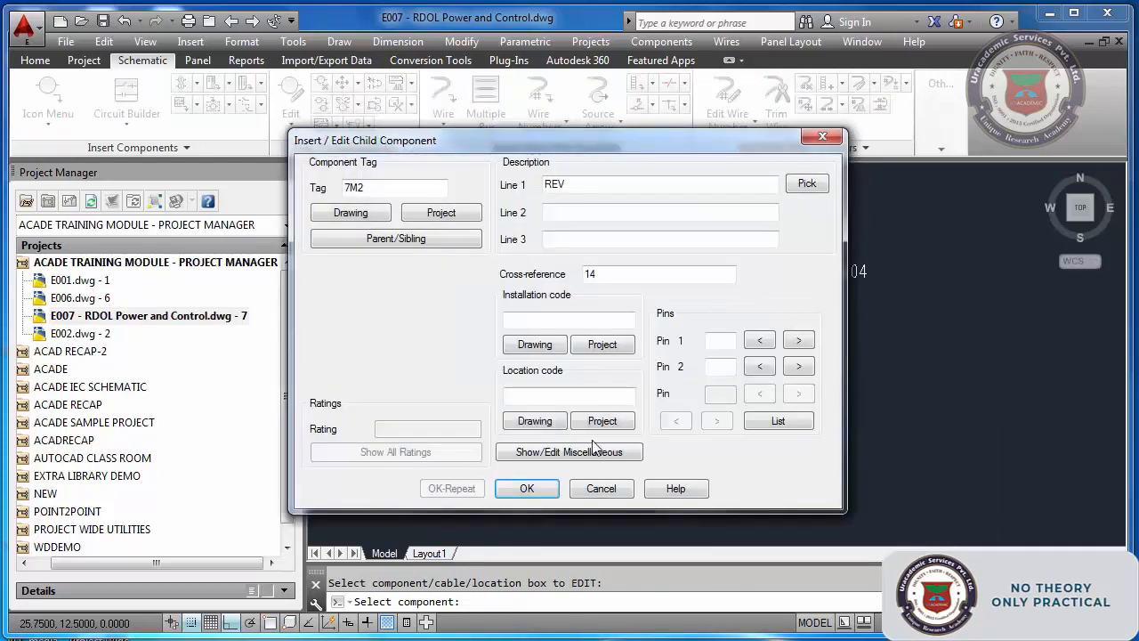
click(527, 489)
click(527, 358)
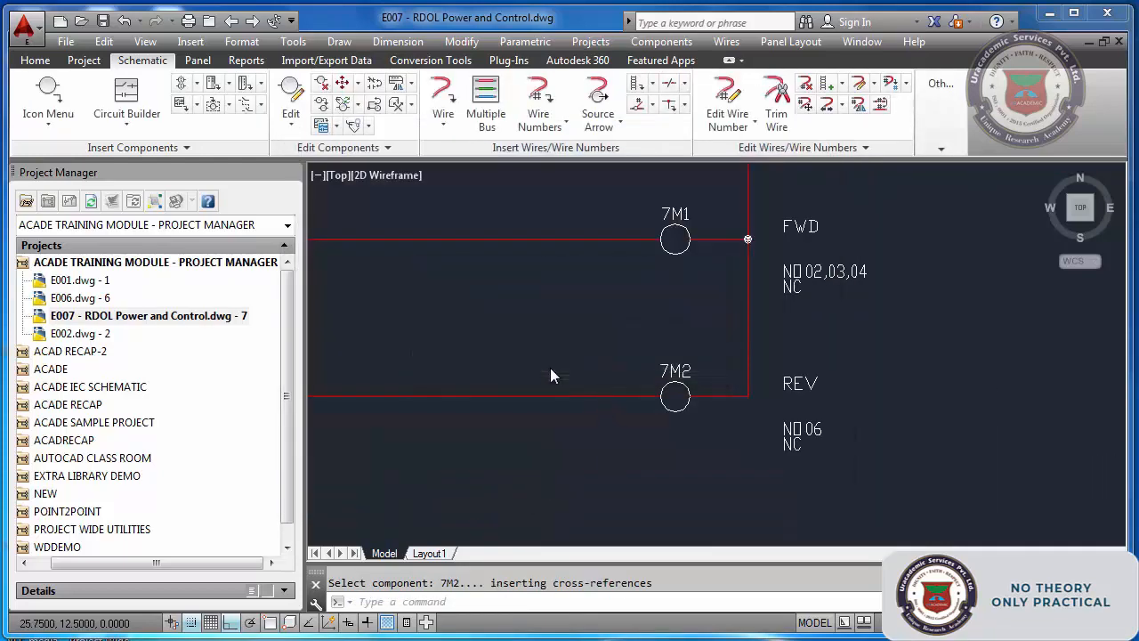
Move the REV description attribute of the 7M2 power contacts to just above the 7M2 tag
scroll(614, 374, down, 6)
scroll(389, 230, up, 5)
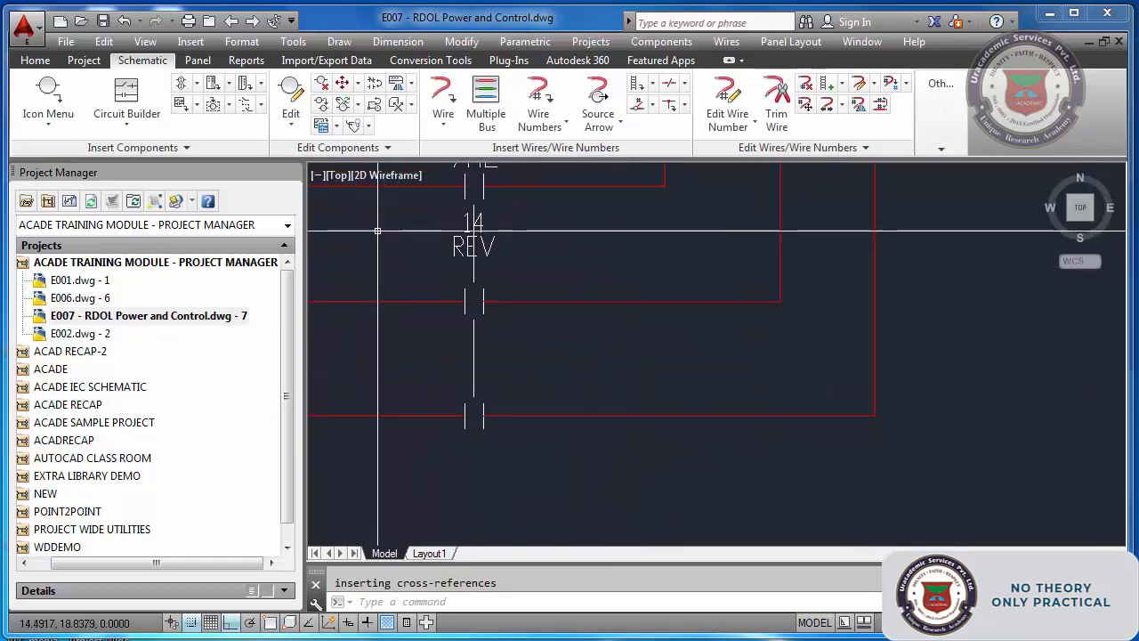
scroll(470, 255, down, 3)
scroll(501, 274, up, 4)
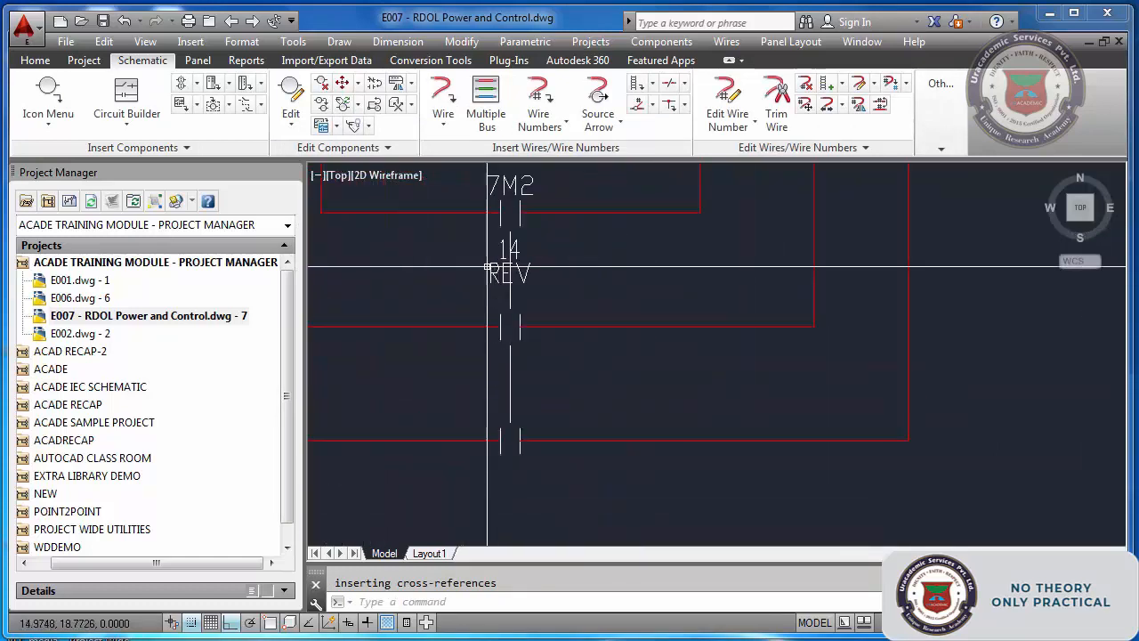
right_click(496, 278)
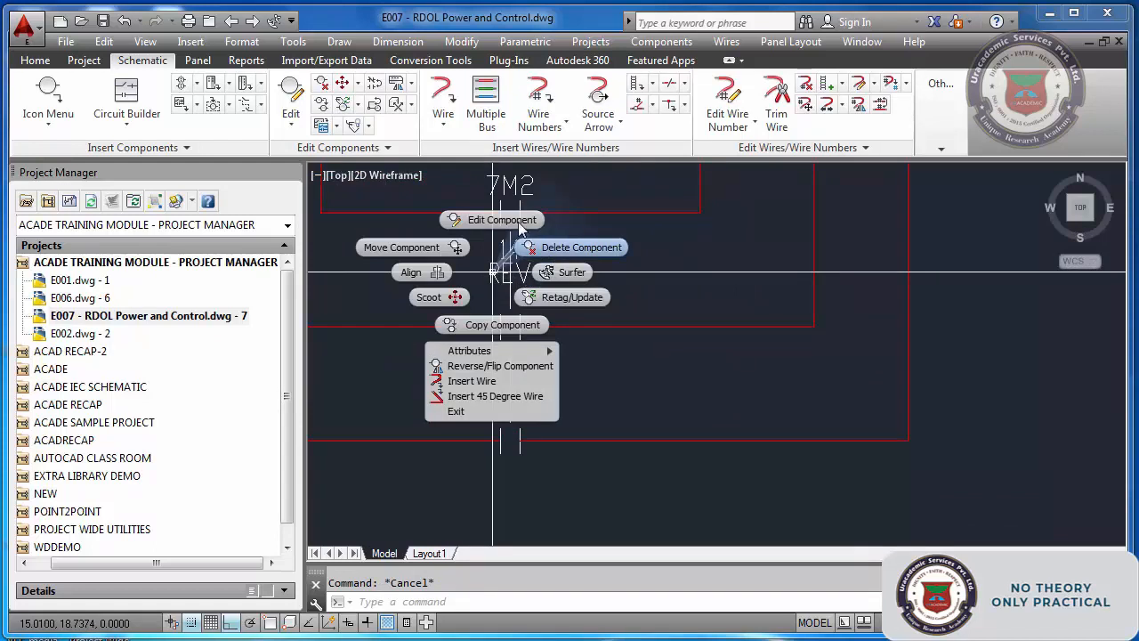
mouse_move(503, 350)
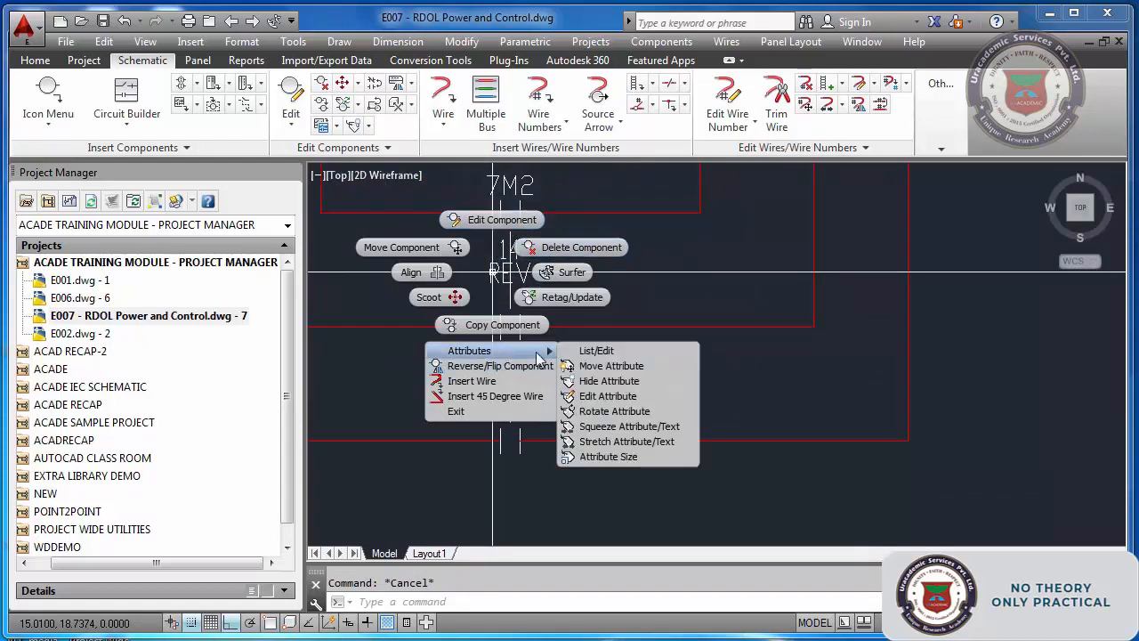
click(605, 366)
scroll(568, 332, up, 3)
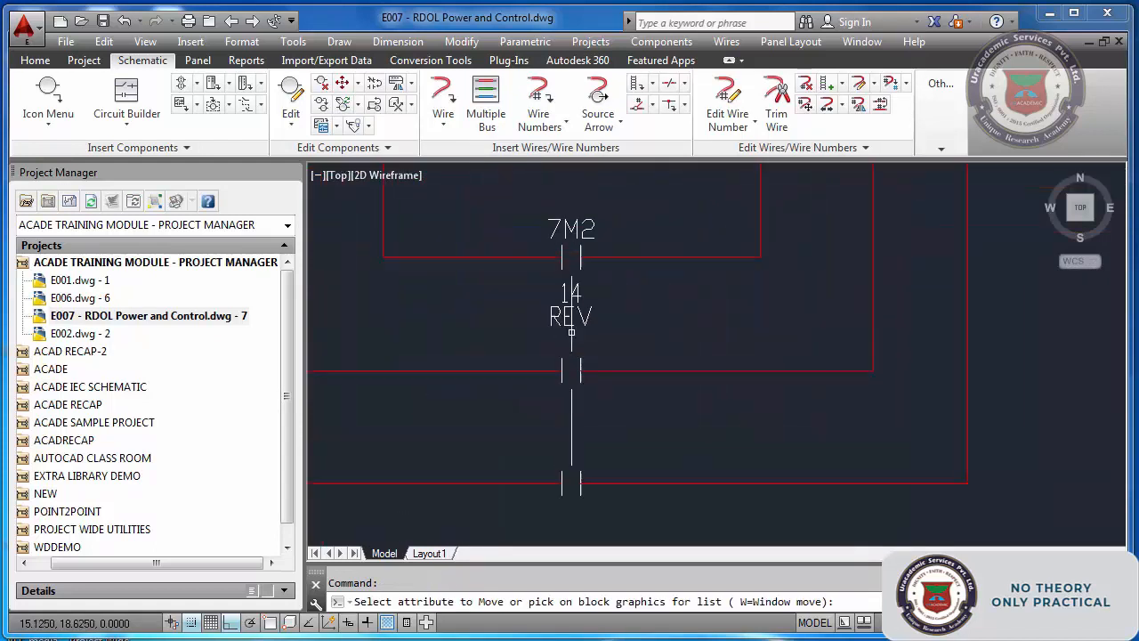
click(588, 313)
right_click(590, 331)
click(590, 332)
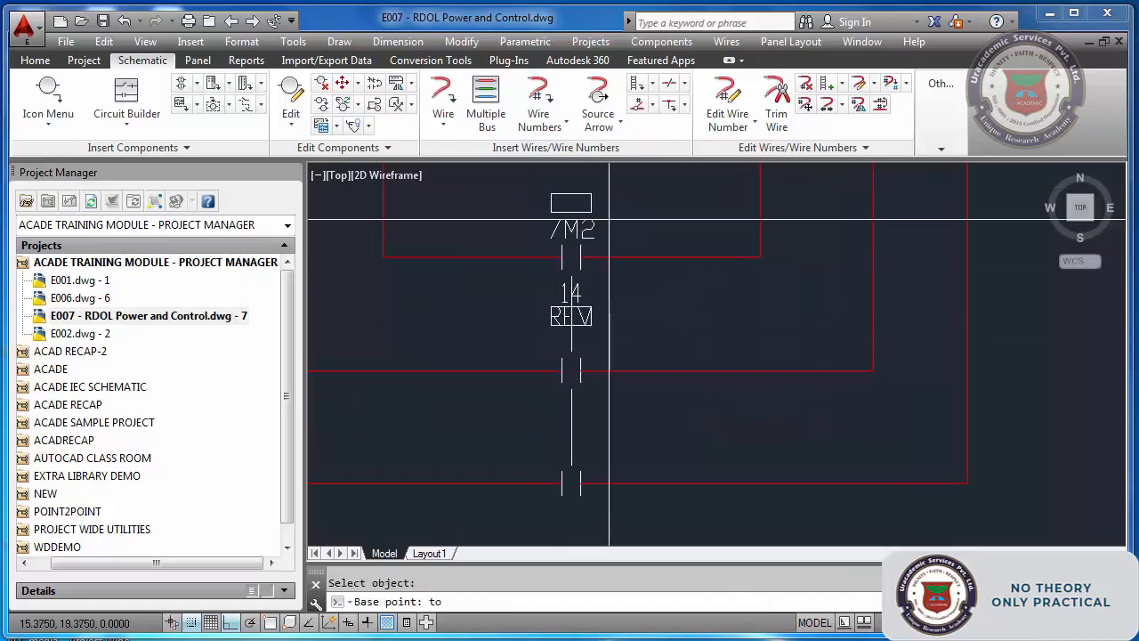
click(609, 219)
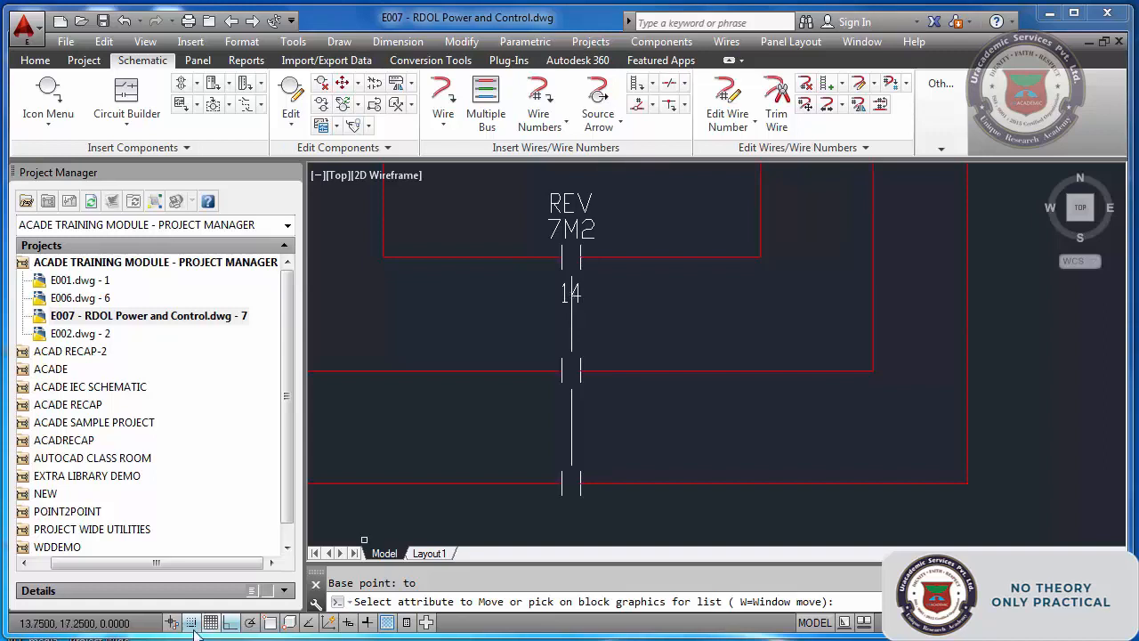
Move the cross-reference attribute 14 of the 7M2 power contacts to just below the lowest pole
click(577, 296)
right_click(576, 296)
click(577, 296)
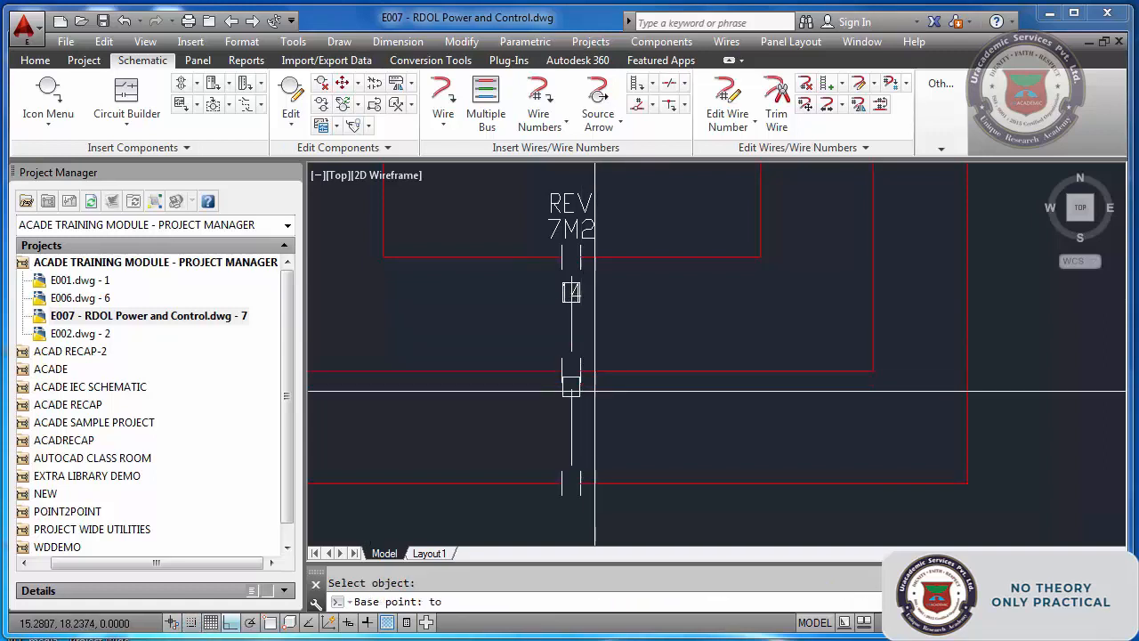
click(599, 525)
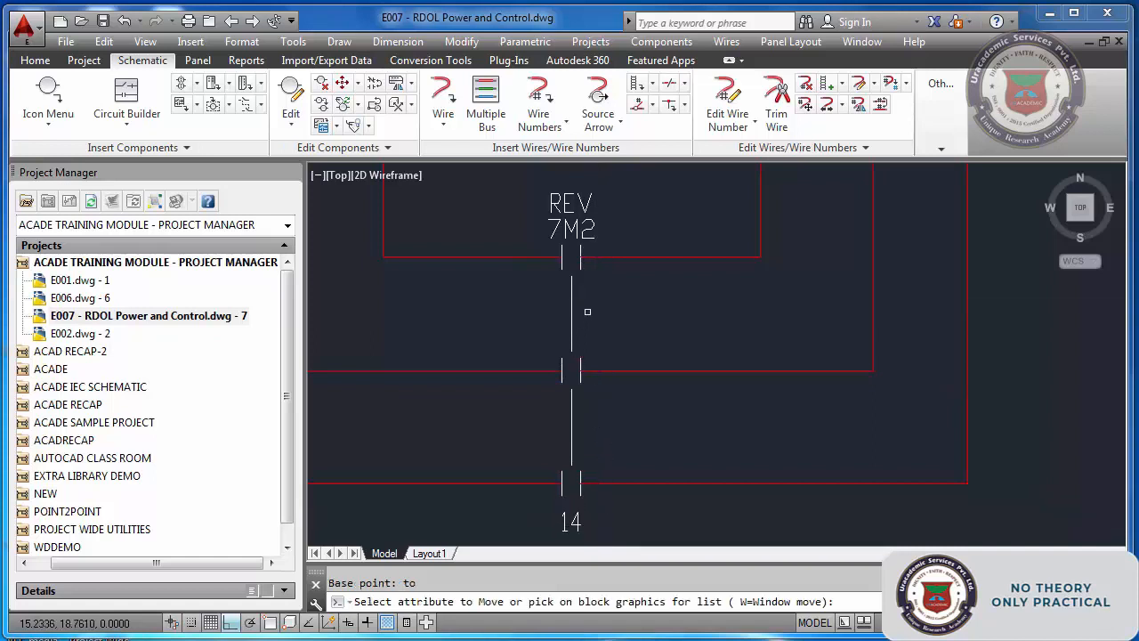
scroll(587, 311, down, 4)
scroll(592, 291, up, 2)
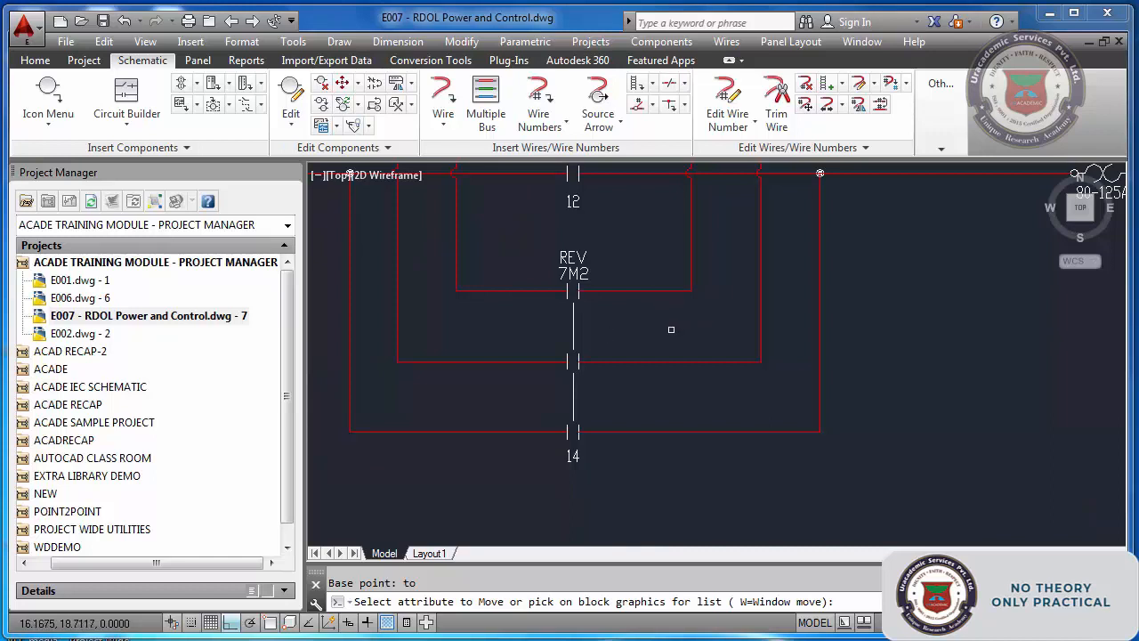
scroll(671, 330, down, 4)
scroll(641, 202, up, 2)
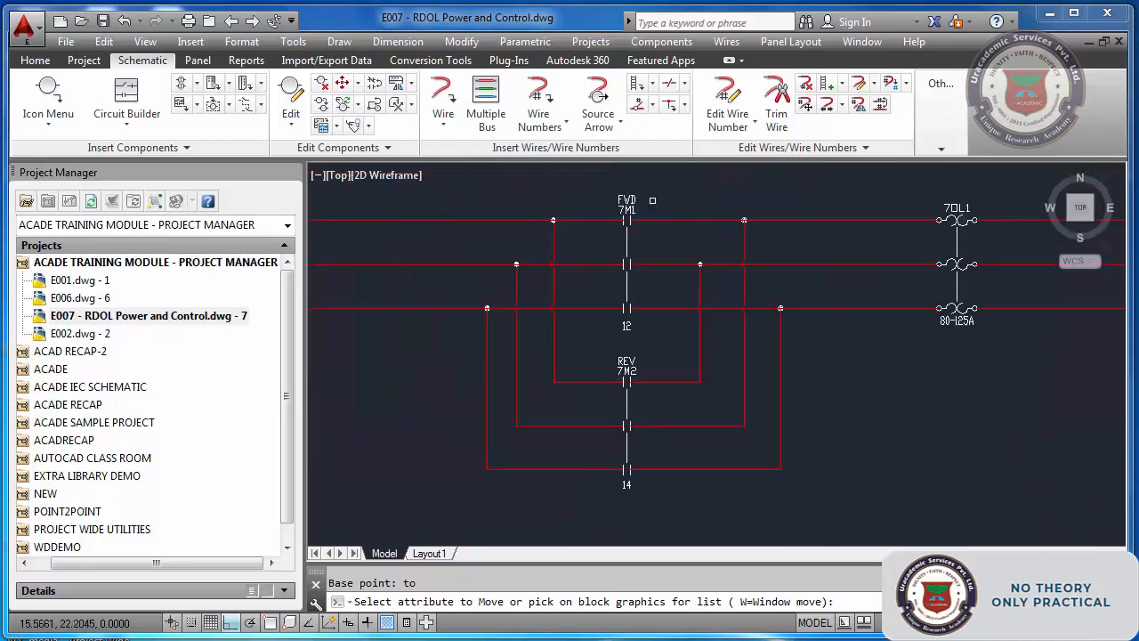
scroll(641, 202, up, 2)
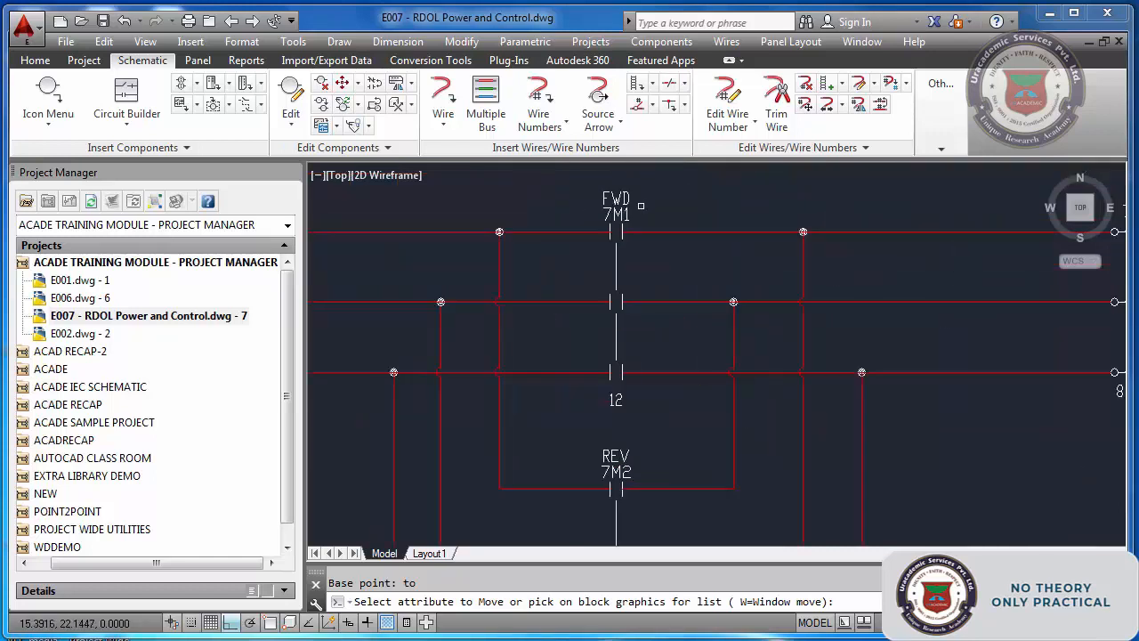
Examine the control circuit rungs and the contact cross-references beside coils 7CR1, 7M1 and 7M2
key(Escape)
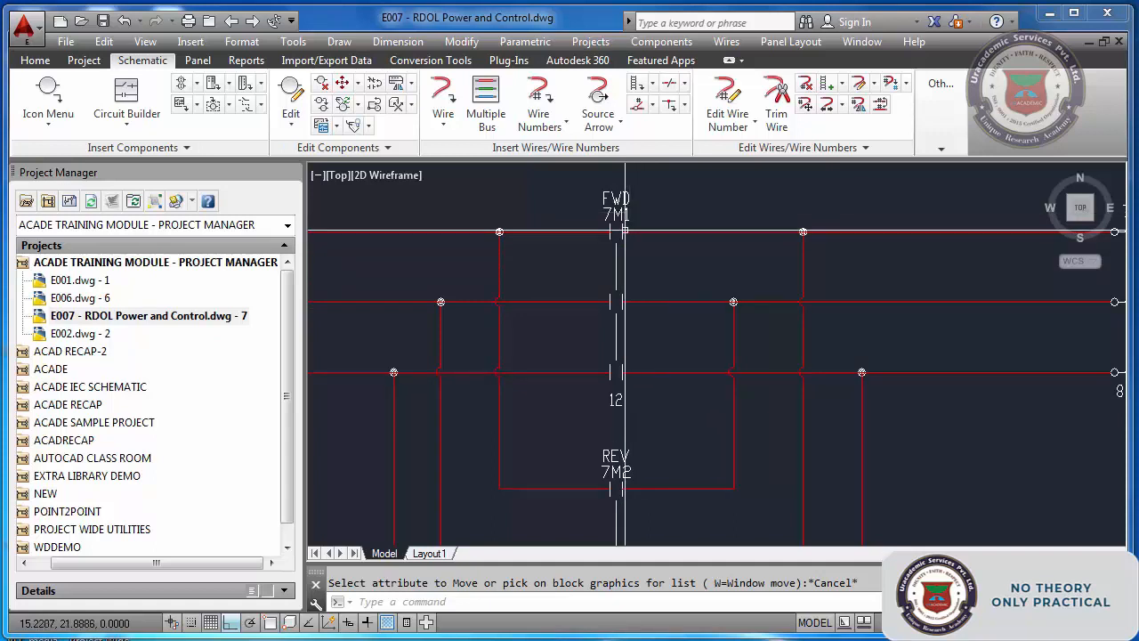
scroll(571, 273, down, 5)
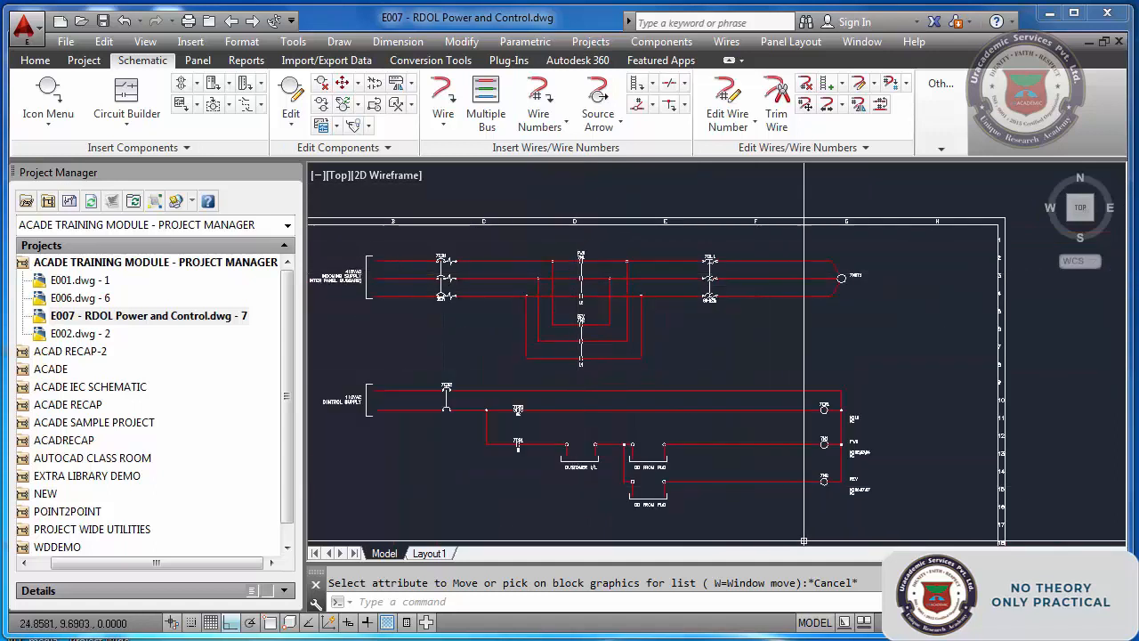
scroll(815, 519, up, 4)
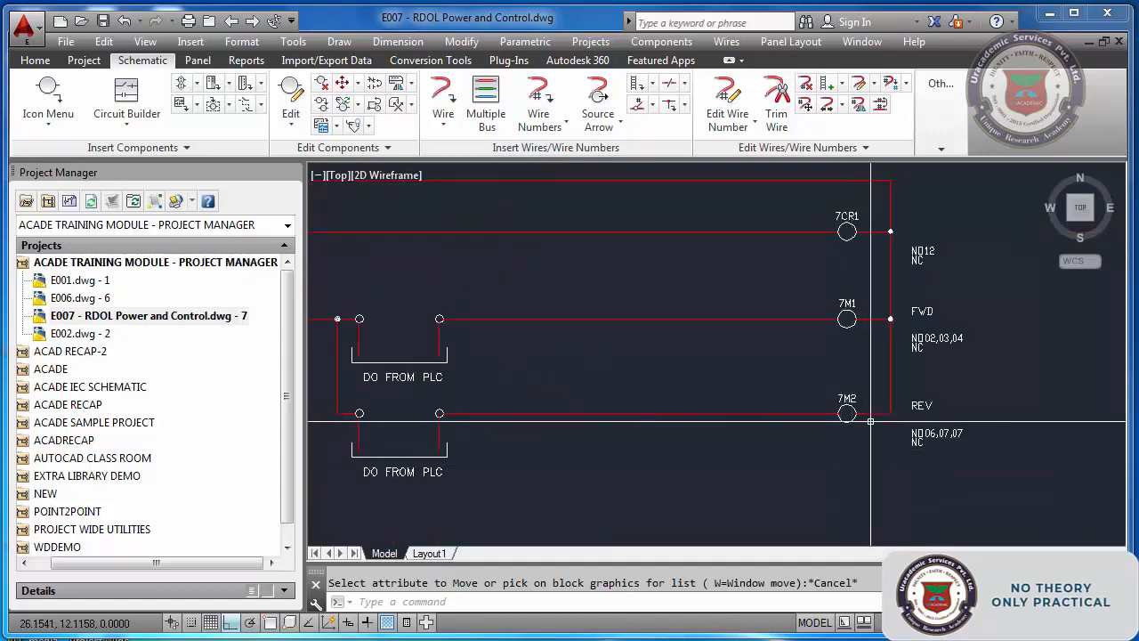
scroll(663, 356, down, 3)
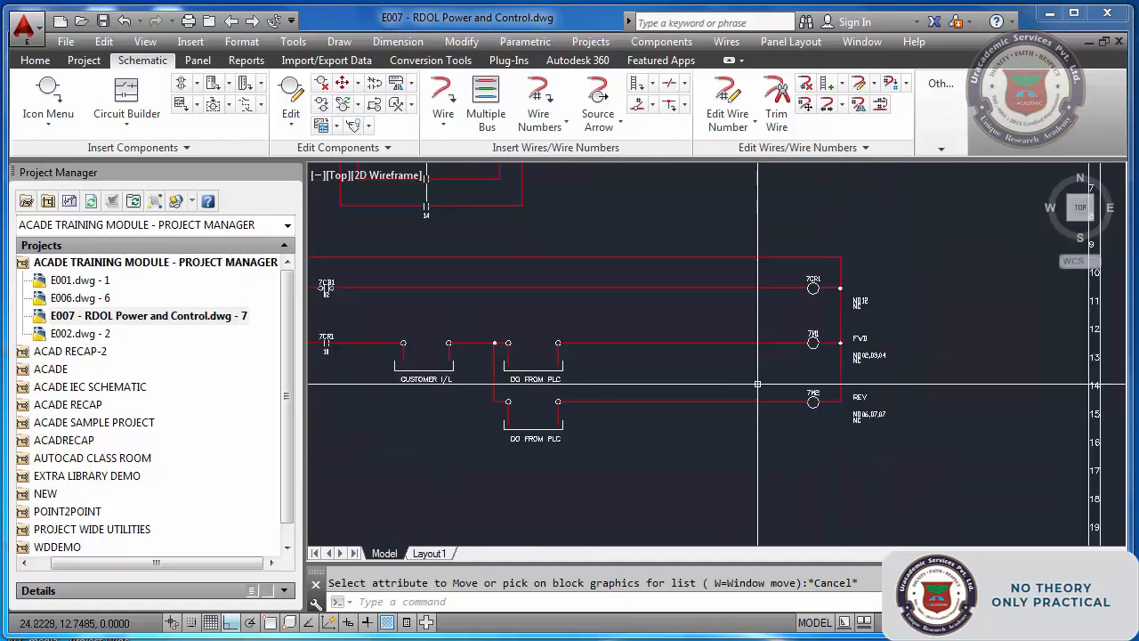
scroll(603, 391, up, 3)
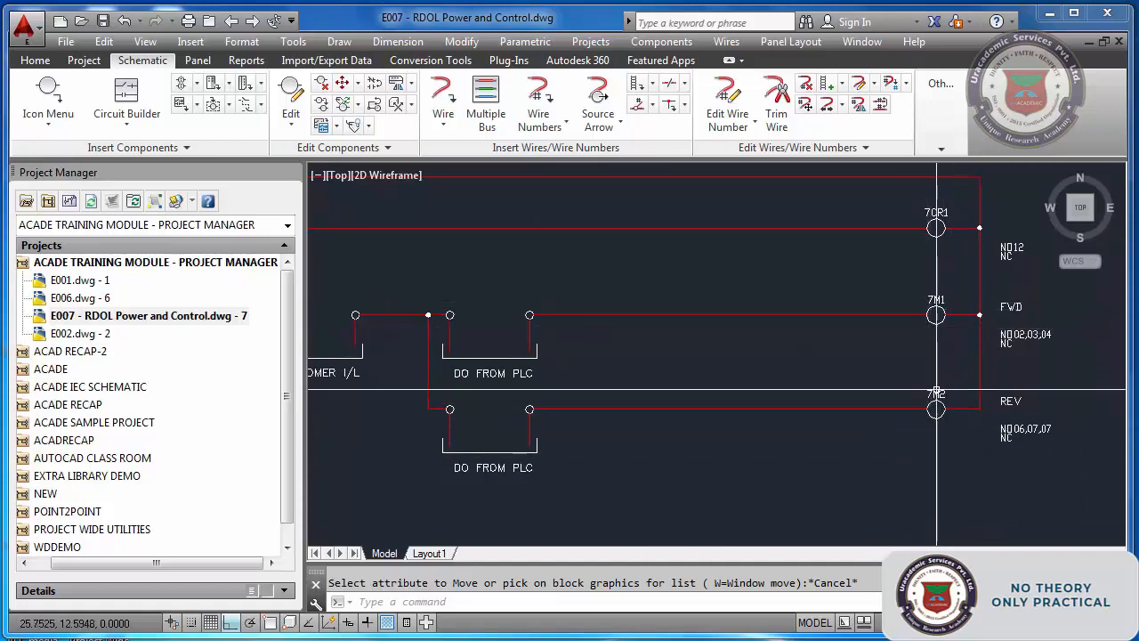
scroll(940, 412, up, 4)
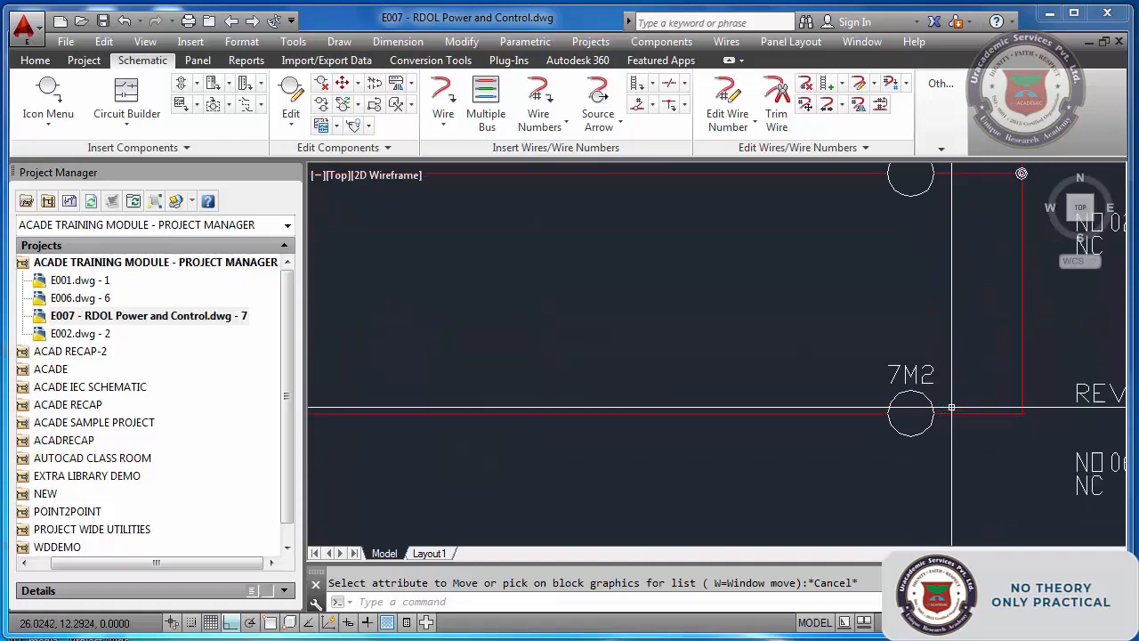
scroll(908, 378, down, 2)
scroll(635, 249, down, 6)
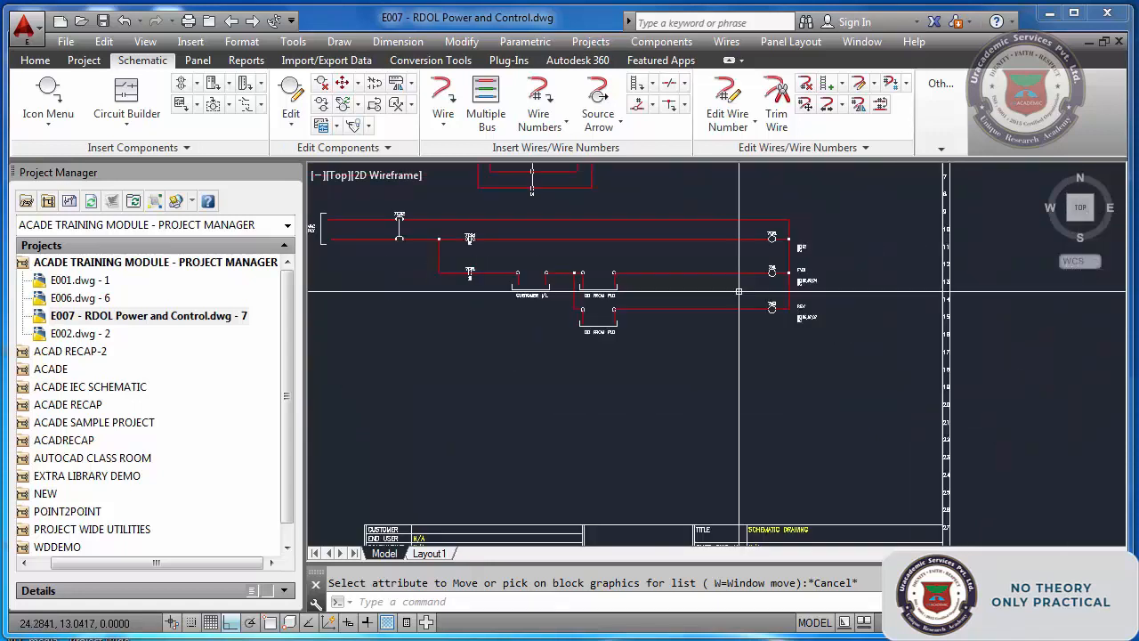
scroll(443, 232, up, 2)
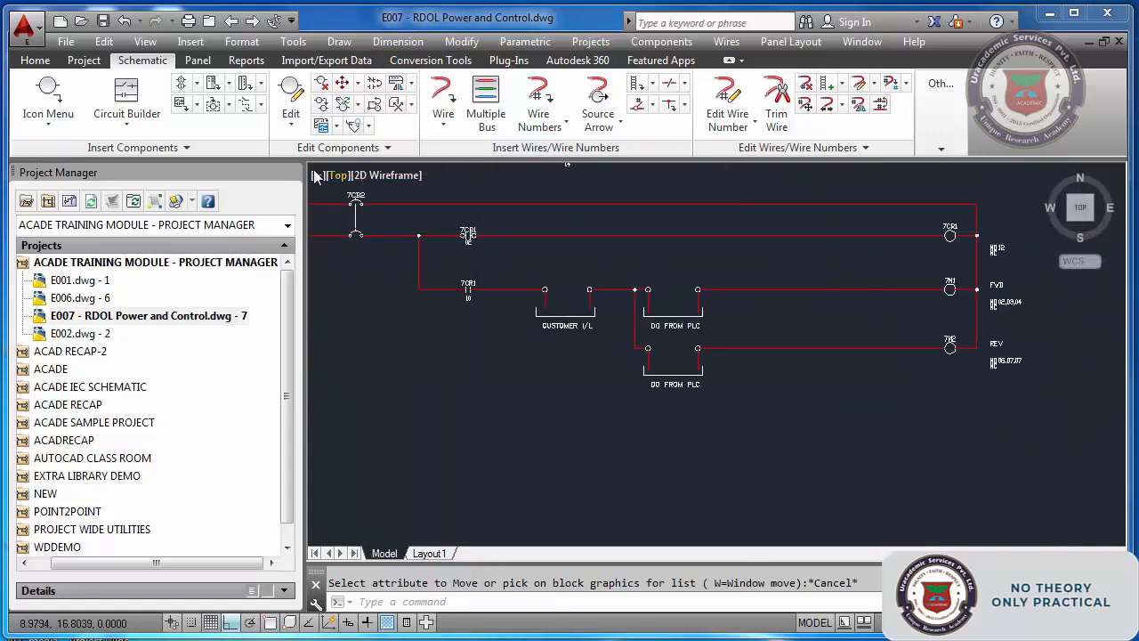
With snap on, insert a 2nd+ Starter Contact NO on the 7M1 rung after DO FROM PLC, linked to parent coil 7M2 REV
click(48, 93)
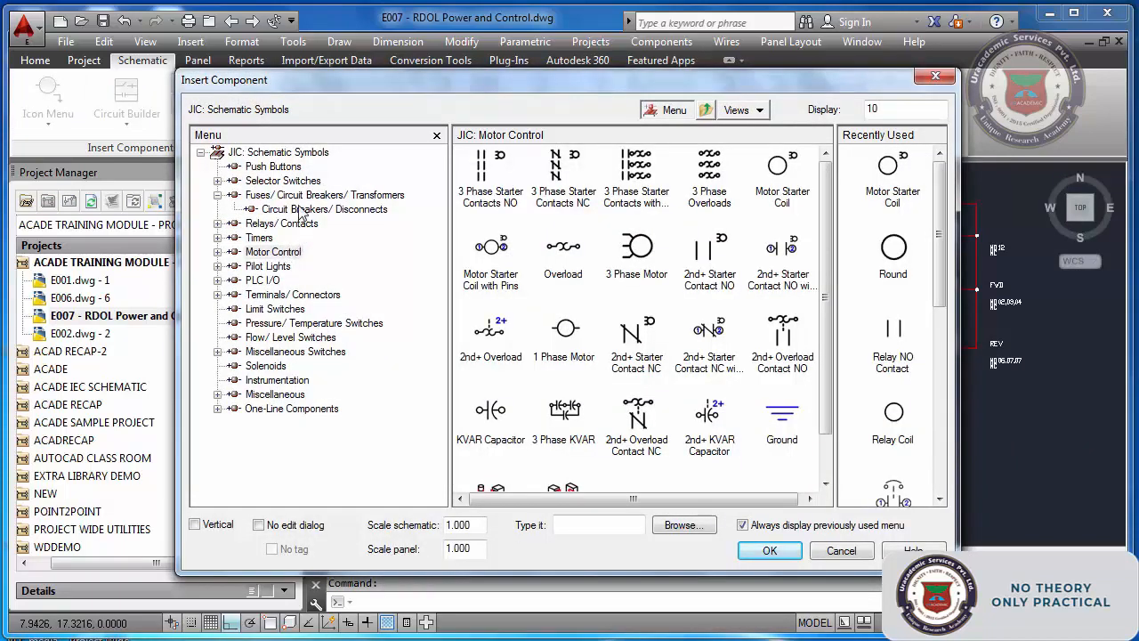
click(281, 223)
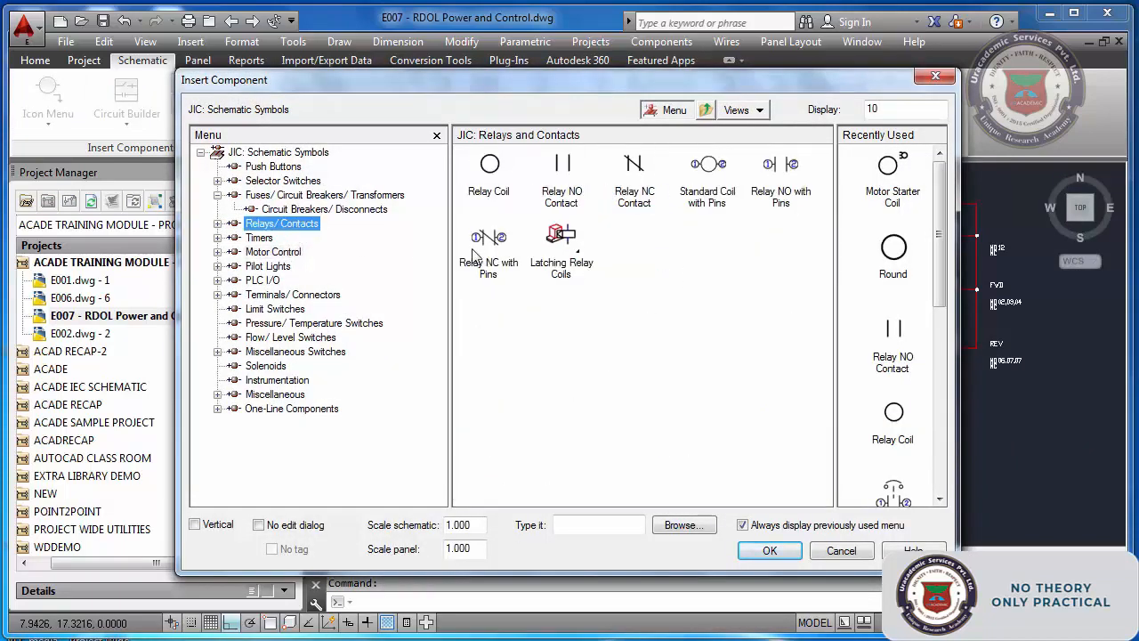
click(273, 252)
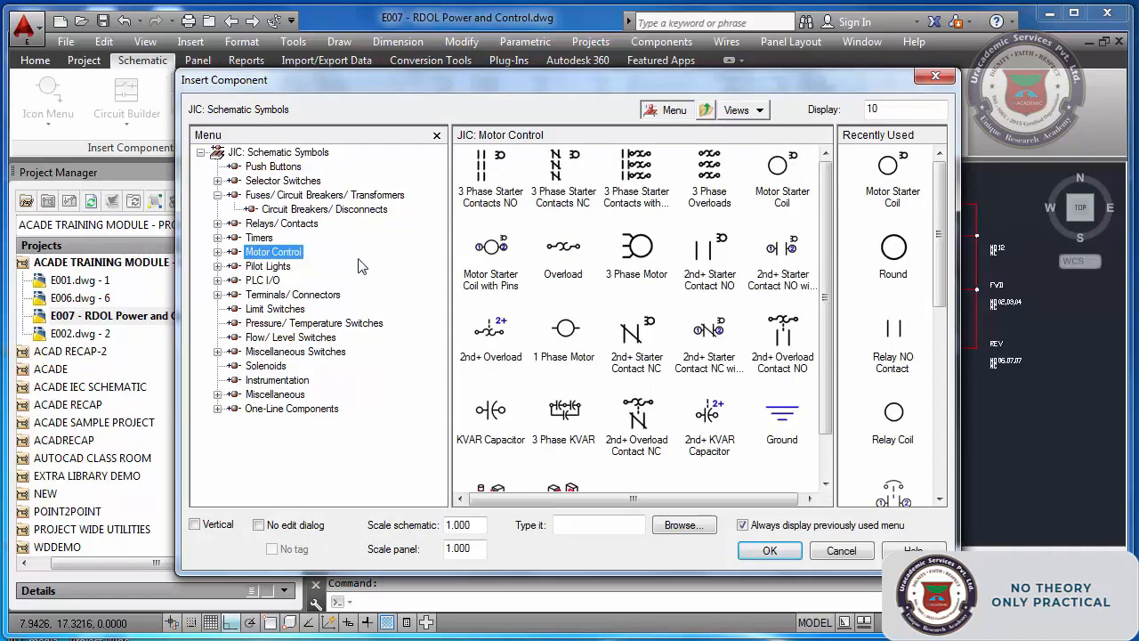
click(711, 258)
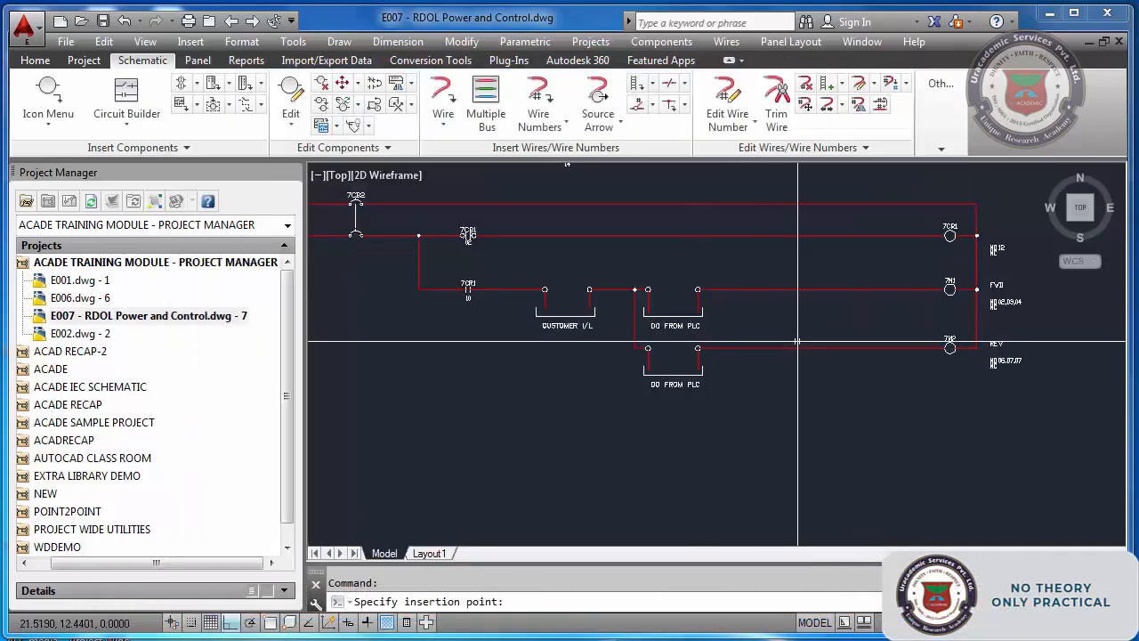
scroll(791, 328, up, 2)
scroll(605, 325, down, 4)
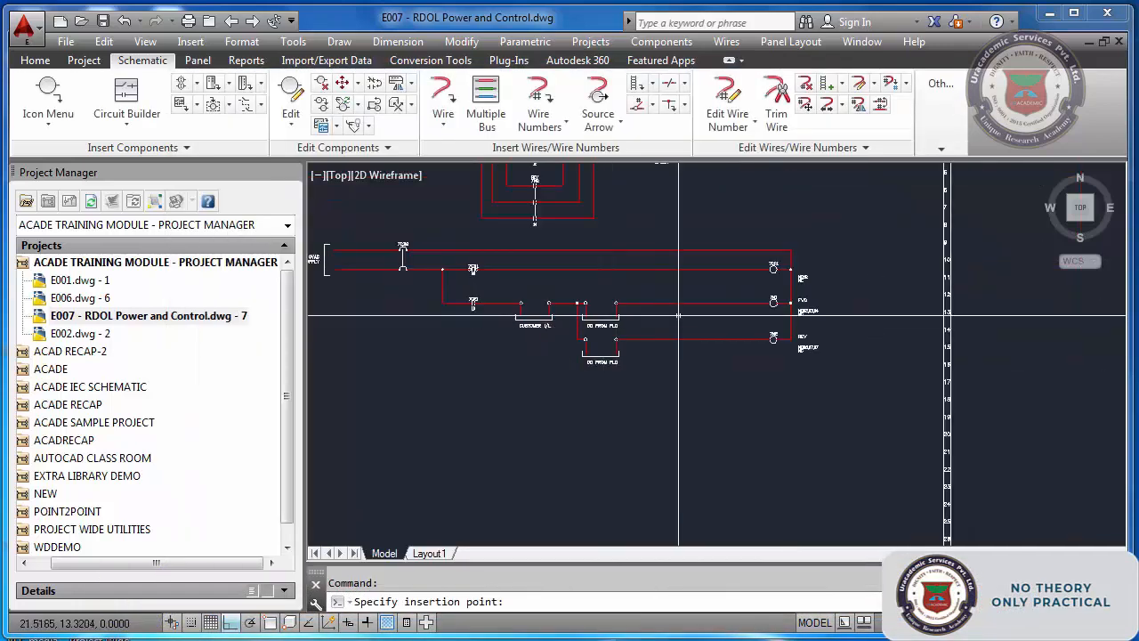
scroll(678, 316, up, 4)
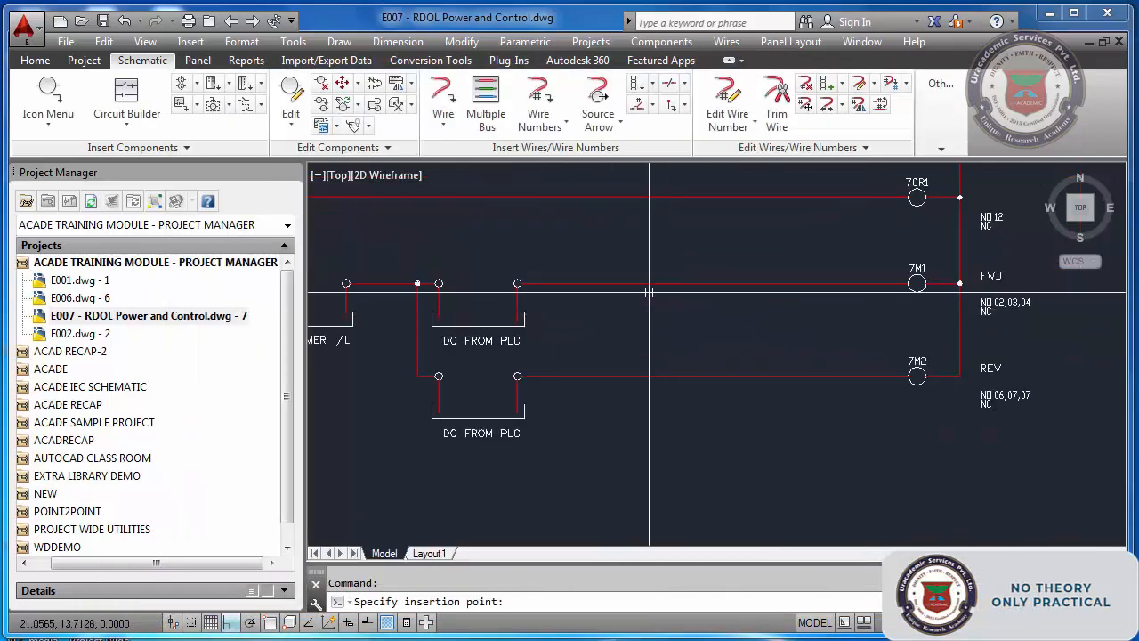
click(191, 622)
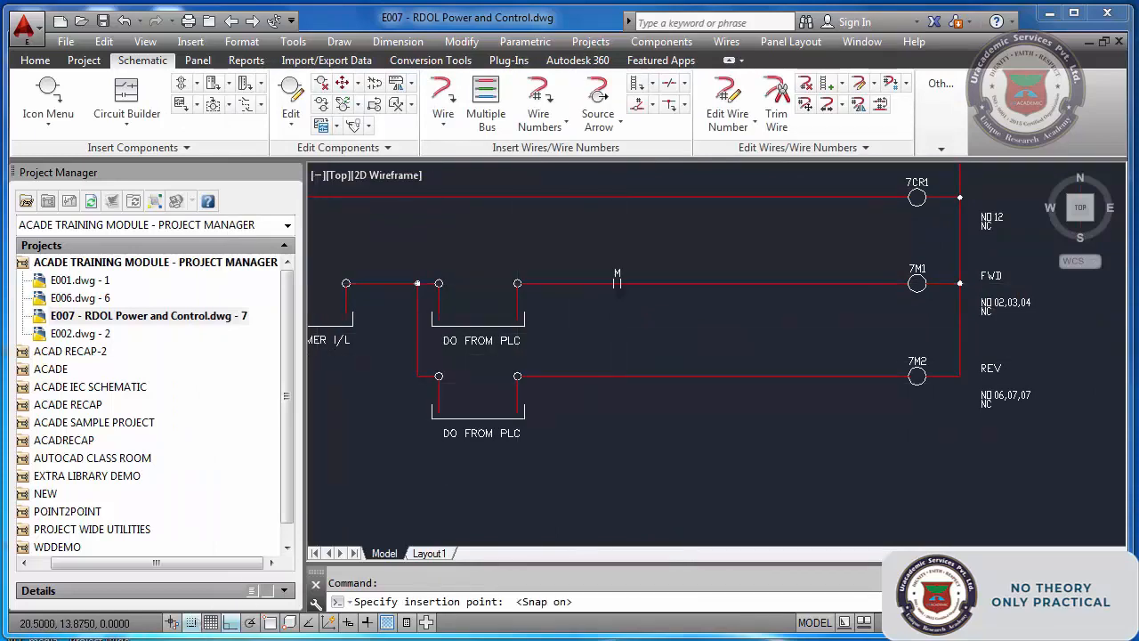
click(617, 283)
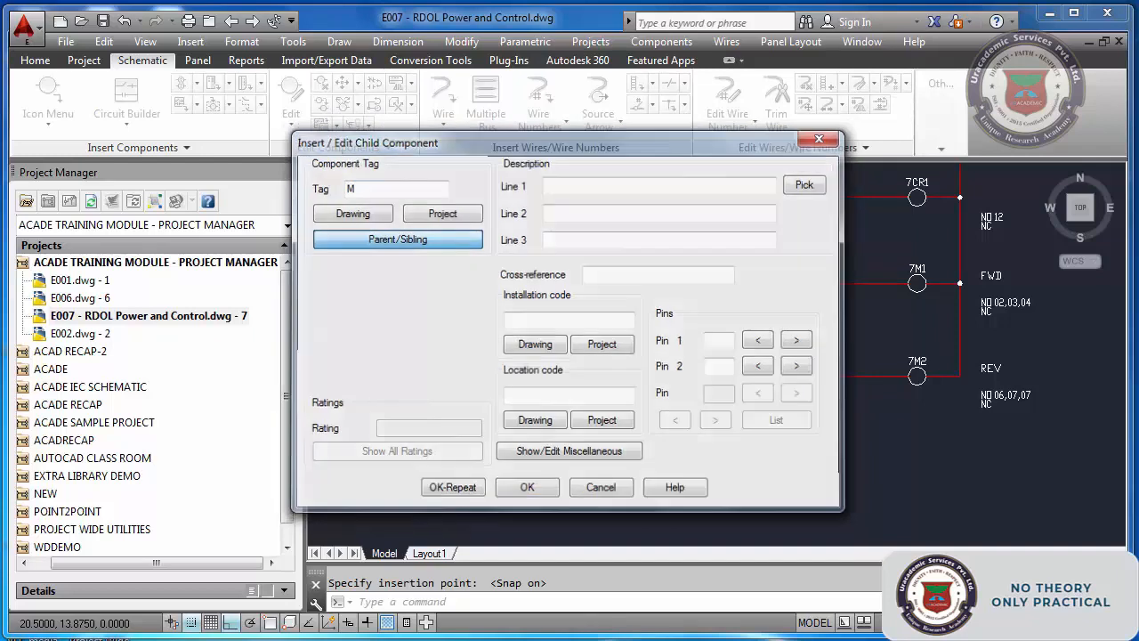
click(376, 234)
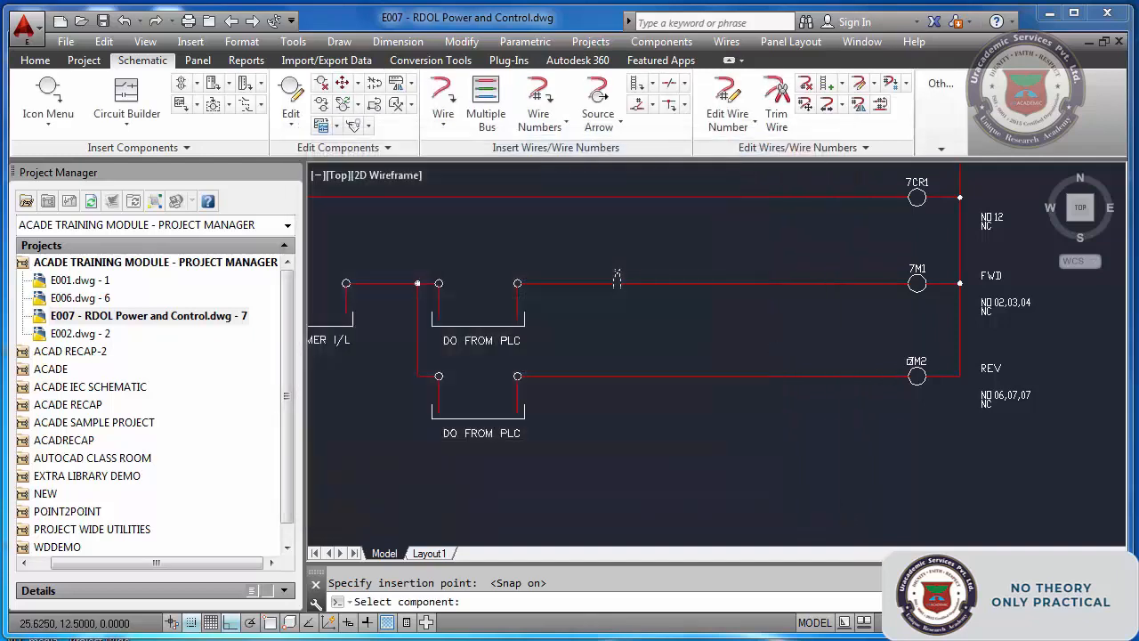
click(909, 374)
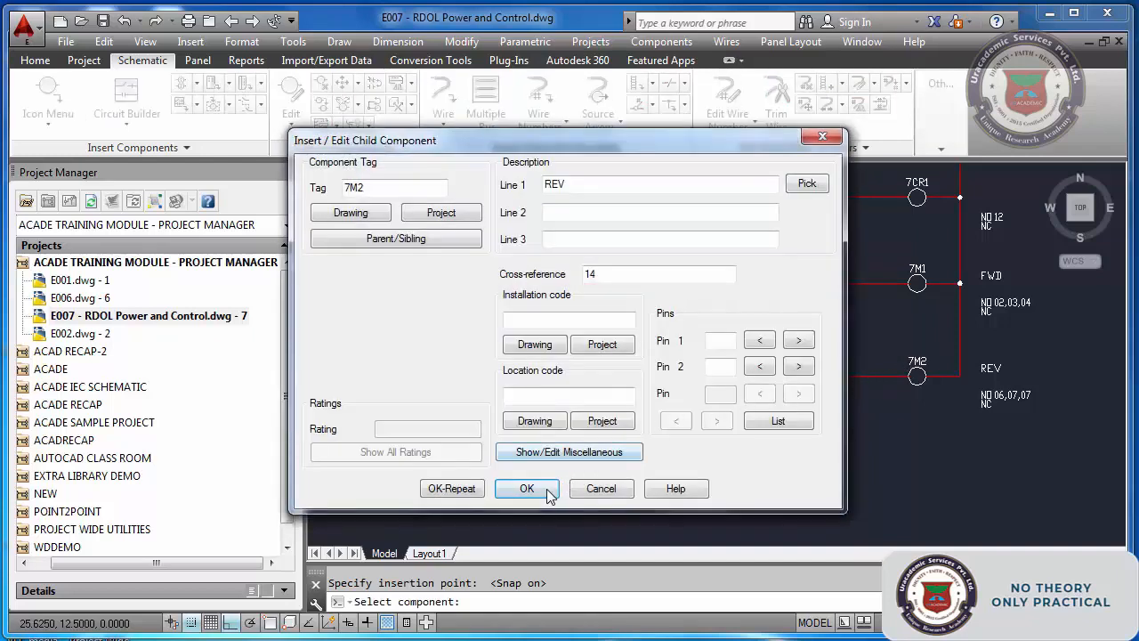
click(465, 490)
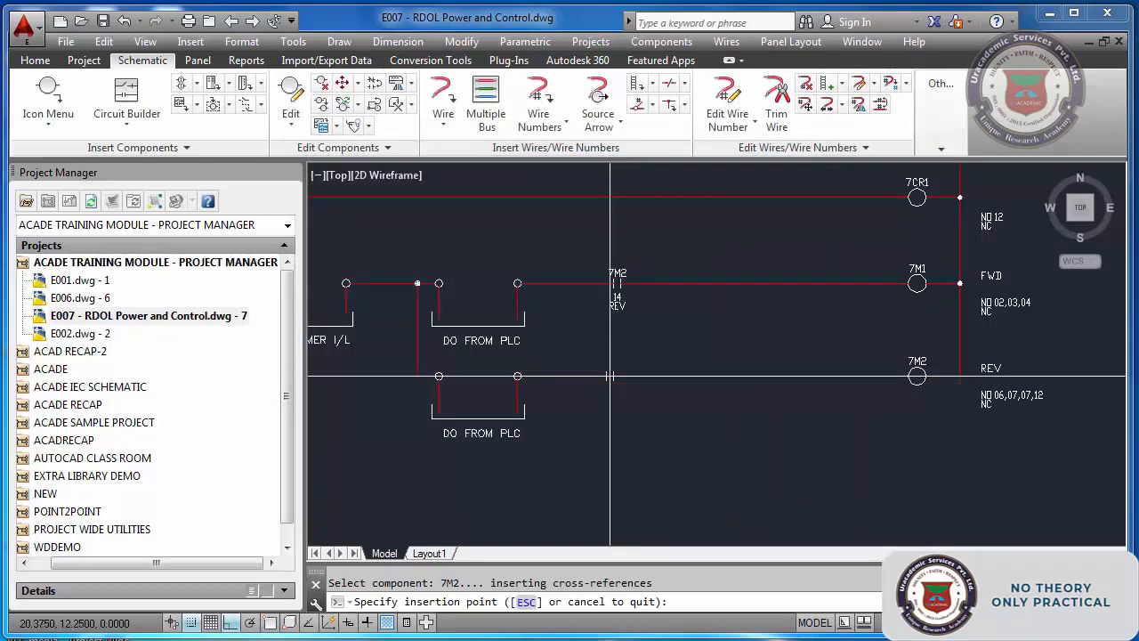
Place a second starter contact on the 7M2 rung below the first one and link it to parent coil 7M1 FWD
click(617, 376)
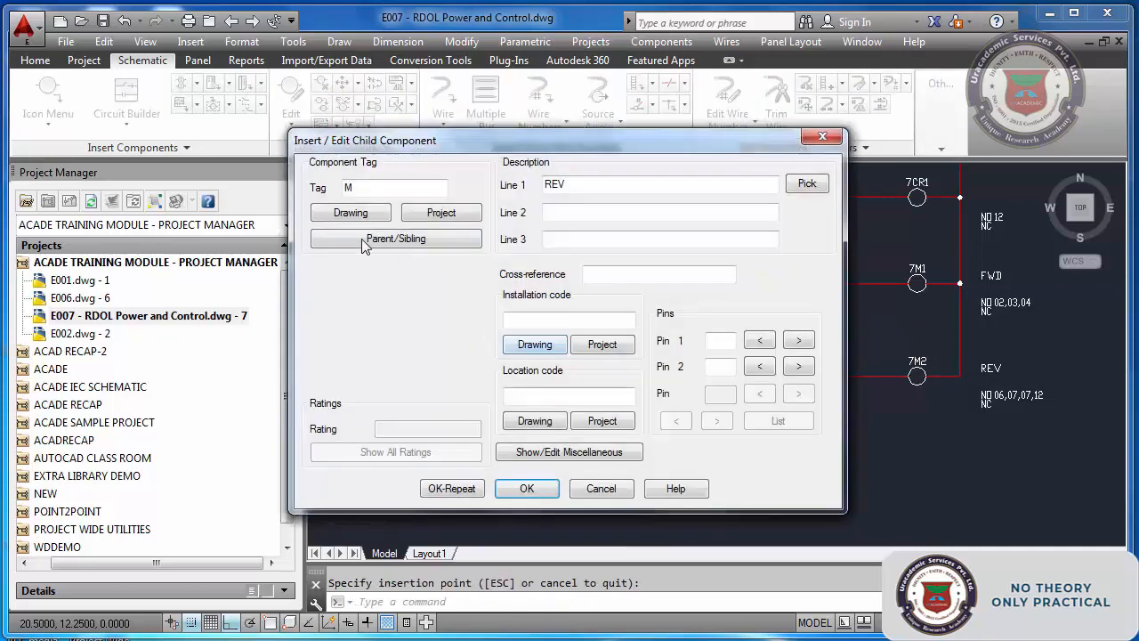
click(396, 239)
click(917, 269)
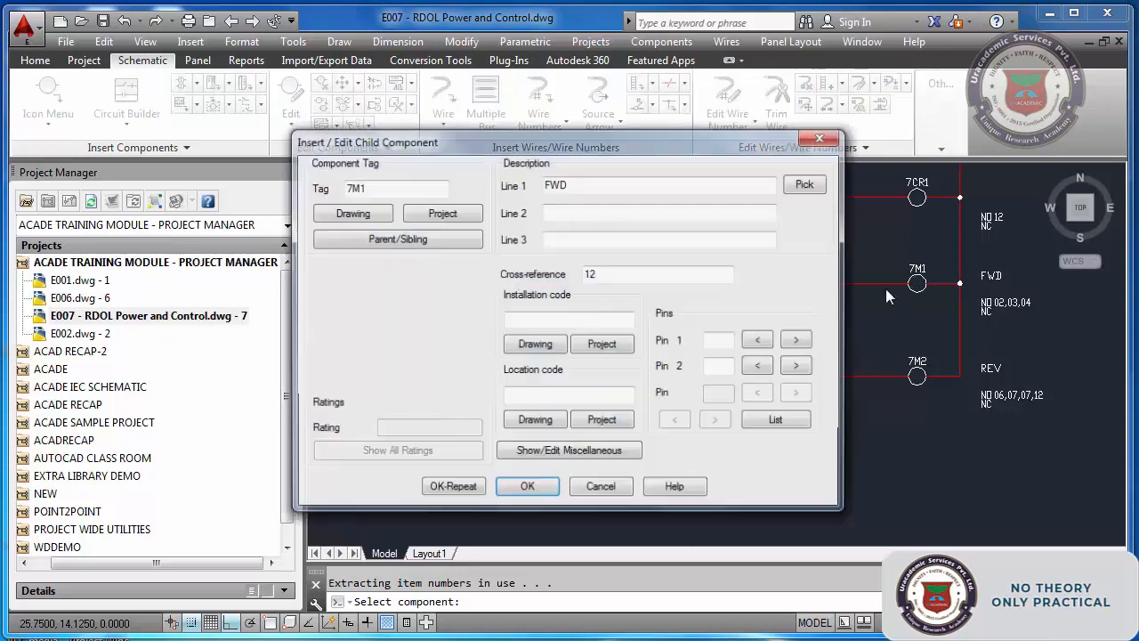
click(526, 557)
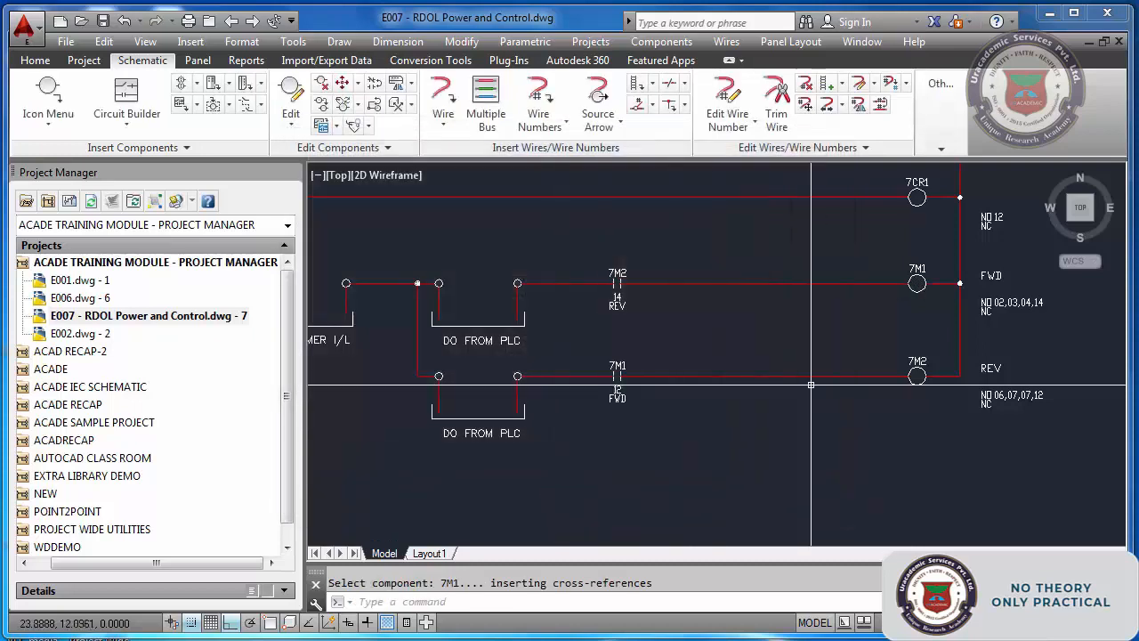
scroll(918, 272, up, 2)
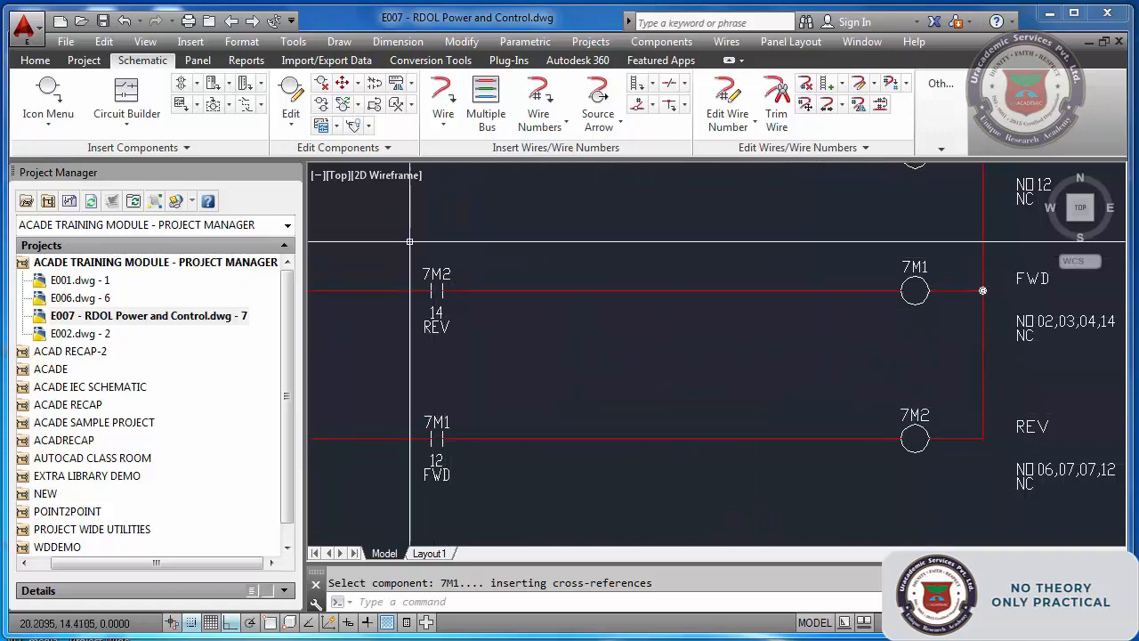
click(379, 233)
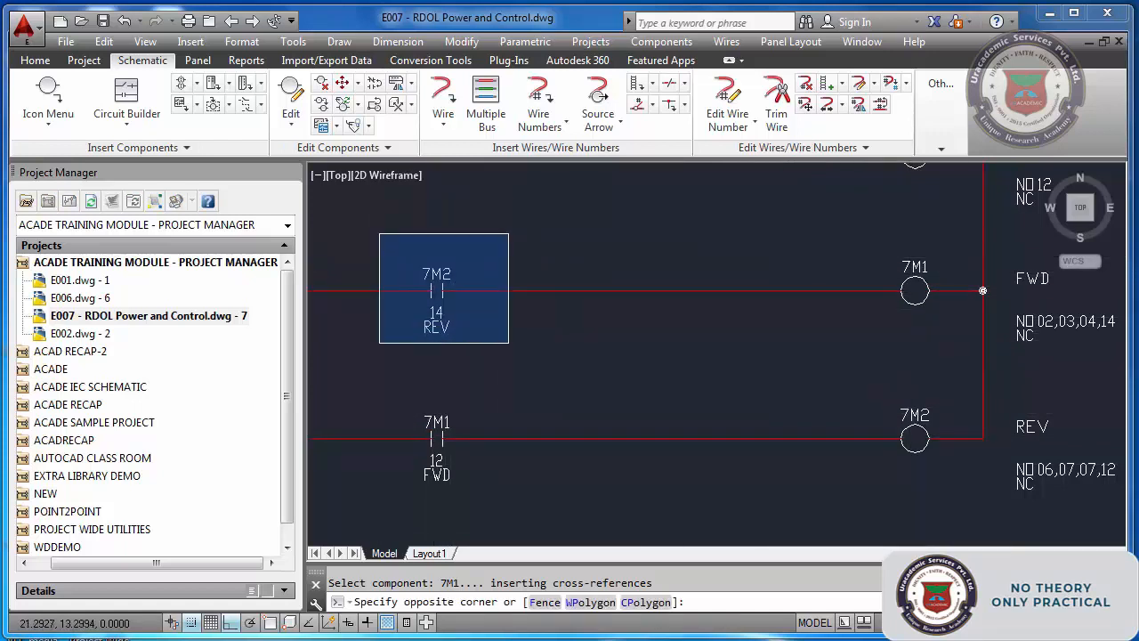
key(Escape)
click(826, 389)
key(Escape)
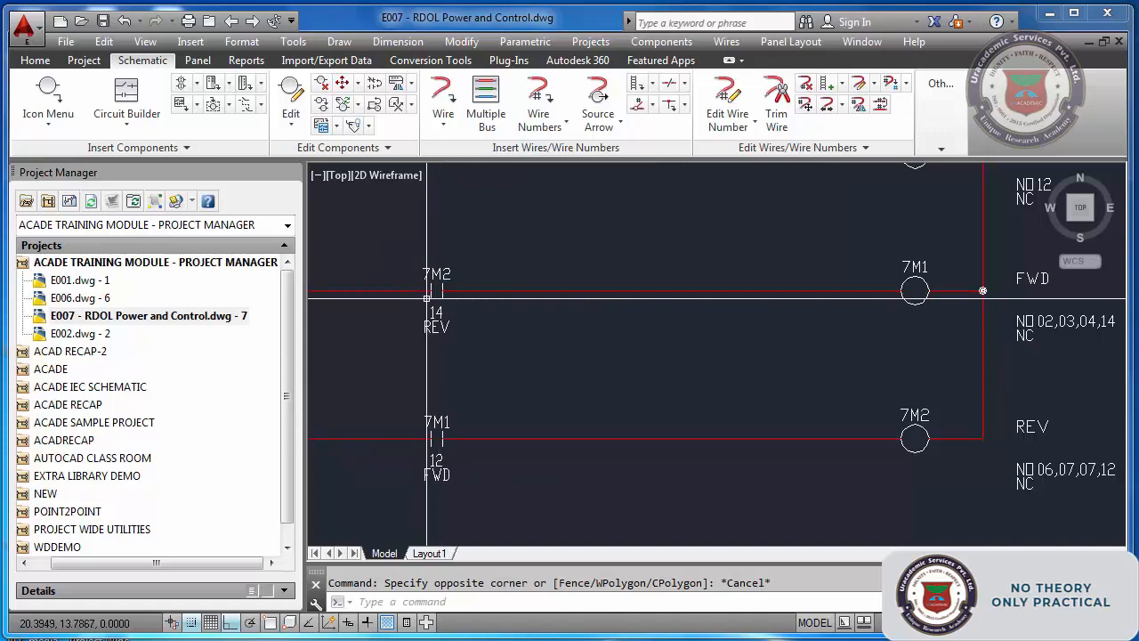
Toggle the 7M2 contact on the forward rung and the 7M1 contact on the reverse rung from NO to NC
click(373, 84)
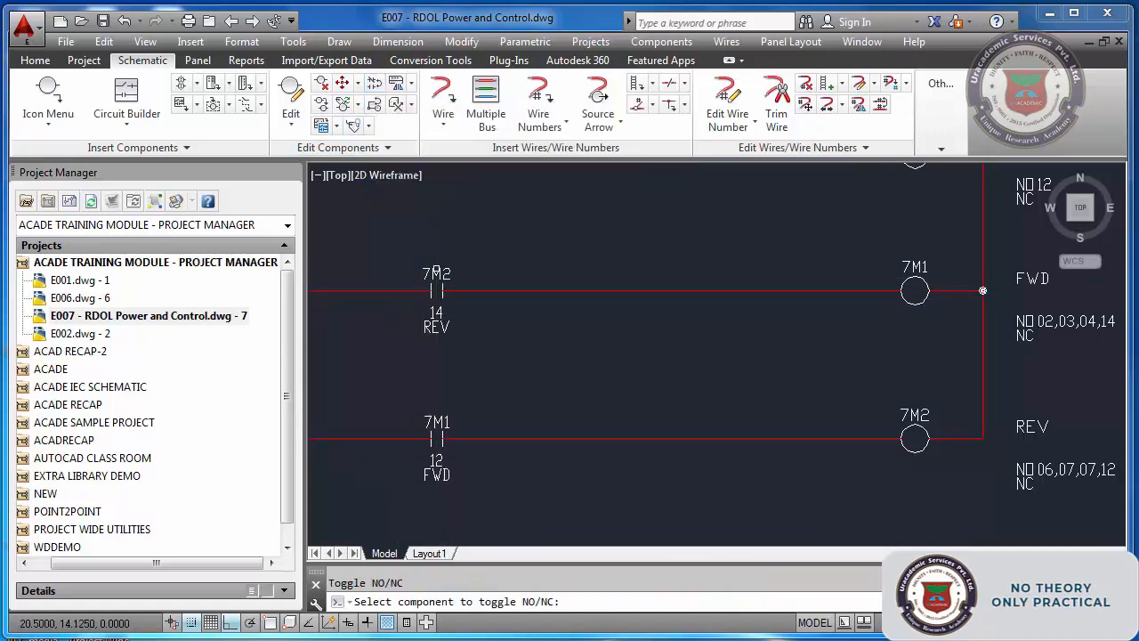
click(443, 279)
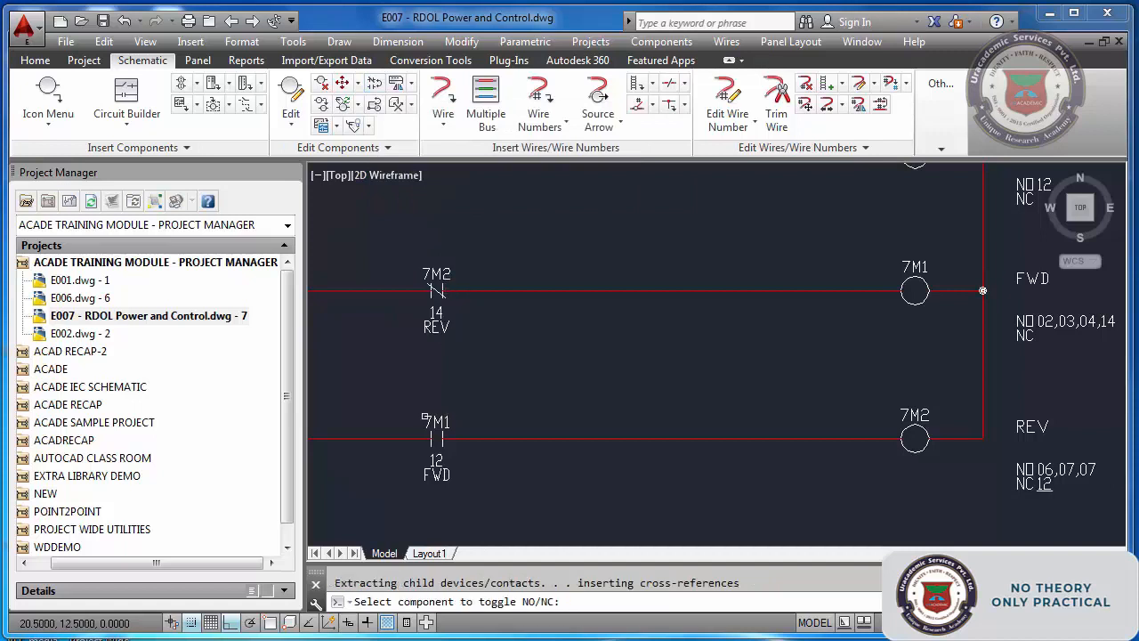
click(426, 417)
key(Escape)
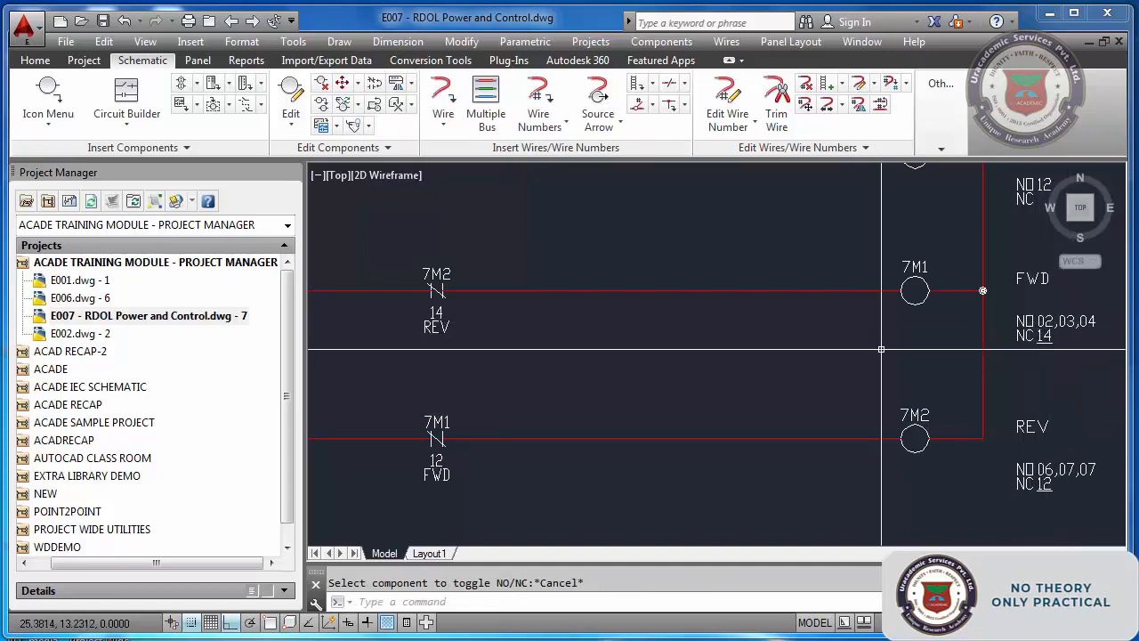
Insert a 2nd+ Overload Contact NC on the upper control supply line above coil 7CR1 and link it to parent overload 7OL1
scroll(880, 347, down, 4)
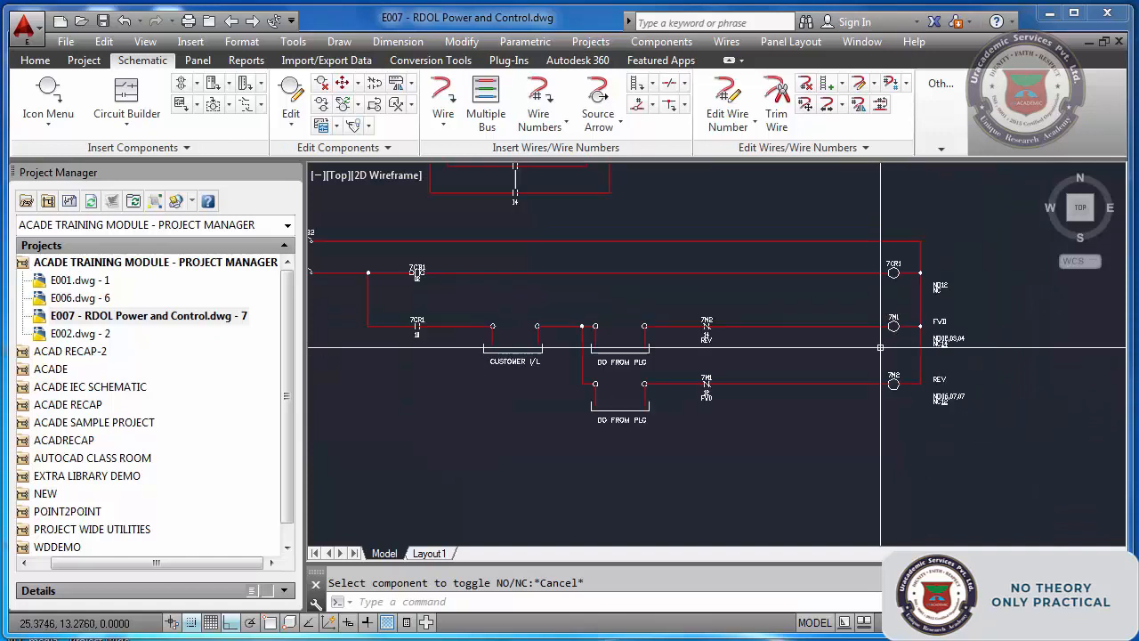
scroll(882, 351, up, 3)
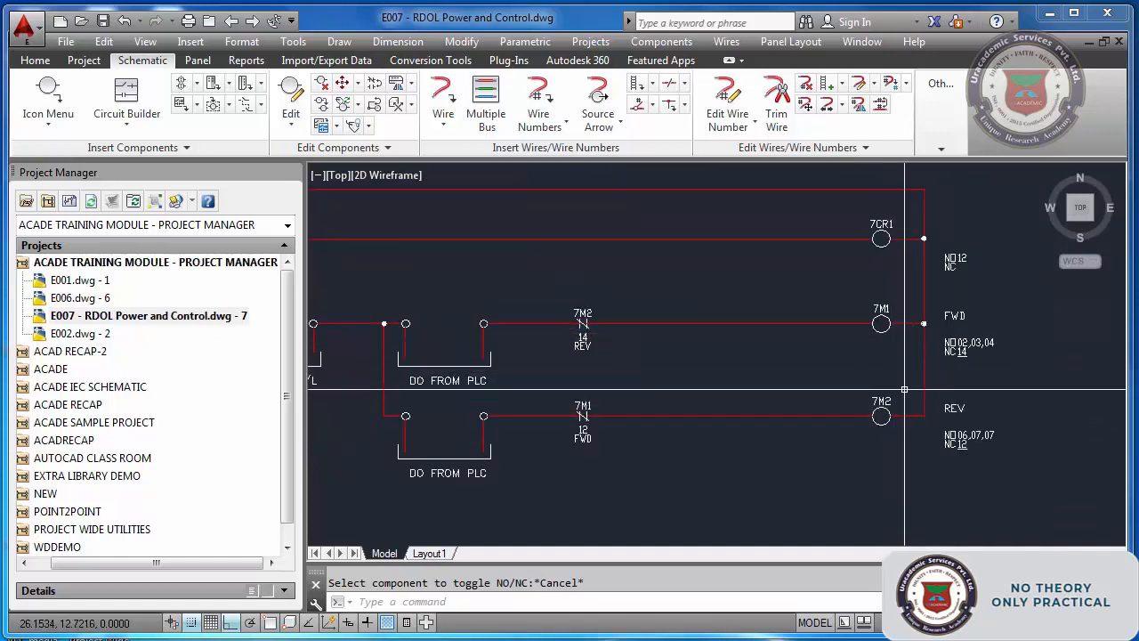
scroll(890, 396, down, 2)
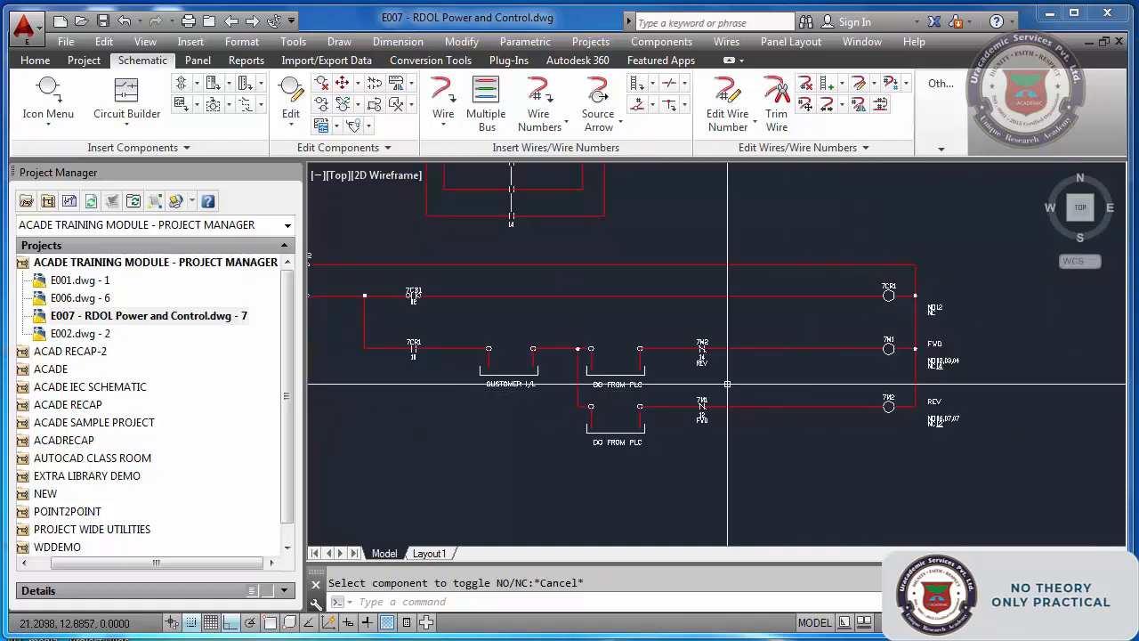
scroll(458, 343, down, 3)
scroll(458, 342, up, 4)
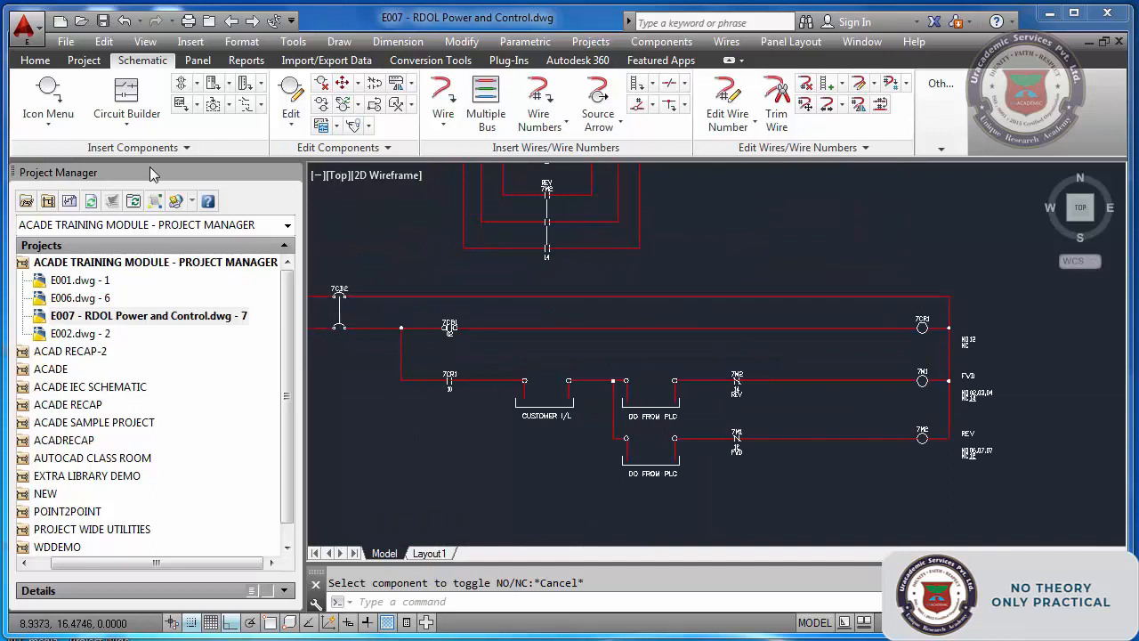
scroll(926, 333, up, 2)
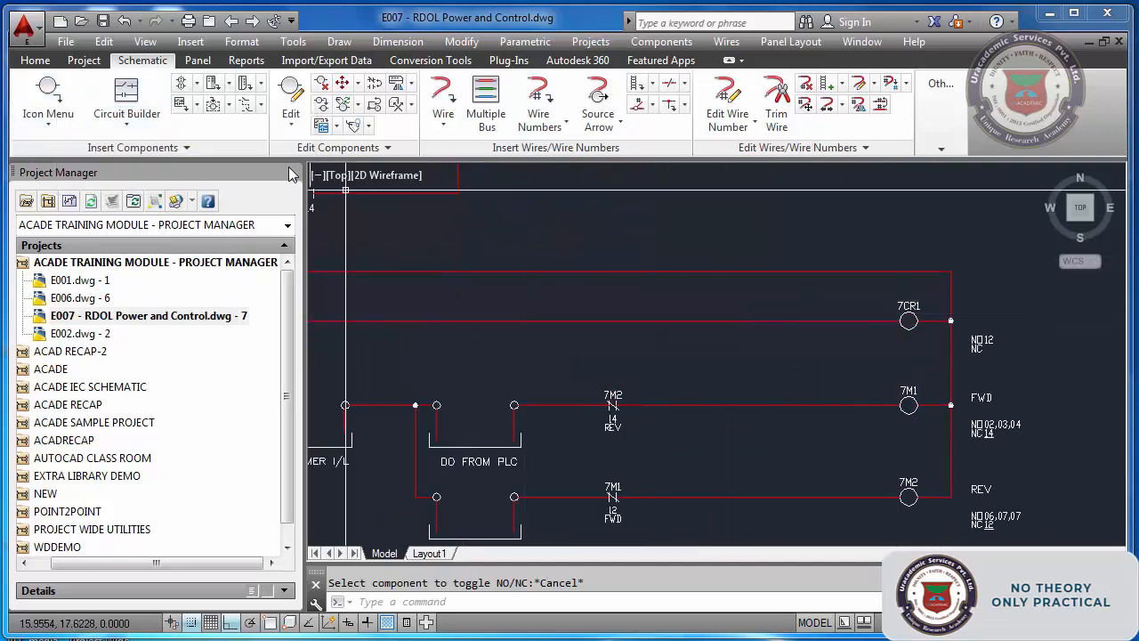
click(50, 91)
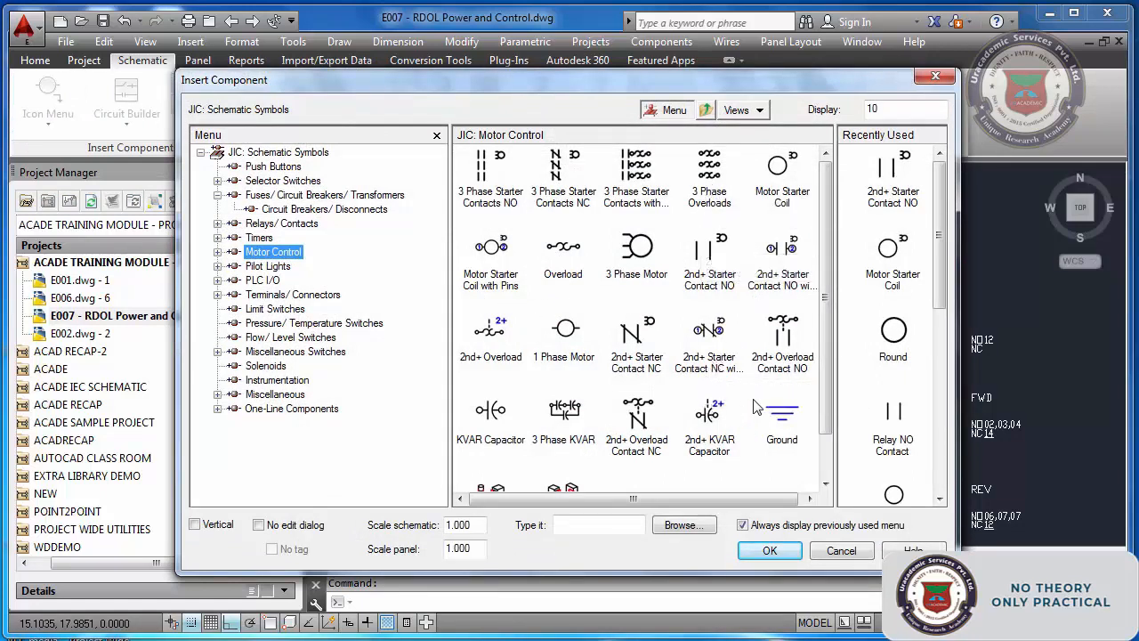
click(654, 432)
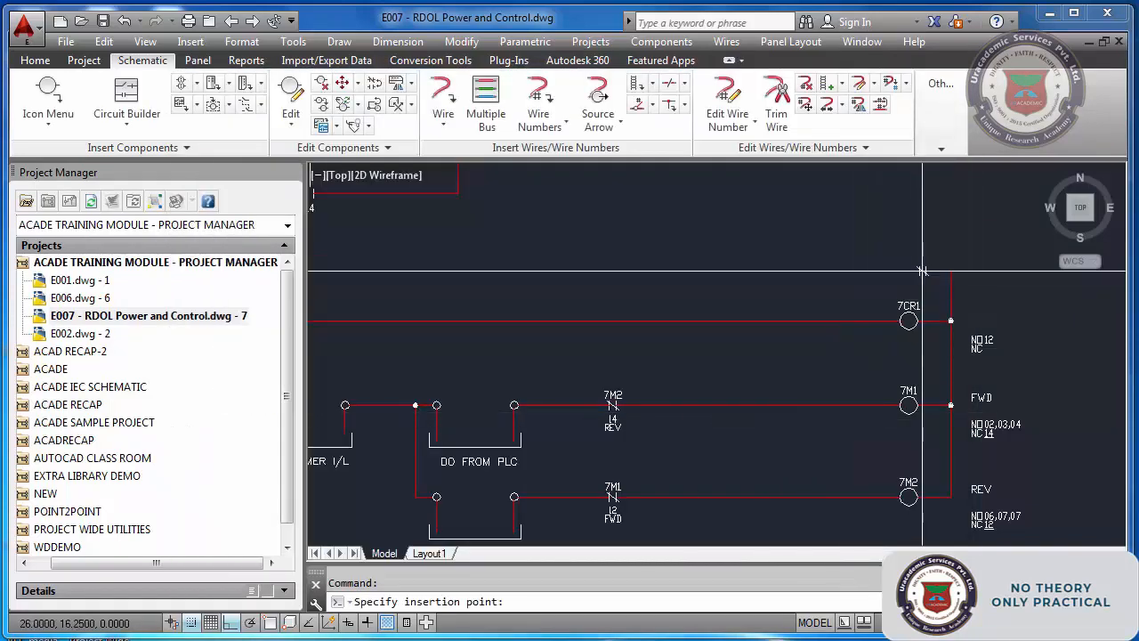
click(923, 272)
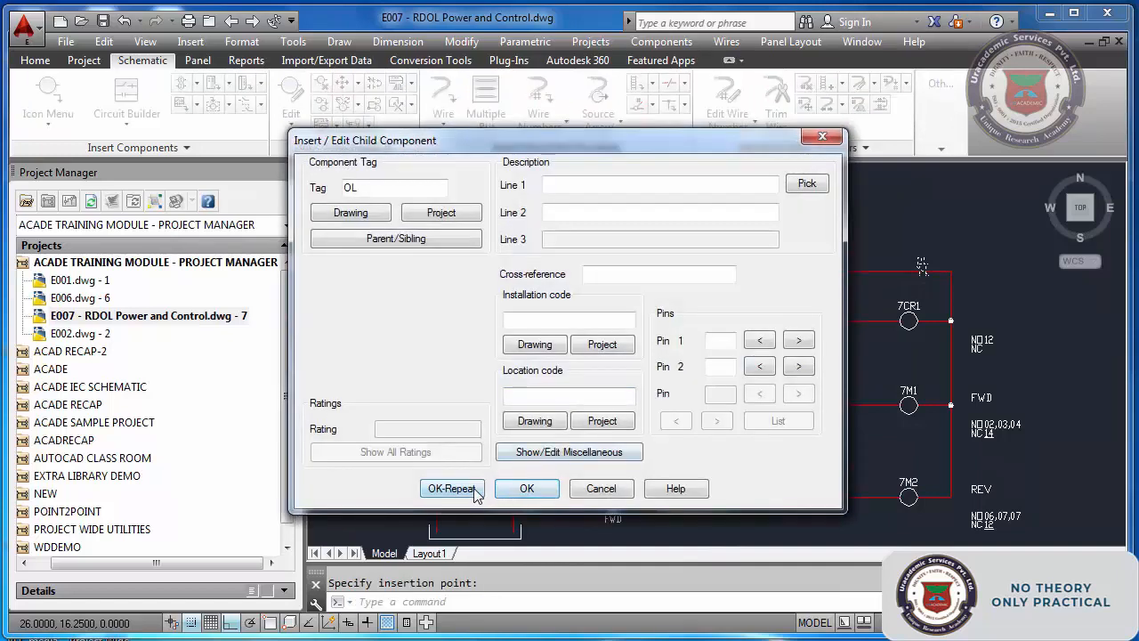
click(396, 238)
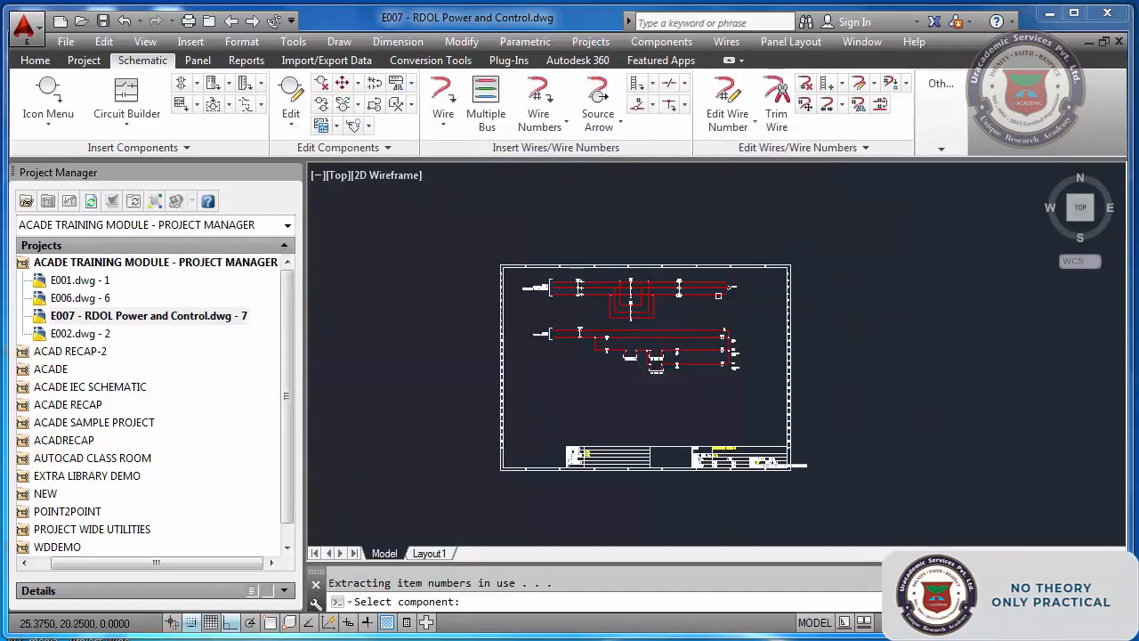
click(682, 408)
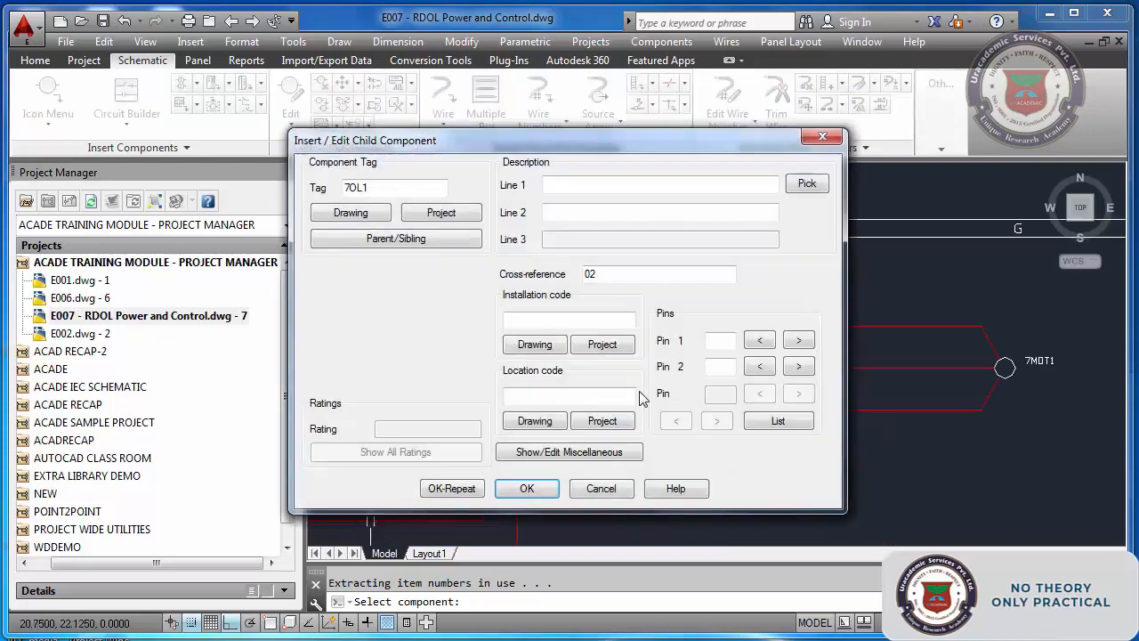
click(526, 489)
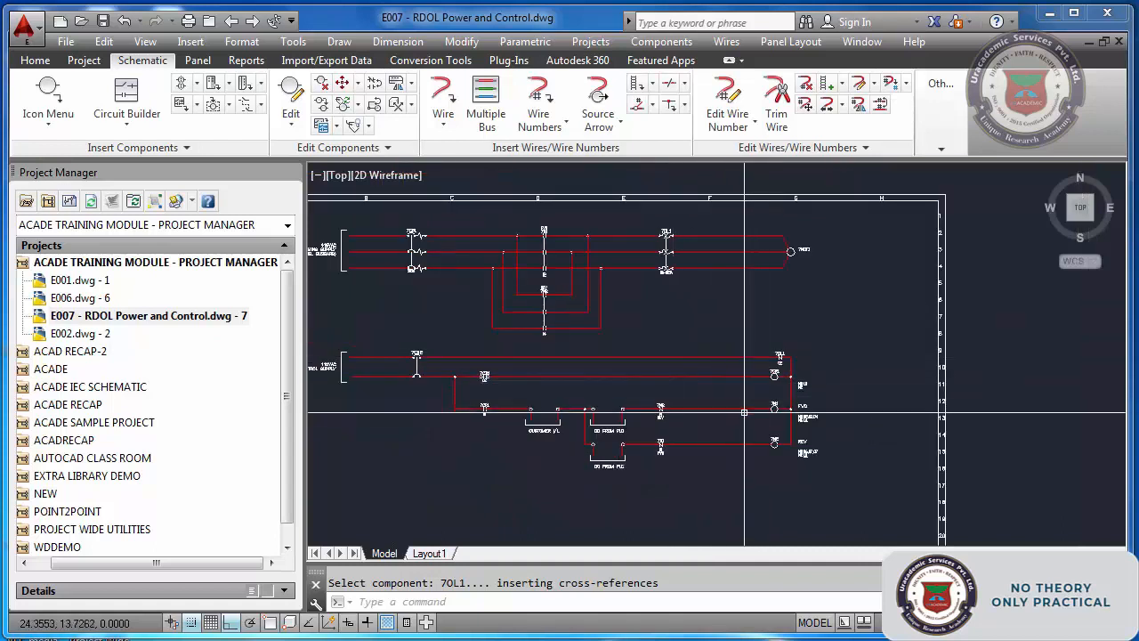
Examine the control circuit from supply breaker 7CB2 through the rungs to the coils and the 7OL1 overload contact
scroll(673, 438, up, 3)
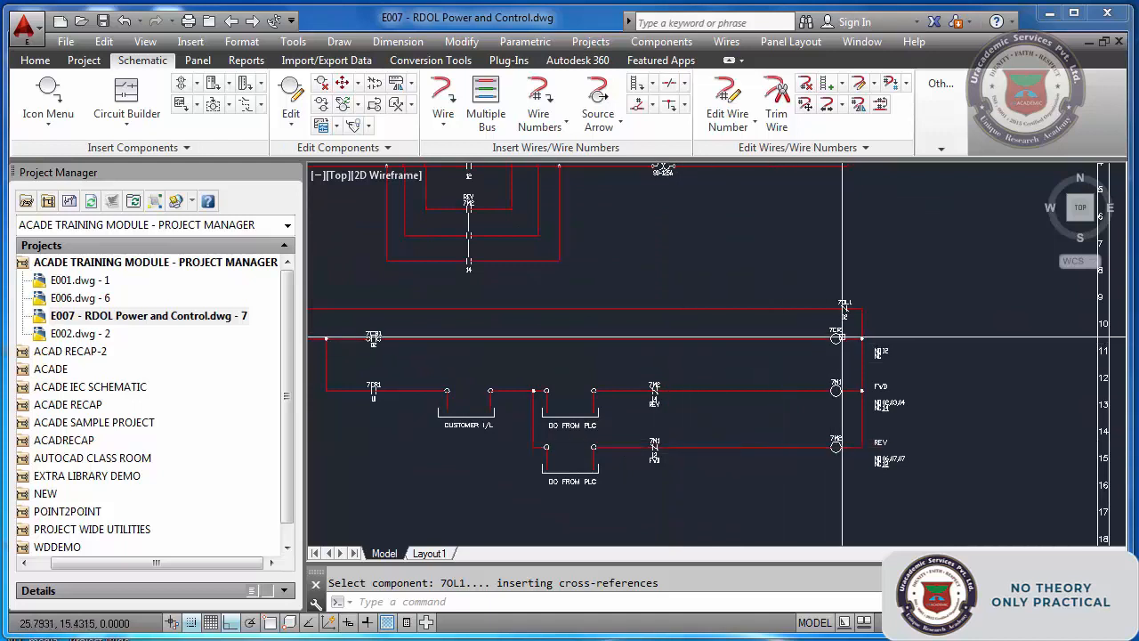
scroll(877, 307, up, 3)
scroll(605, 312, down, 3)
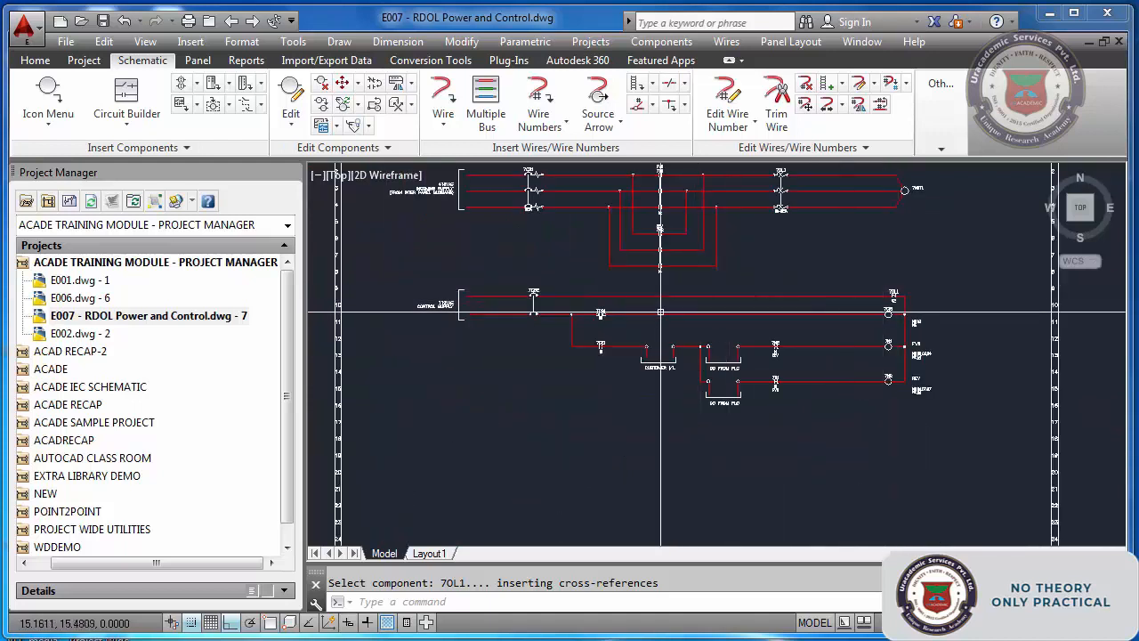
scroll(618, 313, up, 3)
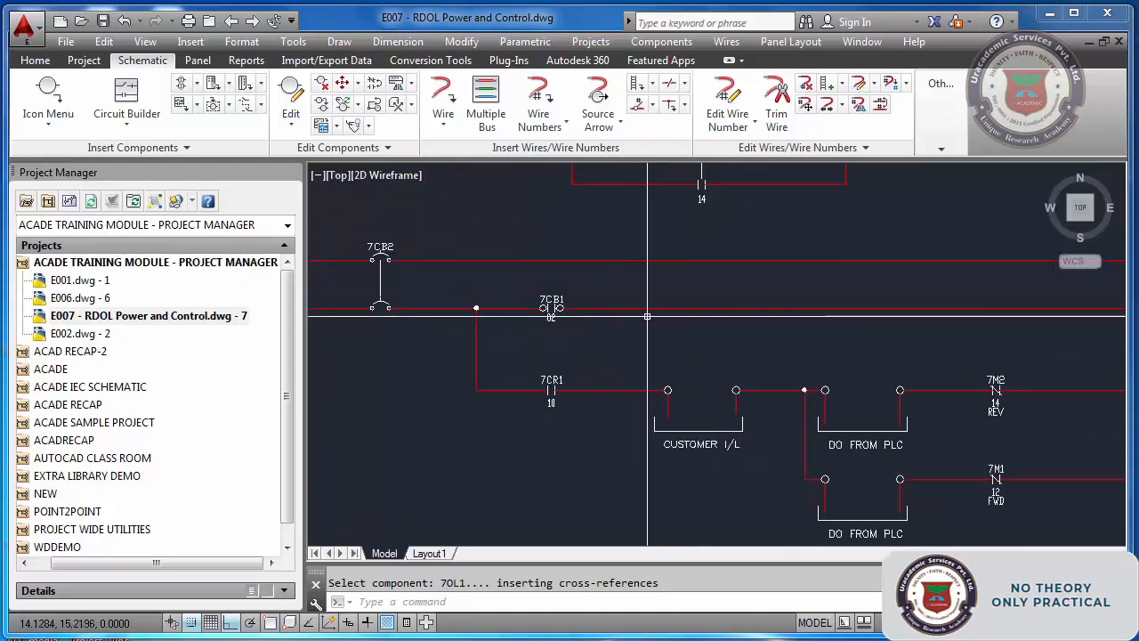
scroll(645, 315, down, 2)
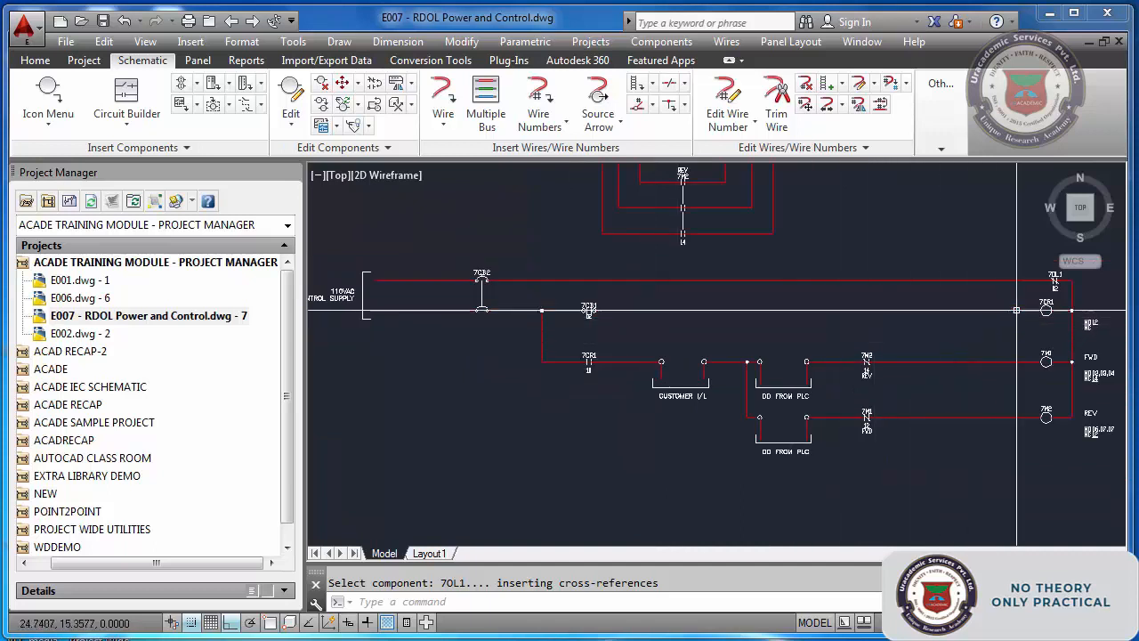
scroll(1067, 289, up, 2)
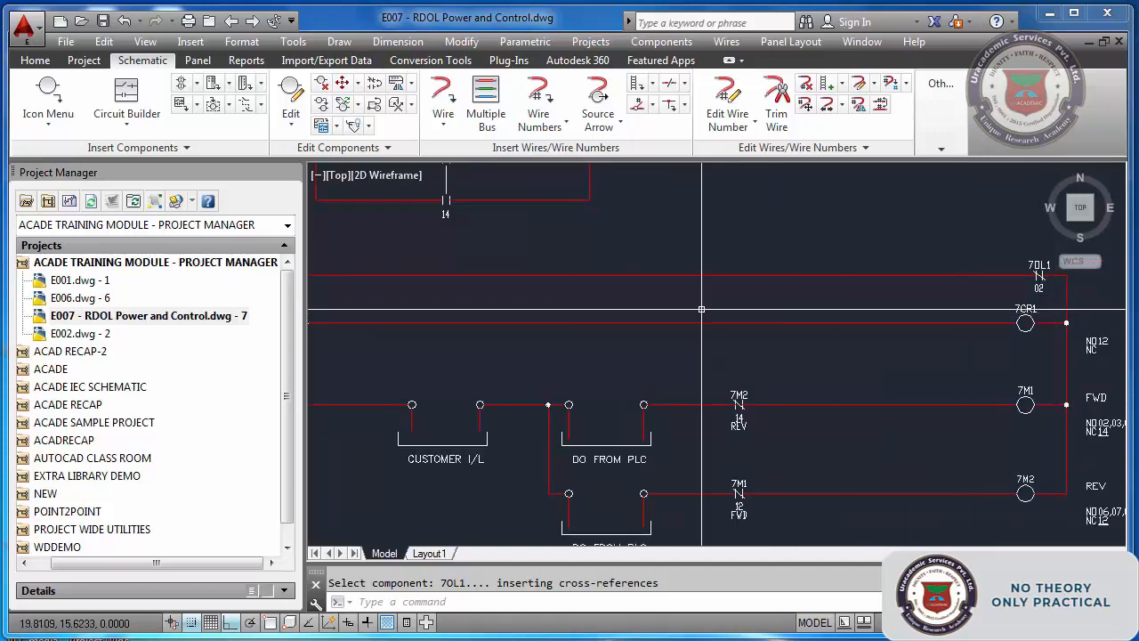
scroll(579, 312, down, 3)
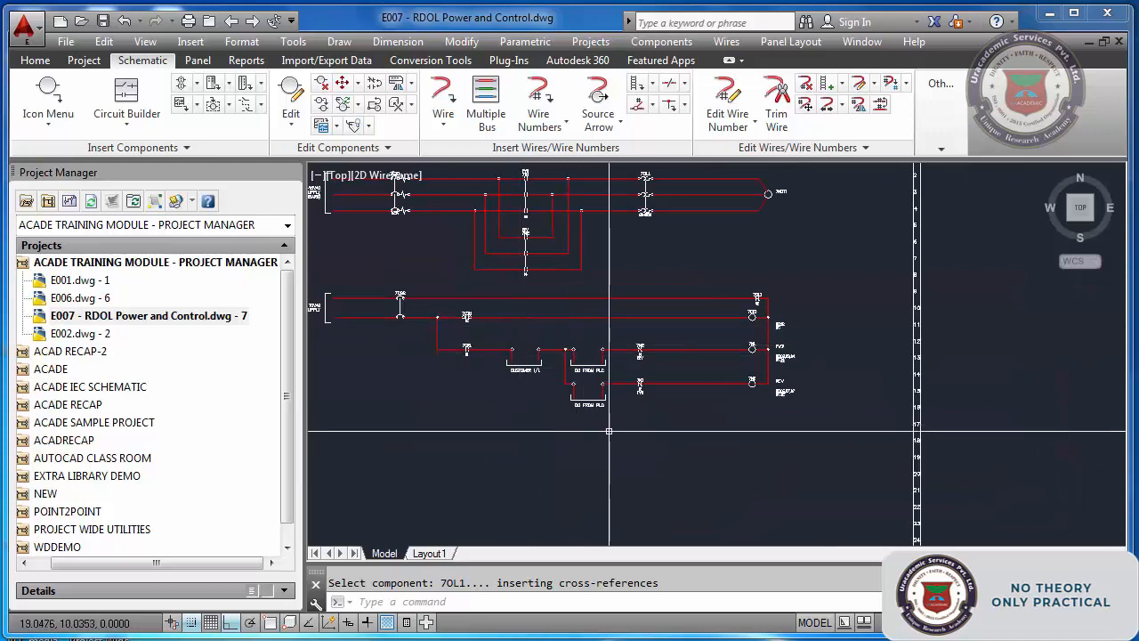
Draw a bypass wire from the 7M1 rung after CUSTOMER I/L, down below the 7M2 rung, and back up to the rung before coil 7M1
scroll(609, 431, up, 2)
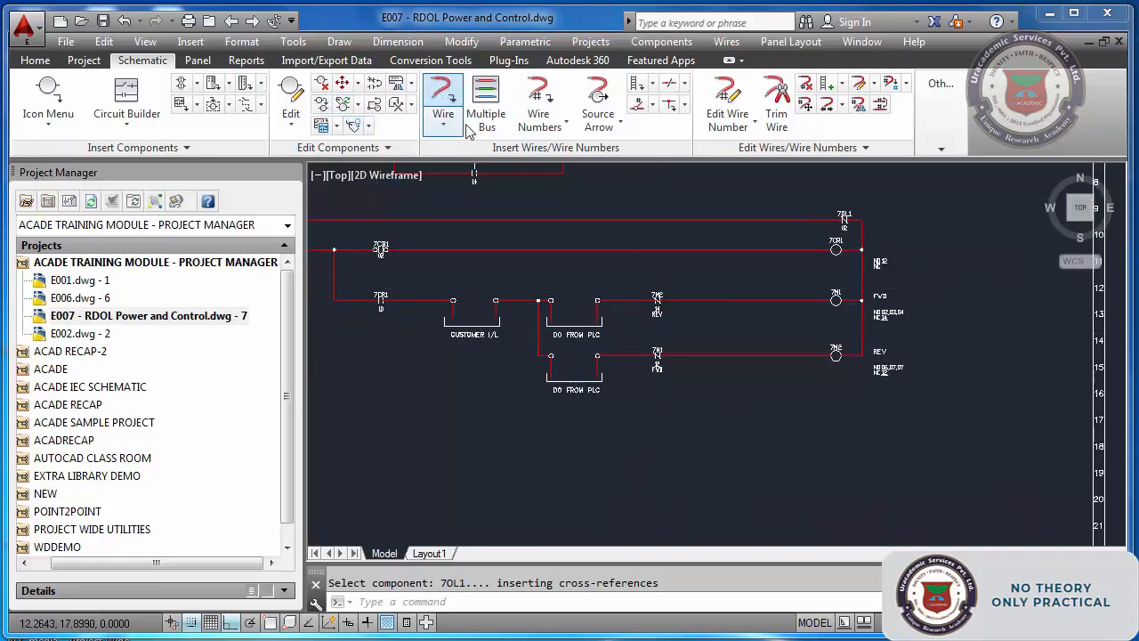
click(443, 98)
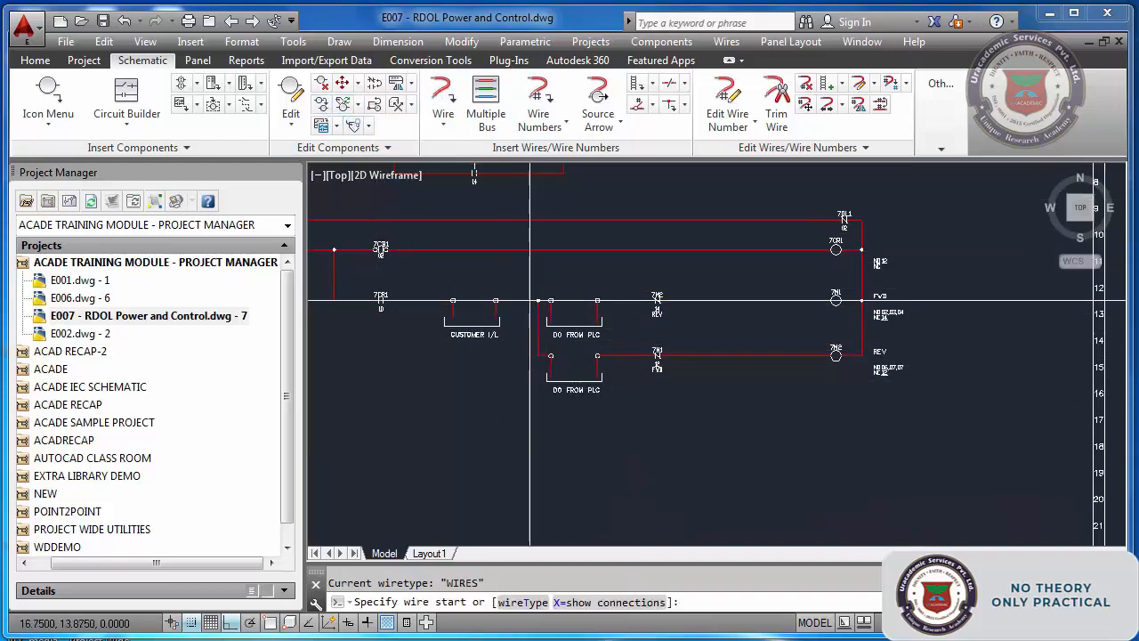
click(522, 300)
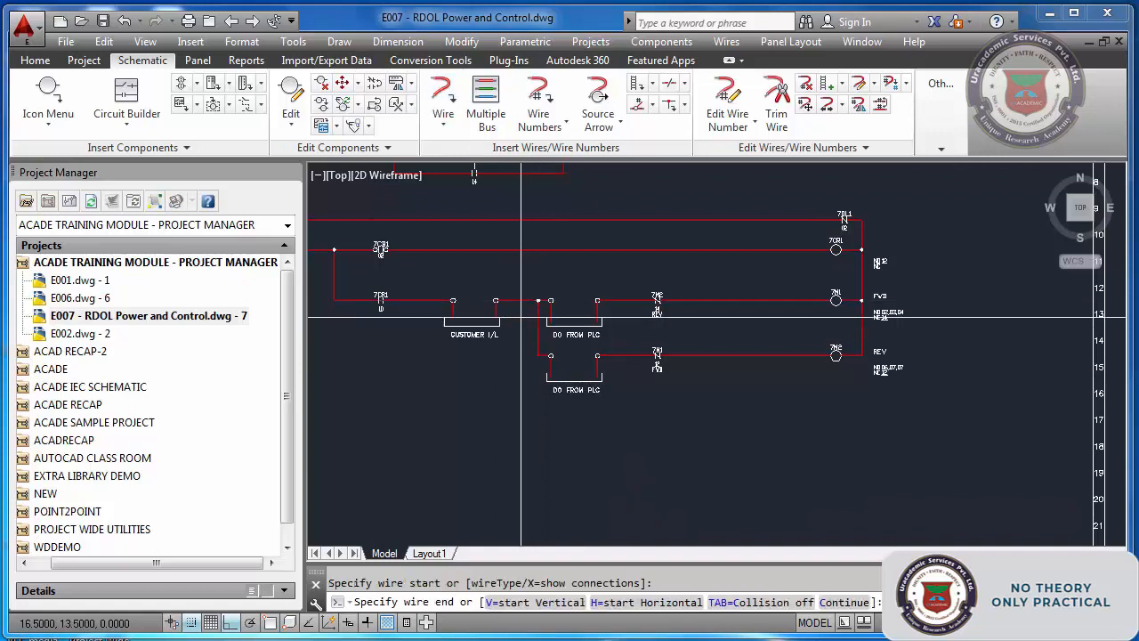
click(743, 425)
click(743, 301)
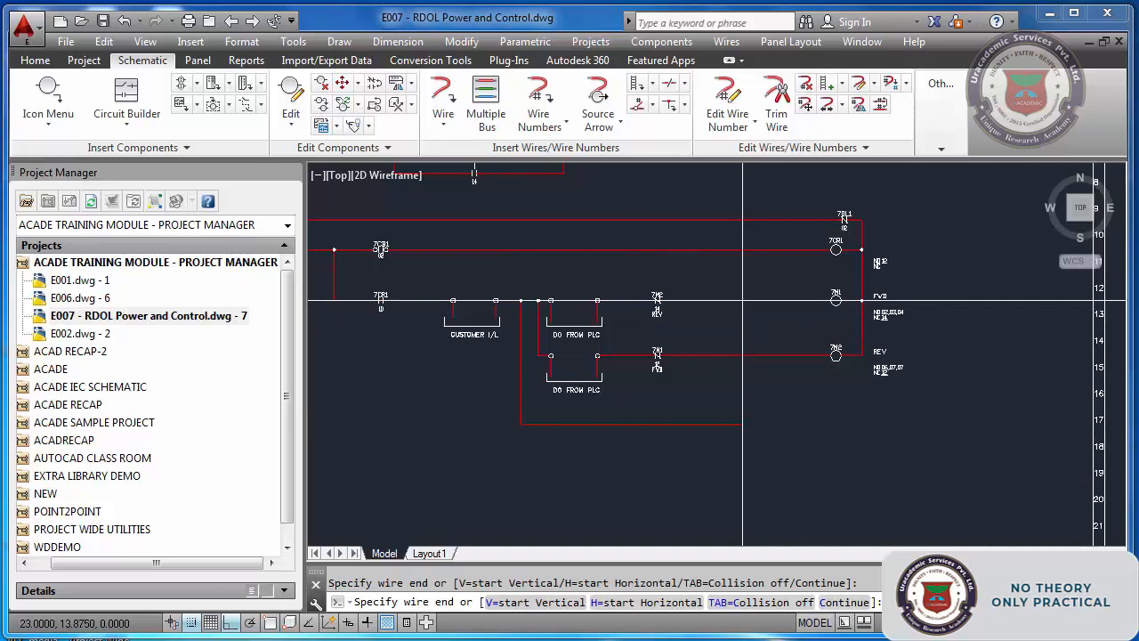
key(Escape)
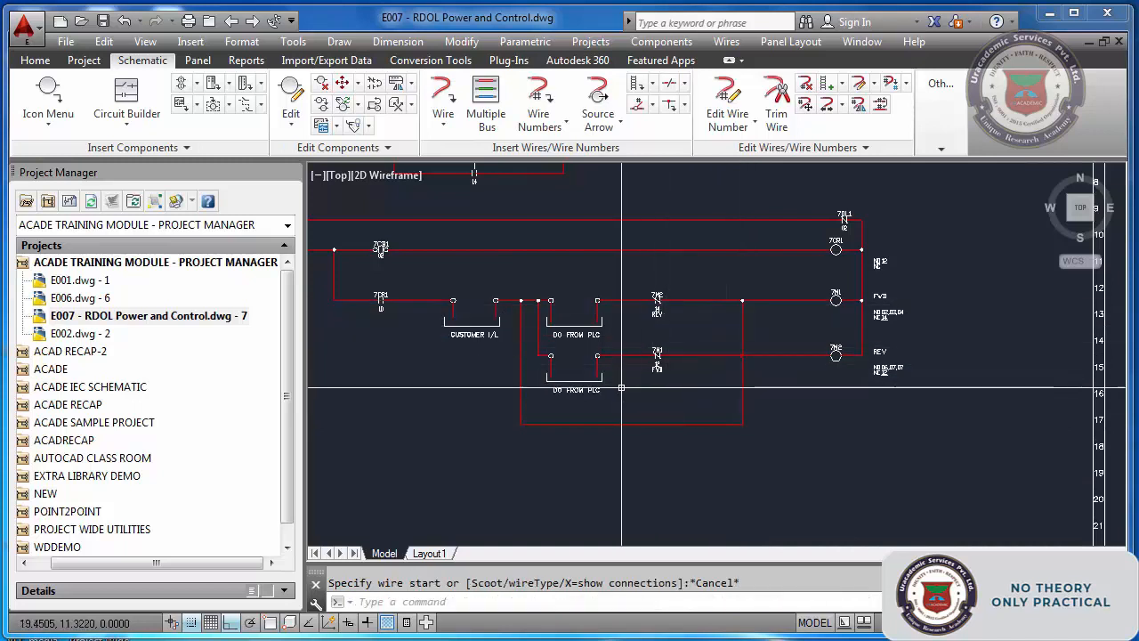
With Ortho off, copy the 7CB1 auxiliary contact onto the horizontal part of the bypass wire near its start, keeping tag 7CB1
click(637, 41)
click(678, 161)
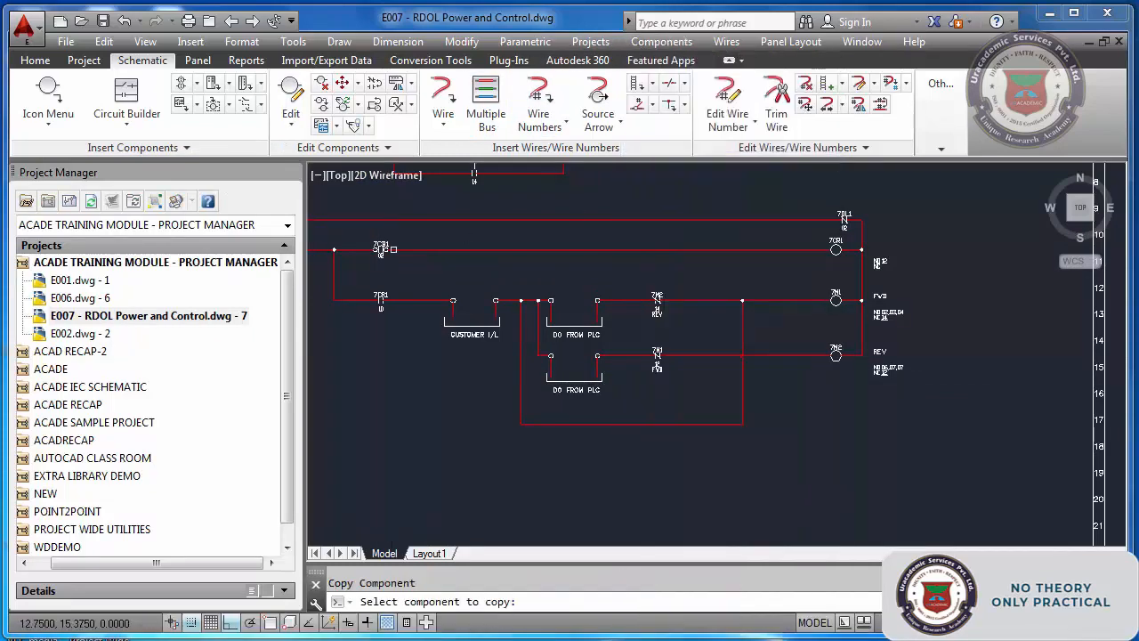
scroll(393, 249, up, 4)
click(402, 239)
scroll(398, 250, down, 6)
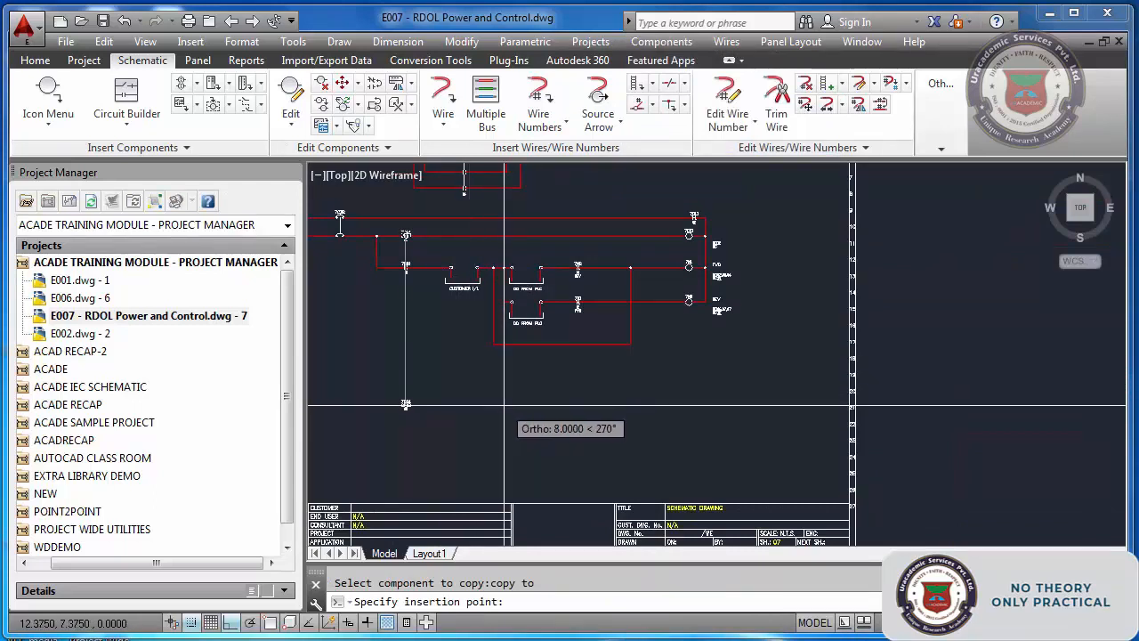
key(F8)
scroll(503, 347, up, 6)
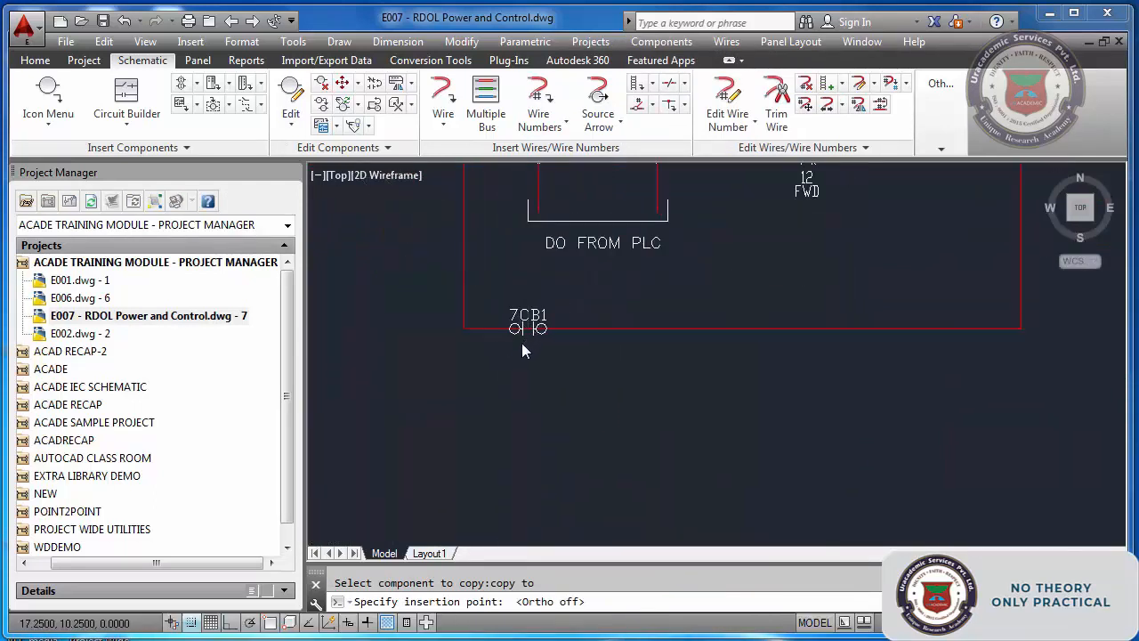
click(520, 350)
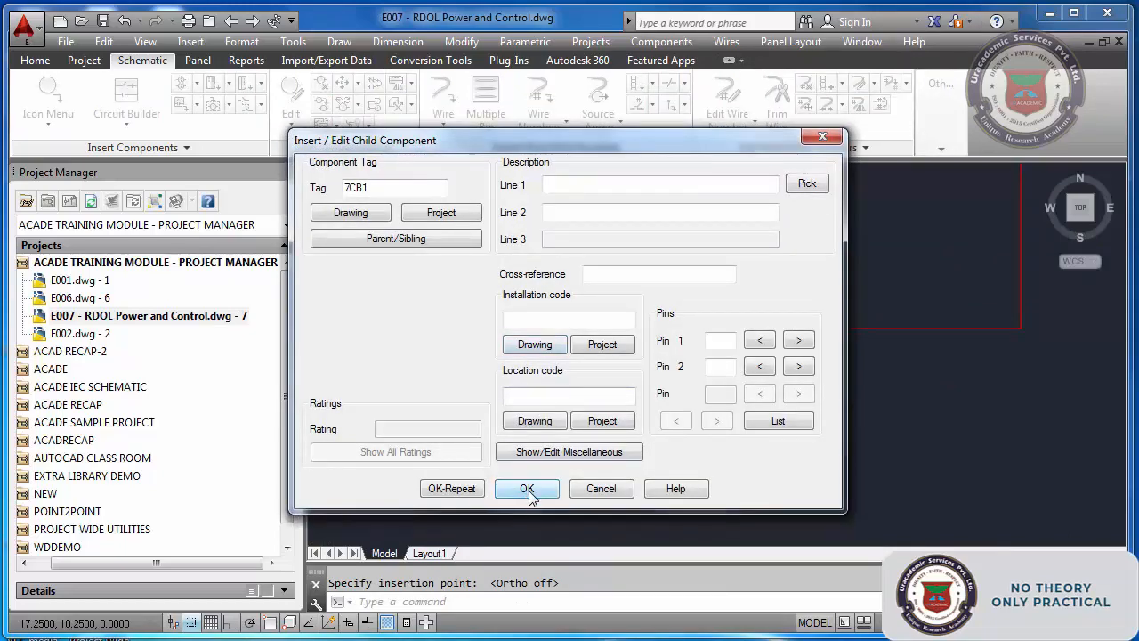
click(528, 486)
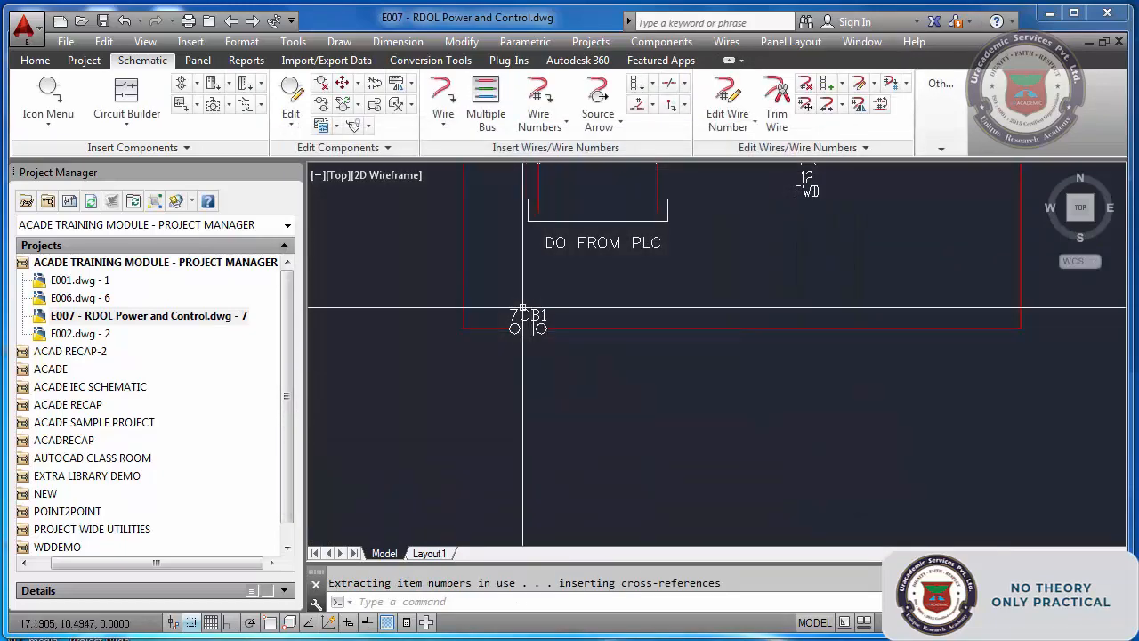
Try to toggle the copied 7CB1 contact between NO and NC, and delete it from the bypass wire
click(385, 104)
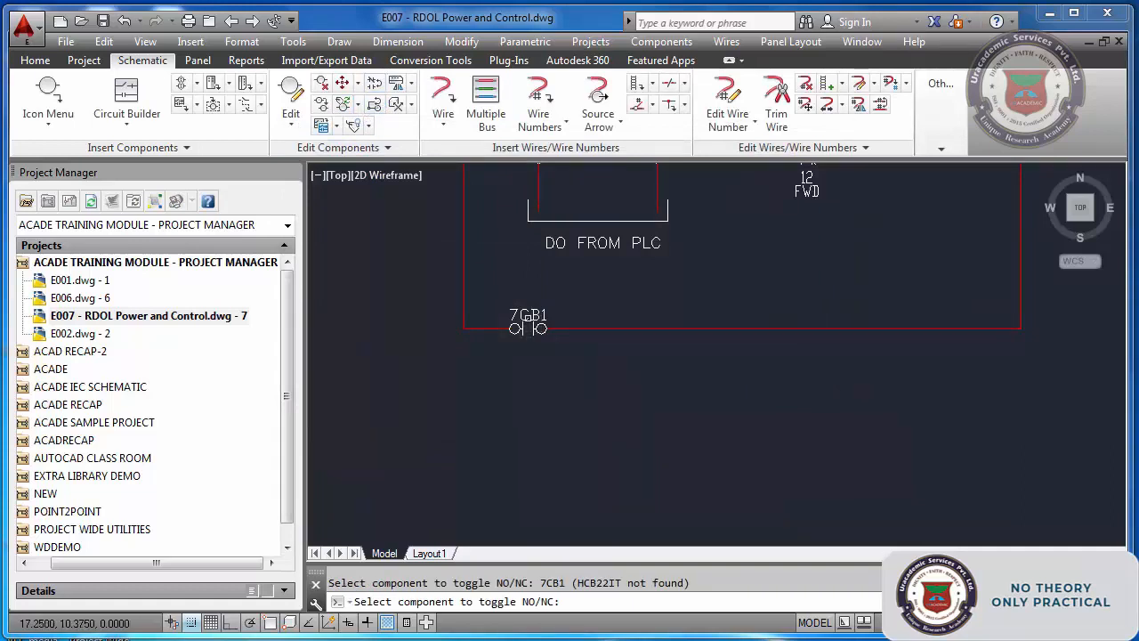
key(Escape)
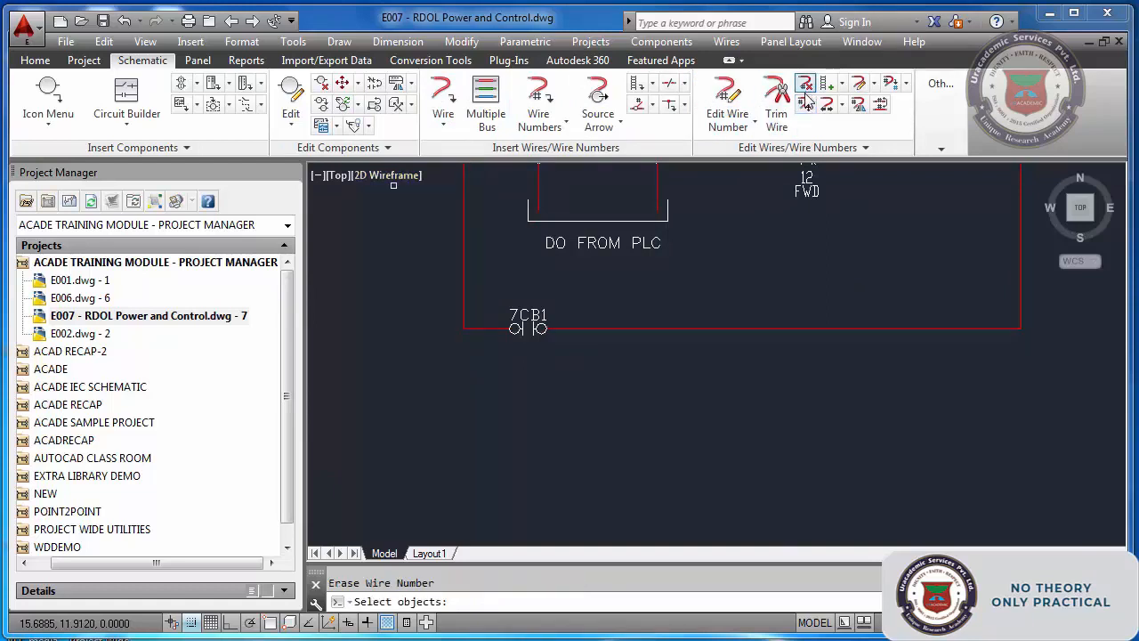
key(Escape)
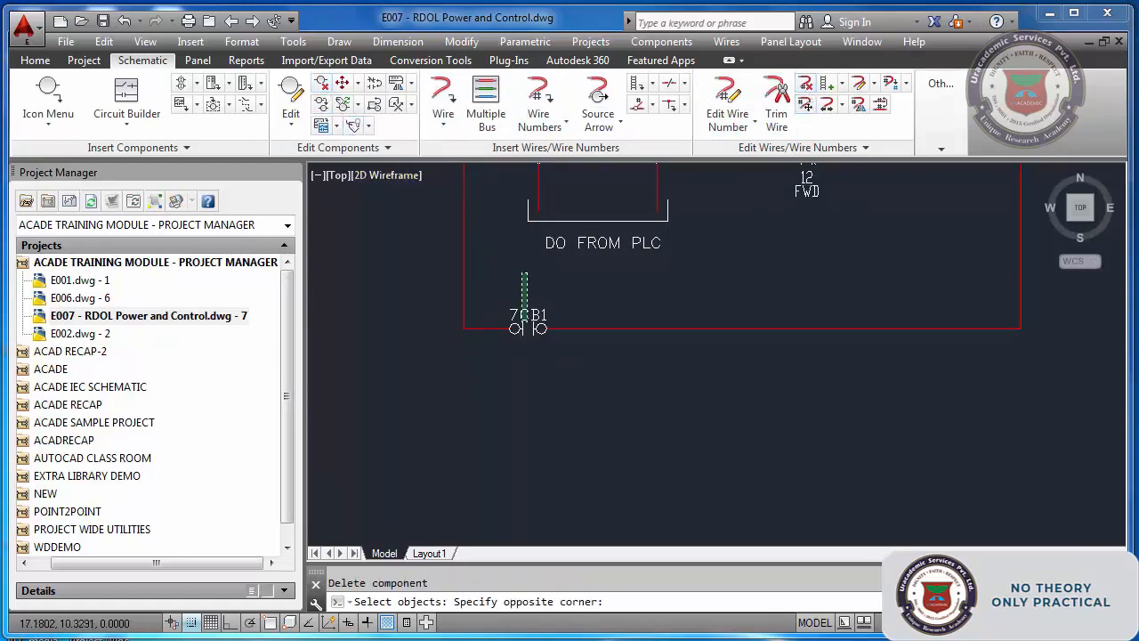
click(507, 359)
key(Return)
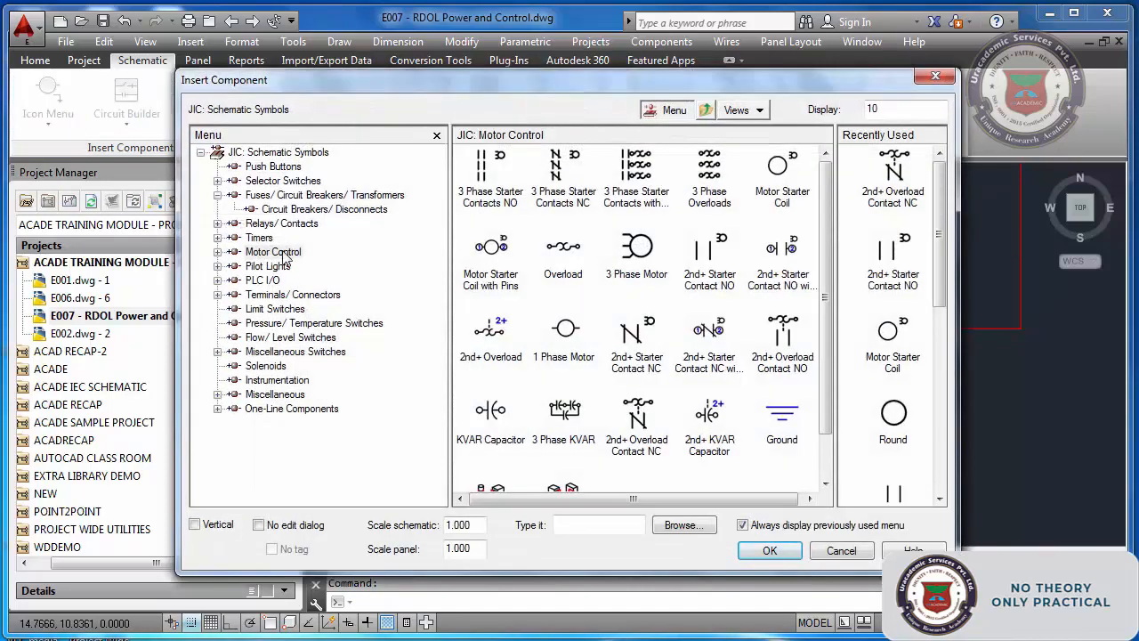
Insert a Relay NC Contact on the horizontal part of the bypass wire, near its start
click(313, 210)
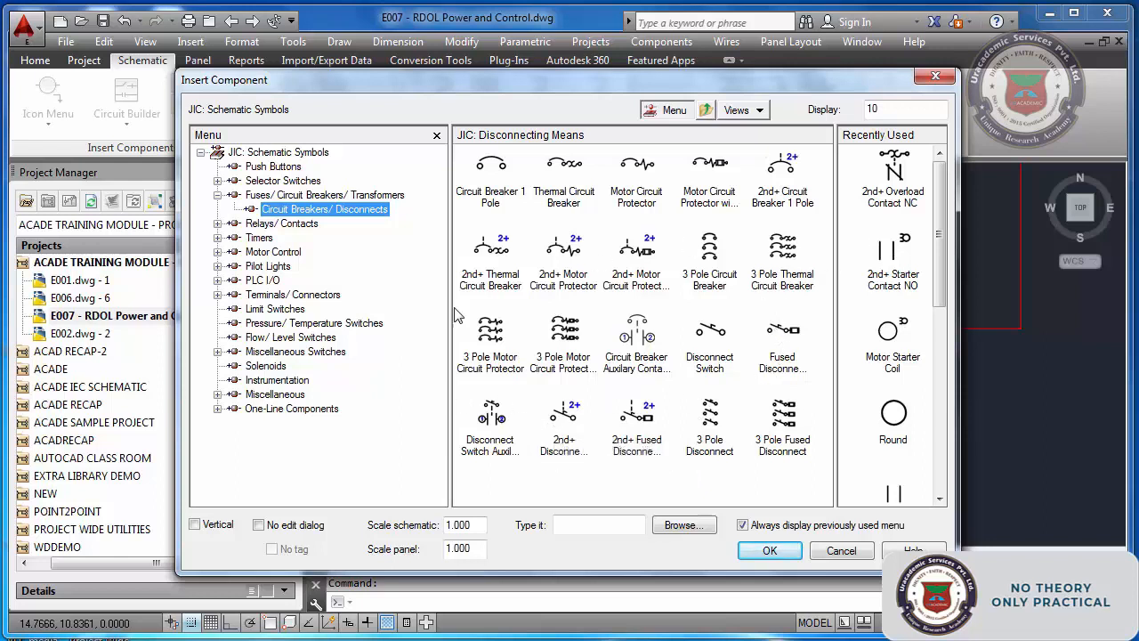
click(281, 223)
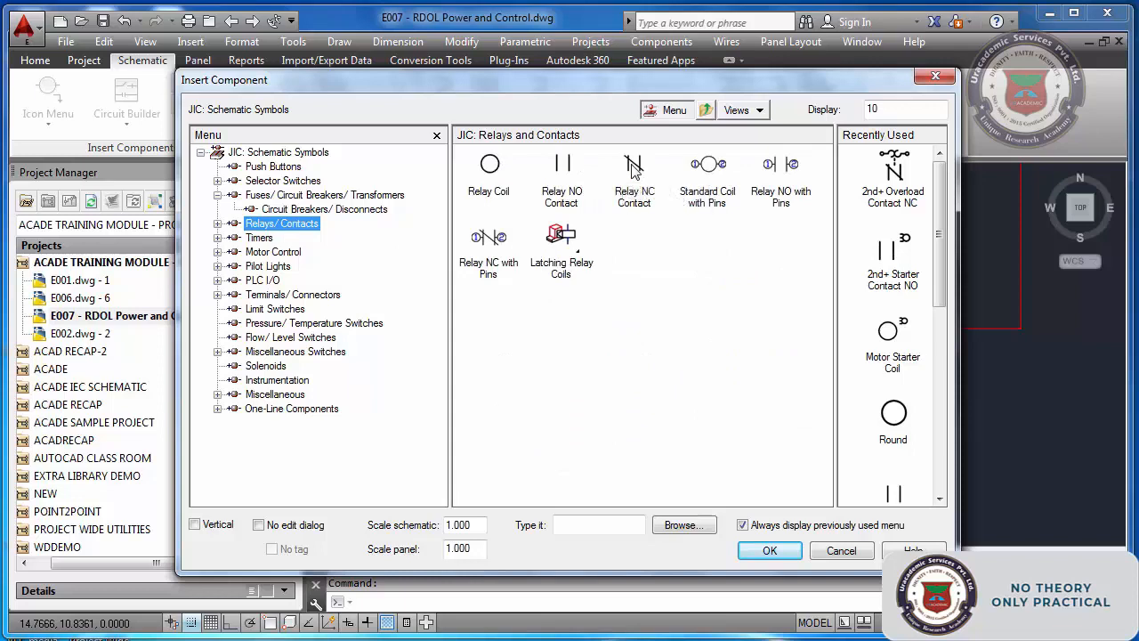
click(583, 178)
scroll(606, 397, down, 5)
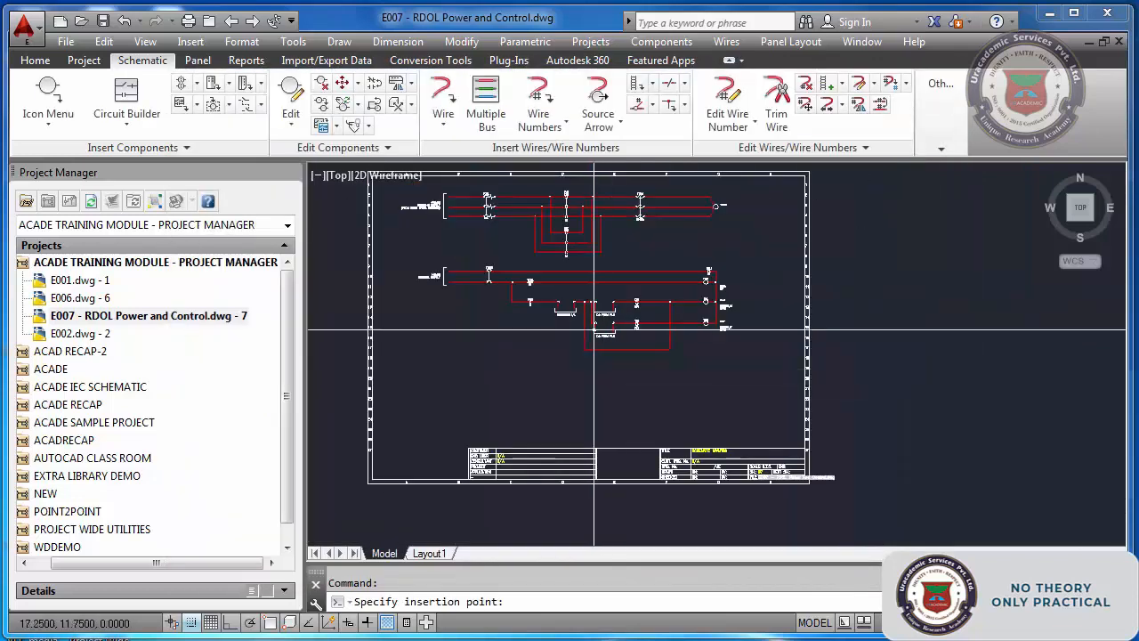
scroll(591, 404, up, 6)
click(592, 407)
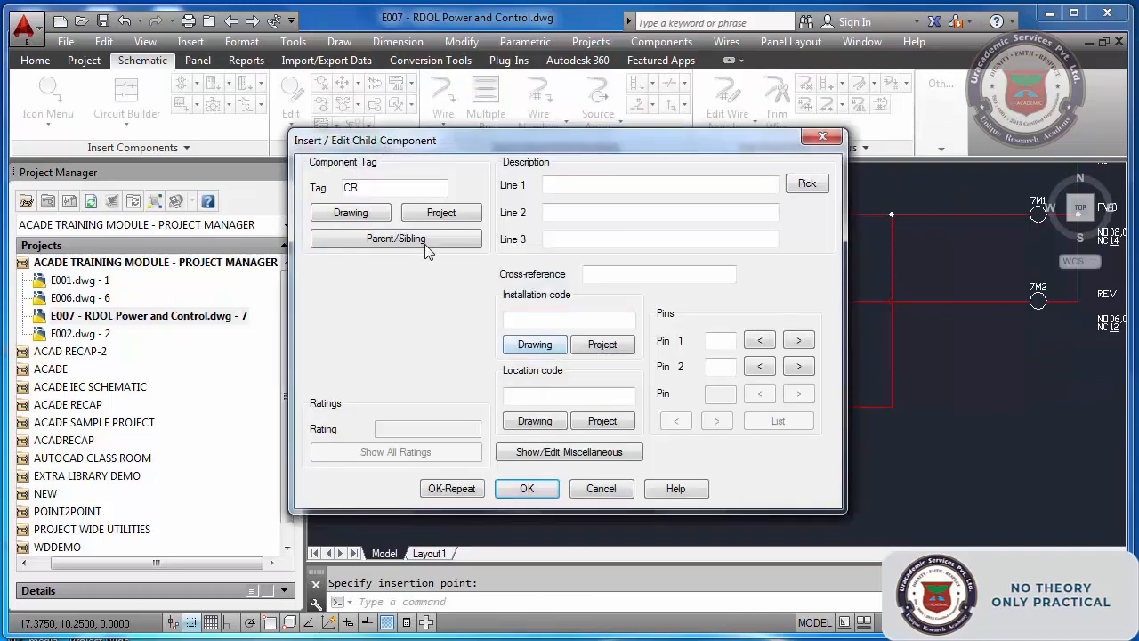
Link the new NC contact to parent circuit breaker 7CB1 in the power circuit and accept the component data
click(420, 241)
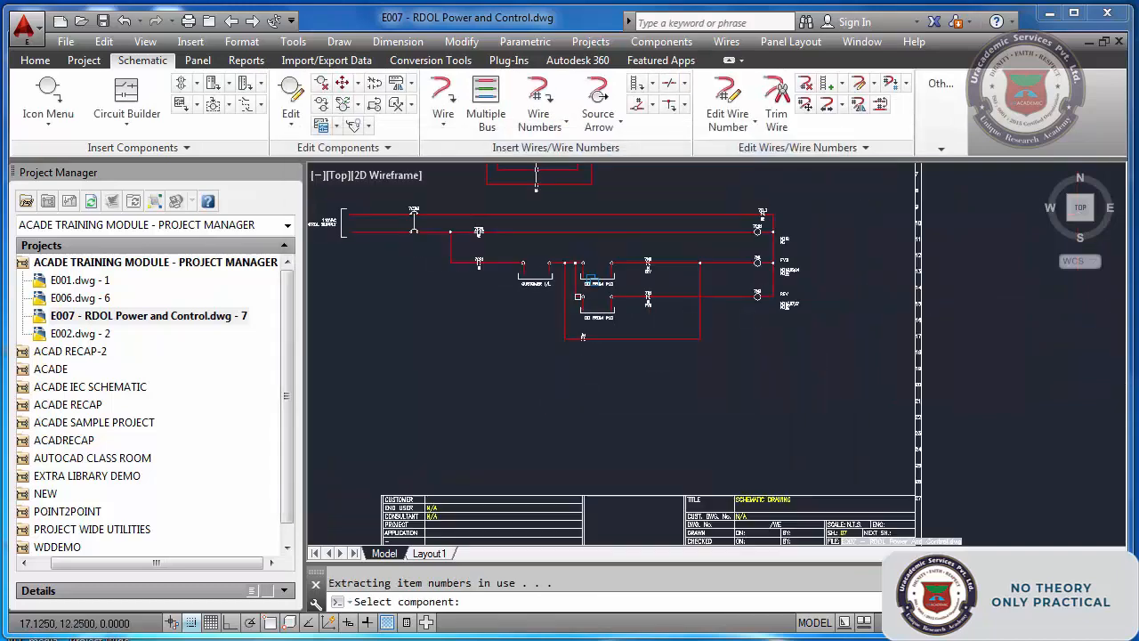
scroll(486, 224, down, 5)
scroll(486, 224, up, 6)
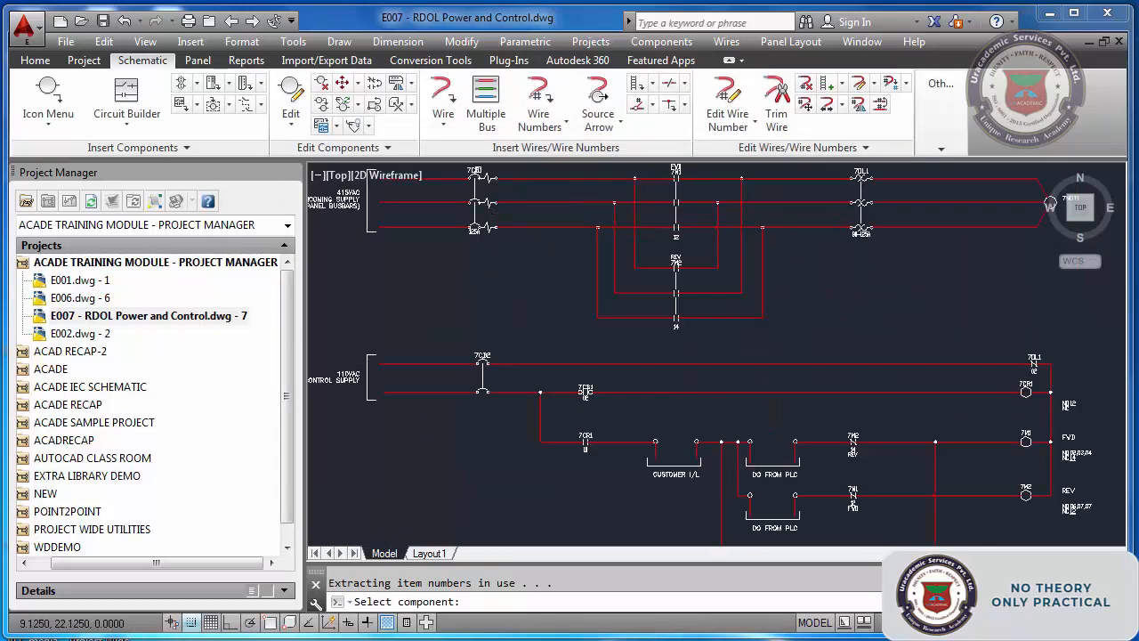
click(478, 170)
click(525, 372)
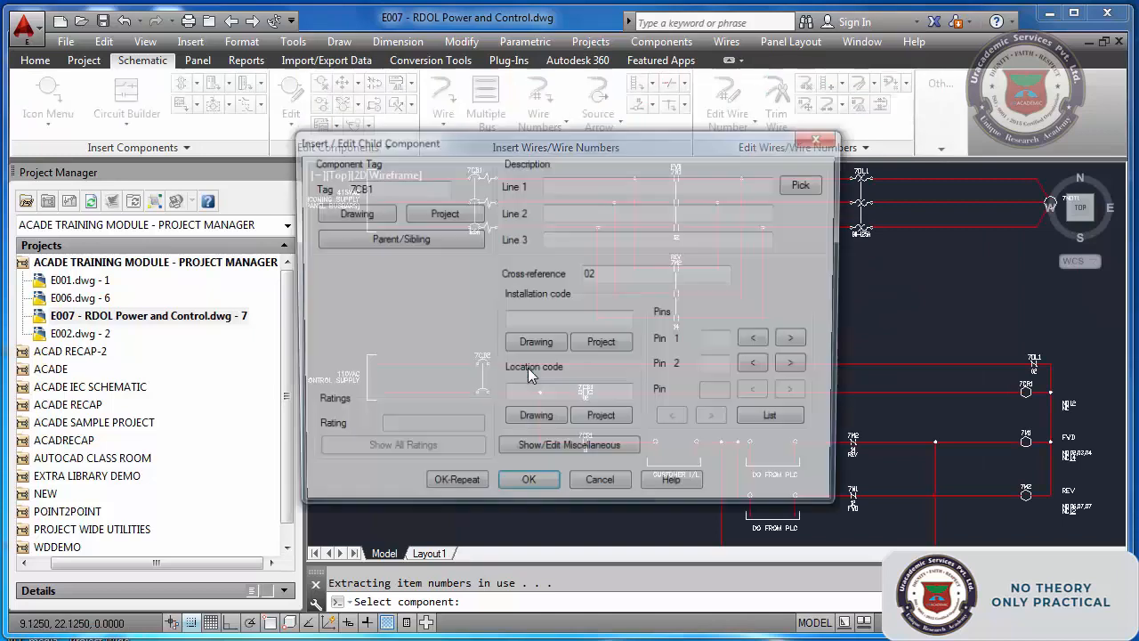
click(539, 489)
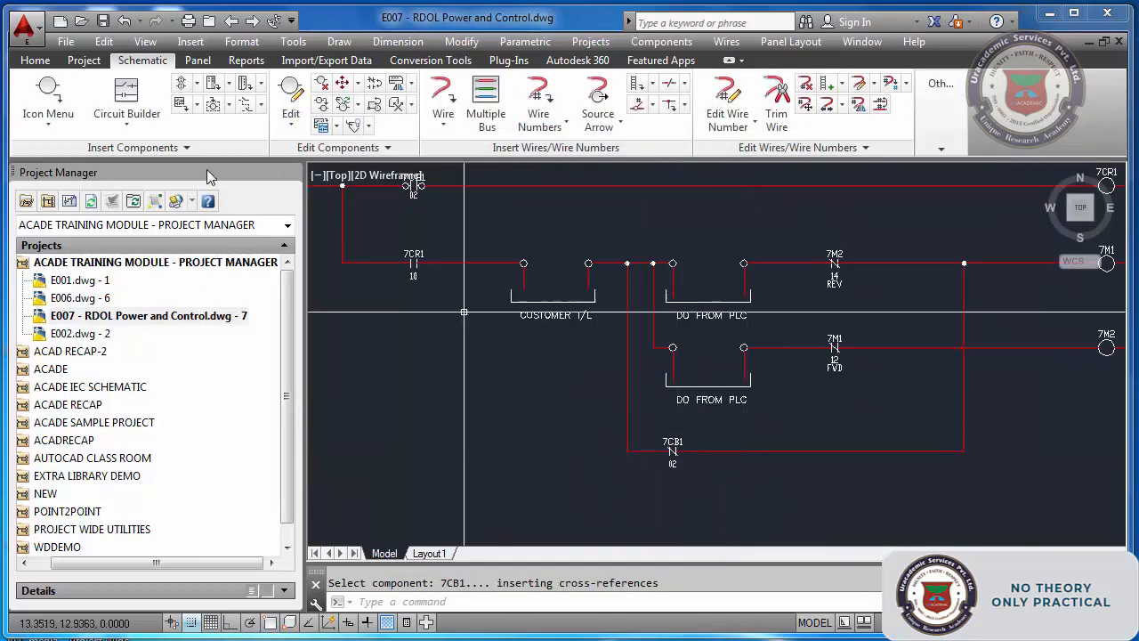
Insert a Push Button NO on the bypass wire after the 7CB1 contact, with description TEST
click(48, 92)
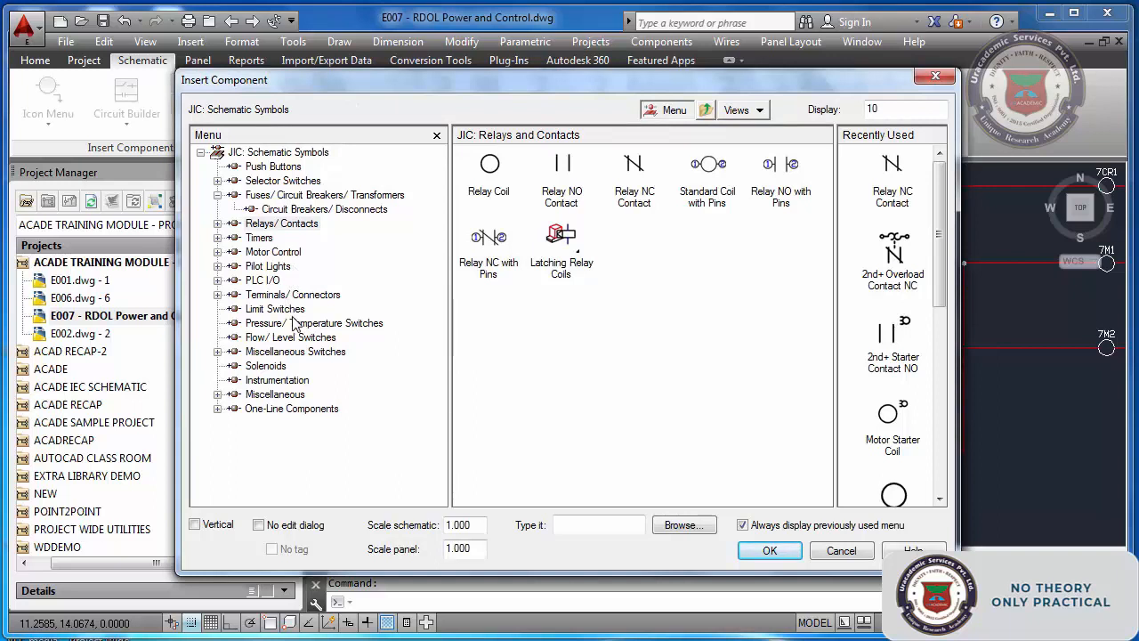
click(273, 251)
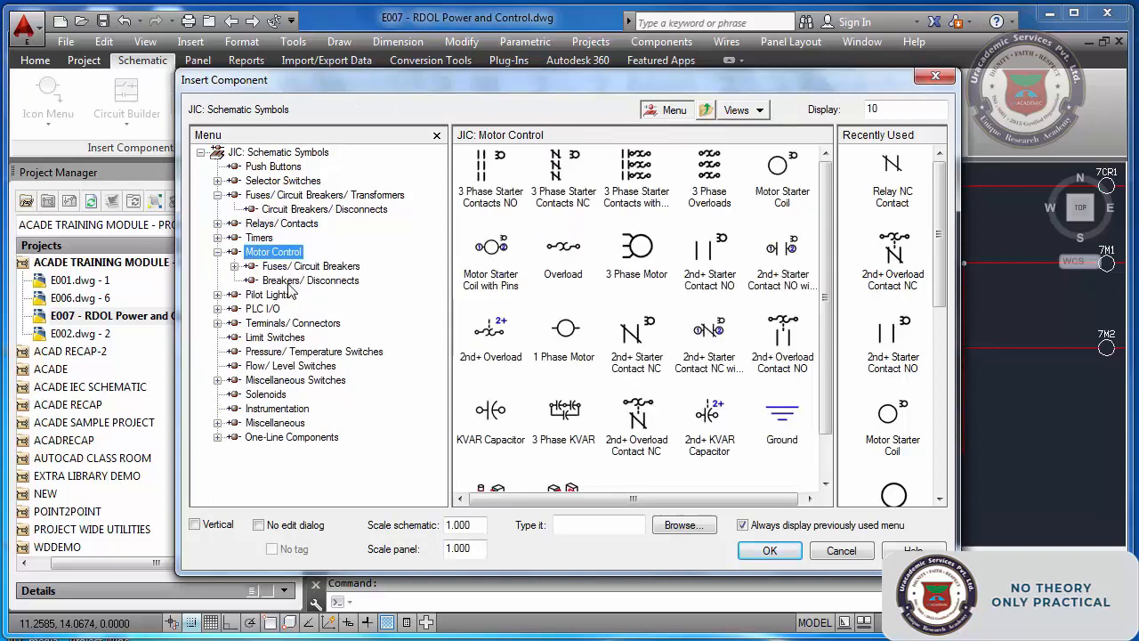
click(279, 167)
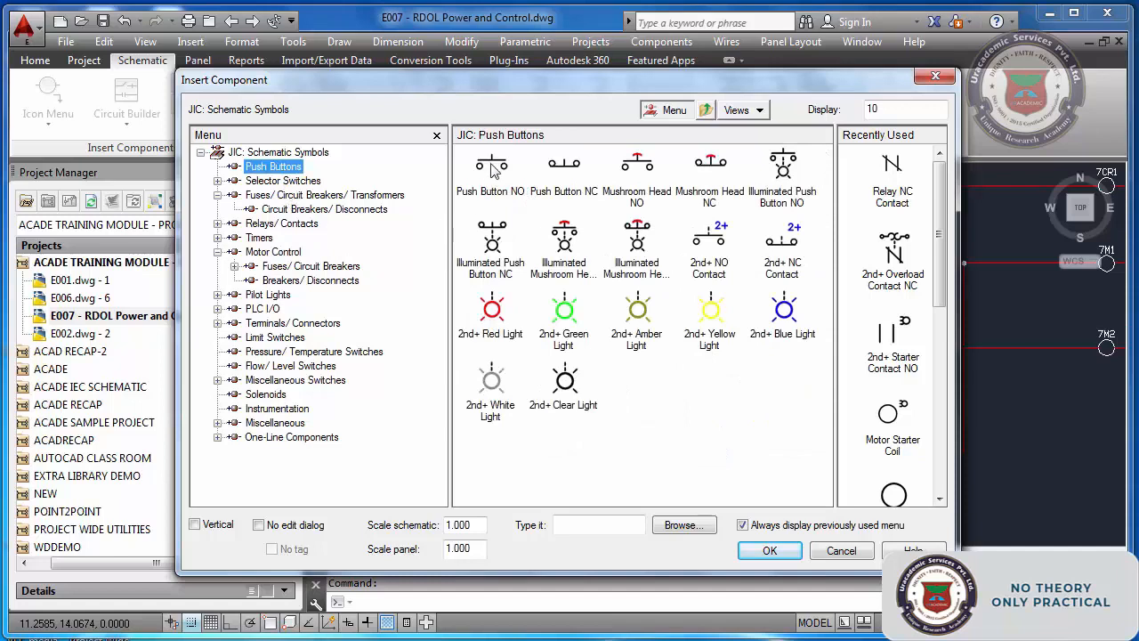
click(491, 167)
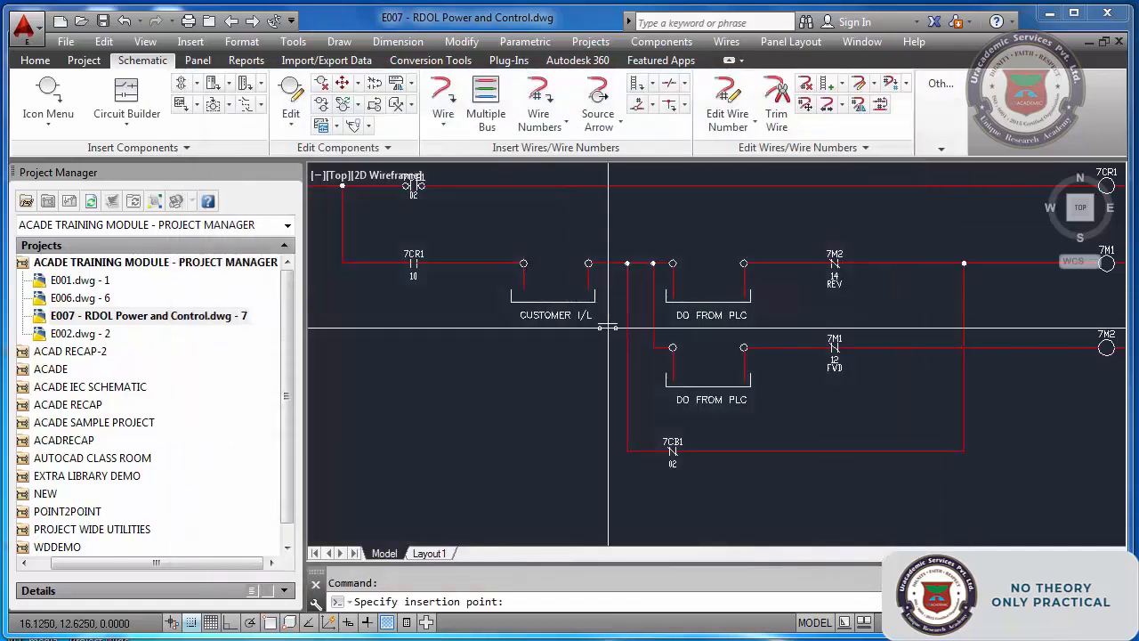
click(794, 450)
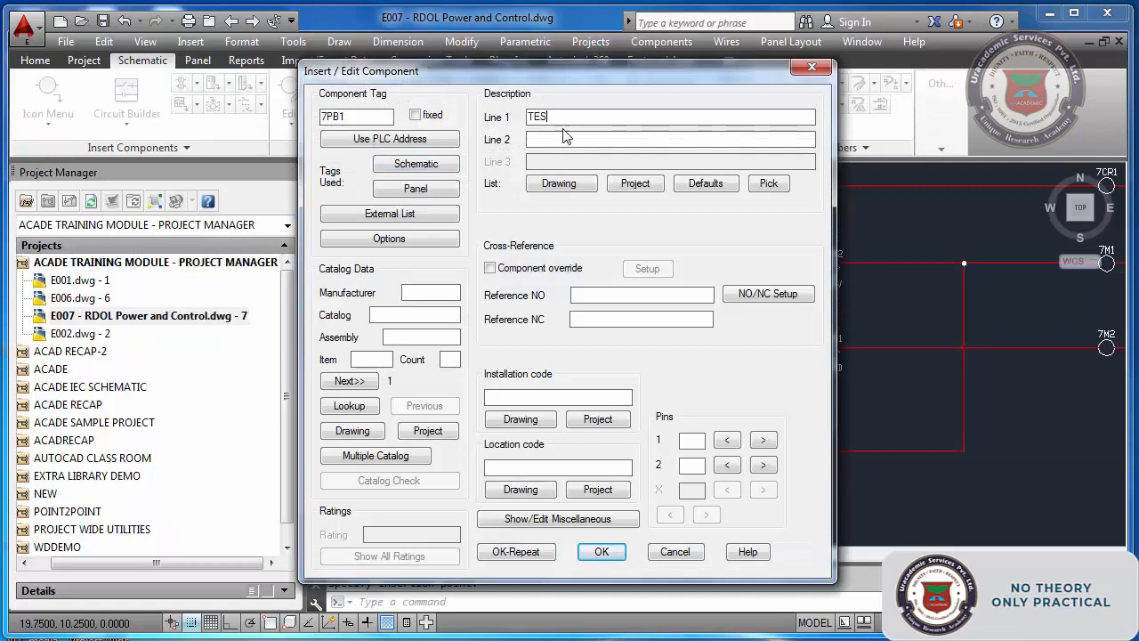
click(620, 549)
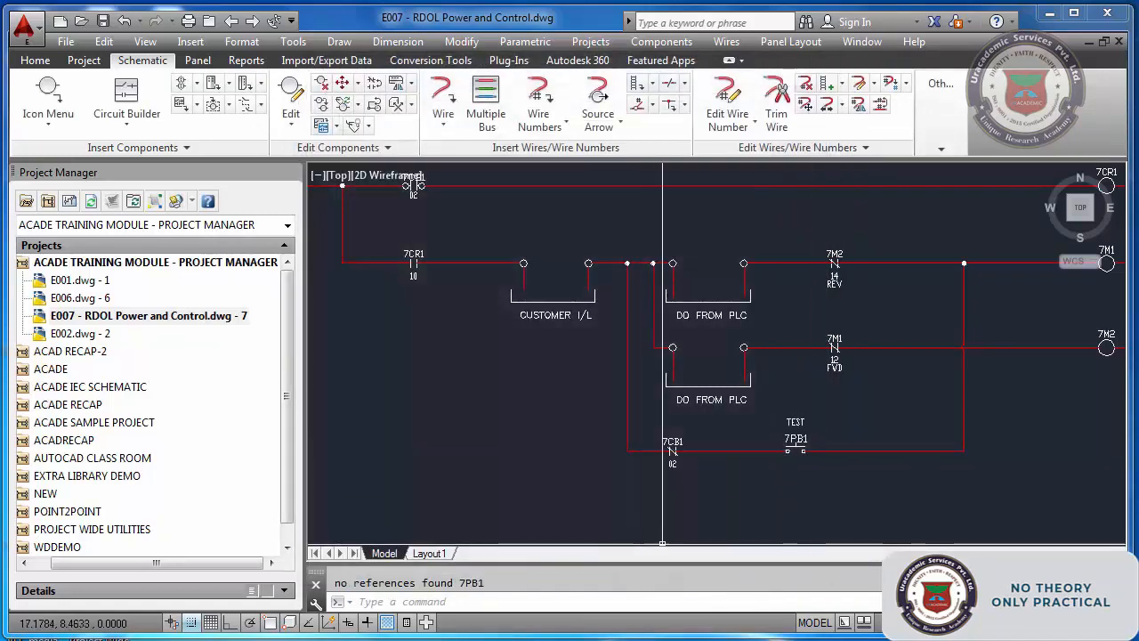
Copy the TEST push button 7PB1 with its outgoing wire straight down, just below the bypass wire
scroll(610, 465, down, 2)
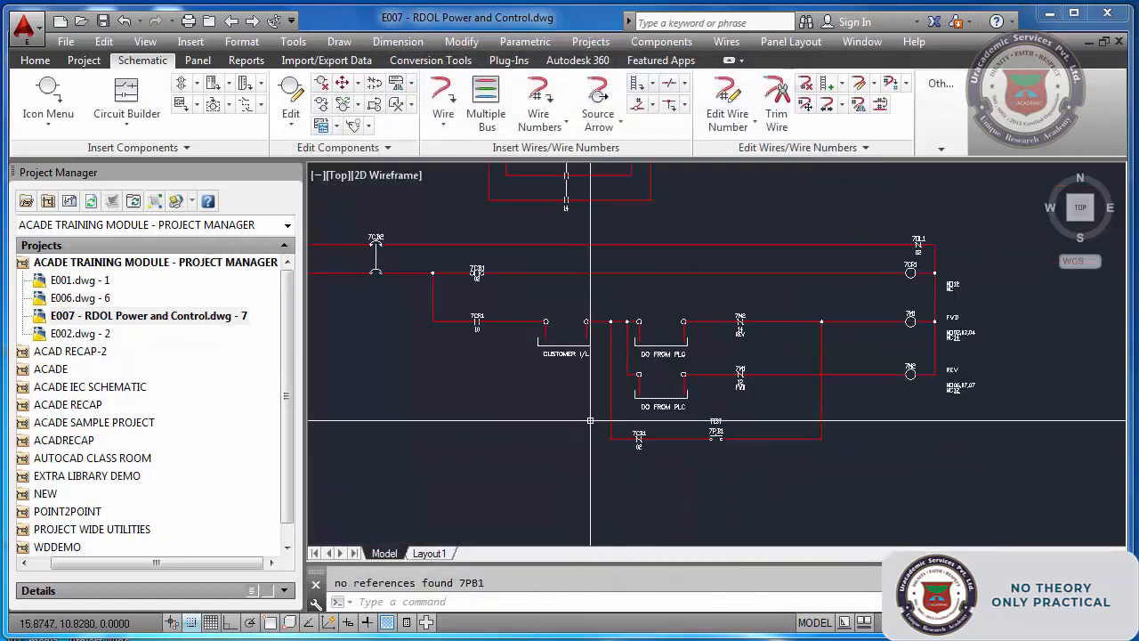
scroll(857, 344, up, 2)
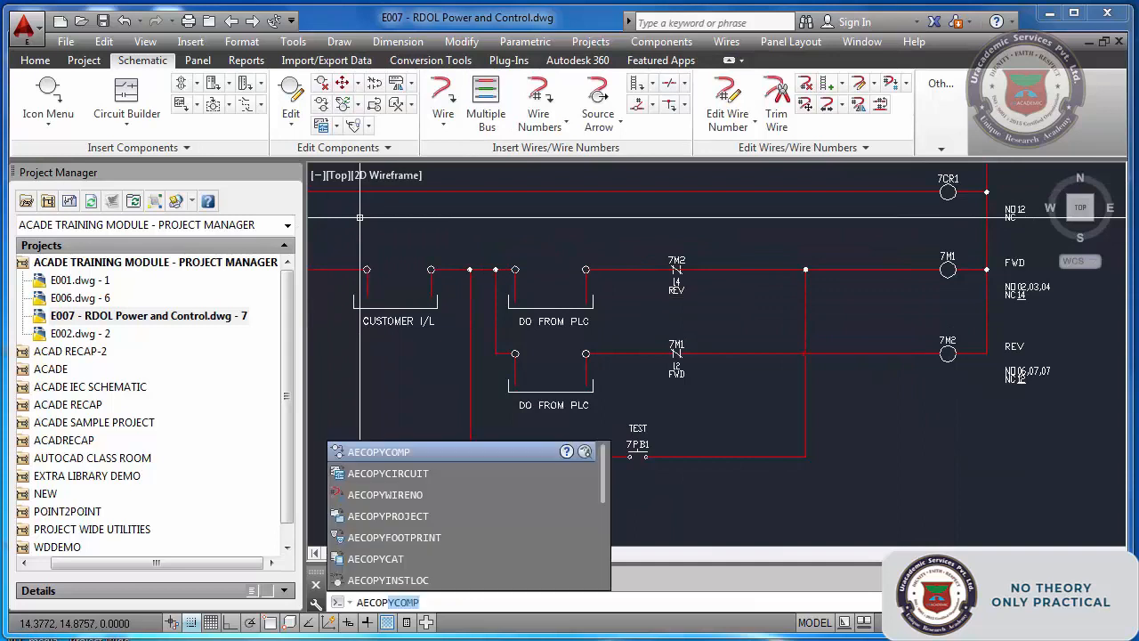
click(418, 477)
click(673, 440)
click(623, 481)
key(Return)
key(Return)
click(689, 462)
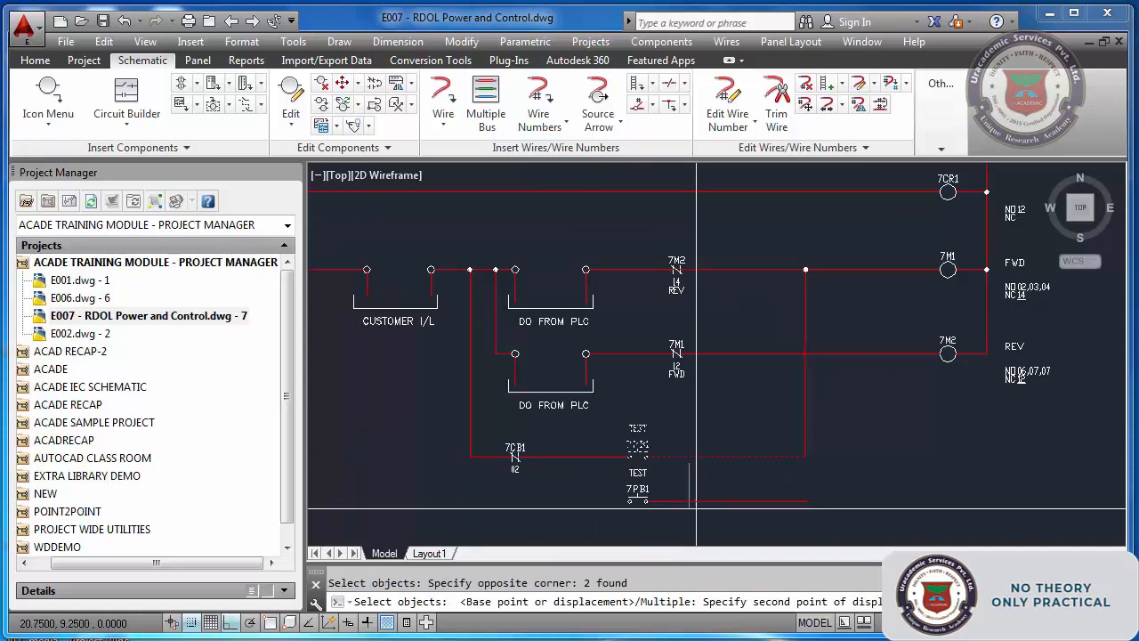
click(691, 509)
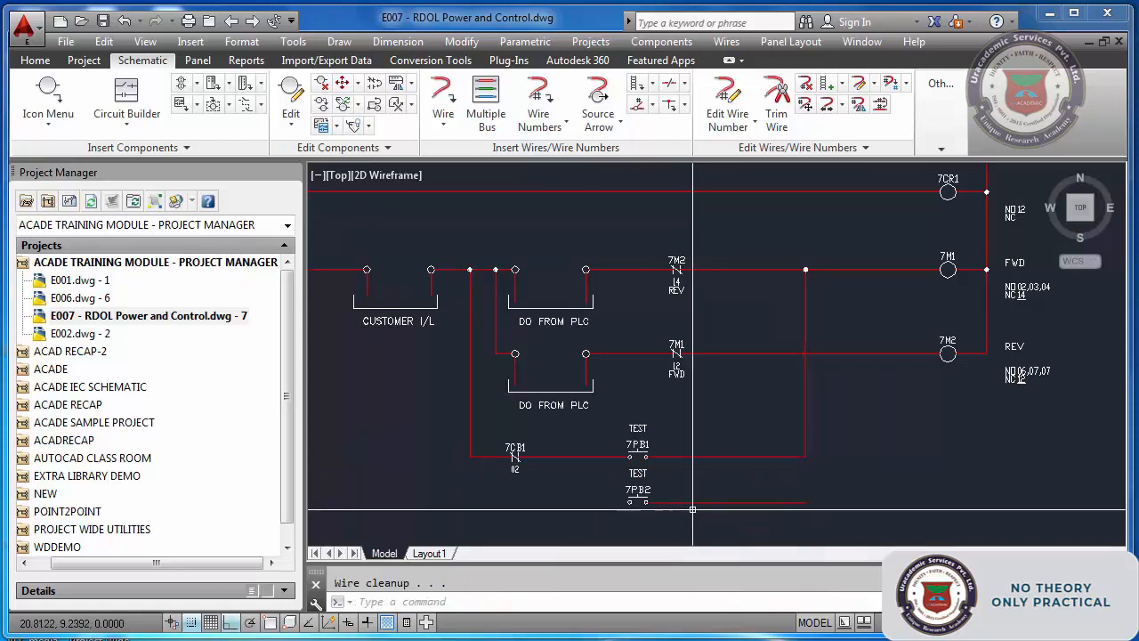
Stretch the free end of the copied push button's wire slightly beyond the vertical bypass wire
key(Escape)
text(STR)
key(Return)
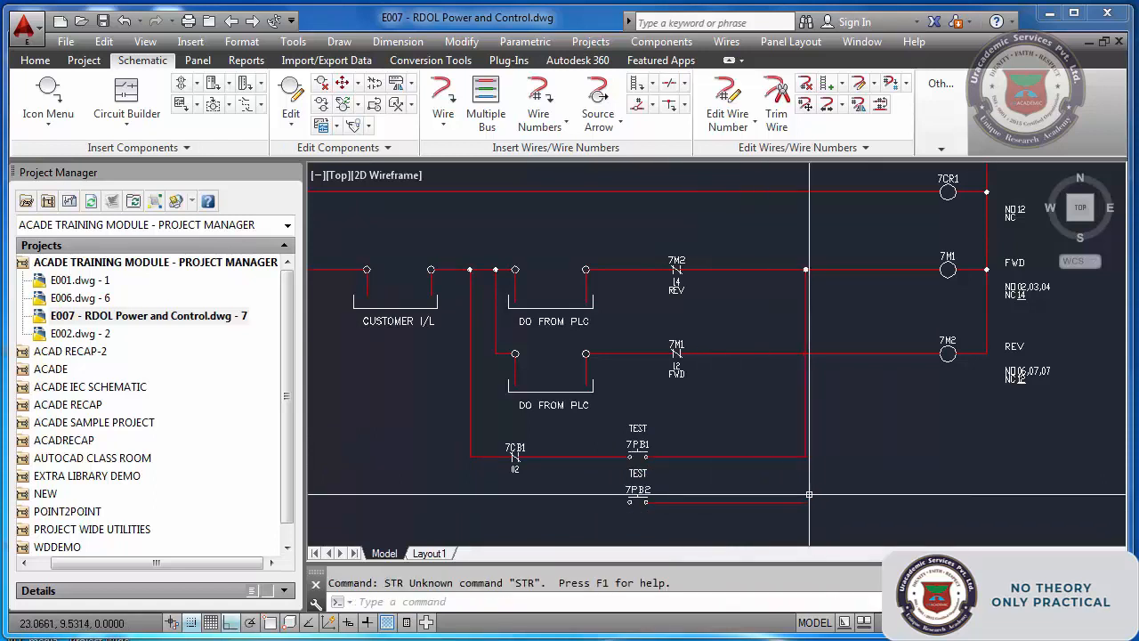
text(STR)
key(Return)
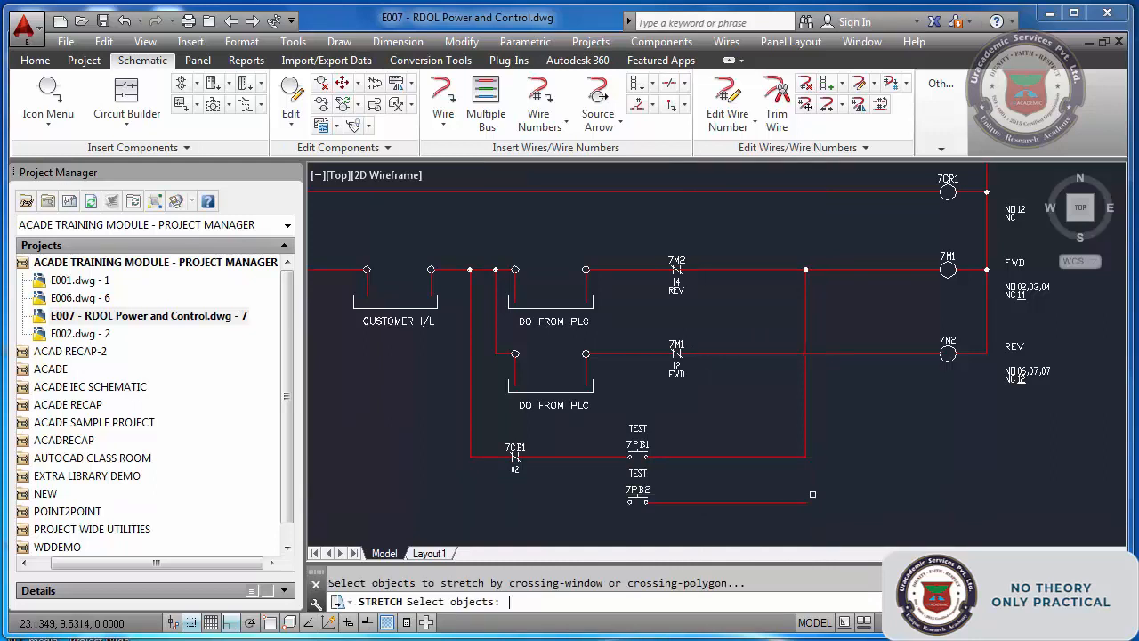
click(814, 494)
click(776, 527)
key(Return)
click(787, 522)
click(802, 525)
key(Escape)
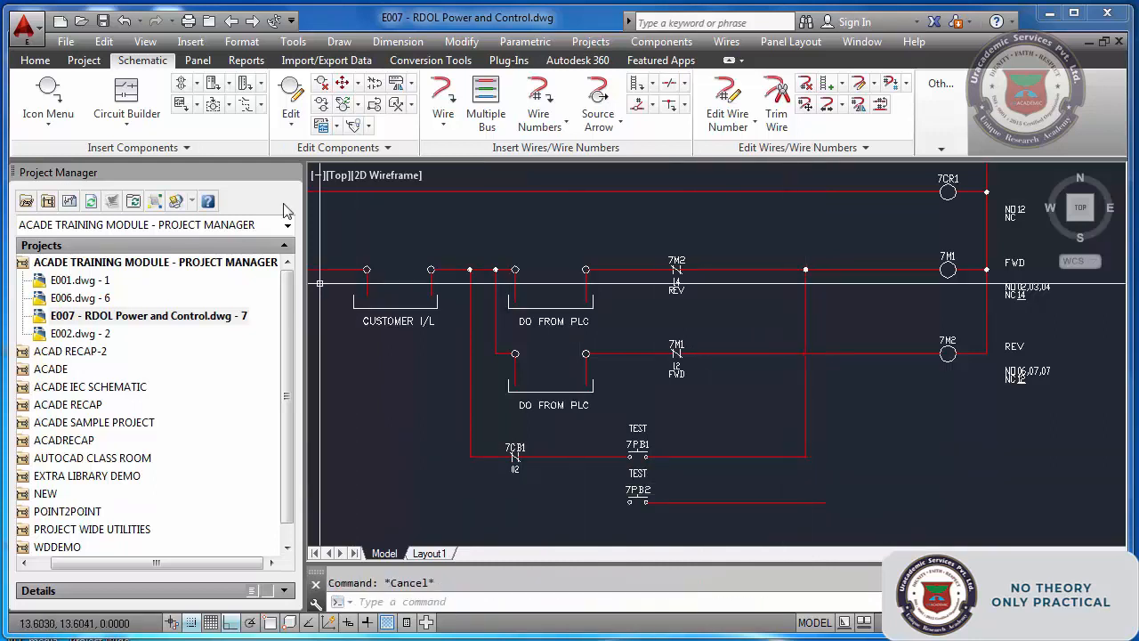
Wire push button 7PB2 from the bypass wire between 7CB1 and 7PB1, and from its outgoing wire up to the 7M2 coil rung
click(445, 96)
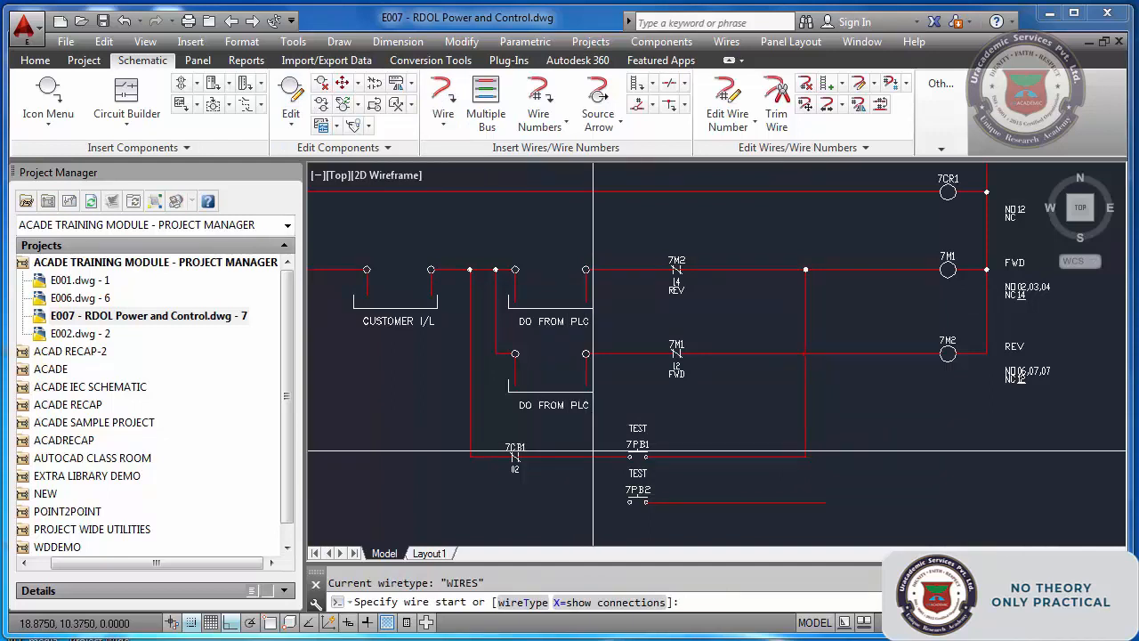
click(592, 501)
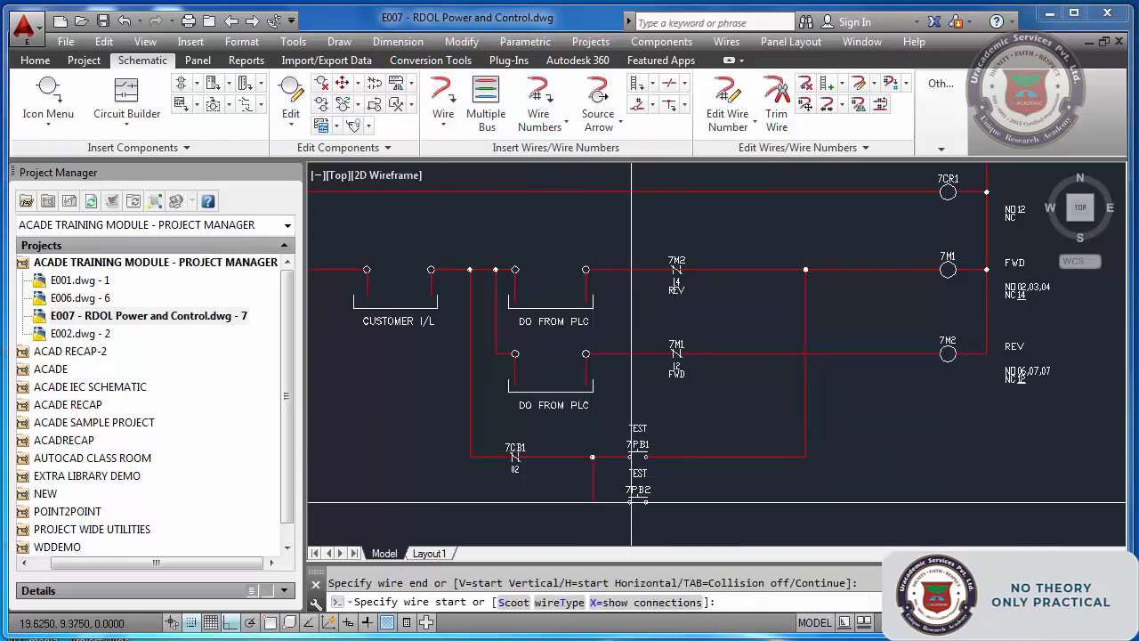
click(826, 503)
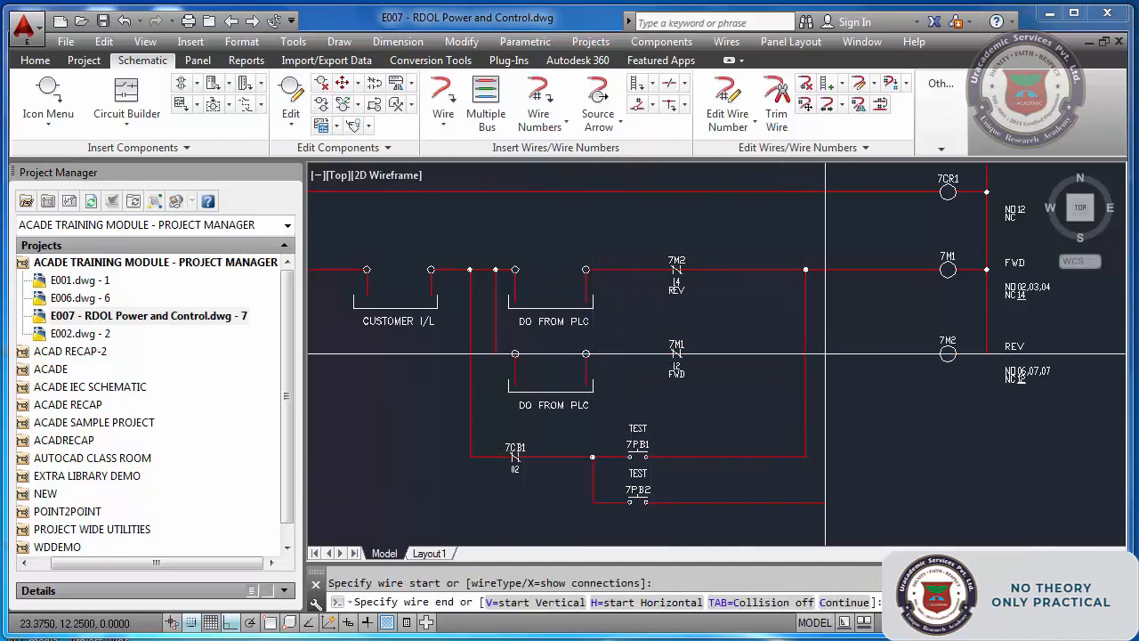
click(824, 353)
key(Escape)
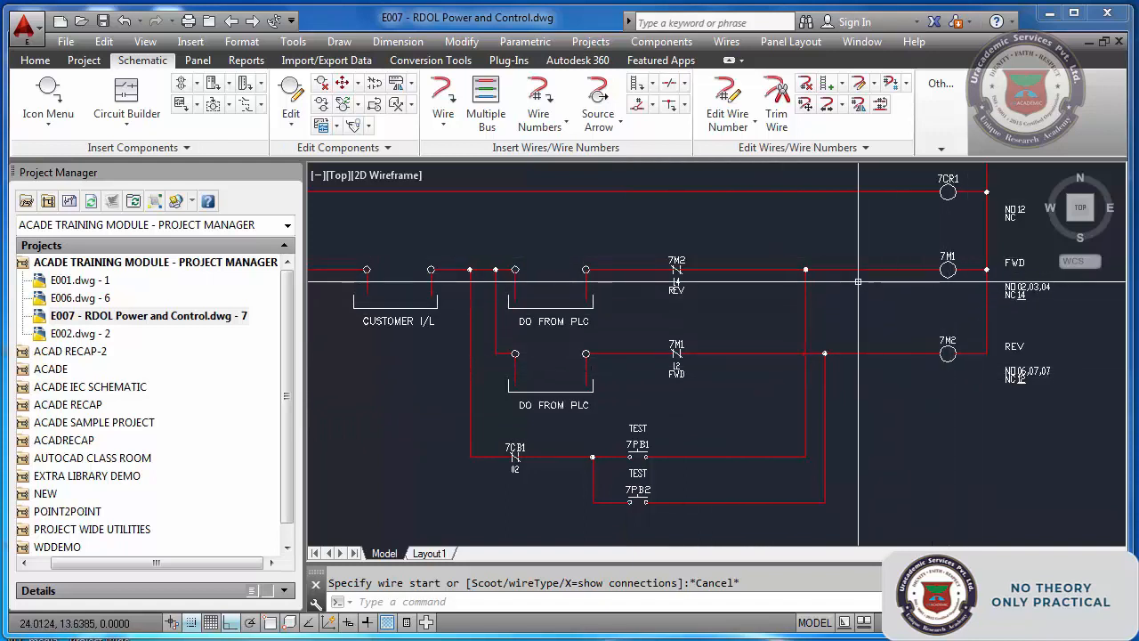
Extend both vertical control rails below the TEST branches, one from the 7CR1 contact rung and one from the 7M2 coil rung
scroll(692, 383, down, 3)
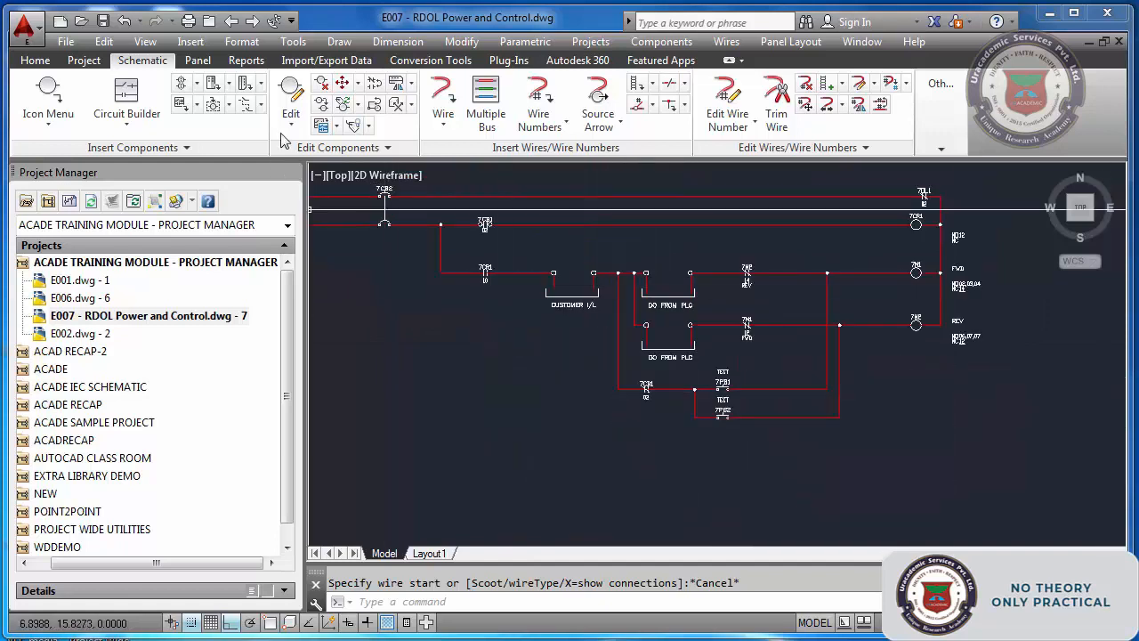
click(443, 99)
click(442, 272)
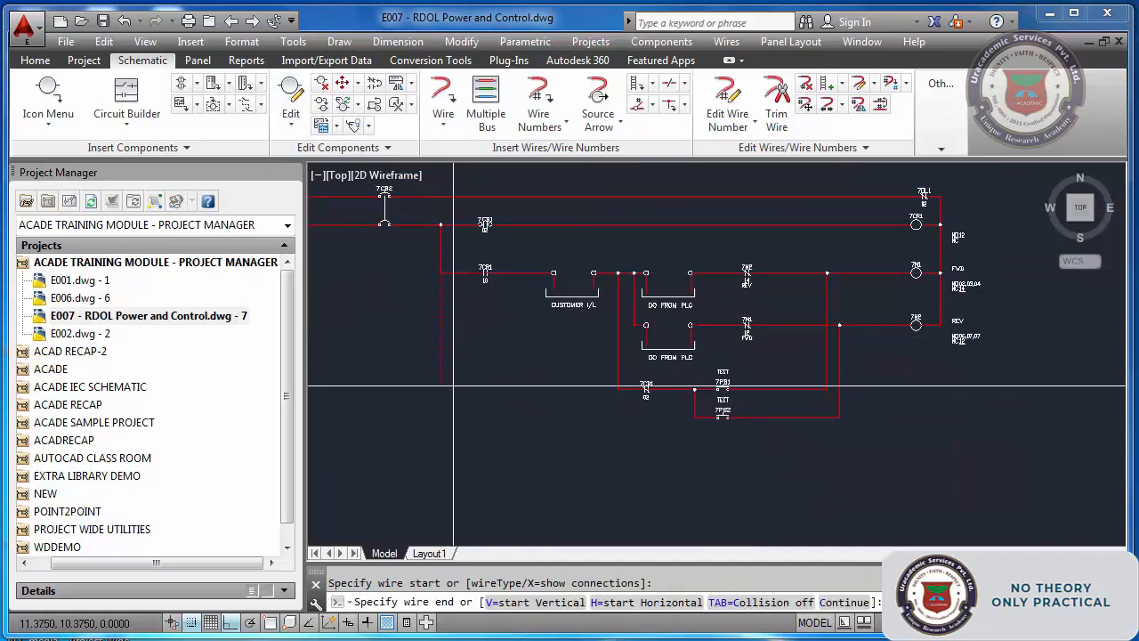
click(442, 513)
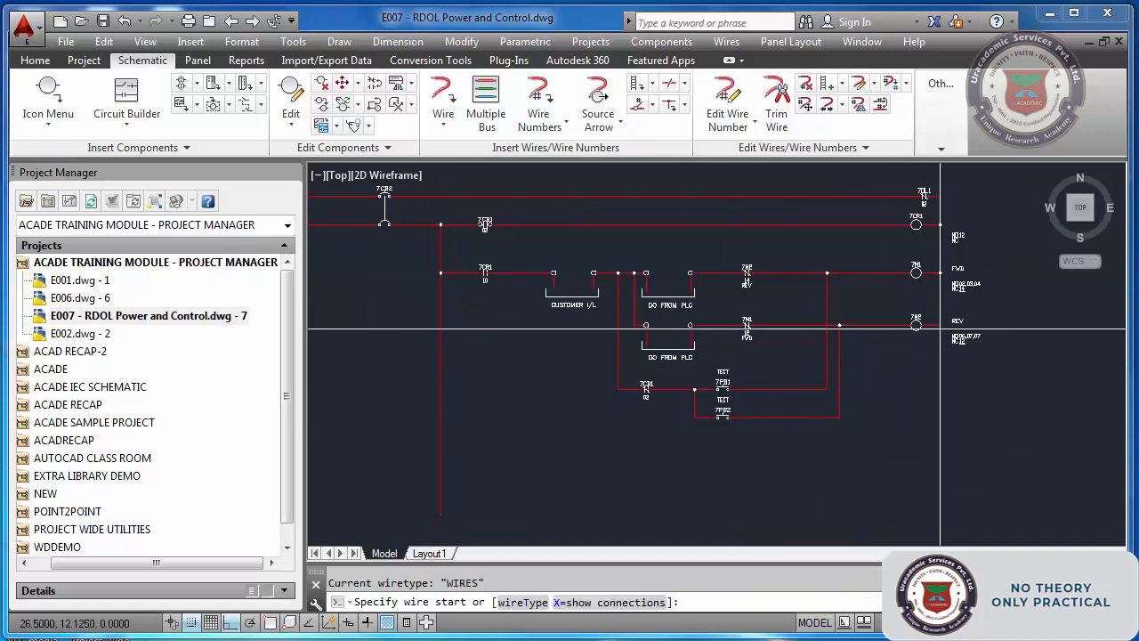
click(940, 326)
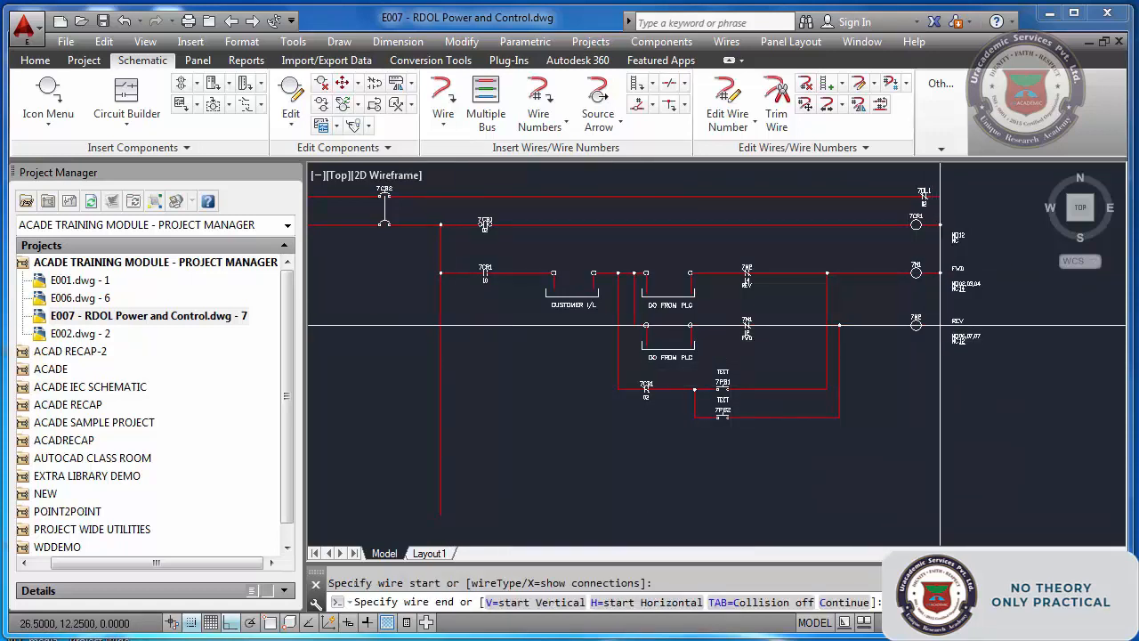
click(937, 515)
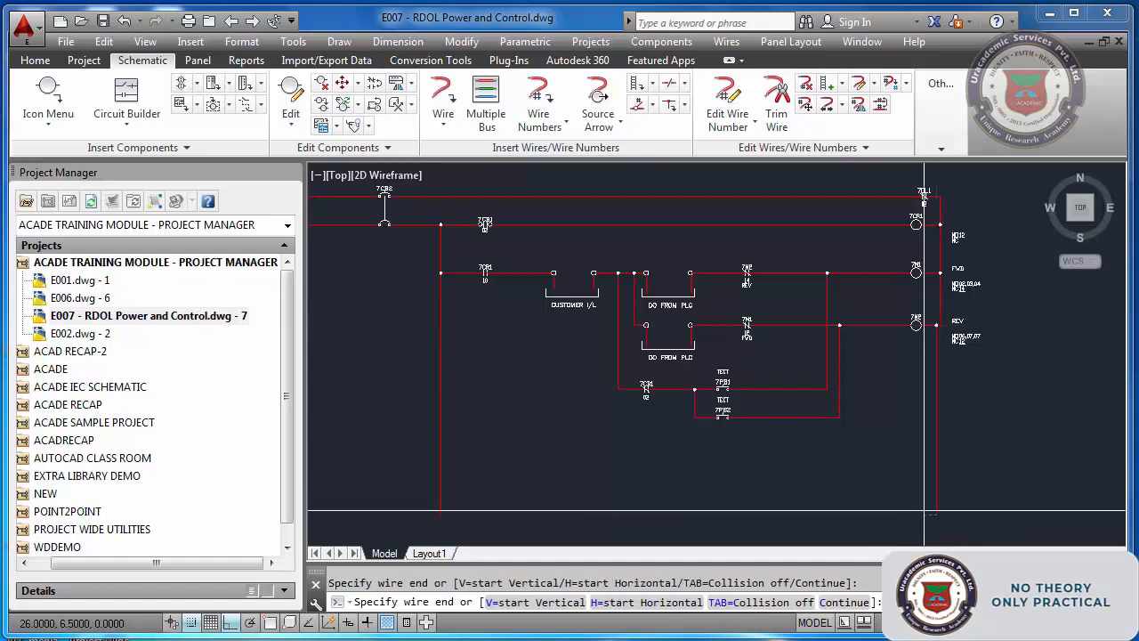
Draw a horizontal wire between the two extended rails, below the TEST push button branches
click(443, 97)
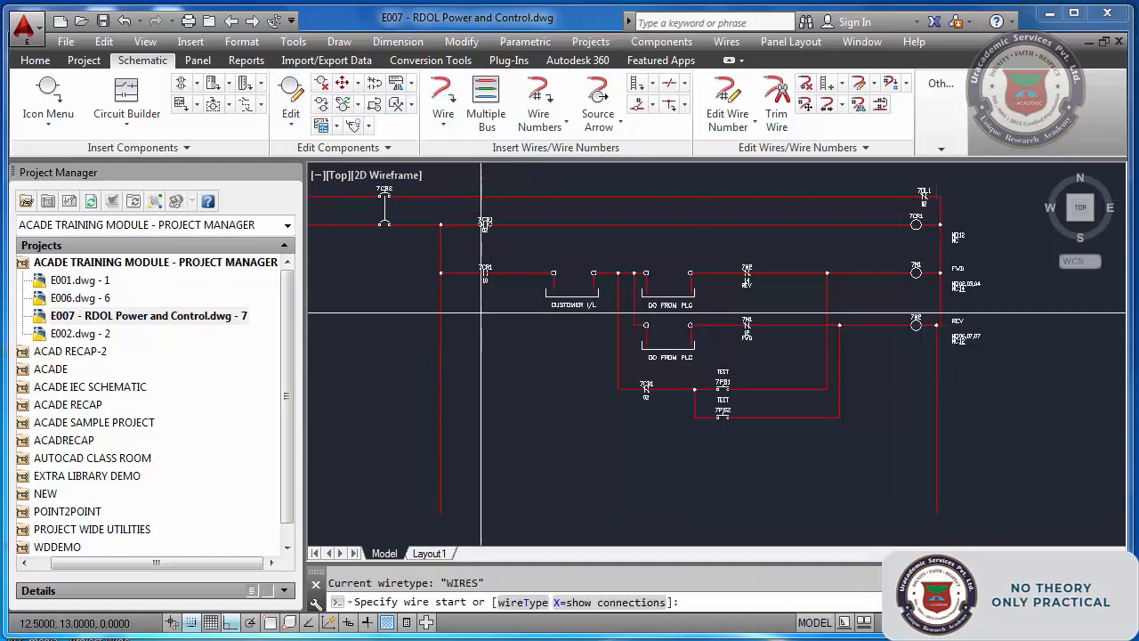
click(440, 449)
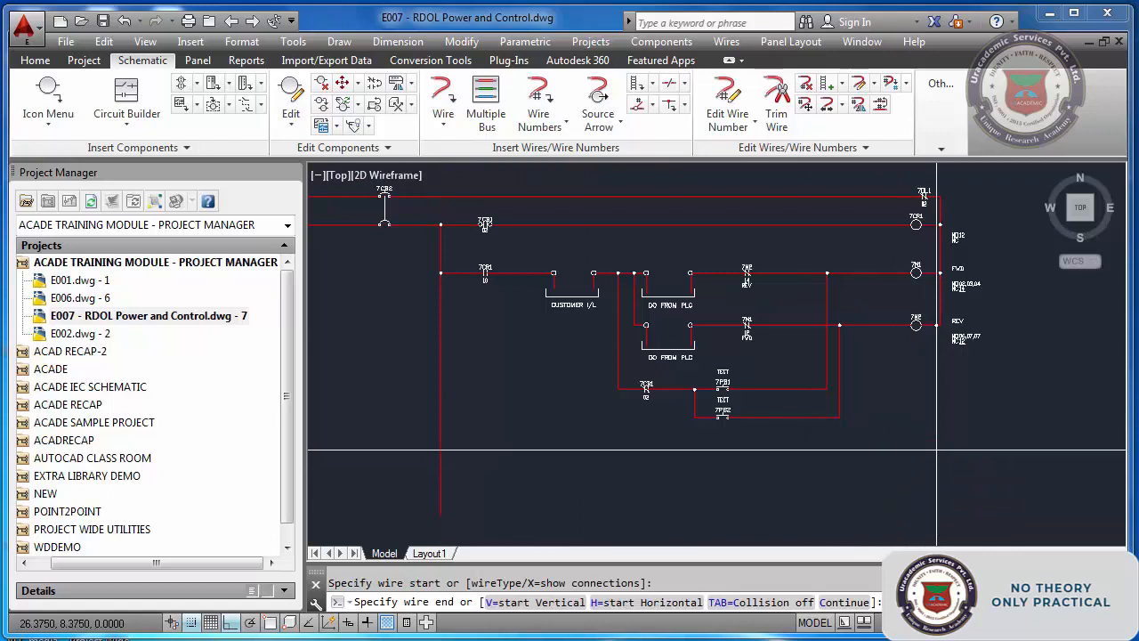
click(937, 449)
key(Escape)
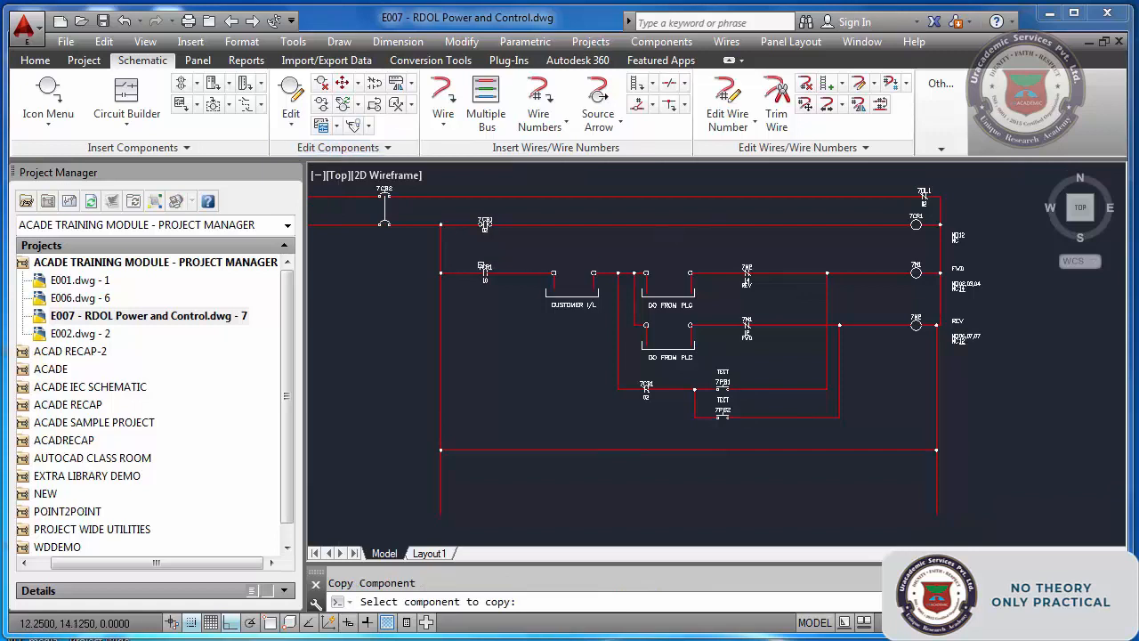
Copy the 7CR1 contact onto the new horizontal wire, near the control rail below the original, keeping tag 7CR1
click(485, 272)
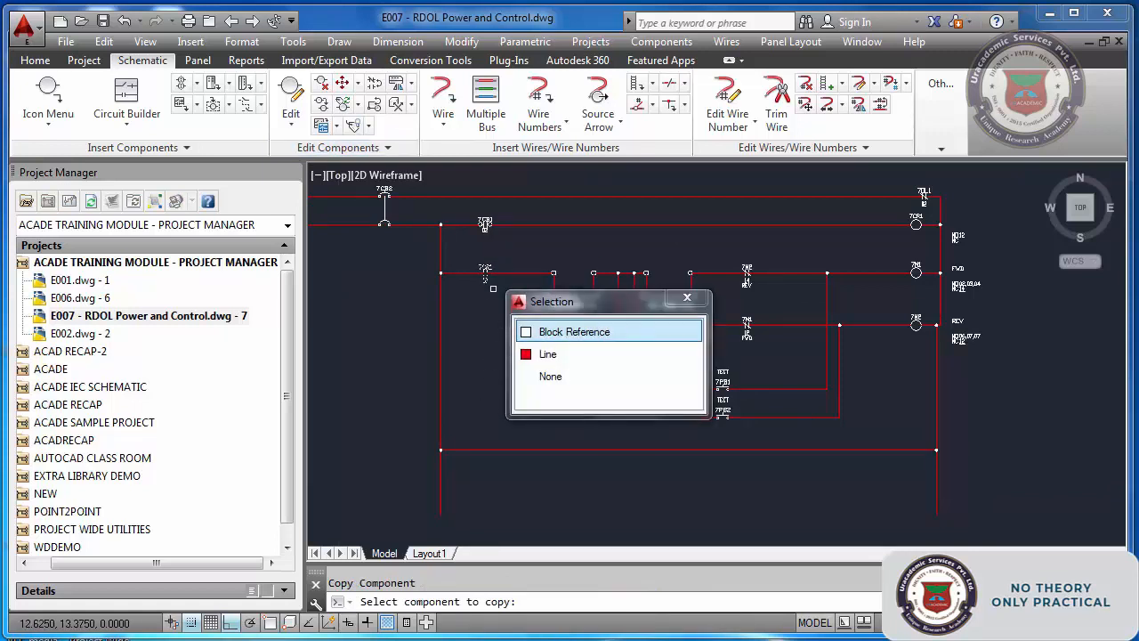
click(489, 268)
click(485, 268)
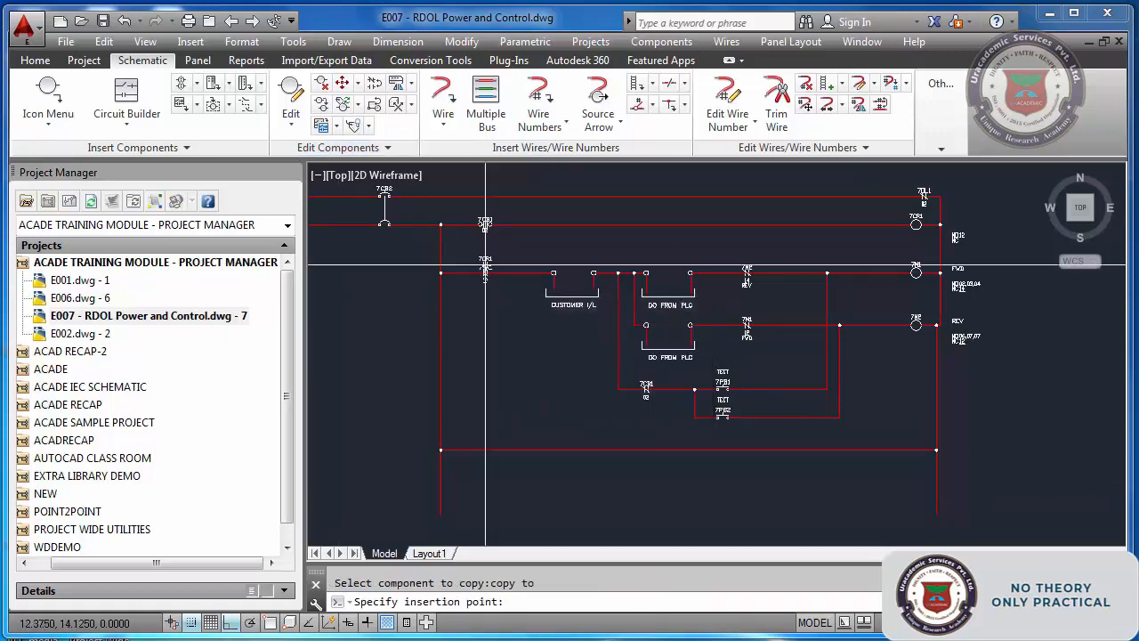
click(501, 449)
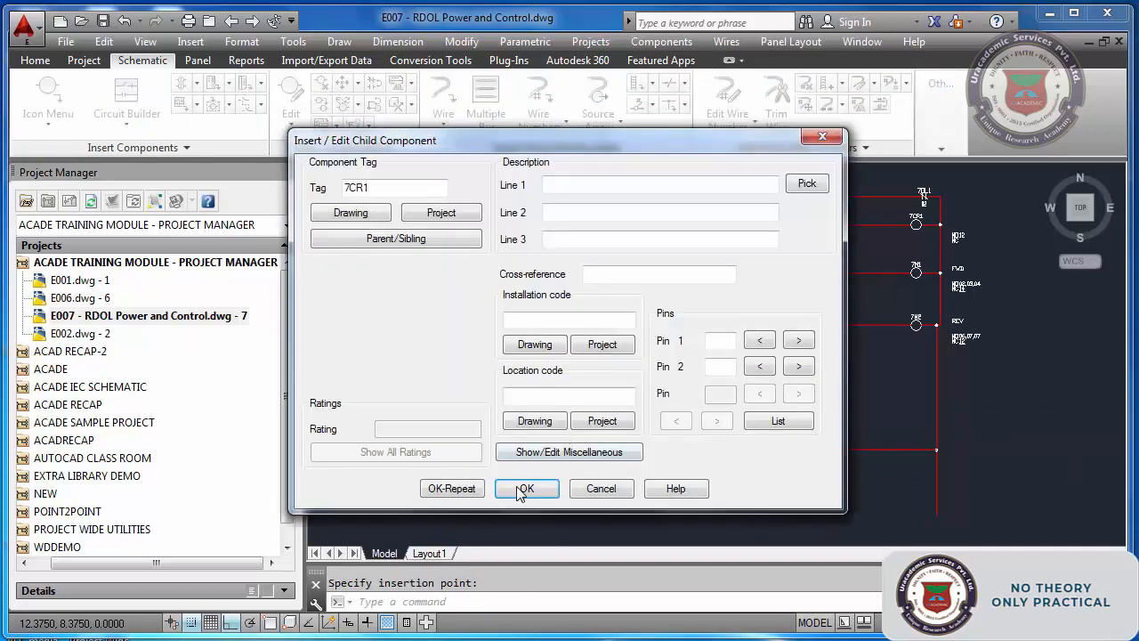
click(521, 487)
Insert a standard amber pilot light described TRIP at the coil end of the new 7CR1 rung
click(48, 96)
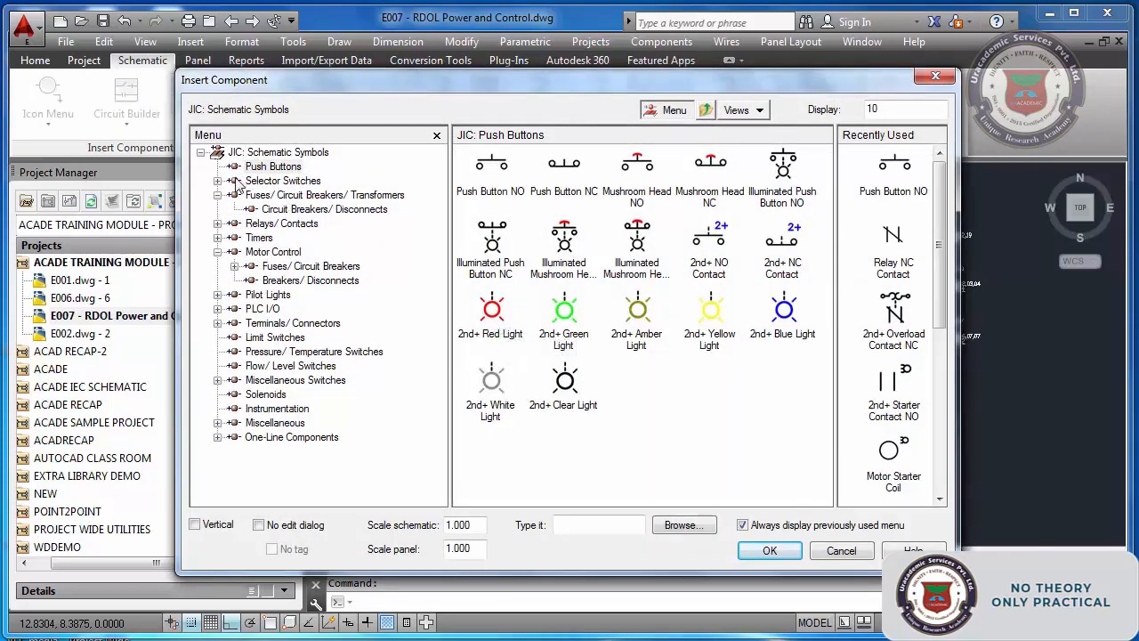
click(269, 296)
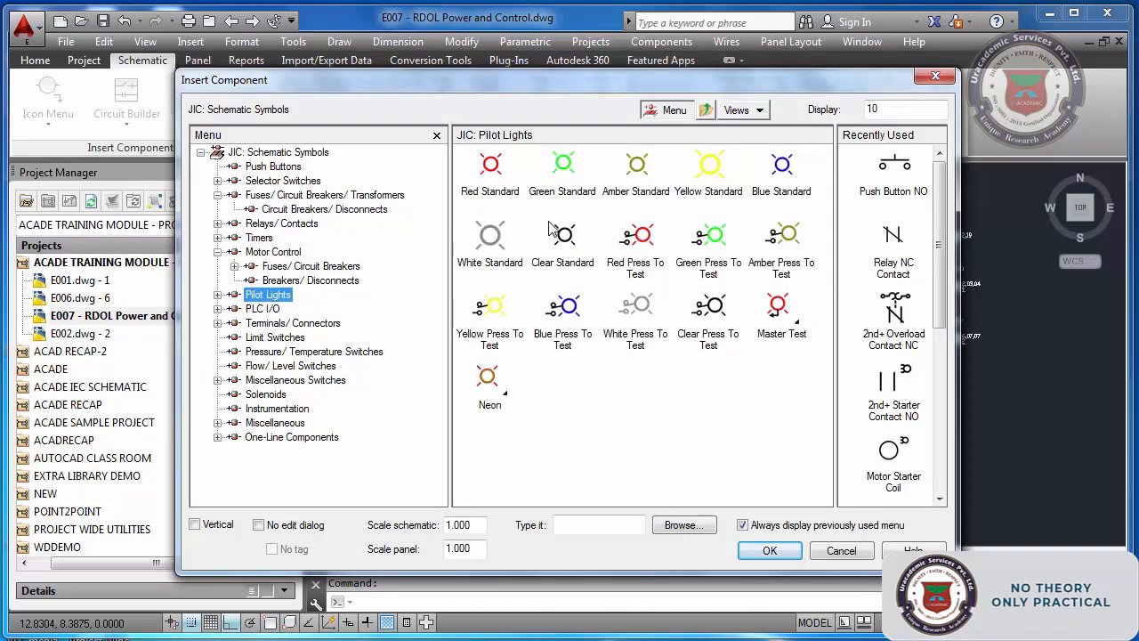
click(635, 169)
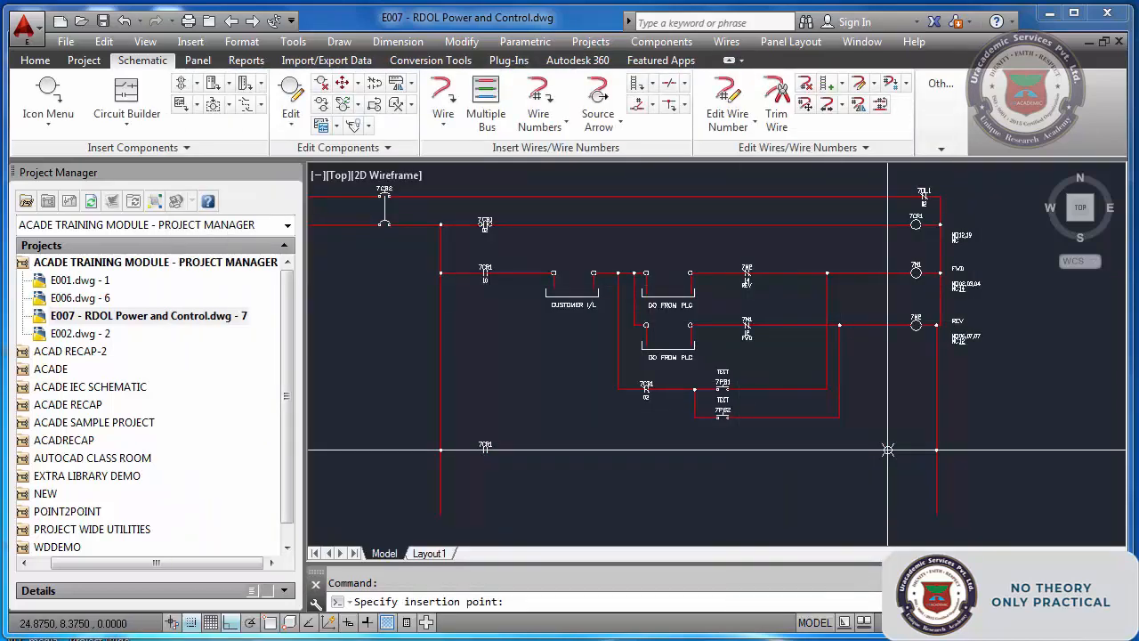
click(887, 449)
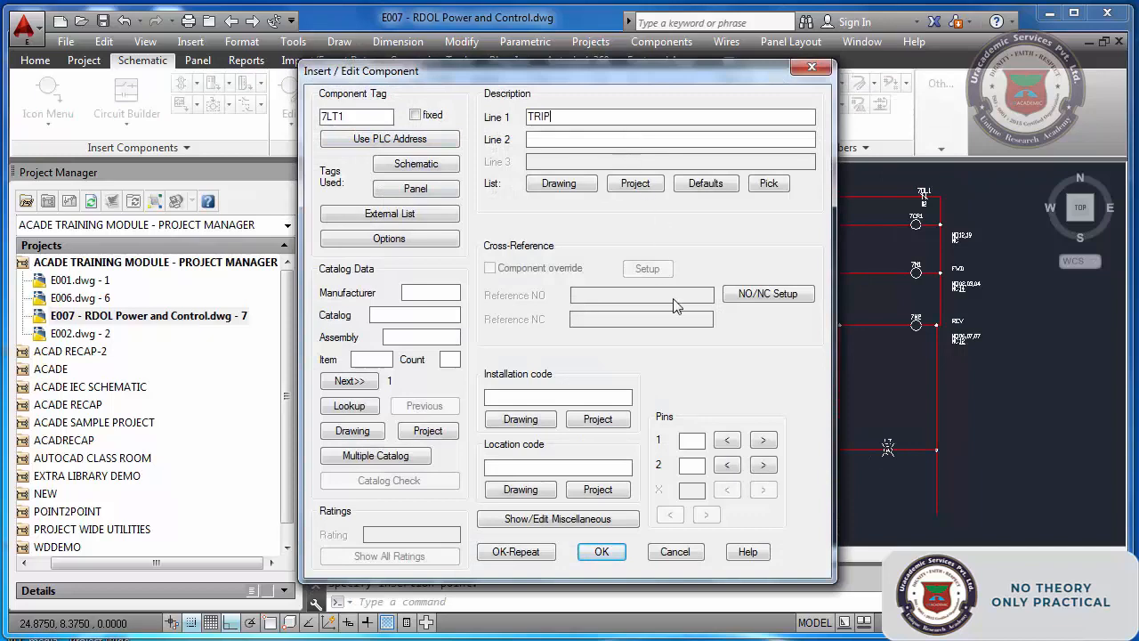
click(602, 550)
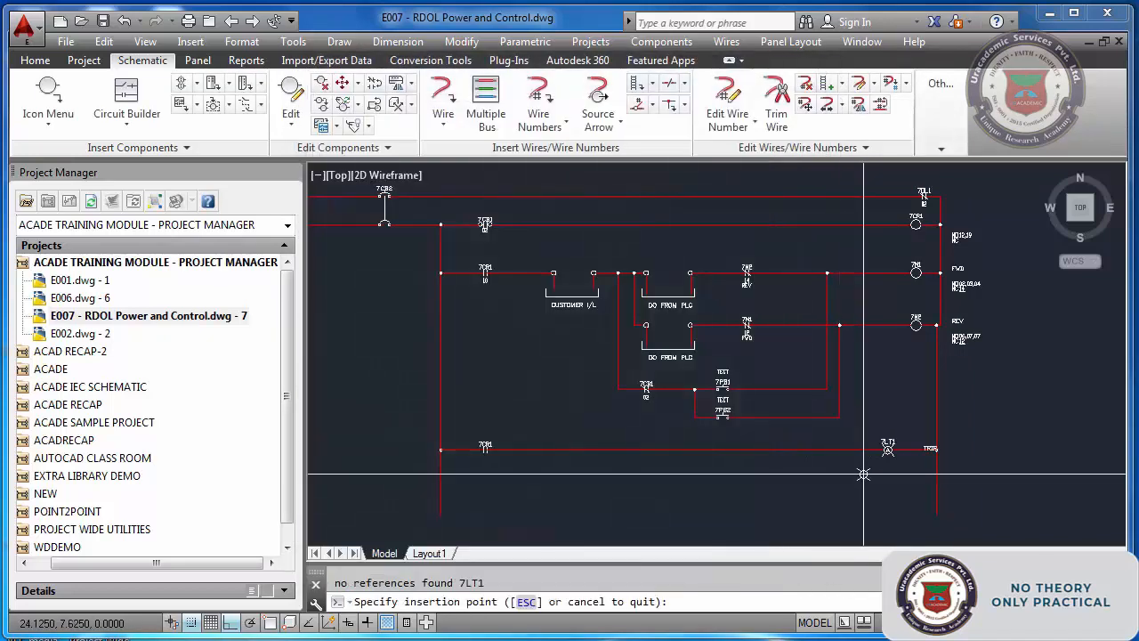
Insert two more amber pilot lights in a column below 7LT1, described FWD ON and REV ON
scroll(892, 485, up, 2)
click(886, 483)
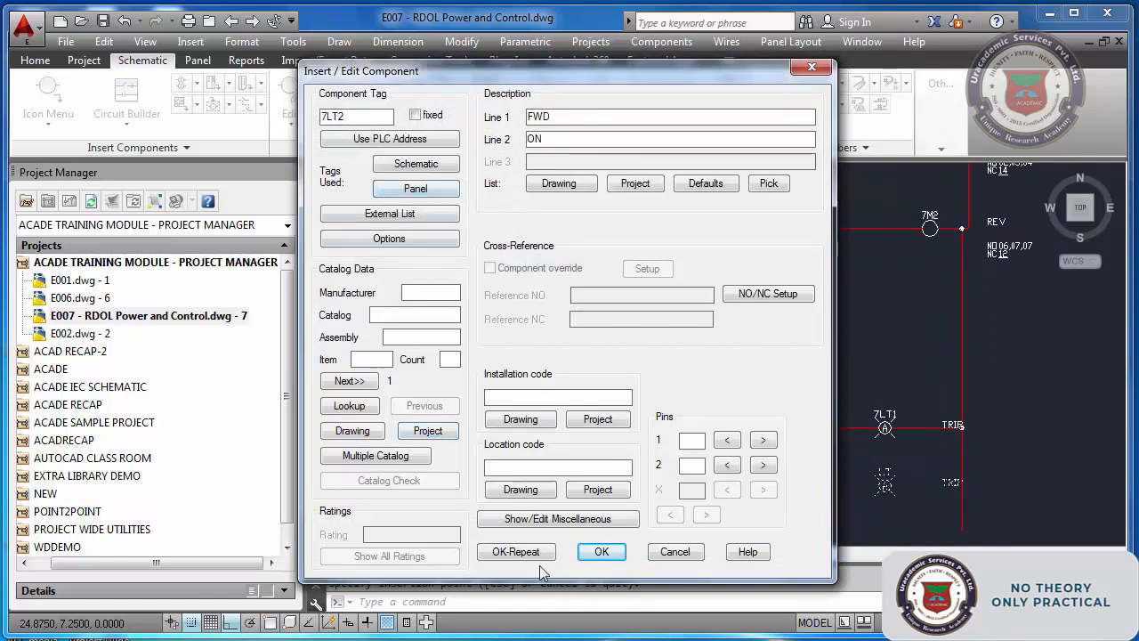
click(515, 550)
scroll(857, 500, down, 3)
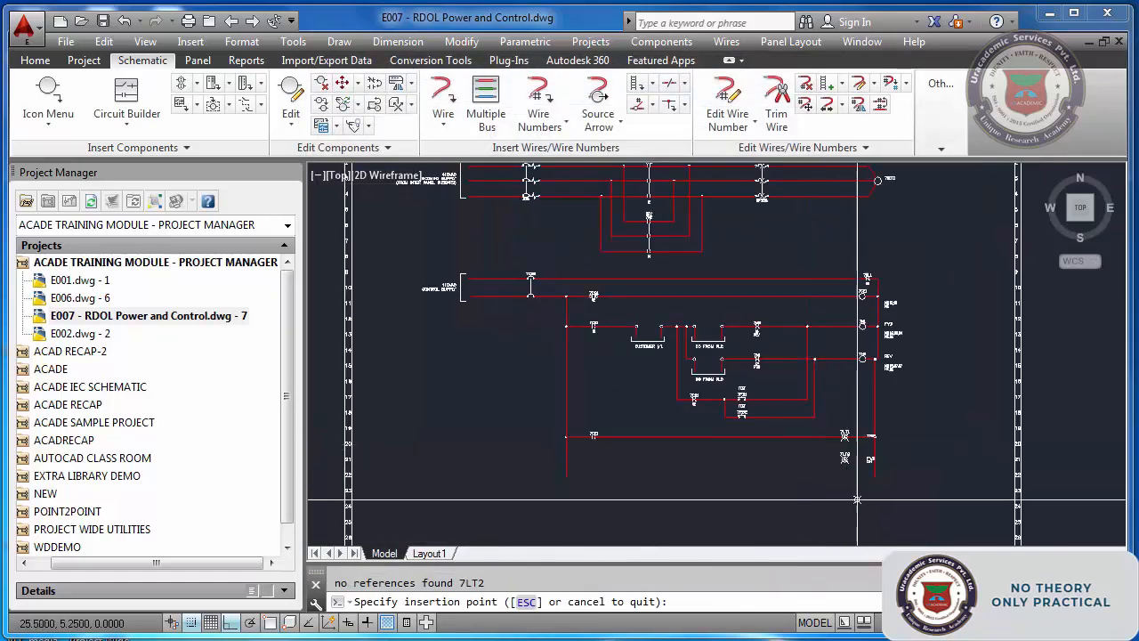
scroll(857, 500, up, 5)
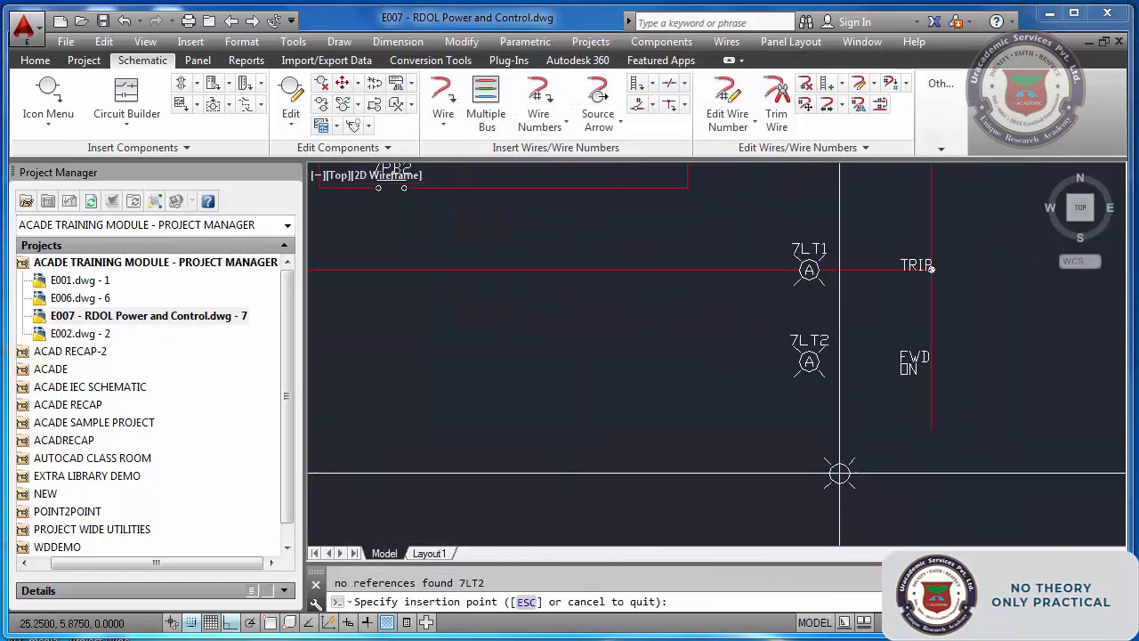
click(770, 461)
text(REV)
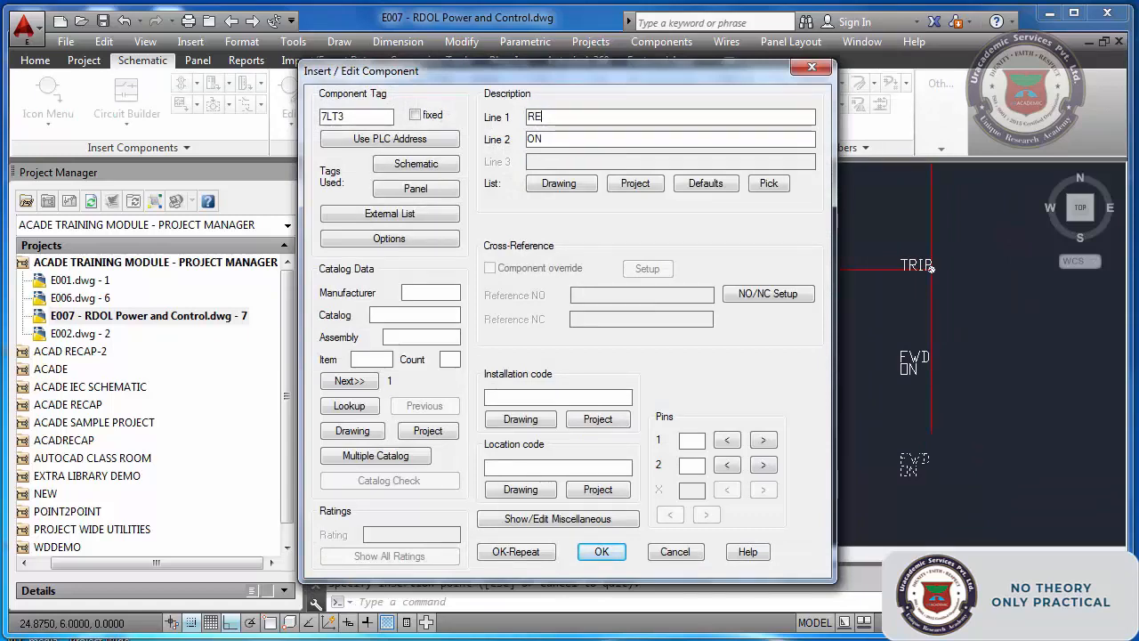
click(601, 551)
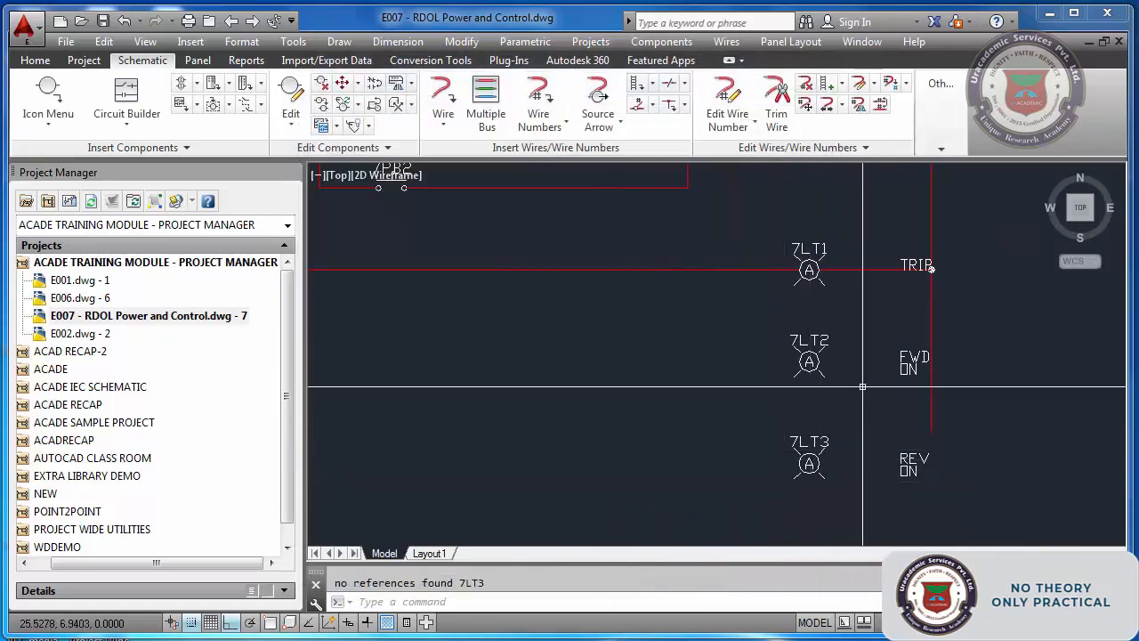
Delete the amber pilot lights 7LT2 and 7LT3 without surfing to child contacts
click(291, 94)
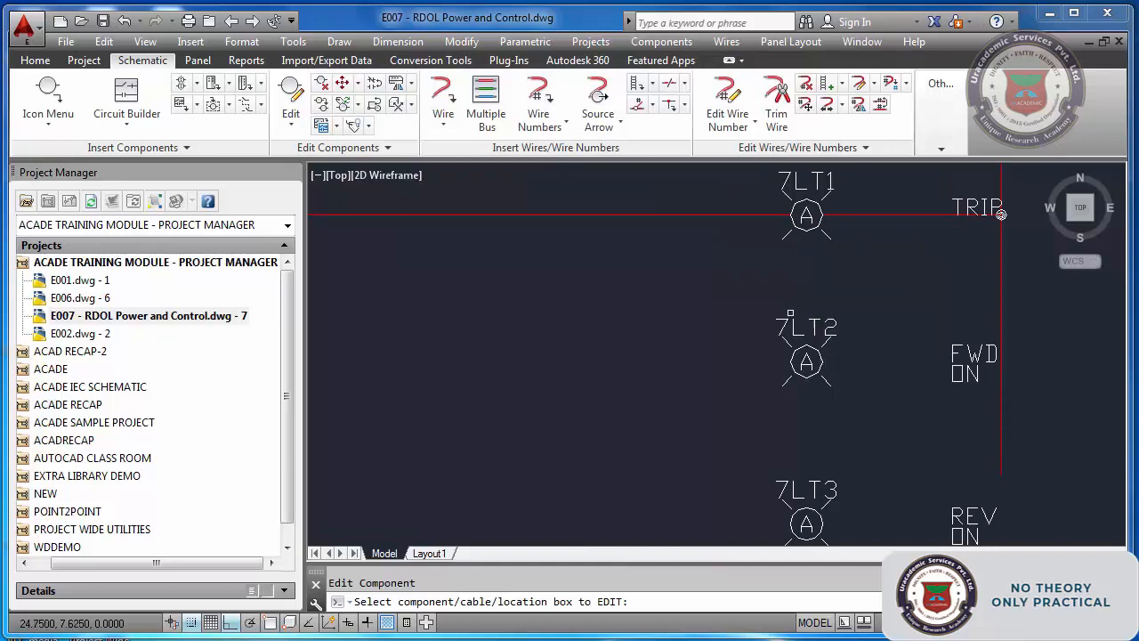
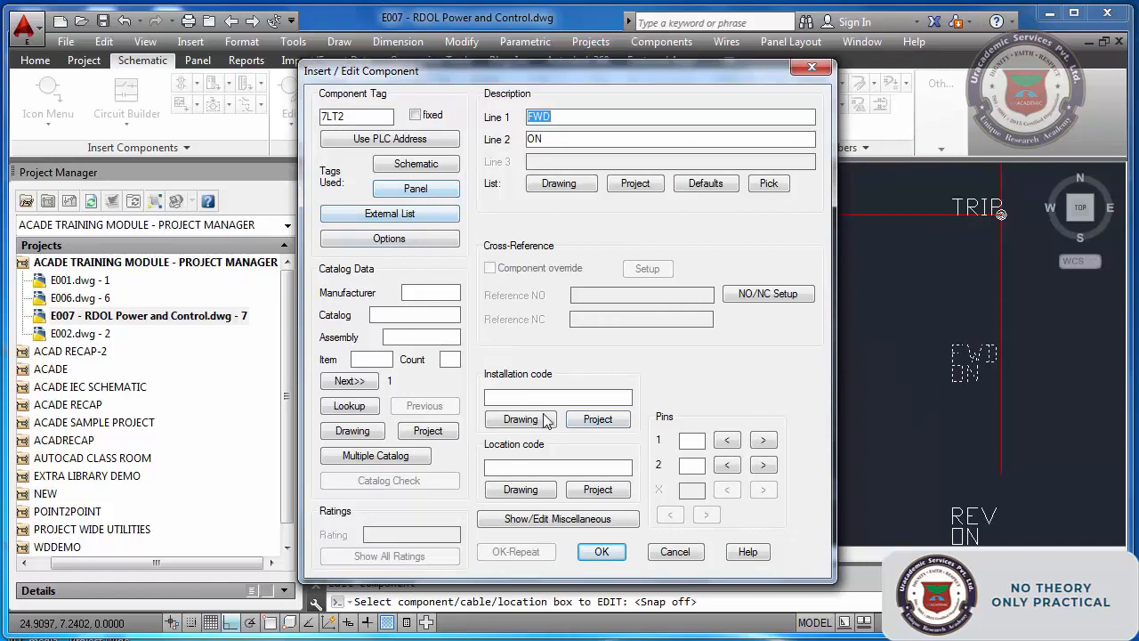
key(Escape)
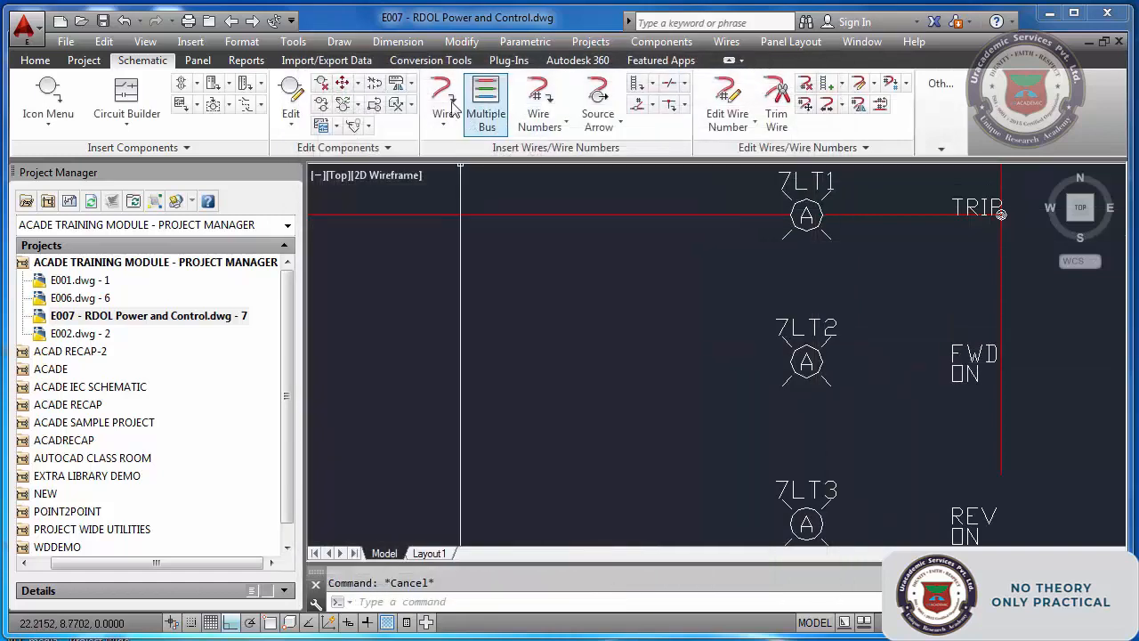
click(321, 82)
click(872, 317)
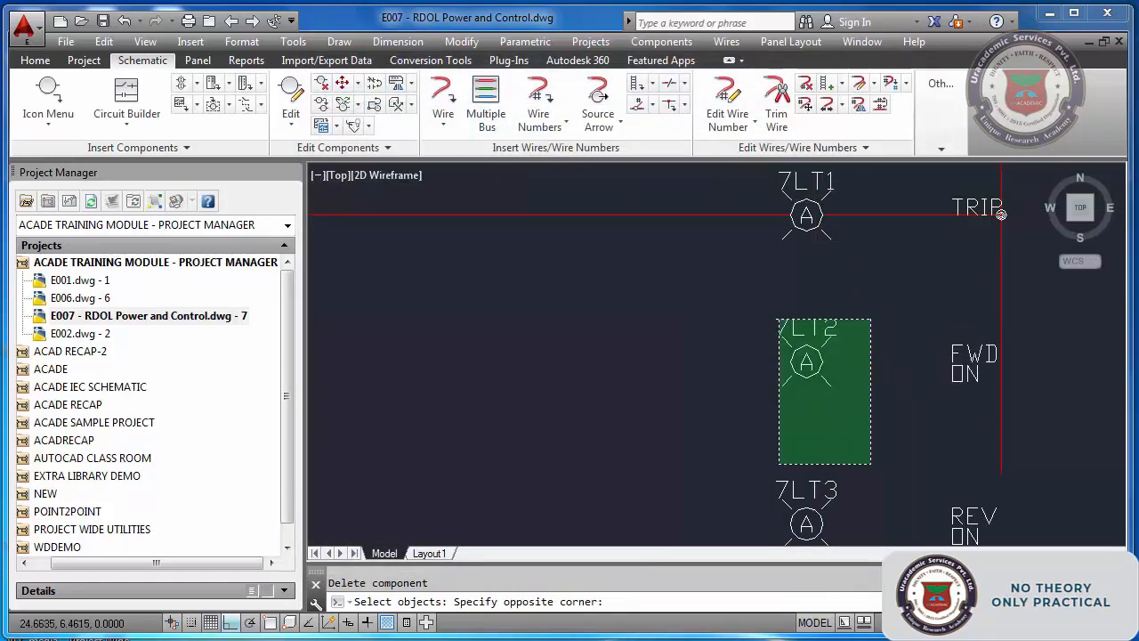
scroll(776, 472, down, 3)
click(780, 496)
key(Return)
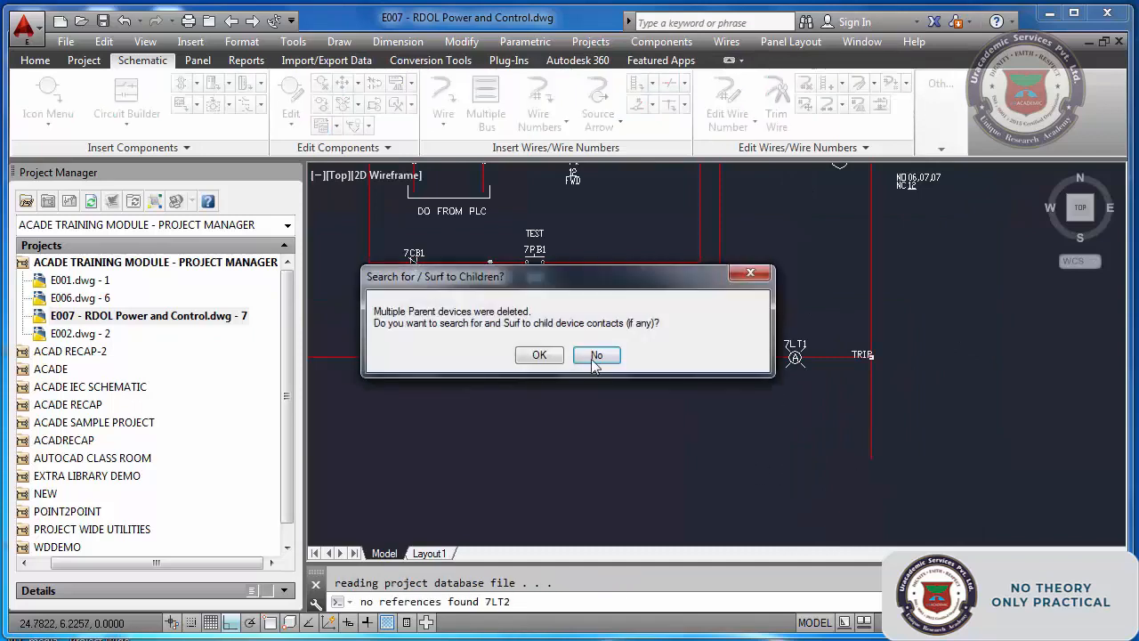
click(596, 355)
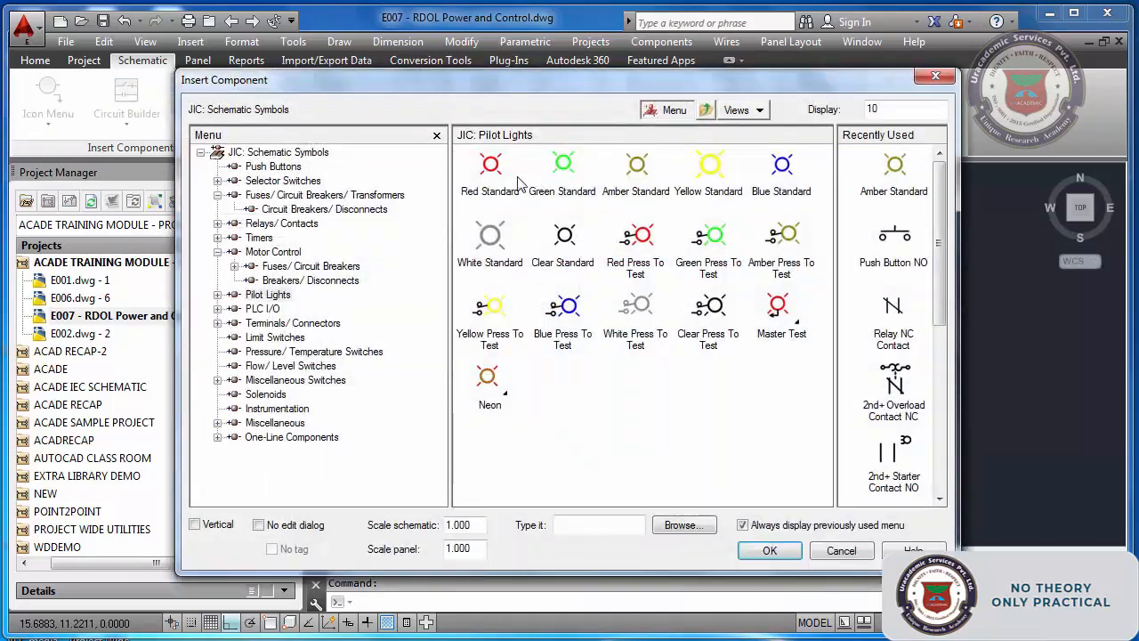
Insert a standard blue pilot light described FWD directly below 7LT1, with grid snap on
click(783, 169)
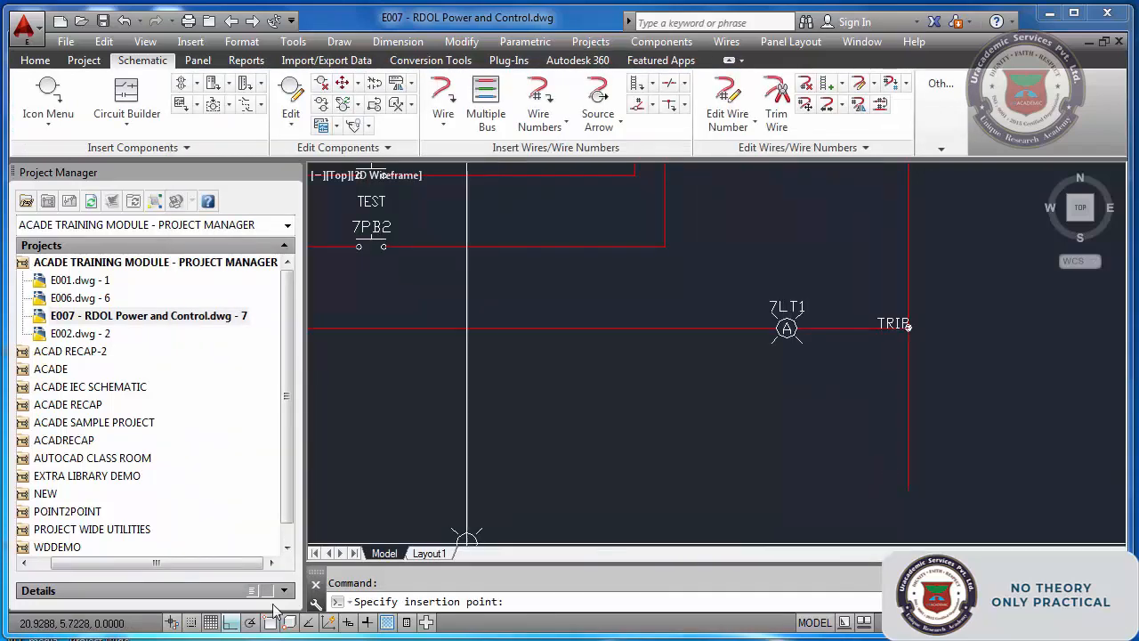
click(191, 622)
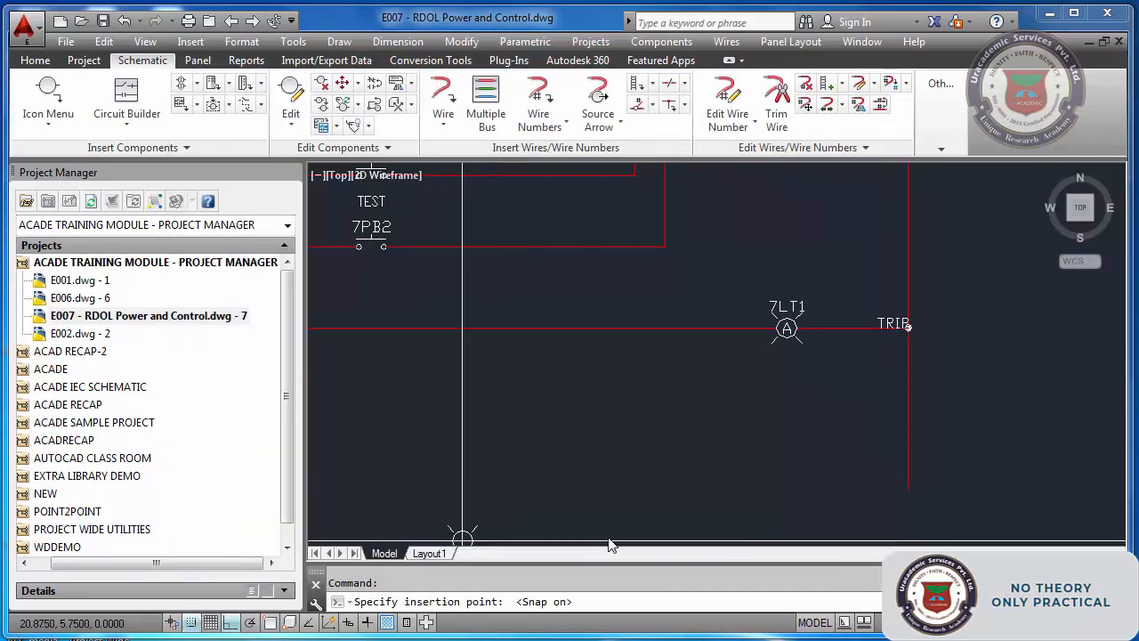
click(788, 413)
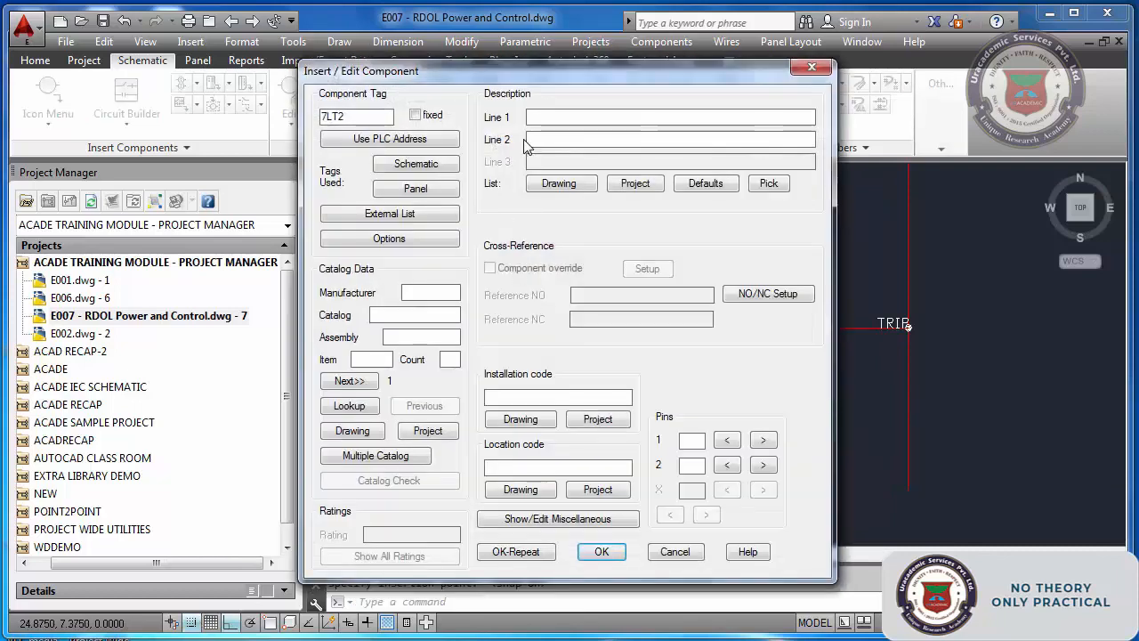
click(602, 553)
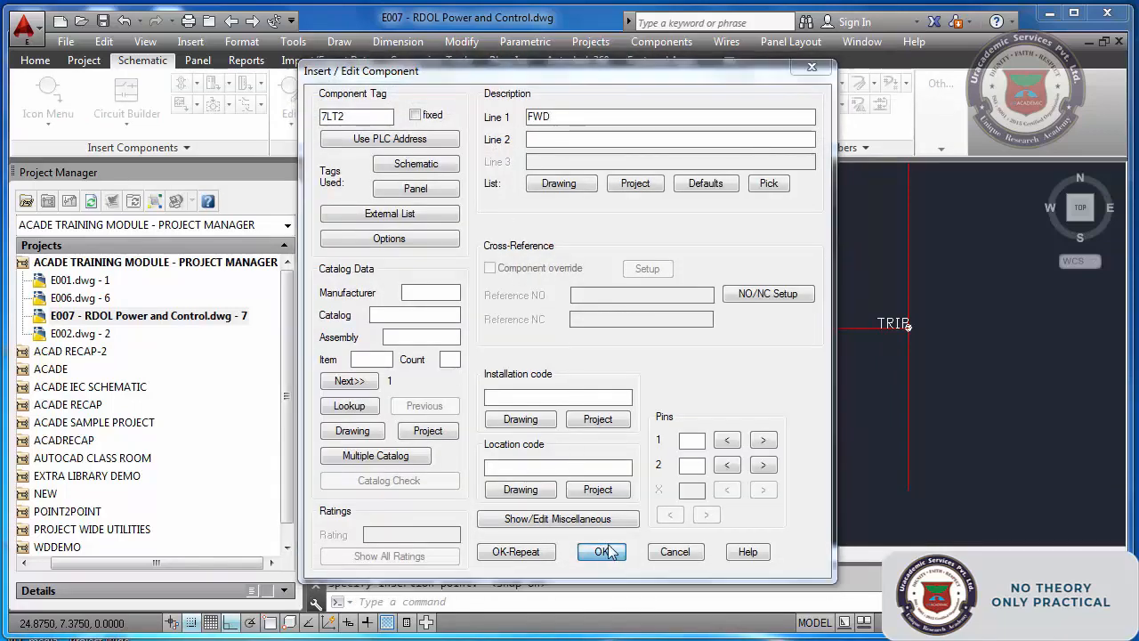
Insert a standard yellow pilot light described REV directly below the blue FWD light
click(49, 94)
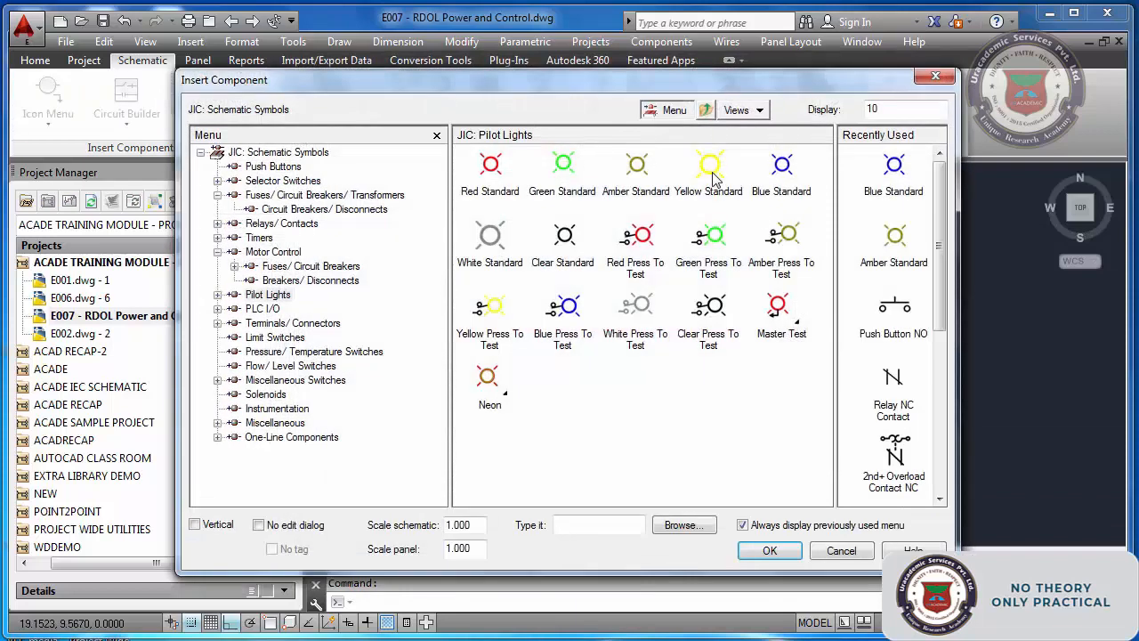
click(734, 188)
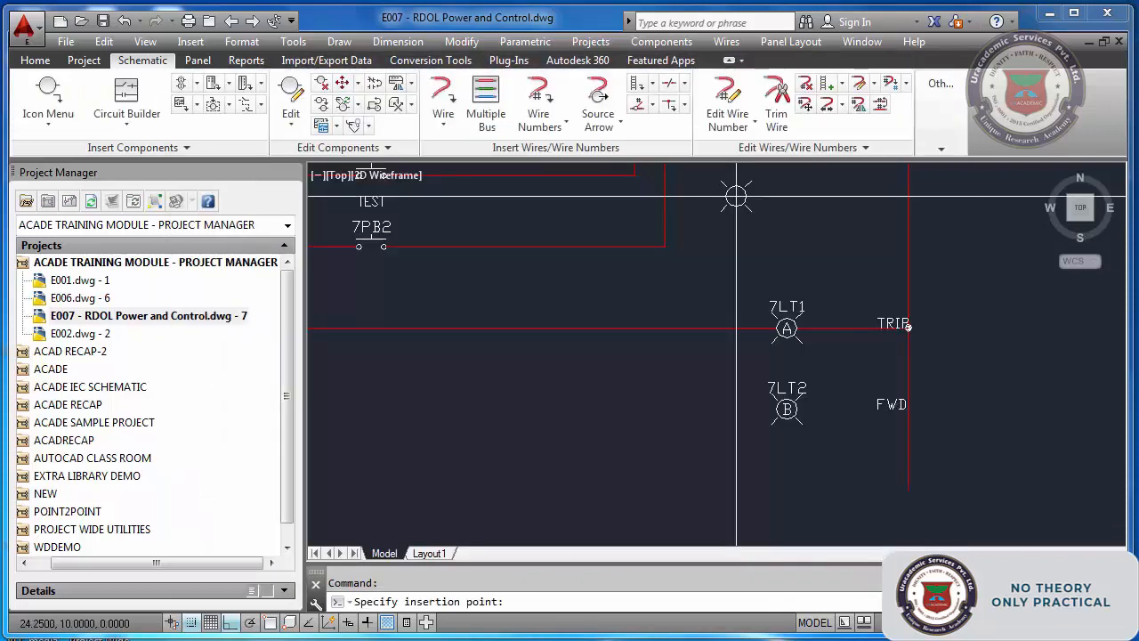
click(787, 490)
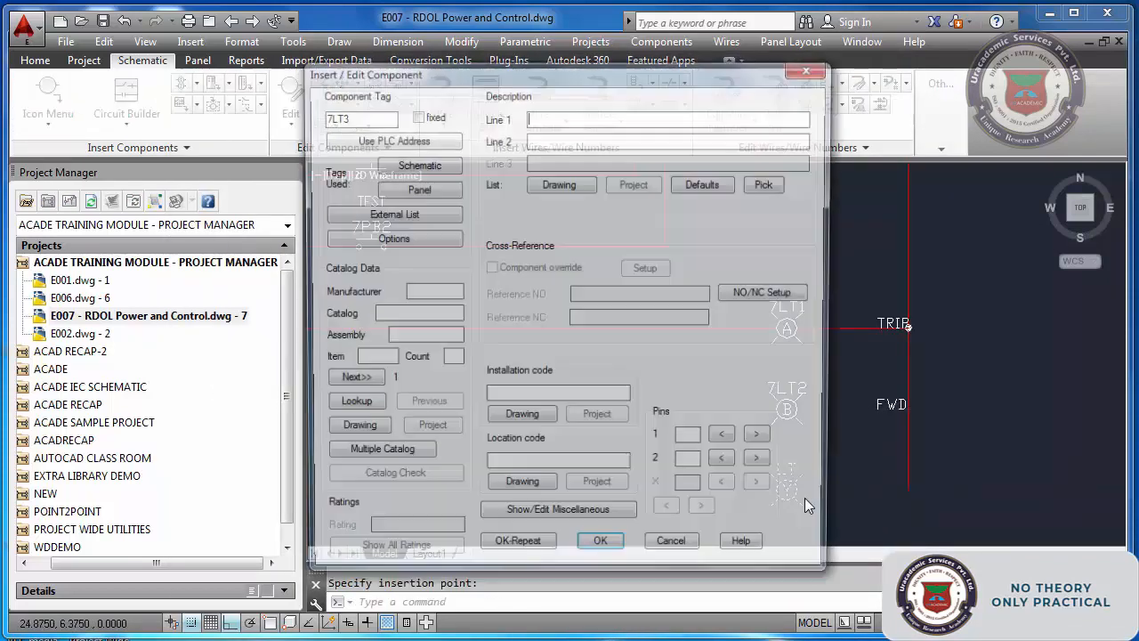
click(602, 552)
key(Escape)
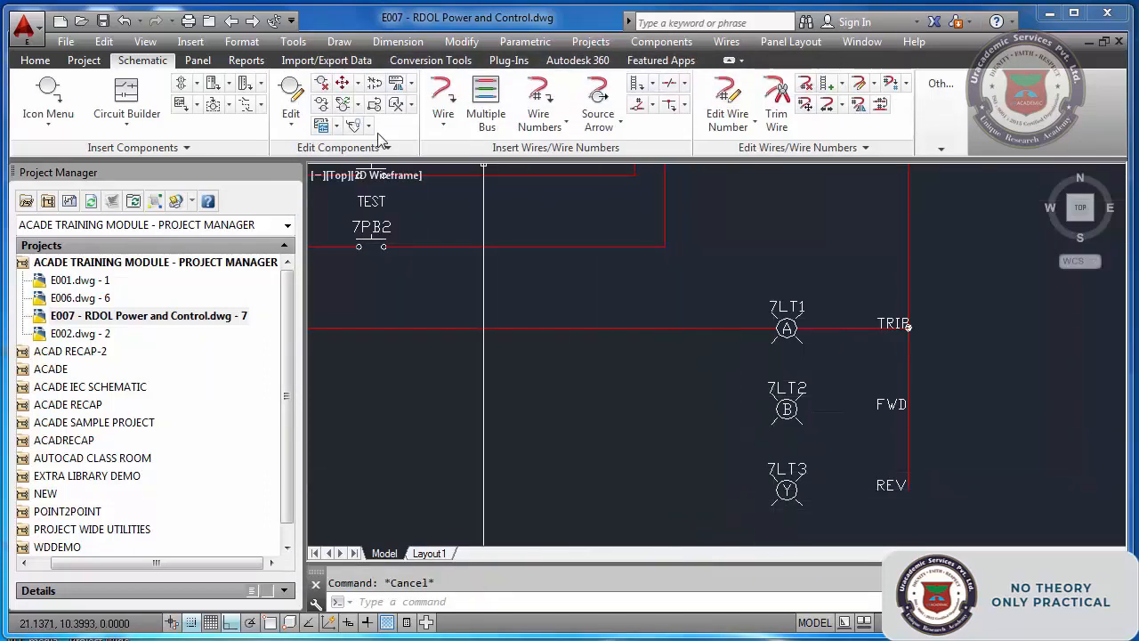
Move the TRIP, FWD and REV description attributes together to just above their pilot light tags
right_click(892, 323)
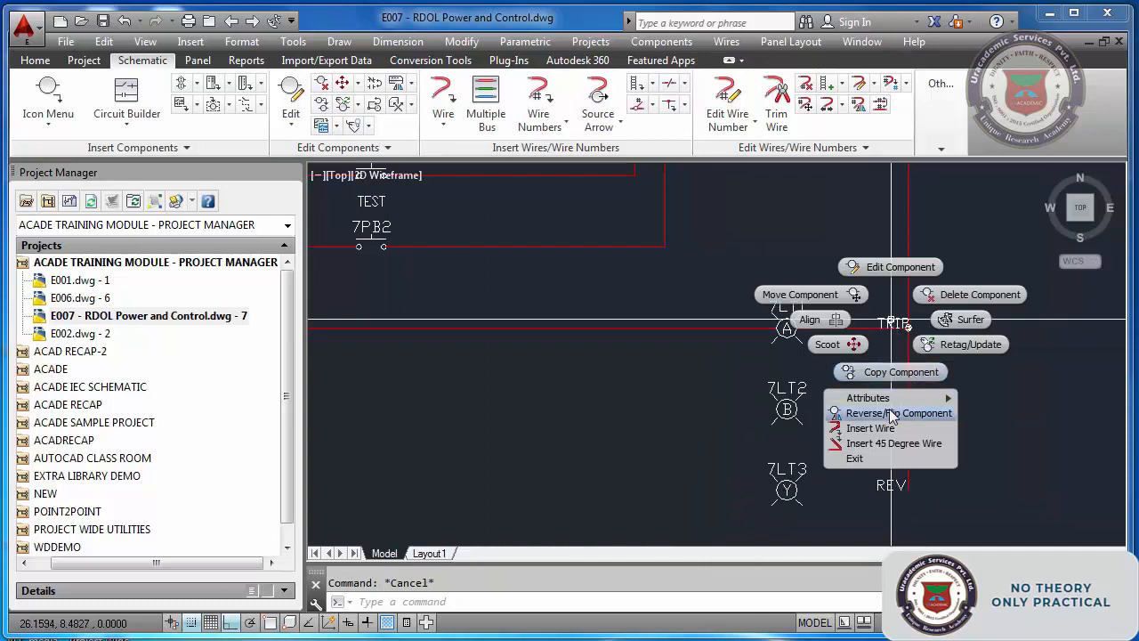
mouse_move(908, 405)
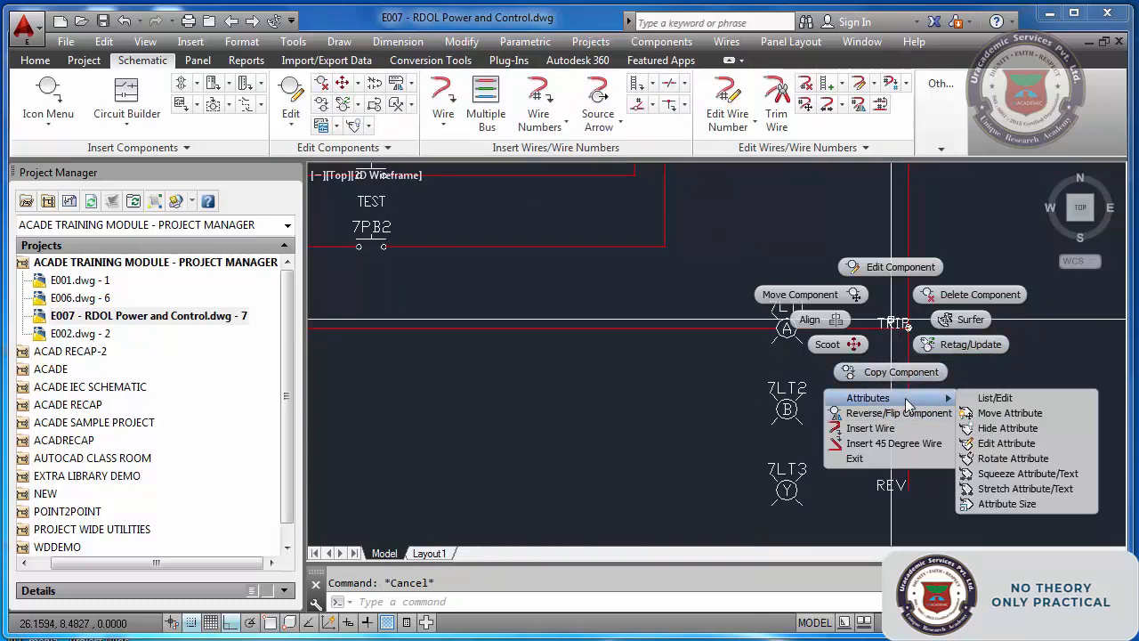
click(997, 413)
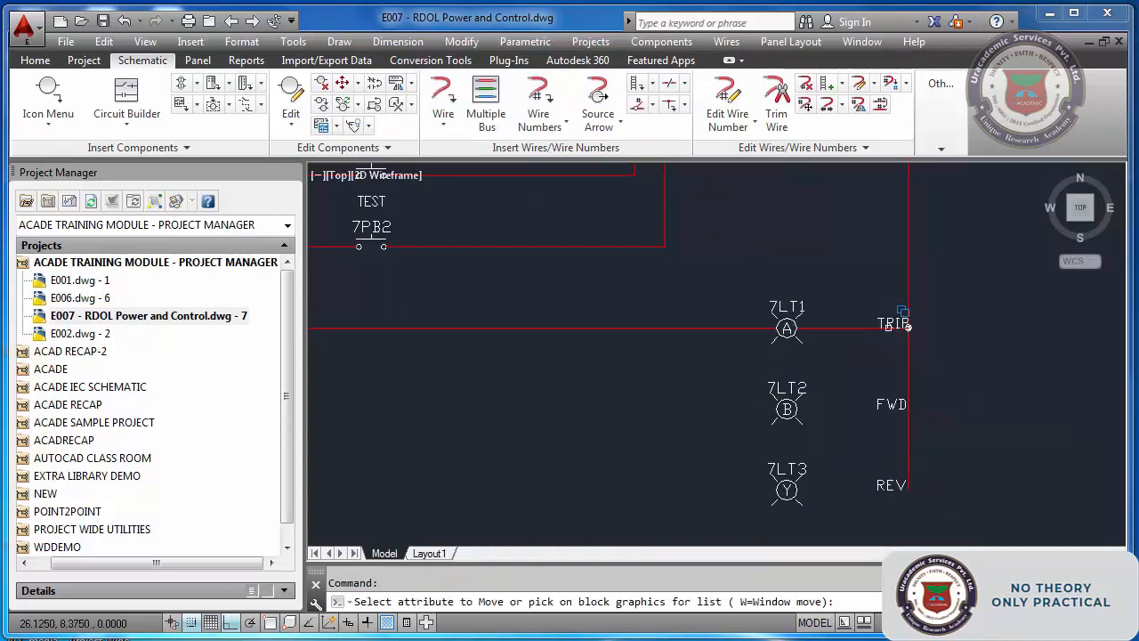
click(889, 321)
click(887, 402)
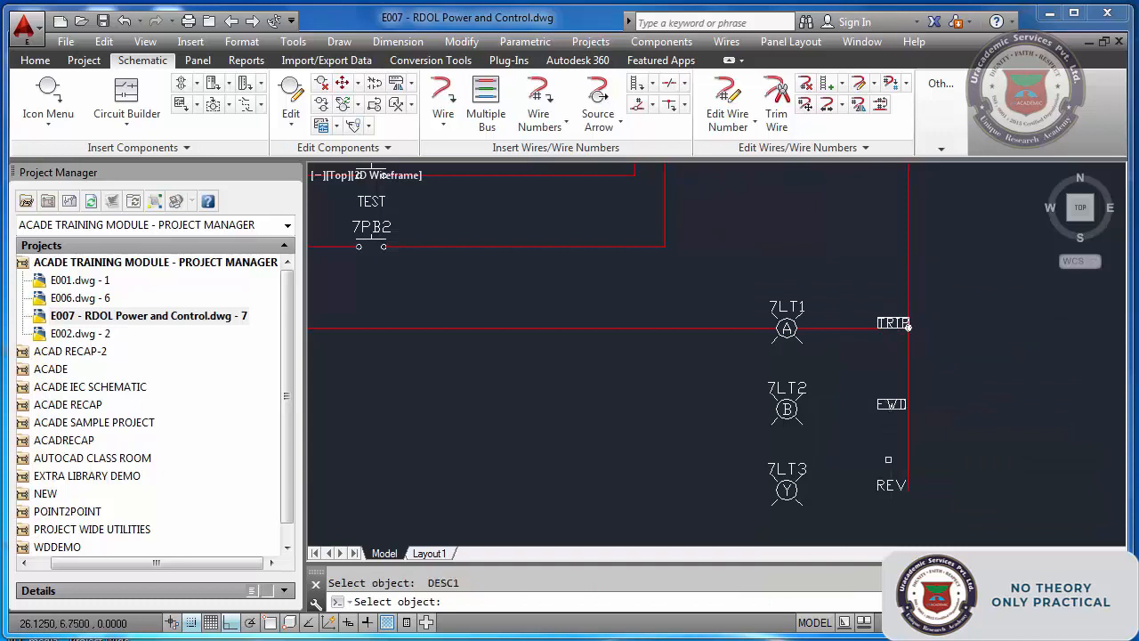
text(to)
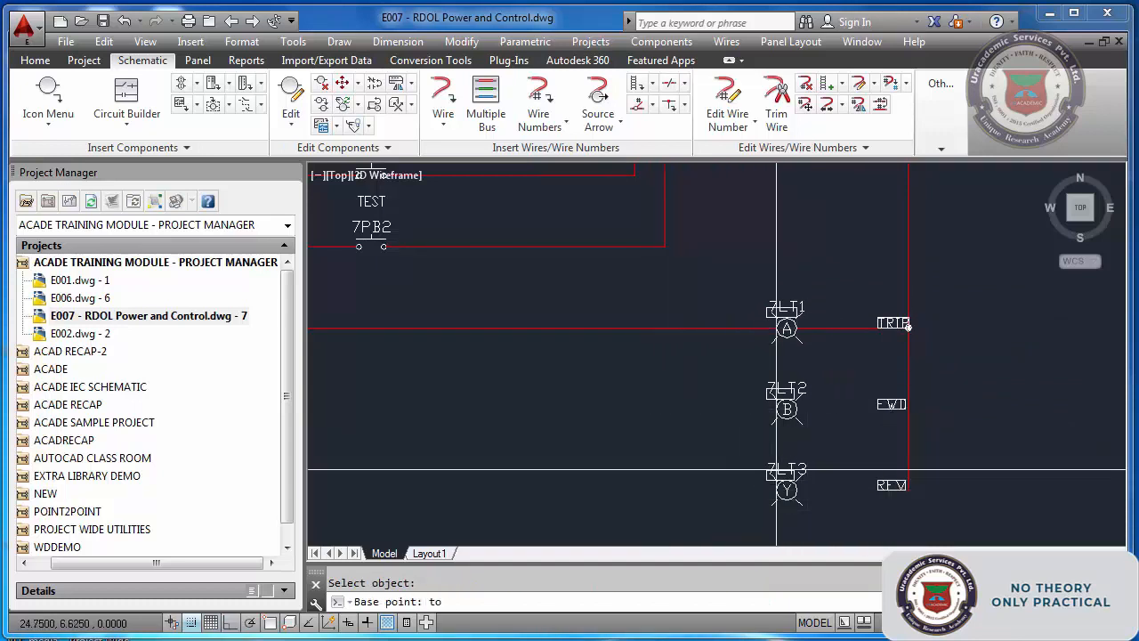
click(908, 327)
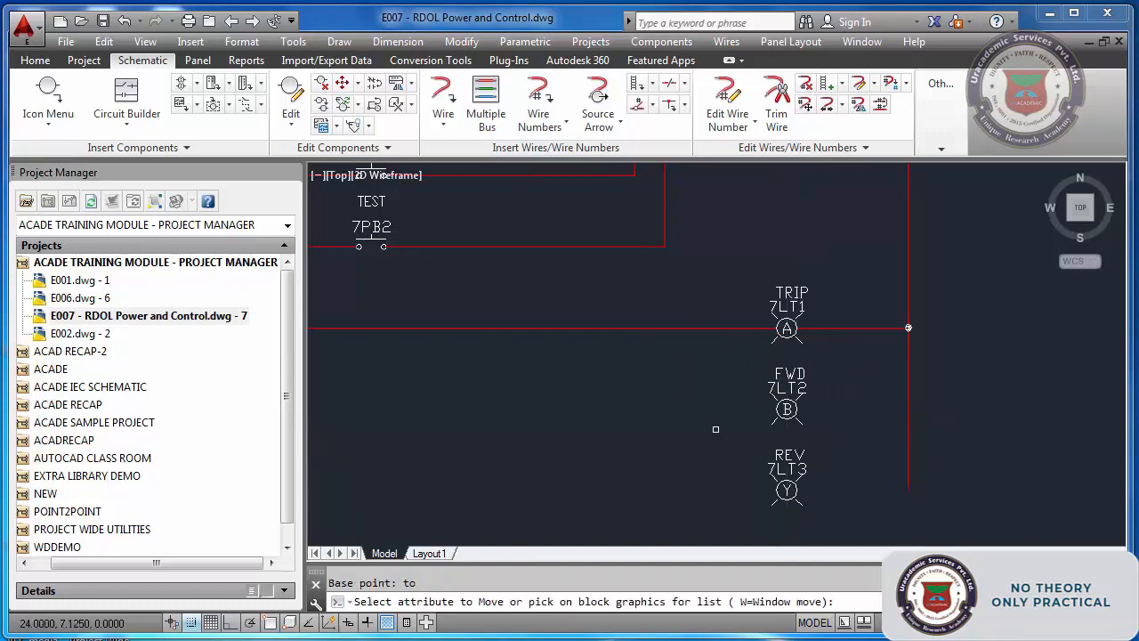
key(Escape)
Draw a horizontal wire from the left rail to the right rail through the blue FWD pilot light 7LT2
scroll(716, 423, down, 3)
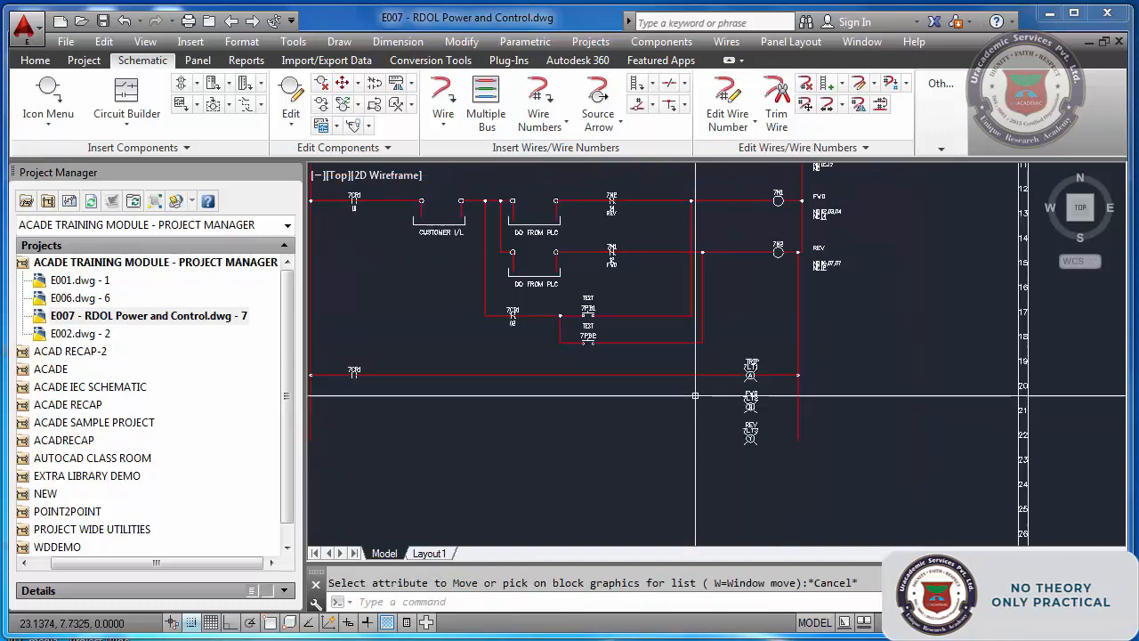
click(443, 95)
scroll(540, 329, down, 2)
scroll(540, 329, up, 2)
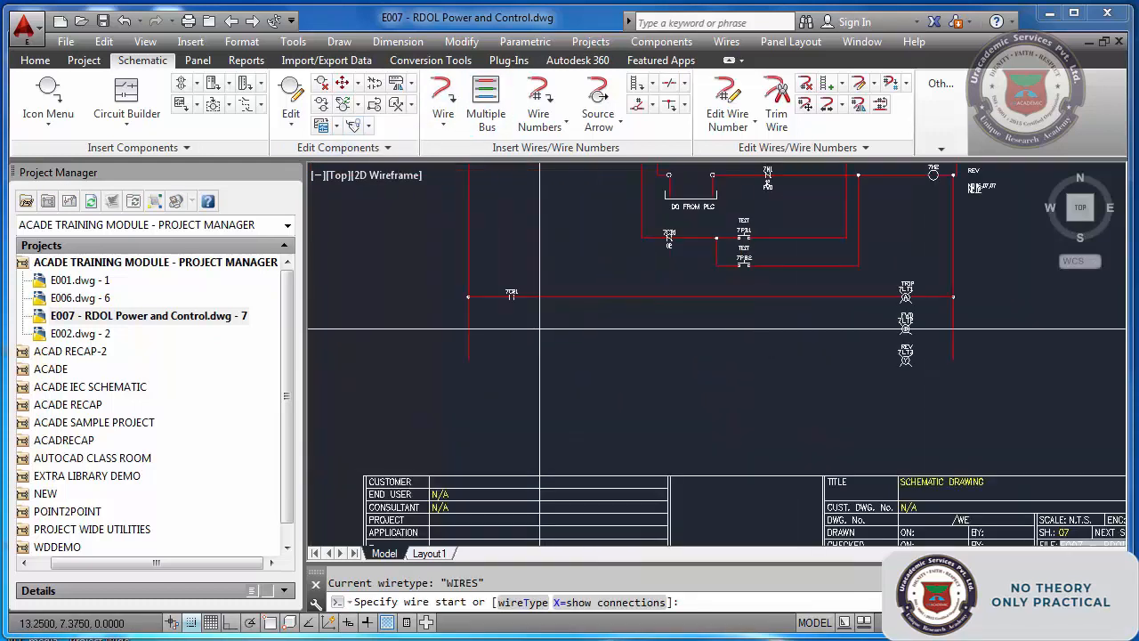
click(468, 328)
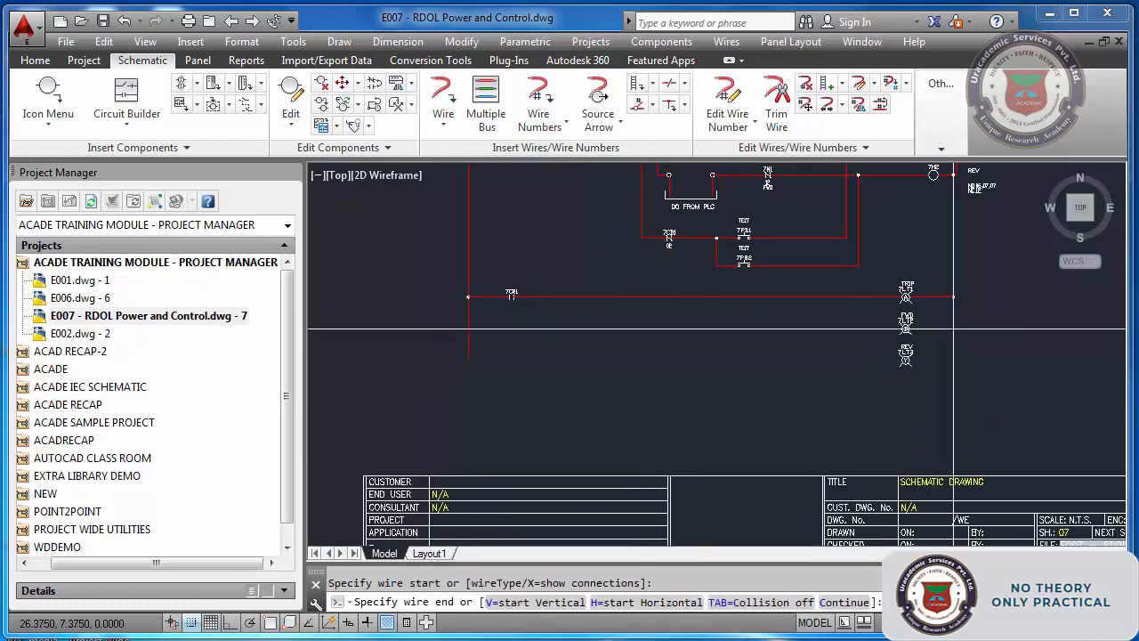
click(953, 329)
key(Escape)
Draw a horizontal wire joining the lower ends of both rails through the yellow REV pilot light 7LT3
key(Return)
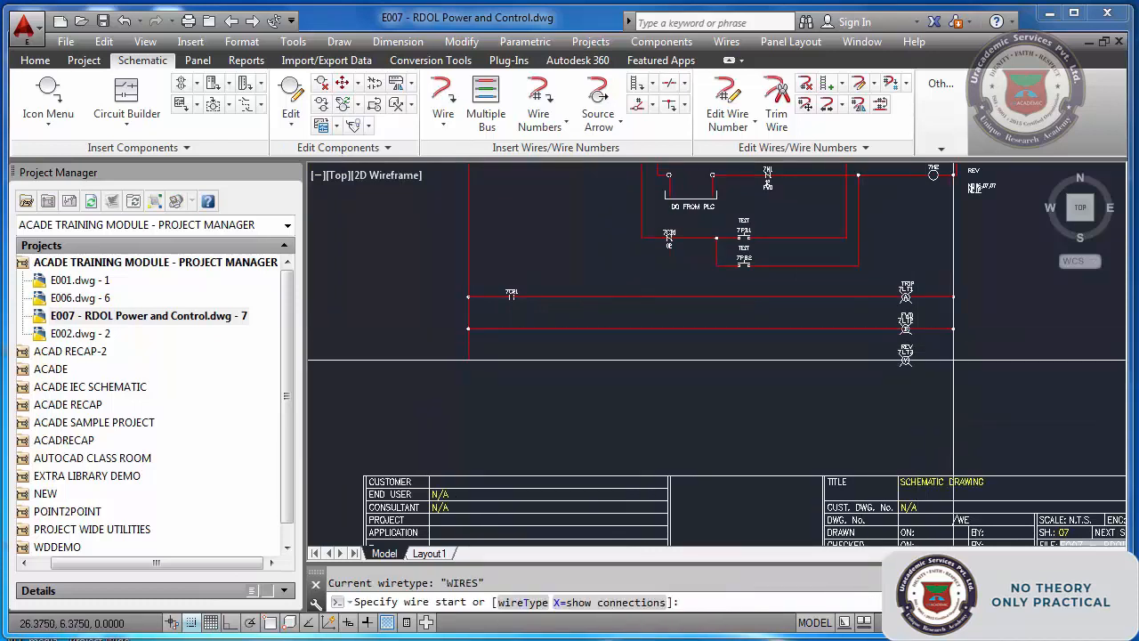
click(468, 360)
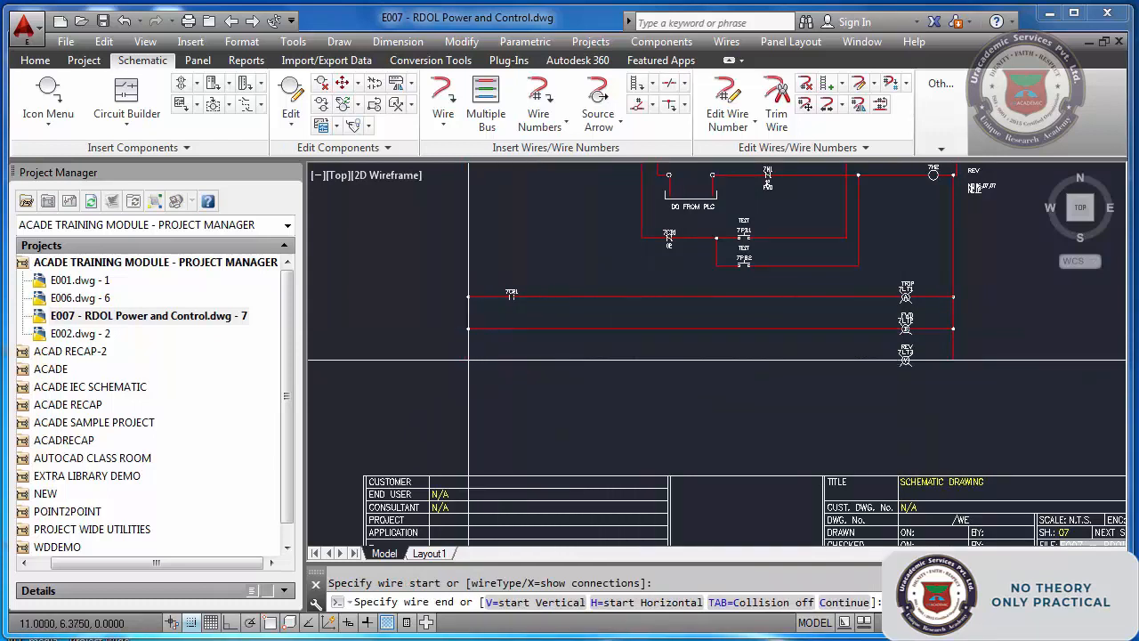
click(953, 361)
key(Escape)
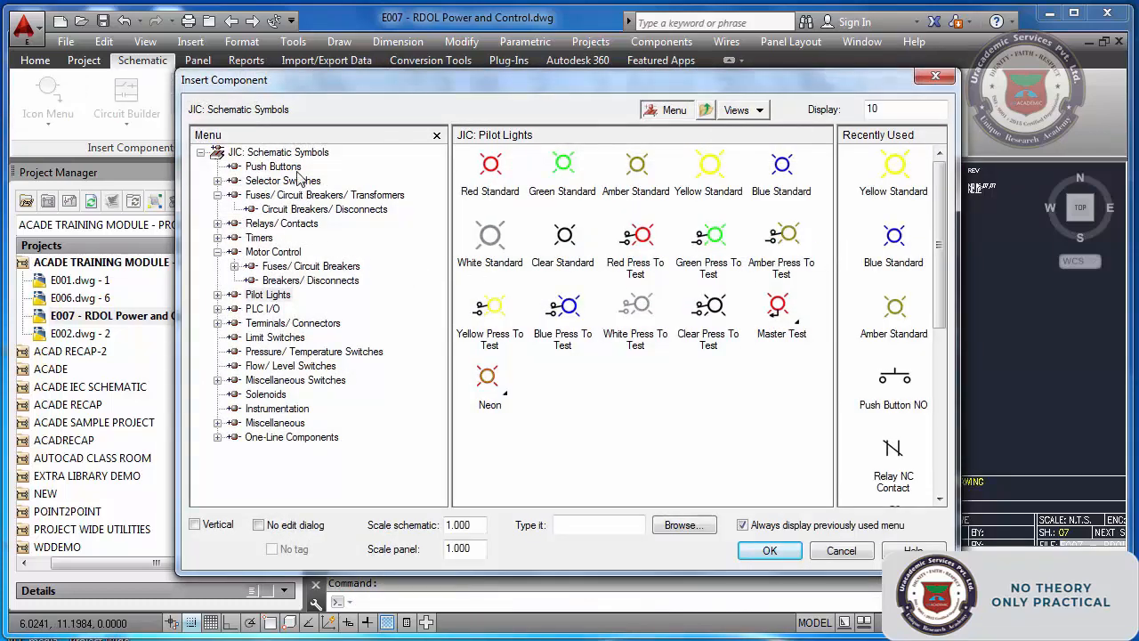
Copy the 7M1 contact from the REV coil rung onto the FWD light rung directly below contact 7CR1, keeping tag 7M1 and repeating the insertion
key(Escape)
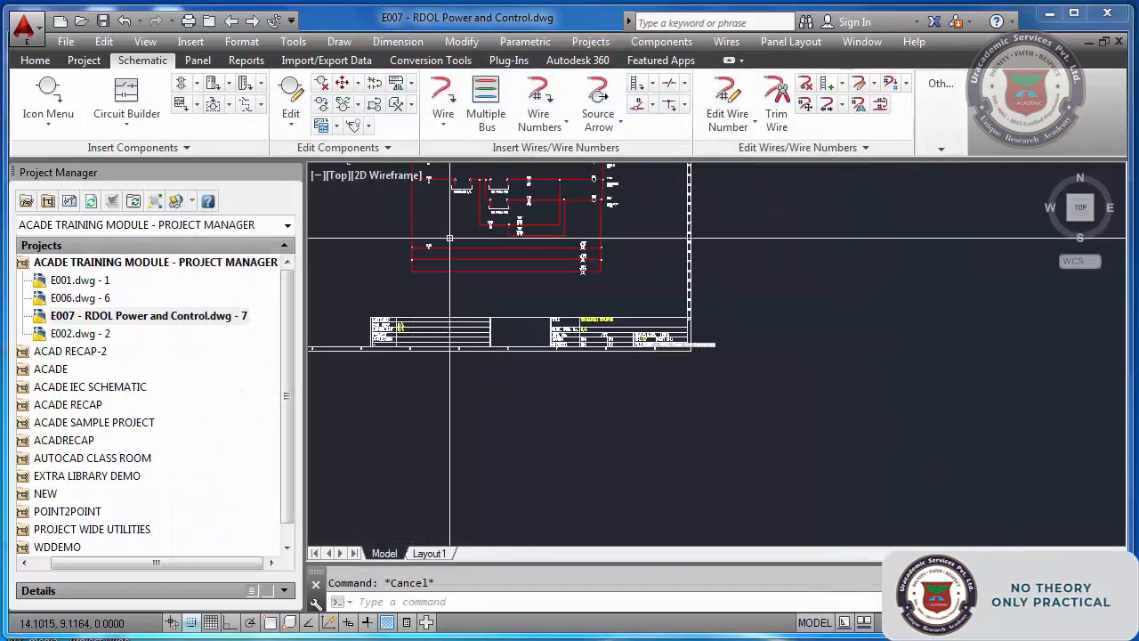
scroll(391, 196, up, 4)
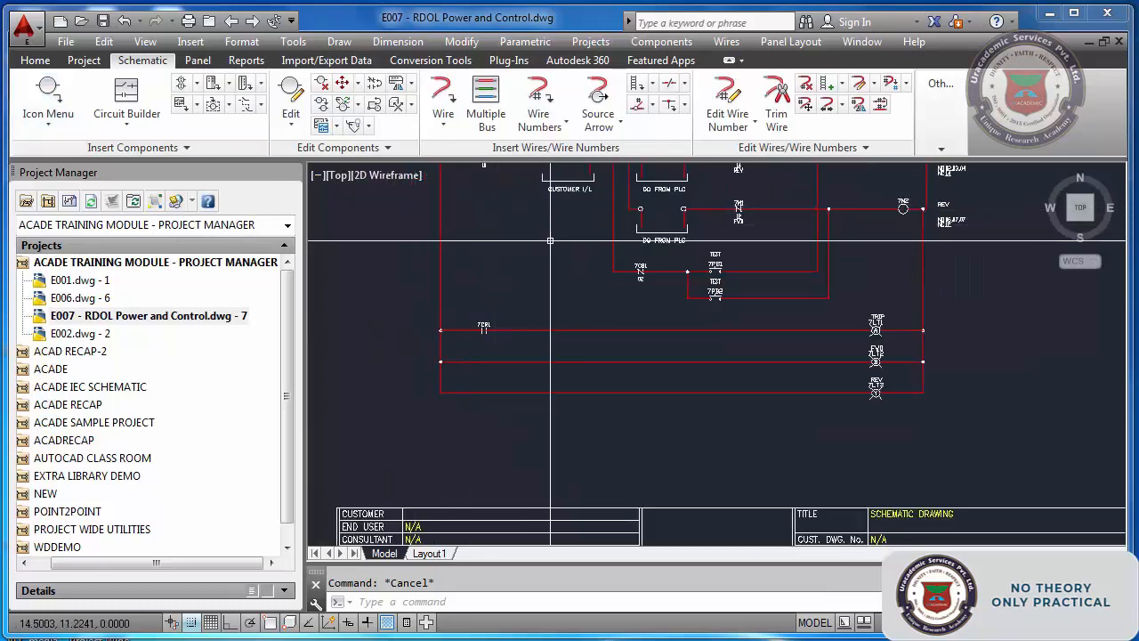
scroll(744, 203, up, 4)
scroll(743, 203, down, 2)
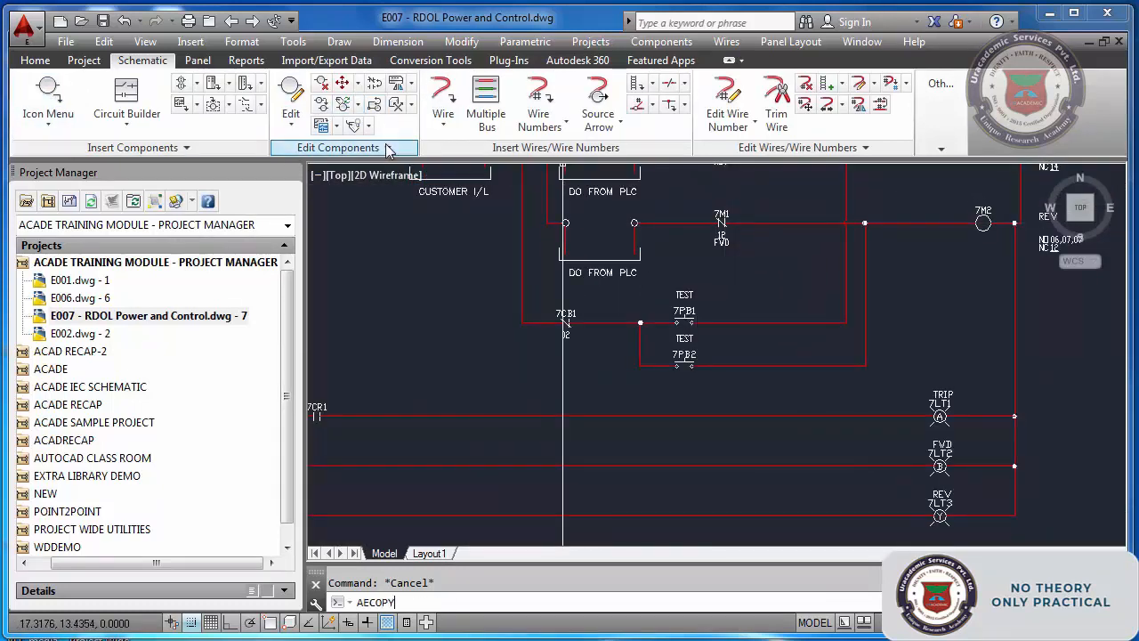
key(Return)
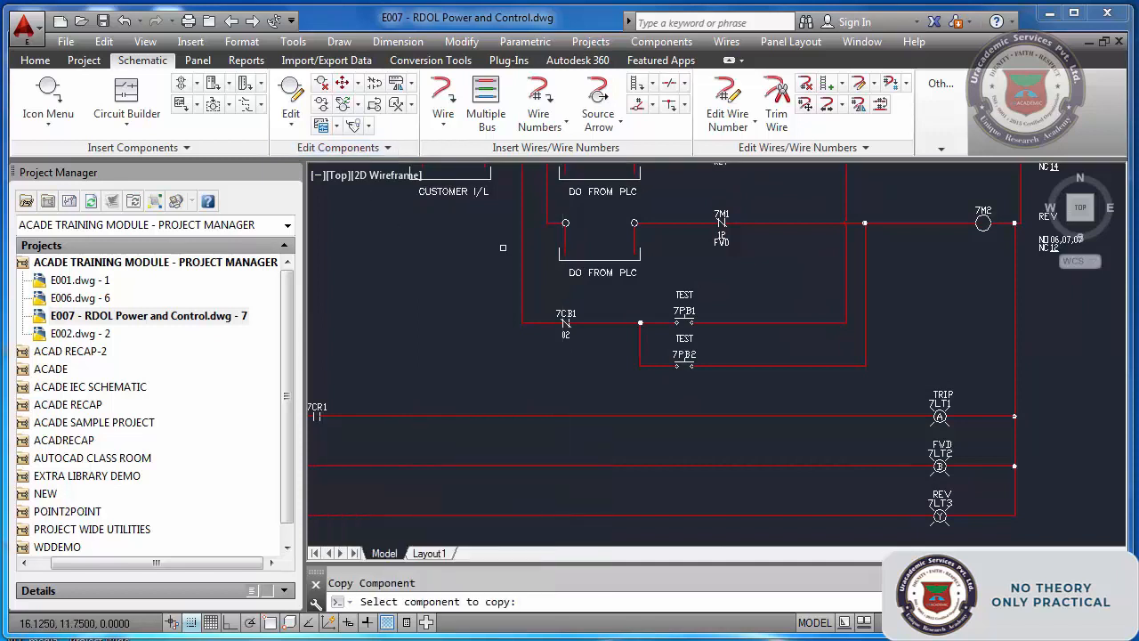
click(721, 217)
scroll(528, 369, up, 3)
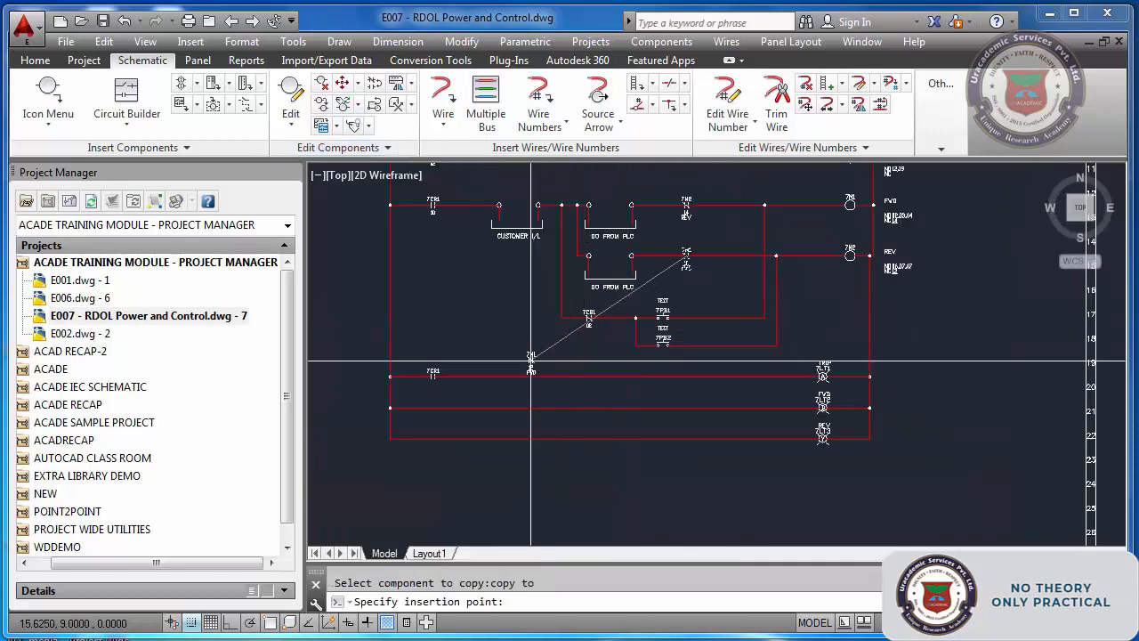
click(436, 406)
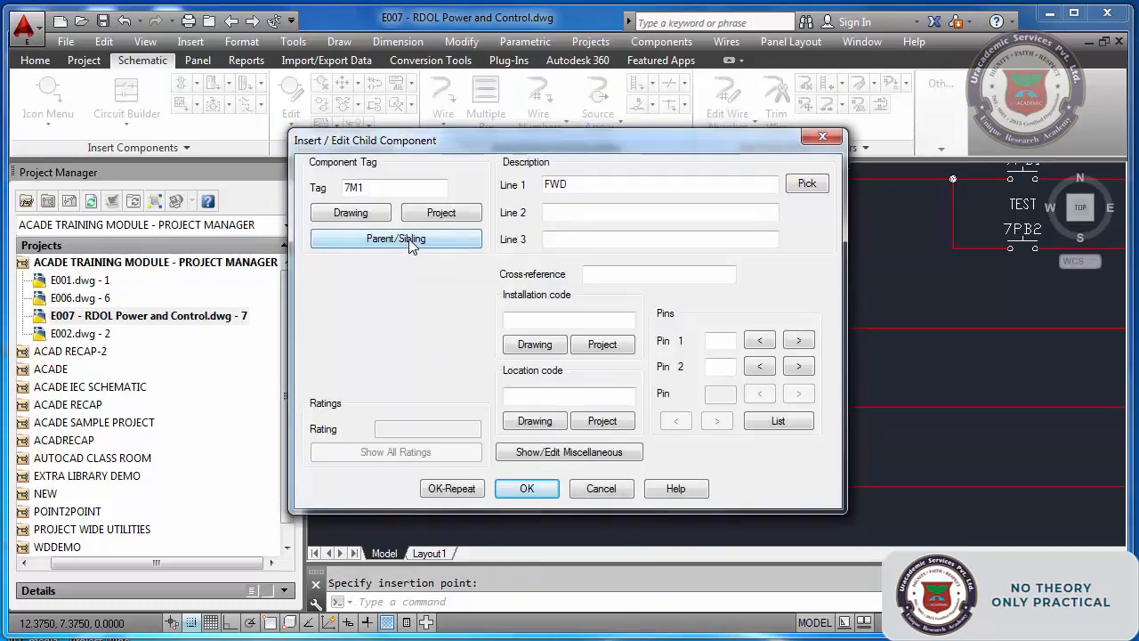
click(451, 489)
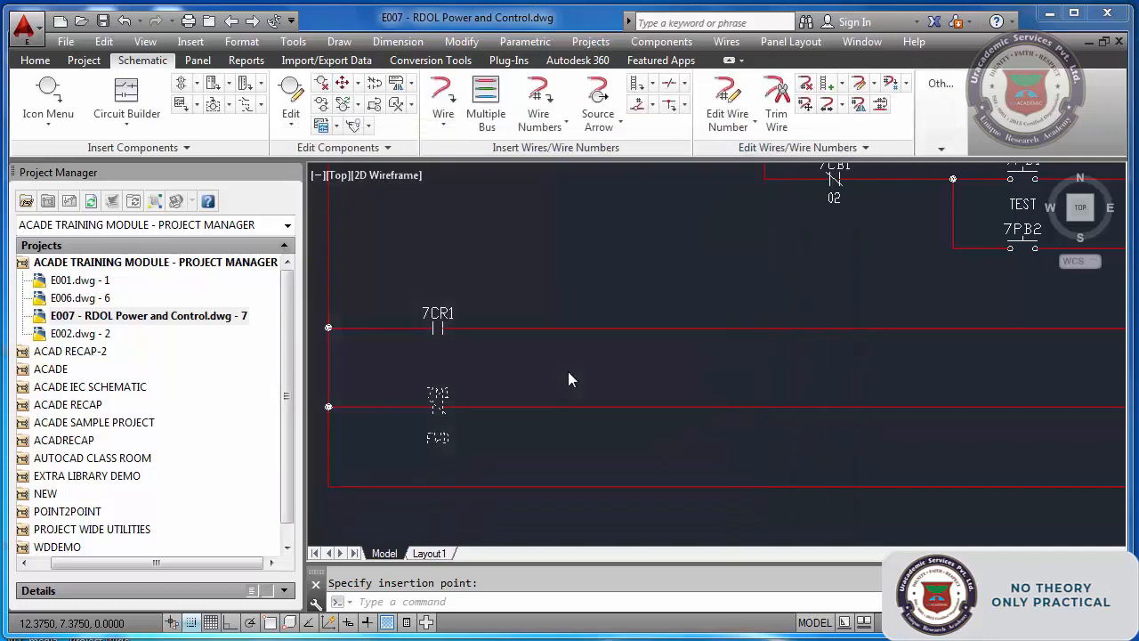
Place the repeated contact on the REV light rung directly below 7M1 and link it to the parent REV coil 7M2
scroll(534, 400, up, 3)
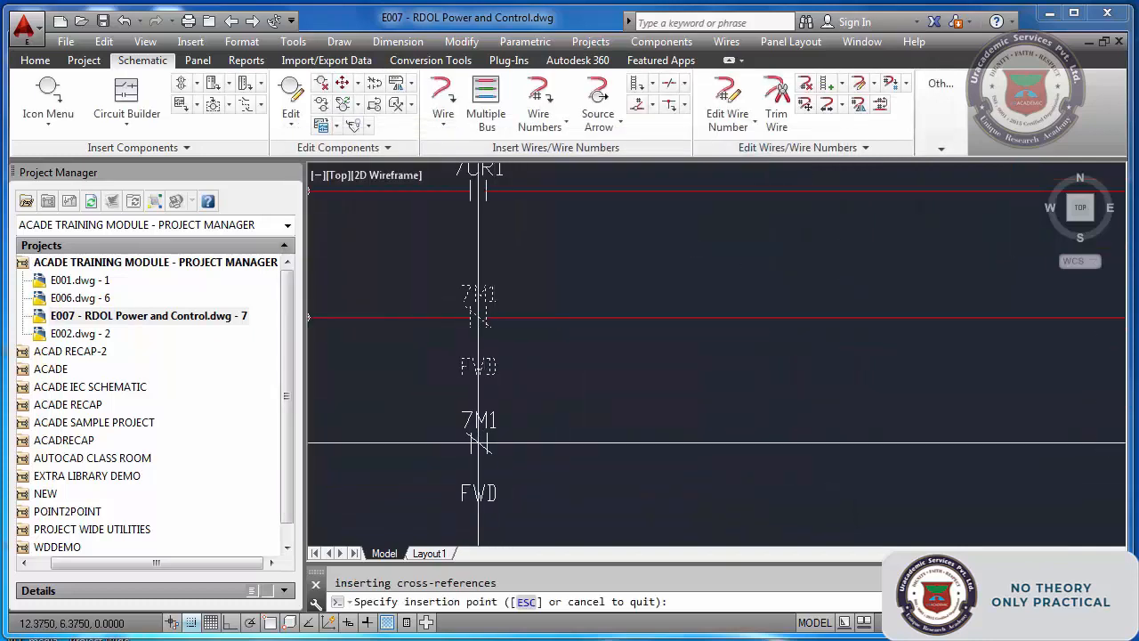
click(478, 442)
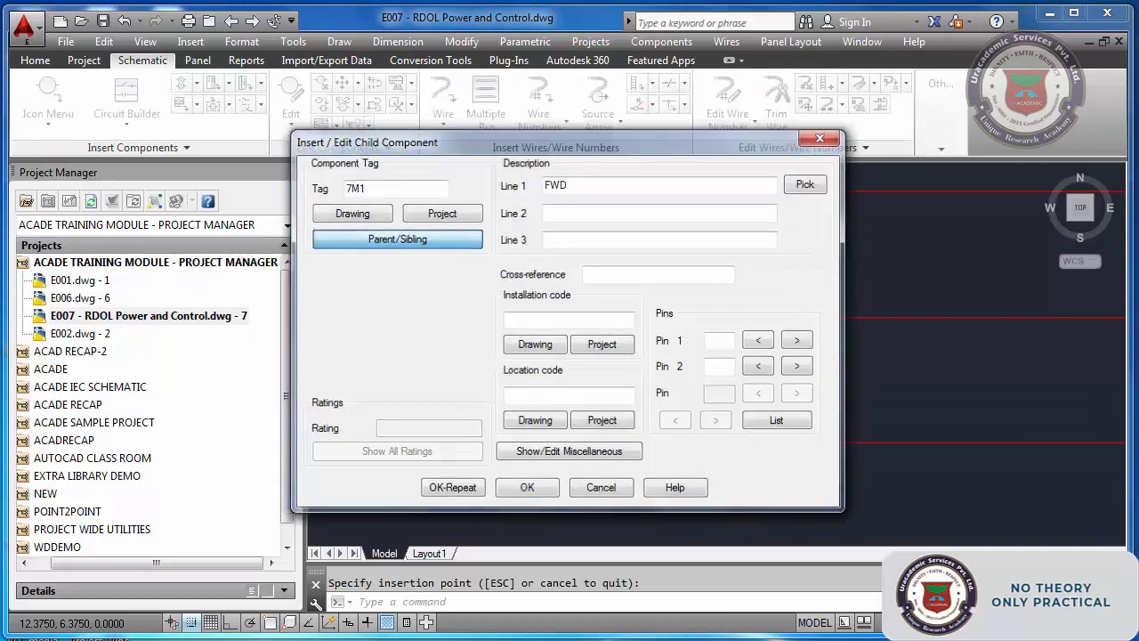
click(387, 239)
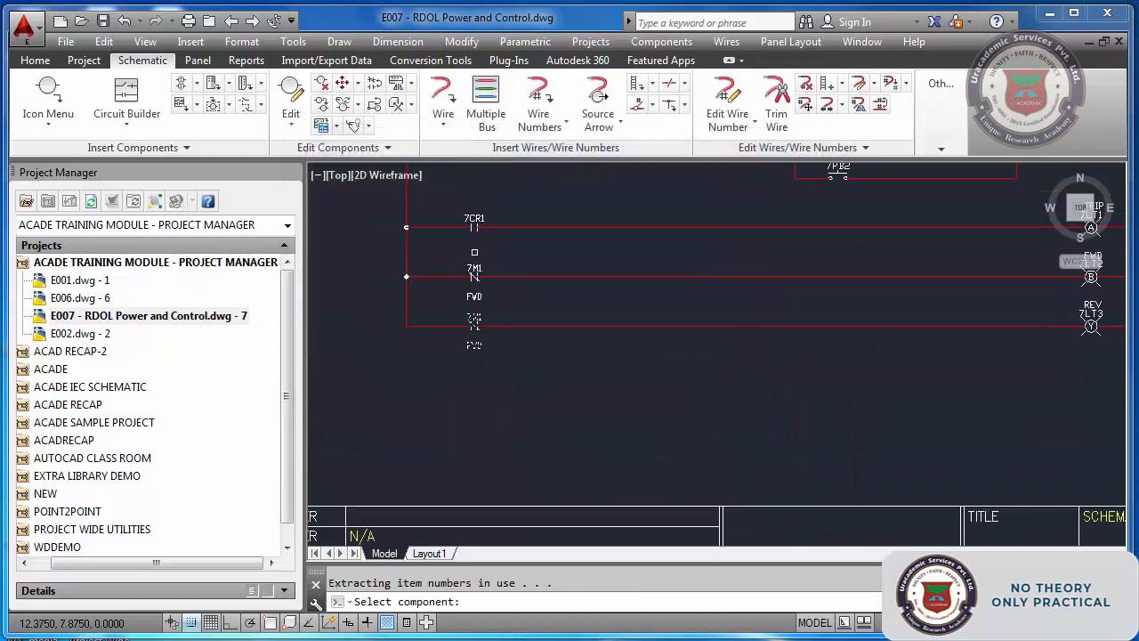
scroll(730, 293, down, 4)
scroll(906, 186, up, 4)
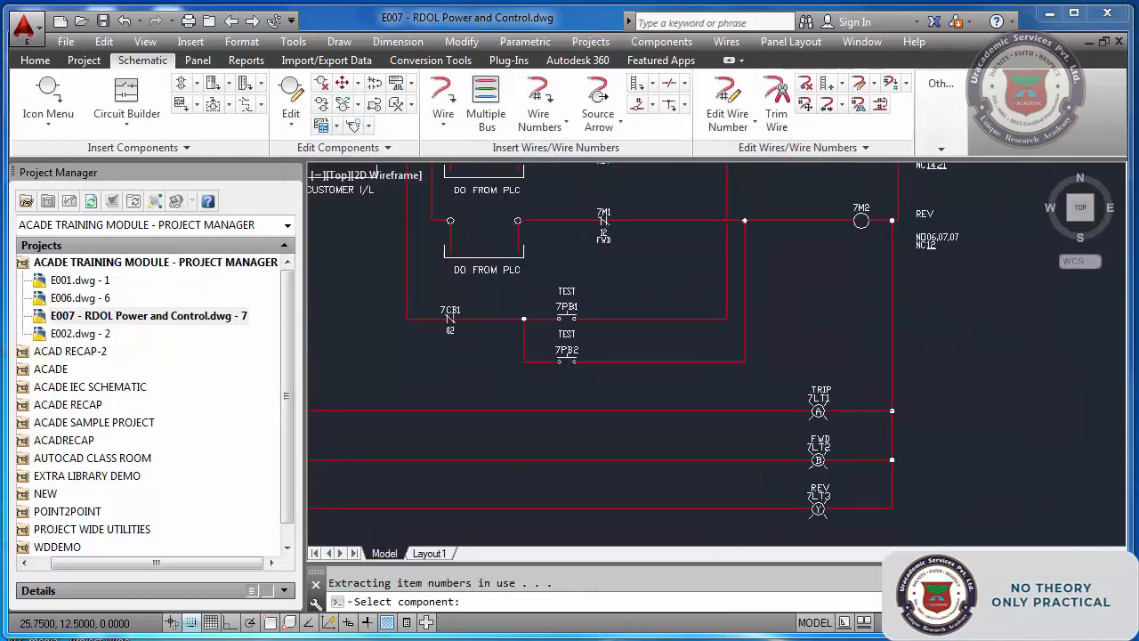
click(860, 222)
click(531, 488)
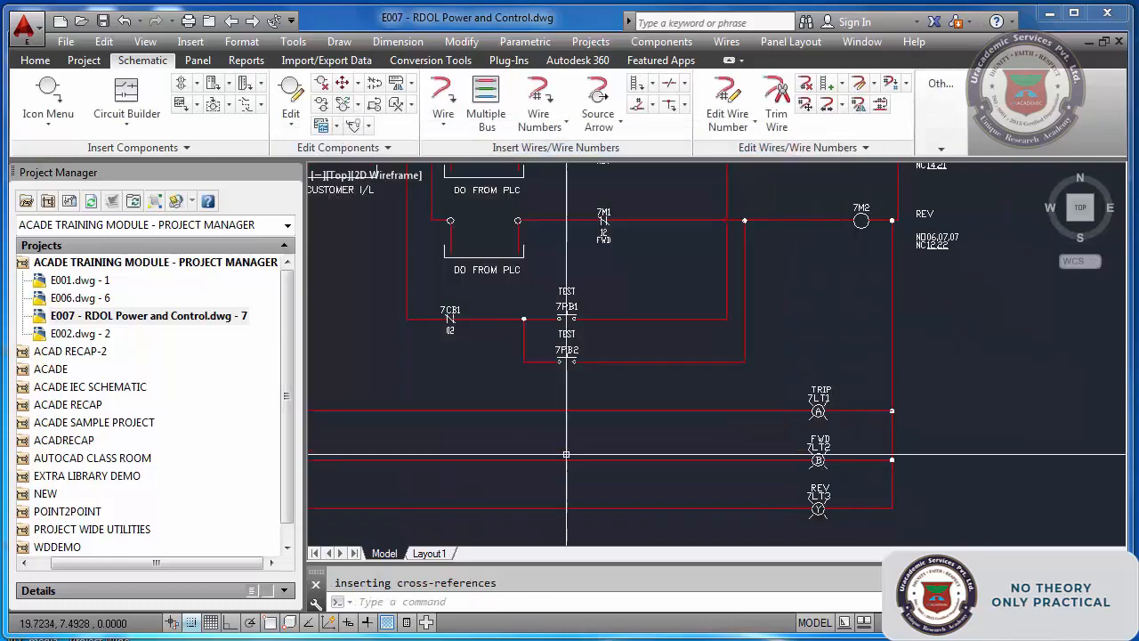
Toggle the 7M1 and 7M2 contacts on the FWD and REV light rungs from normally closed to normally open
scroll(466, 455, up, 3)
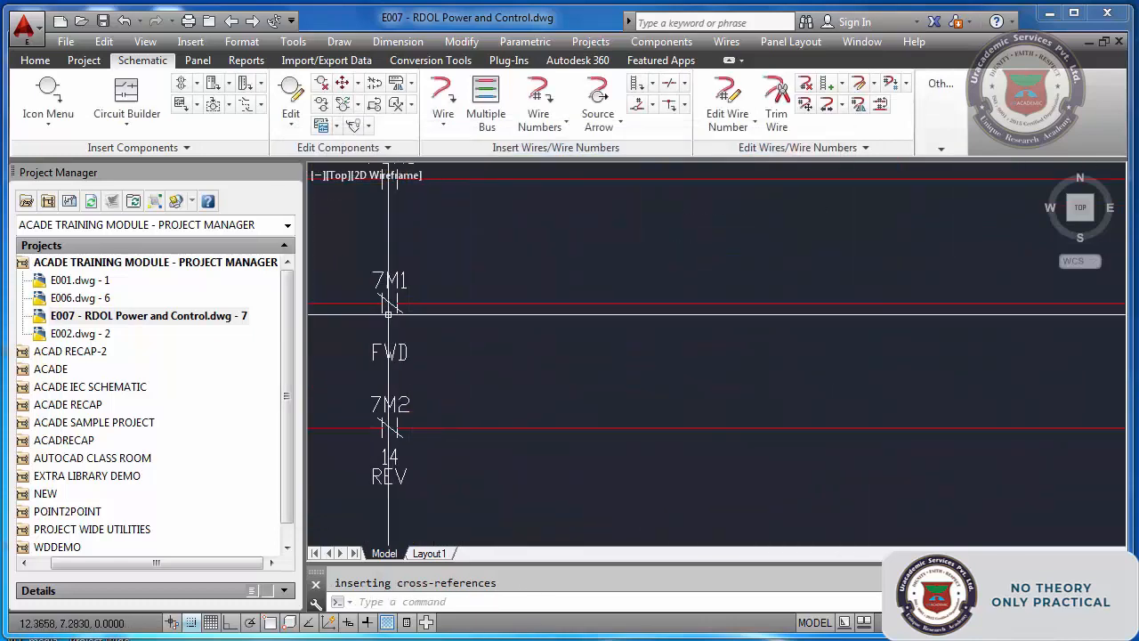
key(Escape)
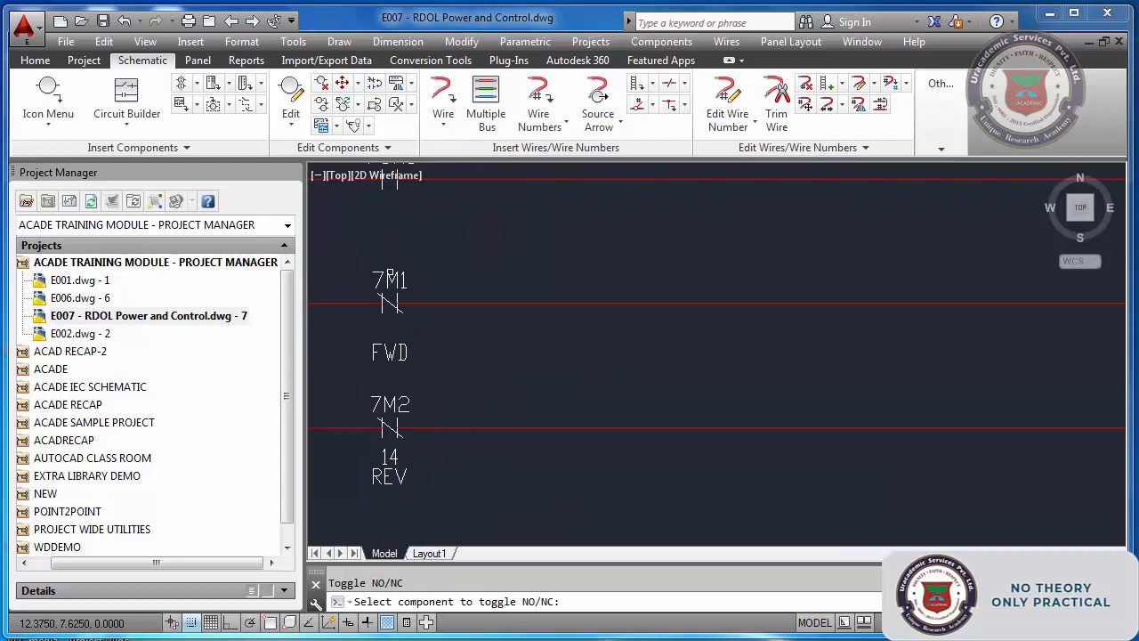
click(390, 302)
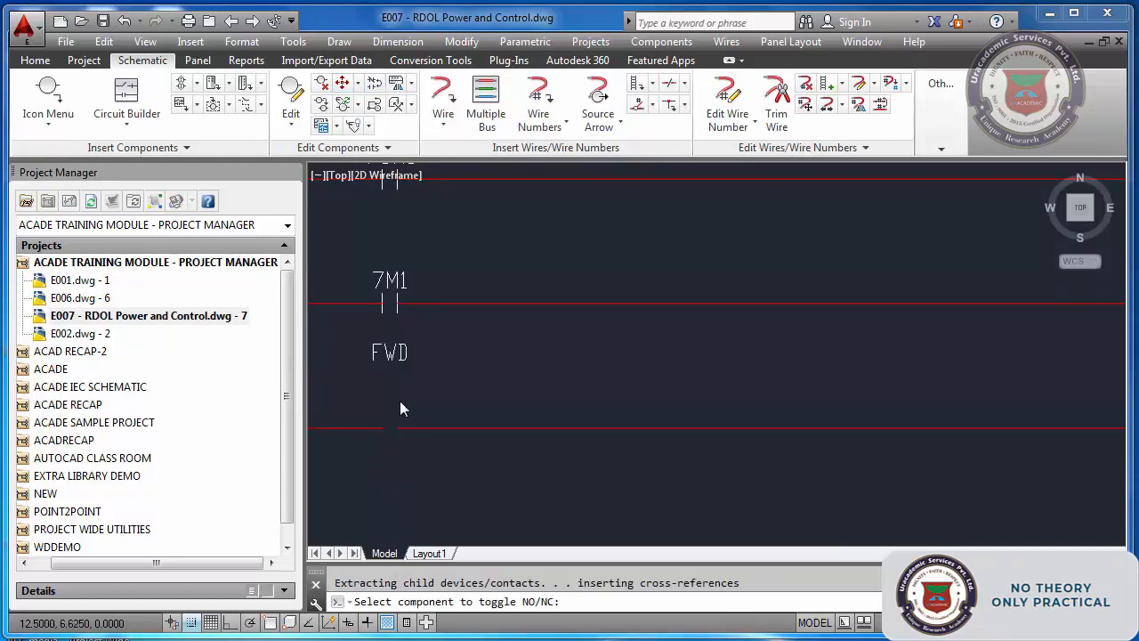
key(Escape)
Zoom to the drawing extents and save the drawing
scroll(460, 359, down, 5)
text(z)
key(Return)
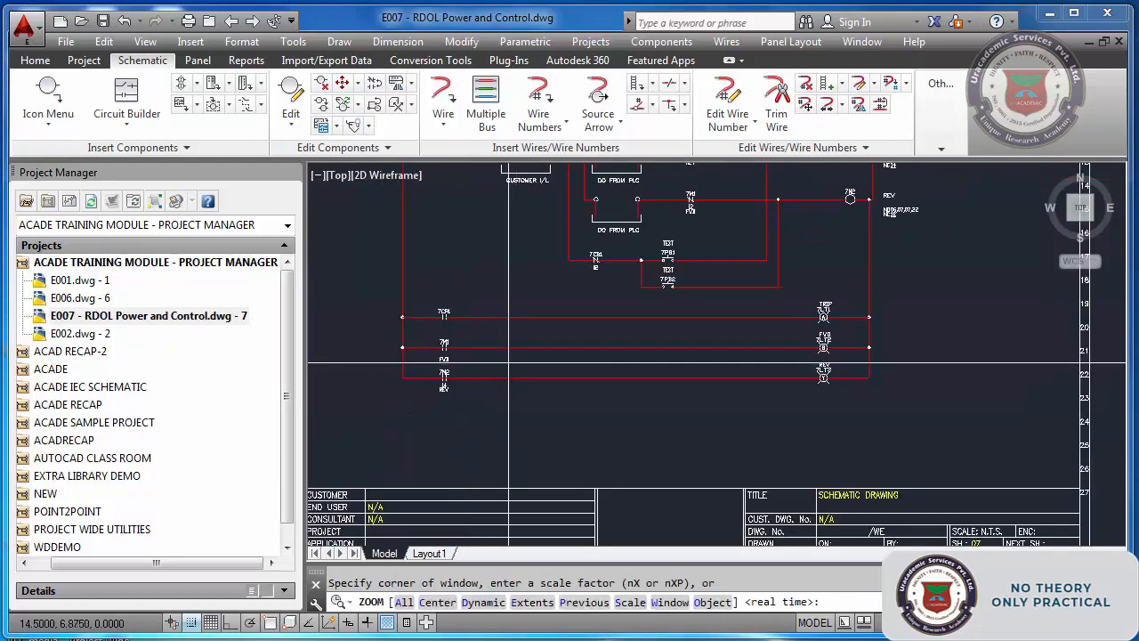
text(e)
key(Return)
text(e)
key(Return)
key(ctrl+s)
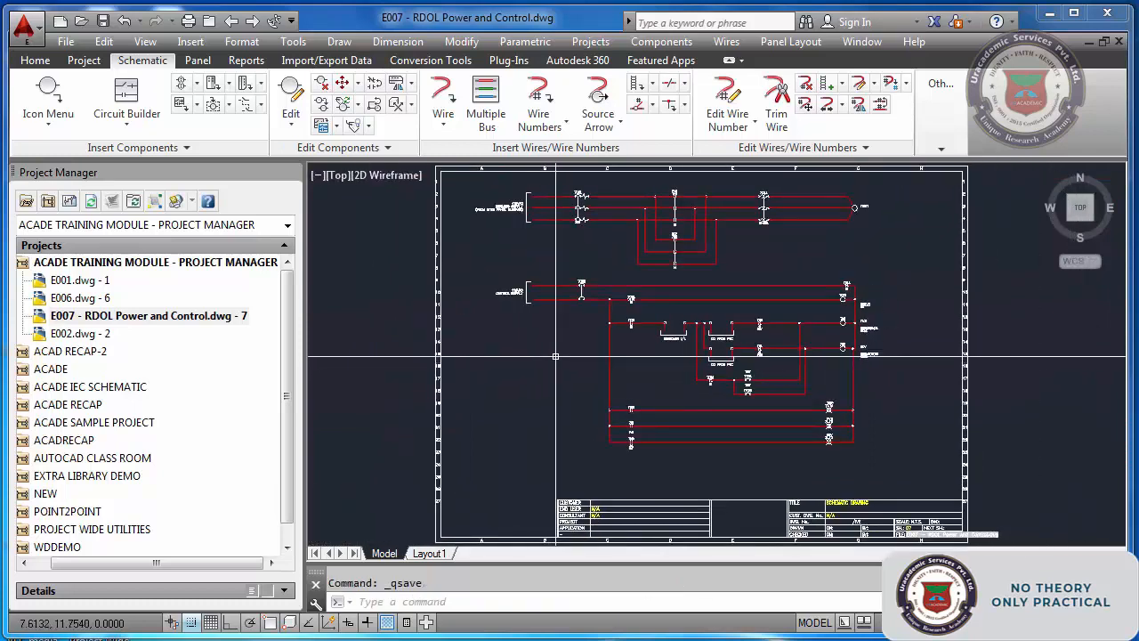
Examine the finished control rungs and the NO/NC cross-references beside coils 7CR1, 7M1 and 7M2
scroll(703, 330, up, 5)
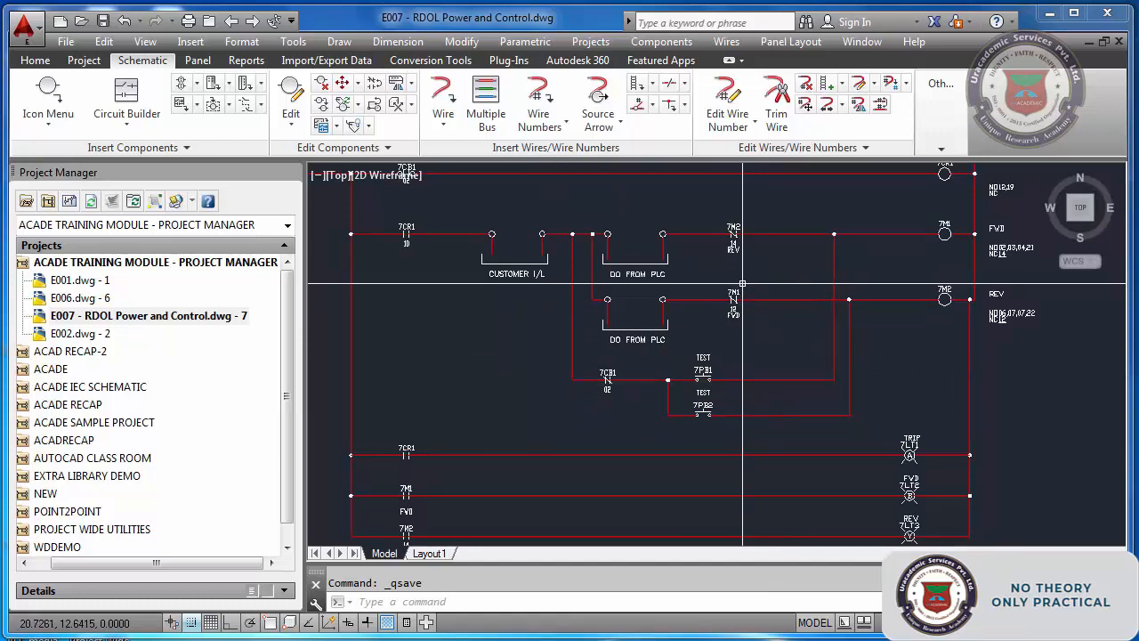
text(Z)
key(Return)
text(E)
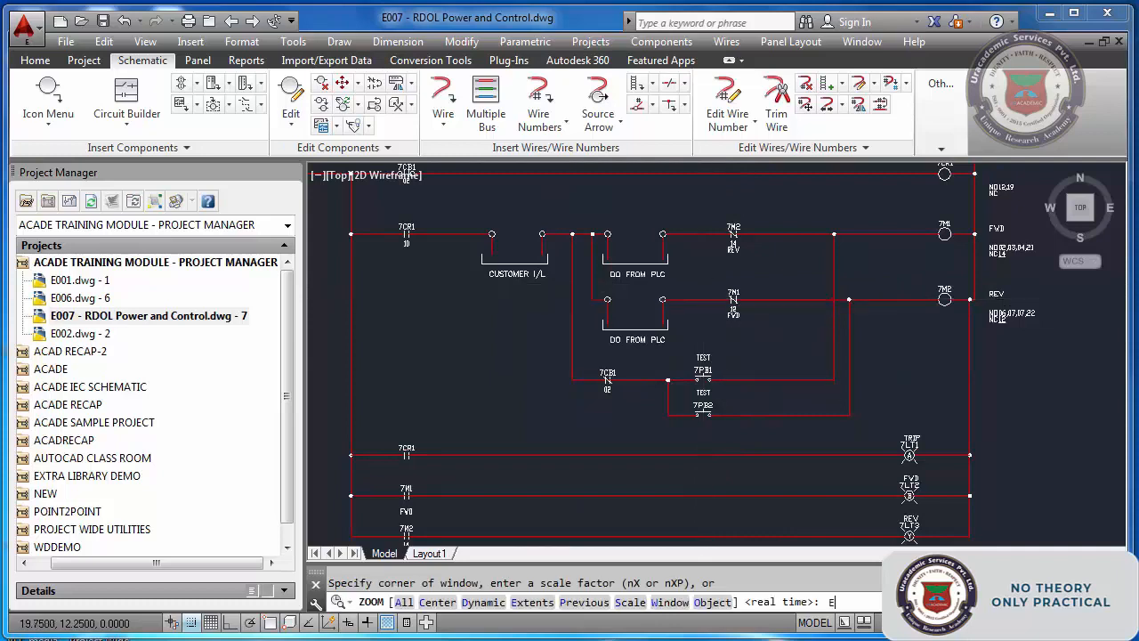
key(Return)
scroll(840, 419, up, 5)
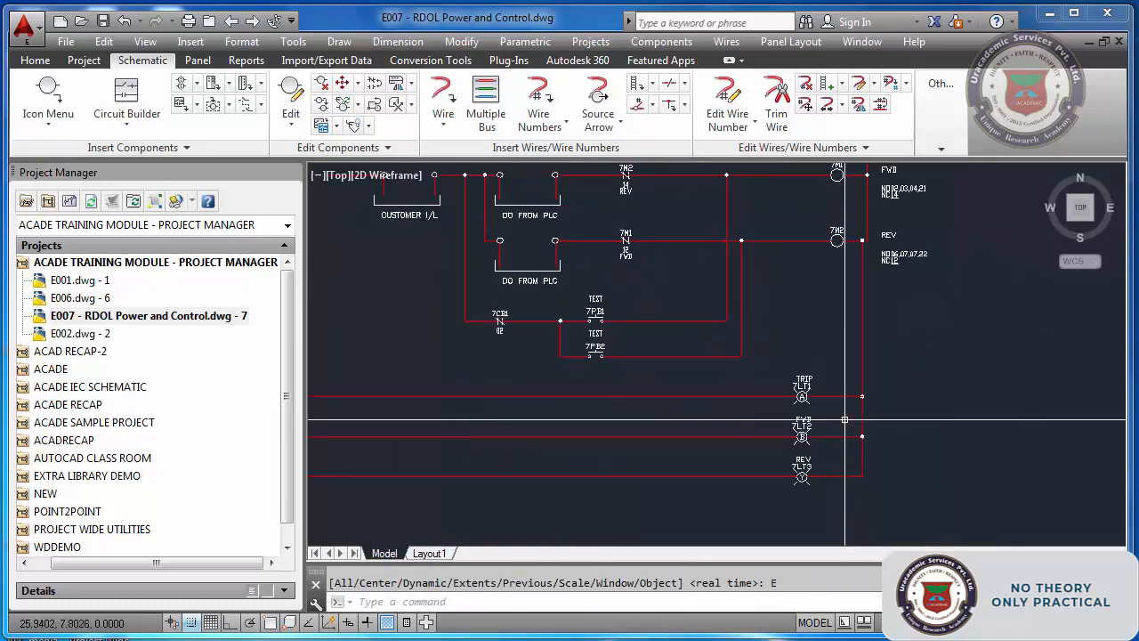
scroll(832, 414, down, 4)
scroll(804, 382, up, 7)
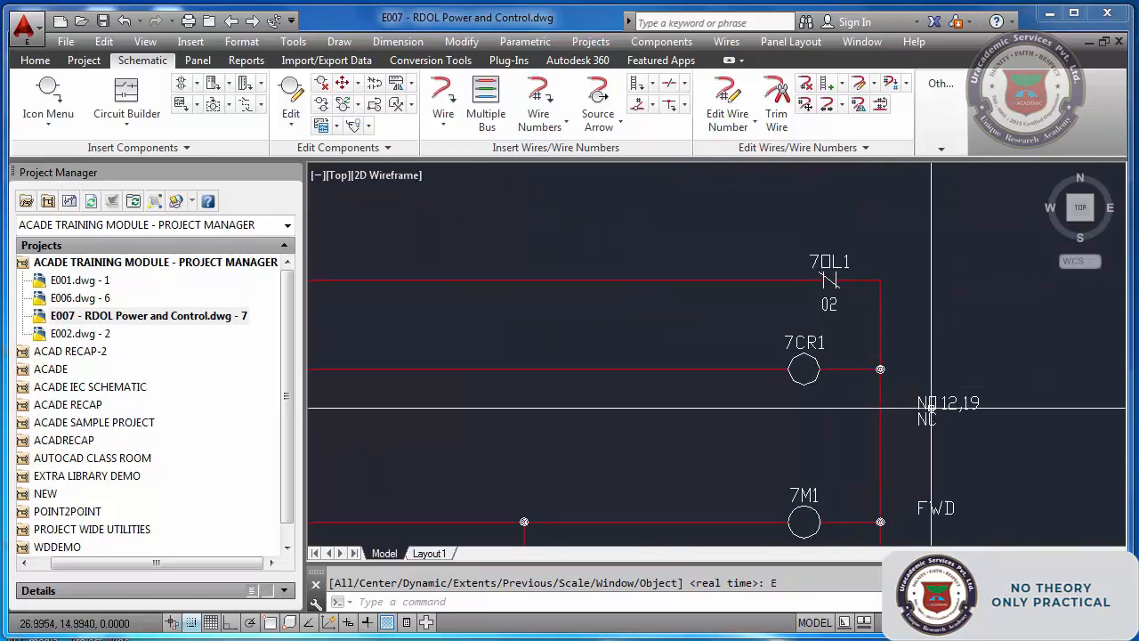
key(Escape)
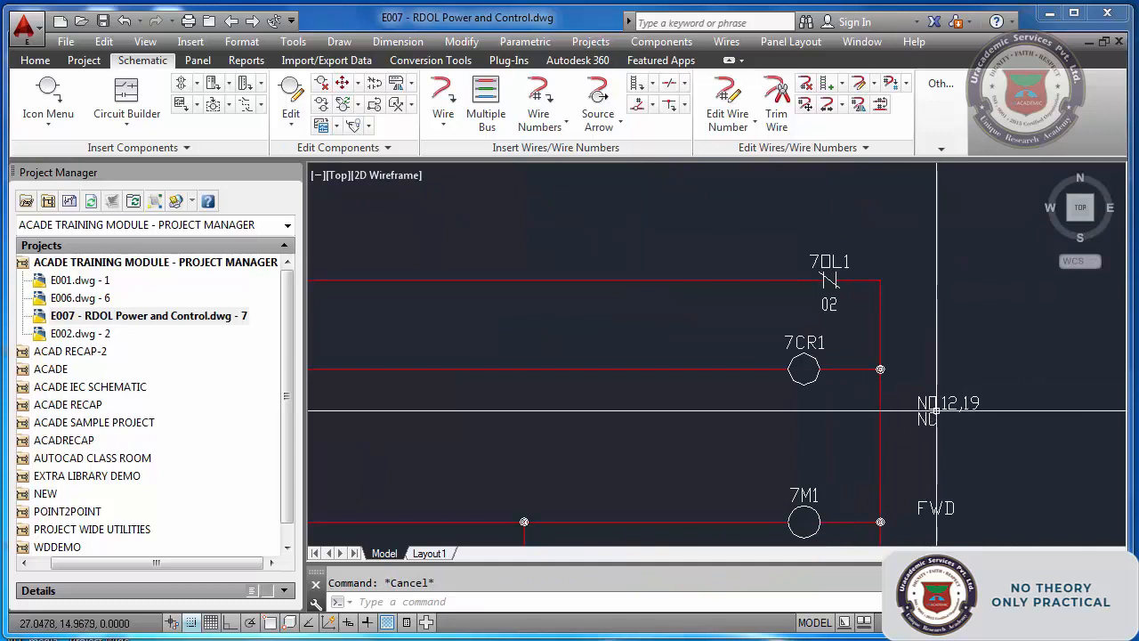
scroll(936, 411, down, 3)
scroll(953, 465, up, 4)
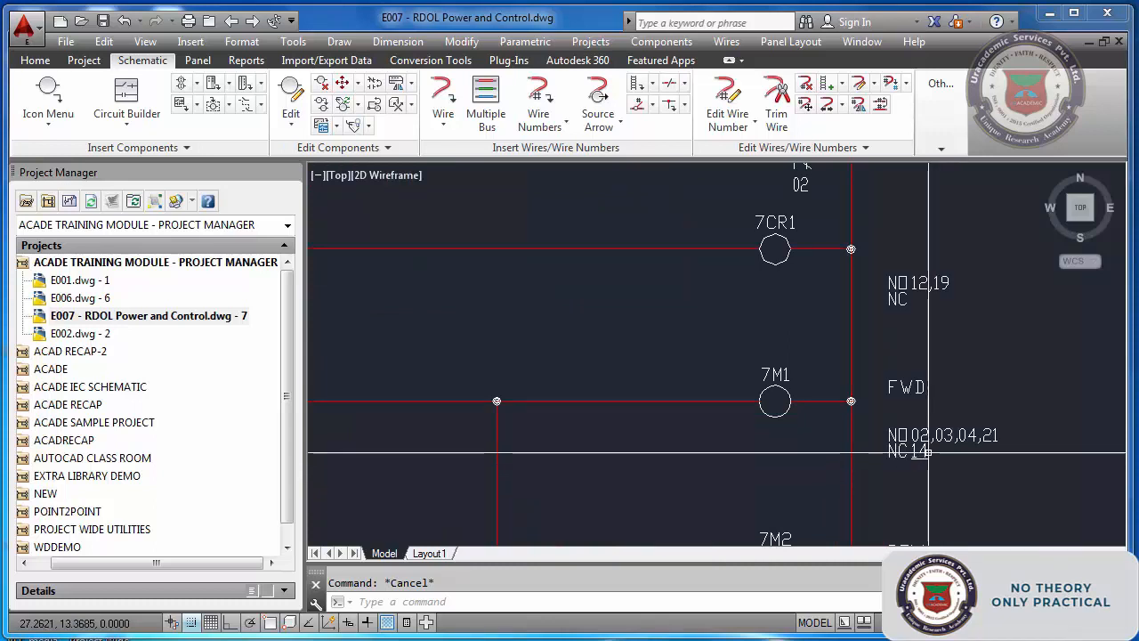
scroll(936, 454, down, 2)
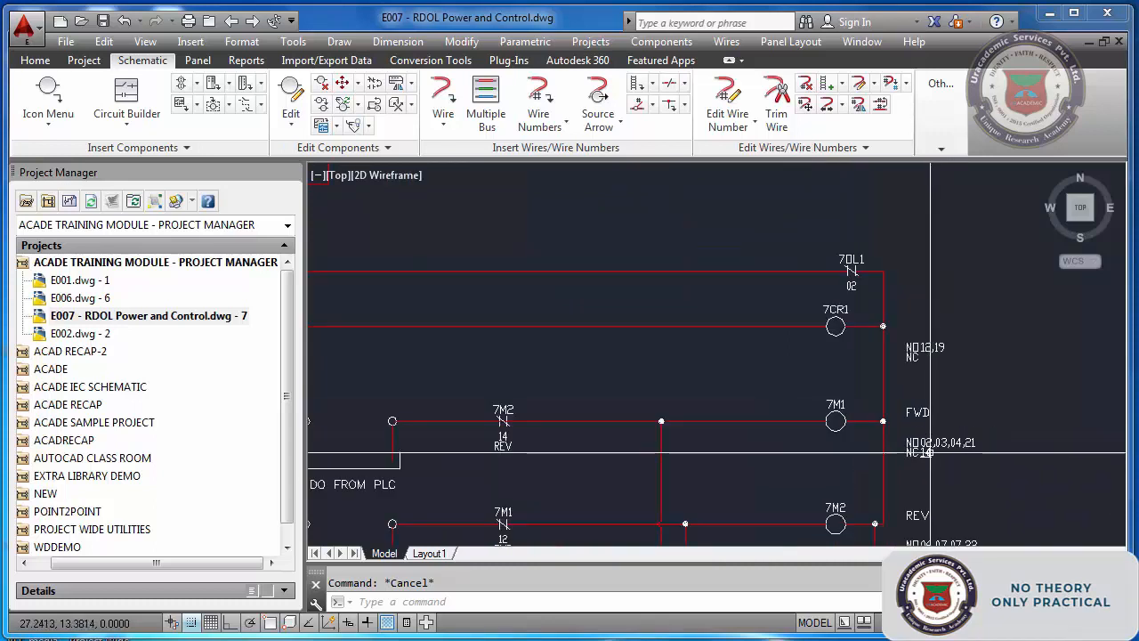
Check the 7M1 and 7M2 power contacts' line references in the power circuit against the cross-references beside the coils
scroll(939, 452, down, 3)
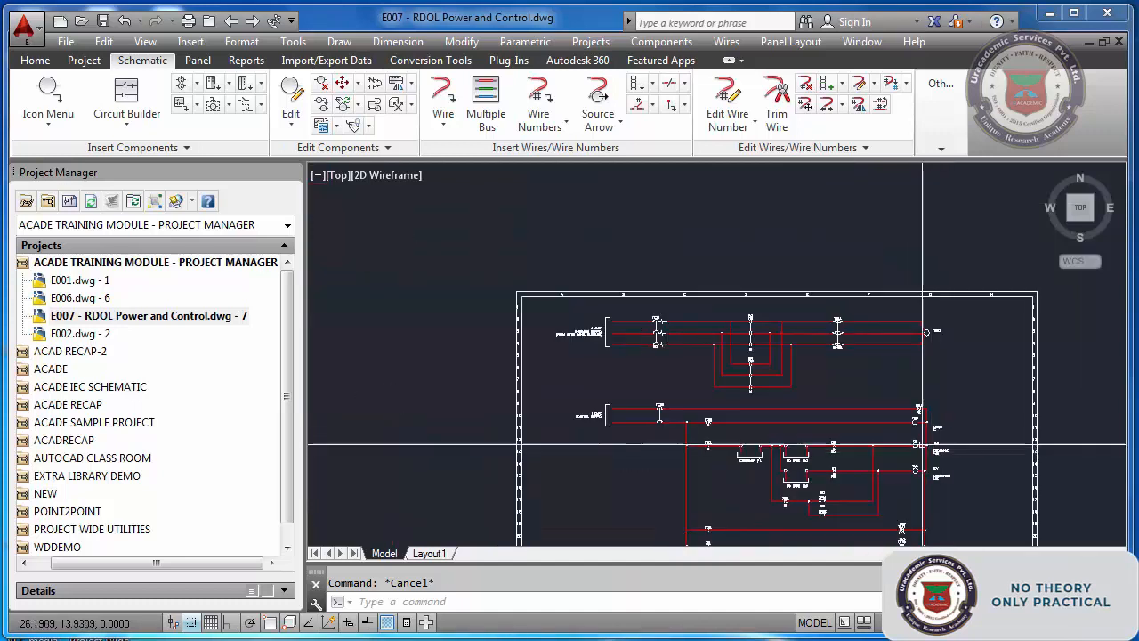
scroll(758, 328, up, 2)
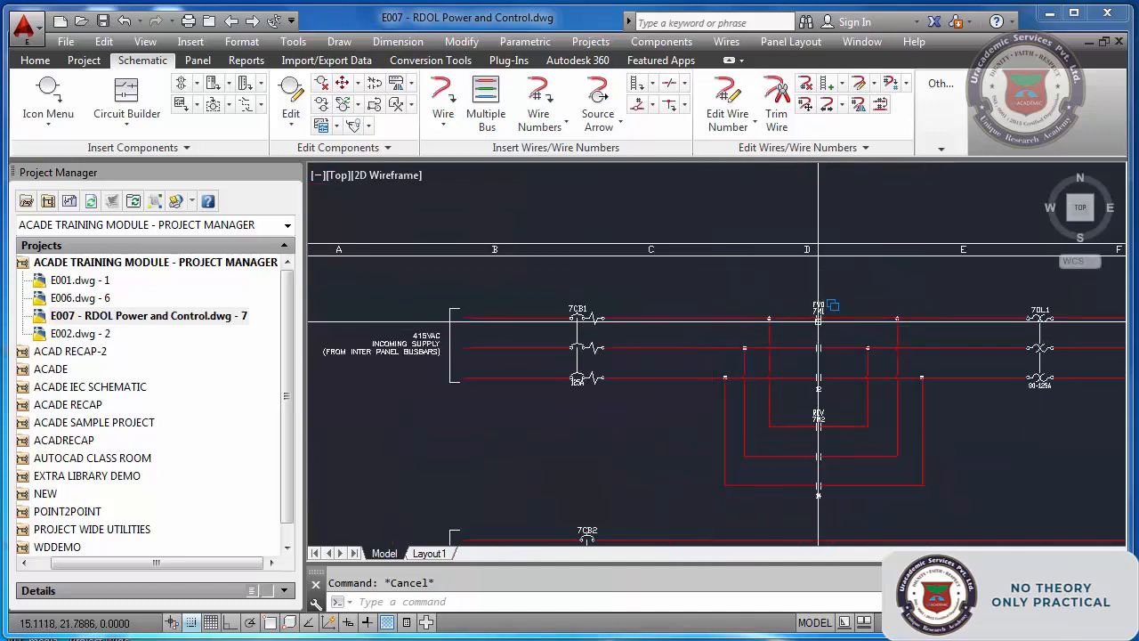
scroll(508, 368, down, 2)
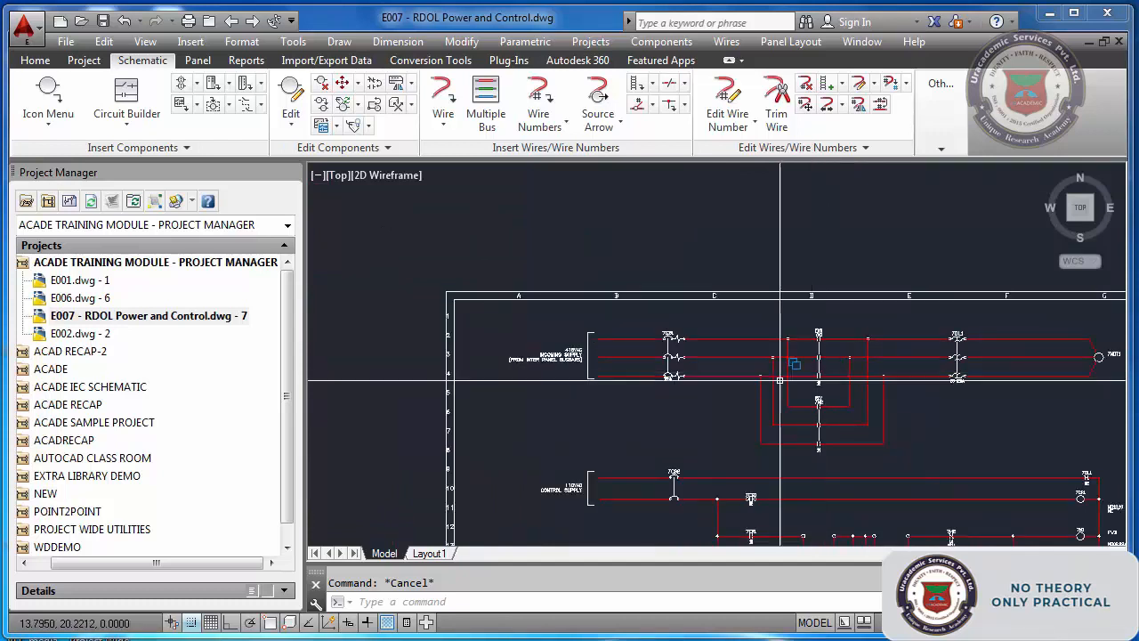
scroll(508, 368, up, 2)
click(400, 301)
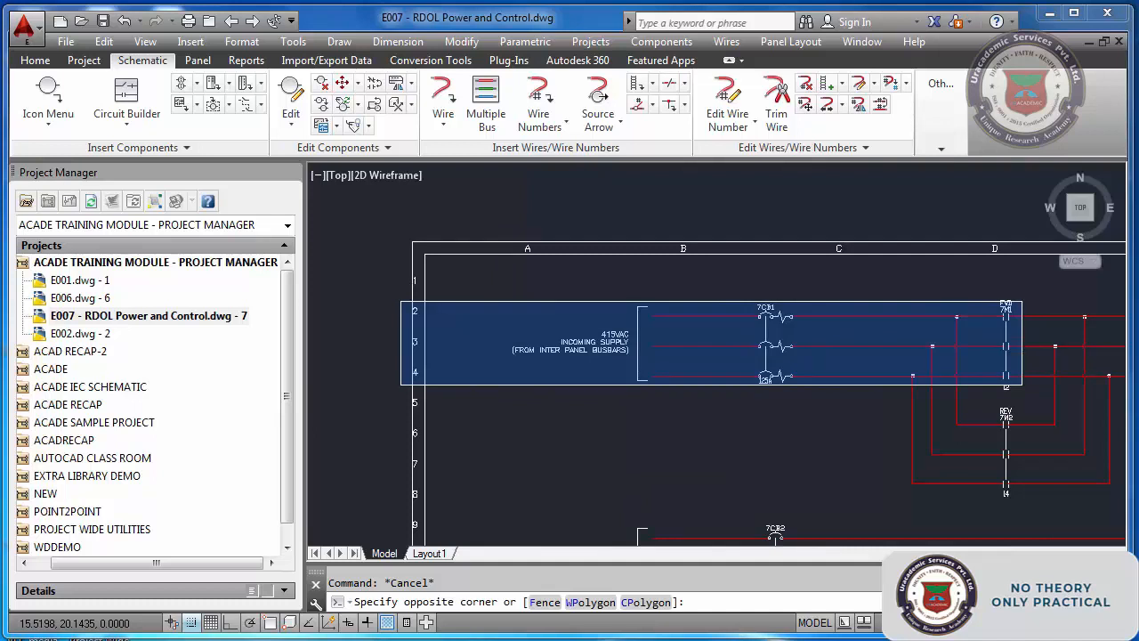
key(Escape)
scroll(954, 418, down, 3)
scroll(954, 419, up, 3)
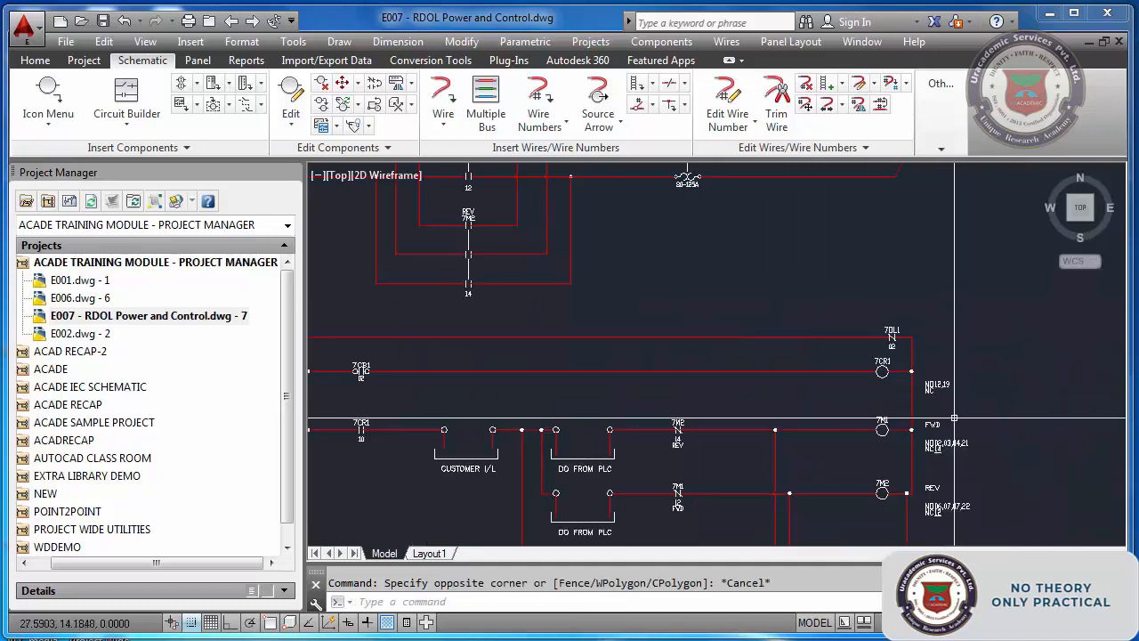
Check the NO cross-reference 21 beside coil 7M1 against the 7M1 contact on ladder line 21
scroll(953, 418, up, 4)
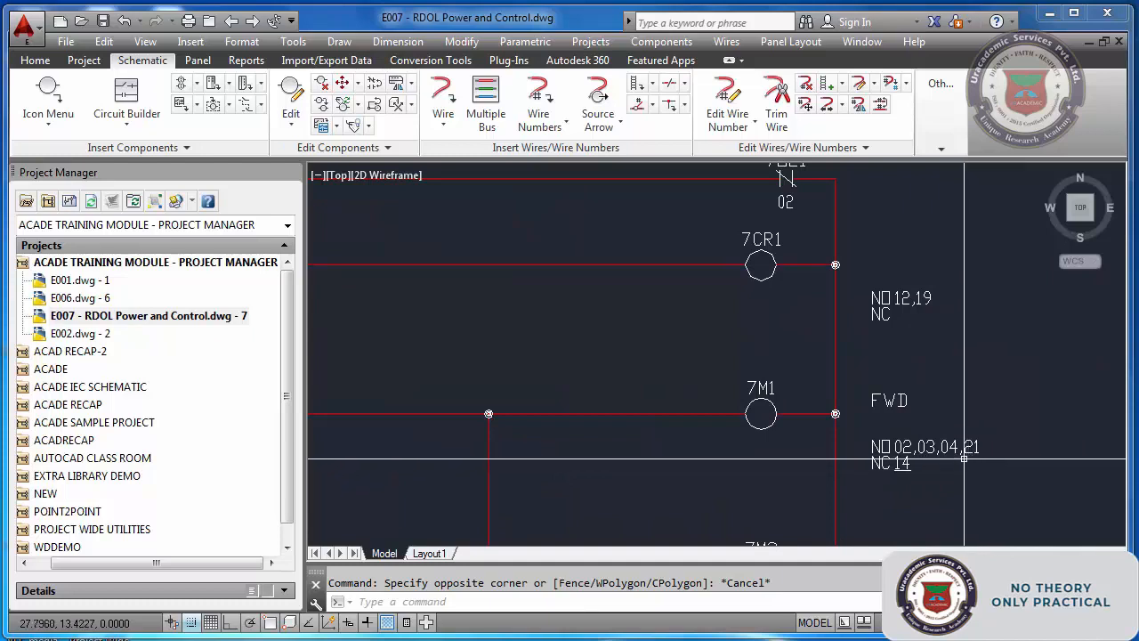
scroll(964, 458, down, 8)
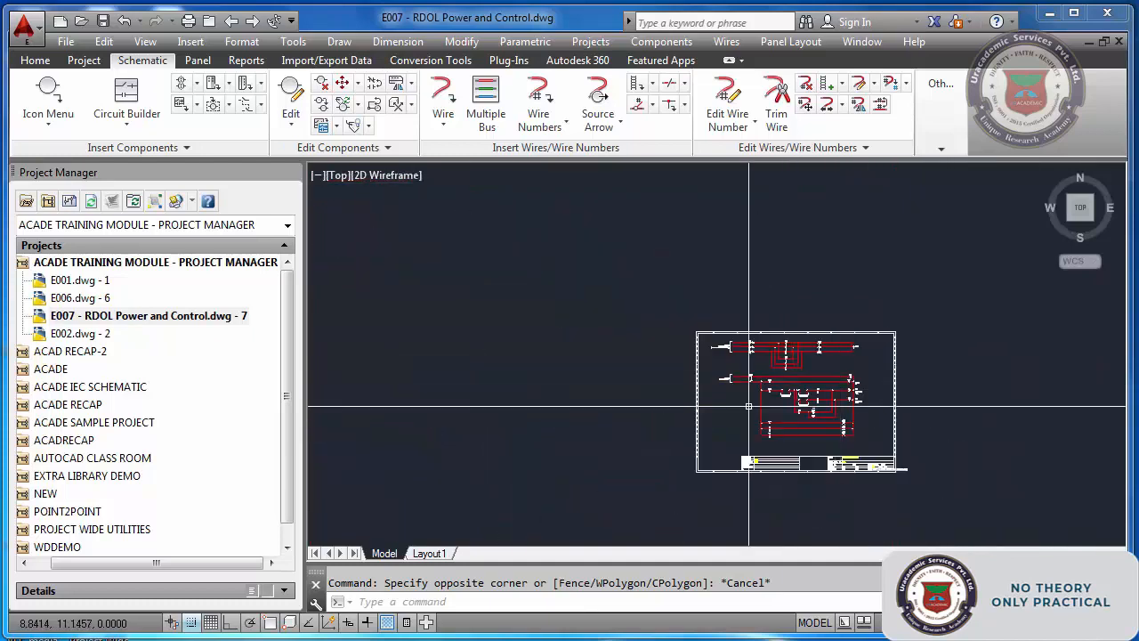
scroll(716, 414, up, 8)
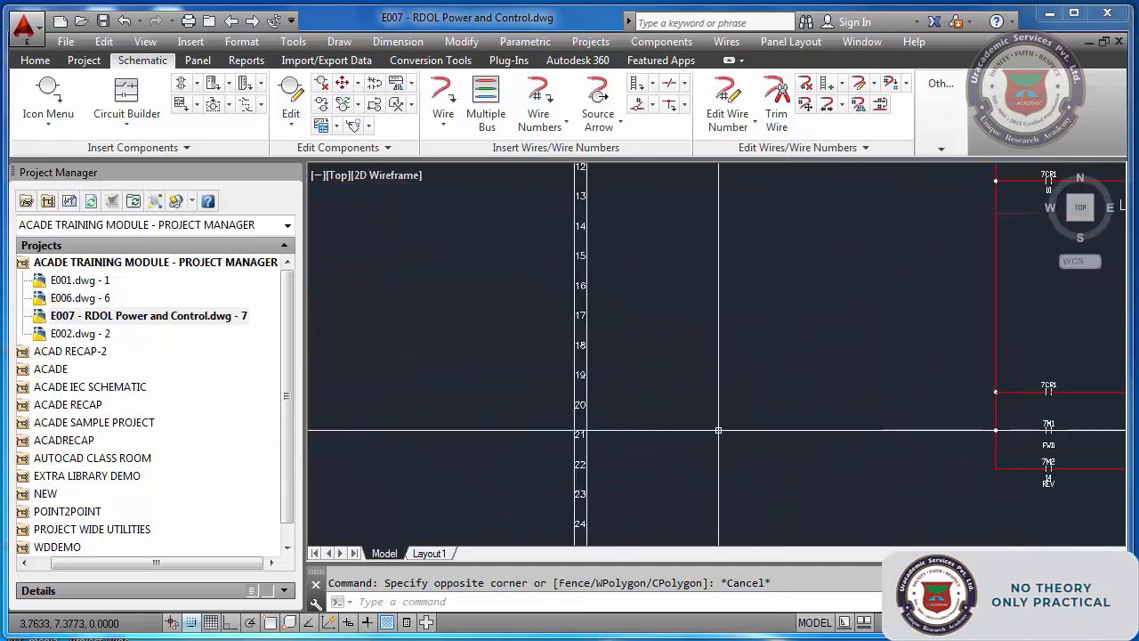
click(557, 425)
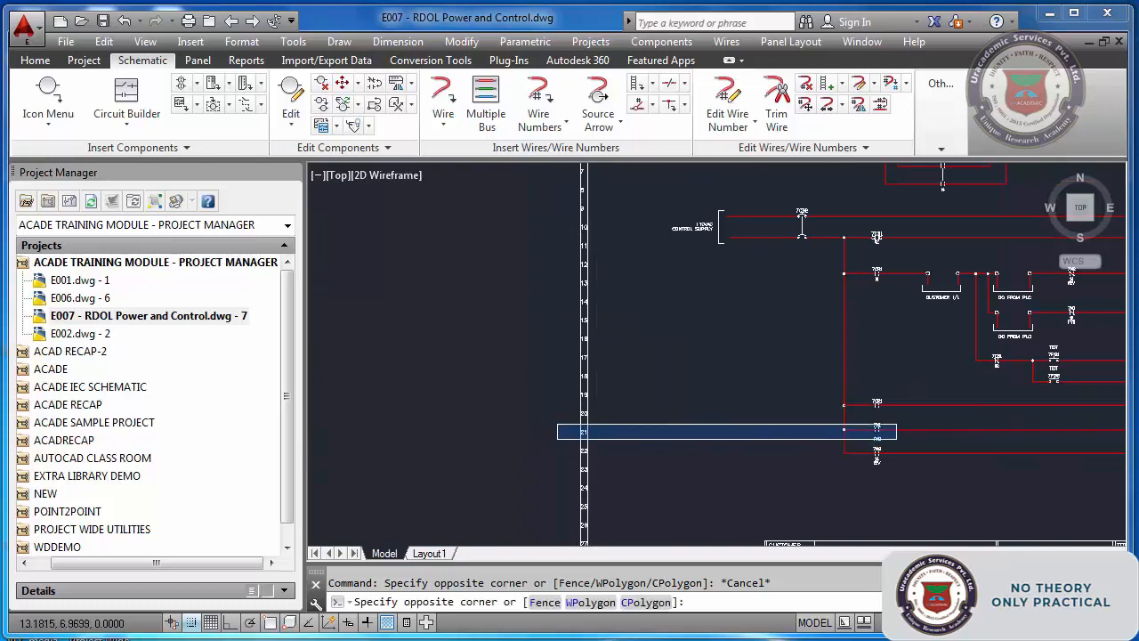
scroll(897, 438, up, 4)
key(Escape)
scroll(896, 437, down, 6)
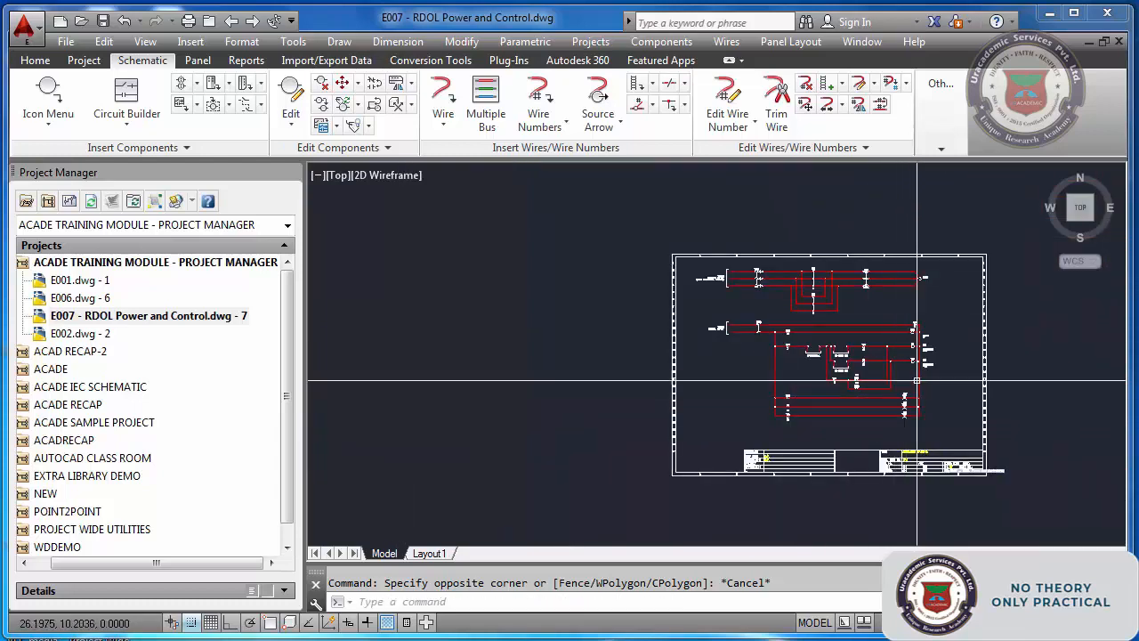
Check the NC cross-reference 14 beside coil 7M1 against the 7M1 interlock contact on ladder line 14
scroll(876, 400, up, 7)
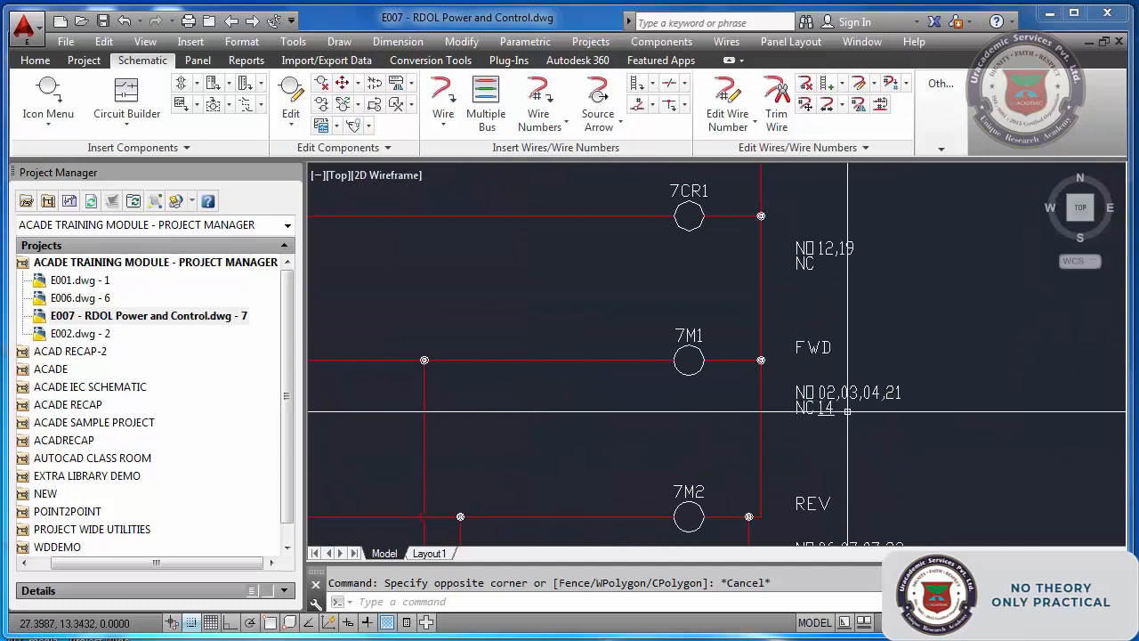
scroll(840, 409, down, 6)
scroll(366, 413, up, 4)
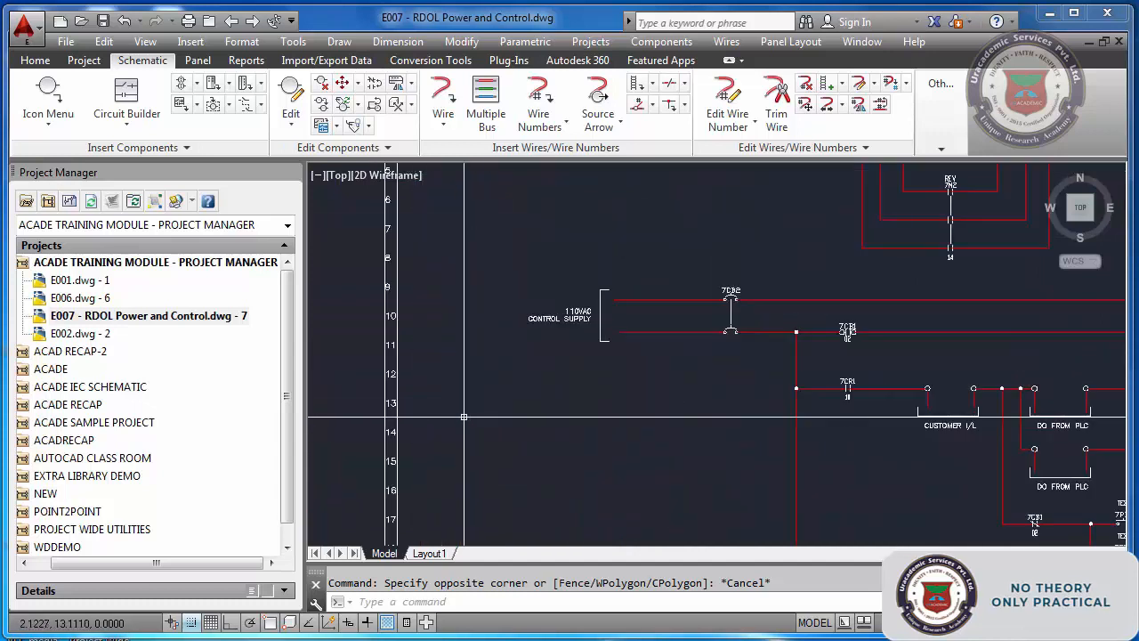
click(365, 413)
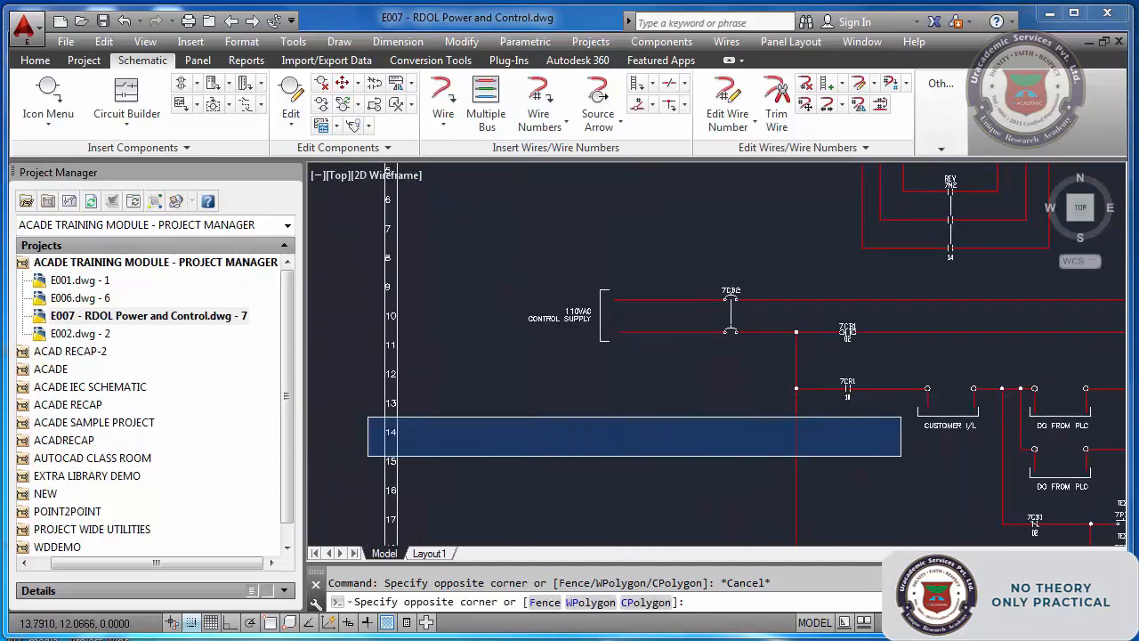
scroll(910, 456, down, 4)
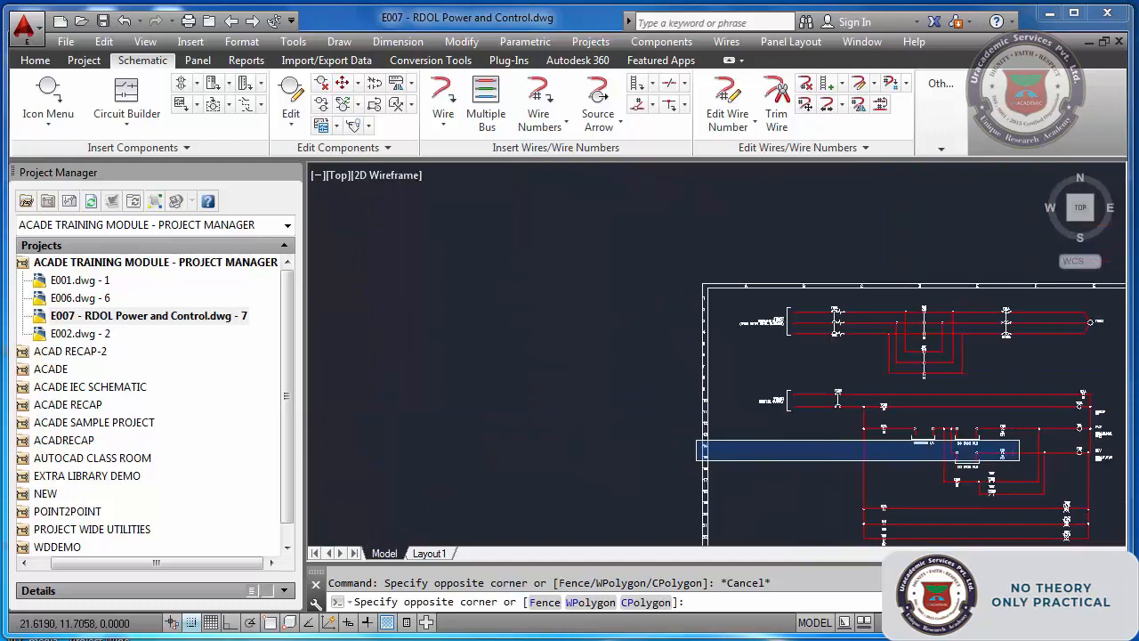
scroll(1020, 460, up, 4)
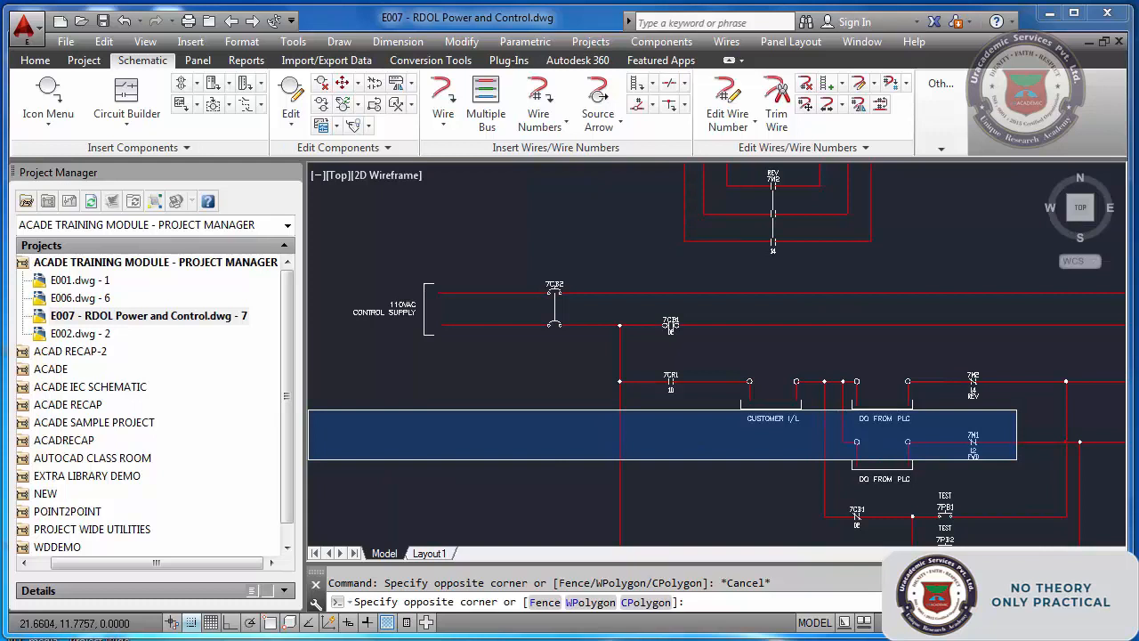
key(Escape)
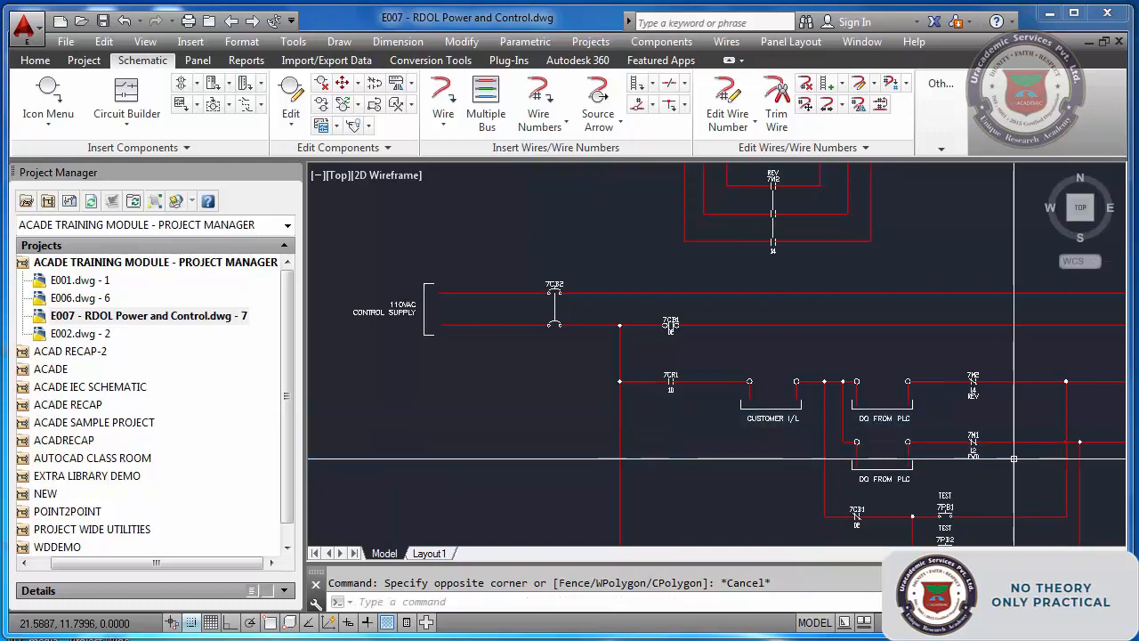
In the E007 drawing properties, set the same-drawing cross-reference format to %S-%N
right_click(182, 320)
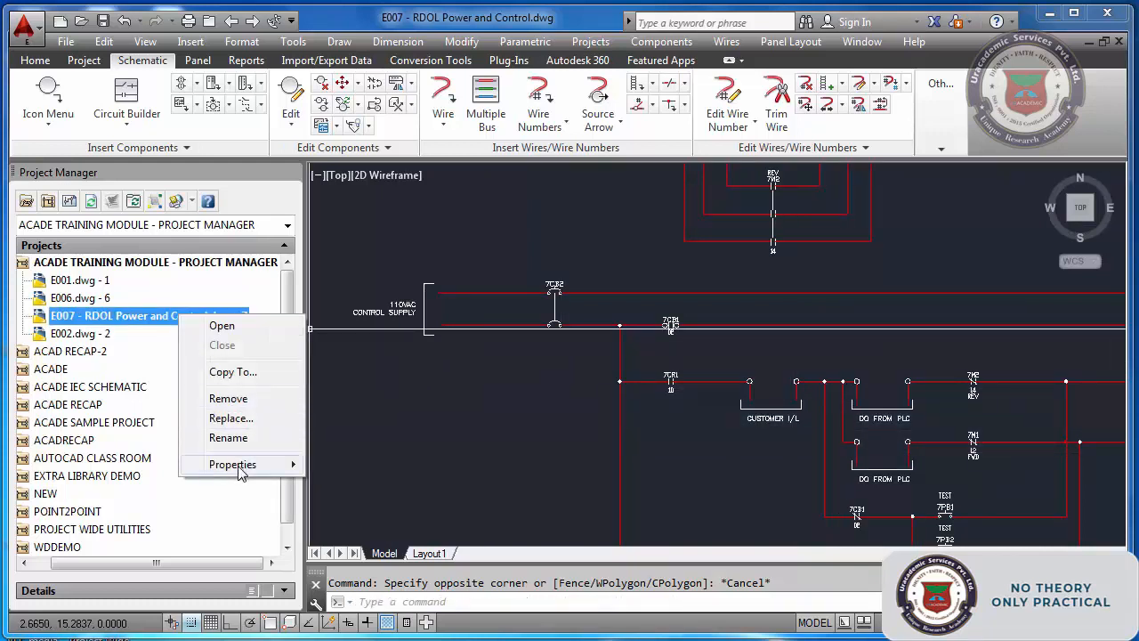
mouse_move(242, 473)
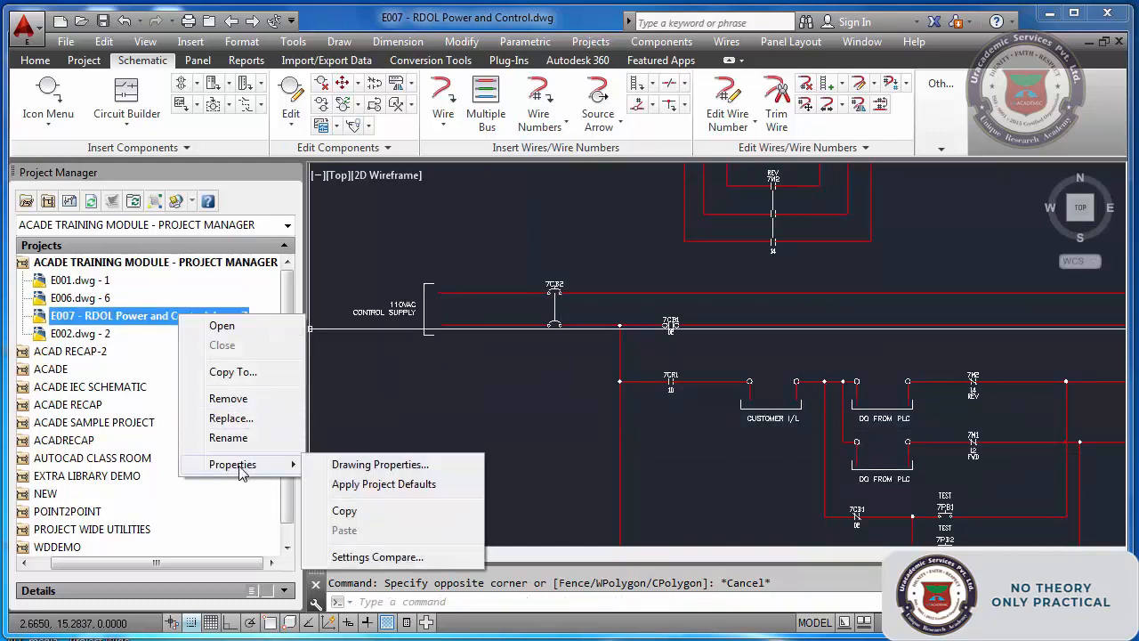
click(362, 469)
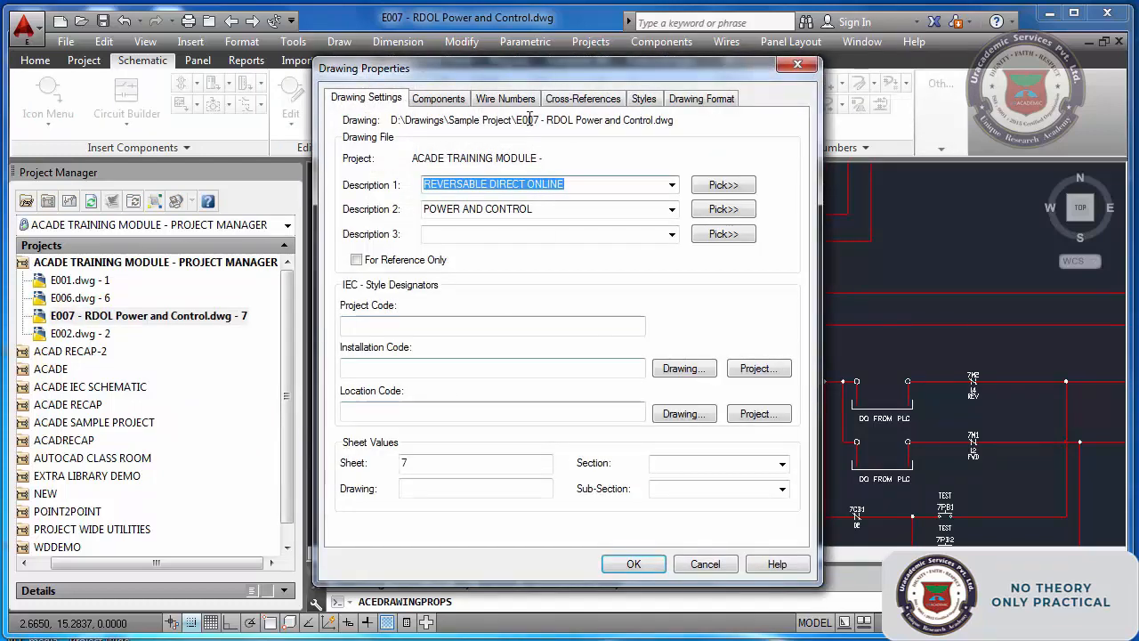
click(566, 104)
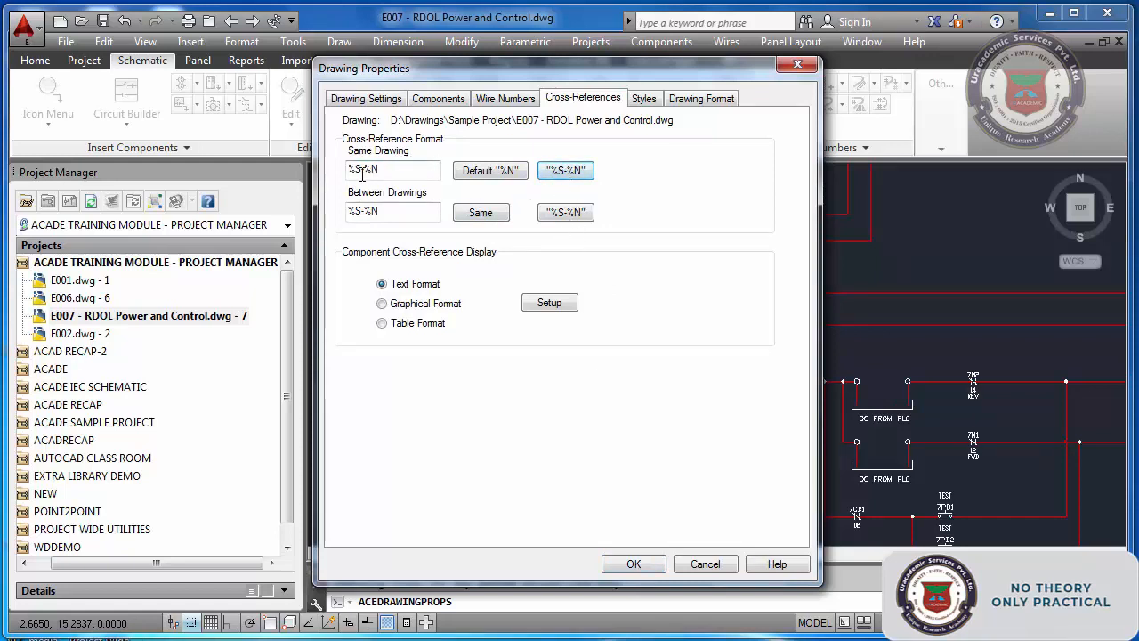
click(628, 566)
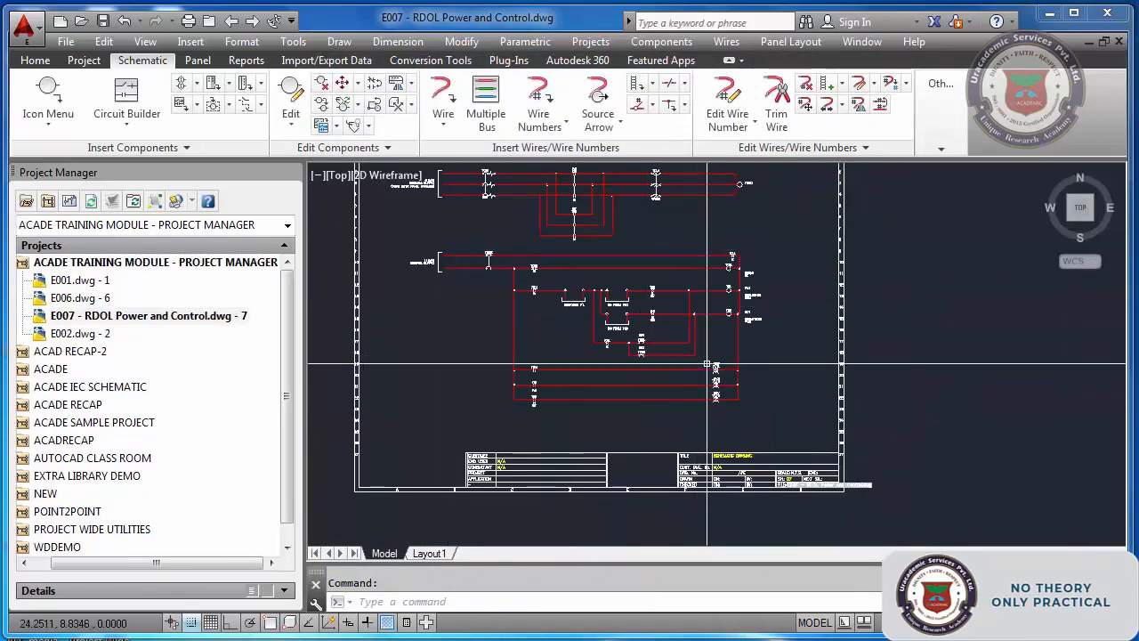
Run the component cross-reference update on the whole active drawing, allow it to save, and close the exception report
scroll(740, 299, up, 5)
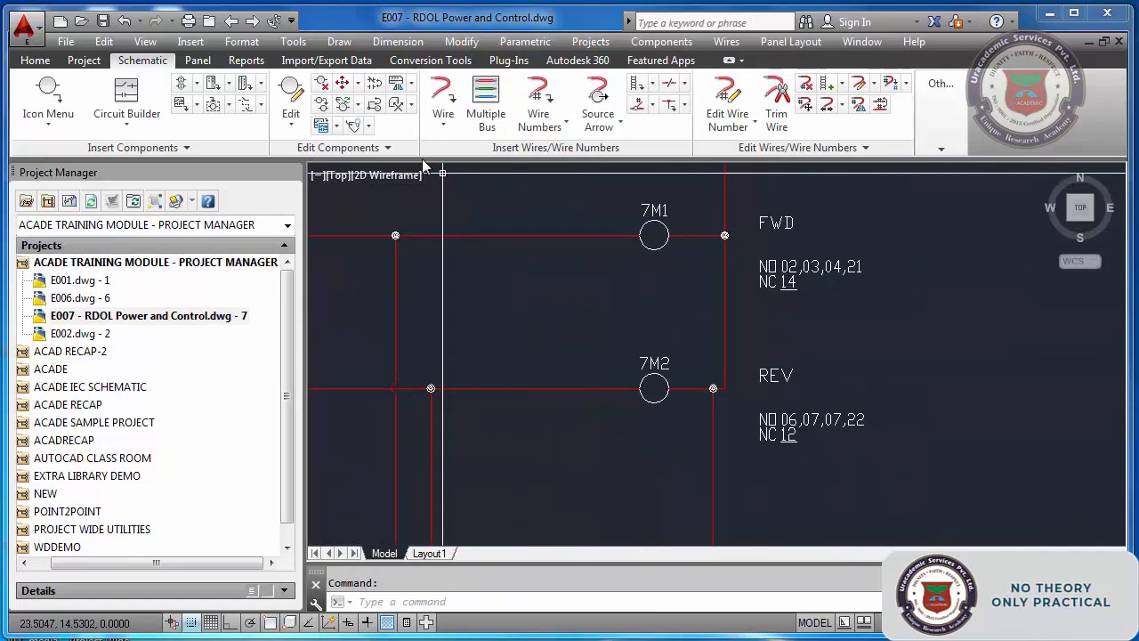
click(397, 105)
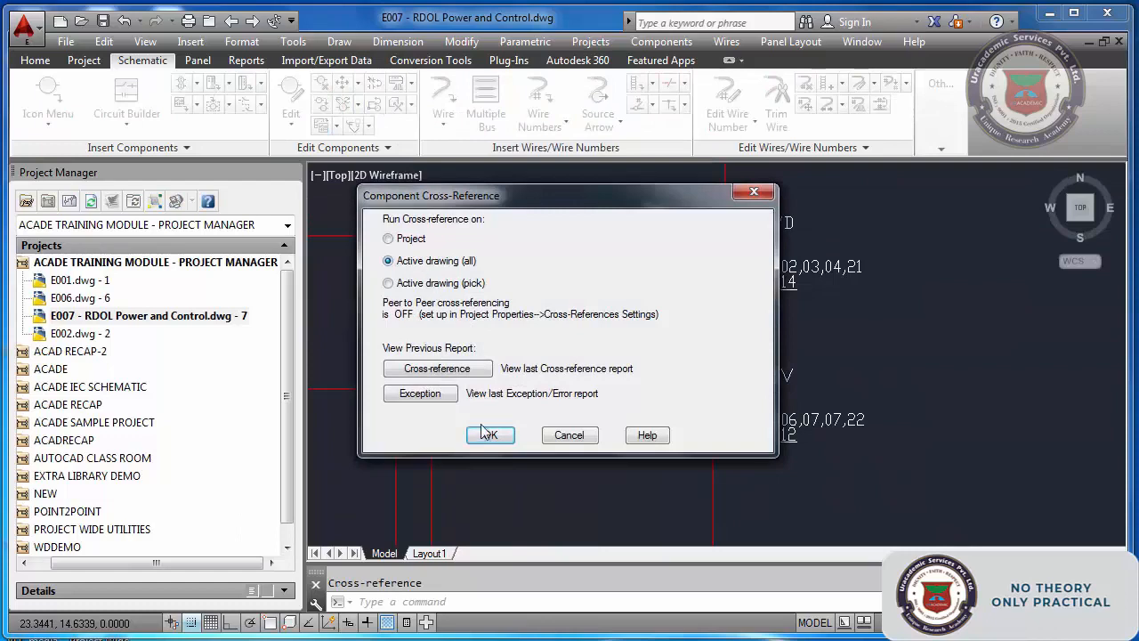
click(489, 435)
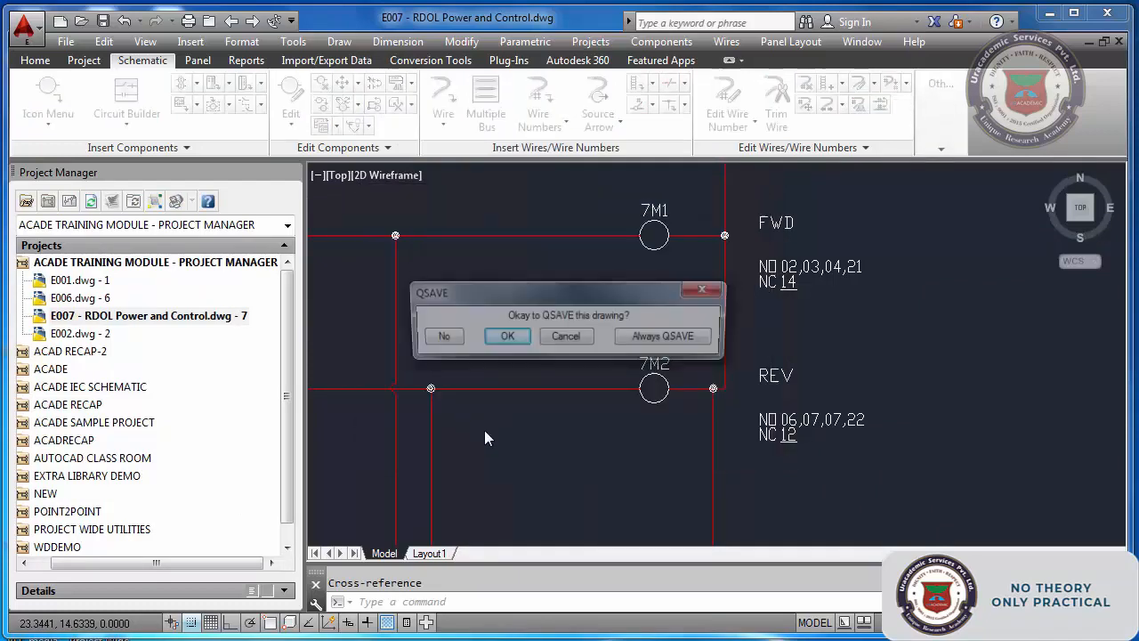
click(512, 338)
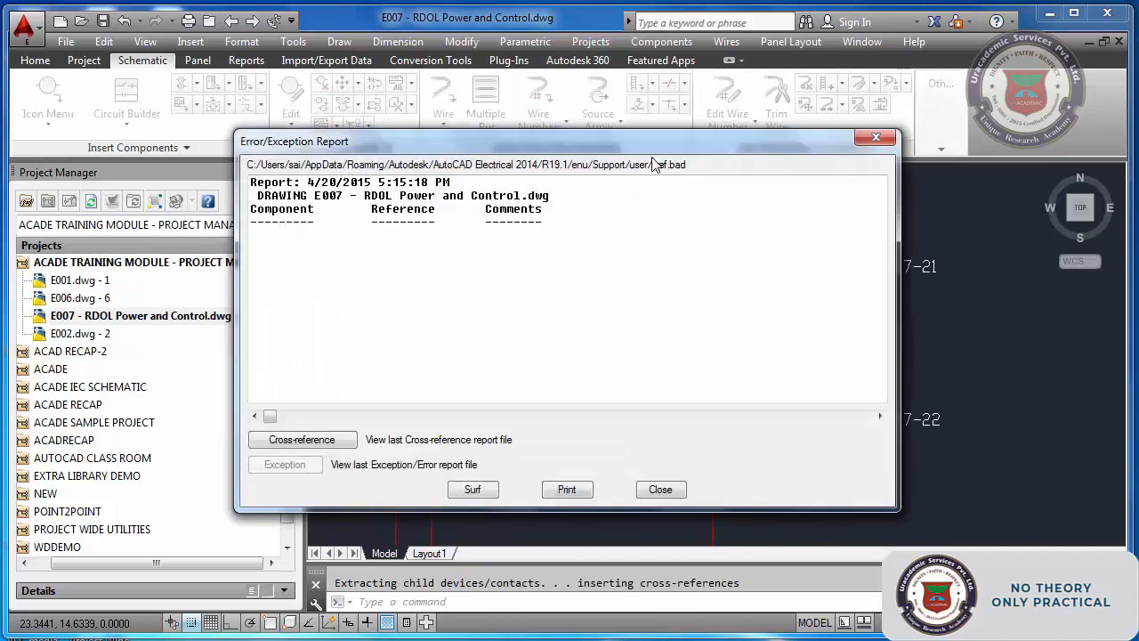
mouse_move(519, 136)
mouse_down()
mouse_move(467, 154)
mouse_move(292, 152)
mouse_up()
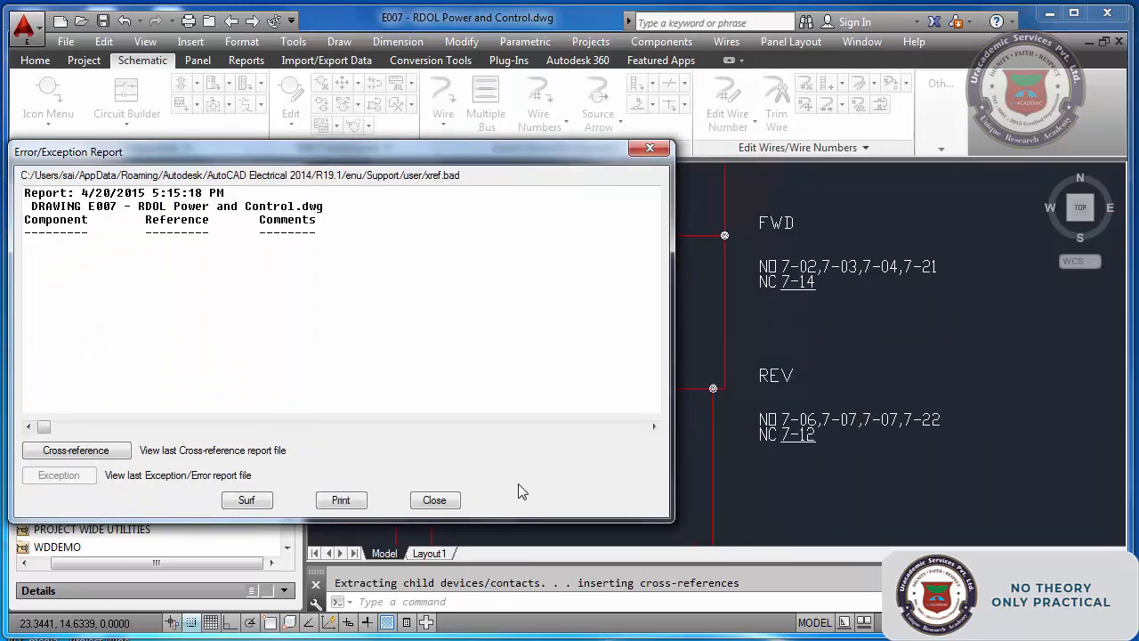
click(435, 500)
Zoom to the drawing extents and save the drawing with the updated cross-references
scroll(659, 430, down, 5)
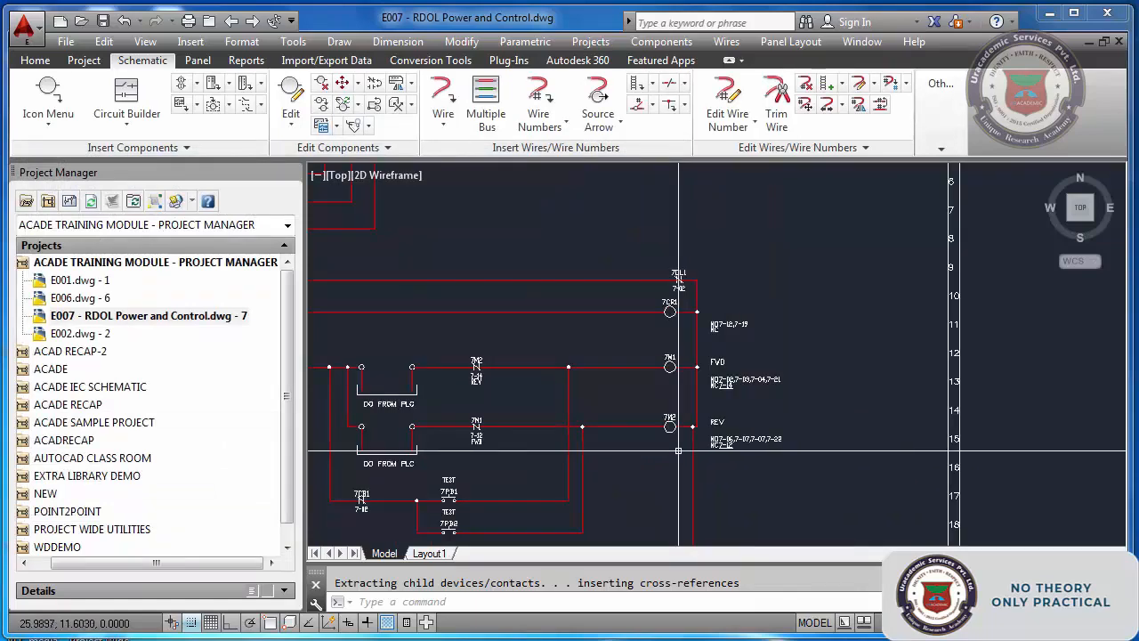
text(z)
key(Return)
text(e)
key(Return)
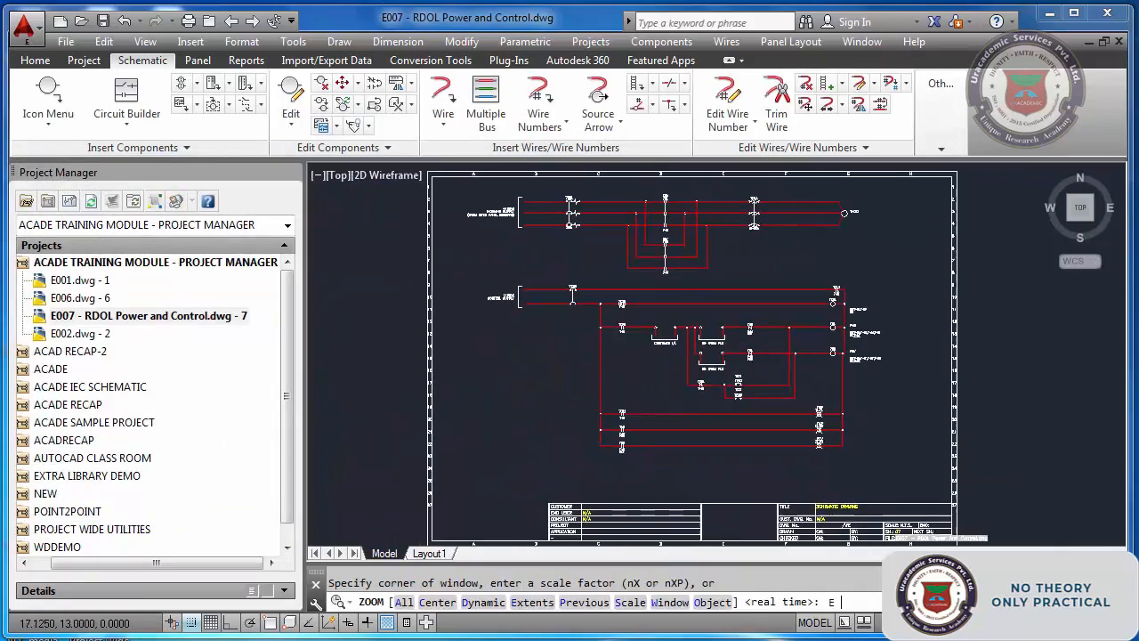
key(ctrl+s)
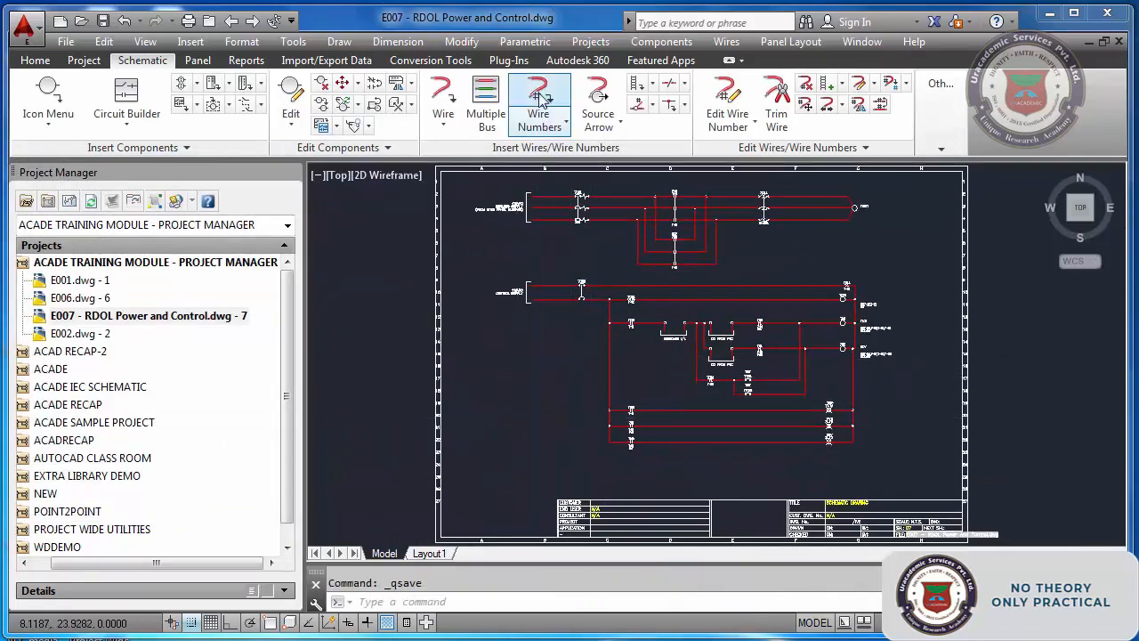
Insert wire numbers on all wires of the drawing
click(539, 98)
click(808, 417)
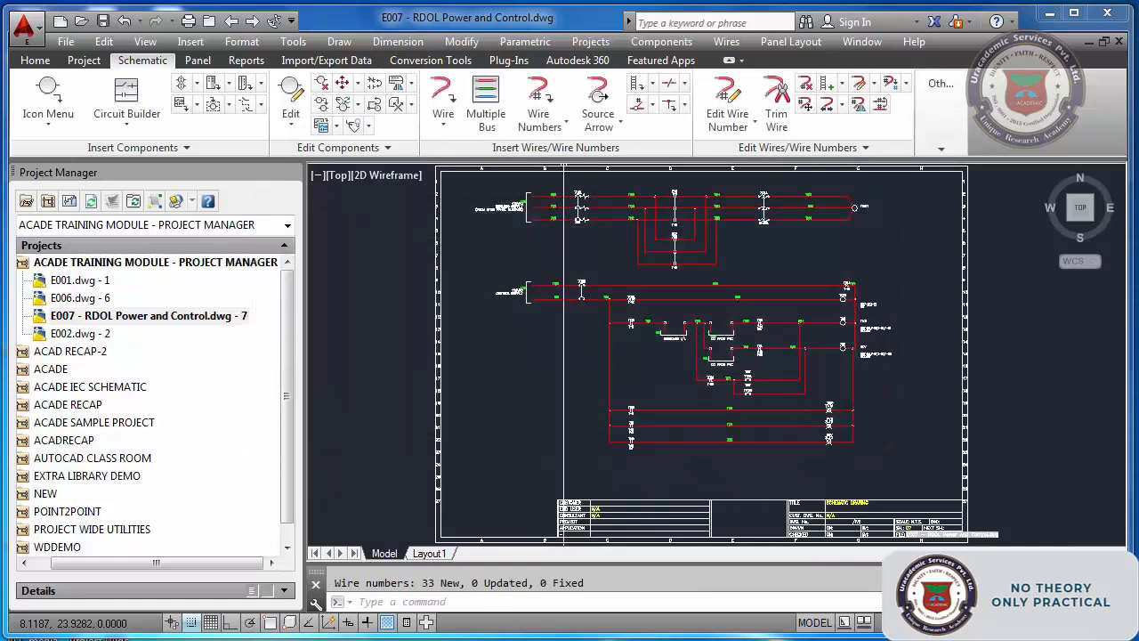
Inspect the wire numbers around the 415VAC incoming supply bracket, including the one on the bracket's vertical line
scroll(710, 209, up, 7)
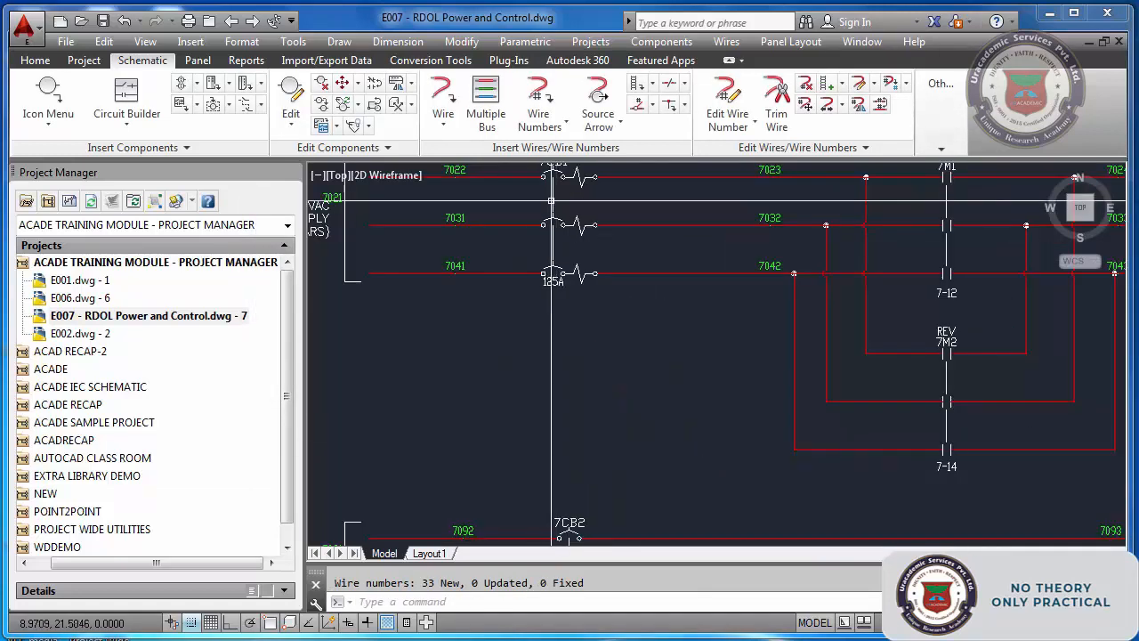
scroll(527, 243, down, 3)
scroll(386, 257, up, 5)
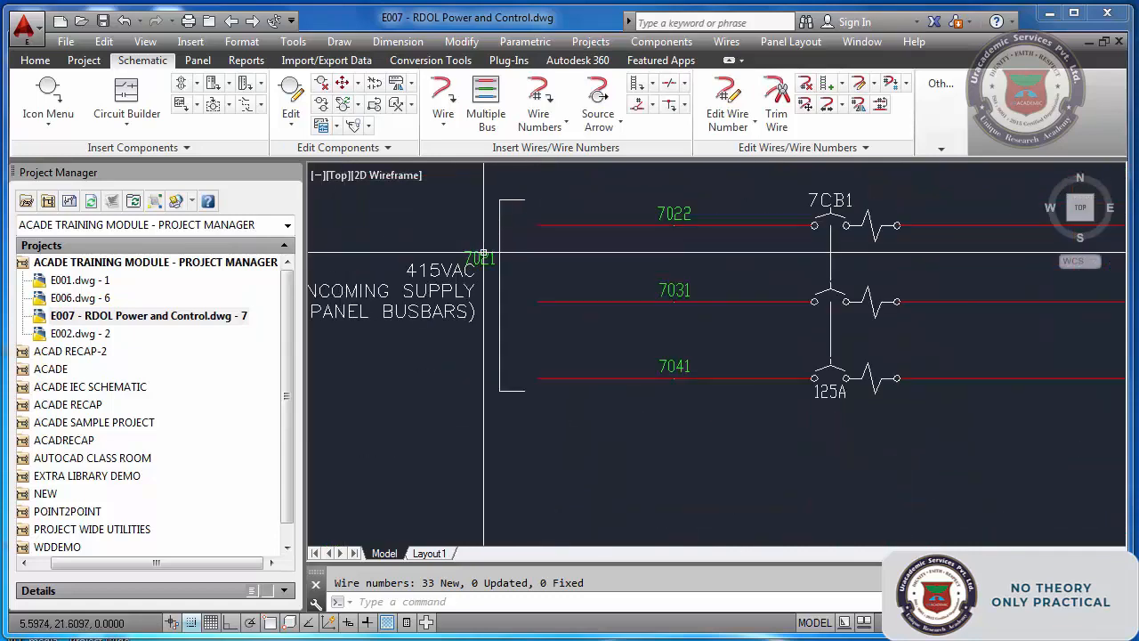
scroll(488, 257, down, 5)
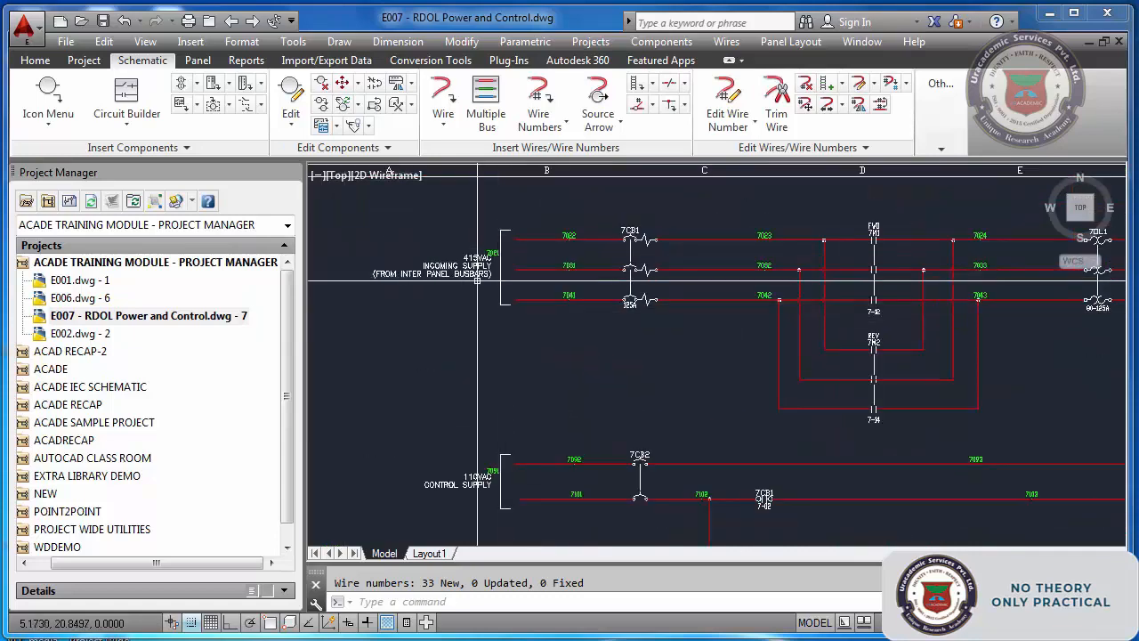
scroll(495, 243, up, 4)
scroll(495, 249, up, 2)
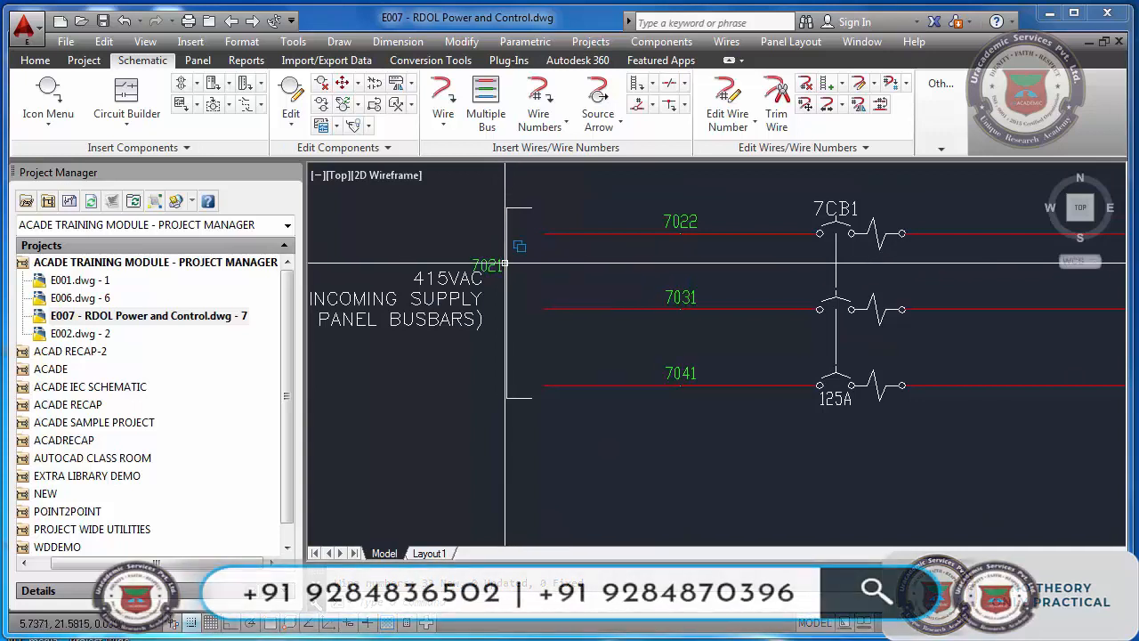
mouse_move(505, 264)
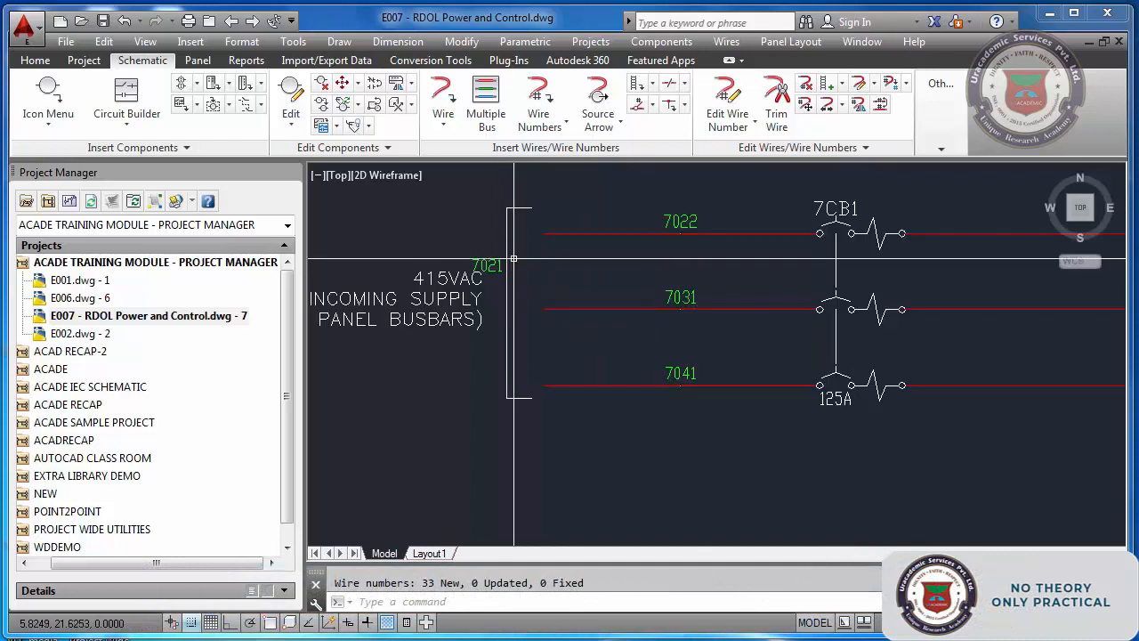
Use LIST to check the layer of the incoming supply bracket's vertical line, and close the text window
text(LI)
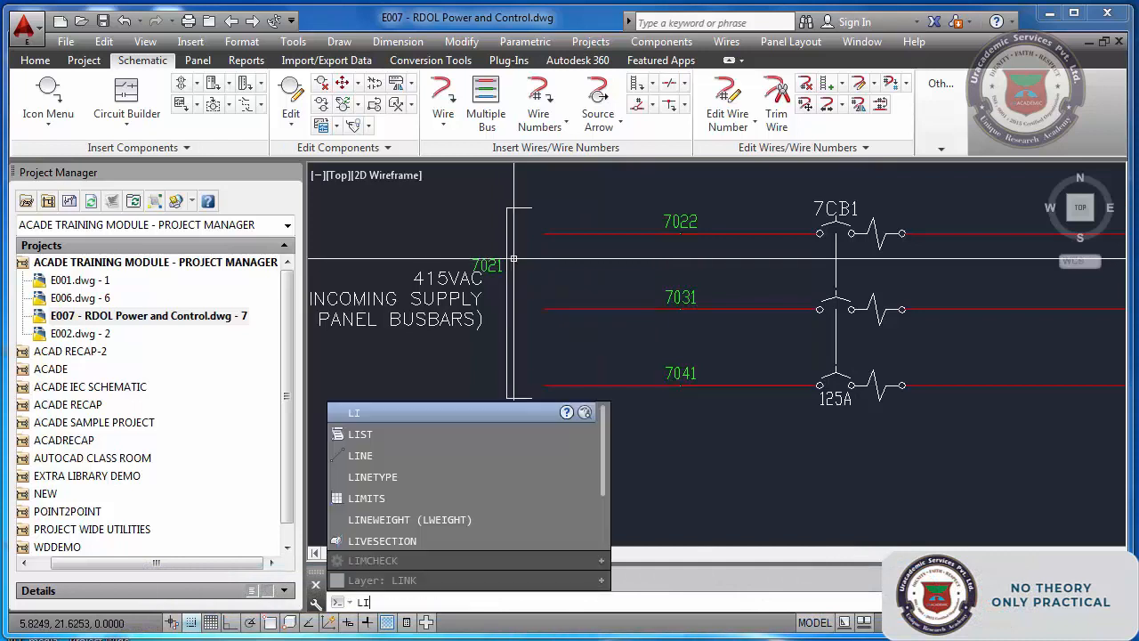
text(ST)
key(Return)
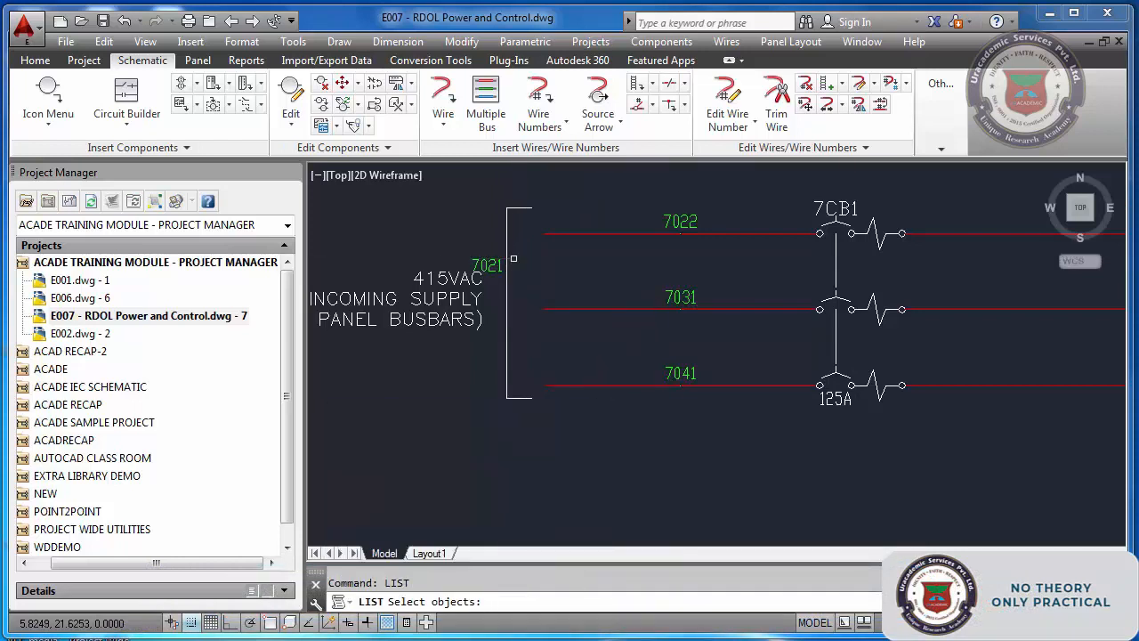
click(509, 238)
key(Return)
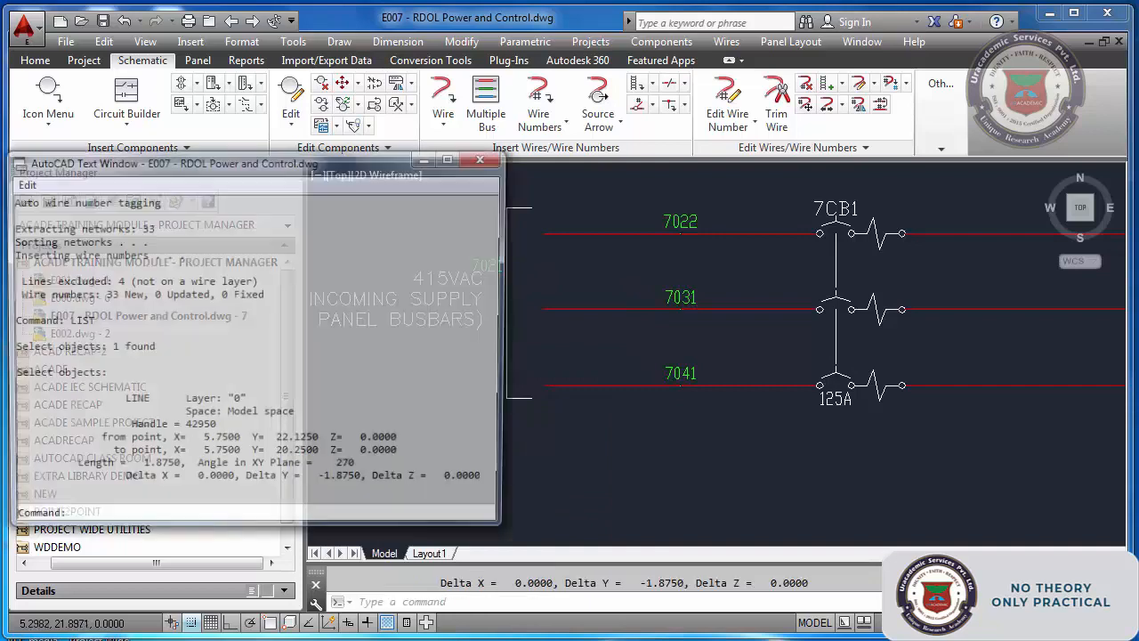
drag(228, 401, 260, 401)
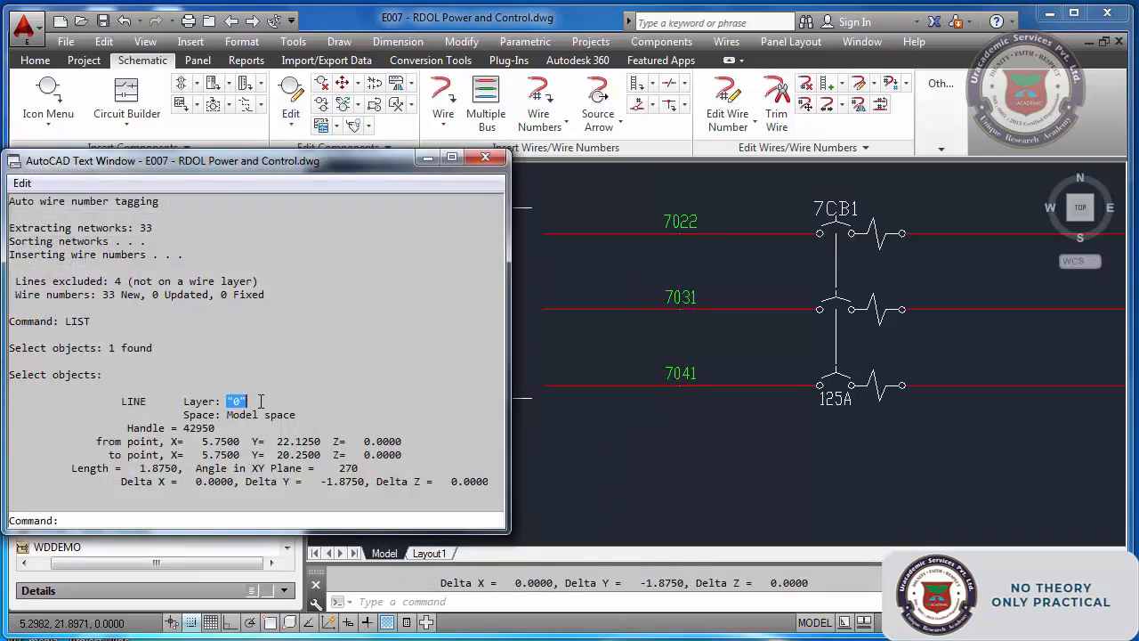
click(485, 158)
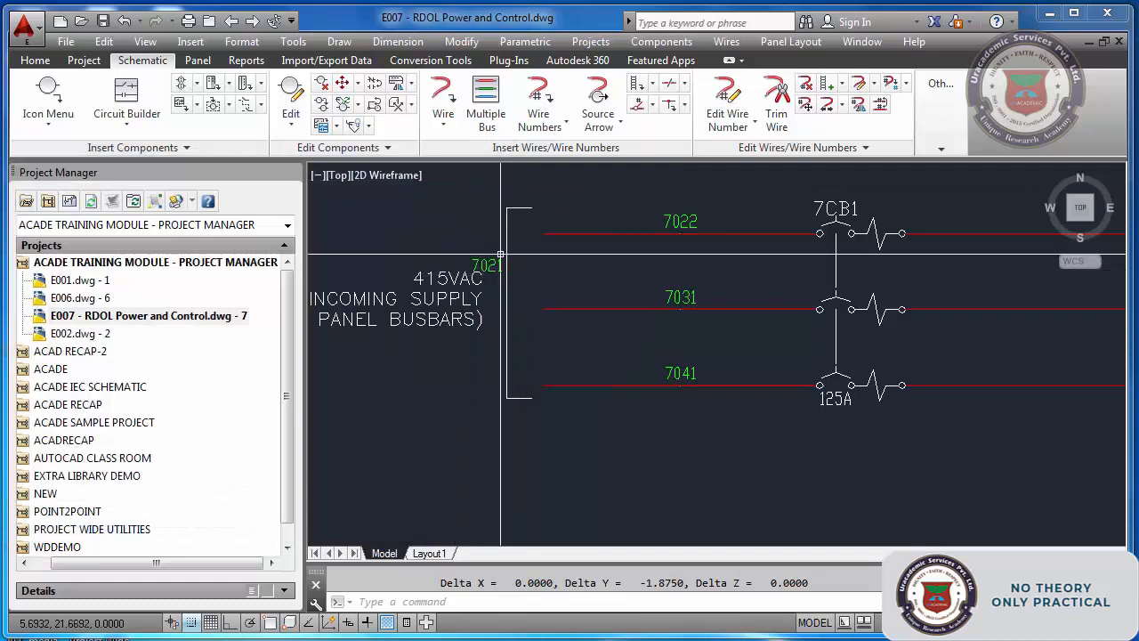
Open the Create/Edit Wire Type settings, review the wire layers and mark the WIRES layer as the default
key(Escape)
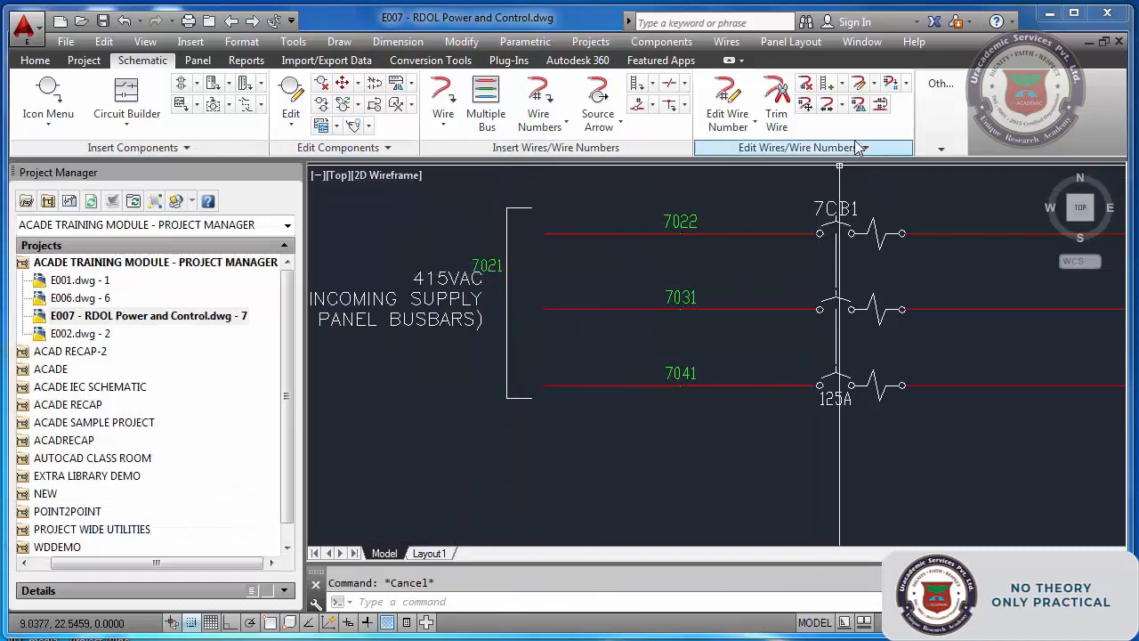
click(858, 86)
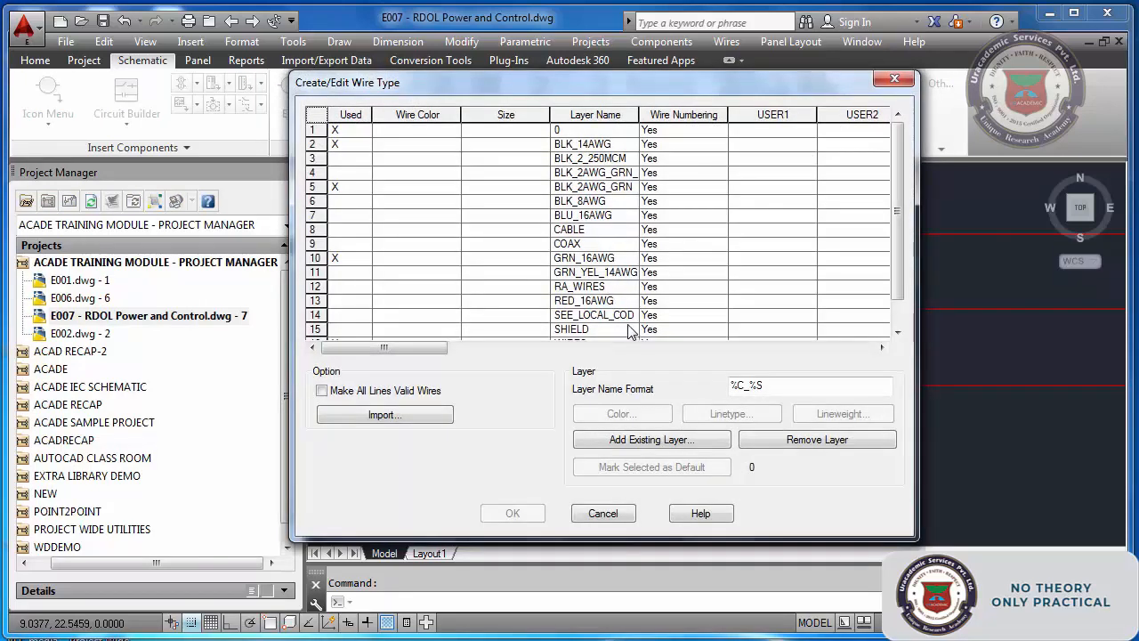
mouse_move(895, 186)
mouse_down()
mouse_move(896, 247)
mouse_move(899, 178)
mouse_up()
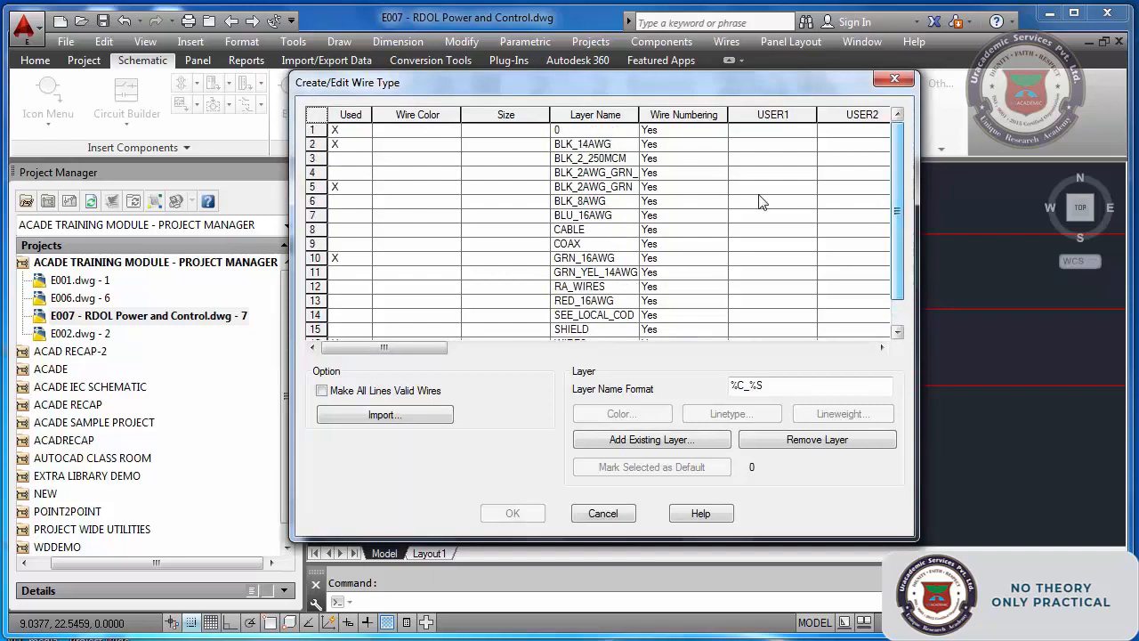
click(582, 132)
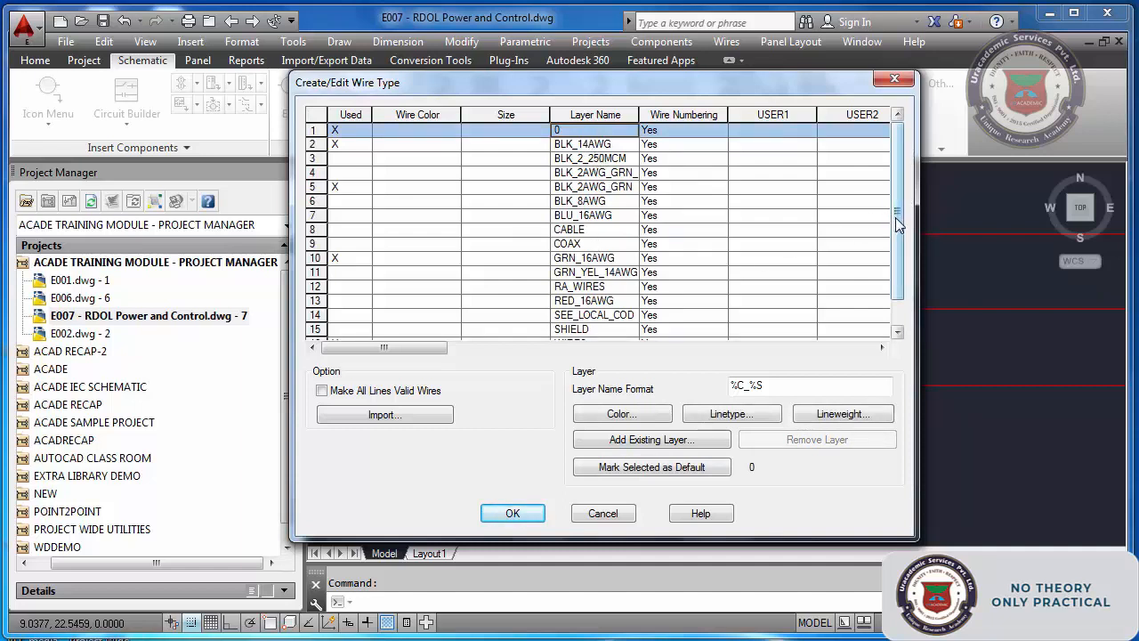
drag(895, 218, 897, 259)
click(599, 319)
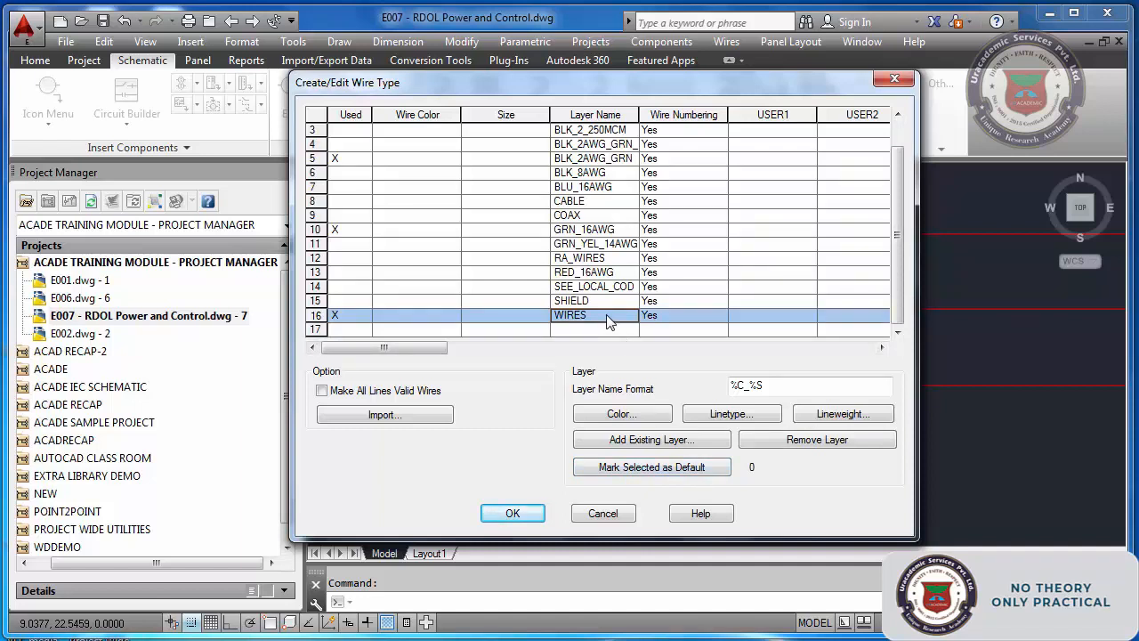
click(635, 472)
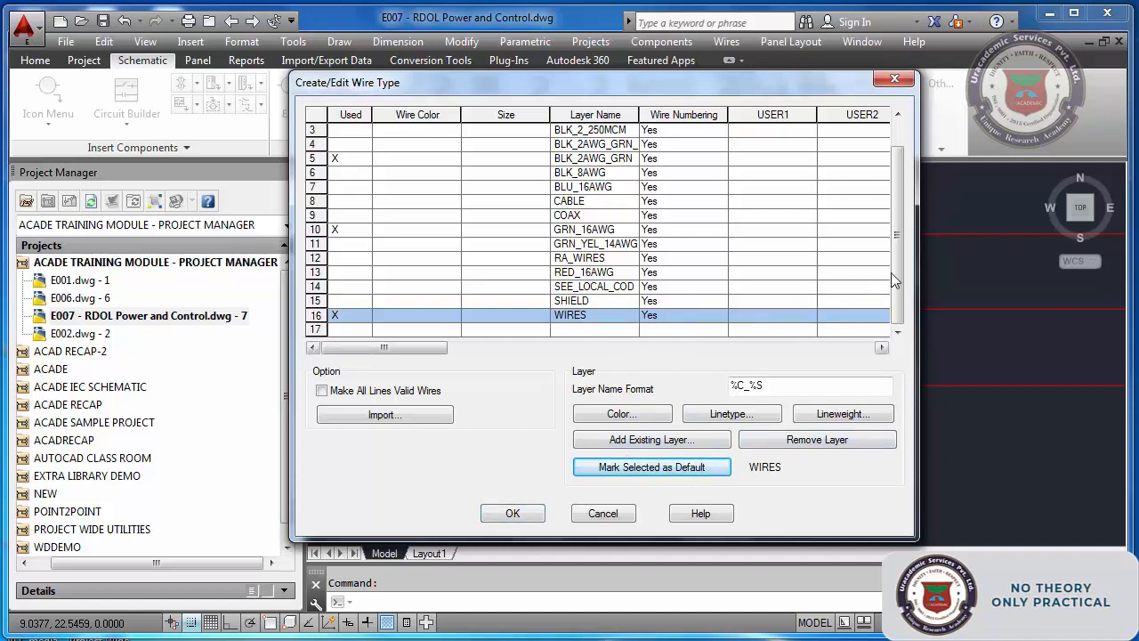
Remove layer 0 from the wire type list and apply the wire type changes
drag(899, 261, 900, 218)
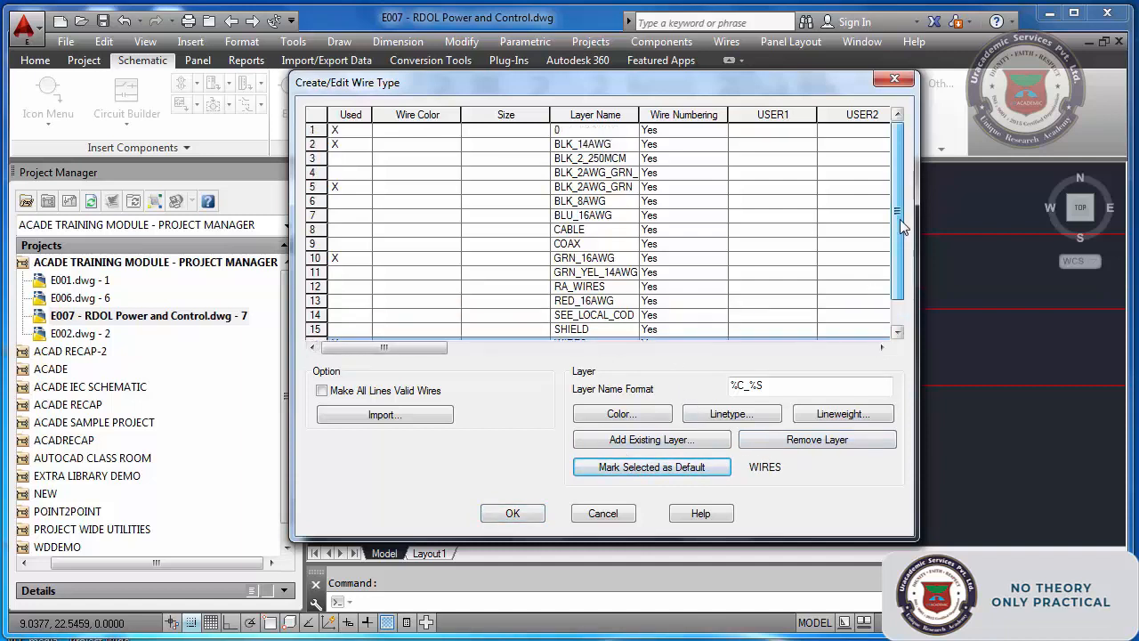
click(585, 134)
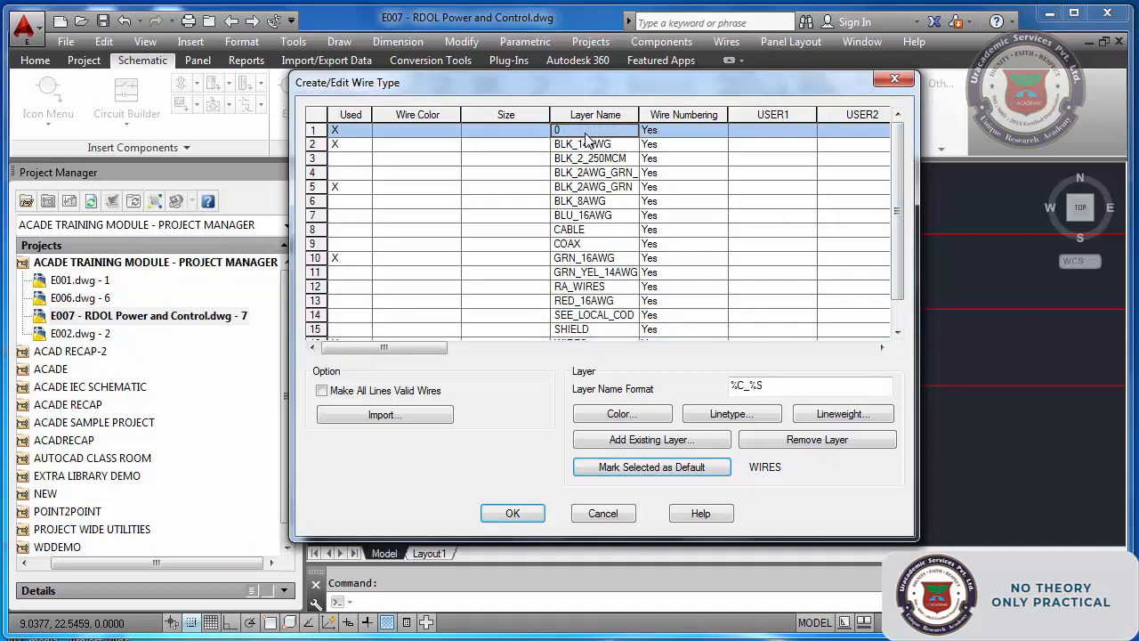
click(801, 443)
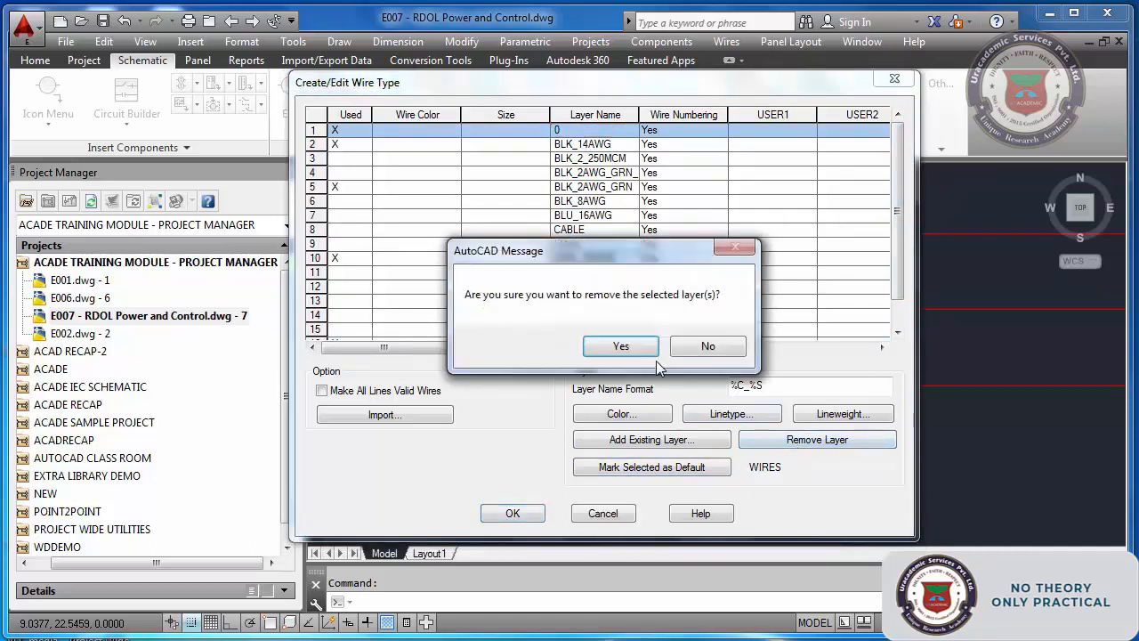
click(627, 346)
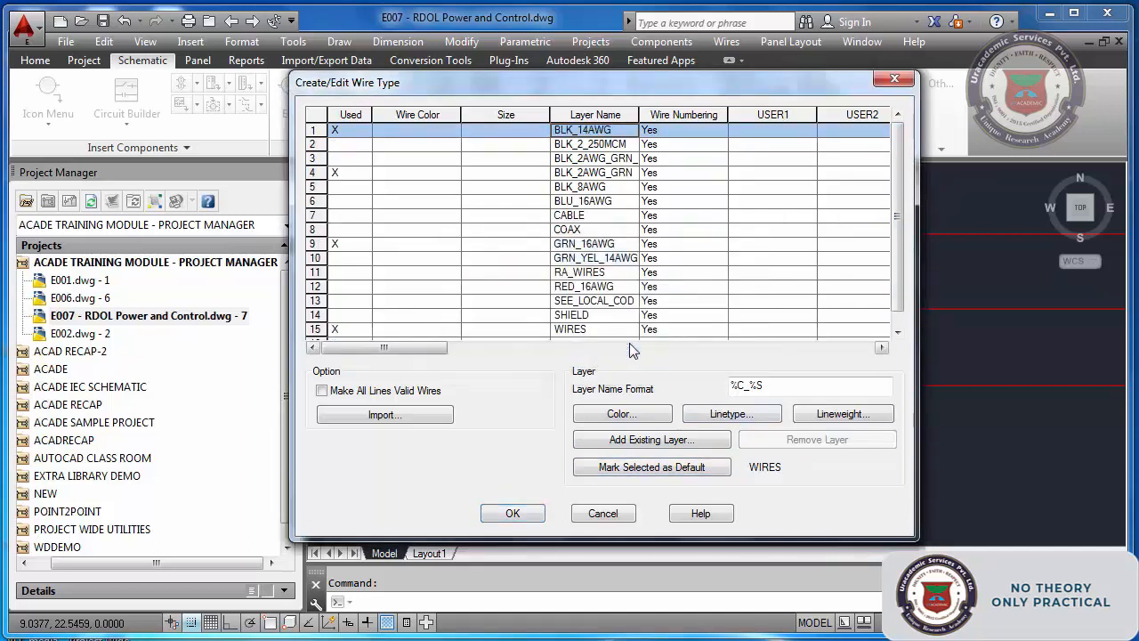
click(512, 514)
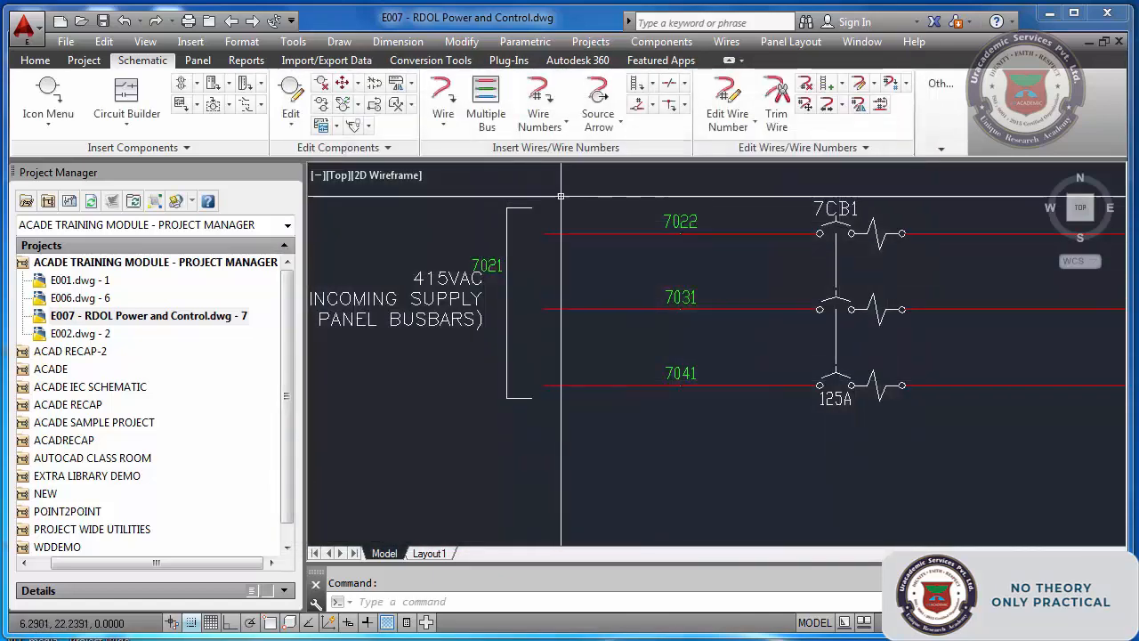
Retag the wires drawing-wide, and erase all wire numbers from the power and control circuits
click(544, 98)
click(801, 407)
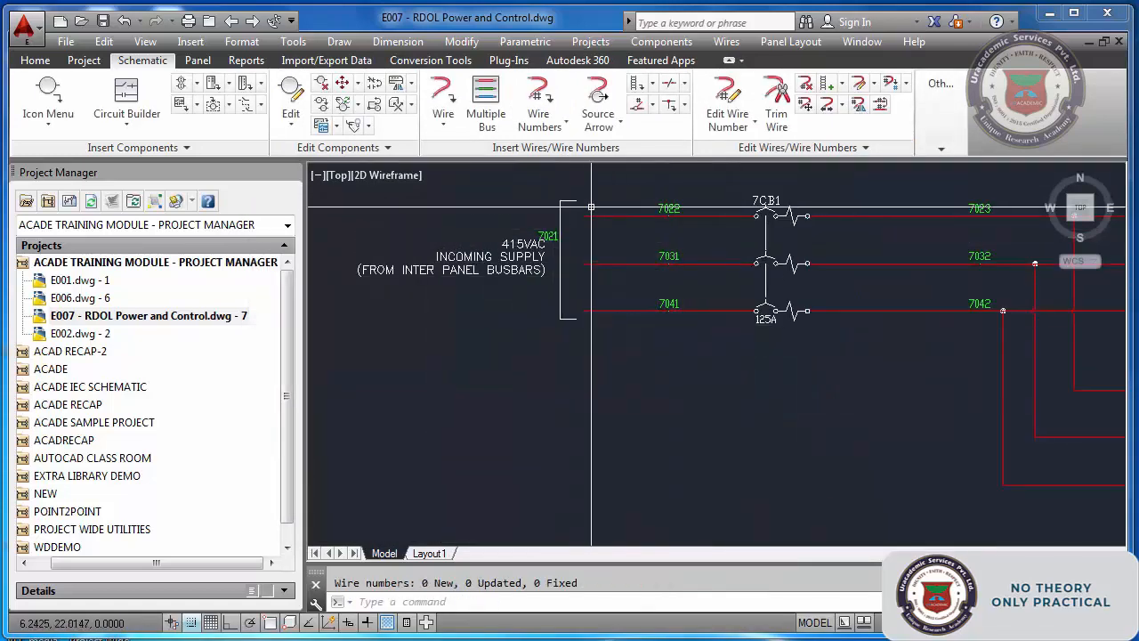
click(808, 86)
scroll(717, 356, down, 5)
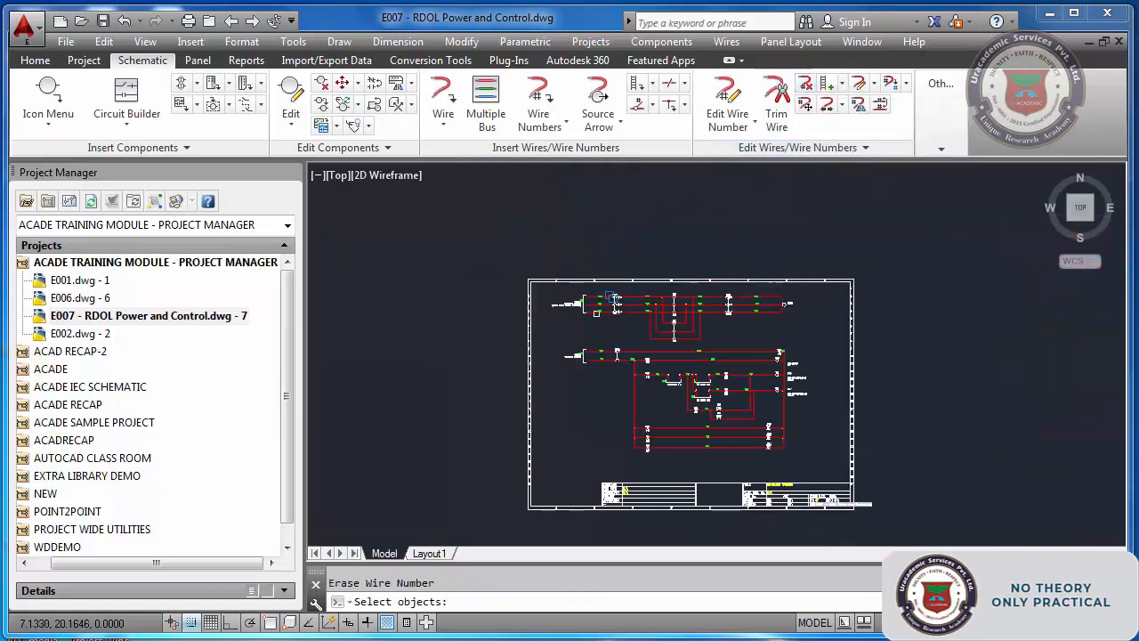
click(807, 296)
click(584, 459)
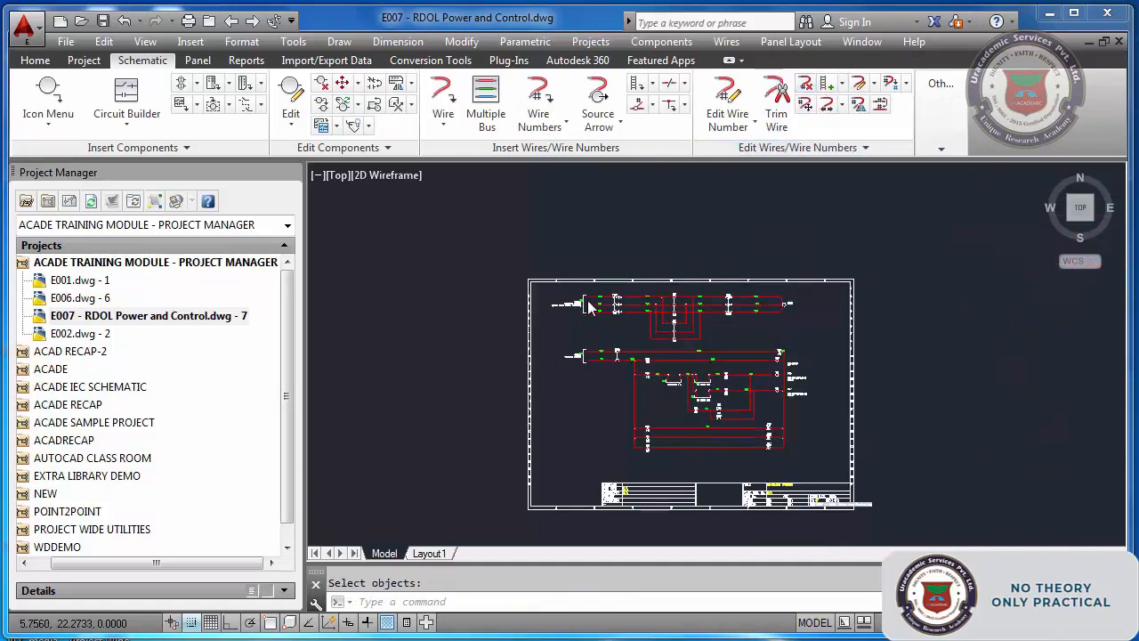
key(Return)
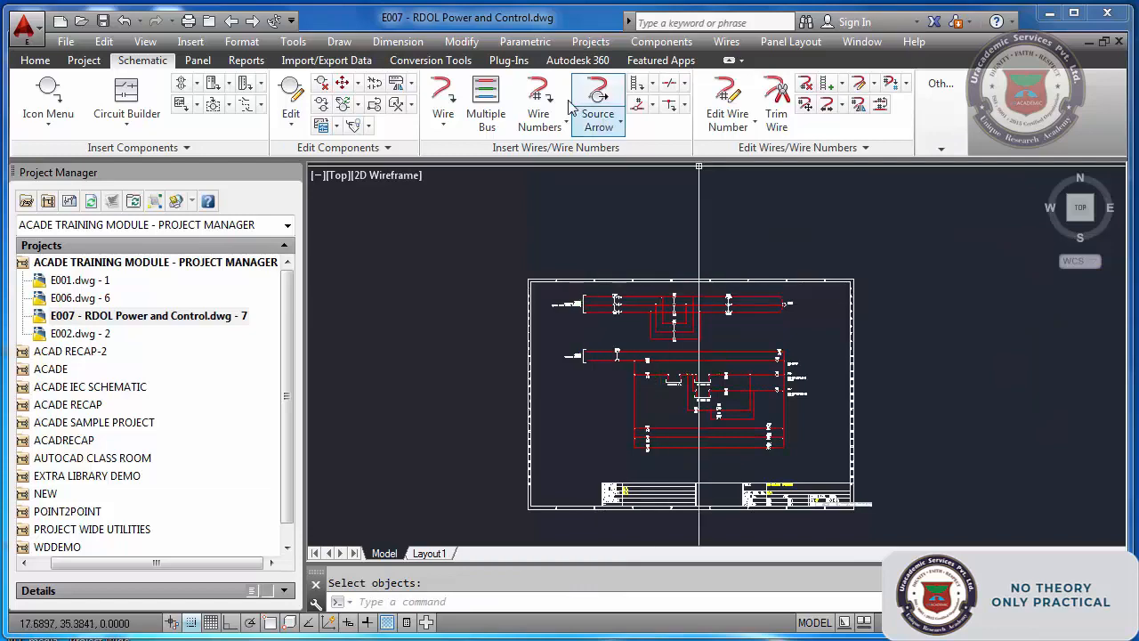
Insert fresh wire numbers drawing-wide and check around the 415VAC and 110VAC supply brackets
click(538, 97)
click(794, 414)
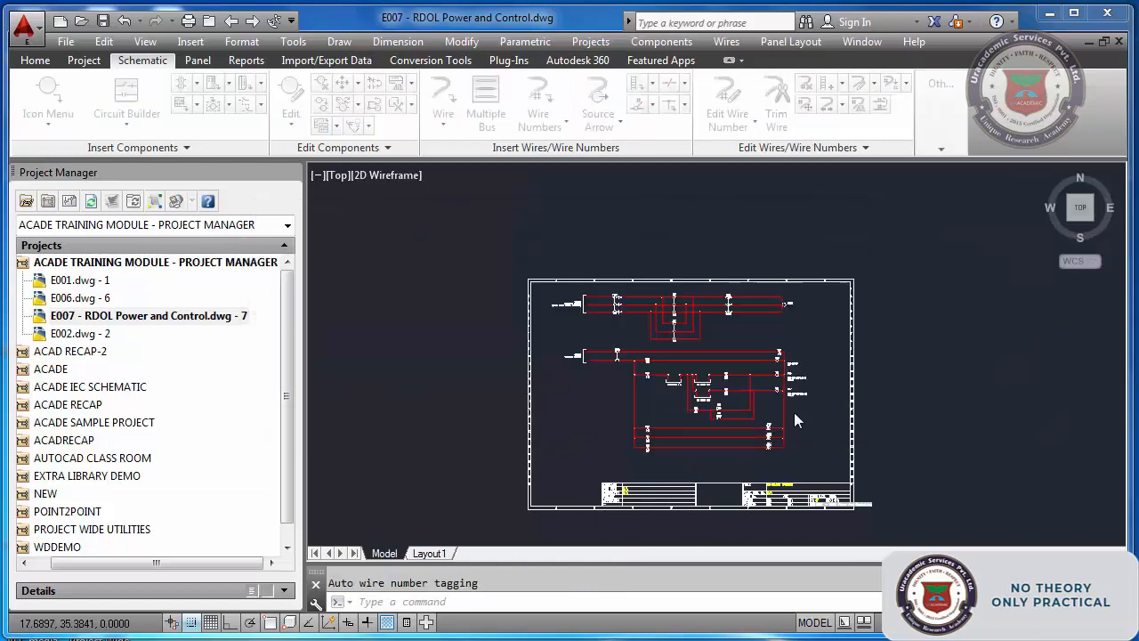
scroll(541, 315, up, 8)
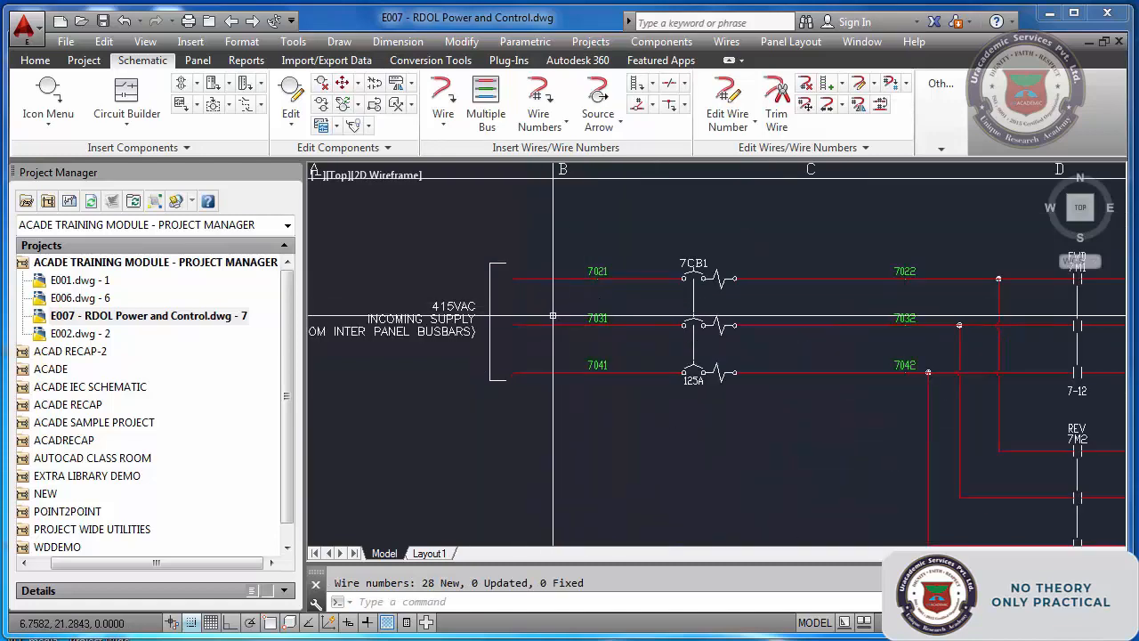
scroll(553, 315, down, 3)
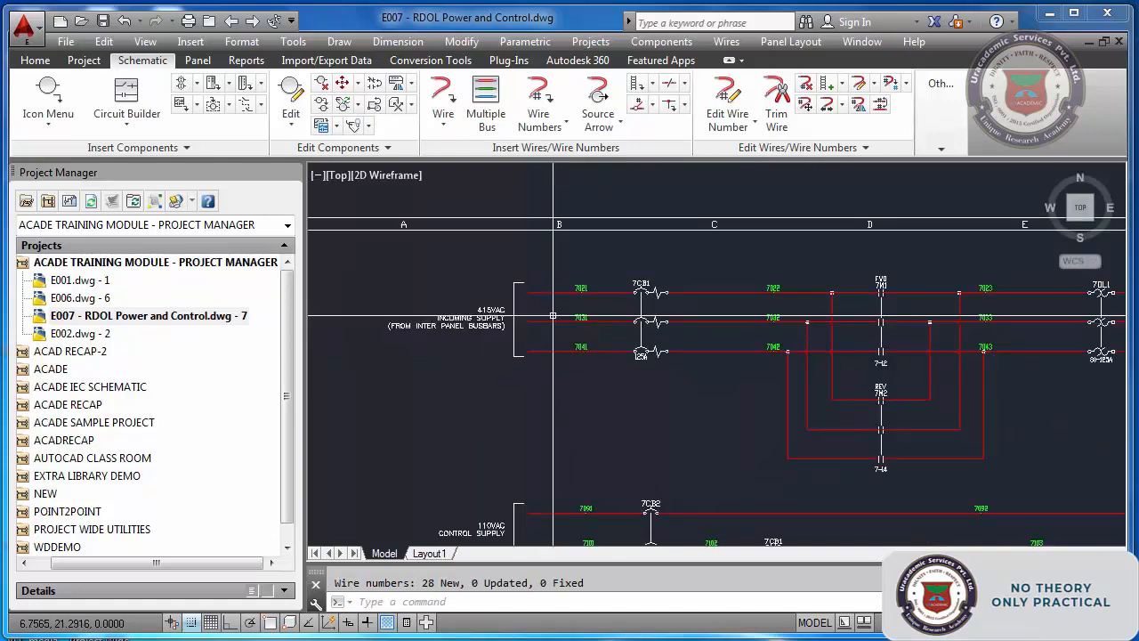
scroll(553, 316, down, 3)
scroll(568, 421, up, 3)
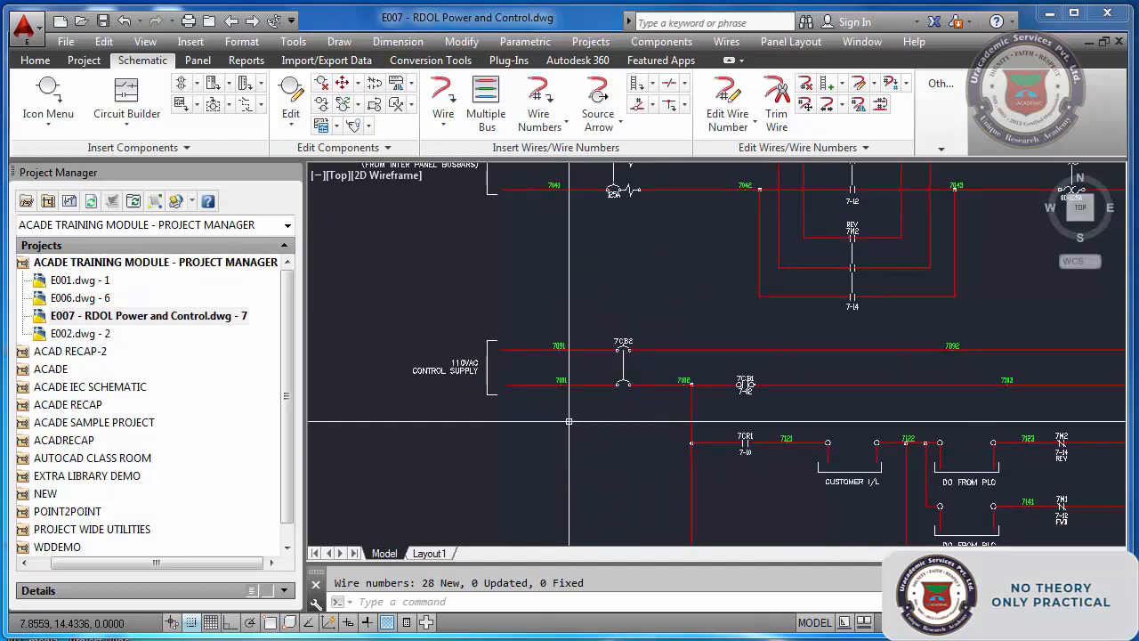
Zoom to the drawing extents
text(z)
key(Return)
text(e)
key(Return)
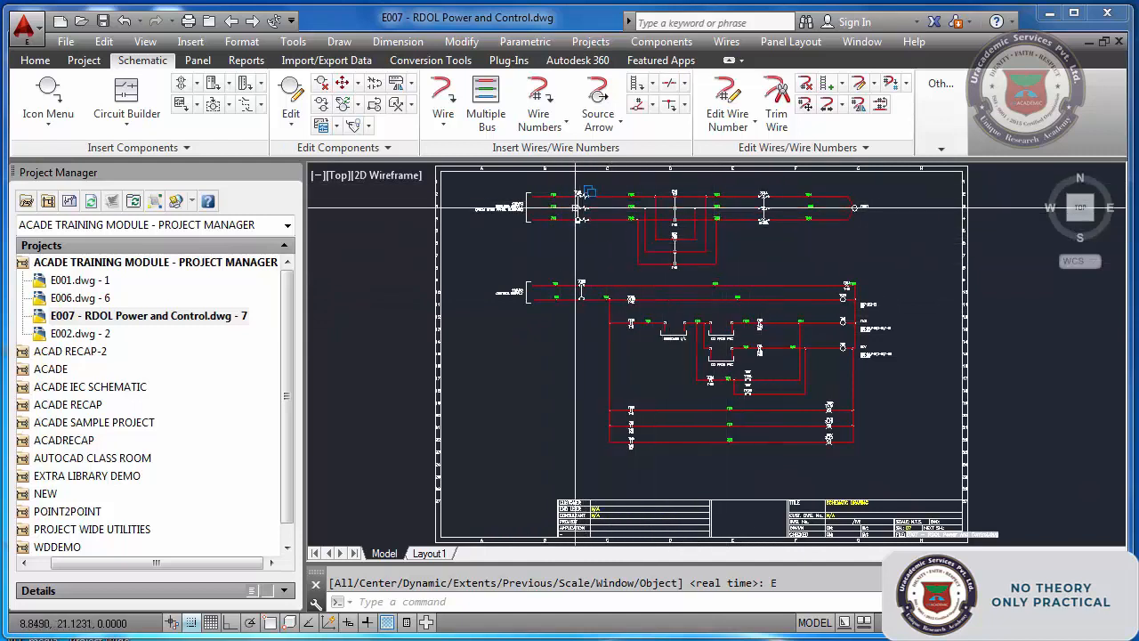
Check a power circuit wire's layer and review the wire type layer list, closing it without changes
mouse_move(644, 211)
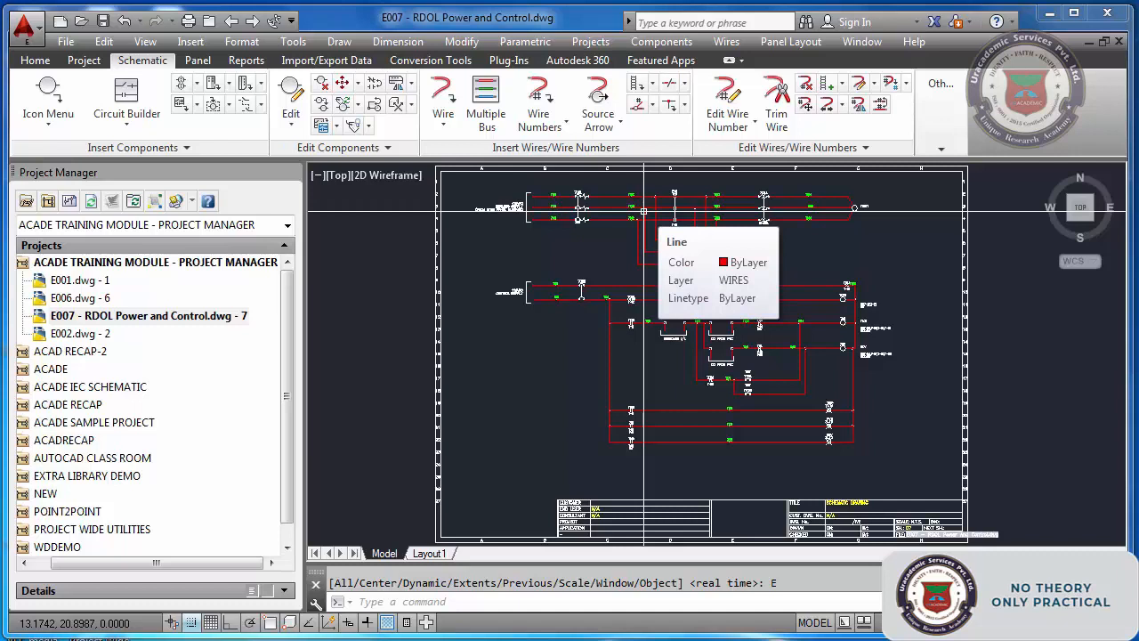
scroll(525, 194, up, 4)
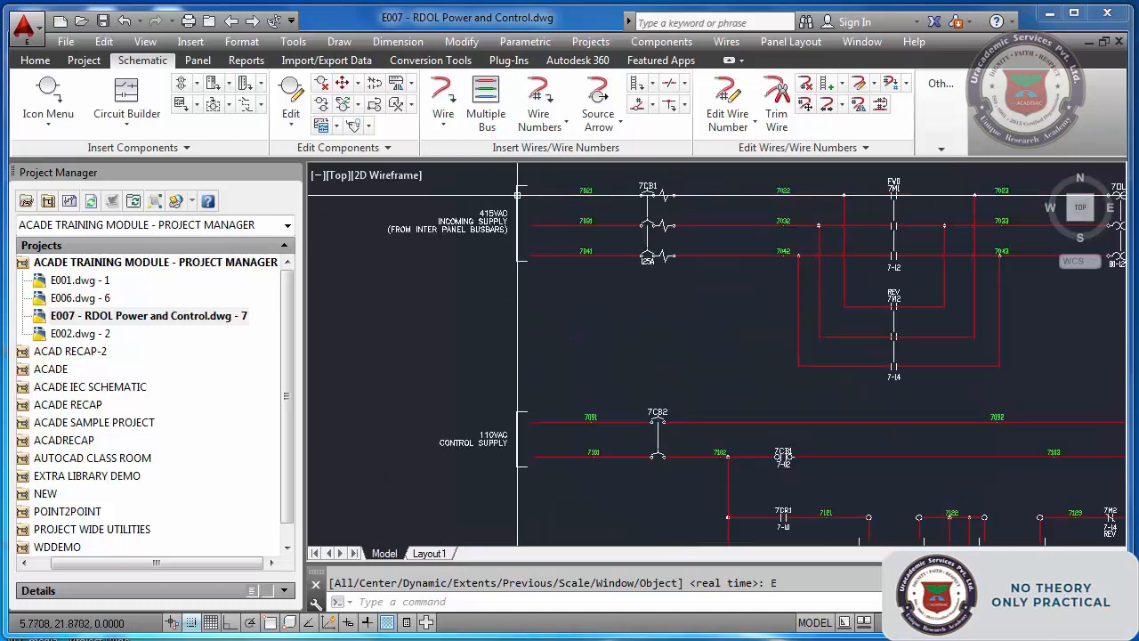
scroll(518, 194, up, 4)
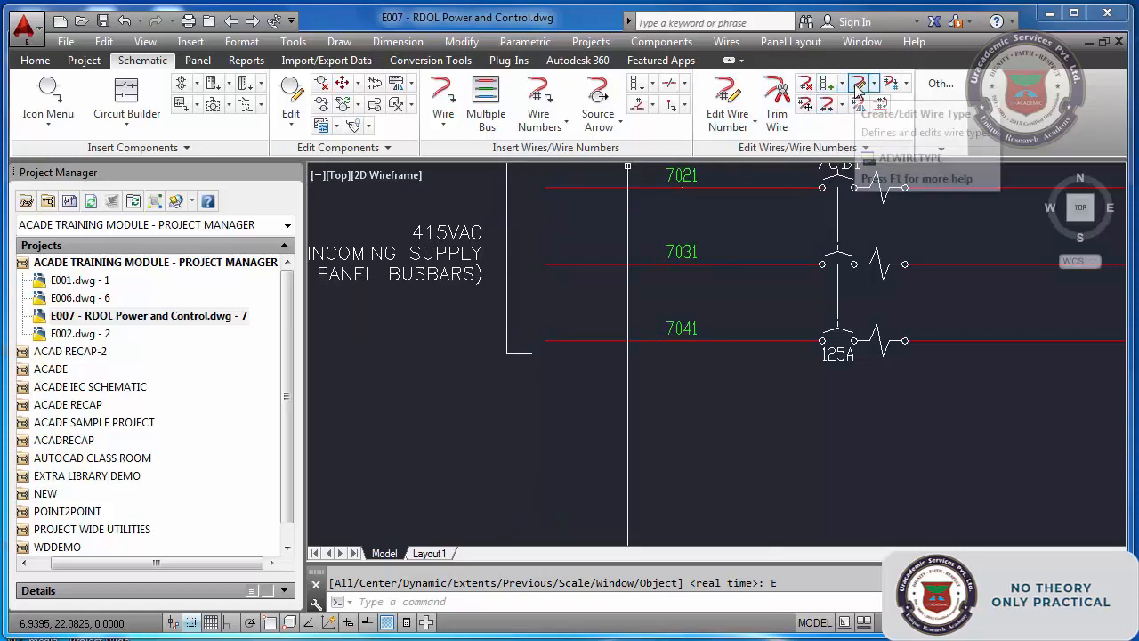
click(879, 105)
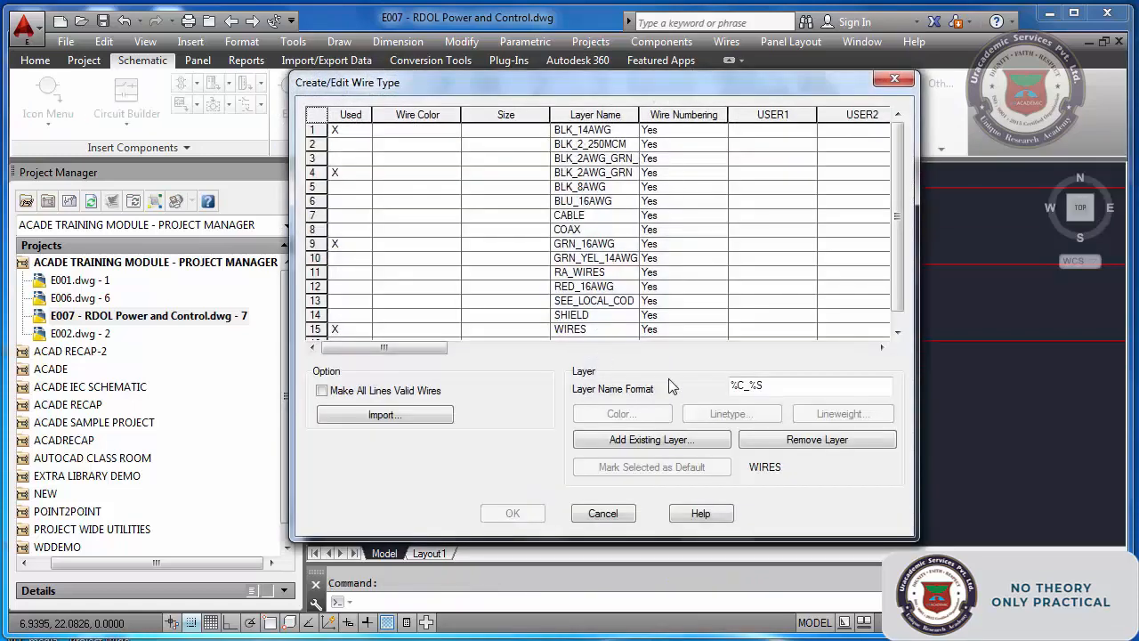
click(601, 513)
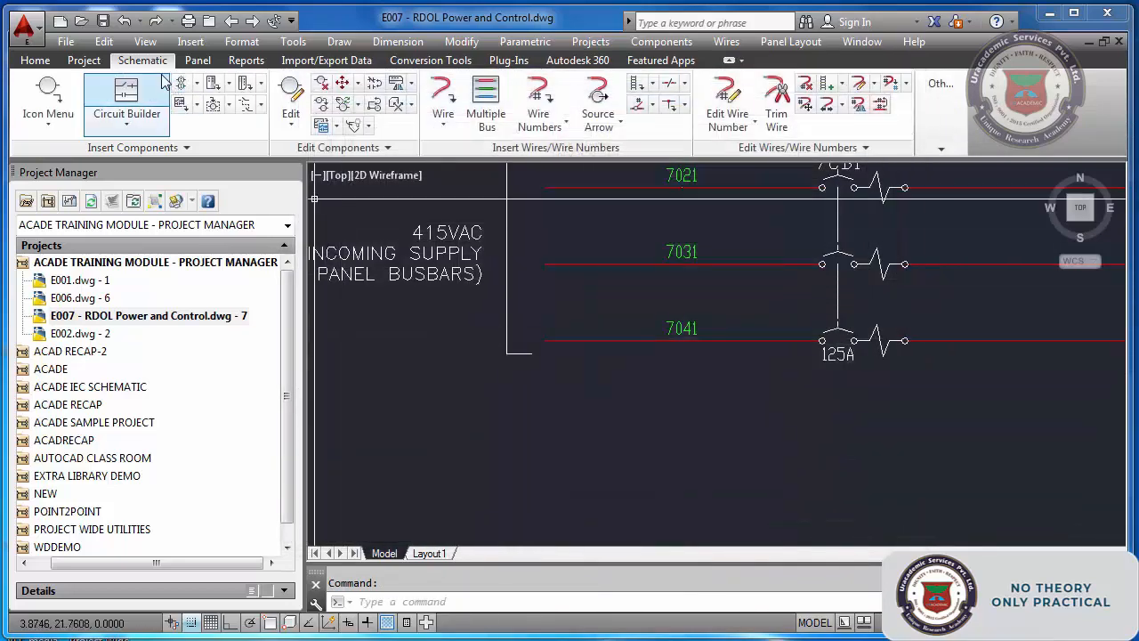
Review the Project-Wide Utilities options and the project-wide option for wire tagging, cancelling both dialogs
click(84, 60)
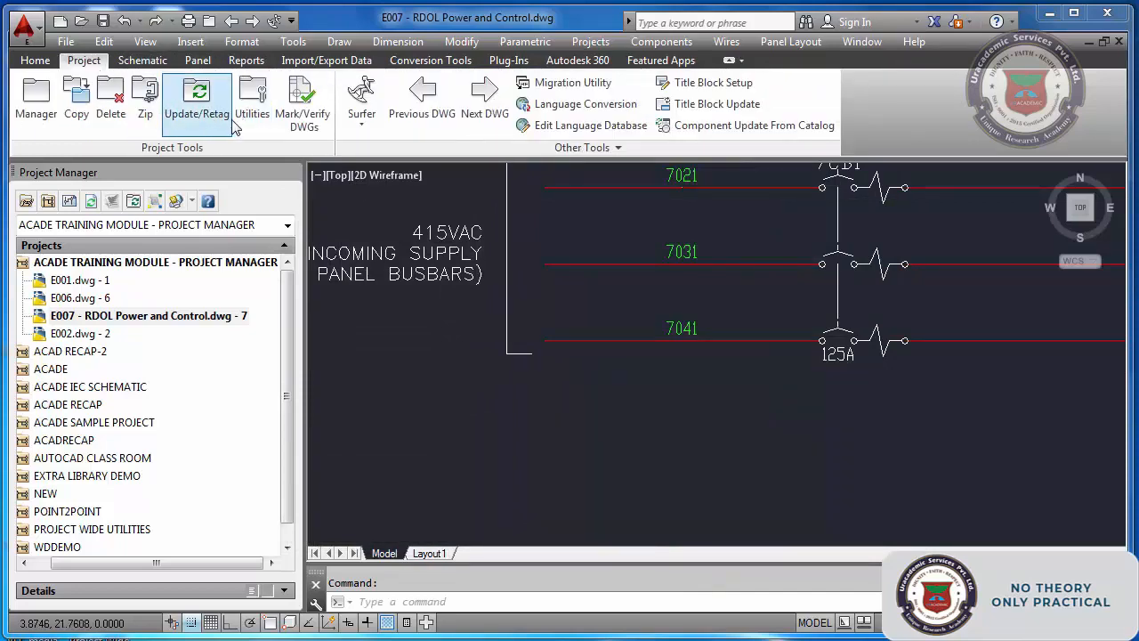
click(253, 105)
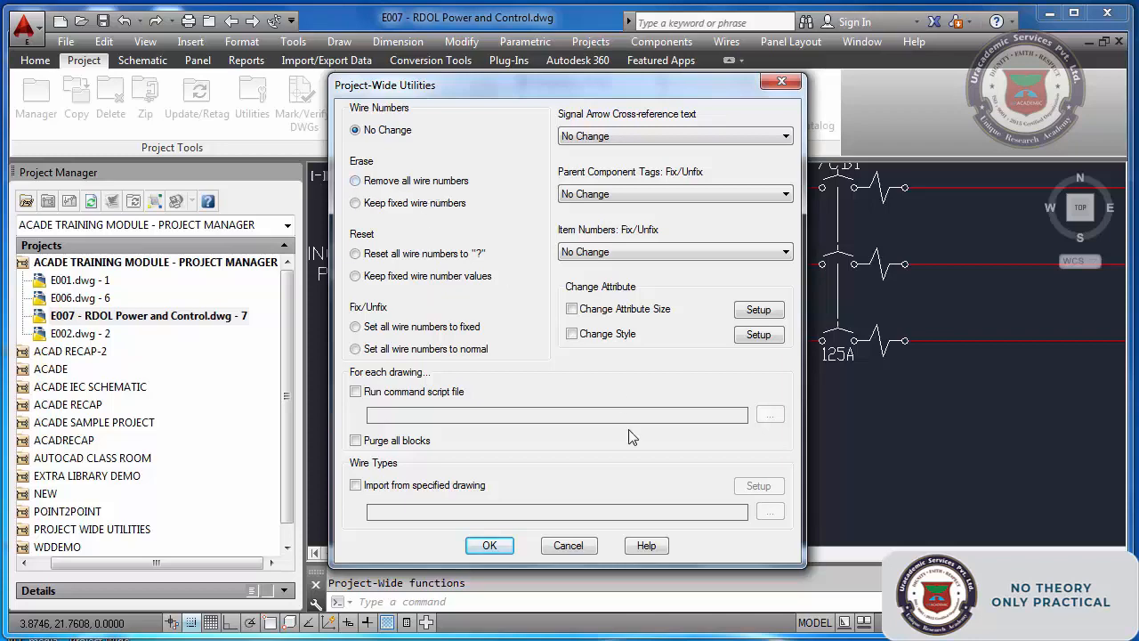
click(580, 546)
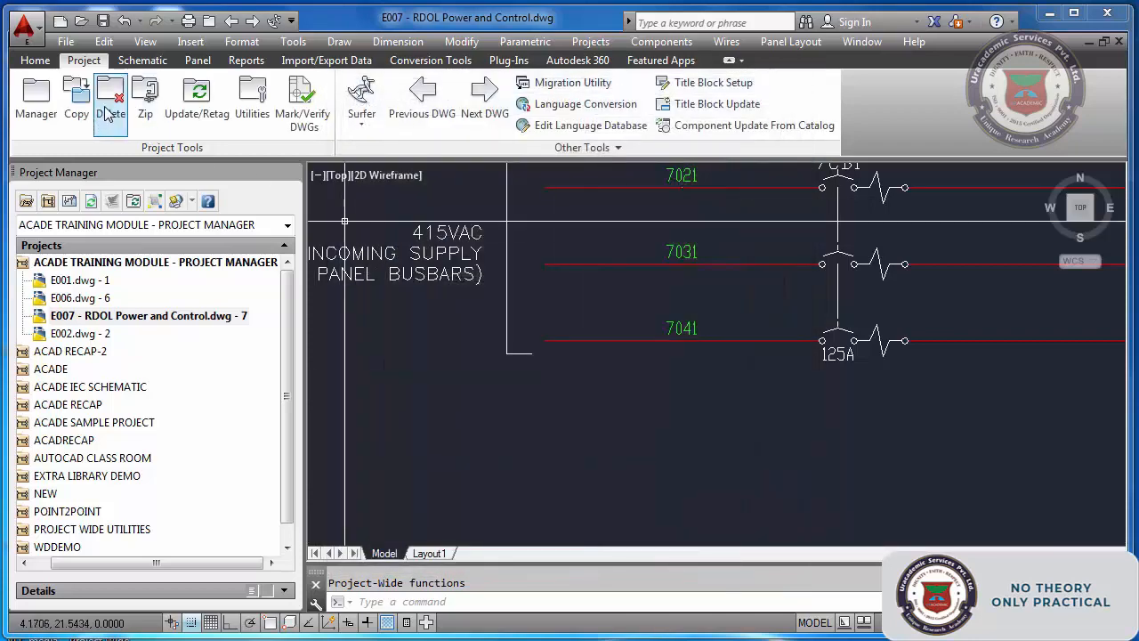
click(155, 59)
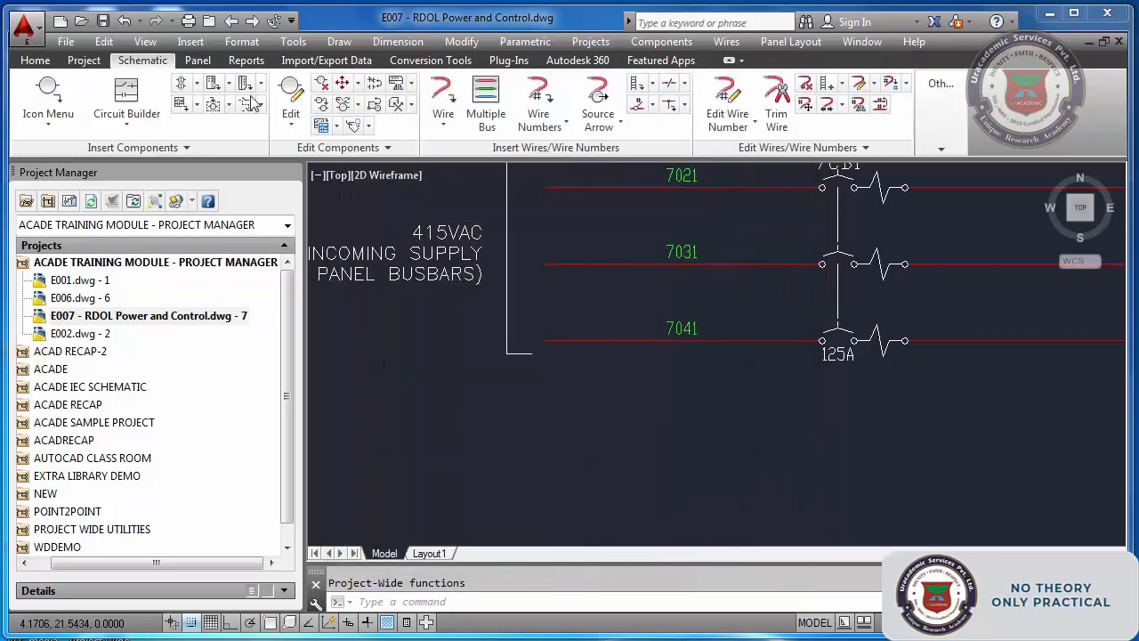
click(539, 93)
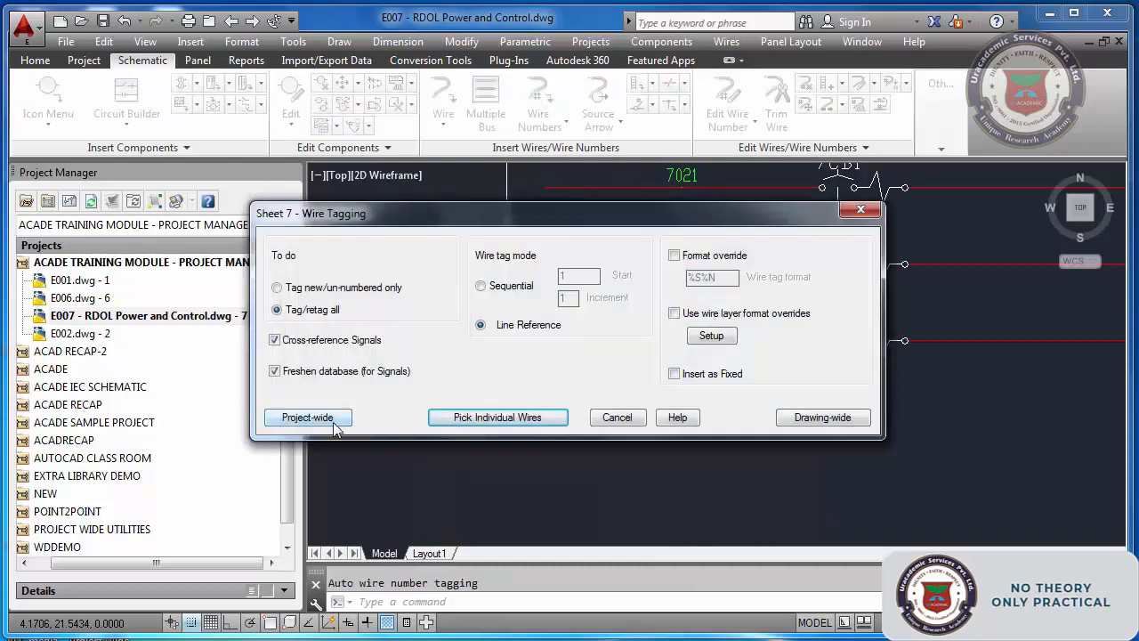
click(636, 418)
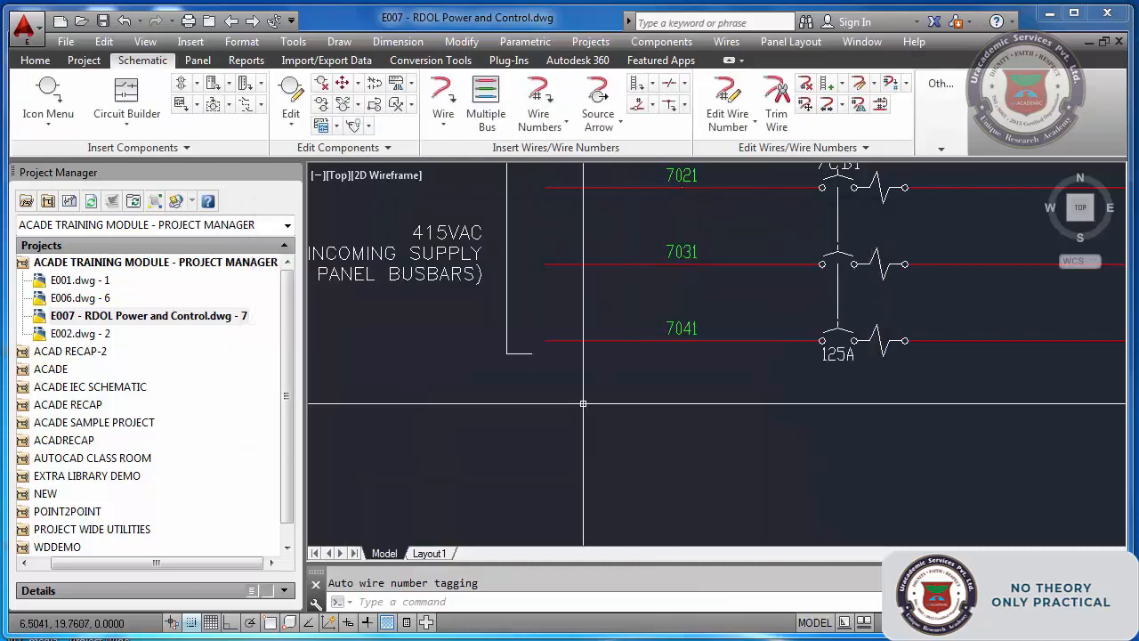
Examine the wire numbers along the power circuit, from the incoming supply through the forward and reverse contactors
scroll(493, 361, down, 5)
scroll(568, 361, down, 3)
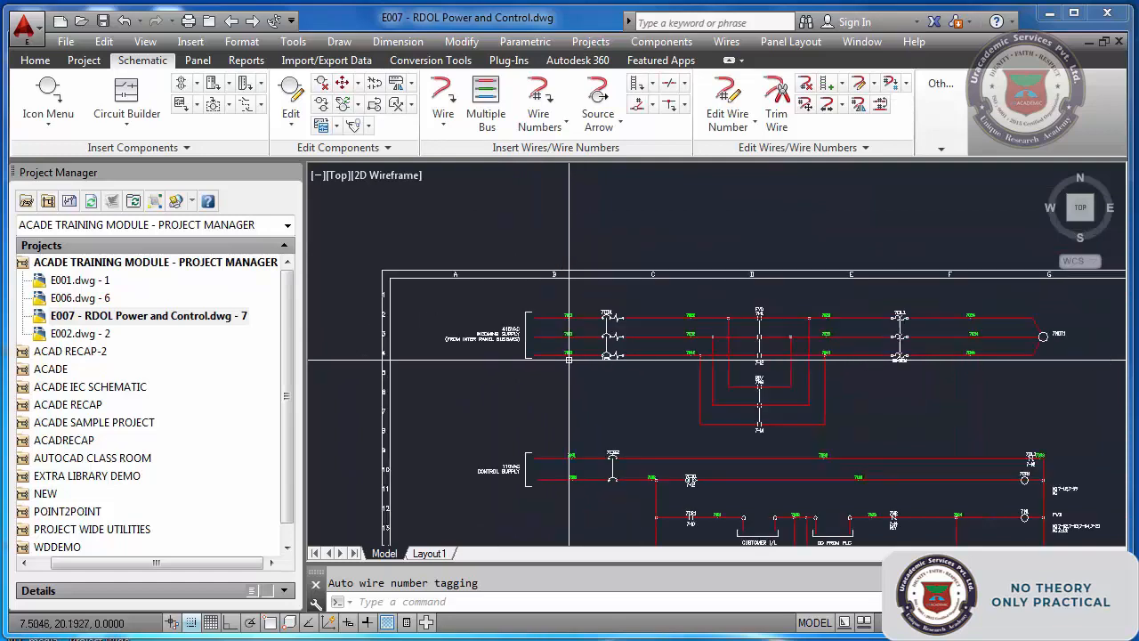
scroll(656, 372, up, 3)
scroll(507, 338, up, 4)
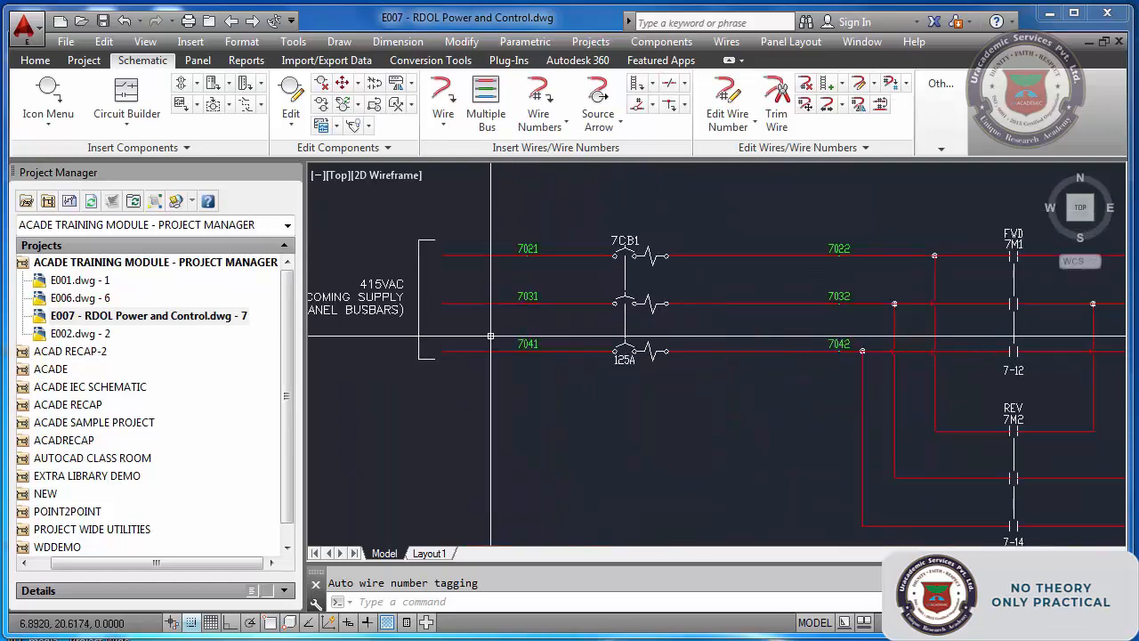
scroll(507, 338, down, 4)
scroll(676, 347, down, 3)
scroll(656, 347, up, 4)
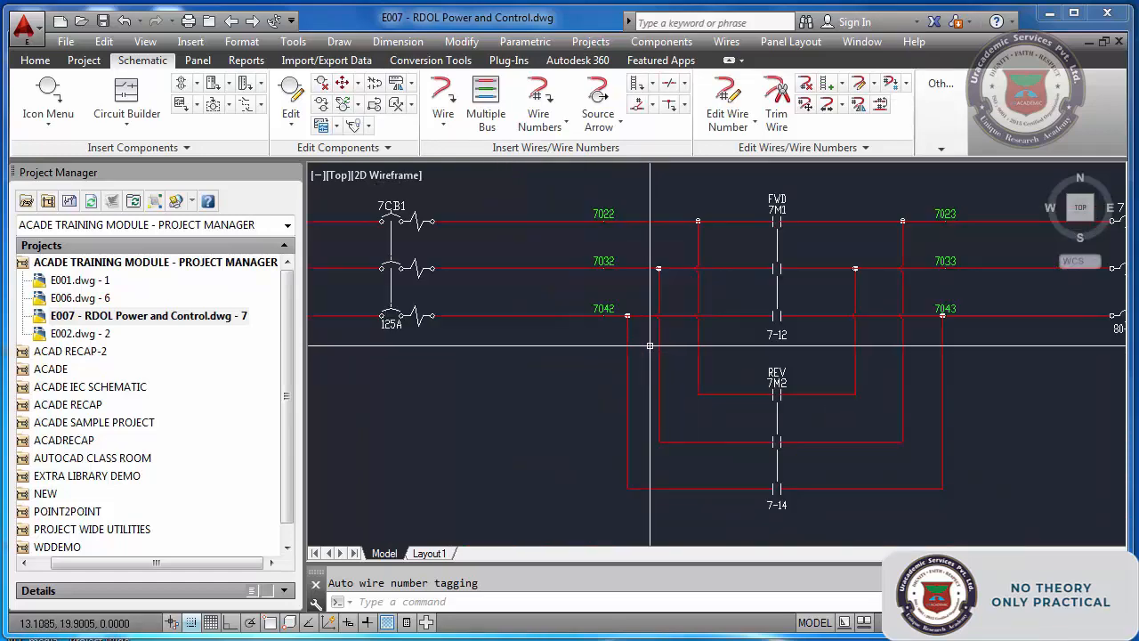
scroll(719, 343, down, 2)
scroll(928, 317, up, 4)
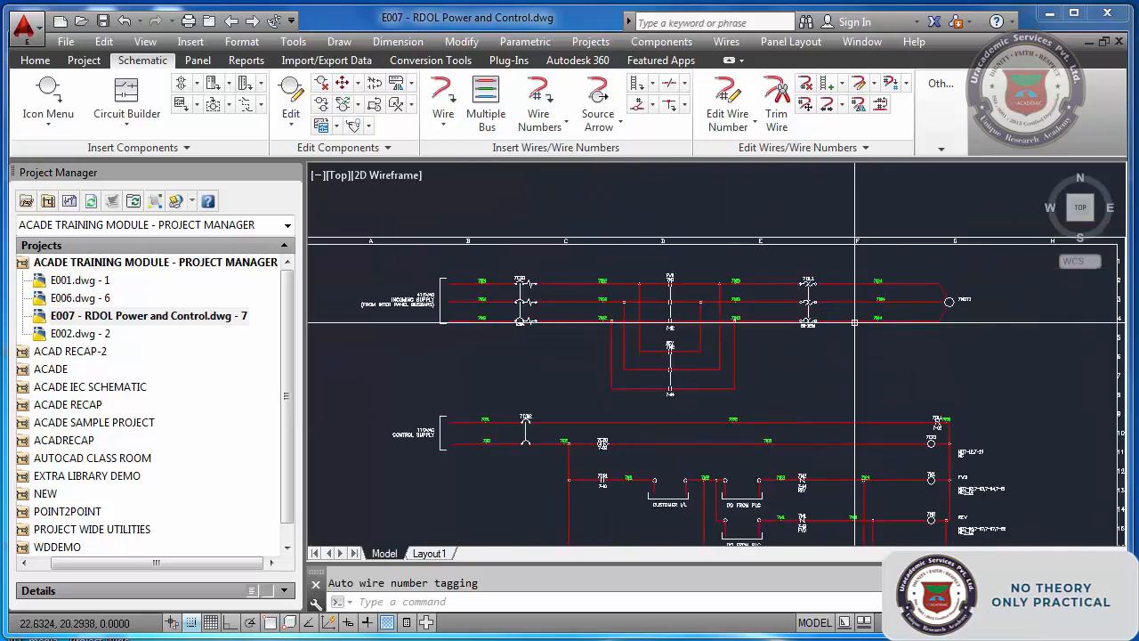
Examine the wire numbers along the control circuit, from the control supply through the relay and contactor coil rungs
scroll(928, 317, up, 2)
scroll(846, 400, down, 6)
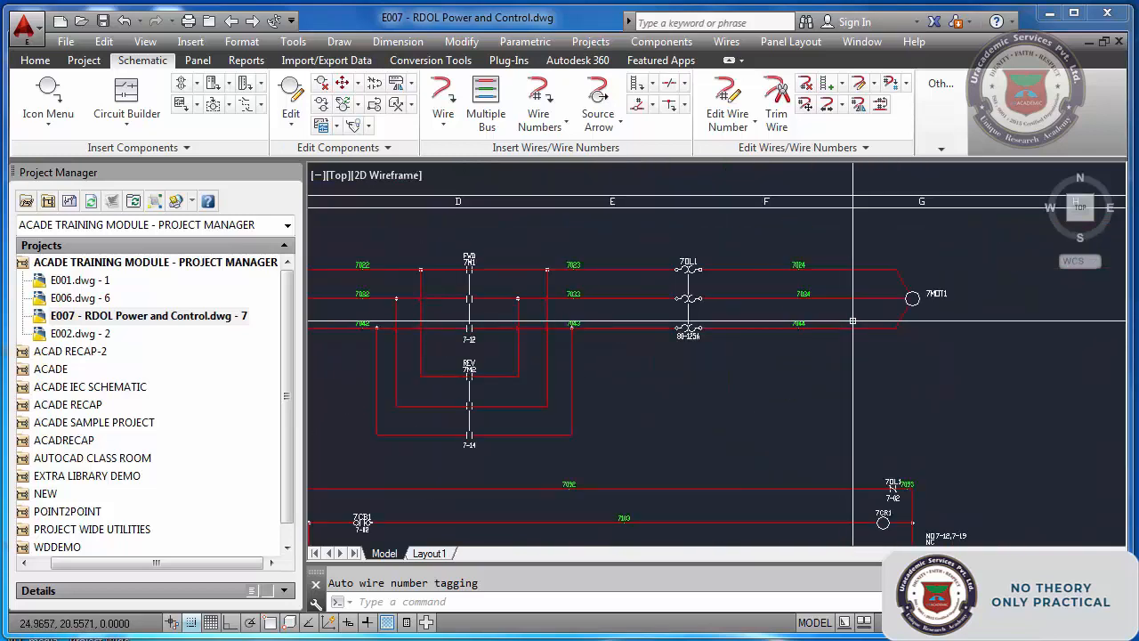
scroll(797, 445, down, 2)
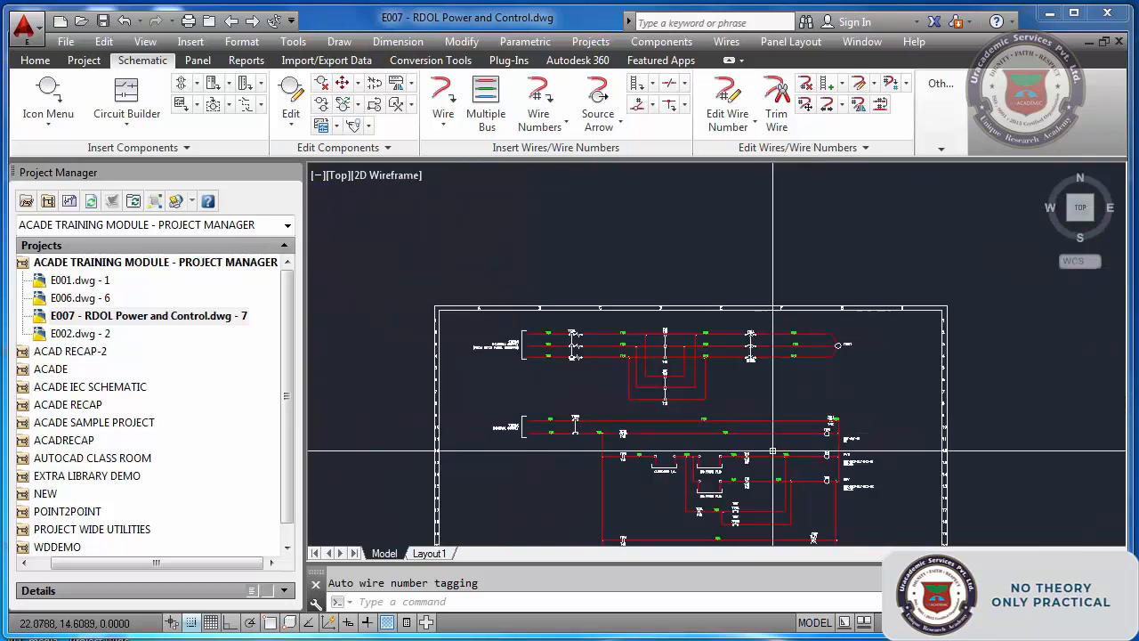
middle_click(801, 401)
middle_click(801, 401)
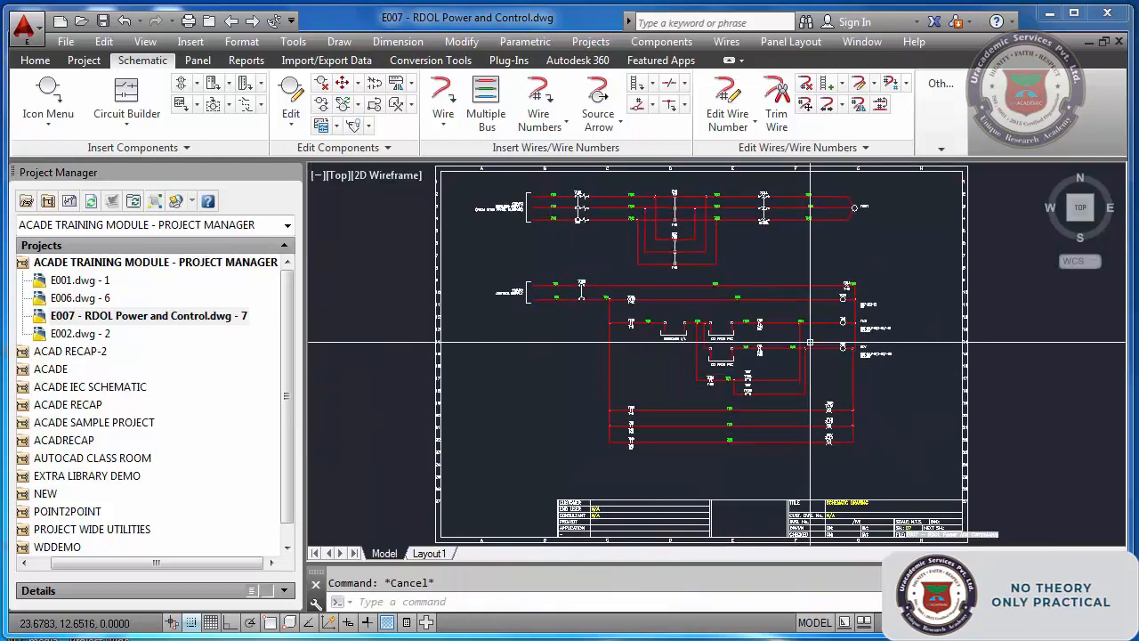
scroll(805, 343, up, 2)
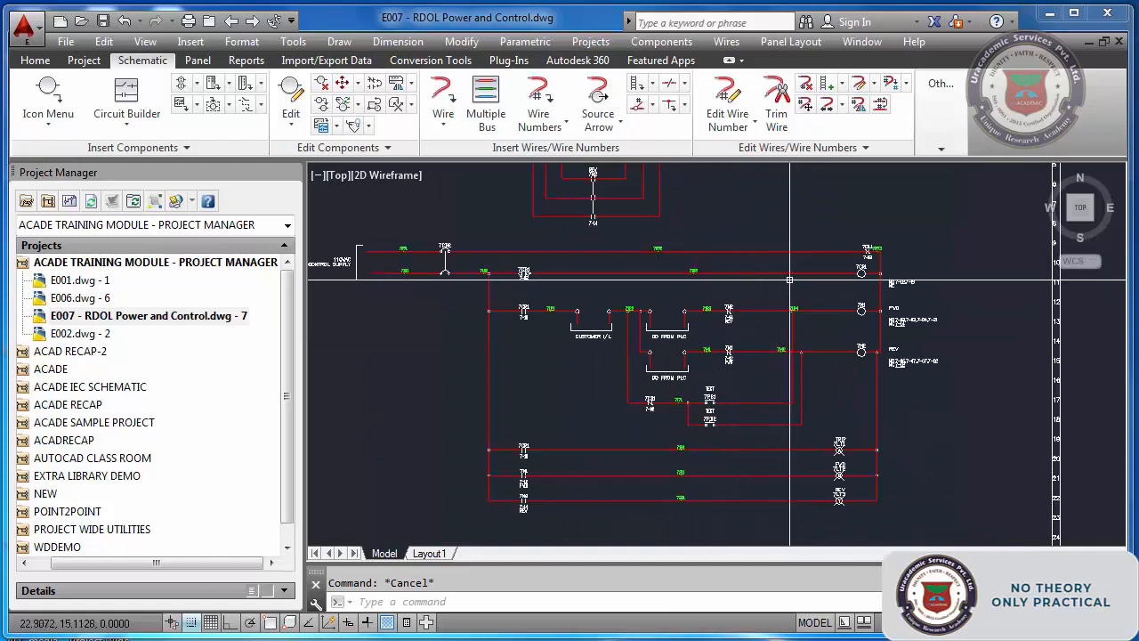
scroll(790, 278, up, 2)
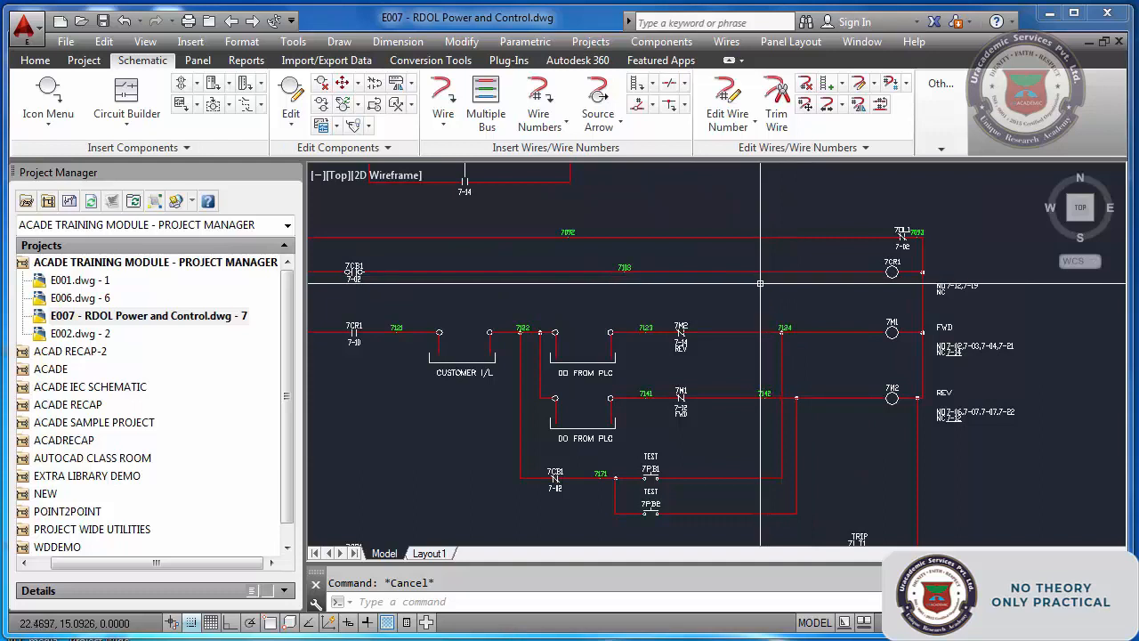
scroll(761, 283, up, 2)
scroll(759, 283, down, 4)
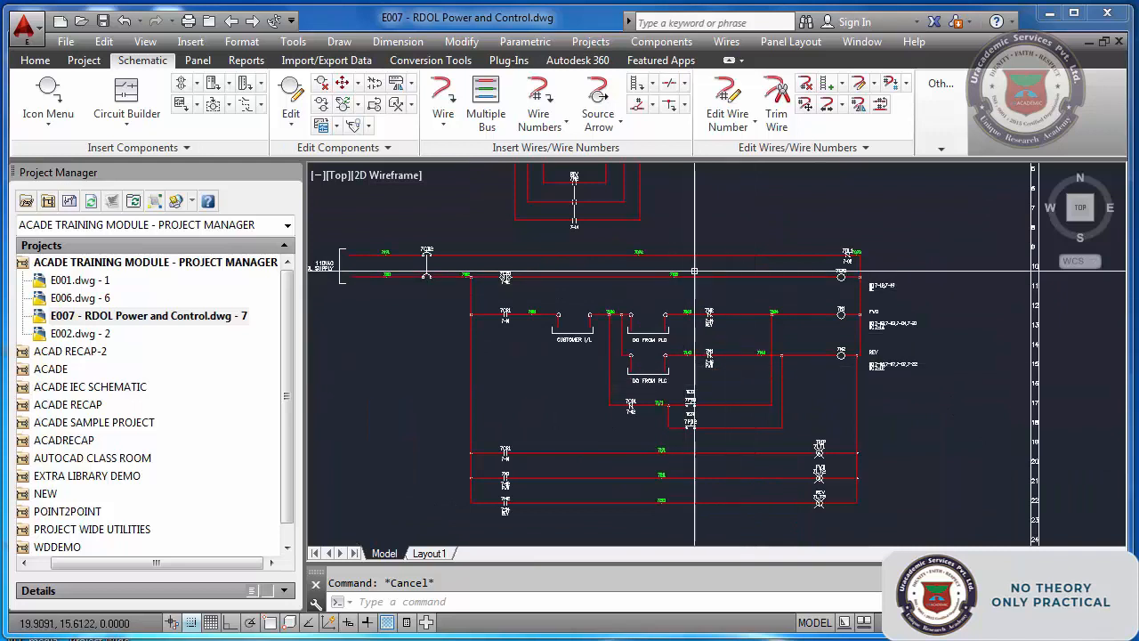
scroll(589, 261, up, 4)
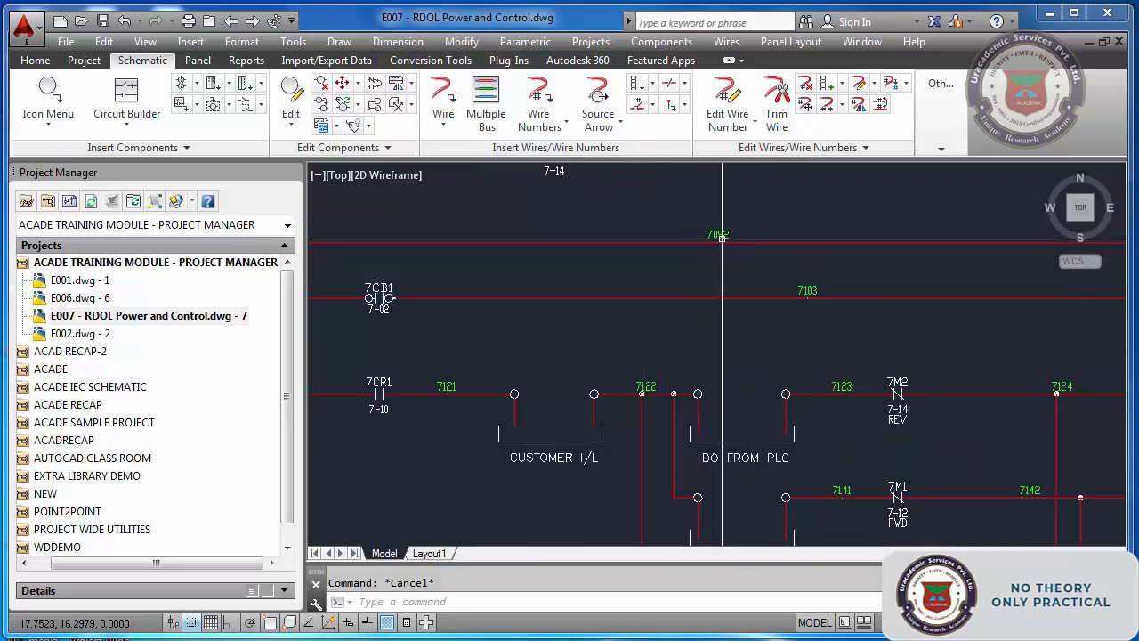
scroll(780, 289, up, 3)
scroll(780, 290, down, 3)
scroll(814, 305, down, 3)
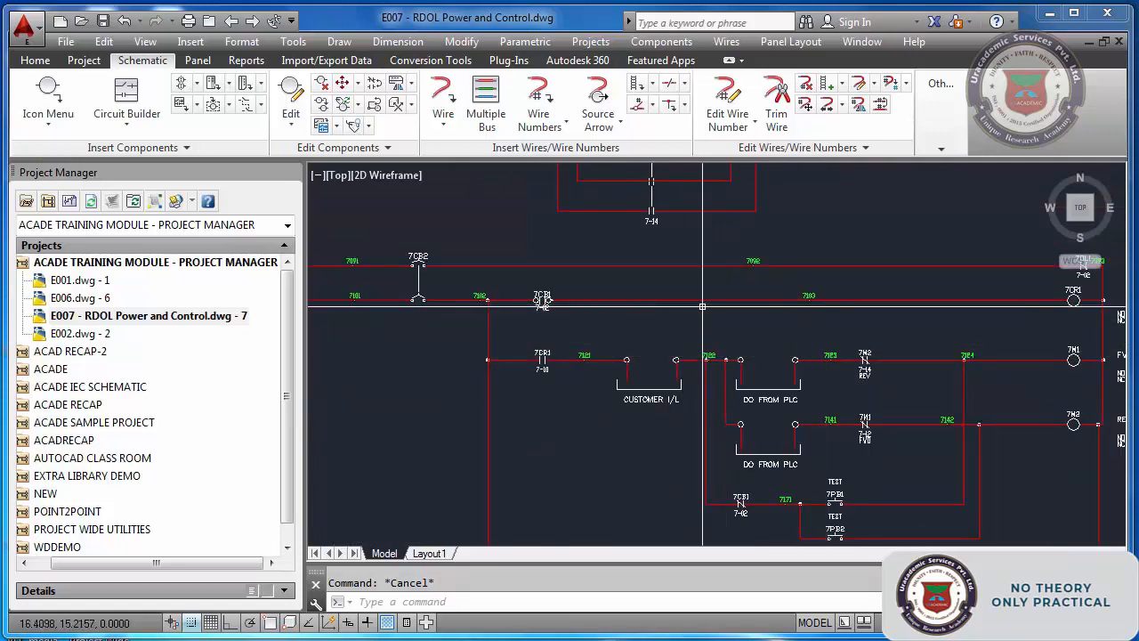
scroll(781, 309, down, 2)
scroll(755, 295, up, 2)
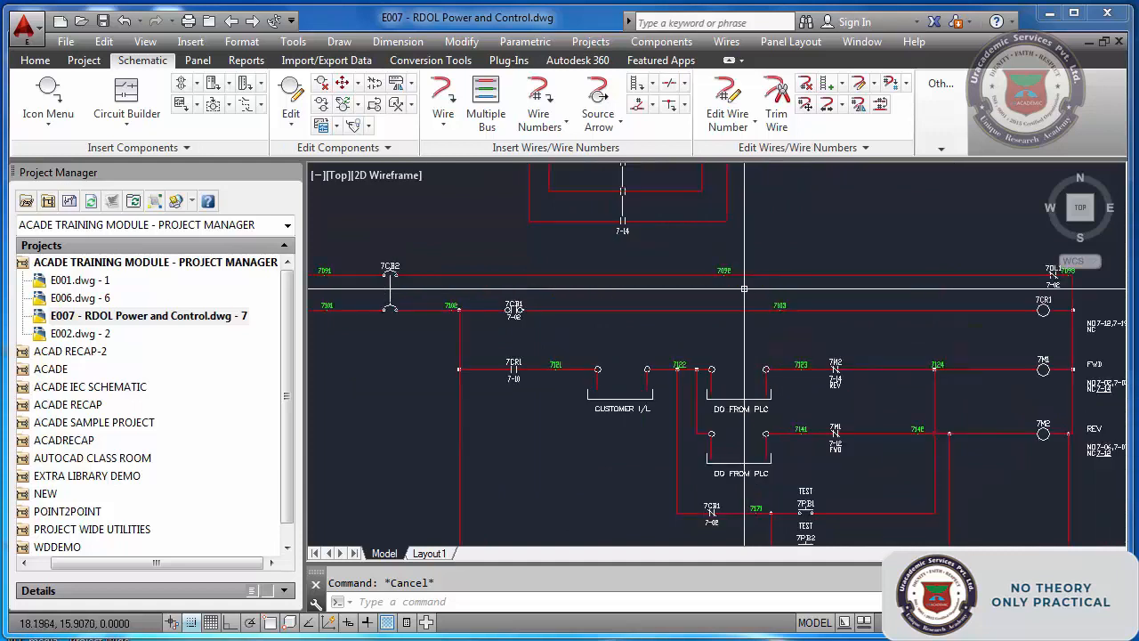
scroll(727, 281, up, 2)
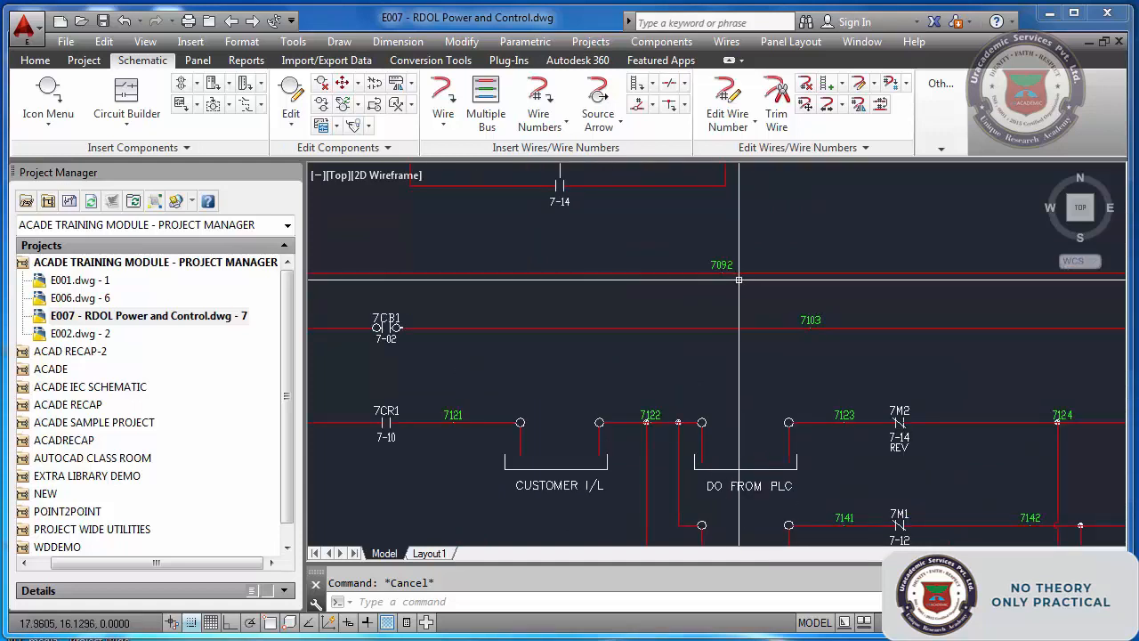
scroll(721, 279, down, 2)
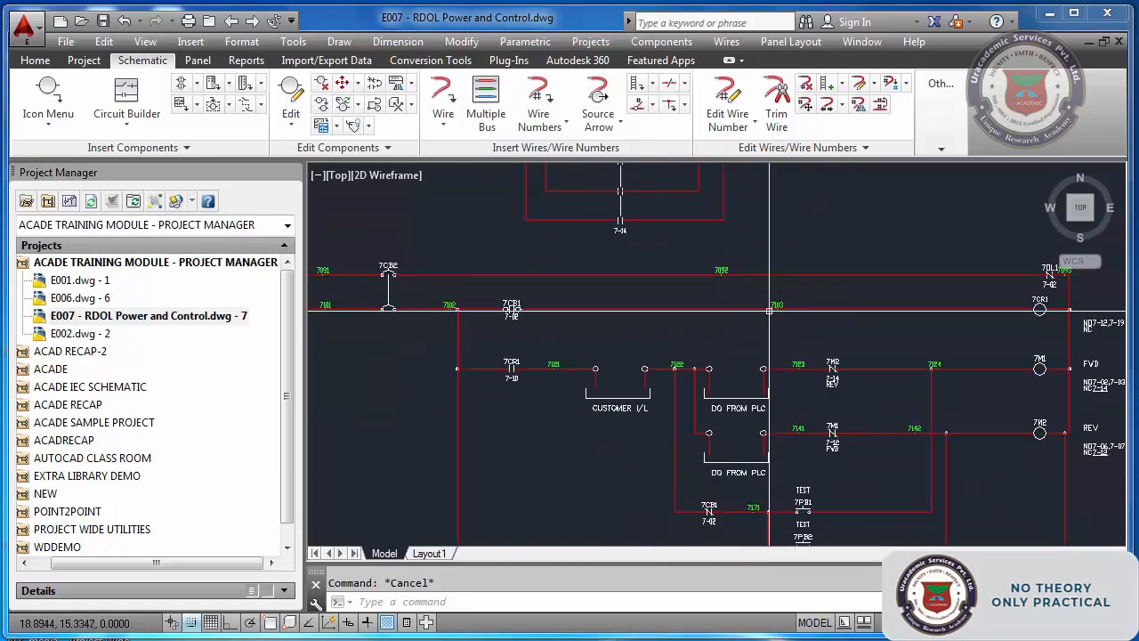
Inspect the attachment point of wire number 7102 and check the extent of its wire between 7CB2 and 7CB1
scroll(436, 316, up, 2)
scroll(457, 309, up, 6)
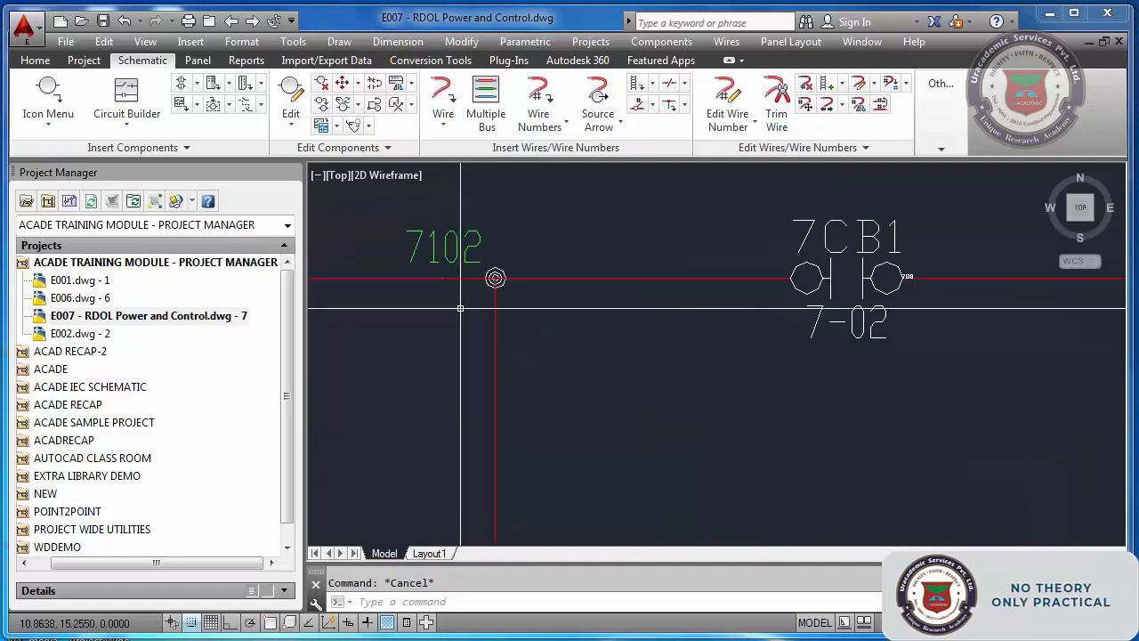
scroll(465, 297, up, 2)
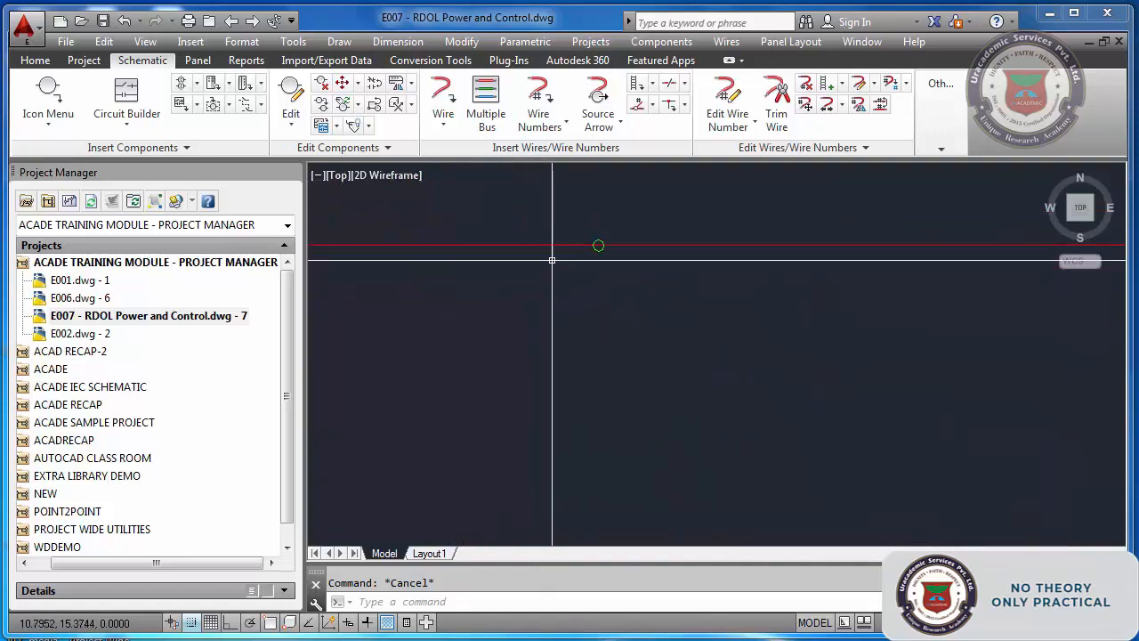
scroll(555, 257, up, 2)
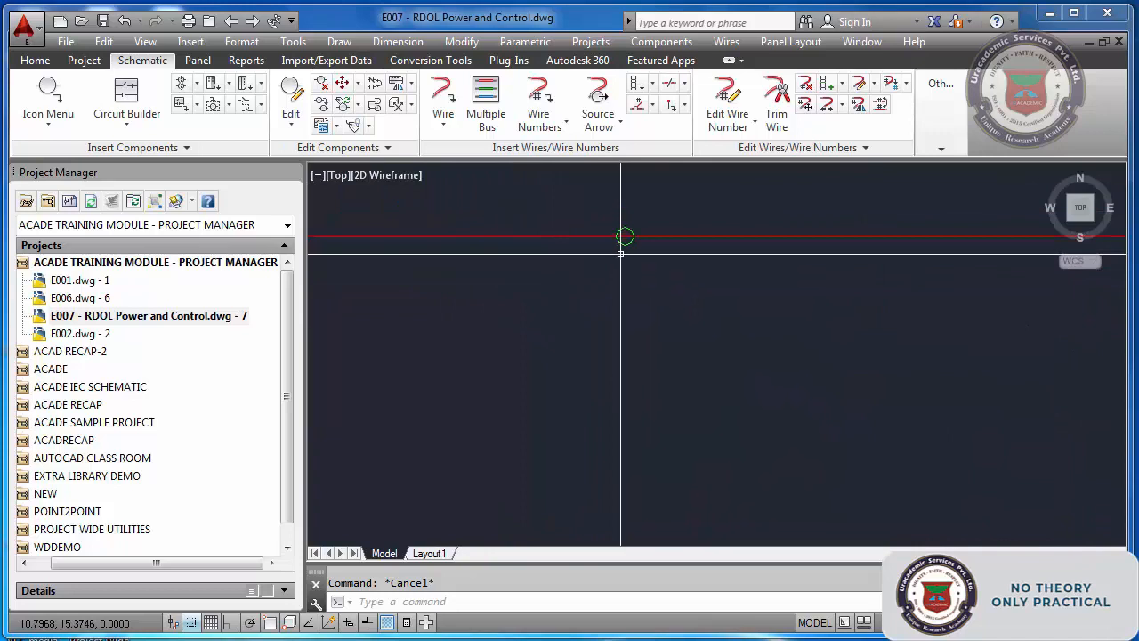
scroll(623, 254, down, 4)
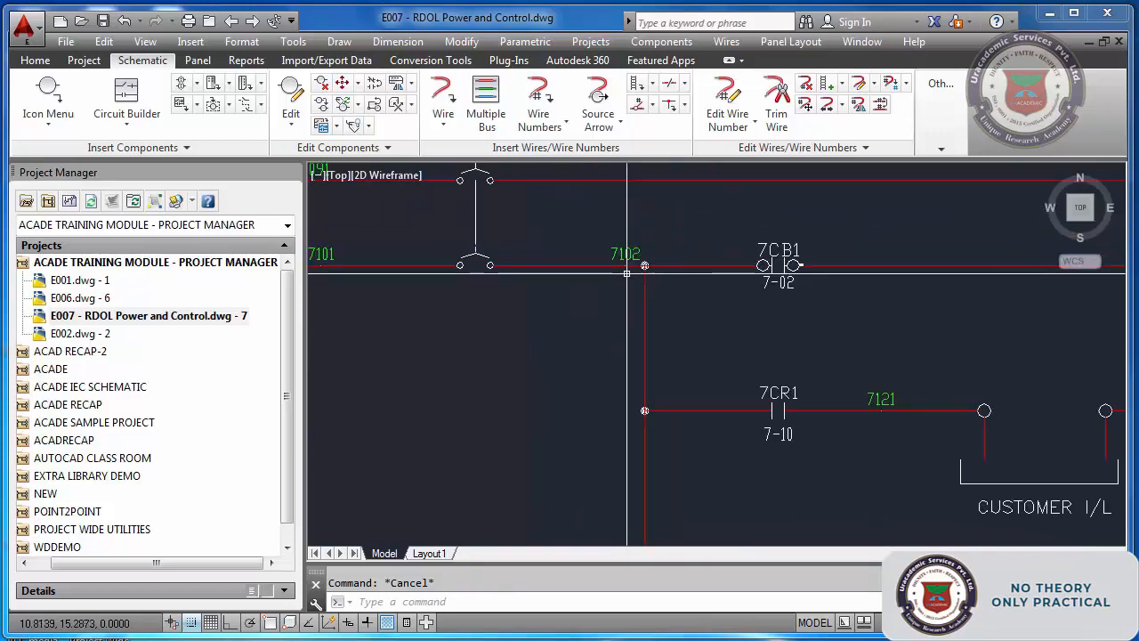
click(525, 266)
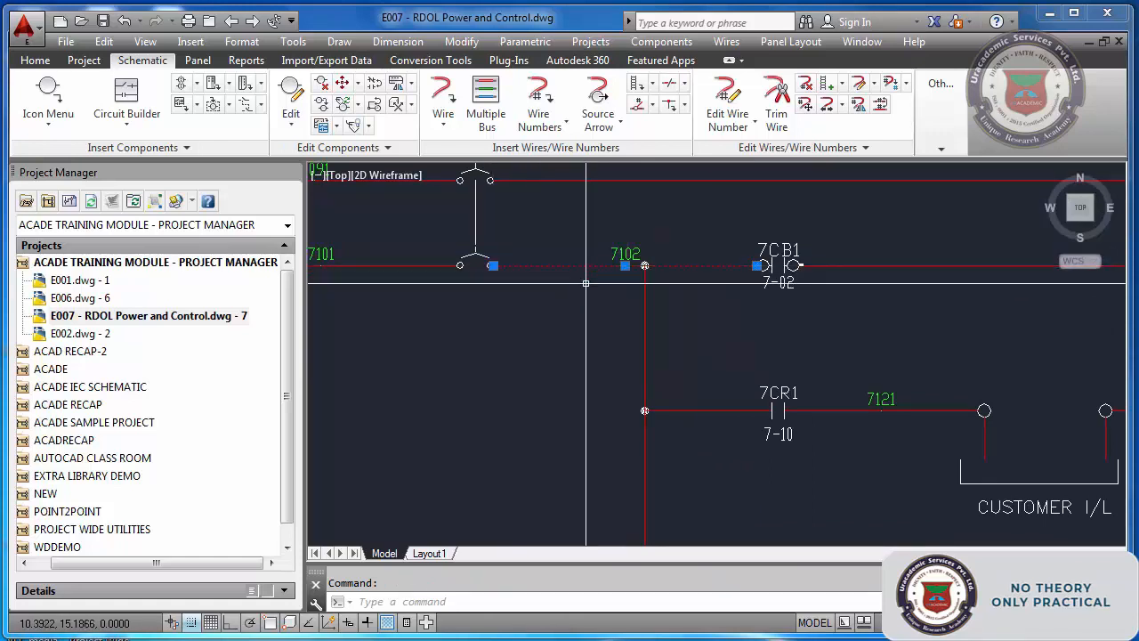
scroll(623, 282, down, 2)
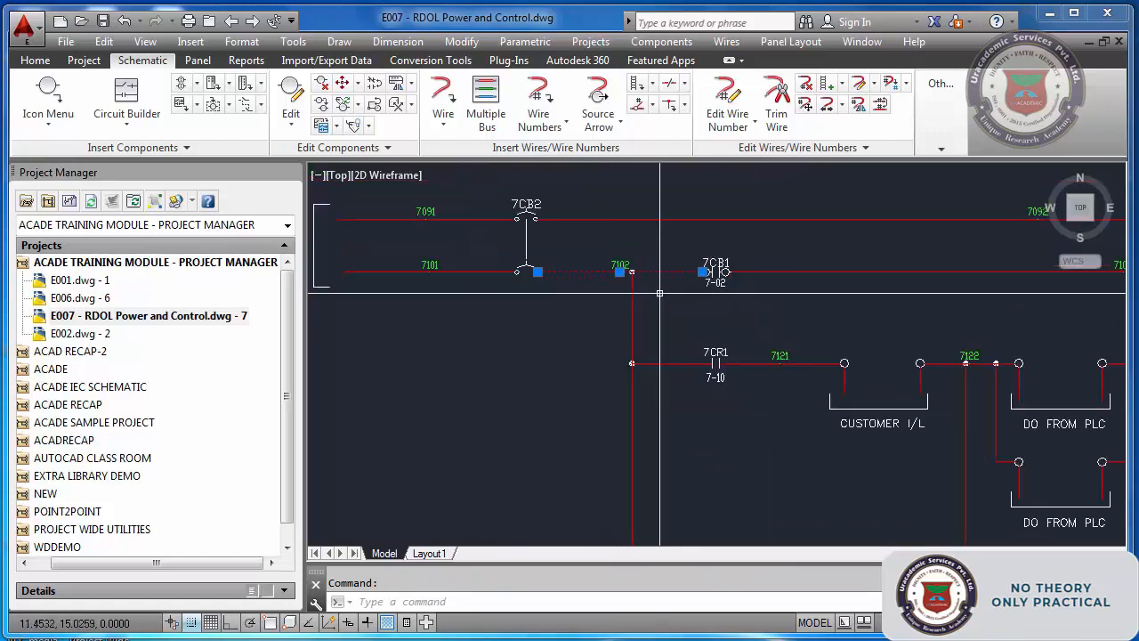
key(Escape)
scroll(804, 283, down, 2)
scroll(967, 240, up, 2)
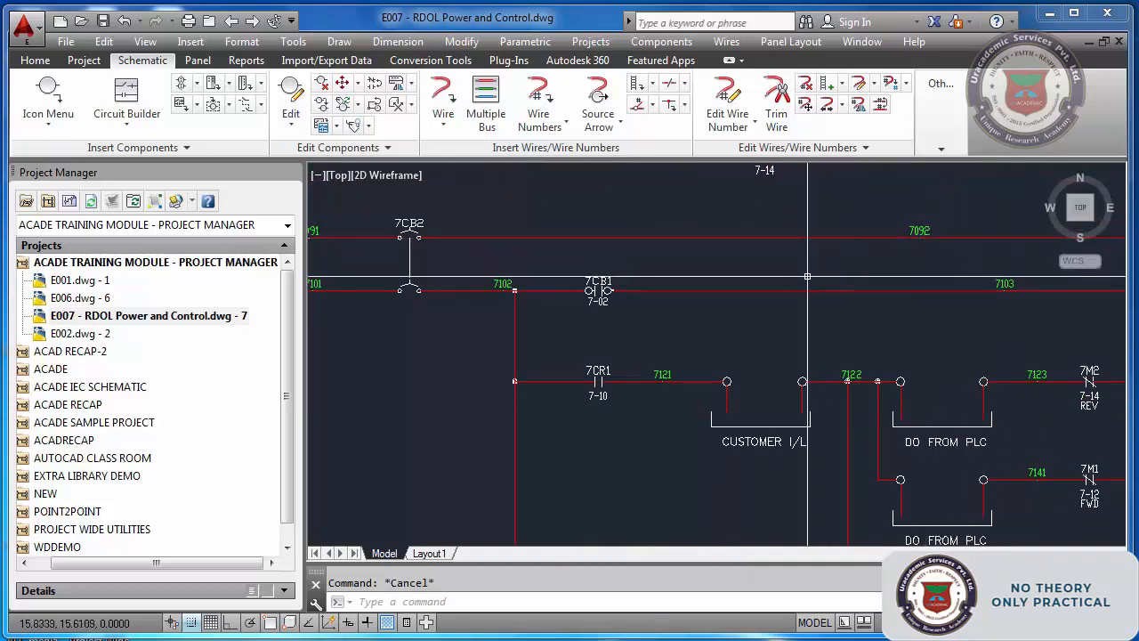
Align wire numbers 7092, 7103, 7124 and those of the three indicator lamp rungs vertically with wire number 7142 using AEALIGN
text(z)
key(Return)
text(e)
key(Return)
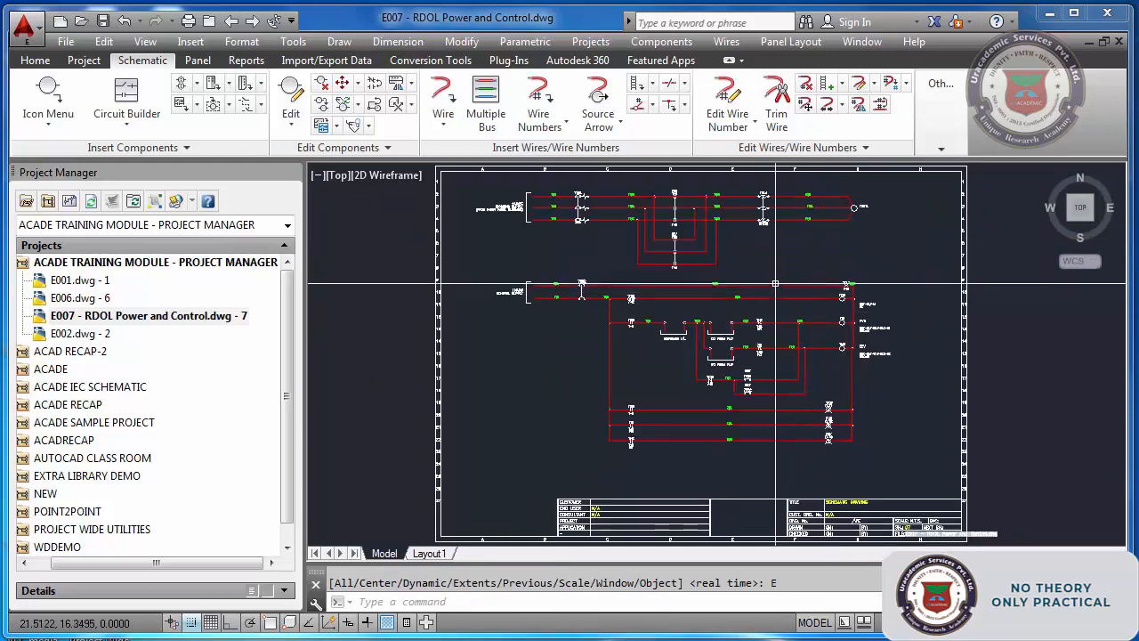
scroll(765, 307, up, 2)
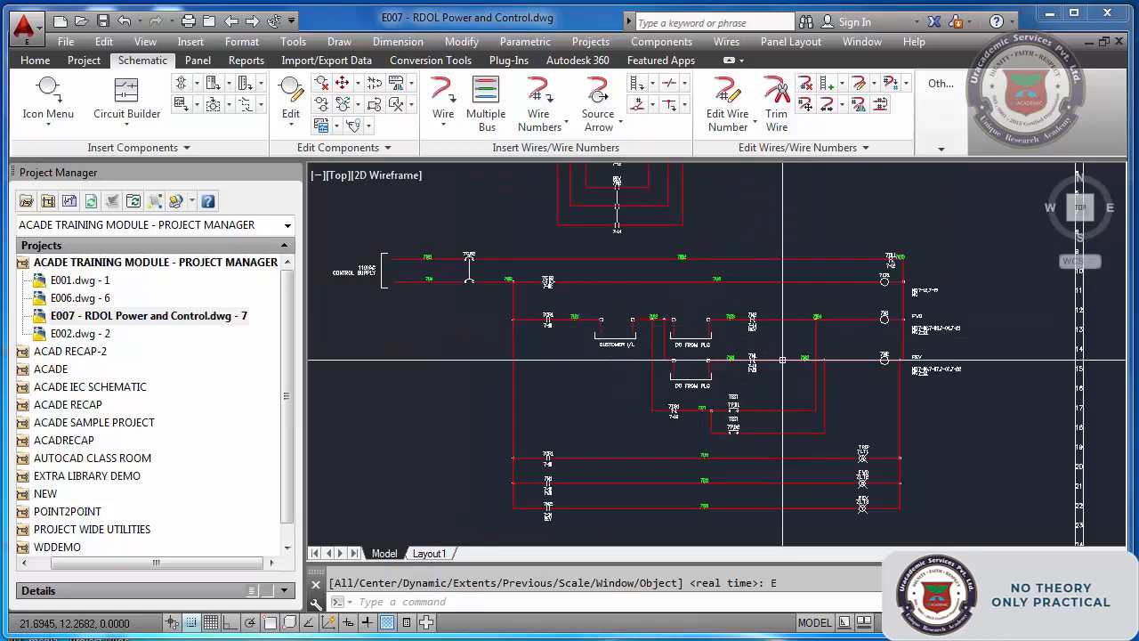
text(AE)
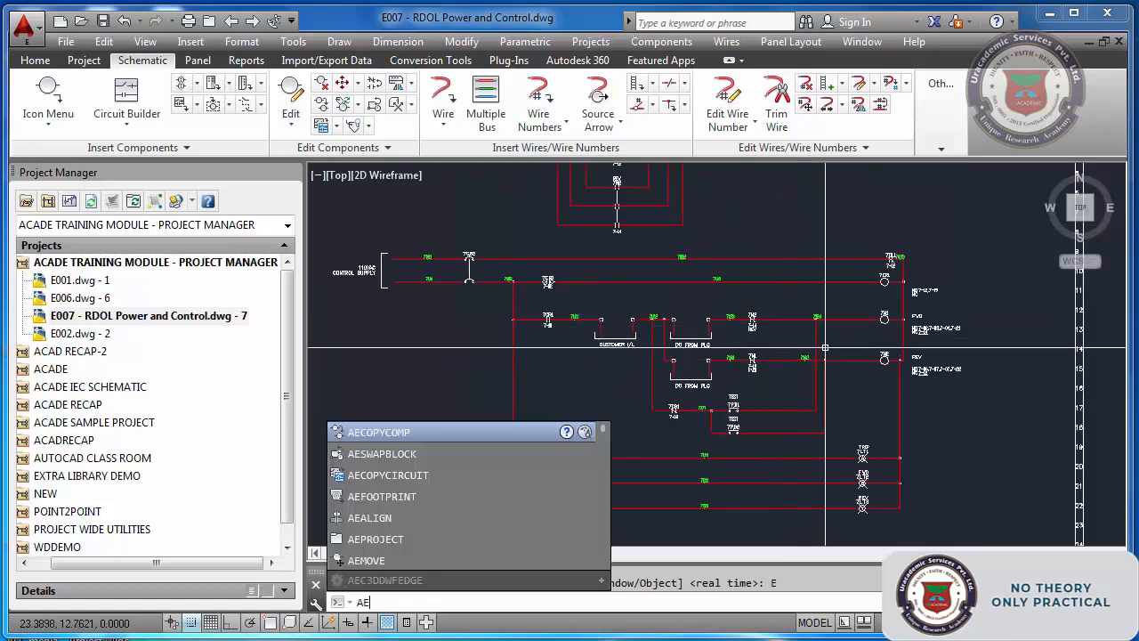
text(ALIGN)
key(Return)
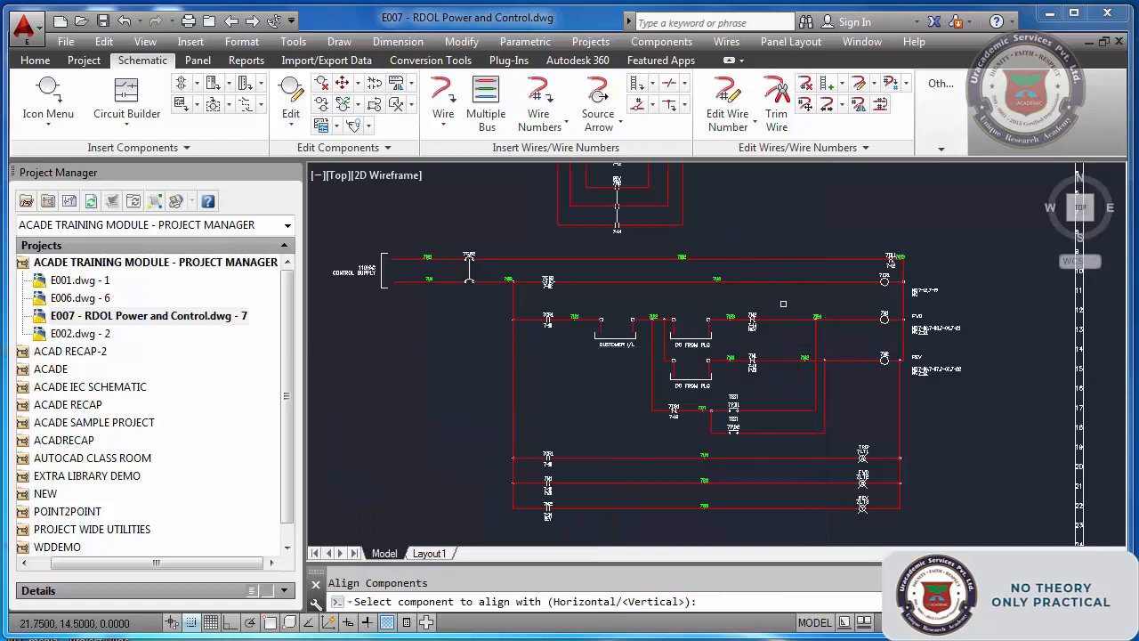
scroll(799, 359, up, 4)
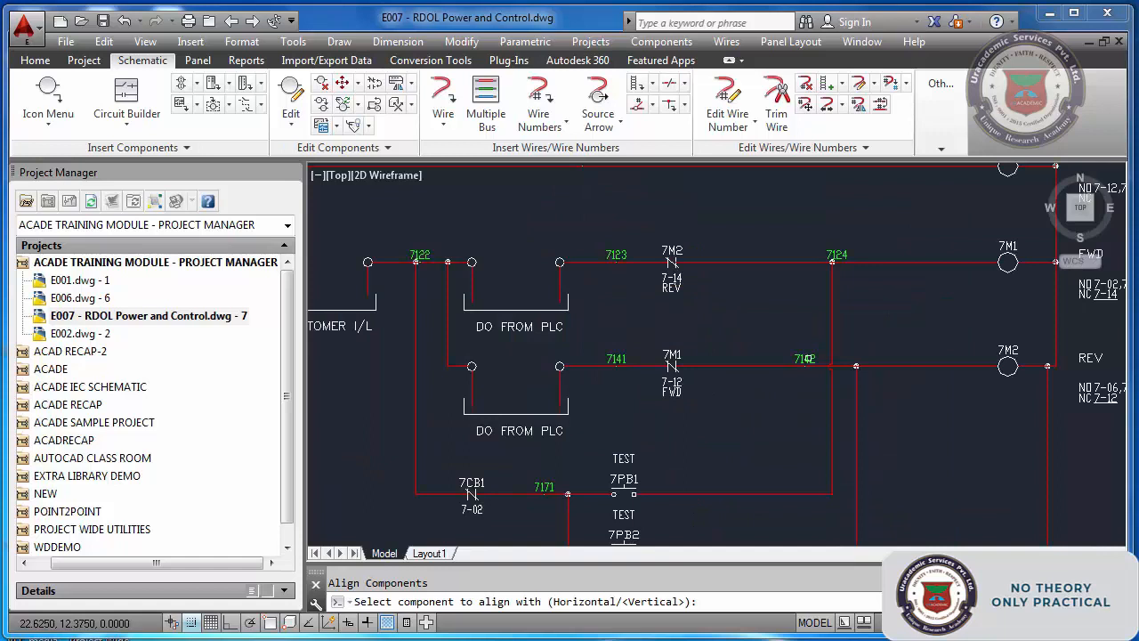
click(805, 359)
scroll(792, 334, down, 4)
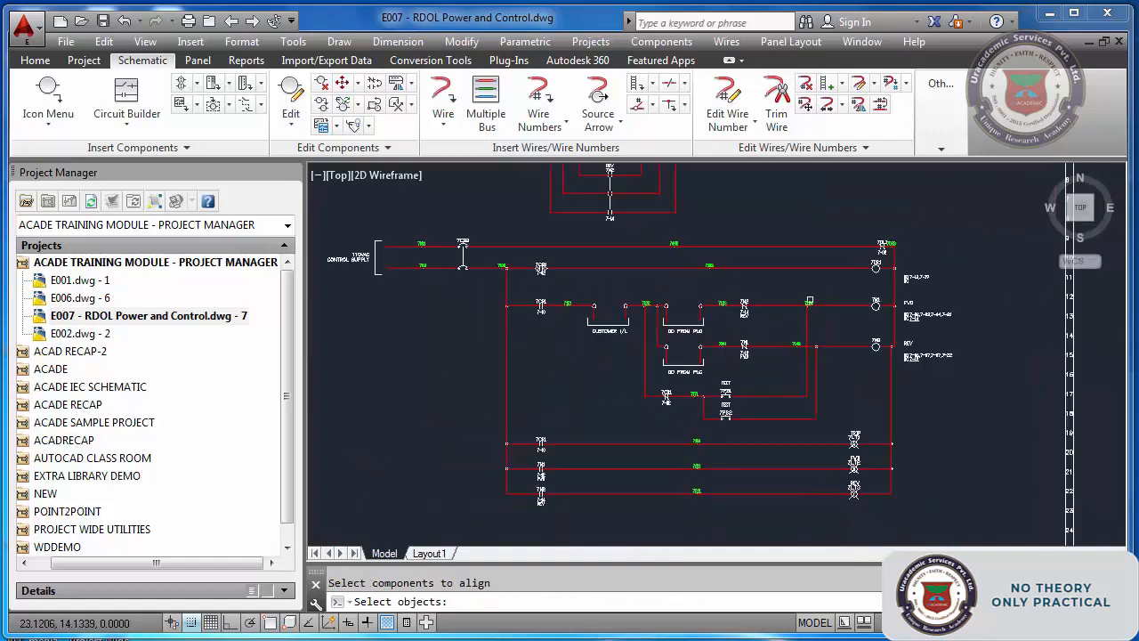
click(809, 302)
click(707, 266)
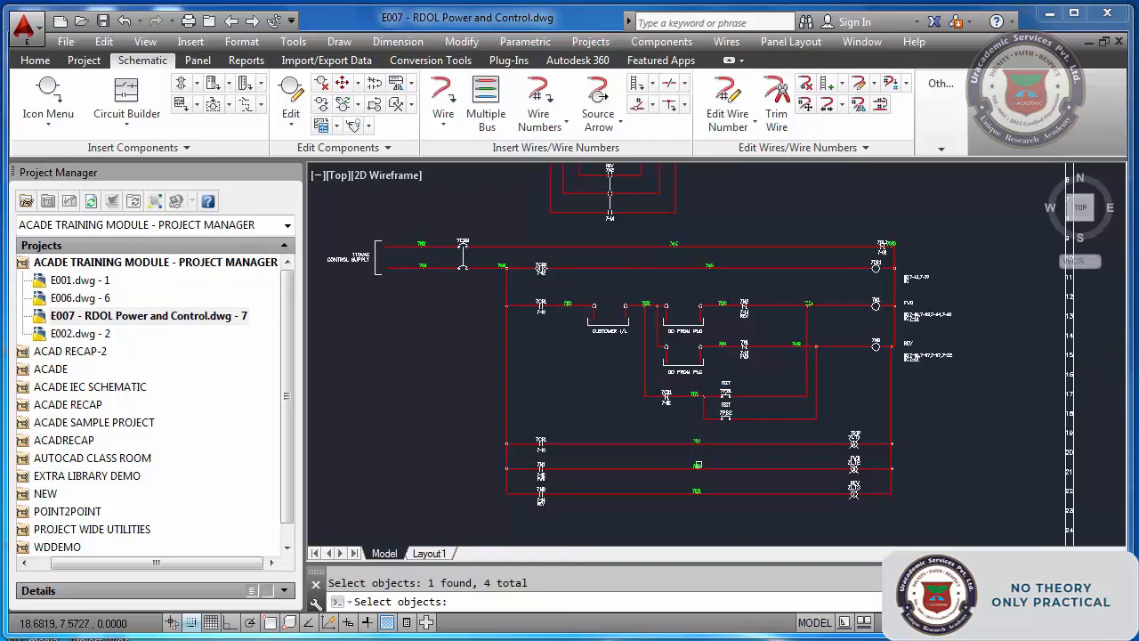
key(Return)
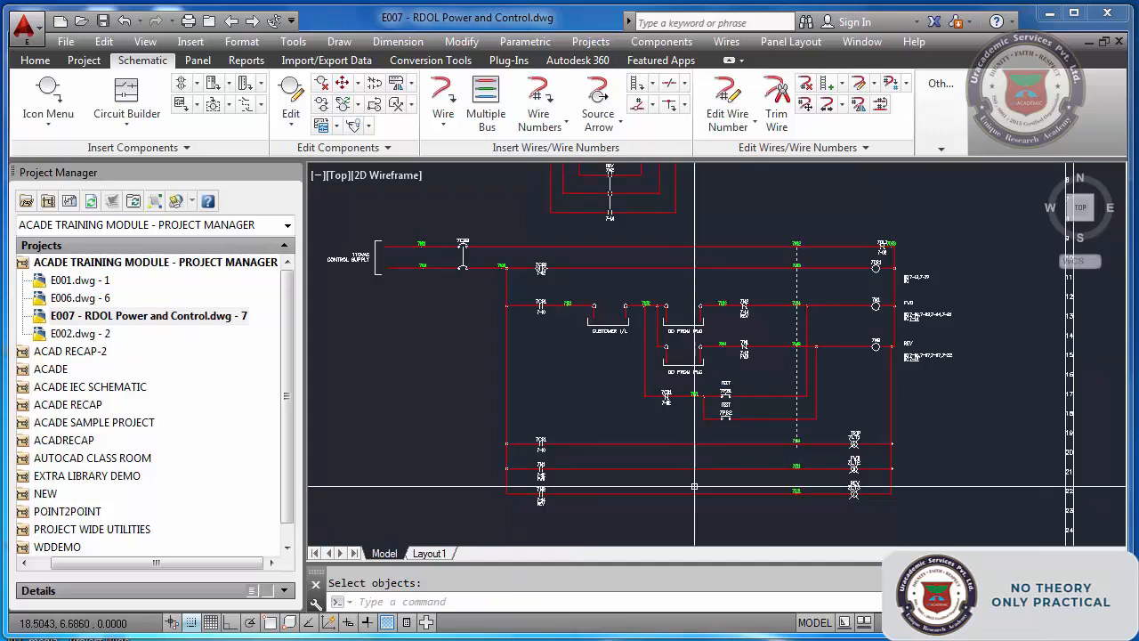
key(Escape)
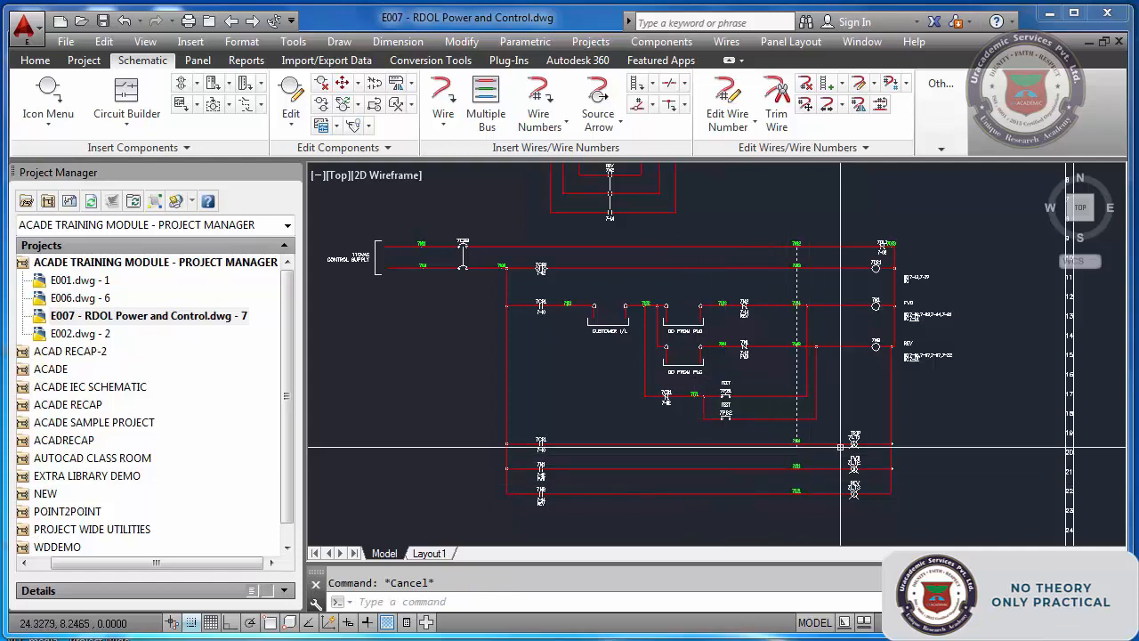
Move wire number 7034 along the middle motor wire into line with wire numbers 7024 and 7044
scroll(802, 269, up, 8)
scroll(801, 269, down, 8)
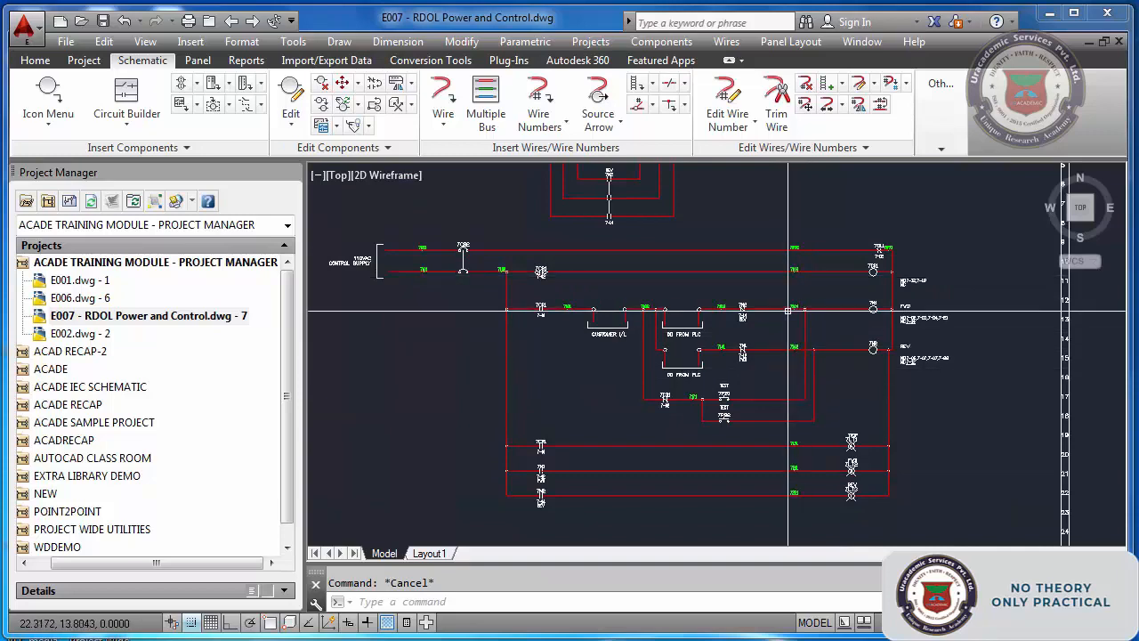
scroll(765, 349, up, 2)
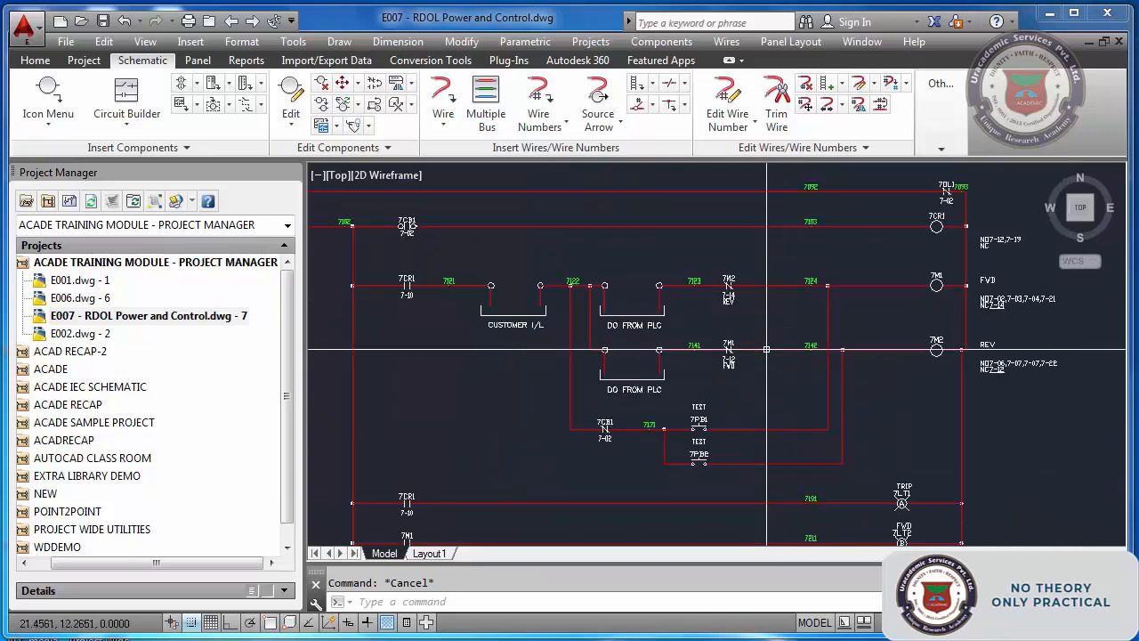
scroll(765, 349, down, 2)
scroll(691, 233, down, 2)
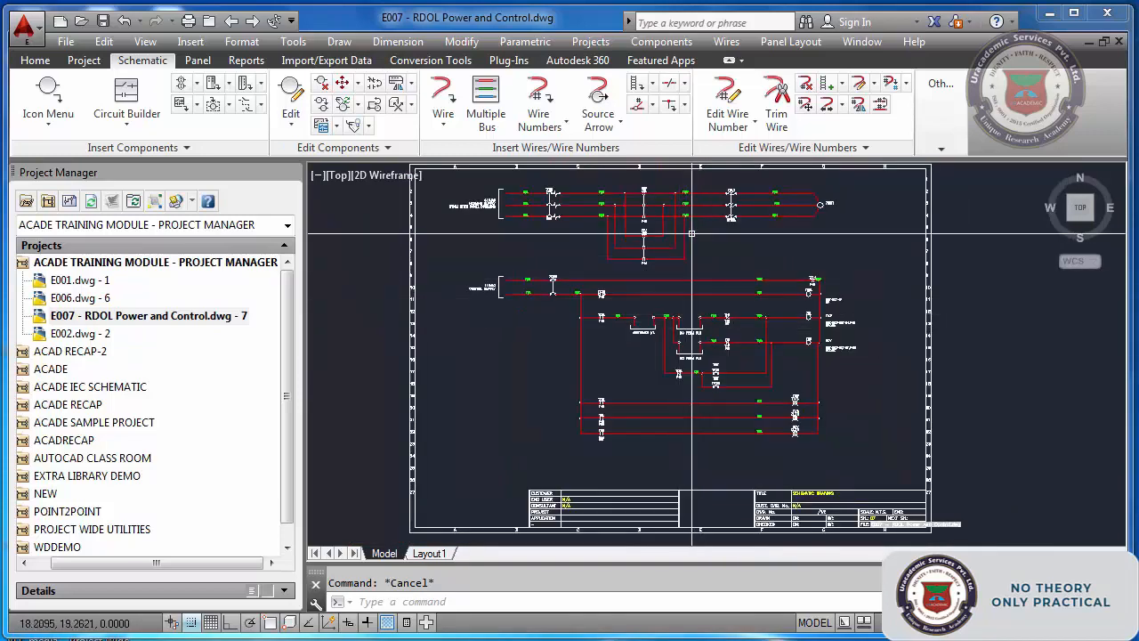
scroll(799, 203, up, 8)
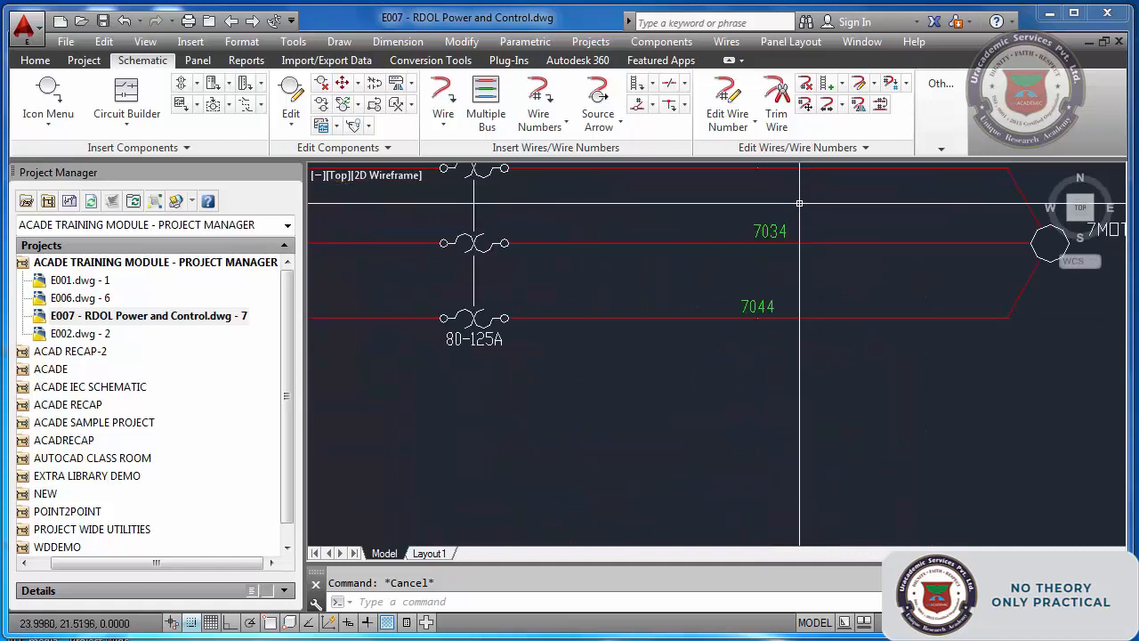
scroll(748, 305, down, 3)
scroll(674, 295, up, 3)
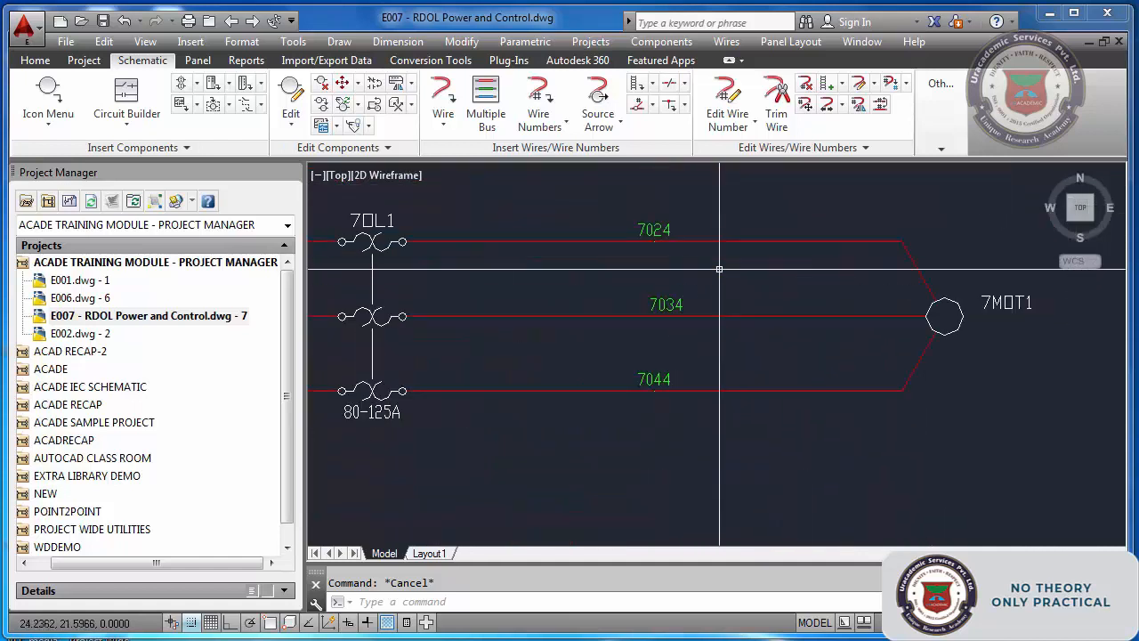
double_click(666, 305)
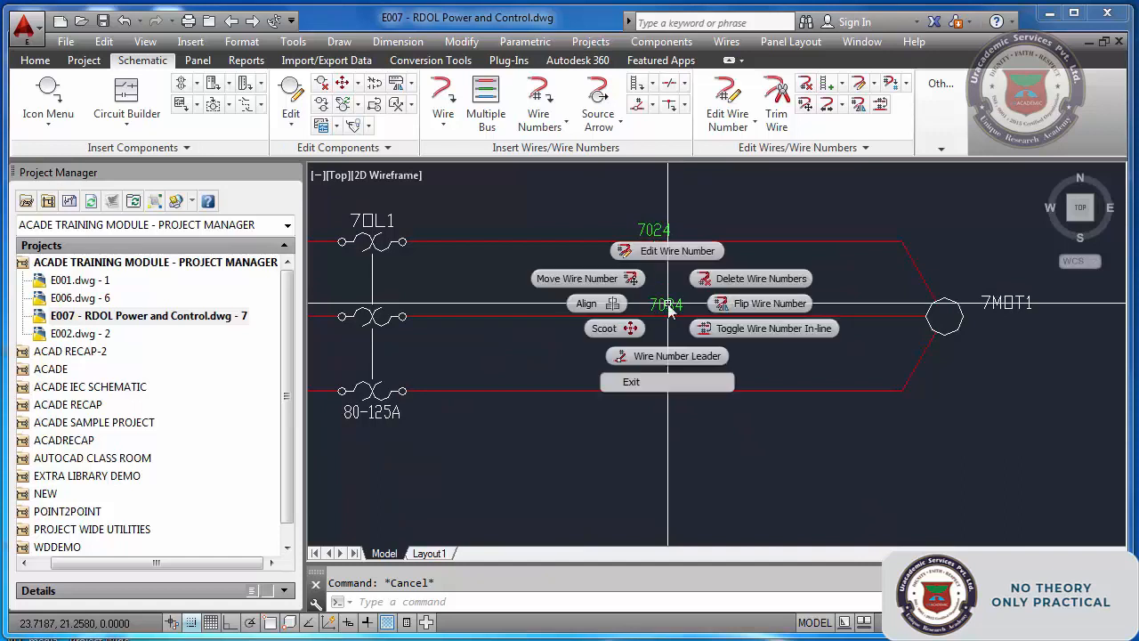
click(600, 279)
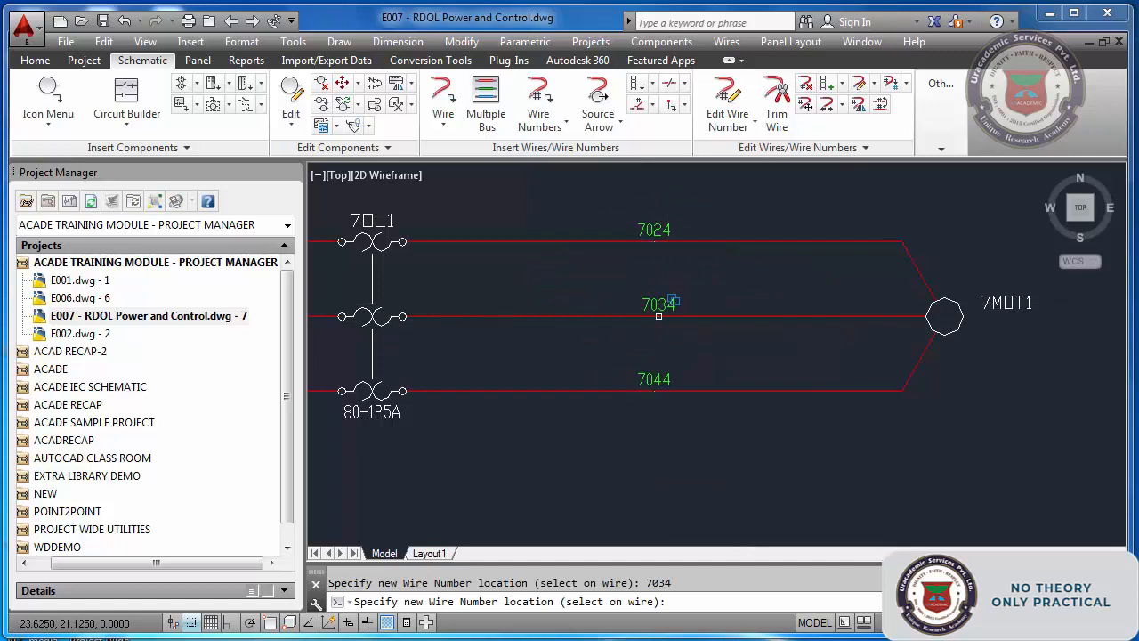
click(659, 315)
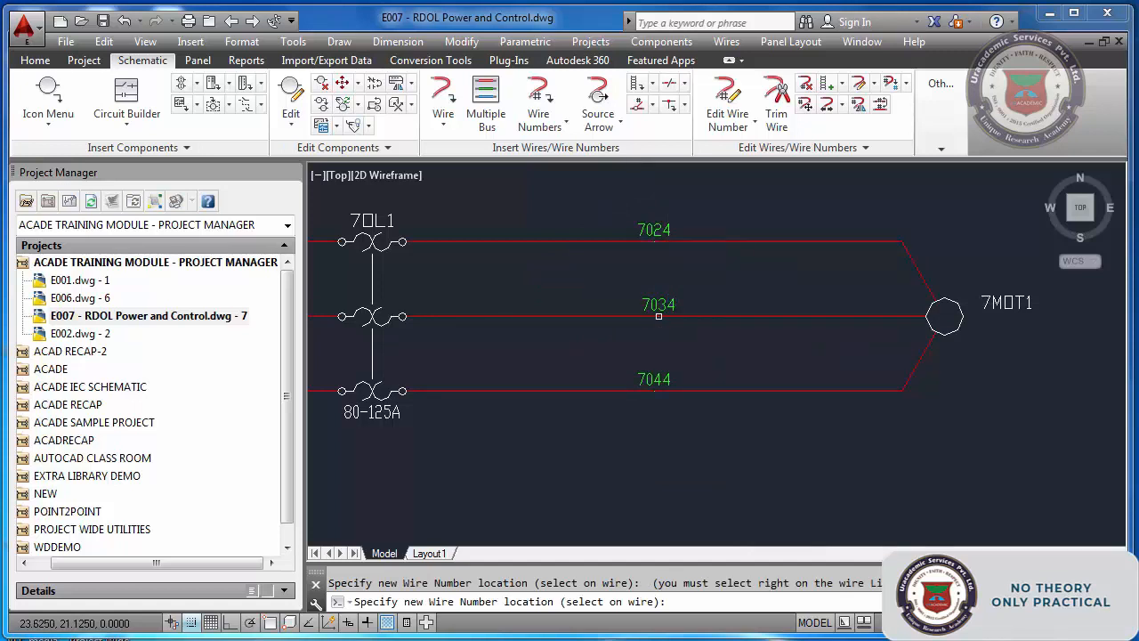
scroll(658, 316, down, 6)
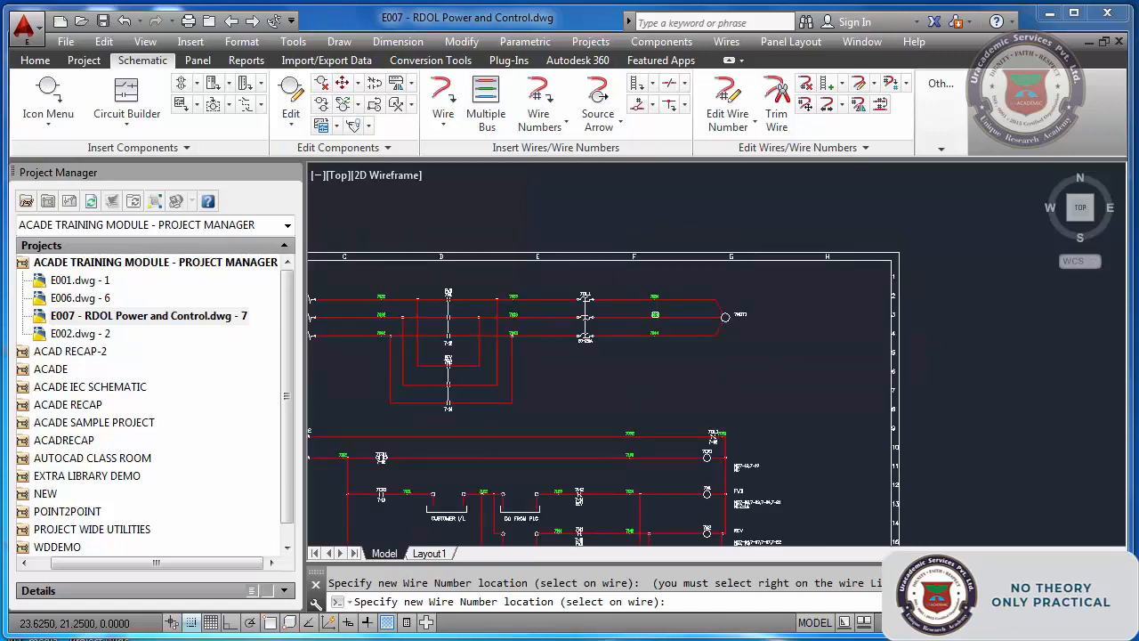
right_click(646, 363)
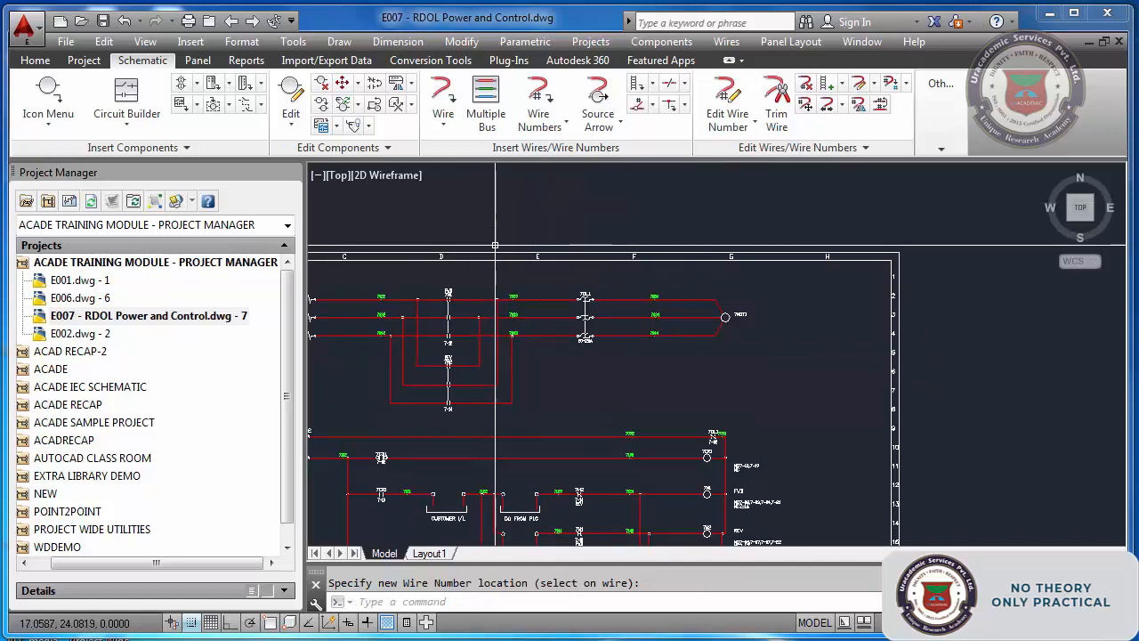
click(357, 84)
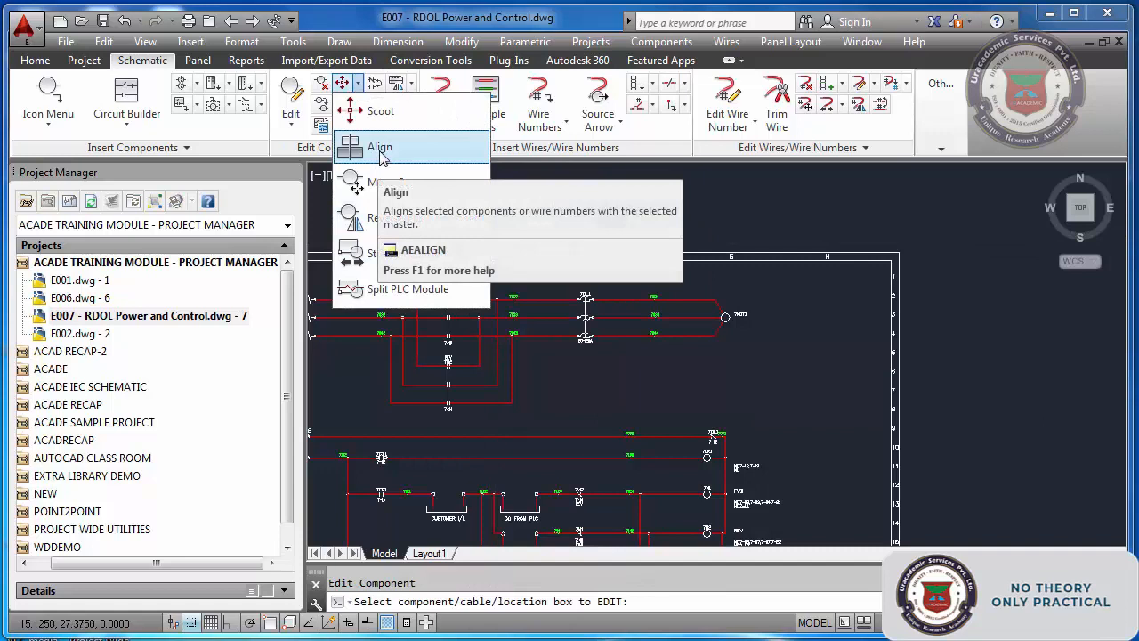
click(710, 192)
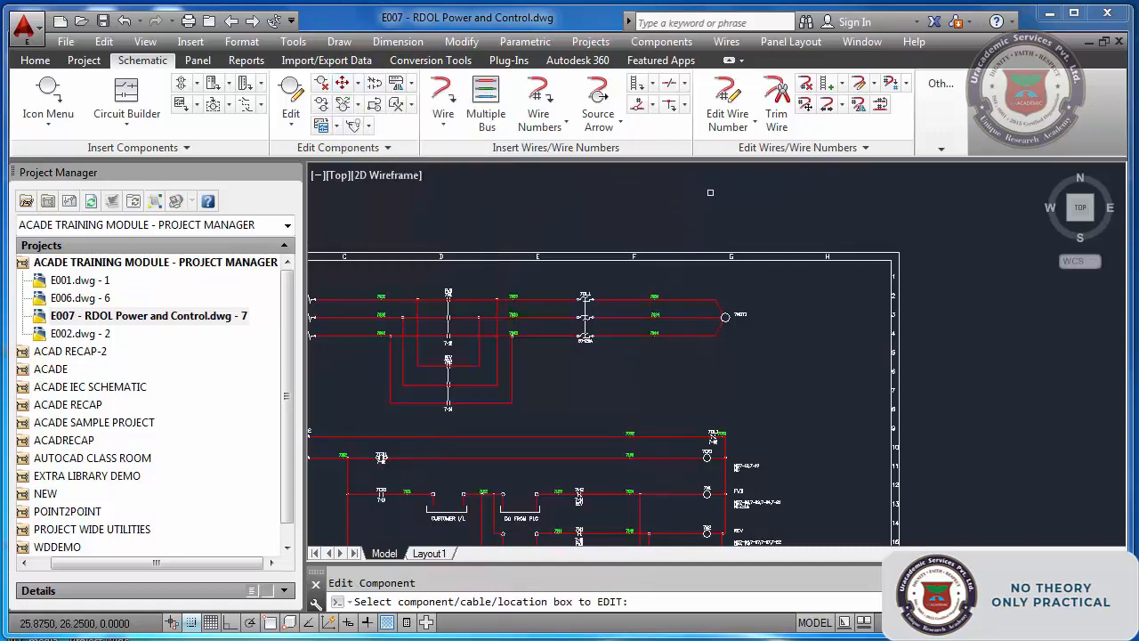
key(Escape)
click(336, 126)
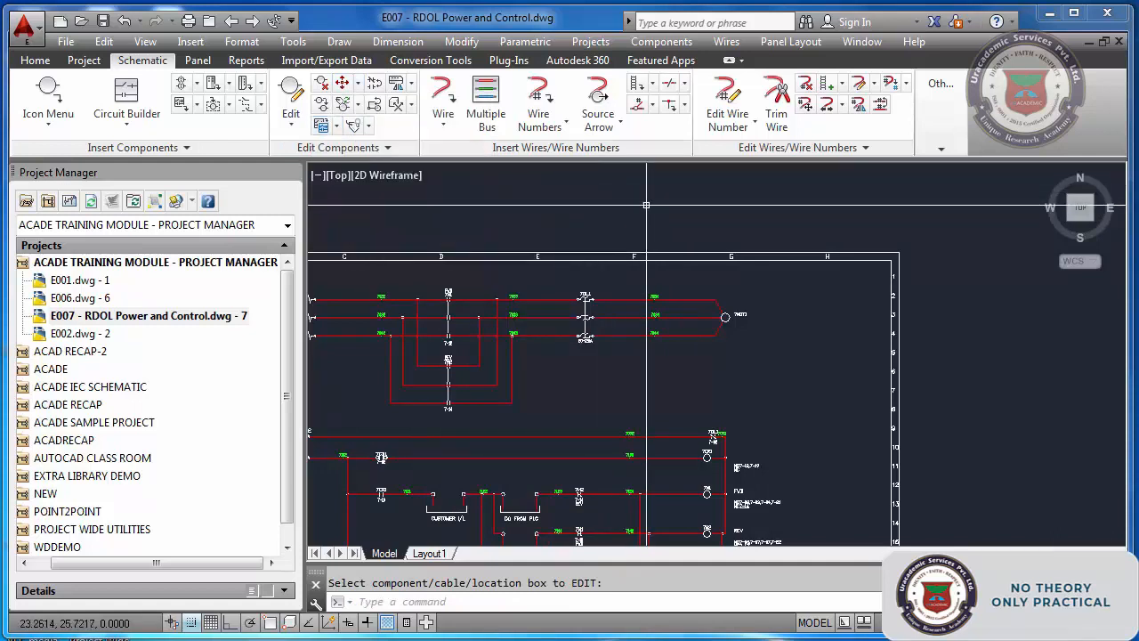
text(AE)
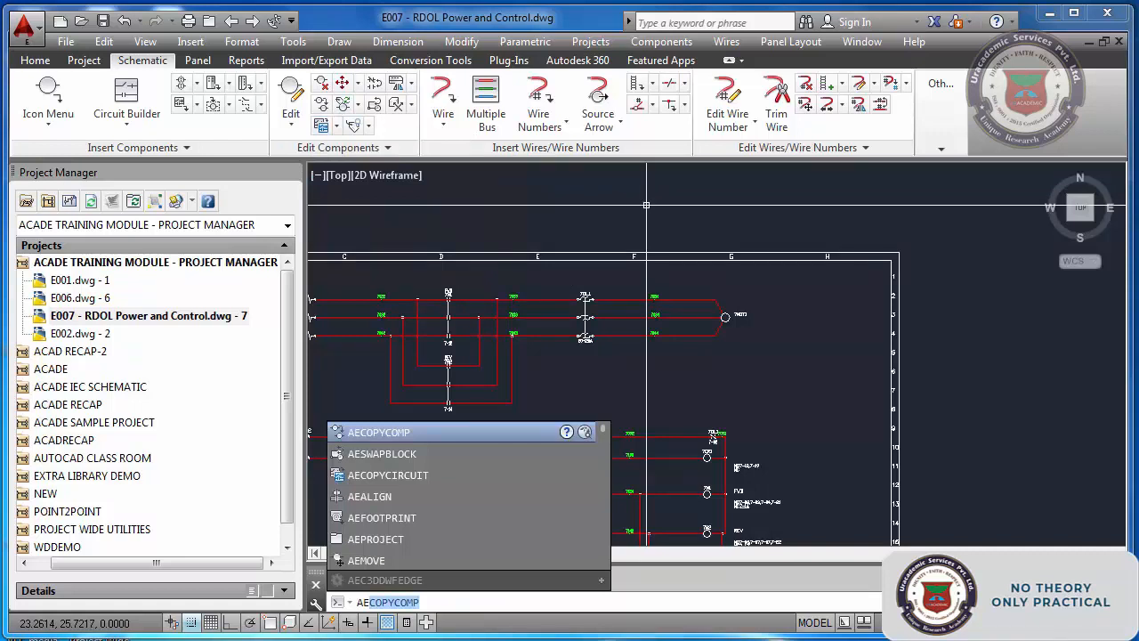
text(COPYXCI)
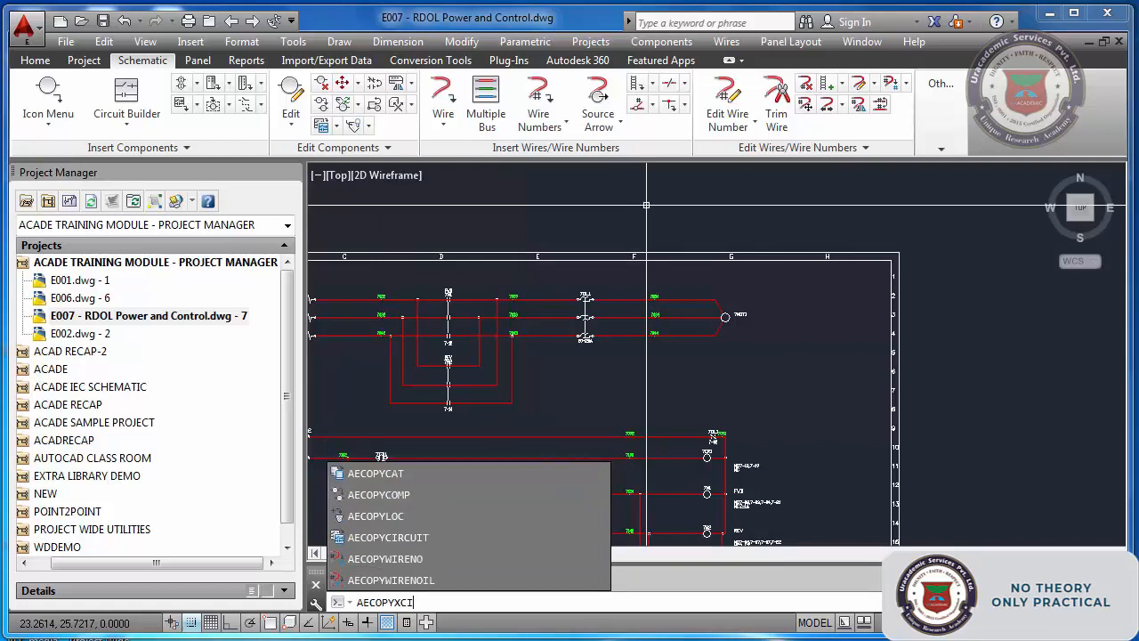
key(BackSpace)
key(BackSpace)
key(BackSpace)
text(C)
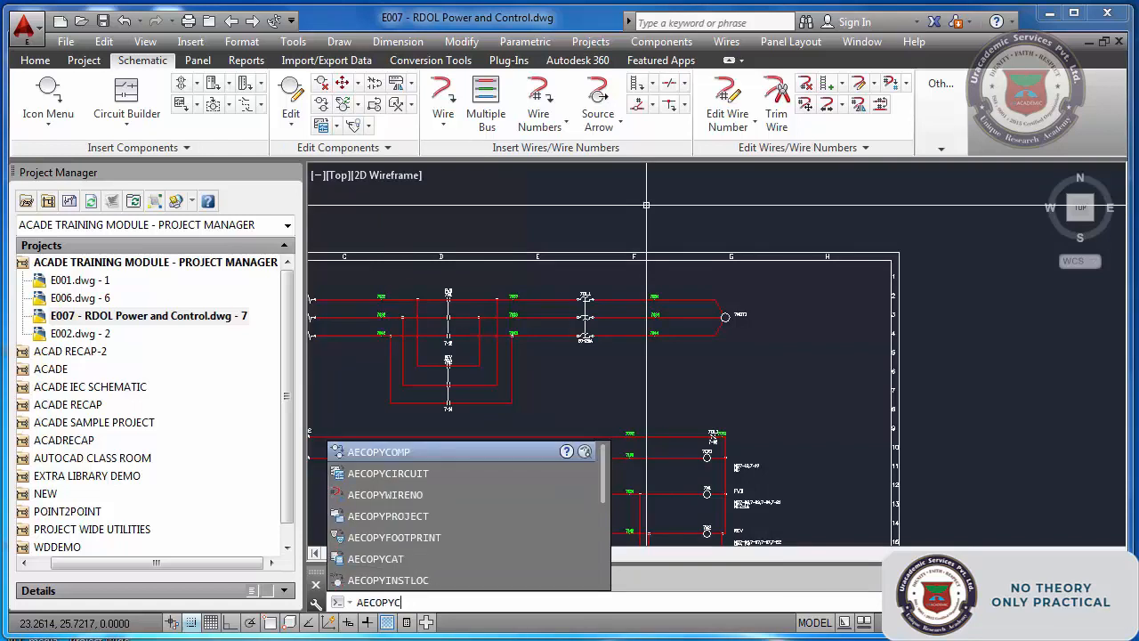
text(IRCUIT)
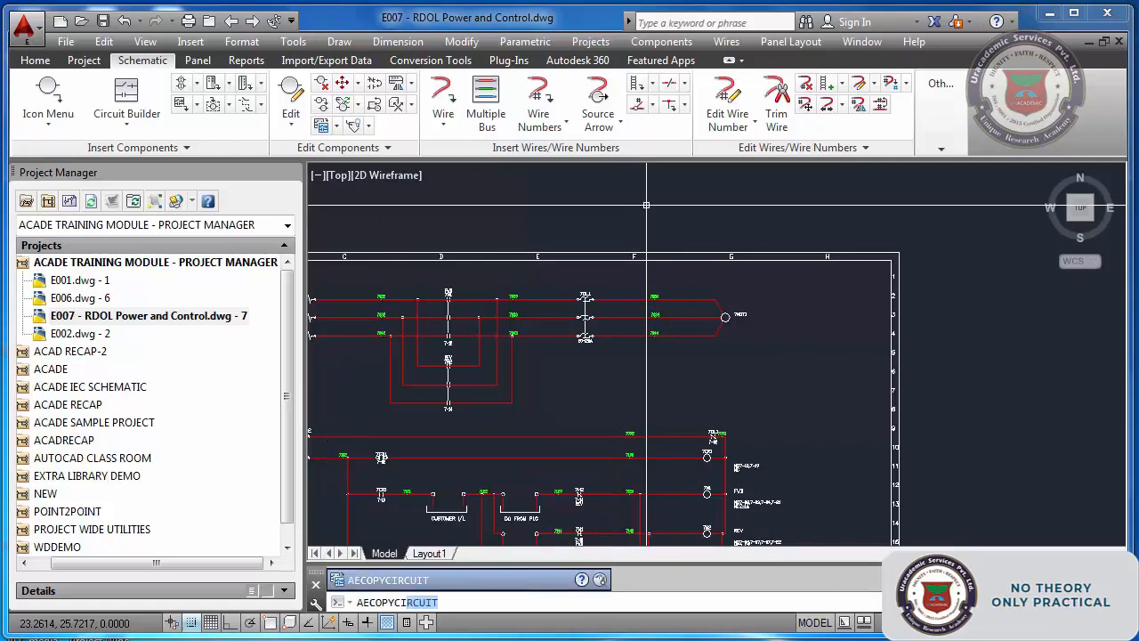
key(Return)
key(Escape)
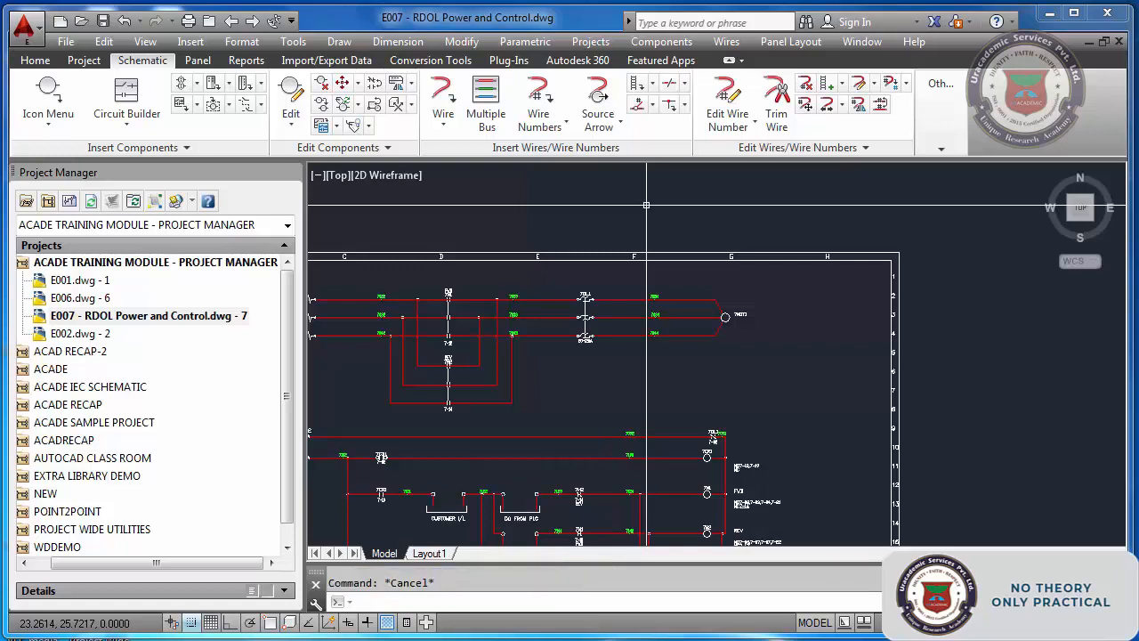
Examine the contact cross-references beside the forward and reverse contactor coils 7M1 and 7M2
text(z)
key(Return)
text(e)
key(Return)
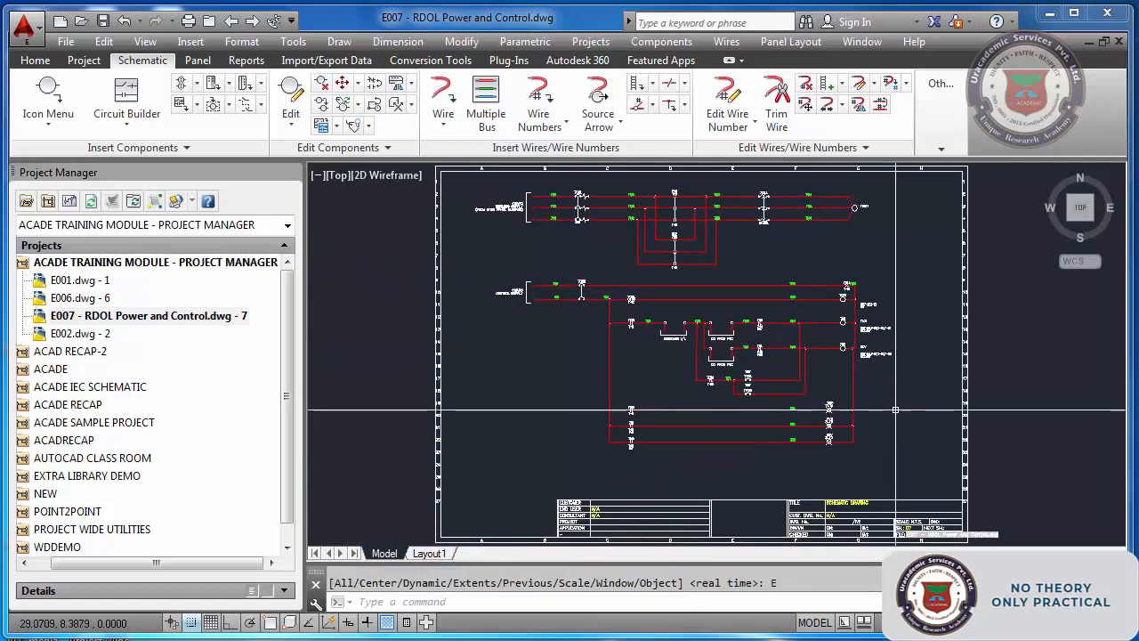
scroll(886, 331, up, 6)
scroll(885, 331, up, 6)
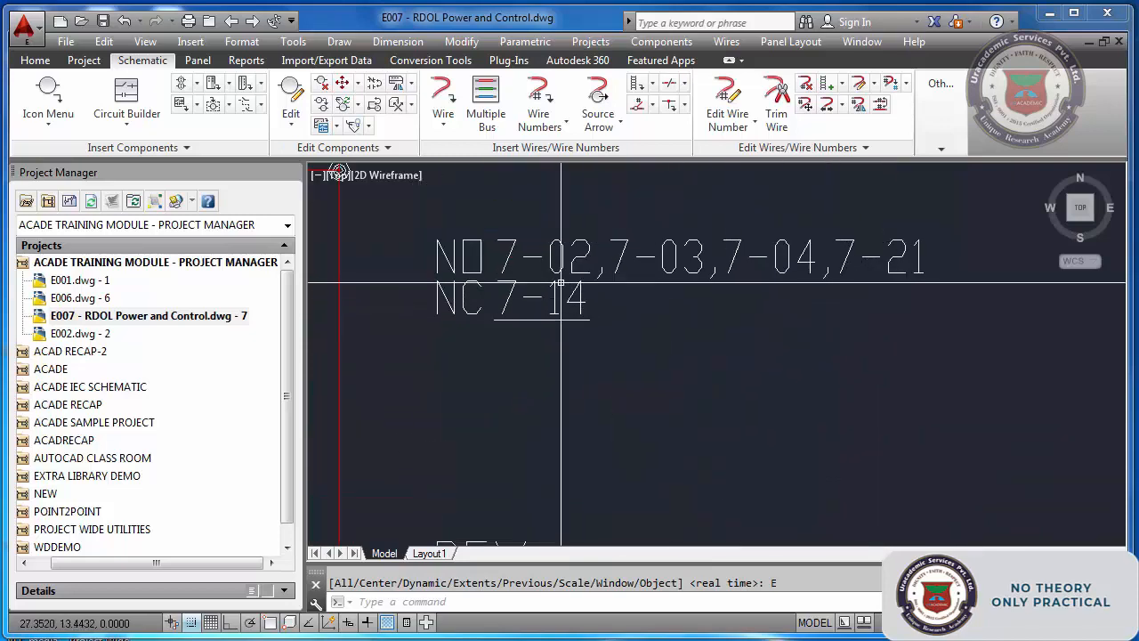
scroll(575, 274, down, 4)
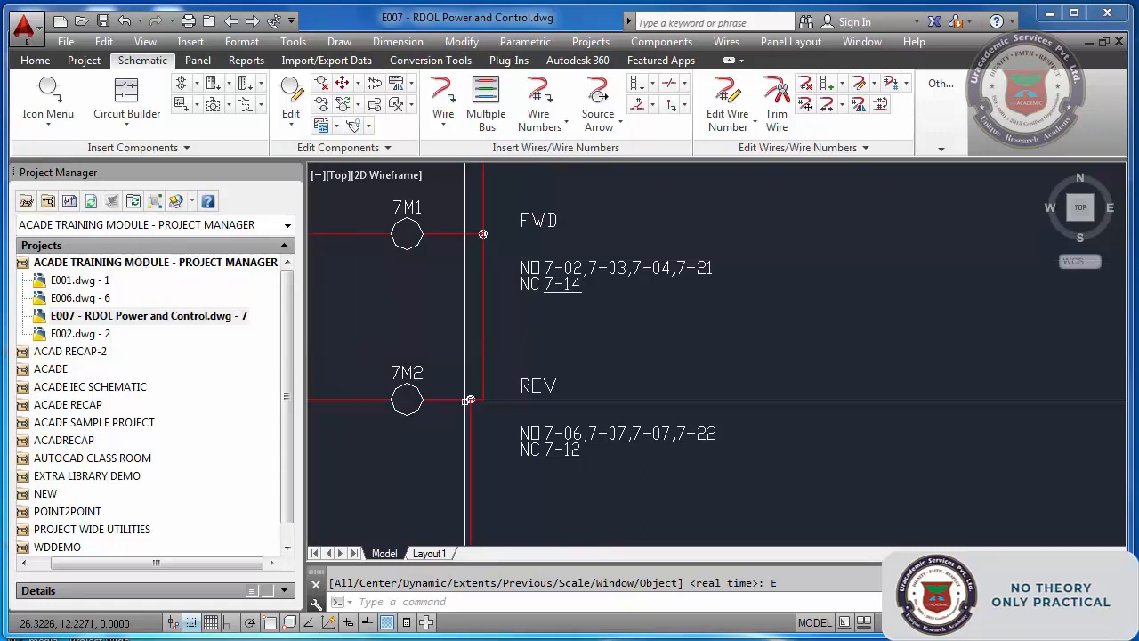
Set the wire number format of drawing E007 to W%S%N in its drawing properties and retag all wires drawing-wide
right_click(186, 322)
mouse_move(242, 472)
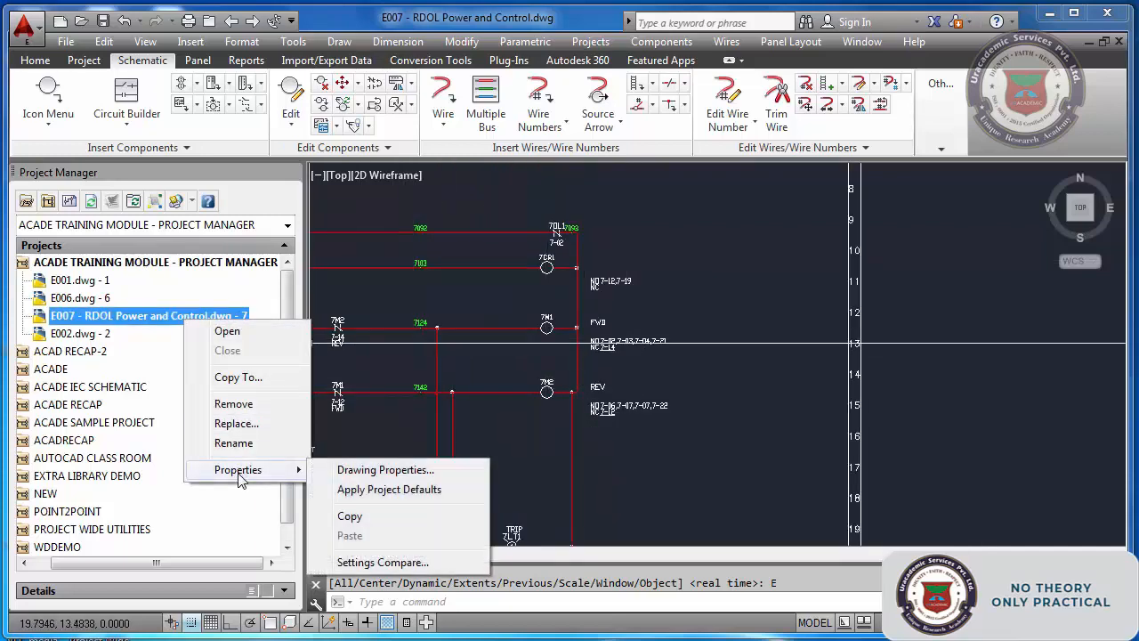
click(353, 472)
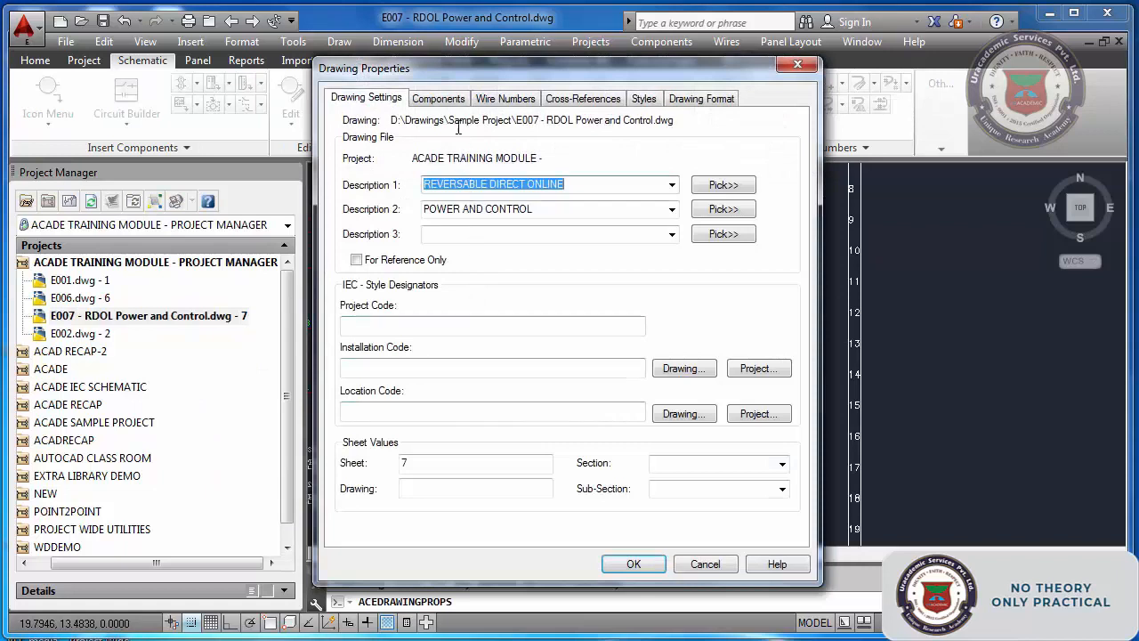
click(504, 100)
click(349, 173)
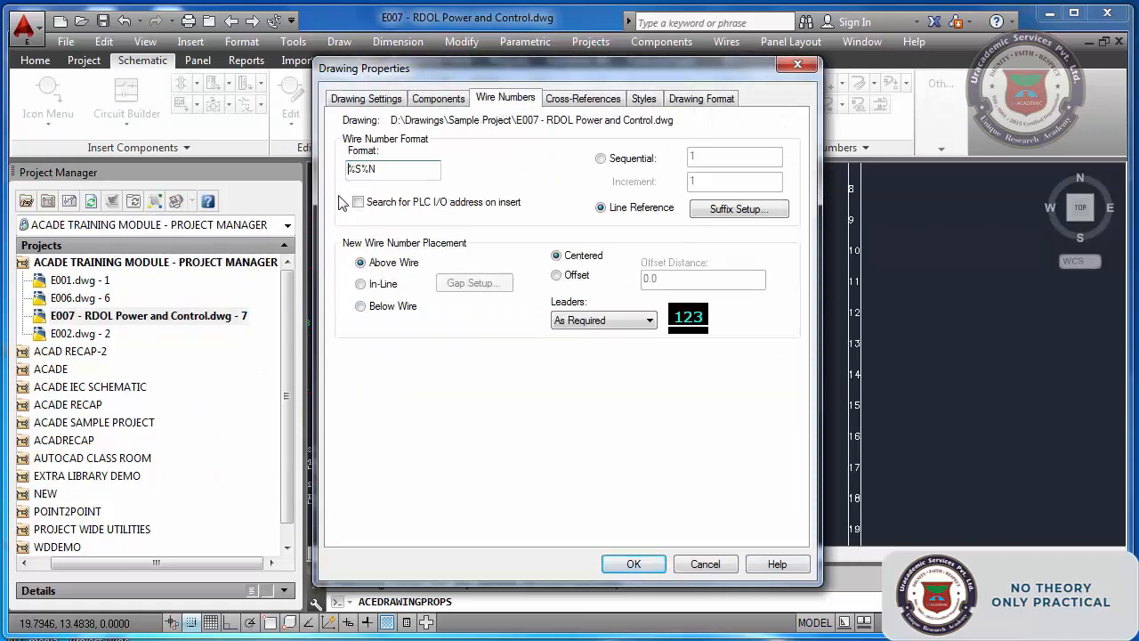
text(W)
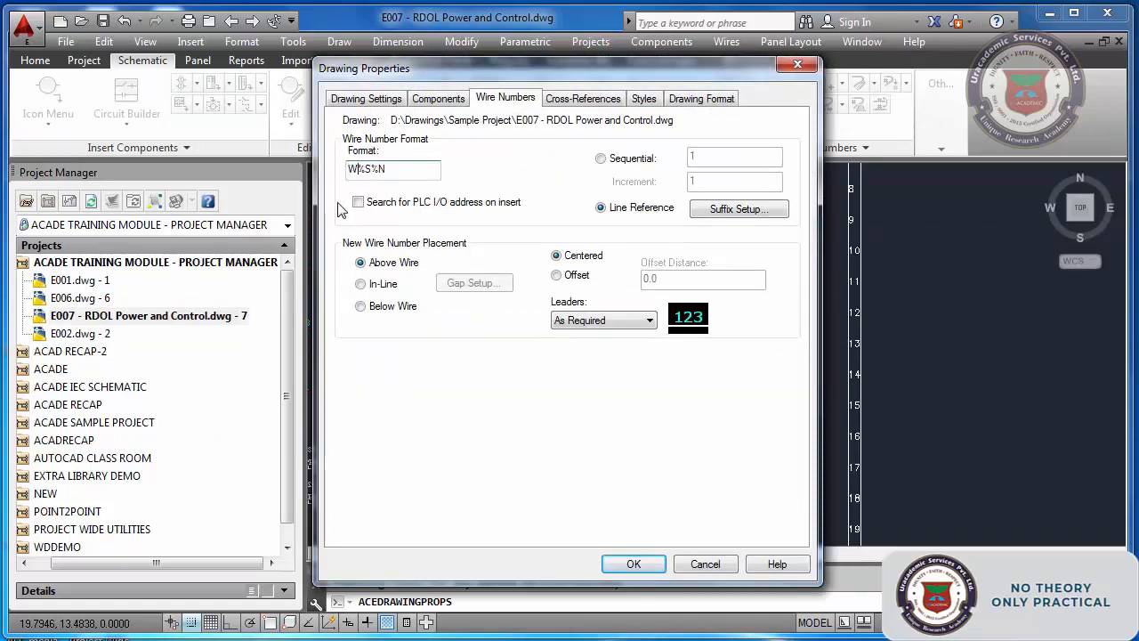
click(642, 565)
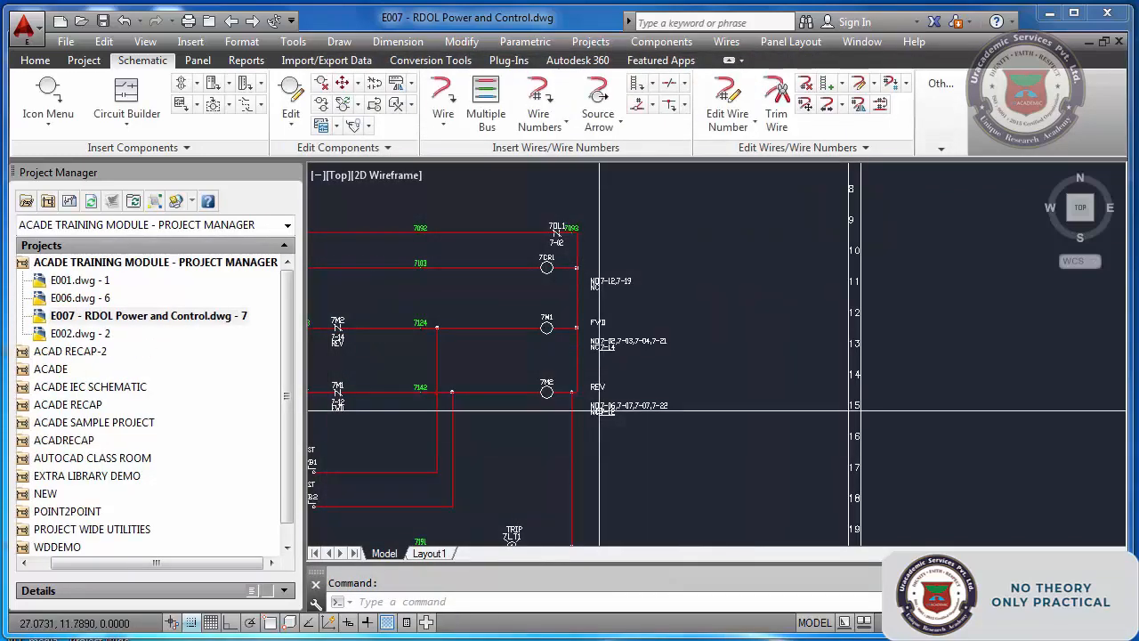
click(537, 100)
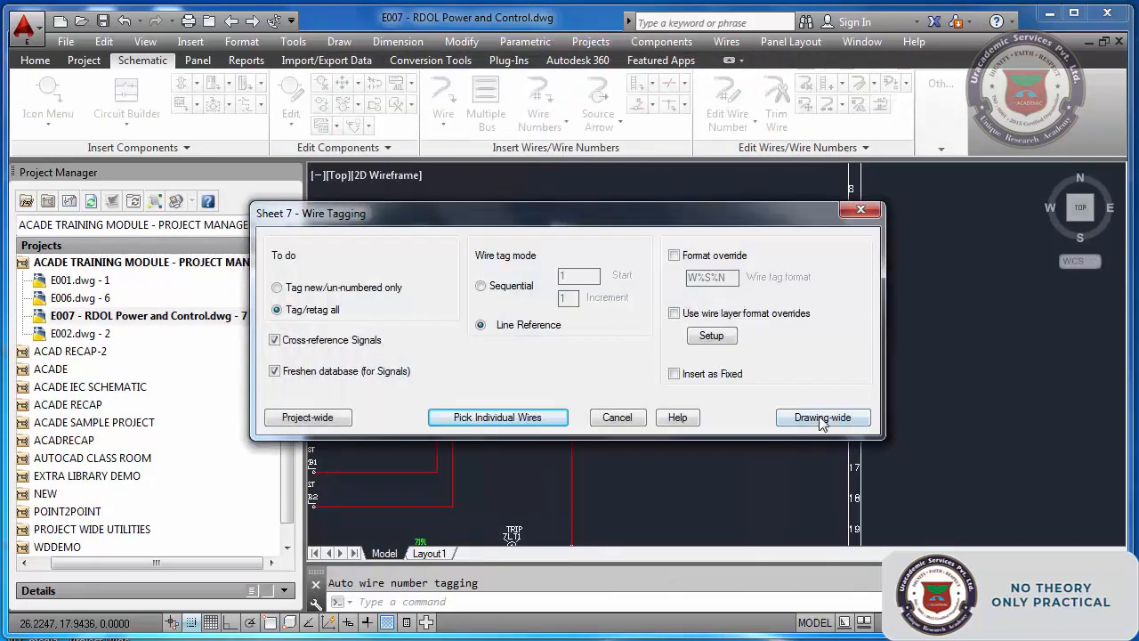
click(813, 417)
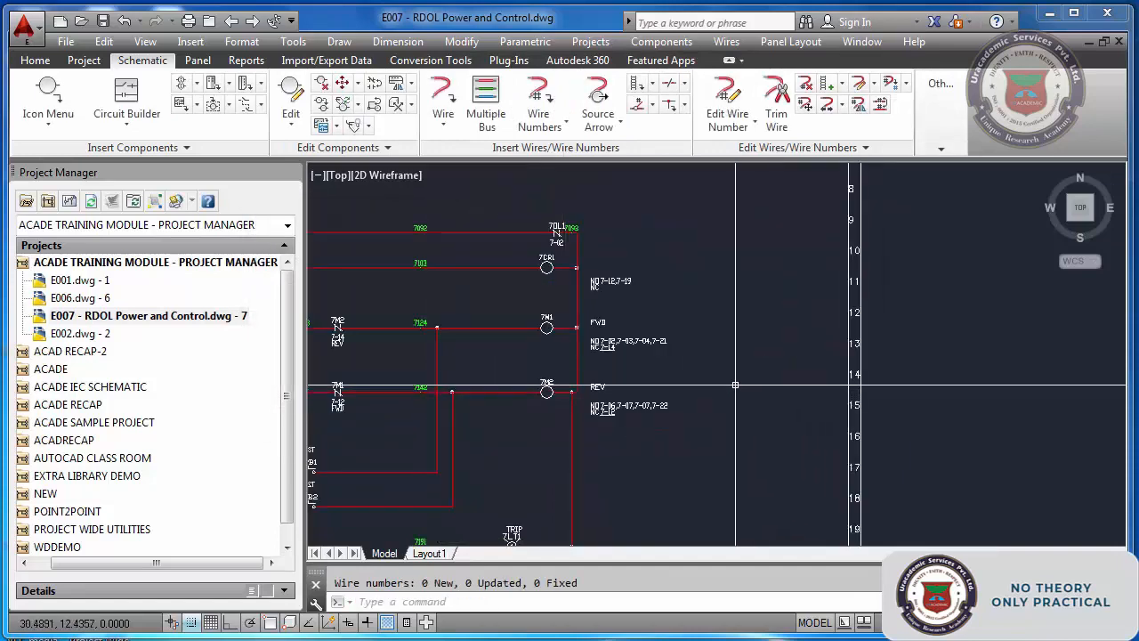
Delete the existing wire numbers from the whole control circuit and the power circuit
click(805, 83)
scroll(829, 168, down, 3)
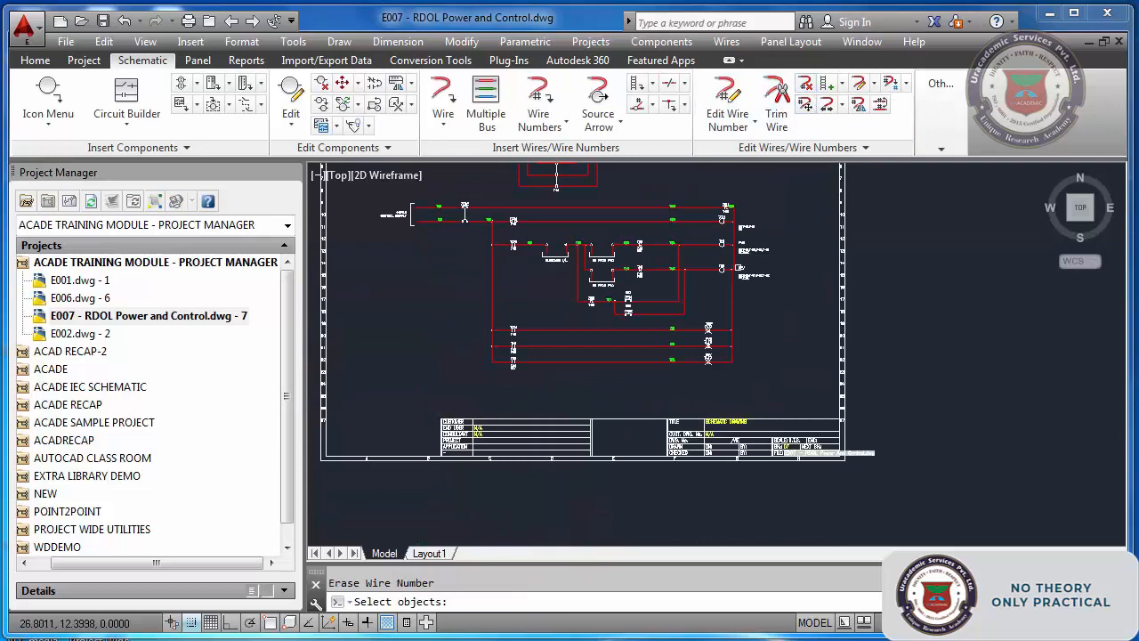
click(782, 393)
click(533, 256)
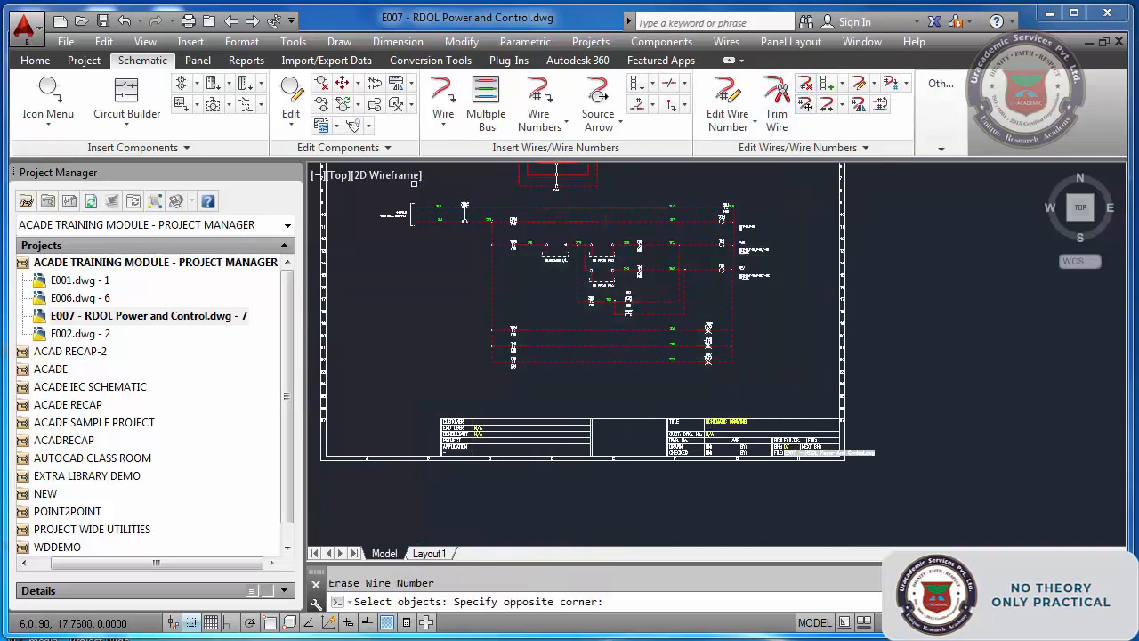
scroll(538, 254, down, 6)
scroll(703, 318, up, 7)
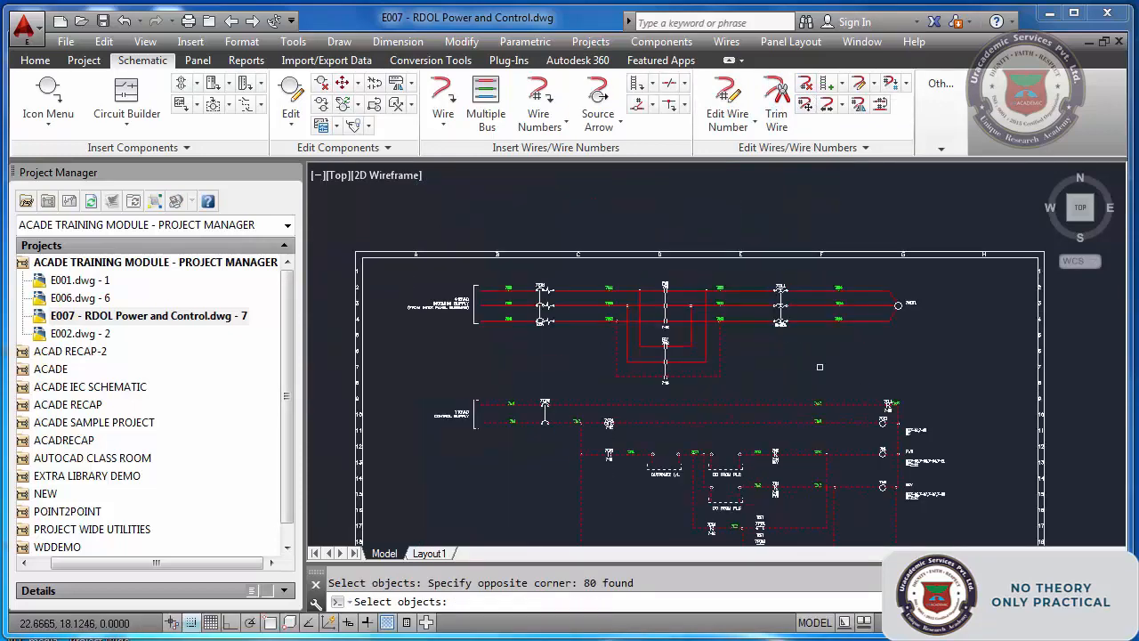
click(902, 389)
click(501, 275)
right_click(512, 275)
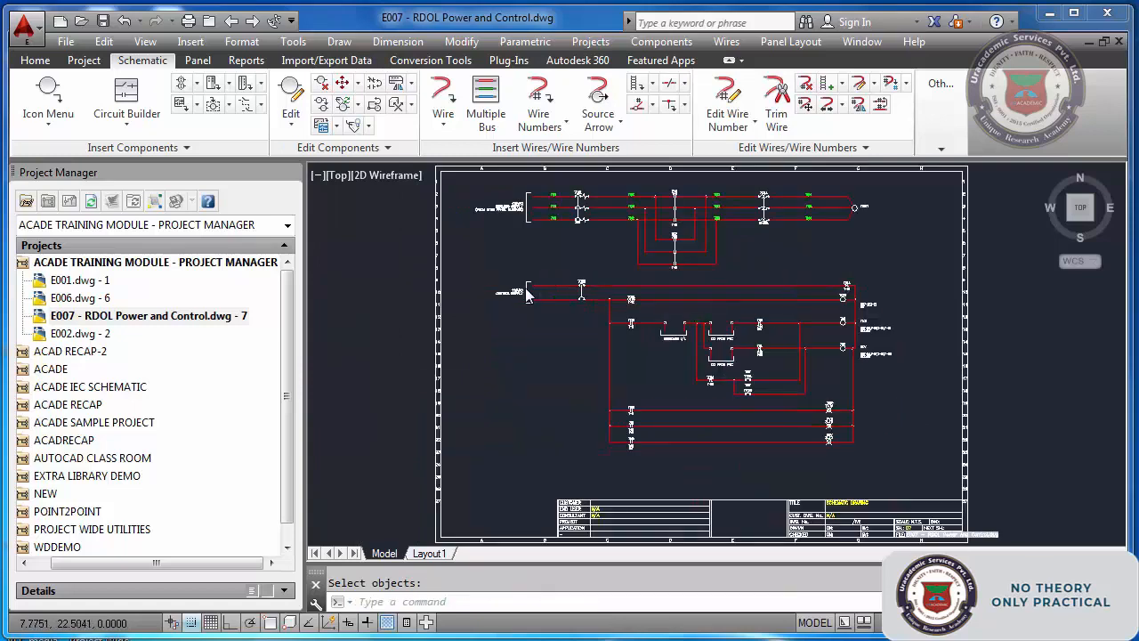
Insert wire numbers drawing-wide by line reference and inspect those on the incoming supply wires around 7CB1
click(538, 99)
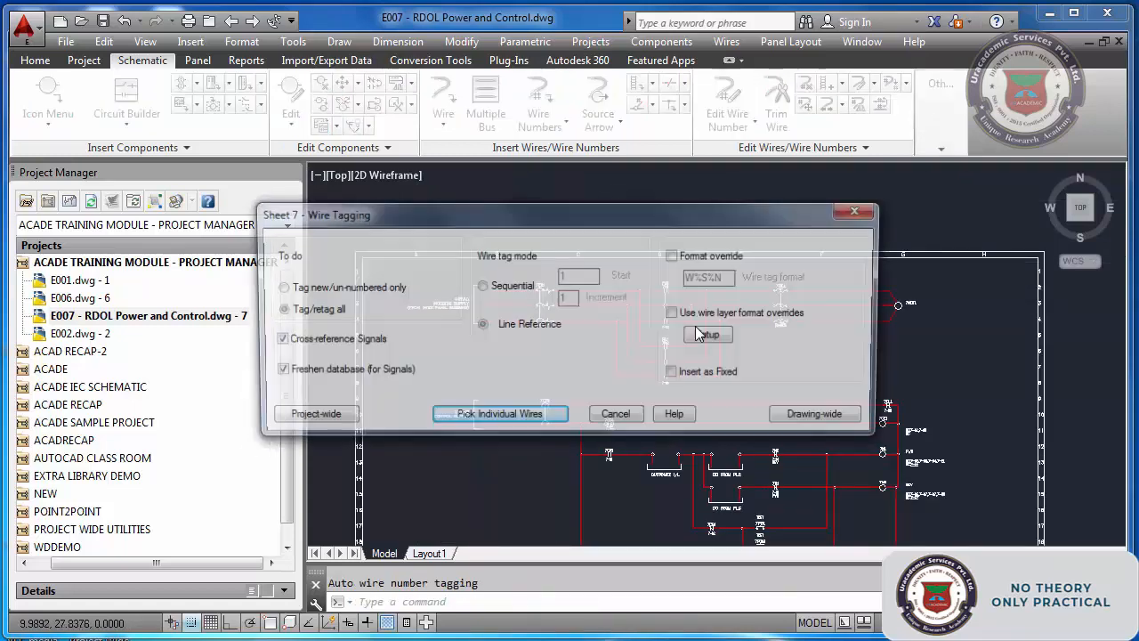
click(794, 417)
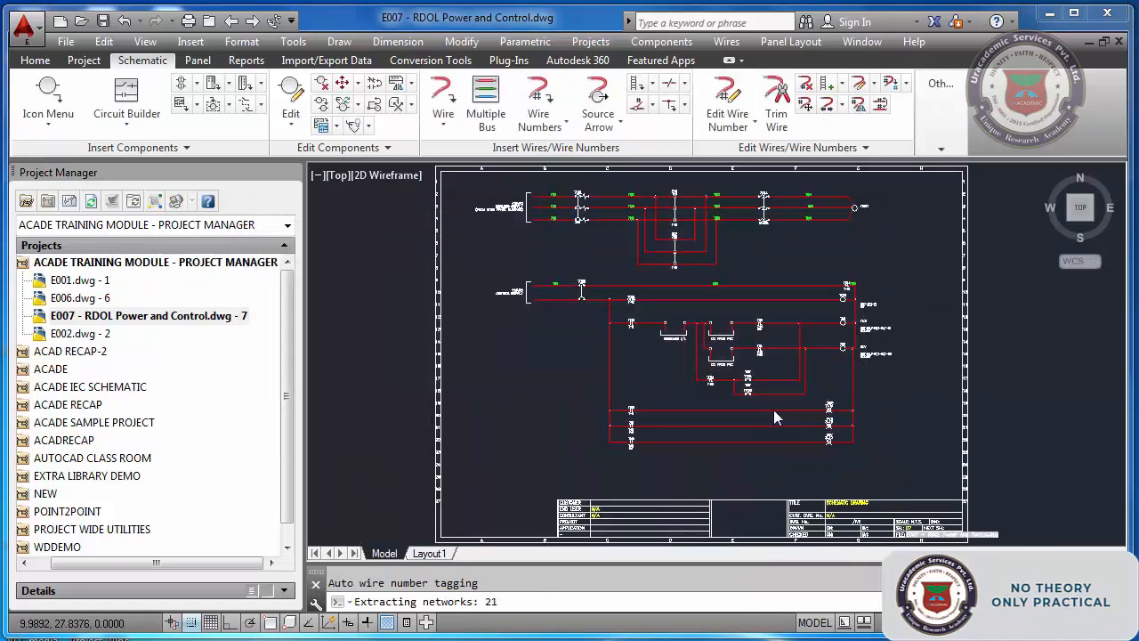
scroll(678, 323, up, 3)
scroll(501, 288, up, 7)
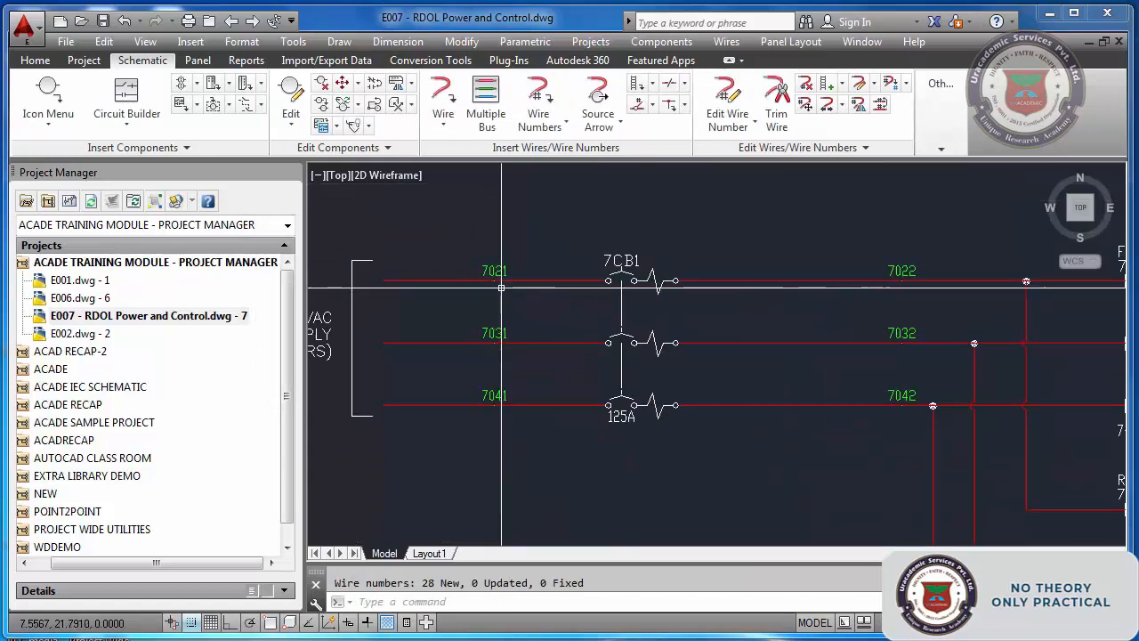
Review the wire number and cross-reference formats in the drawing properties of E007, leaving the settings unchanged
right_click(207, 318)
mouse_move(301, 474)
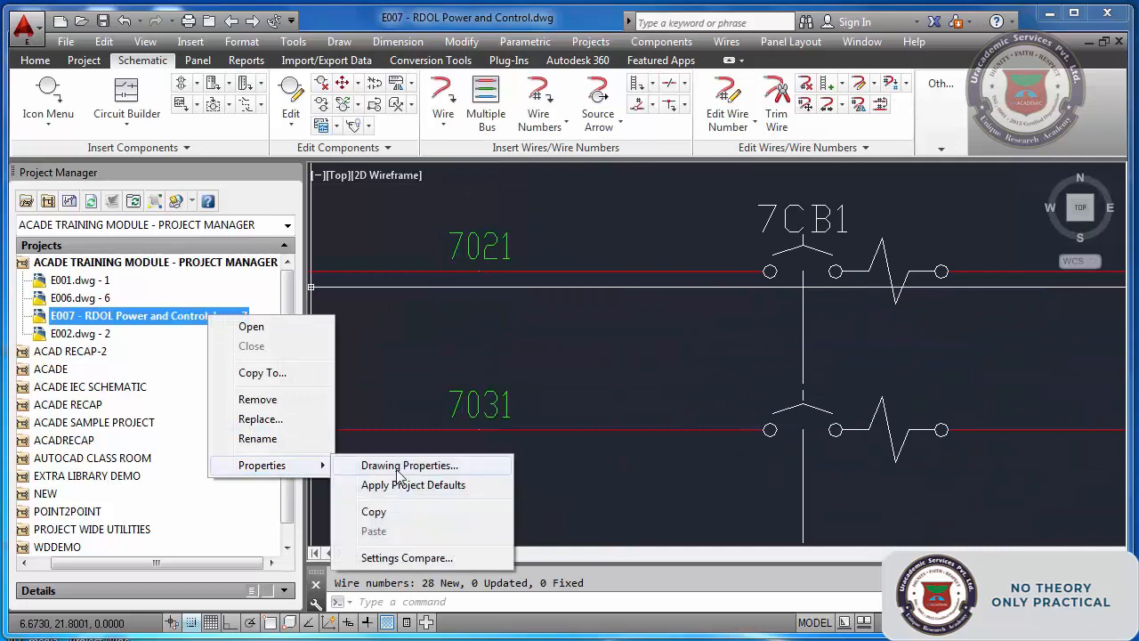
click(397, 468)
click(530, 99)
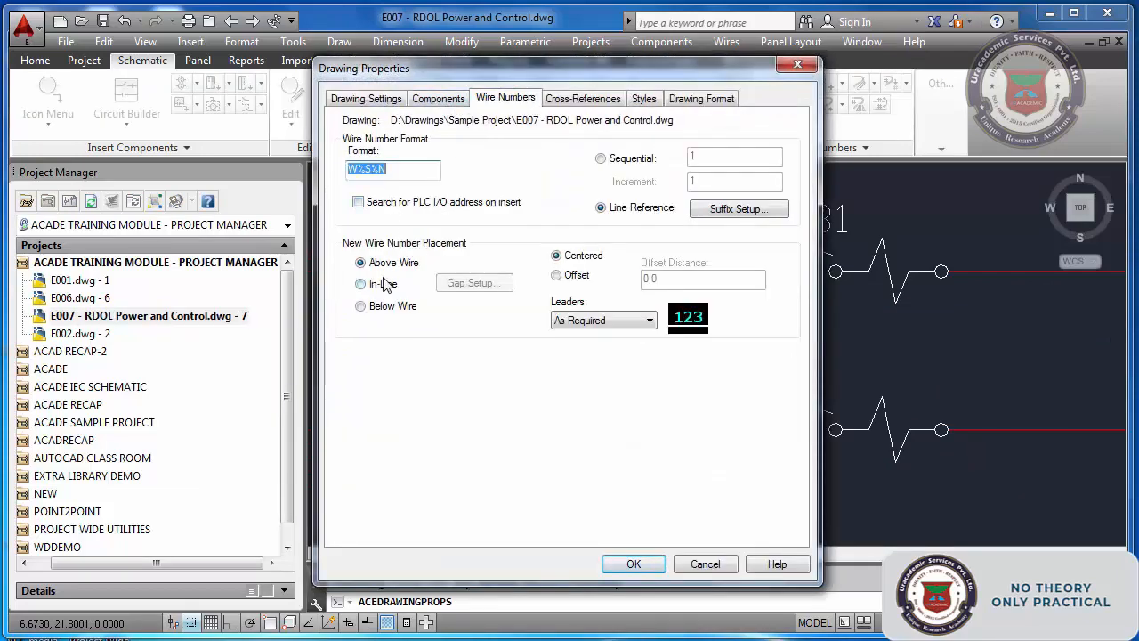
click(564, 100)
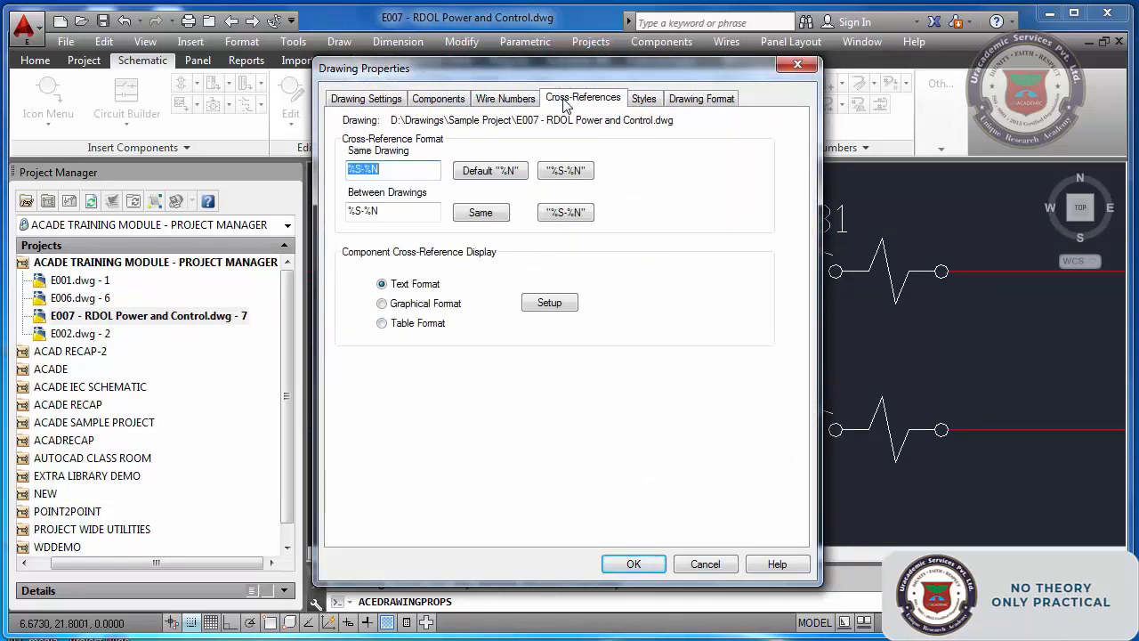
click(706, 564)
scroll(544, 330, down, 5)
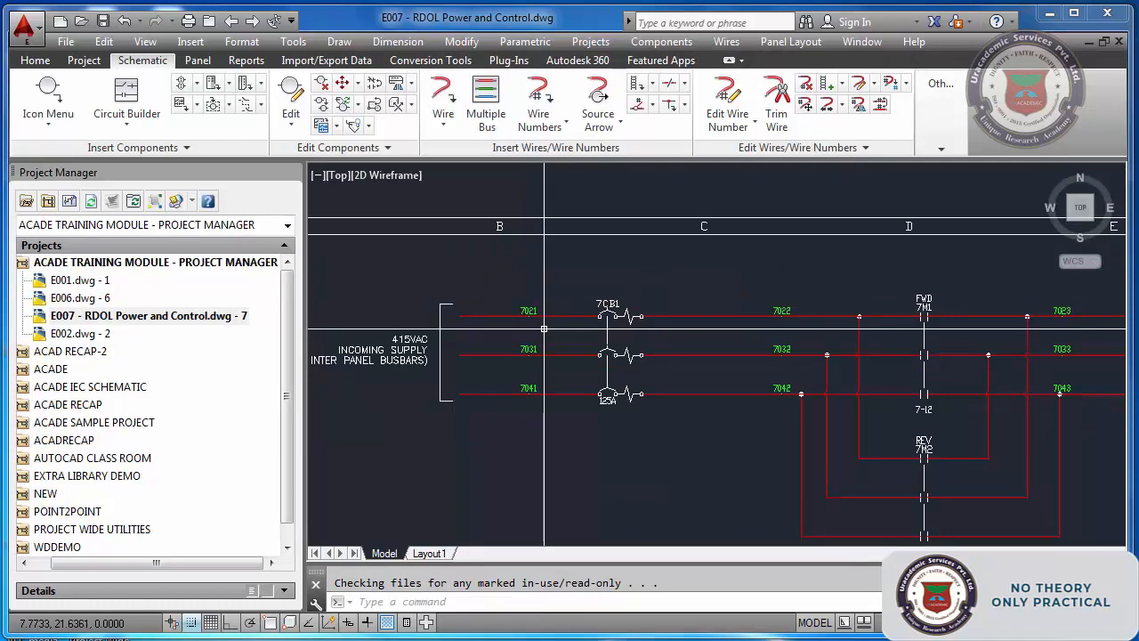
Start inserting a saved circuit and bring up the library of saved user circuits
text(z)
key(Return)
text(e)
key(Return)
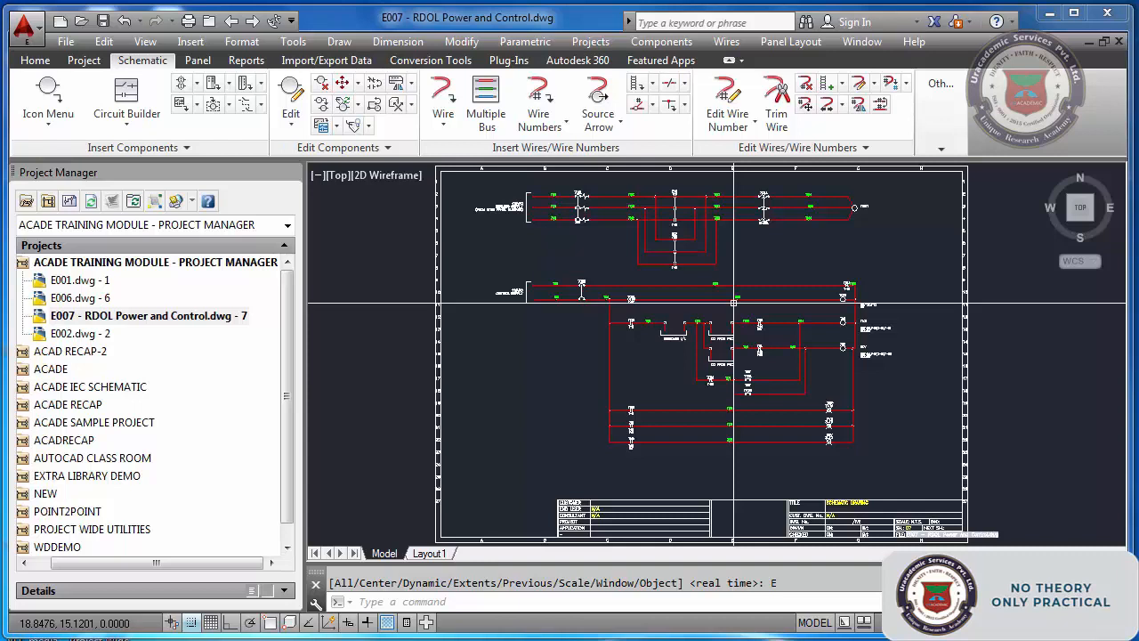
click(197, 105)
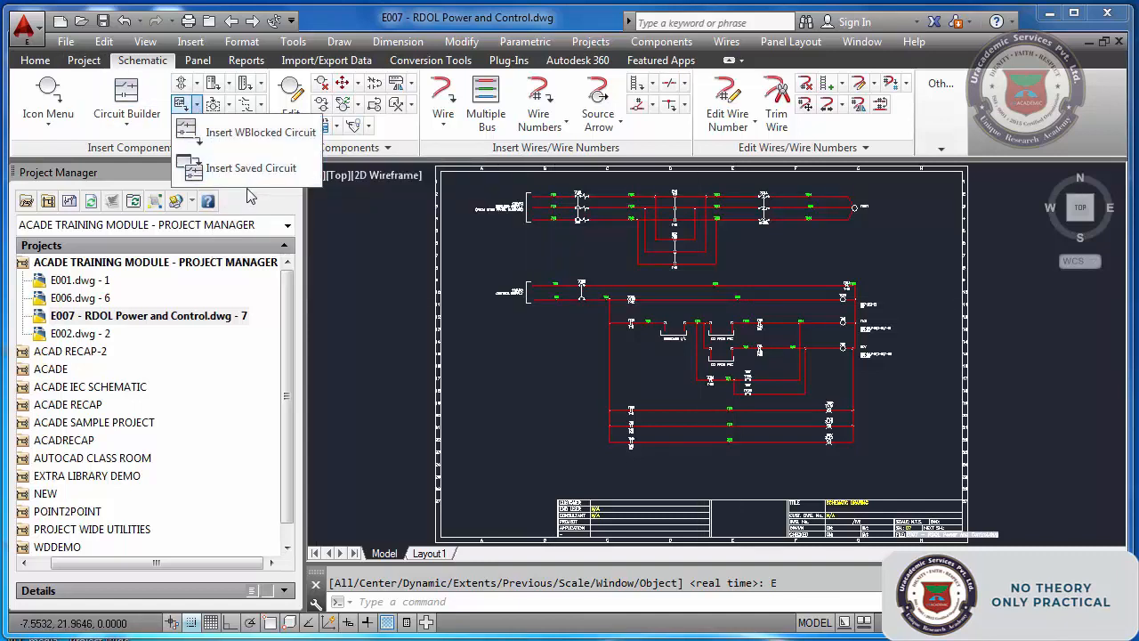
click(199, 87)
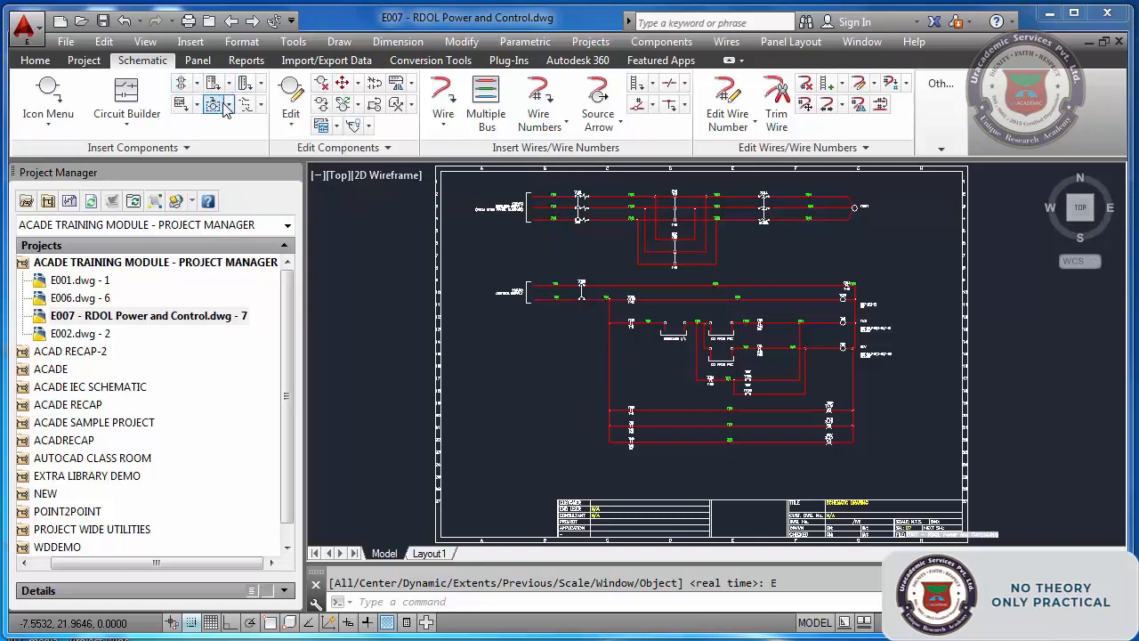
click(227, 105)
click(228, 109)
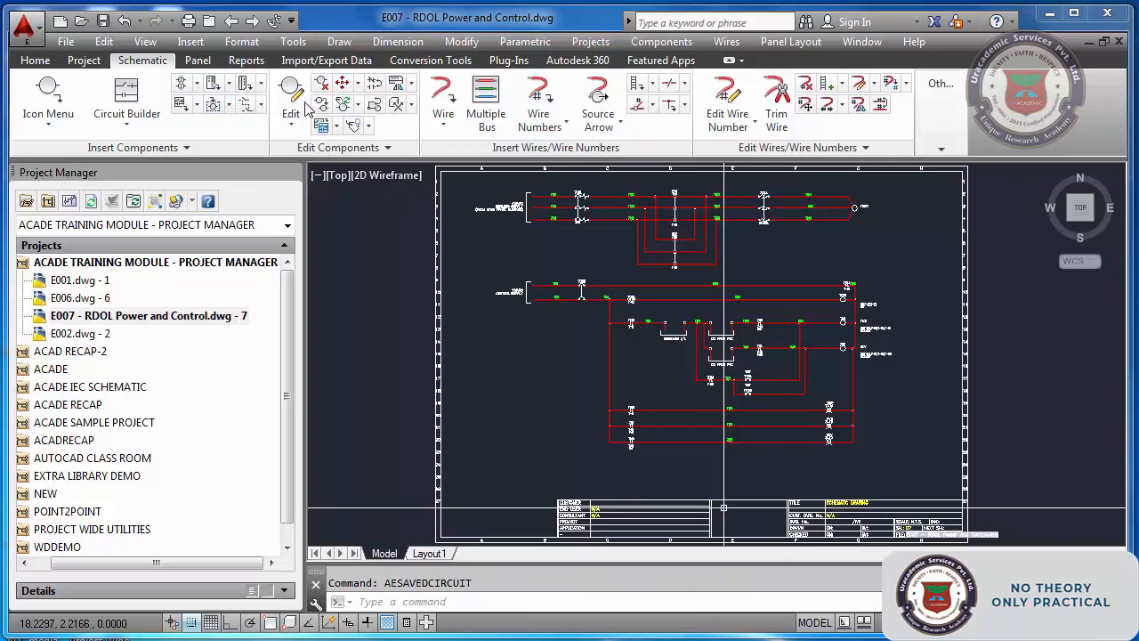
click(197, 105)
click(227, 167)
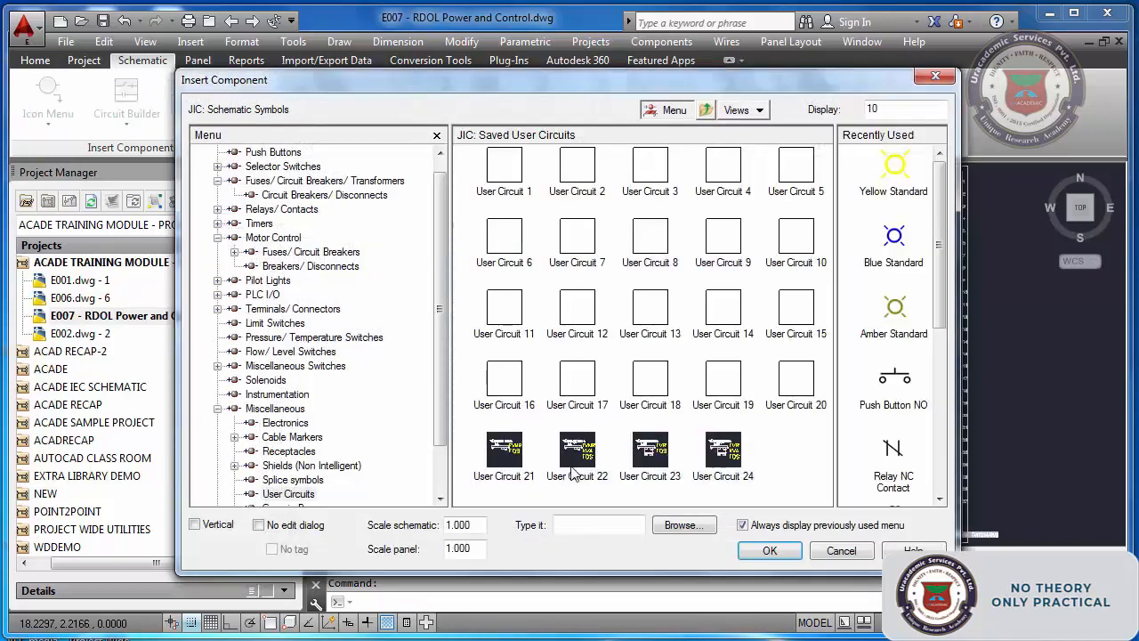
Insert the circuit drawing ace_cb1_Feed_H from the jic125 folder into the free area beside the control circuit's lower rungs
click(701, 525)
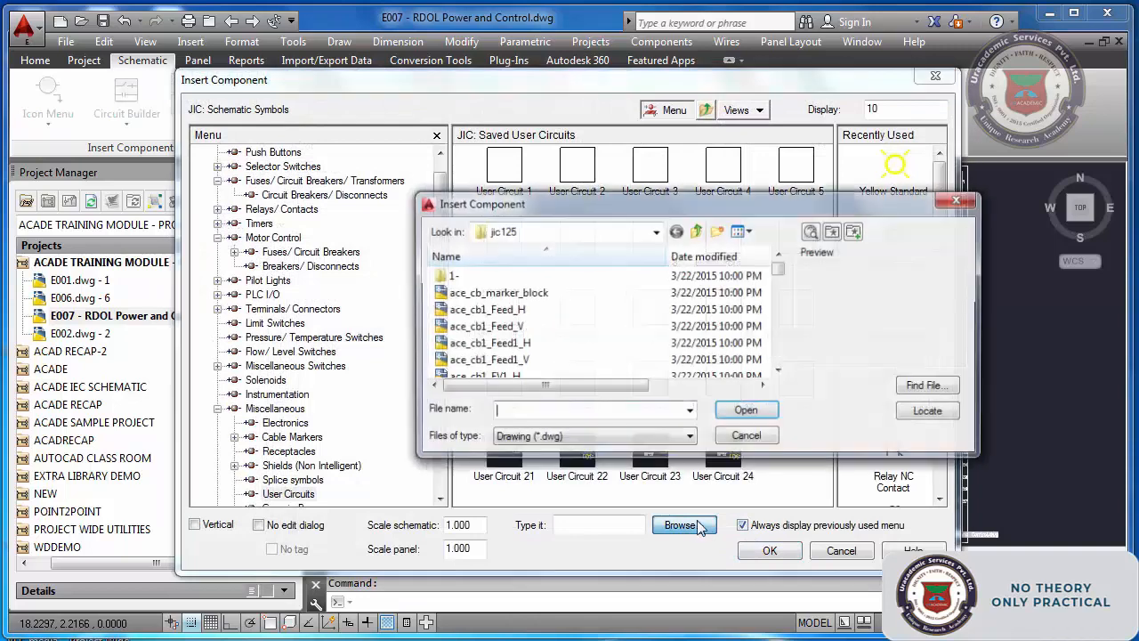
click(514, 344)
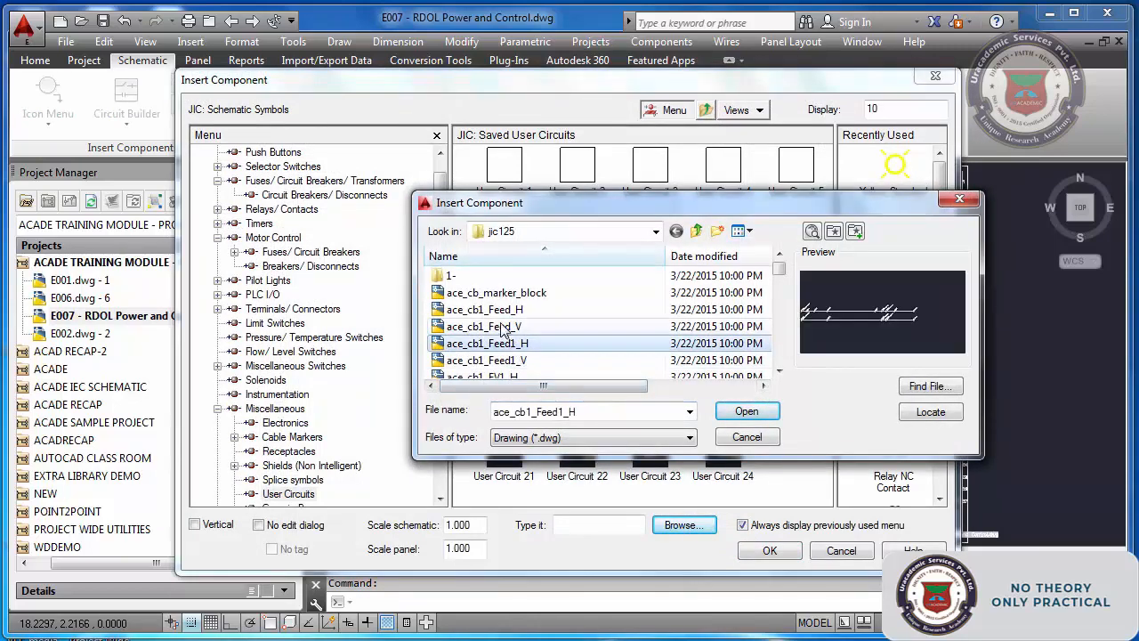
click(510, 327)
click(510, 309)
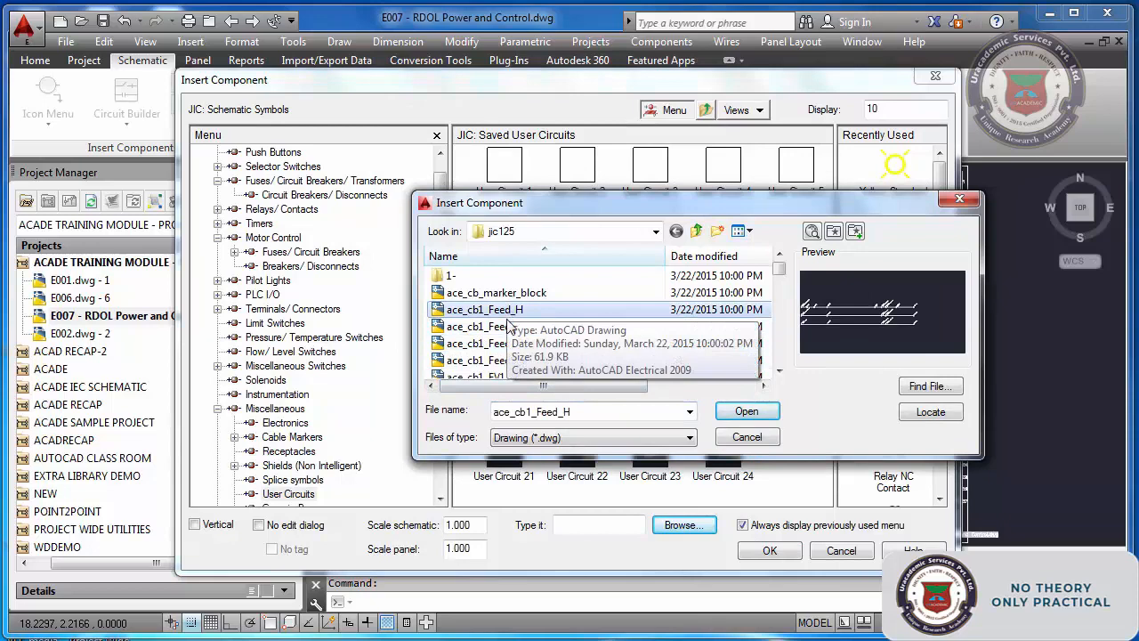
click(744, 411)
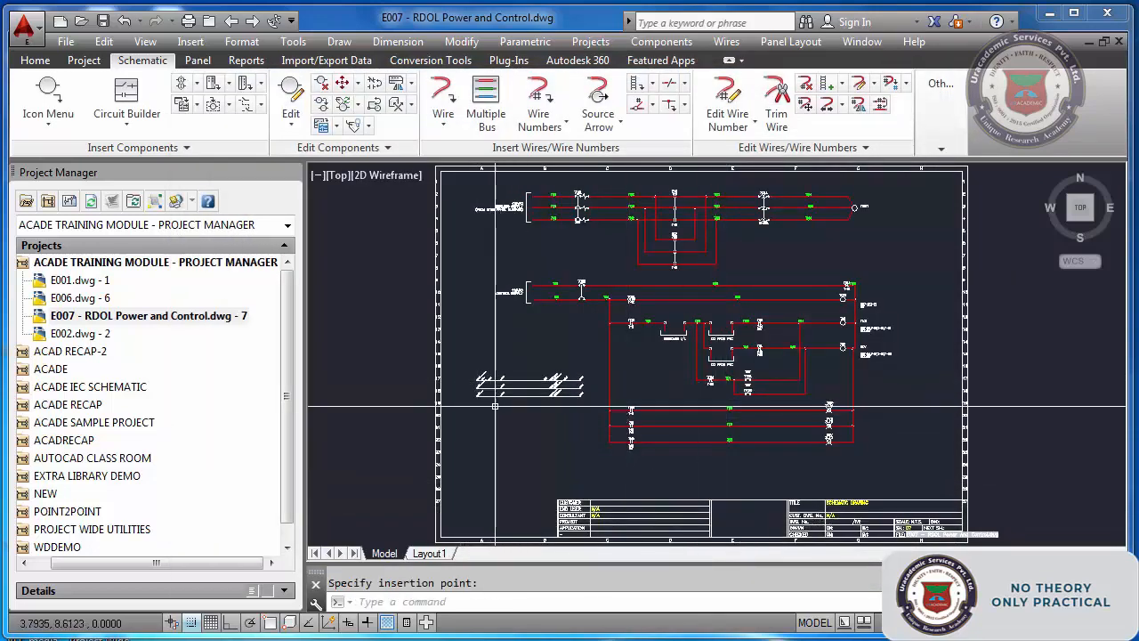
scroll(518, 391, up, 6)
scroll(521, 397, down, 4)
key(Escape)
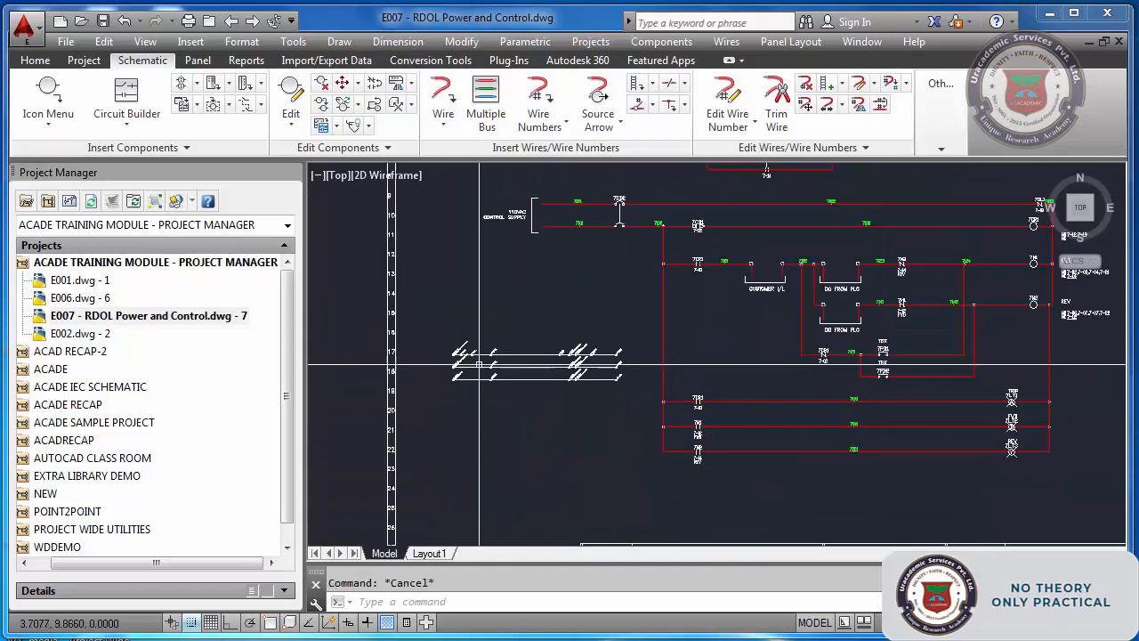
Erase the inserted three-line feed circuit beside the control circuit
text(E)
key(Return)
click(438, 332)
click(614, 403)
key(Return)
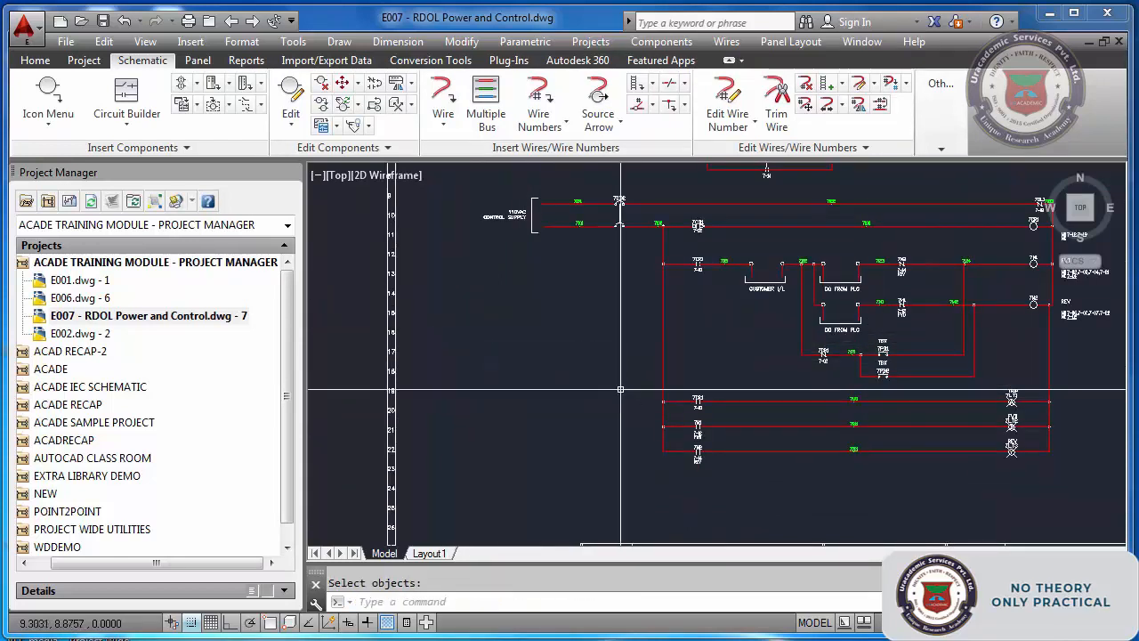
text(ZE)
key(Return)
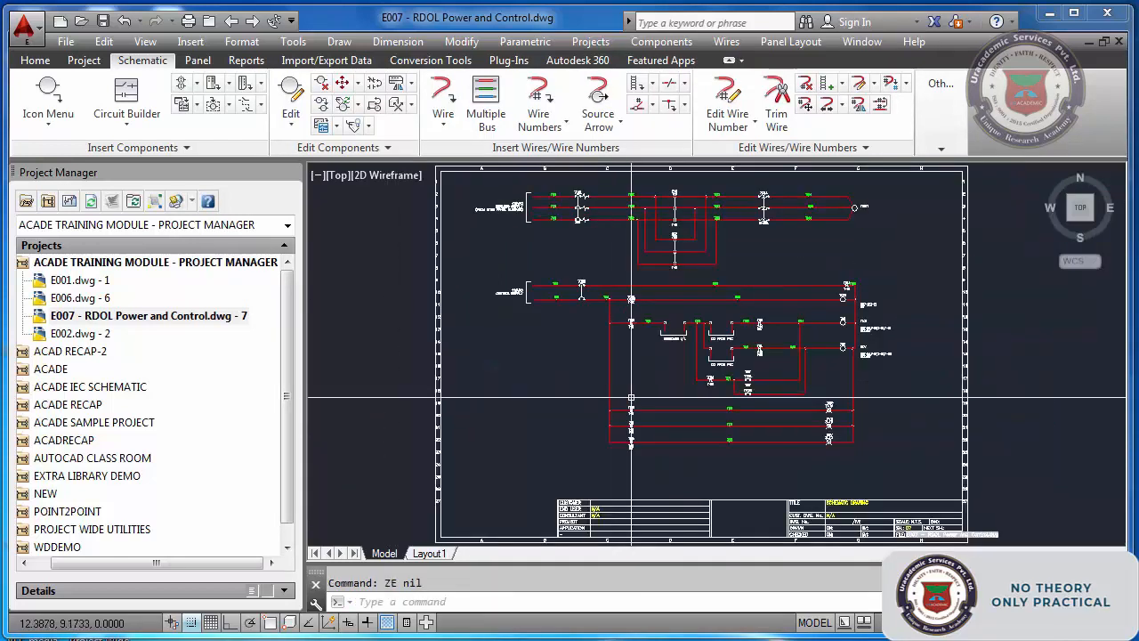